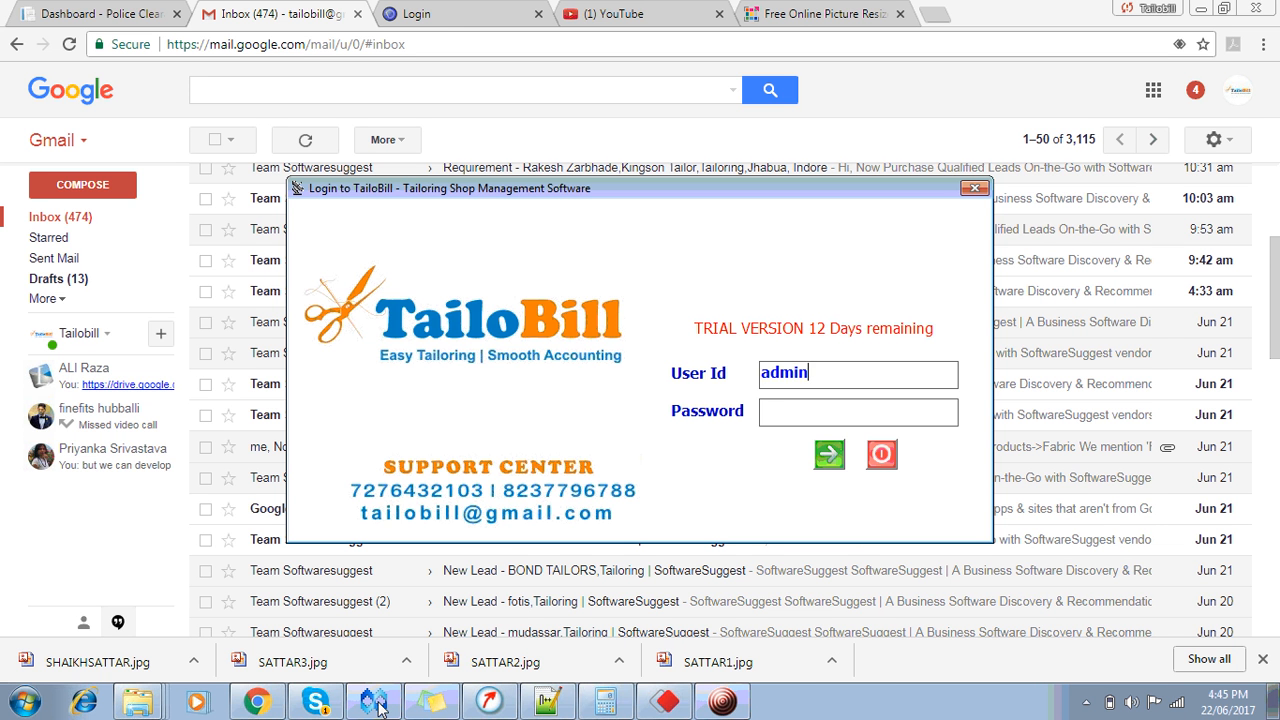
Step: Log in to TailoBill with the account password to open the Delivery Reminder list
type("**")
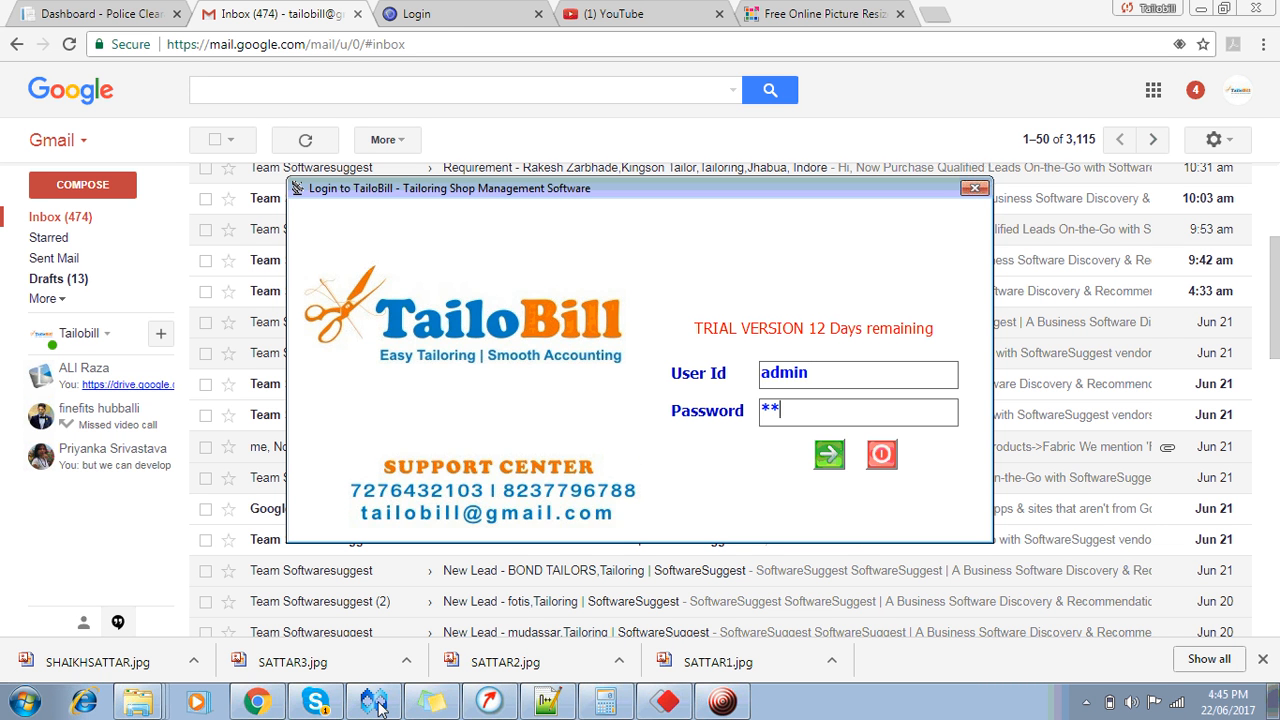
left_click(376, 703)
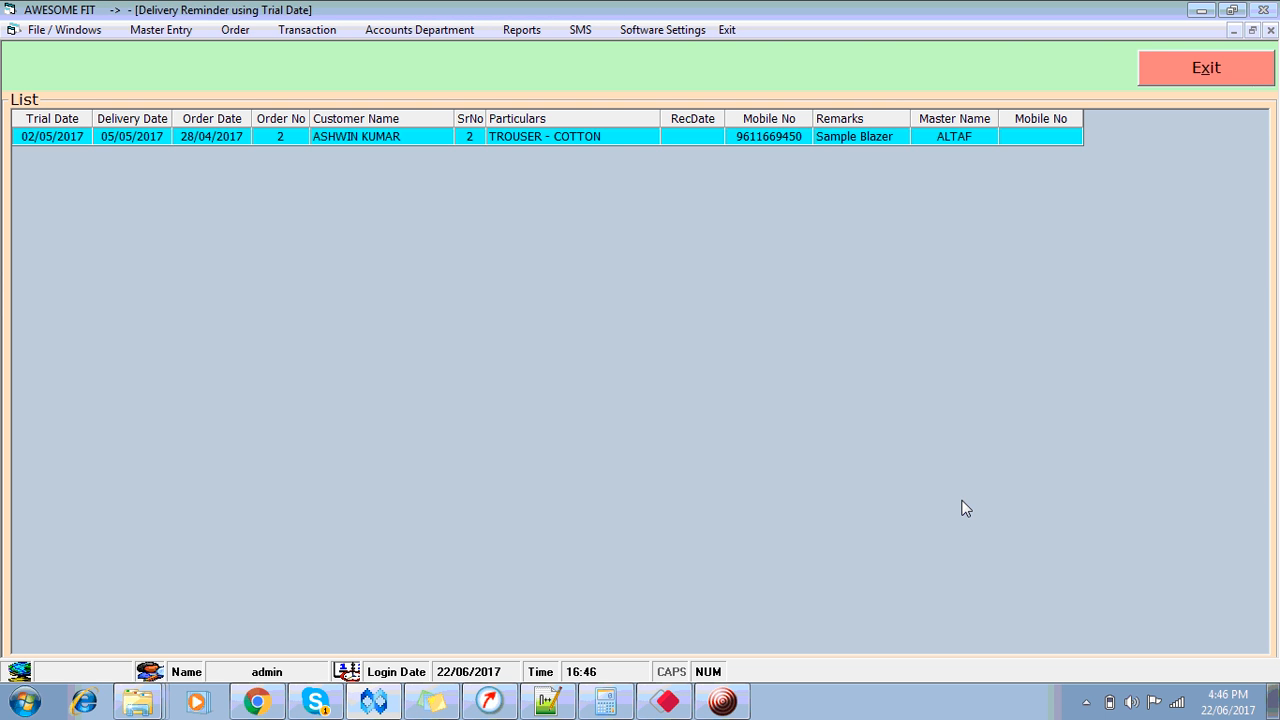
Step: Exit the Delivery Reminder using Trial Date list to show the 22/06/2017 dashboard summary
left_click(1202, 74)
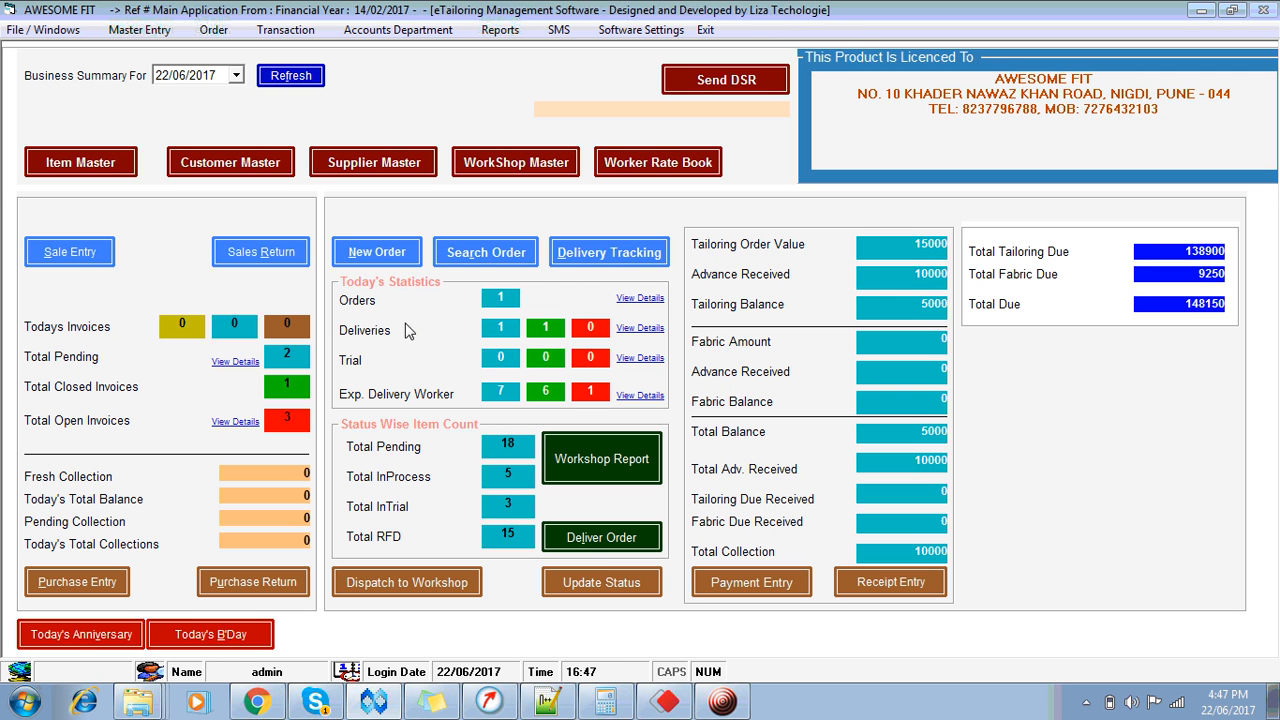
Step: Open New Order and add a new order record, numbered 33
left_click(378, 253)
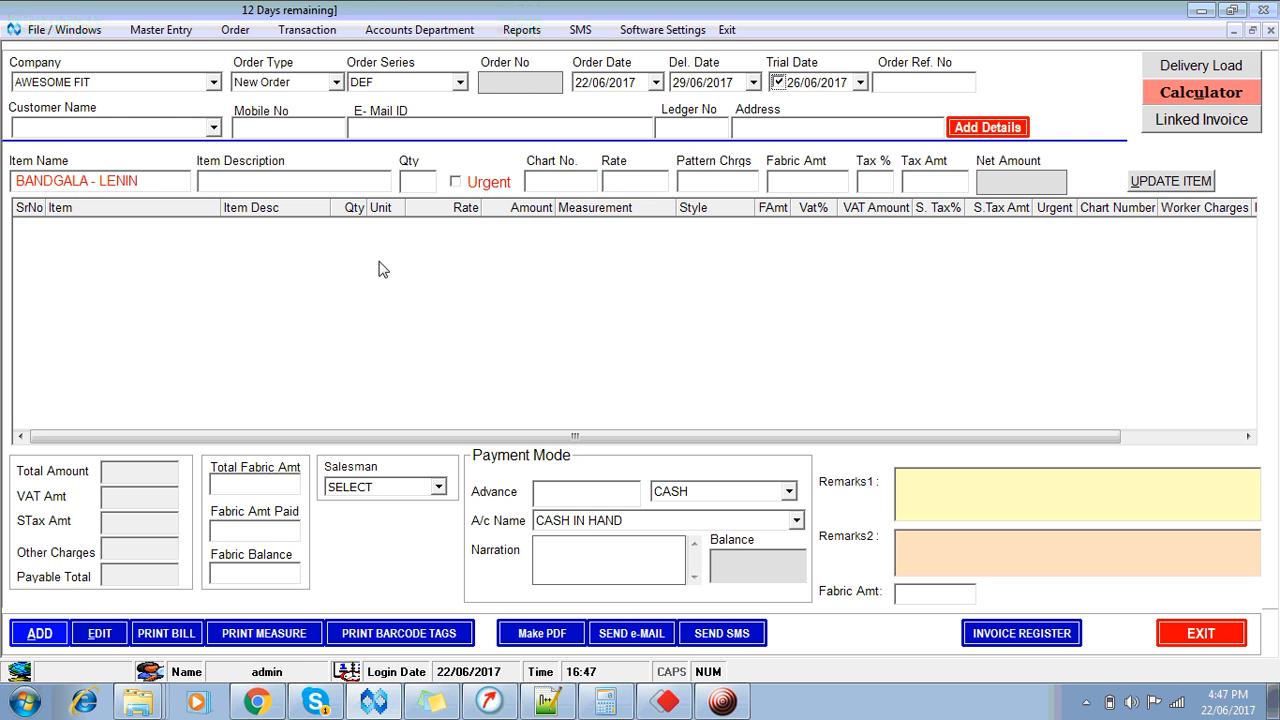
key("alt+a")
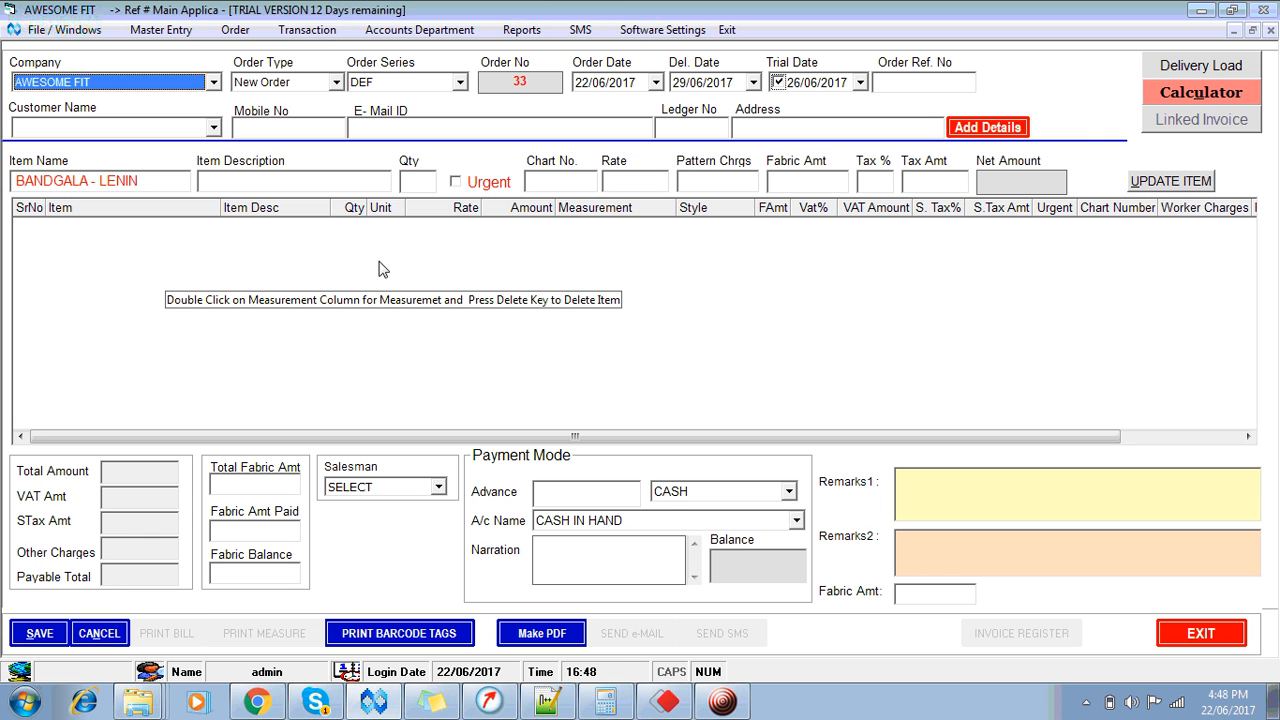
key("Tab")
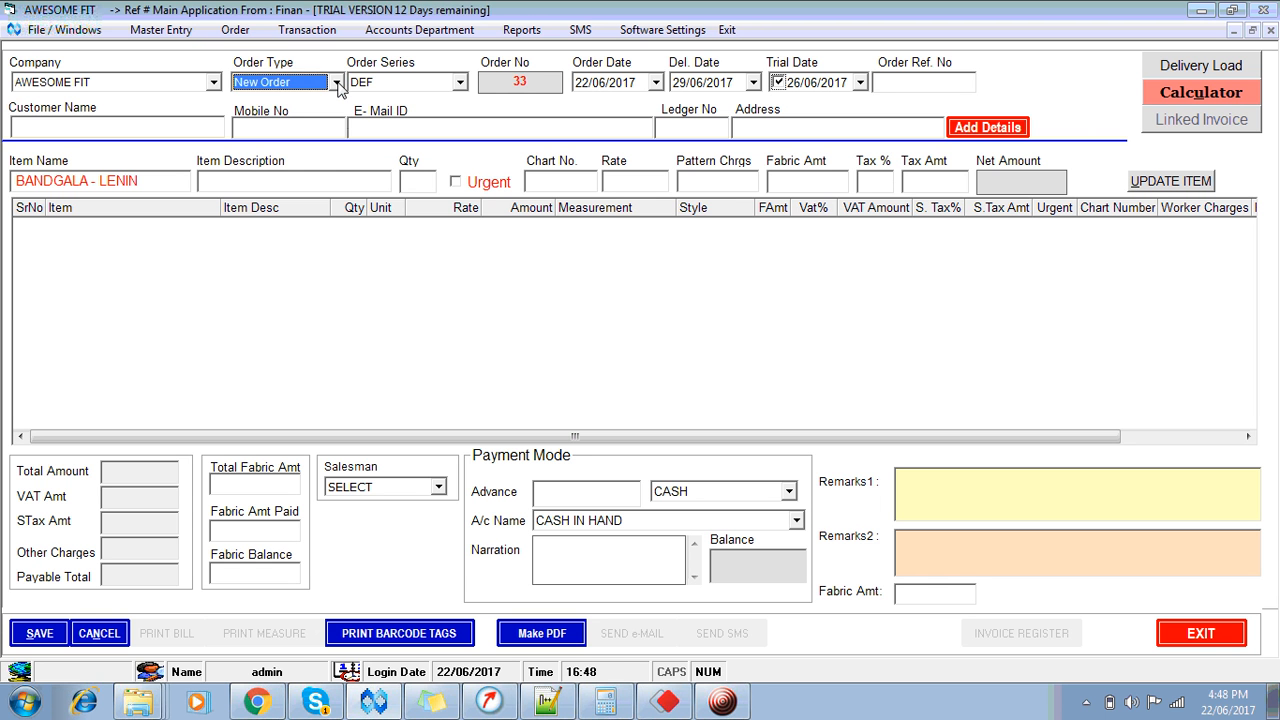
left_click(336, 82)
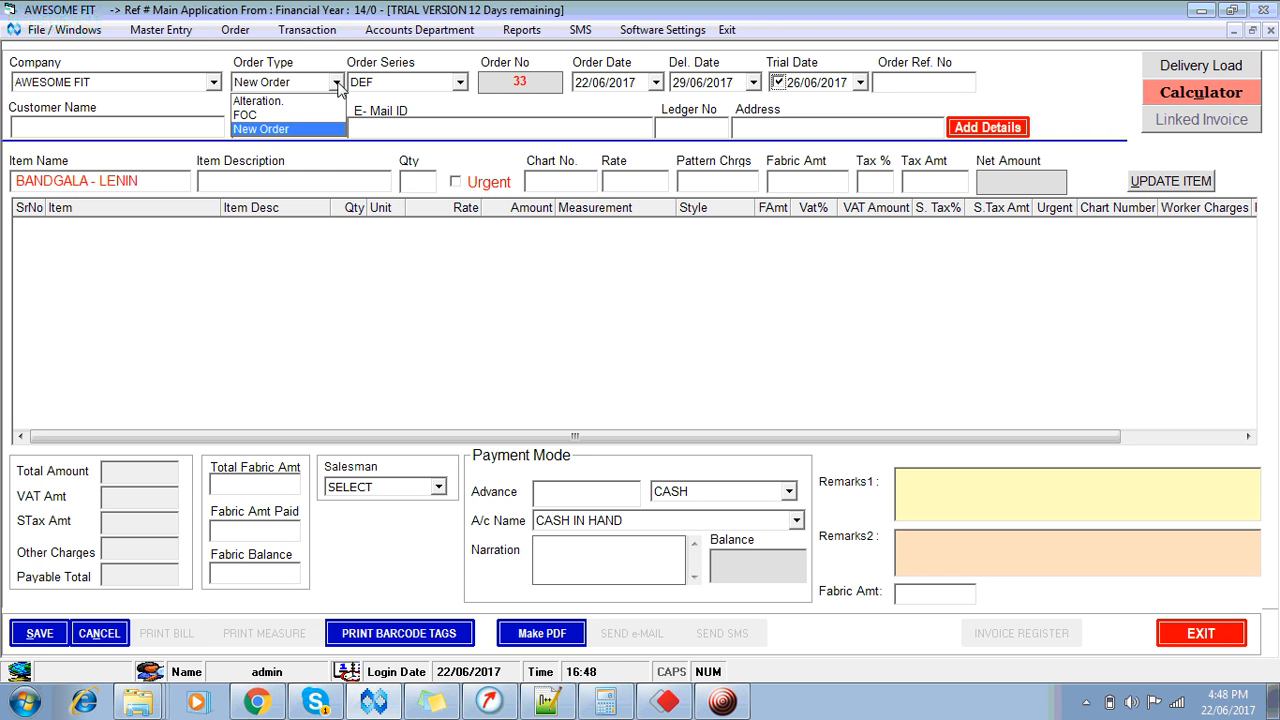
key("Up")
key("Up")
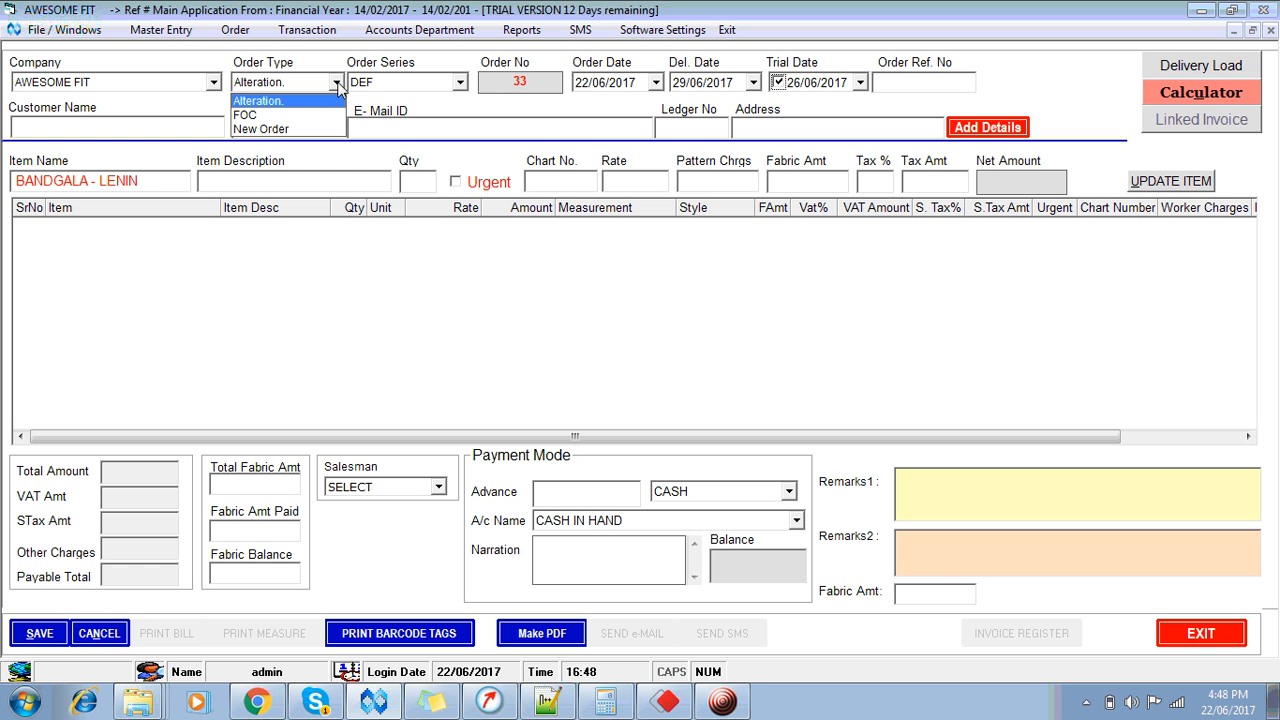
key("Down")
key("Down")
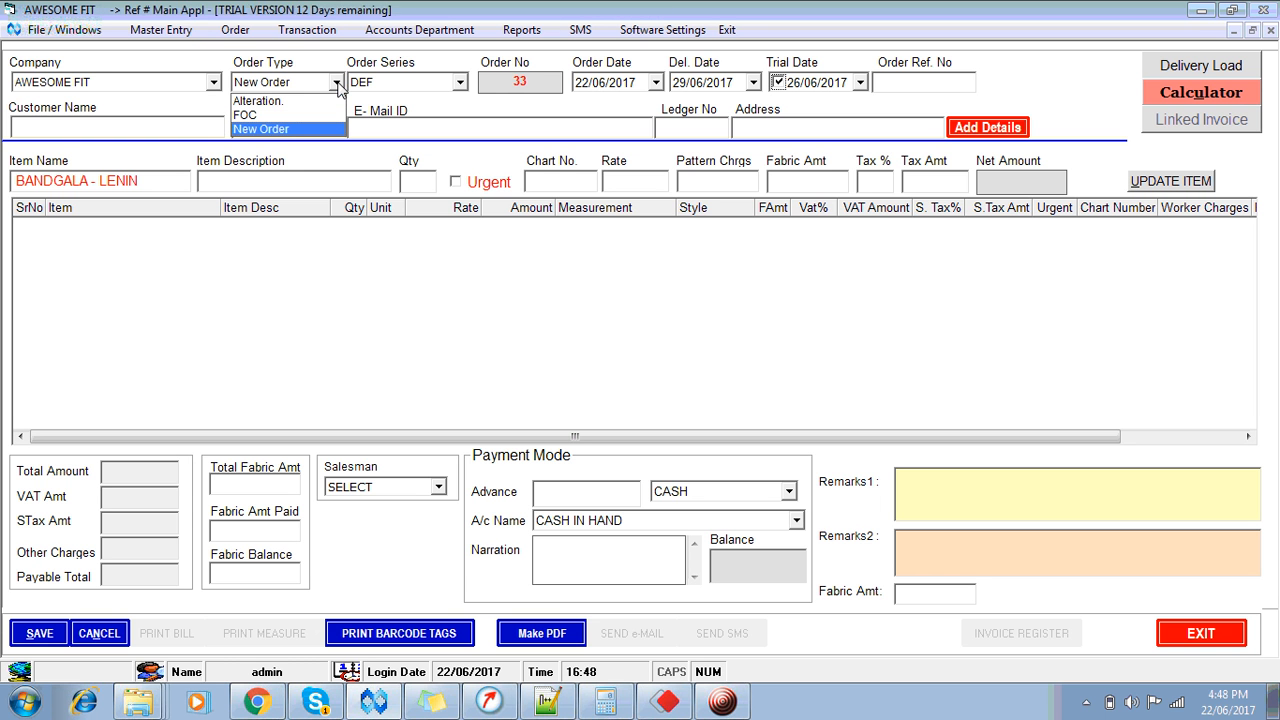
key("Up")
key("Up")
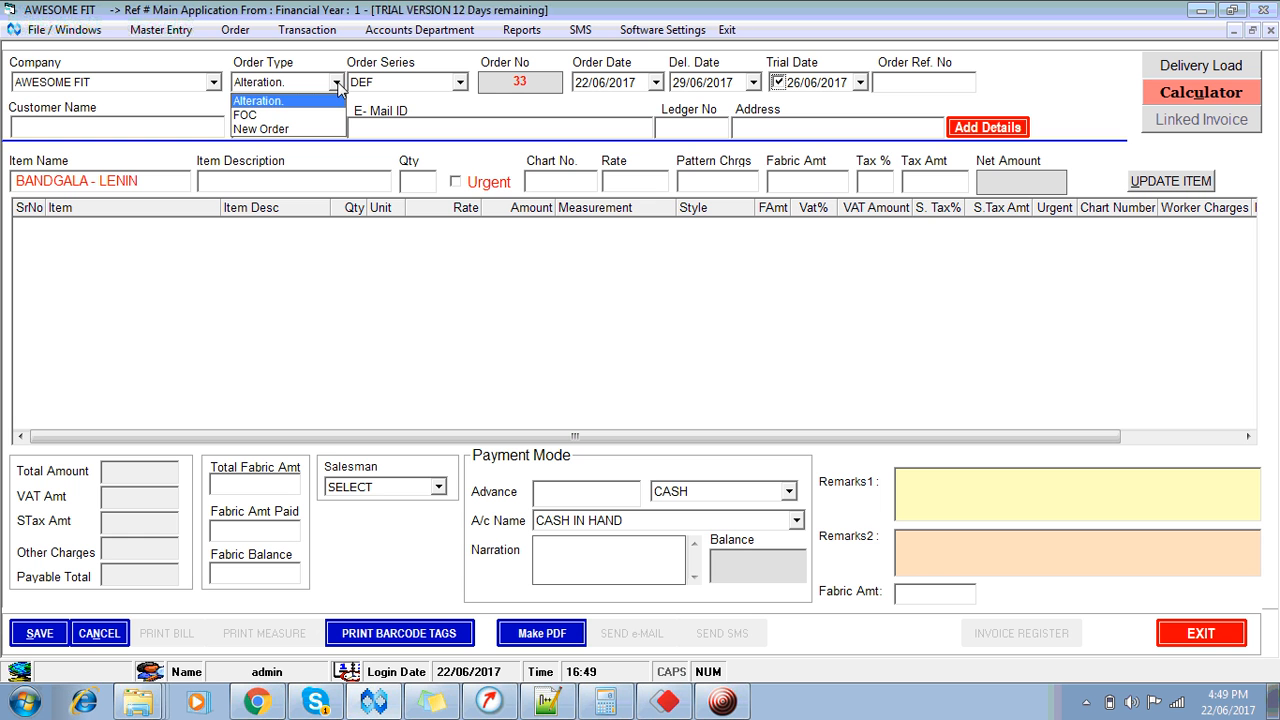
key("Down")
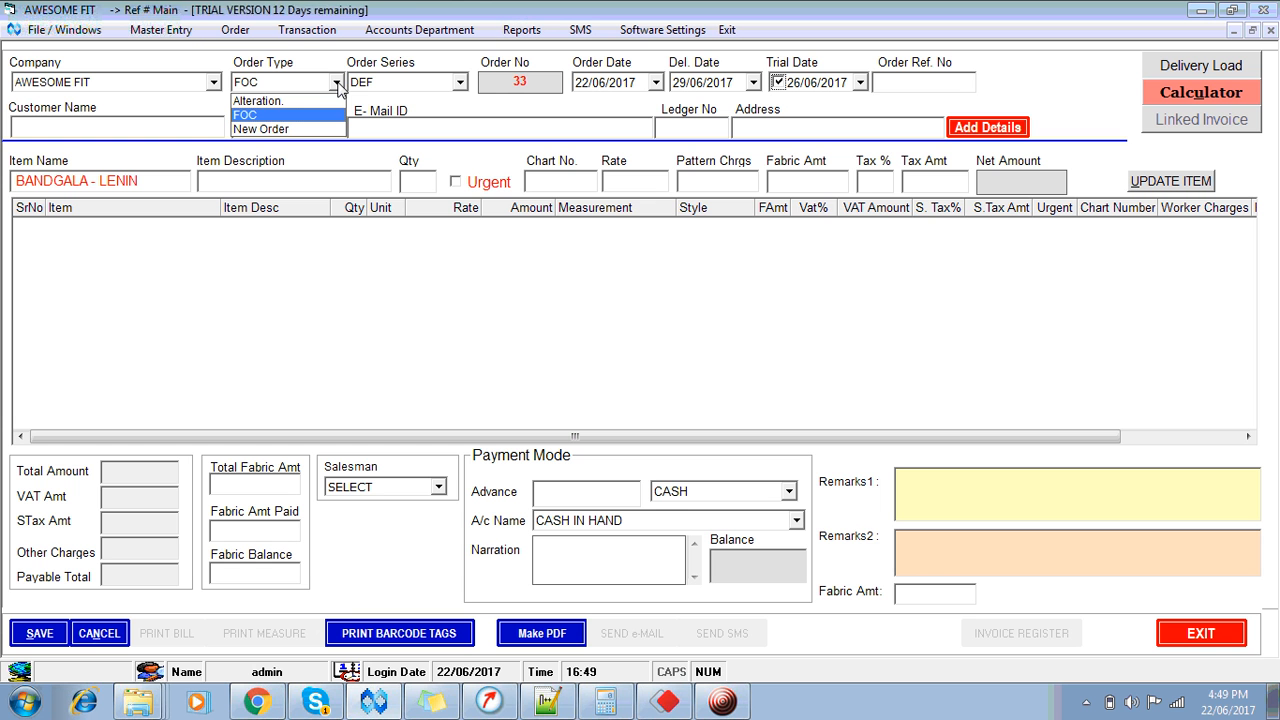
key("Down")
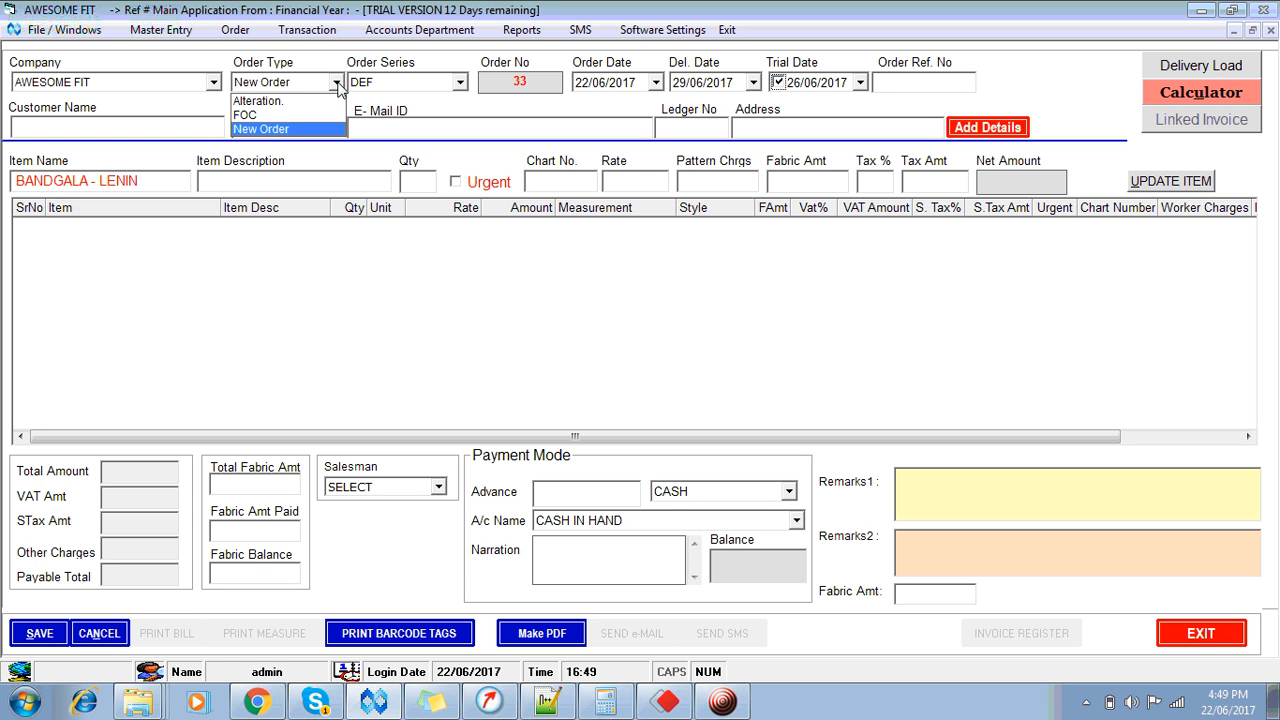
key("Return")
key("Return")
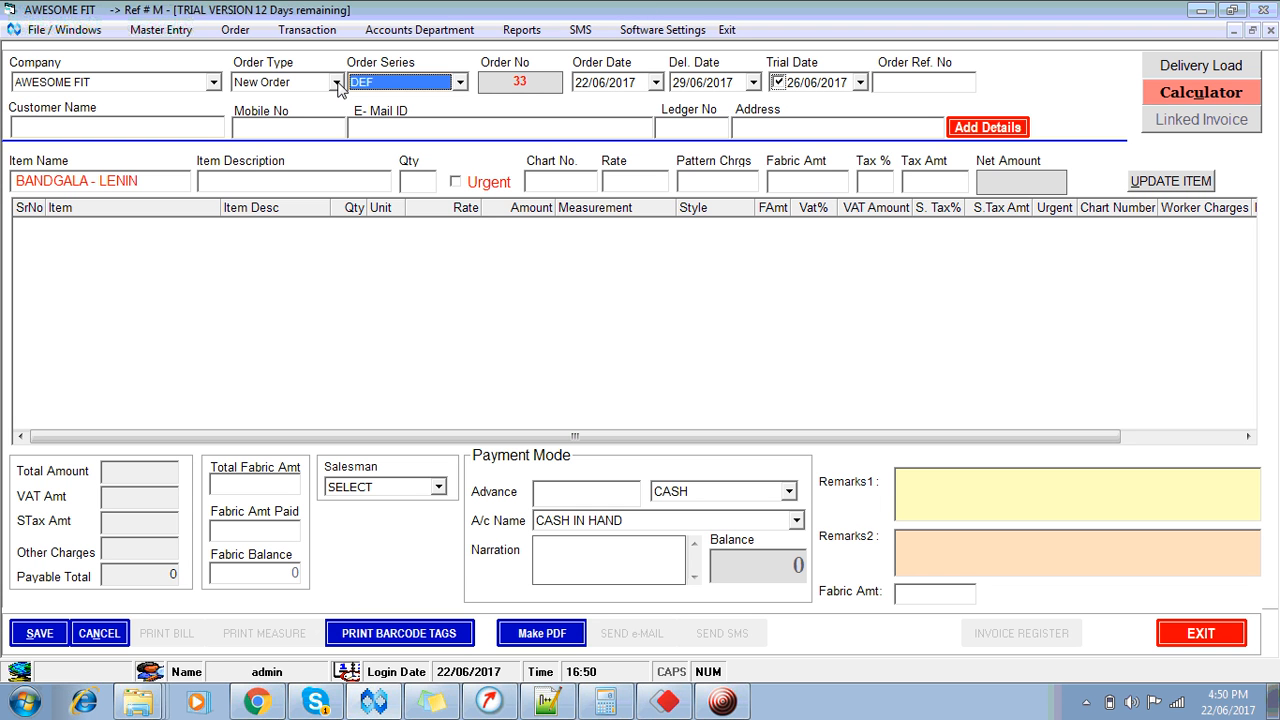
key("Tab")
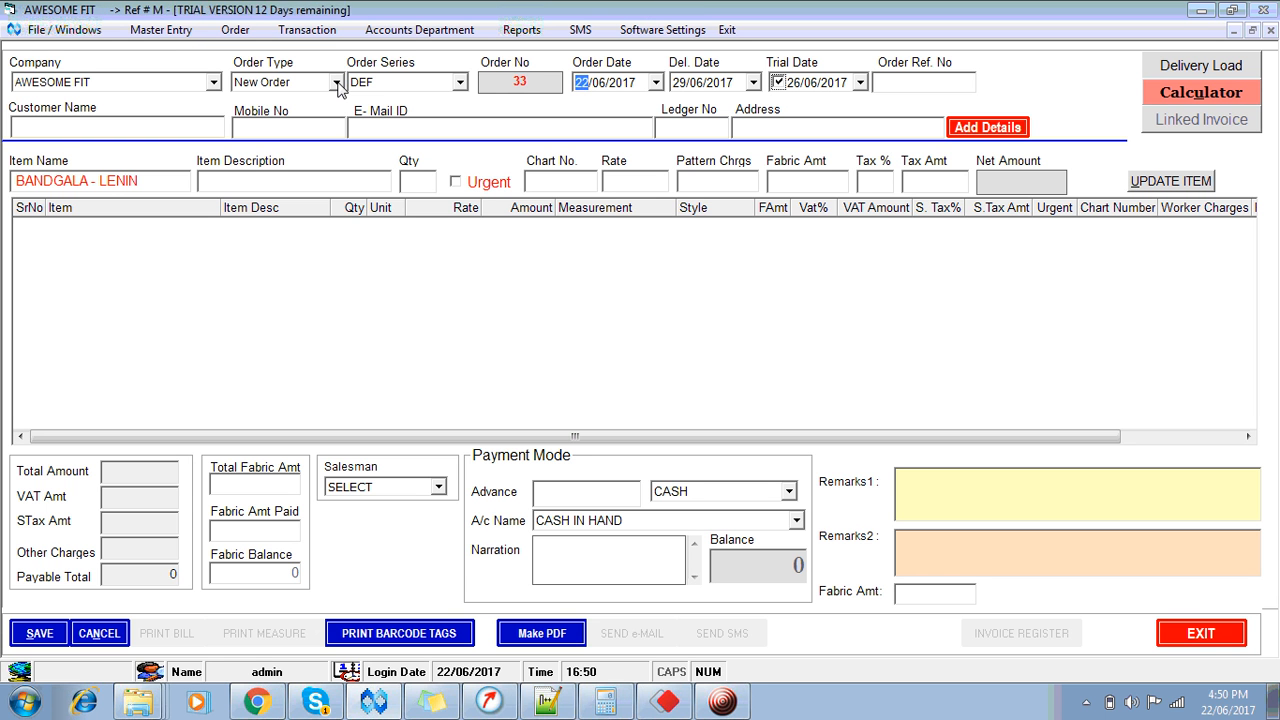
left_click(656, 83)
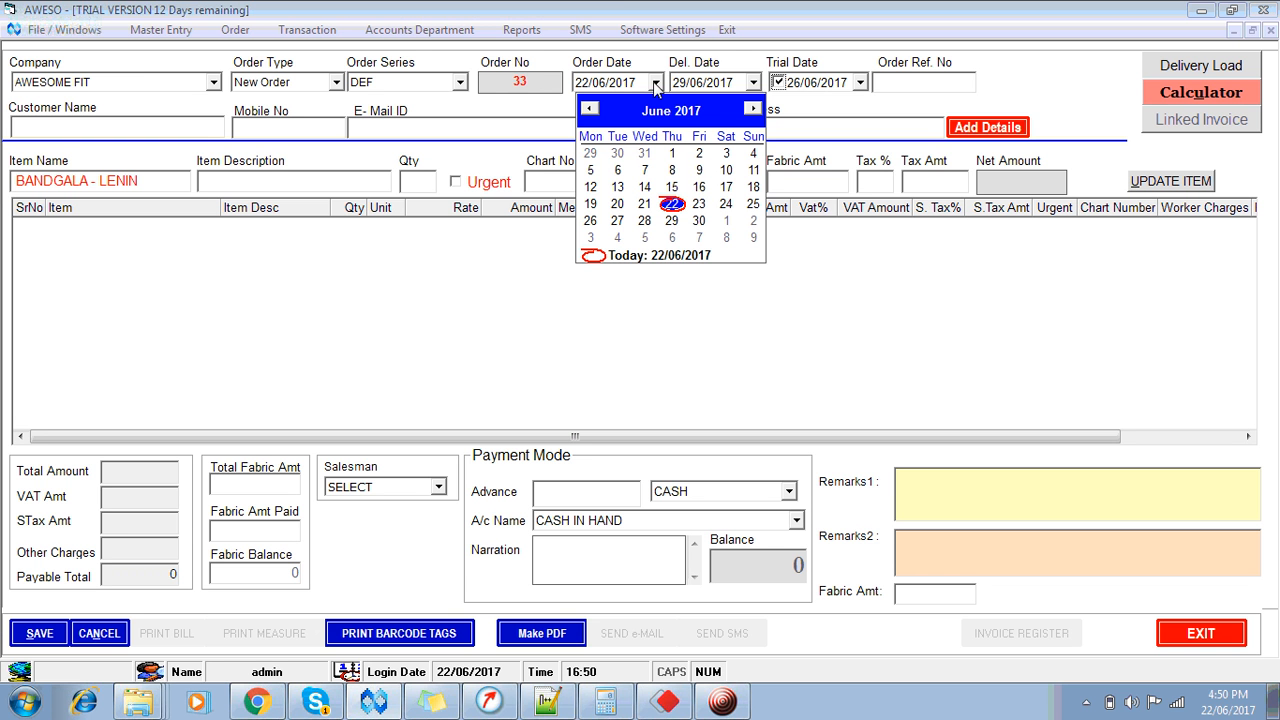
left_click(644, 203)
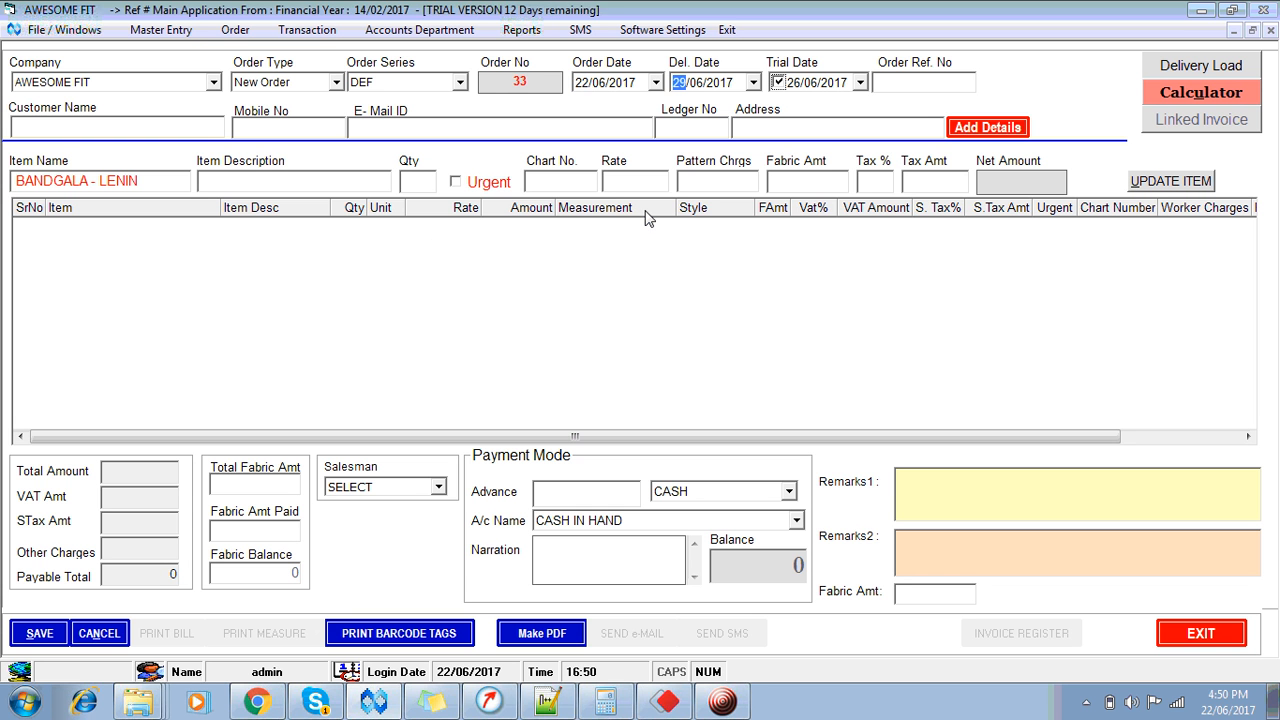
key("Tab")
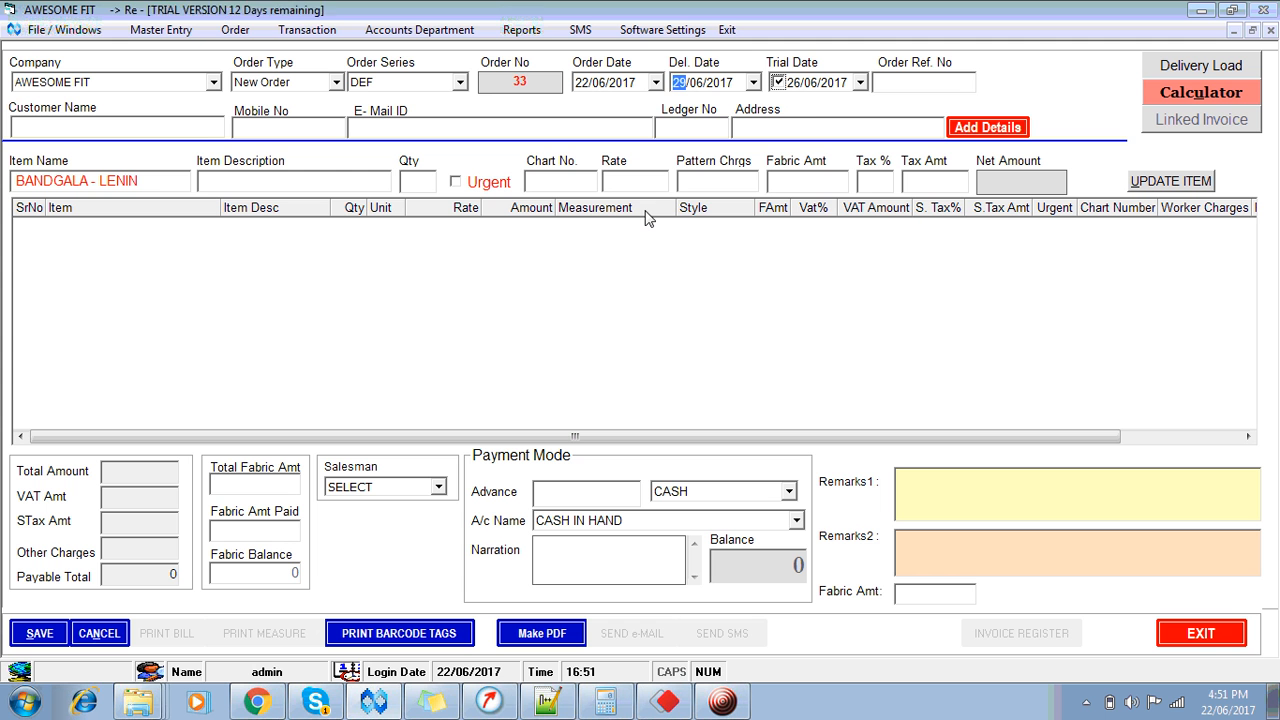
Step: Set the delivery date to 24/06/2017, triggering the trial-after-delivery Date Error
left_click(753, 83)
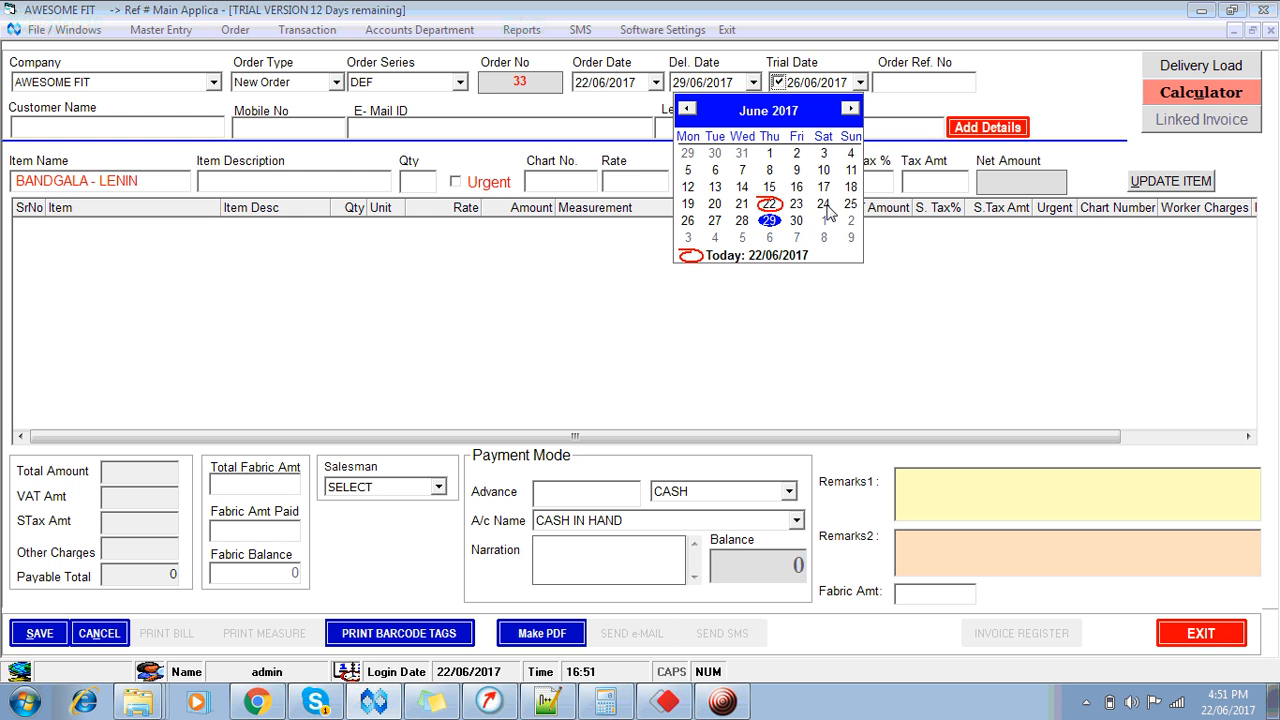
left_click(824, 205)
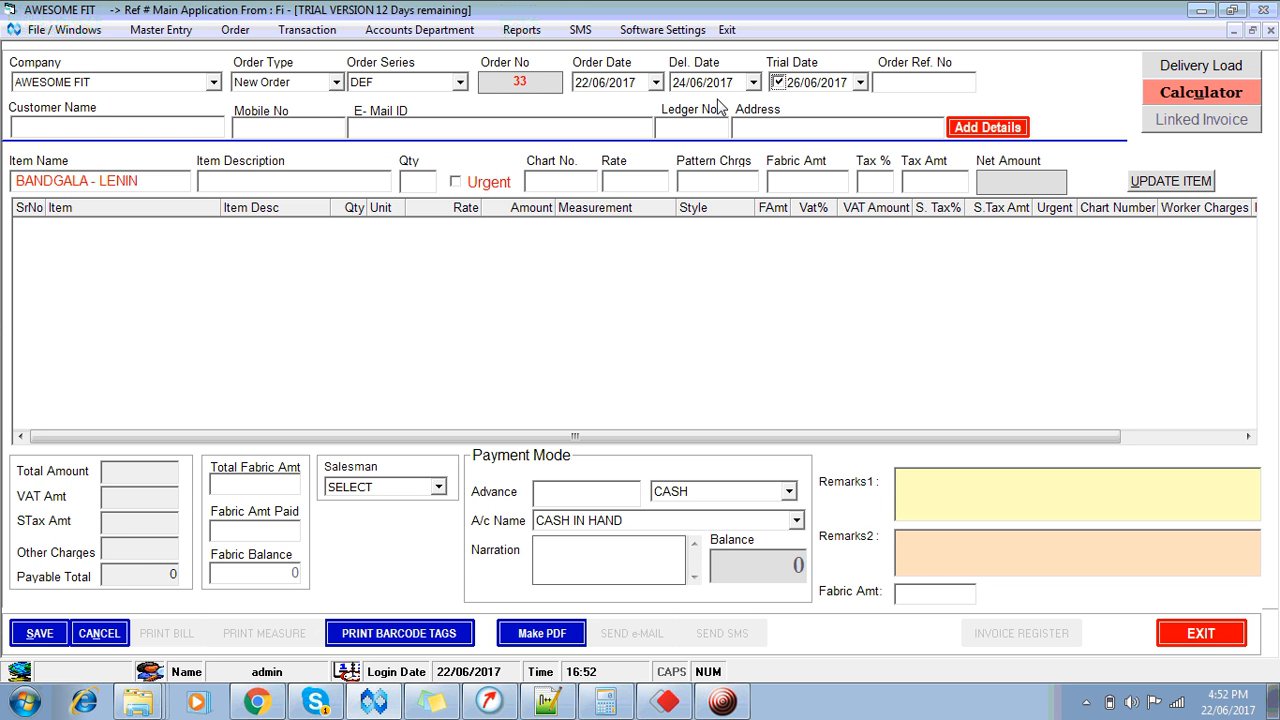
key("Return")
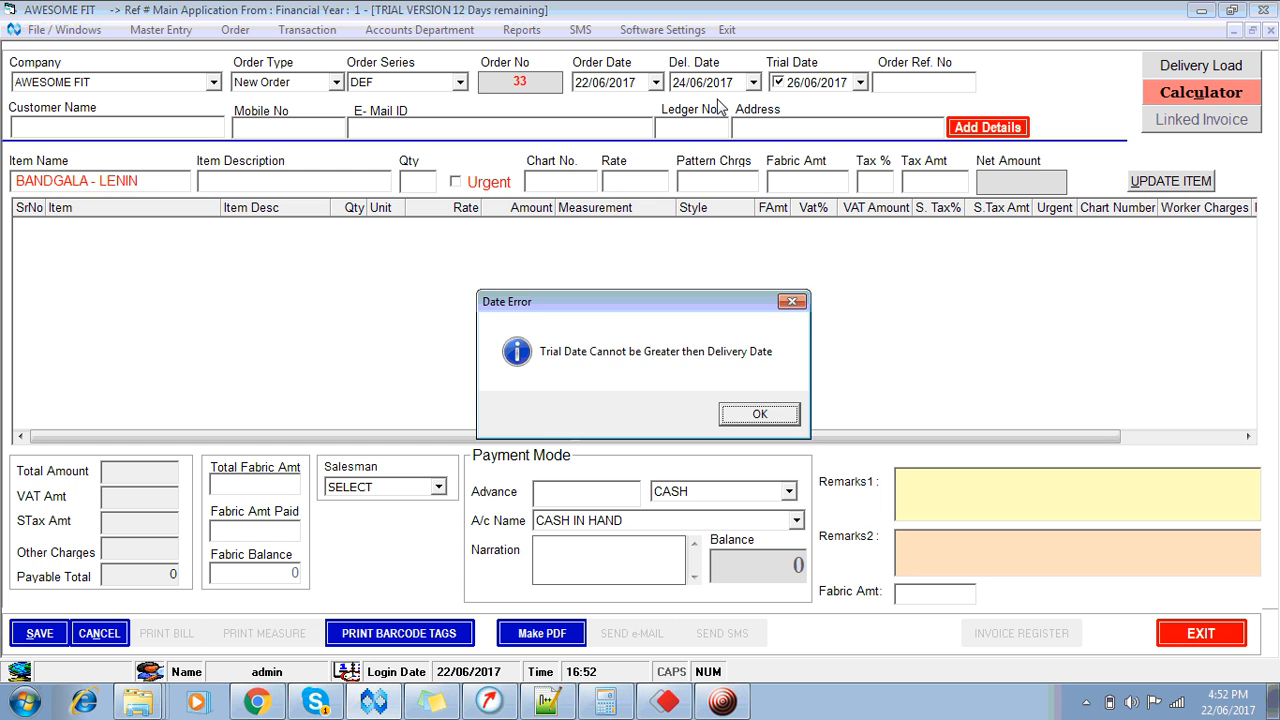
Step: Dismiss the Date Error and switch off the trial date, keeping delivery 24/06/2017
key("Return")
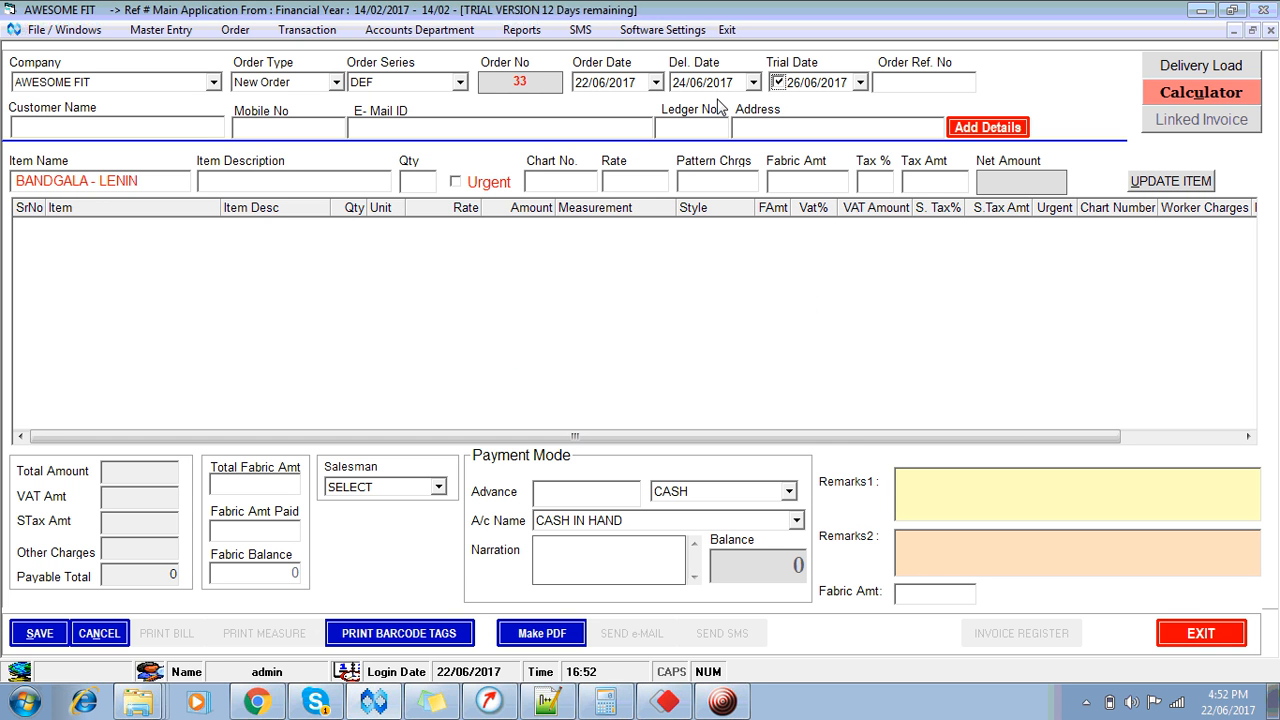
key("Right")
key("Right")
key("Left")
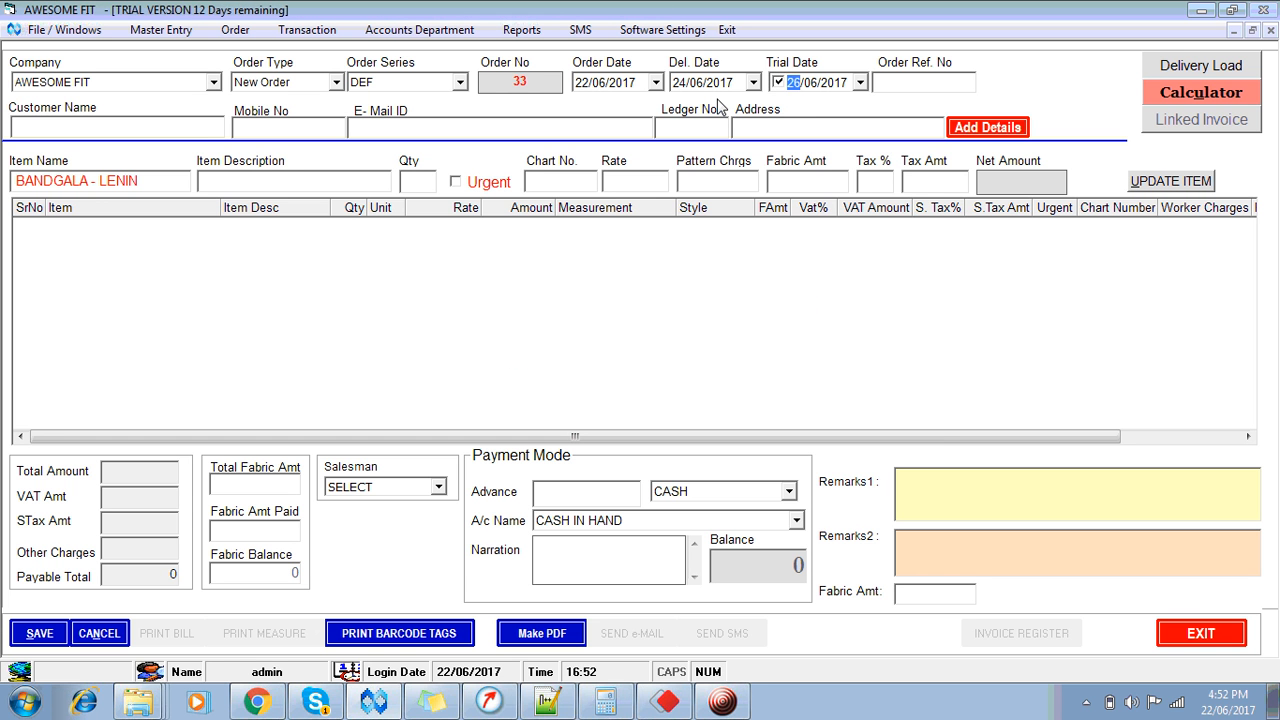
key("Return")
key("Return")
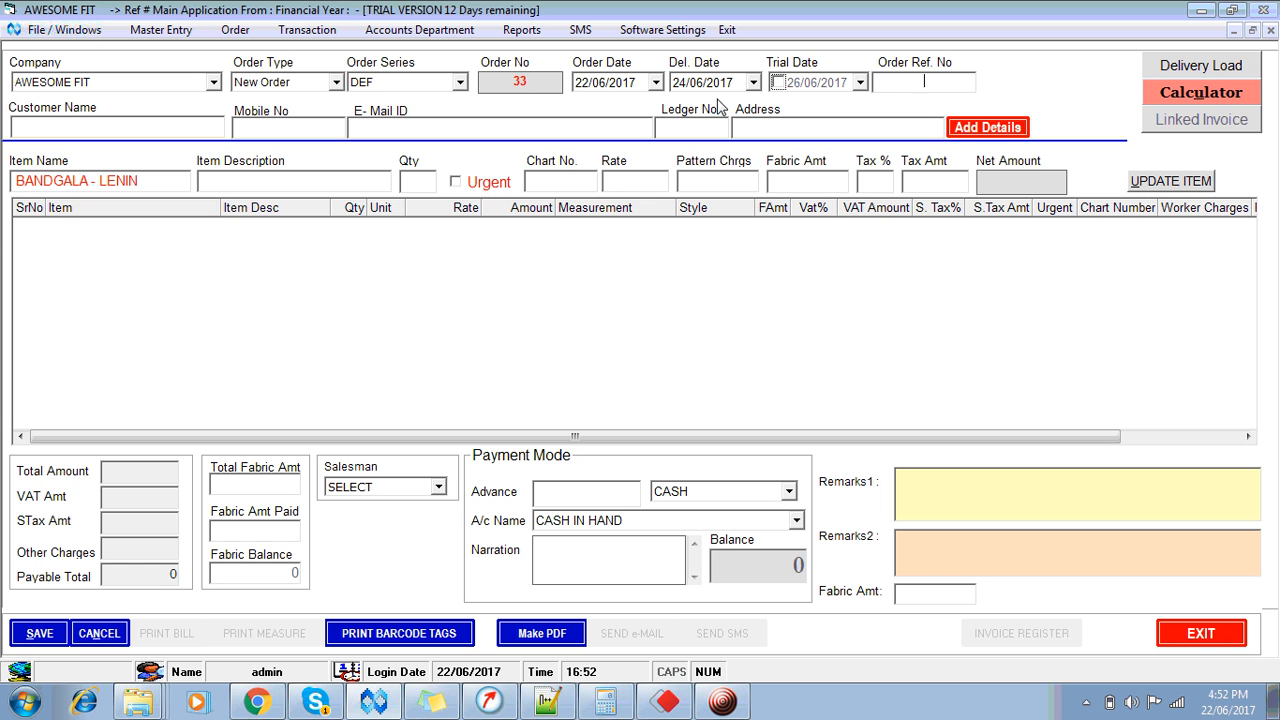
key("Return")
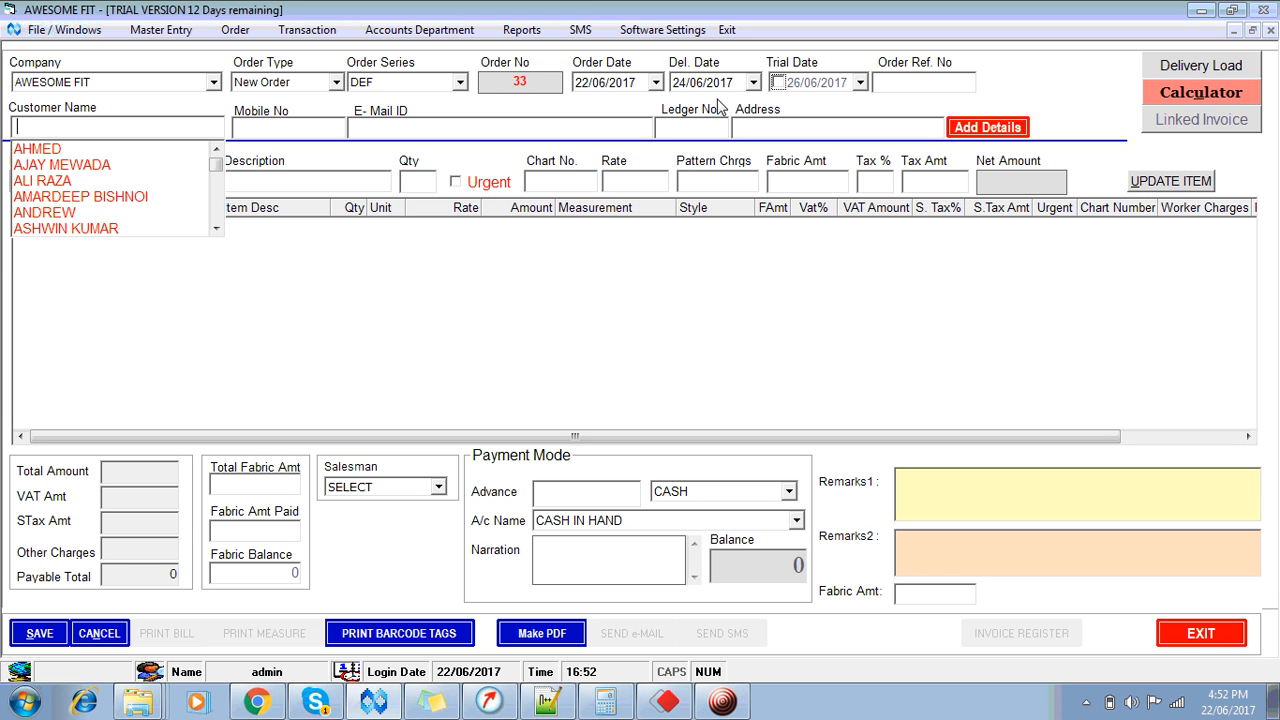
Step: Search by the customer's name, select the existing PUNE customer, and dismiss the run-time error
key("Down")
key("Down")
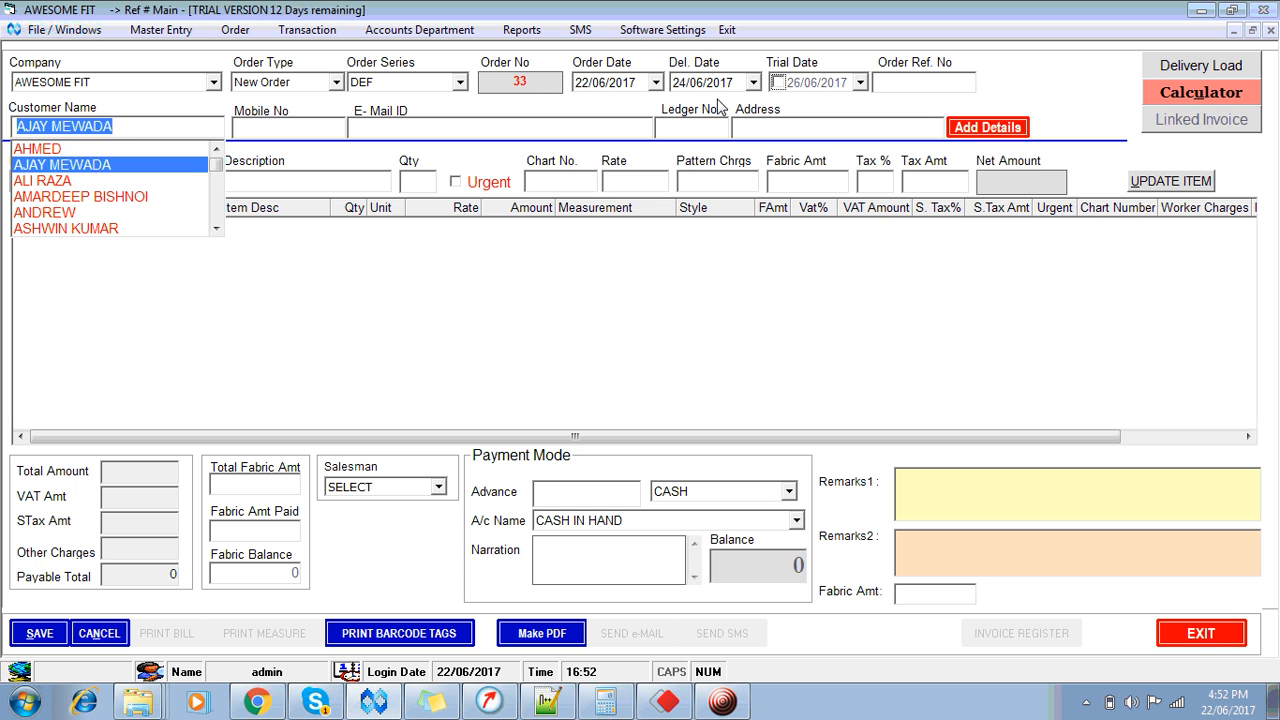
key("Down")
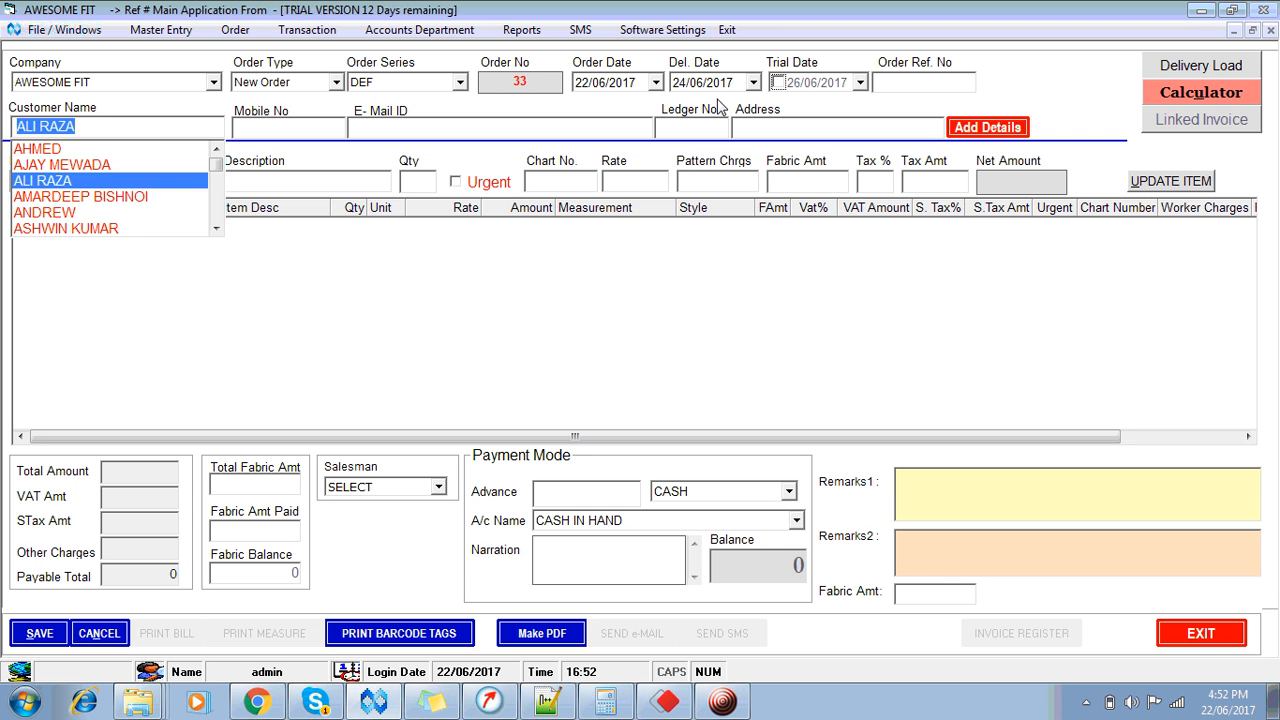
type("S")
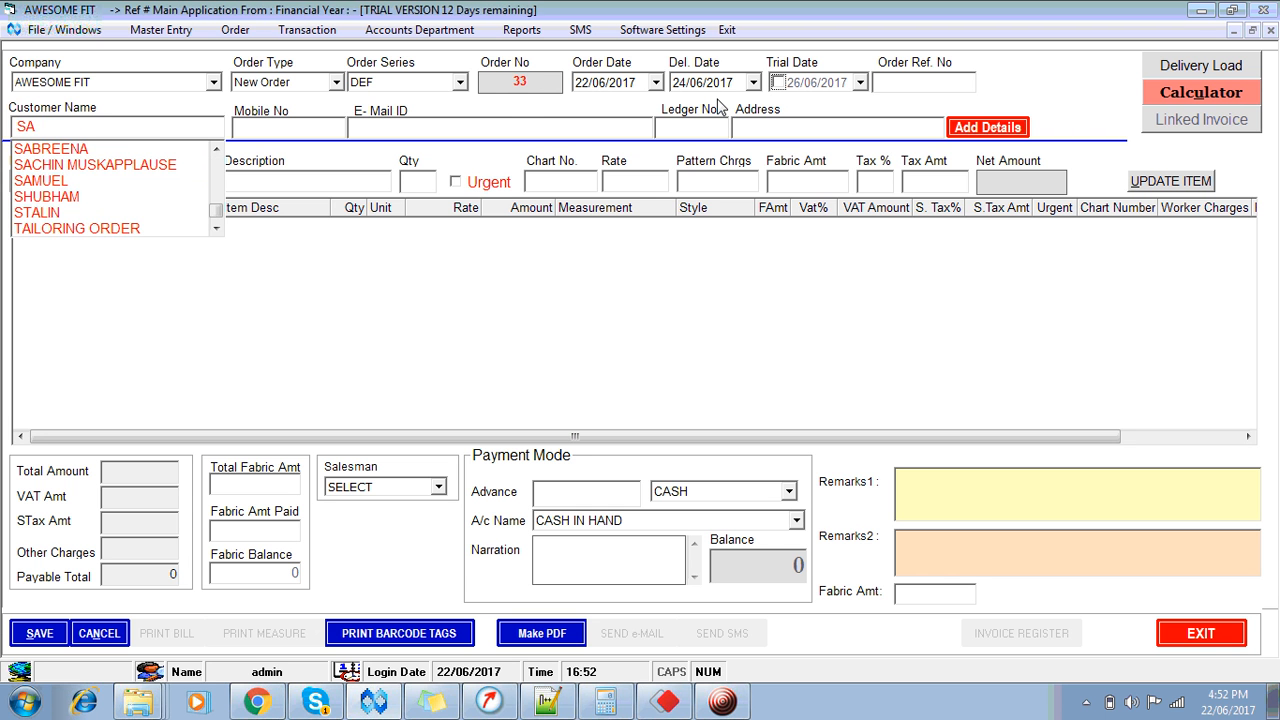
type("AHI")
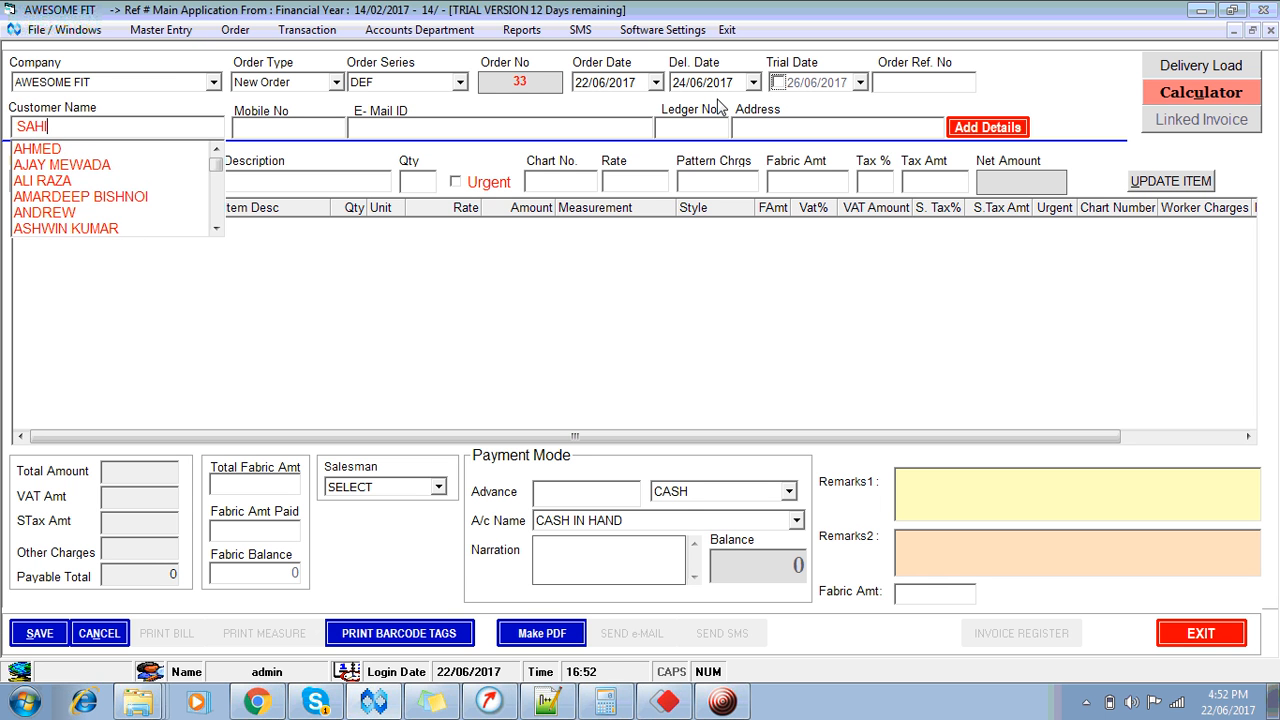
type("L")
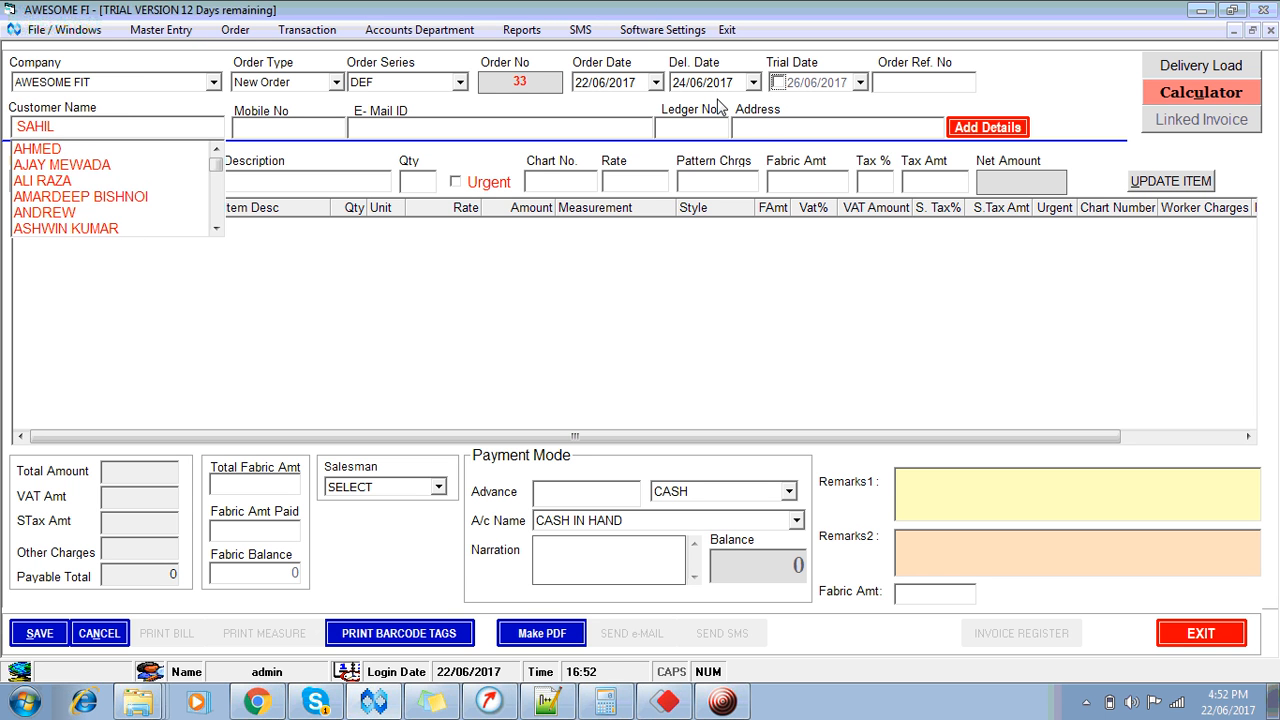
key("Tab")
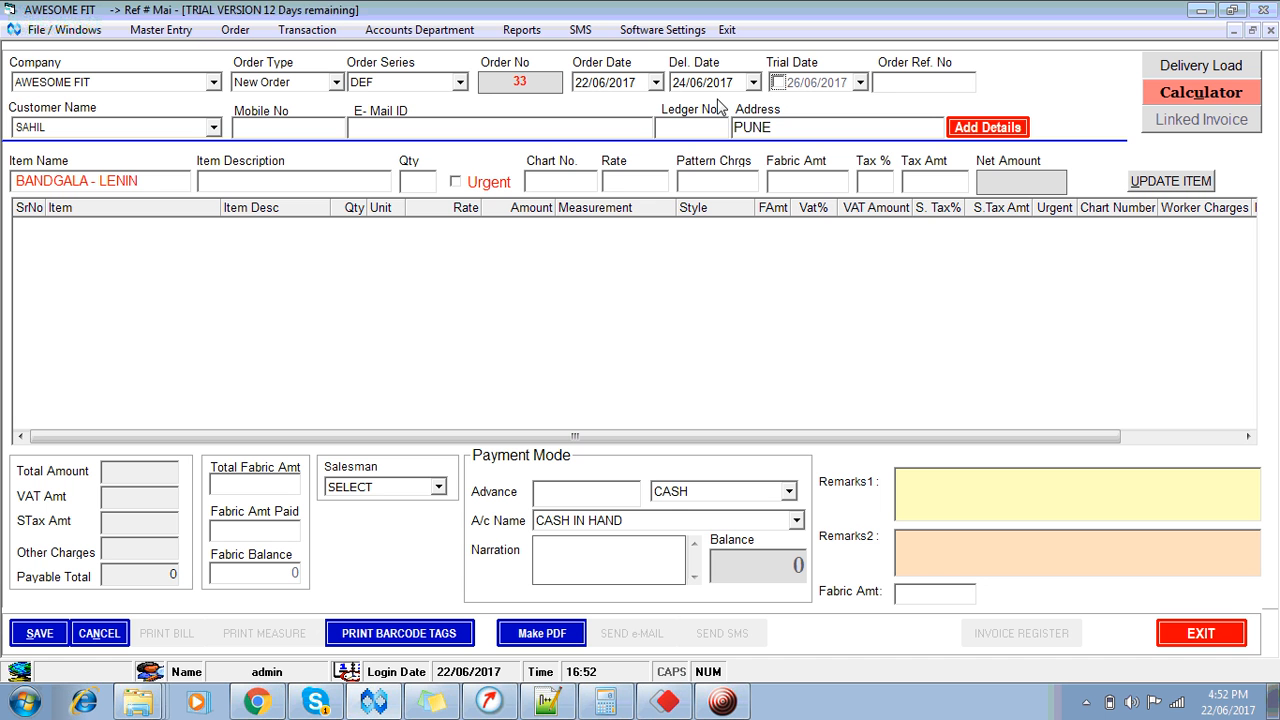
left_click(182, 132)
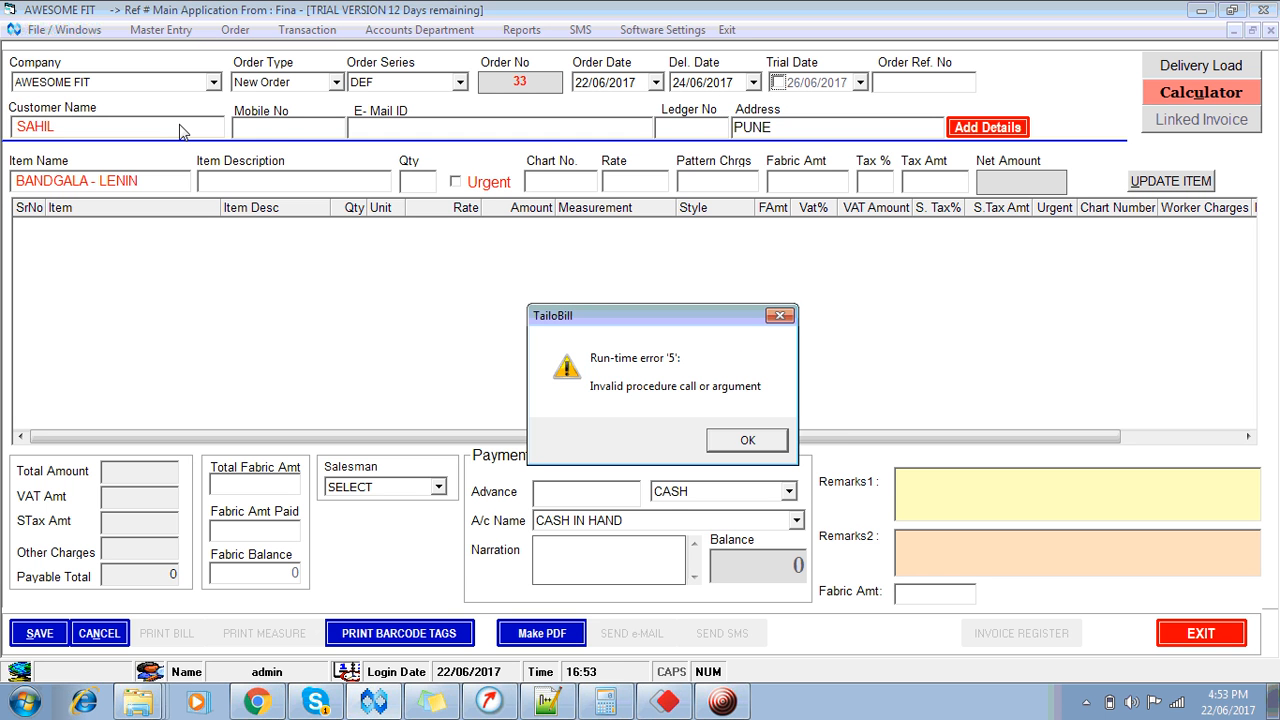
key("Return")
key("Return")
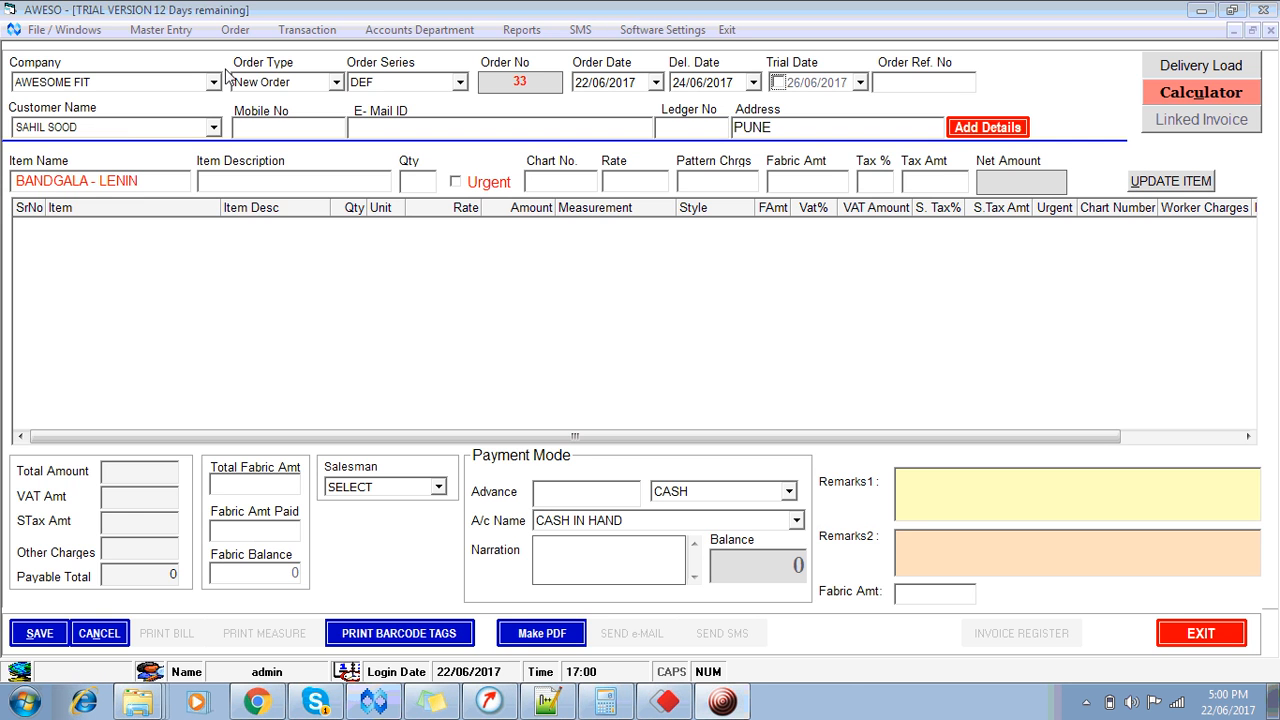
Step: Enter the customer's mobile number and close the customer lookup without changing customer
left_click(231, 51)
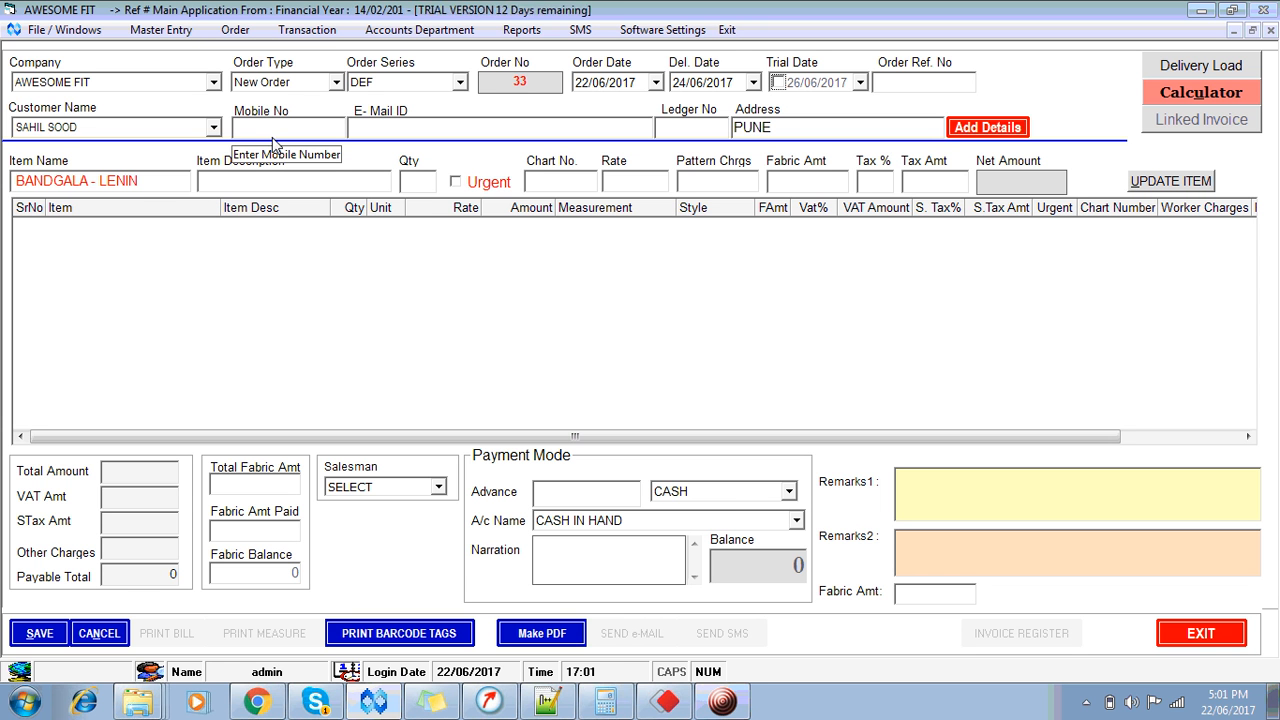
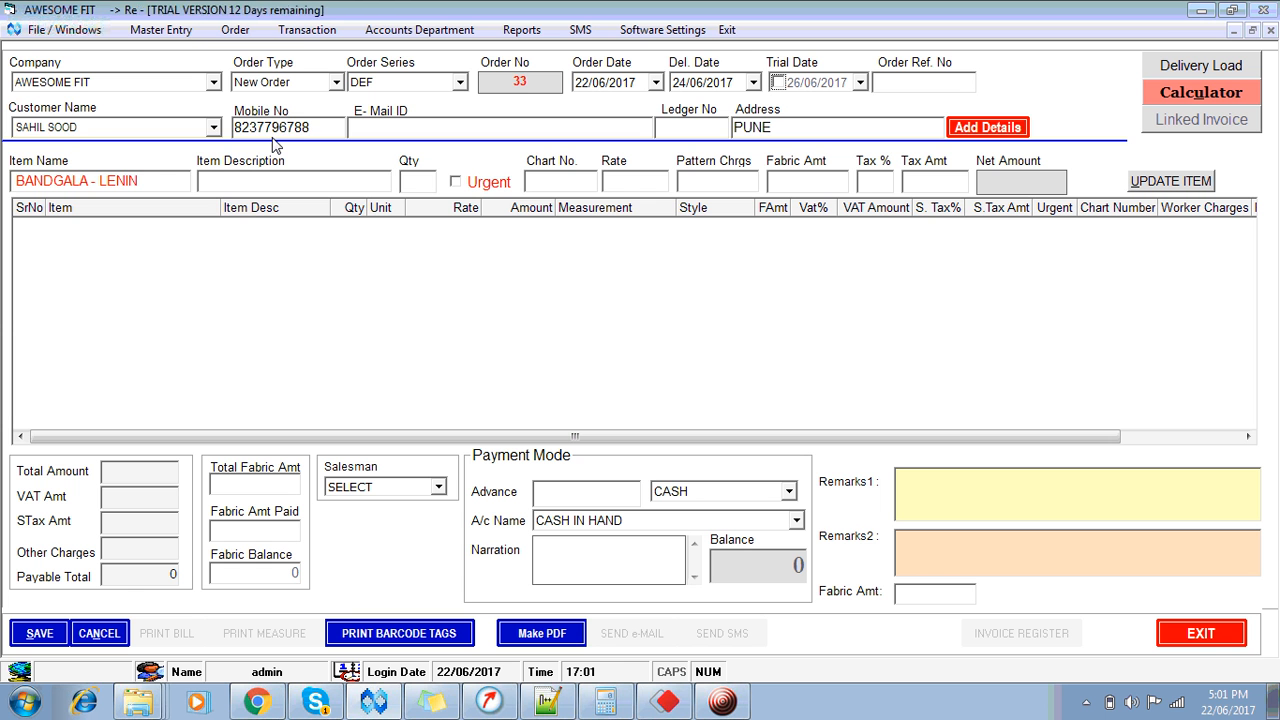
key("Return")
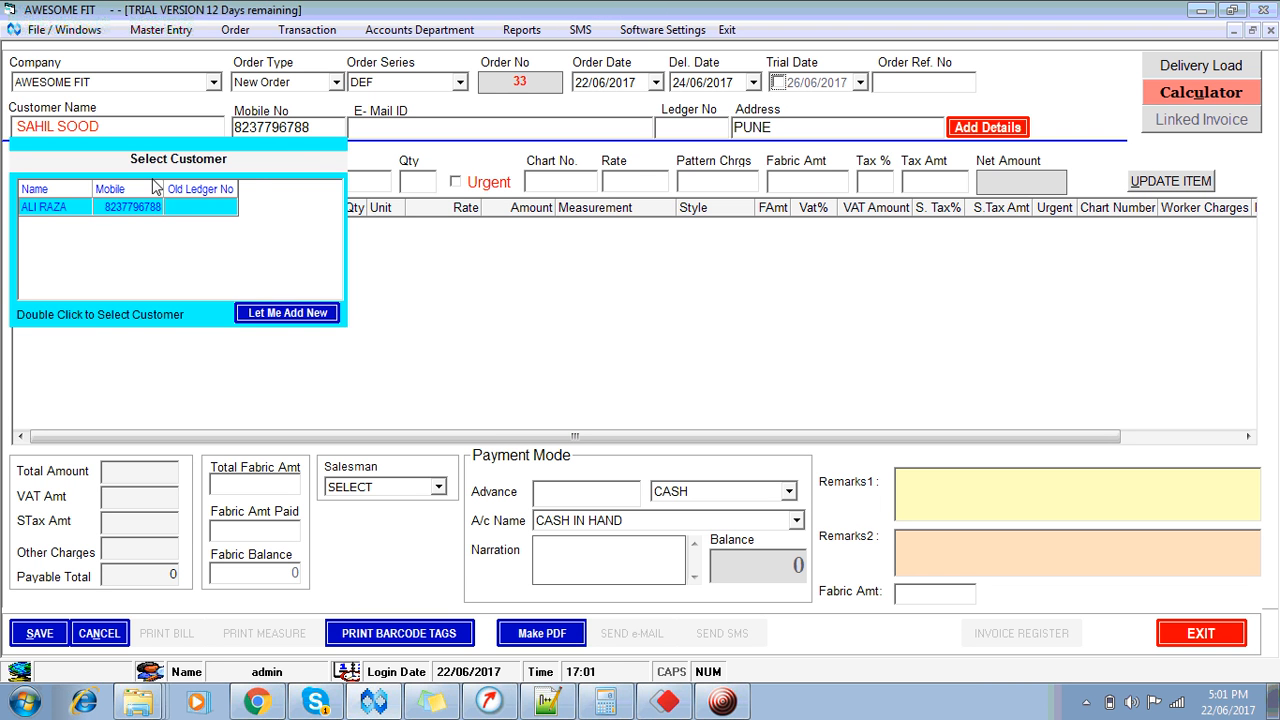
left_click(270, 314)
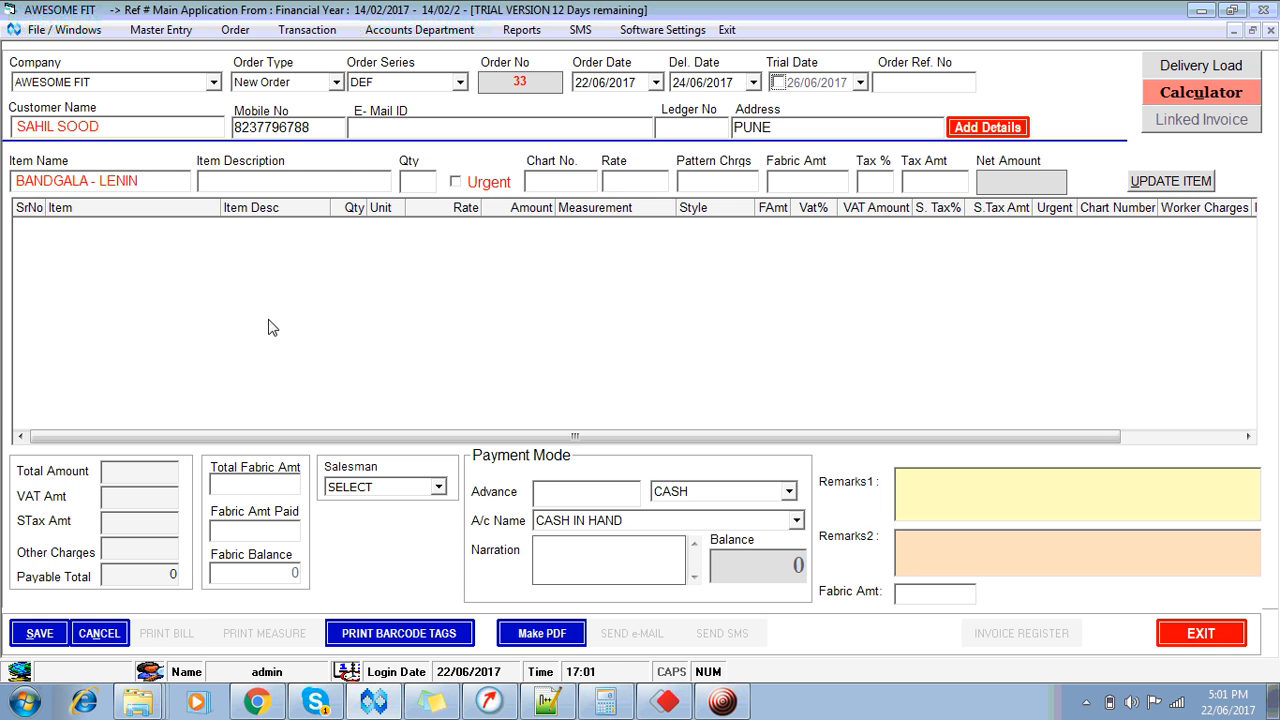
Step: Add BLAZER with quantity 2 and fabric amount 3500, giving two 6250 lines totalling 12500
key("Down")
key("Down")
key("Down")
key("Down")
key("Down")
key("Down")
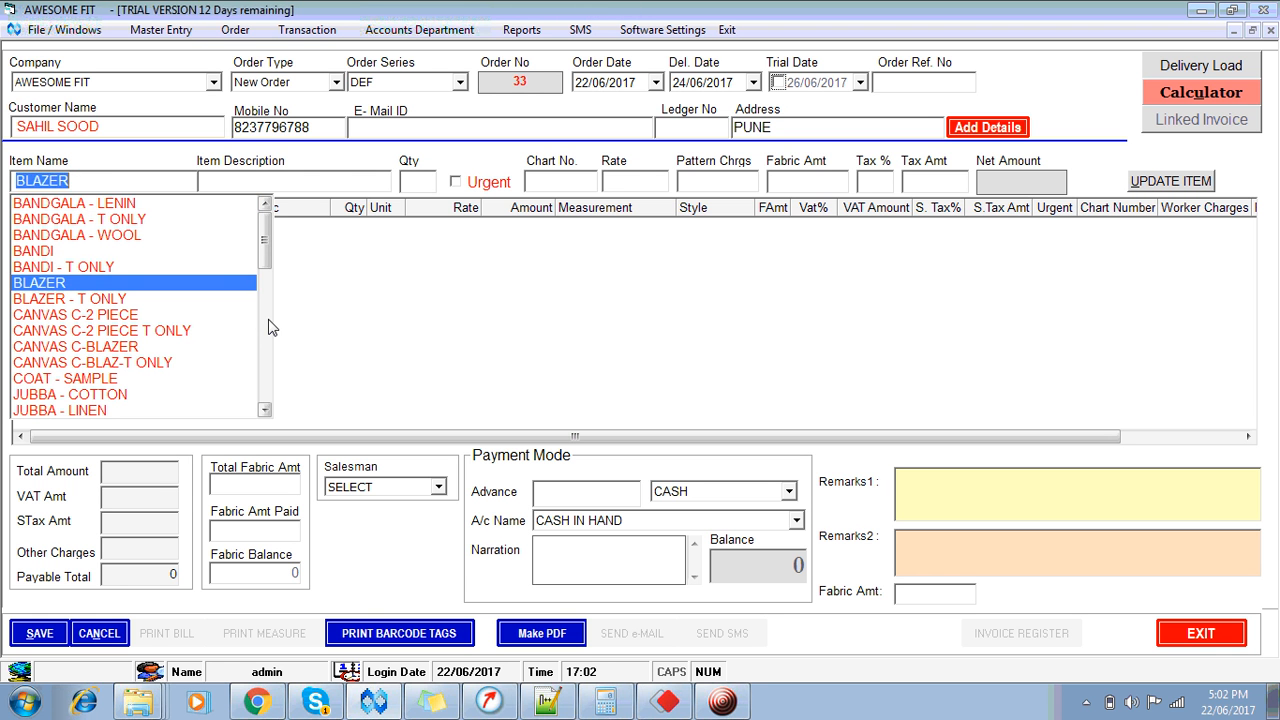
key("Return")
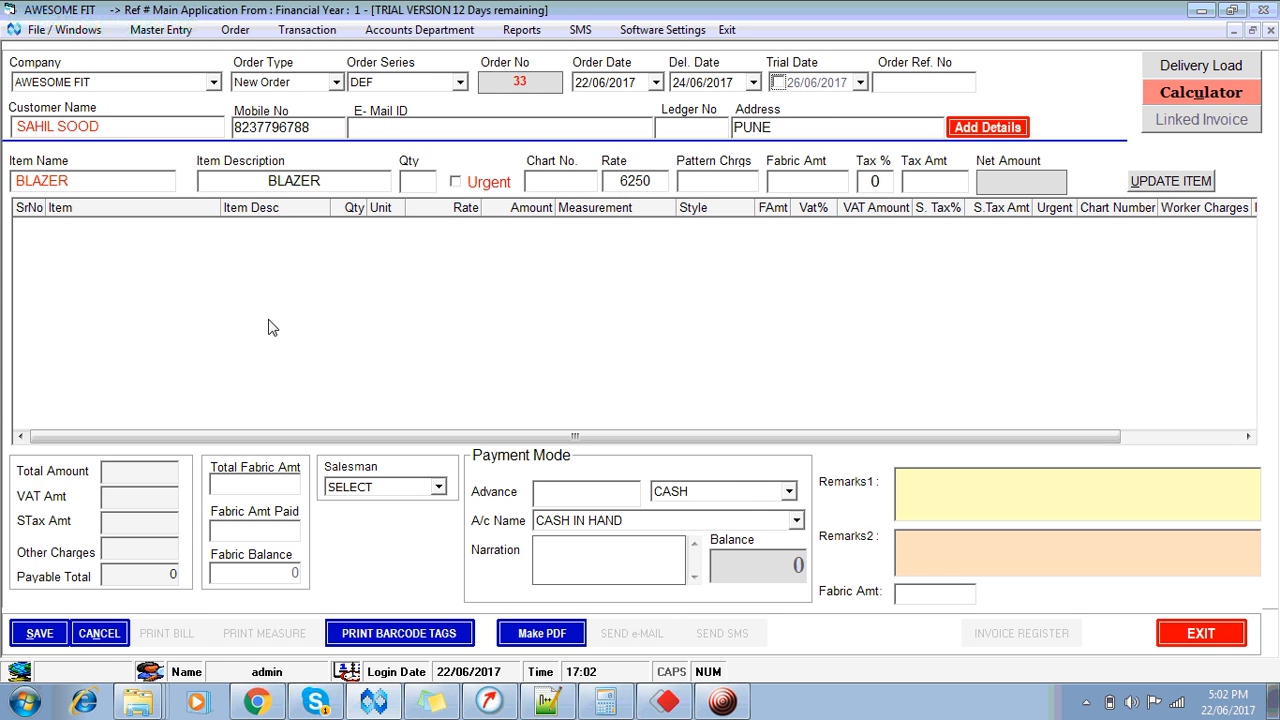
type("2")
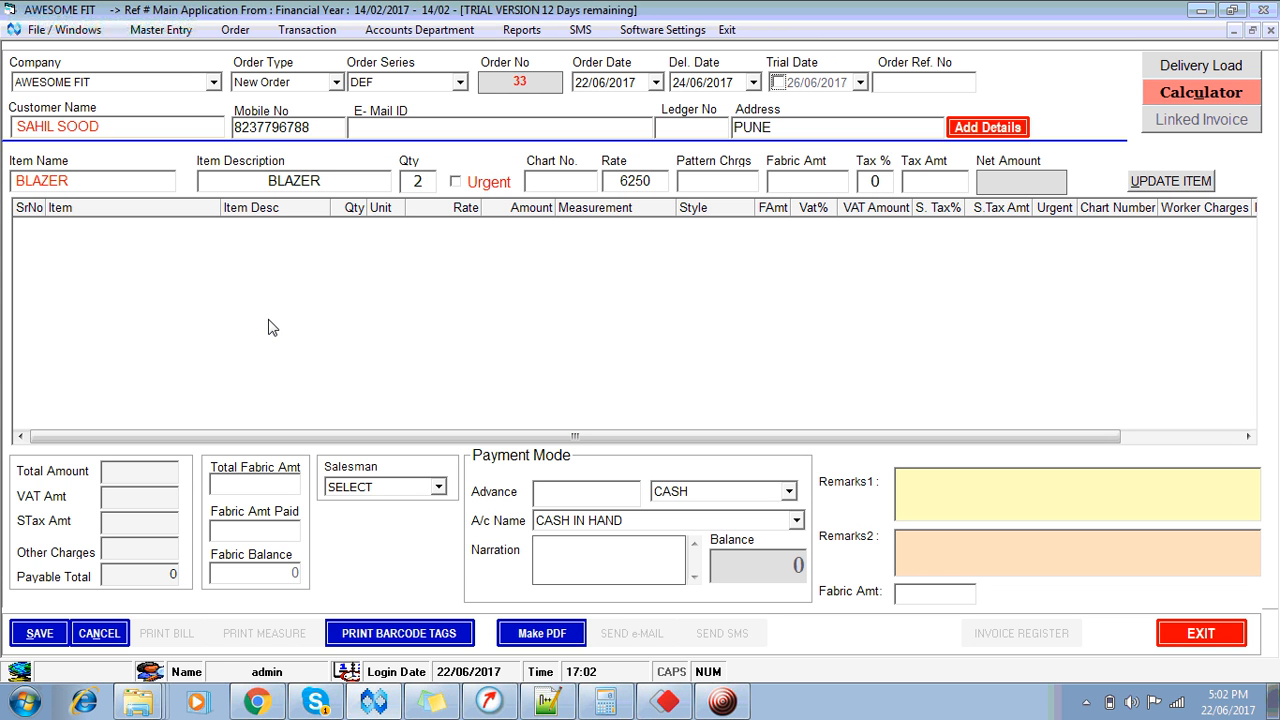
key("Tab")
key("space")
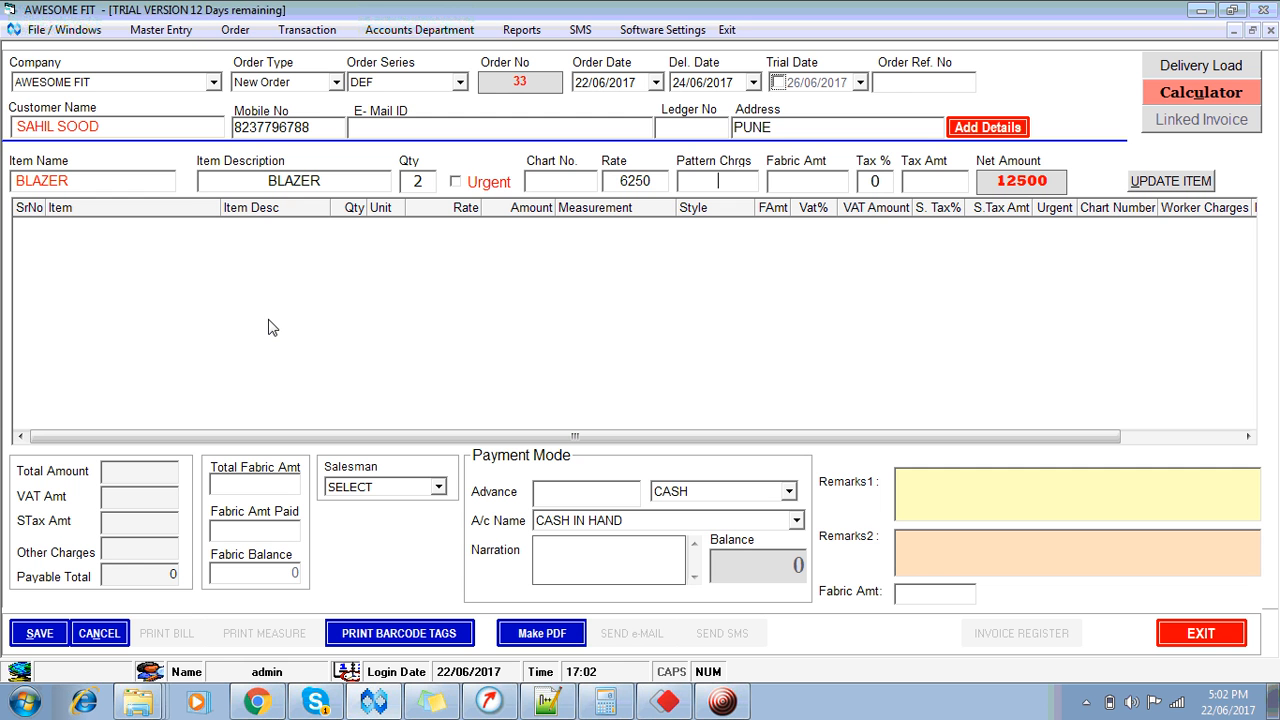
key("Tab")
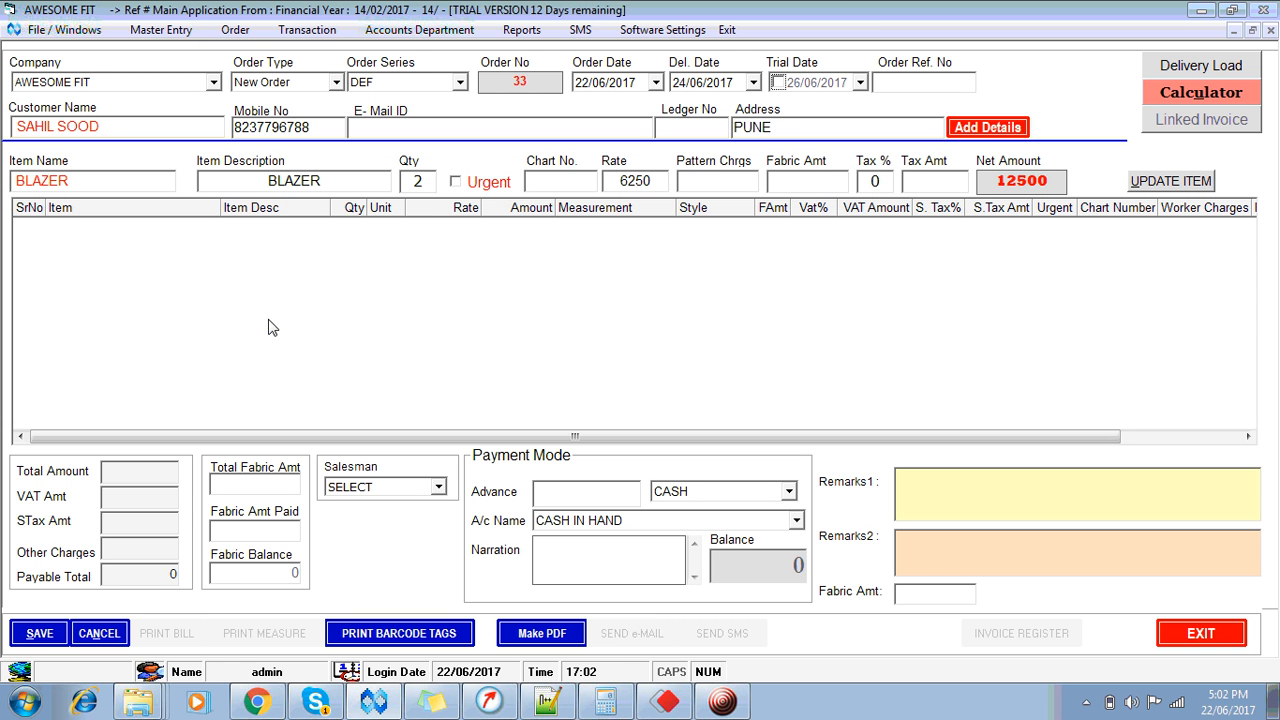
type("3500")
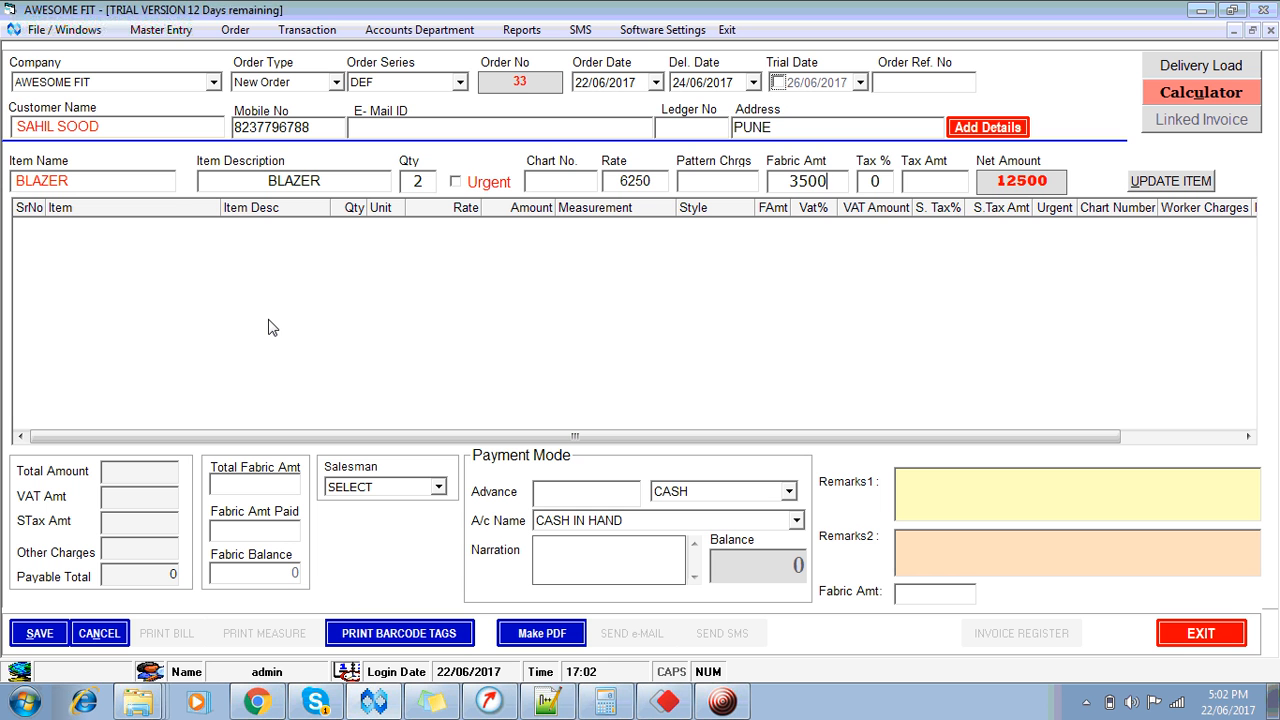
key("Return")
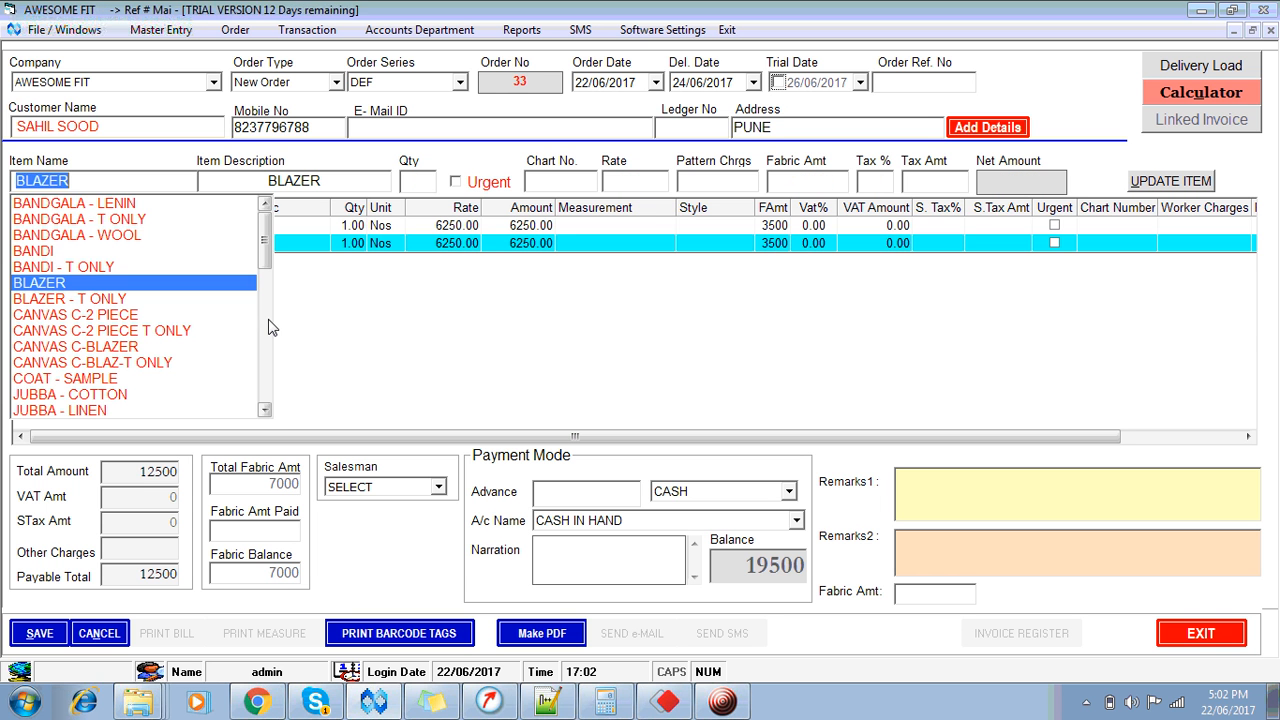
key("Escape")
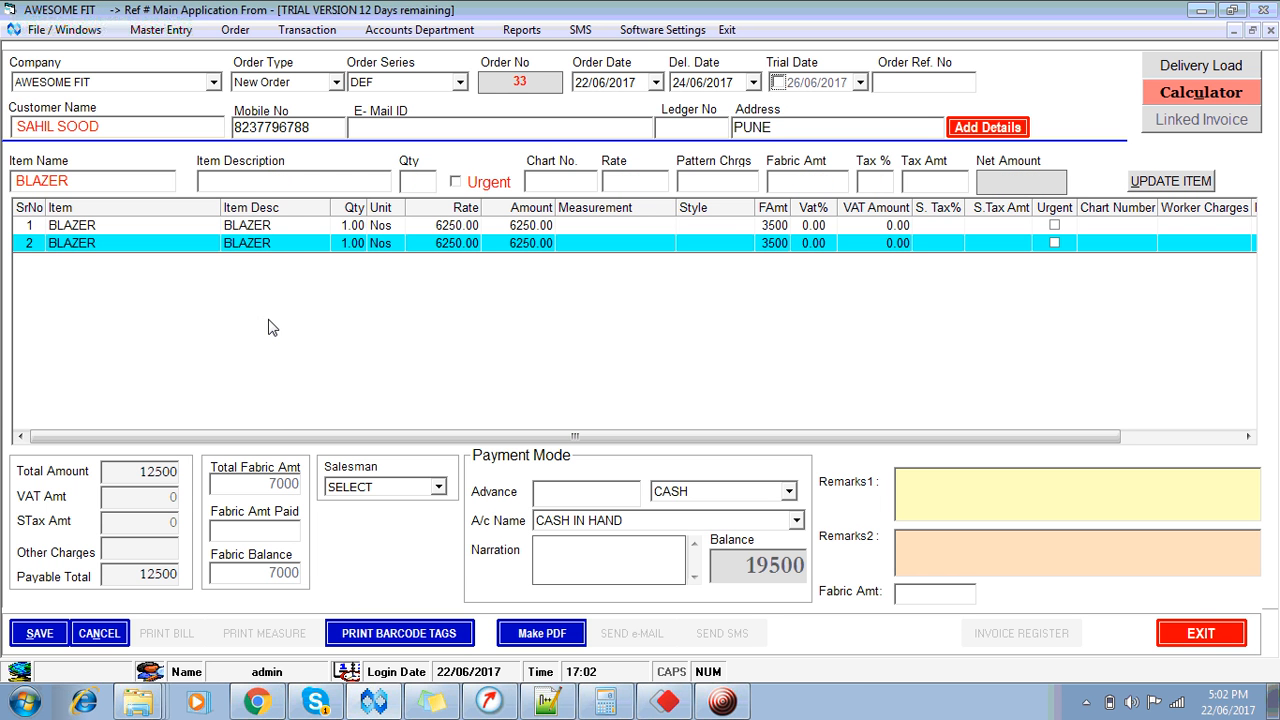
left_click(601, 228)
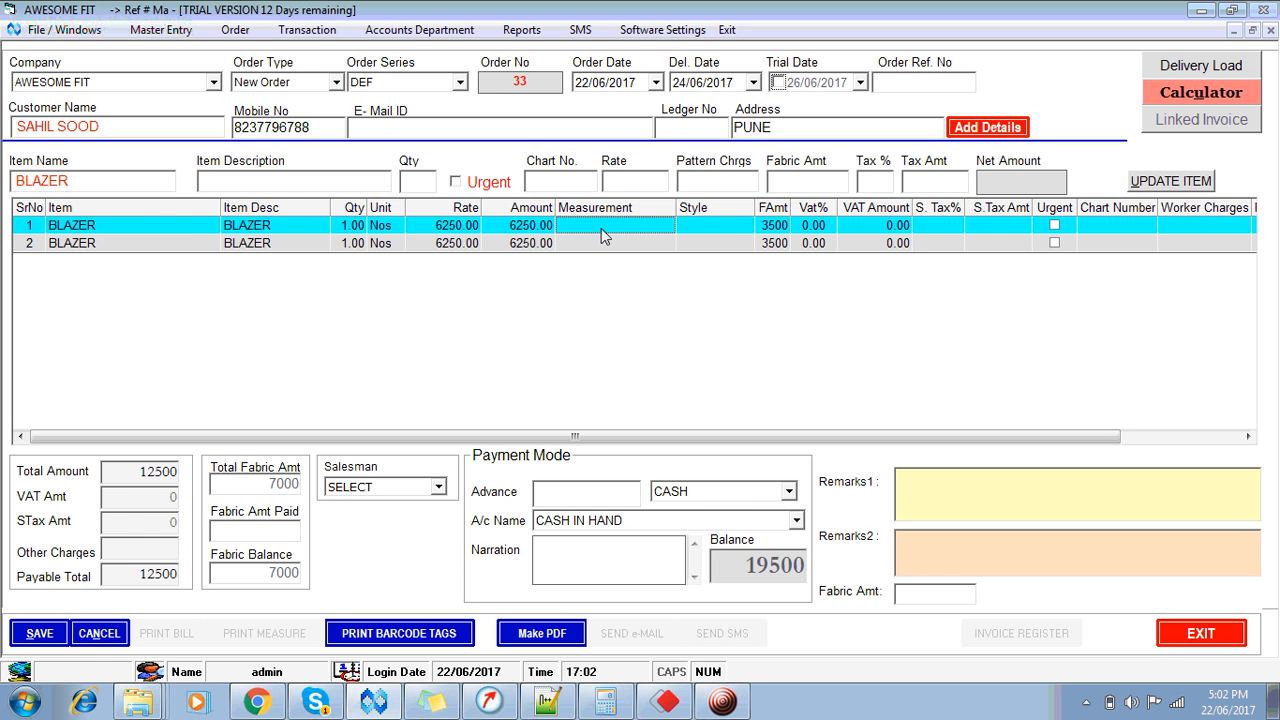
Step: Open the first BLAZER's measurements and enter length 10, shoulder 20, sleeves 32
double_click(601, 228)
left_click(342, 215)
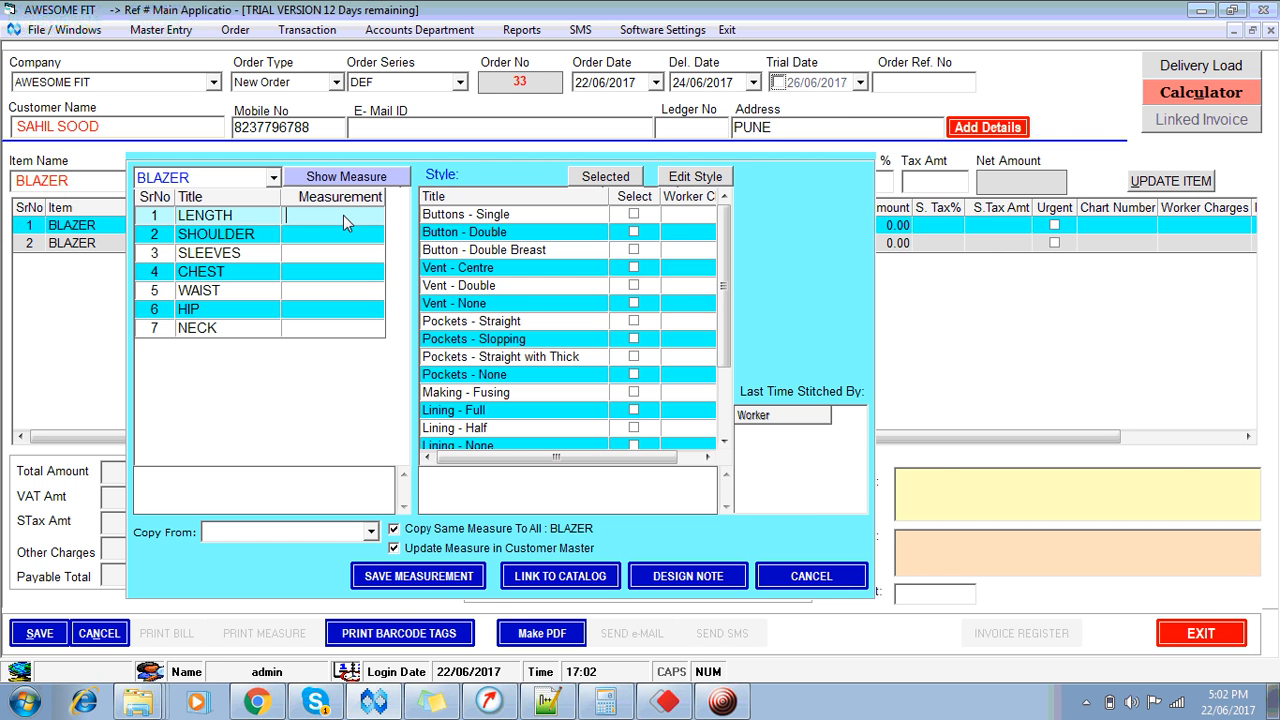
type("10")
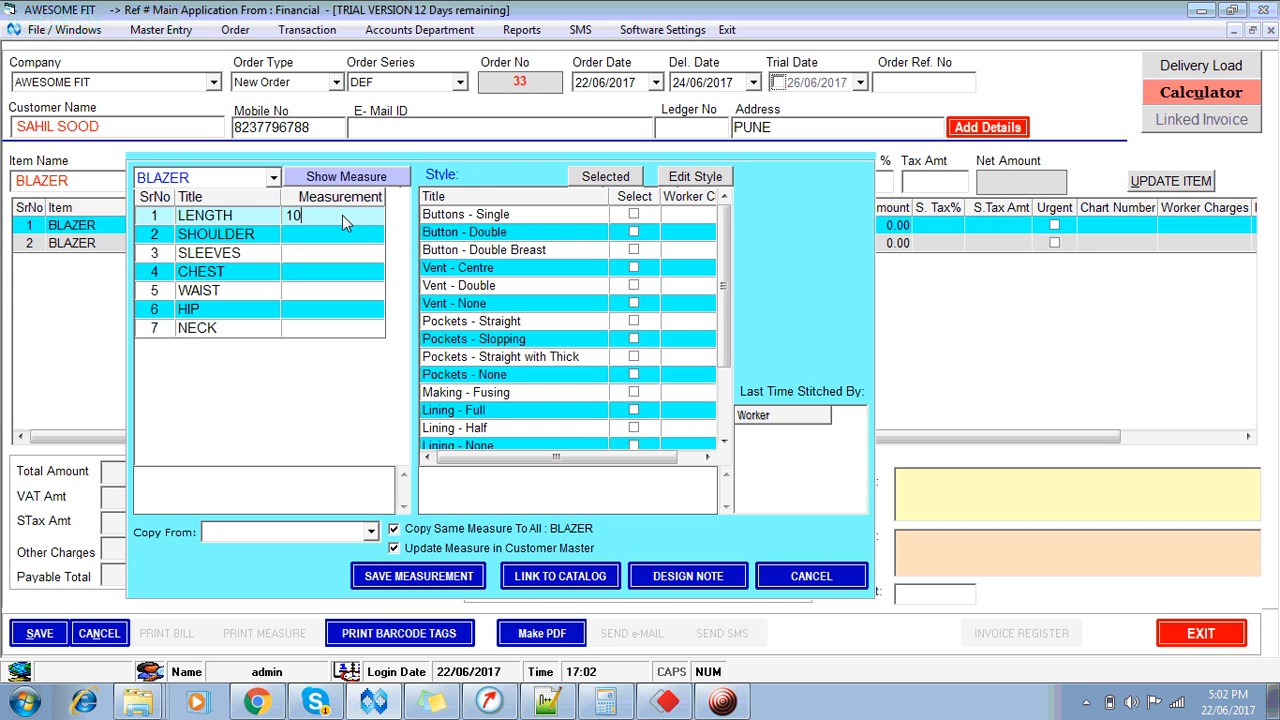
key("Return")
type("20")
key("Return")
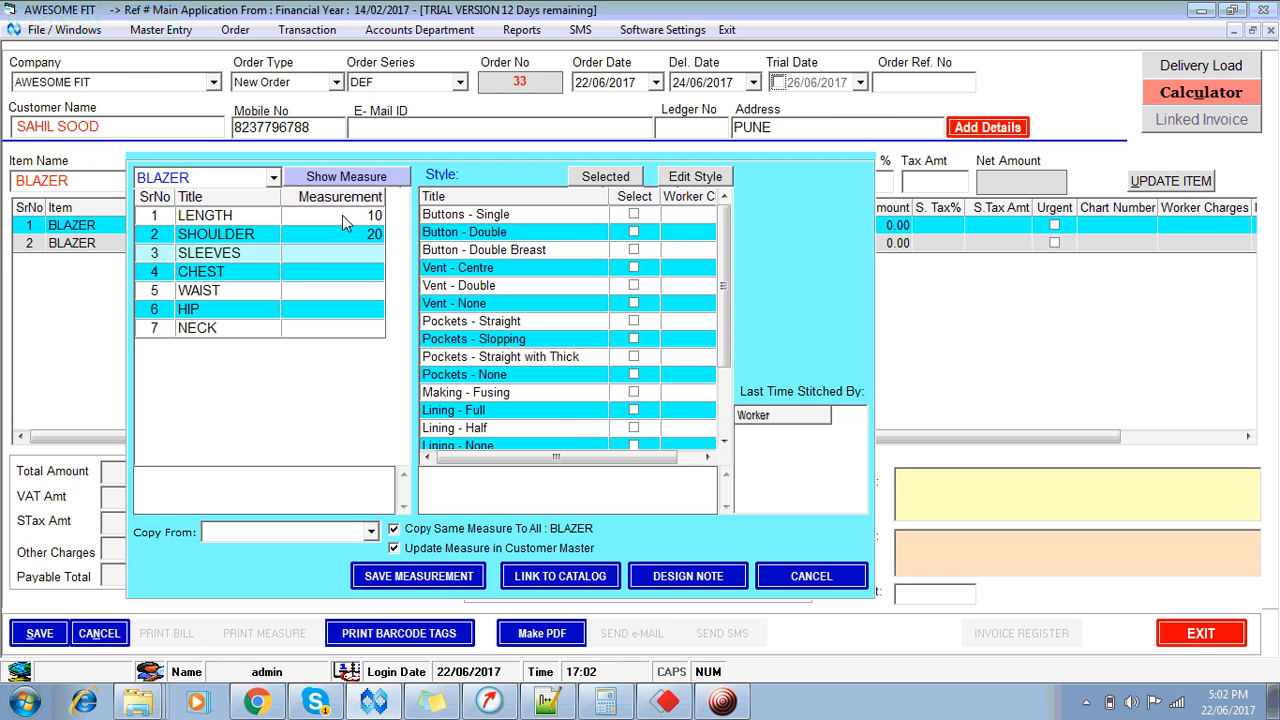
type("32")
key("Return")
Step: Enter the remaining measurements: chest 15, waist 20, hip 15, neck 25
type("15")
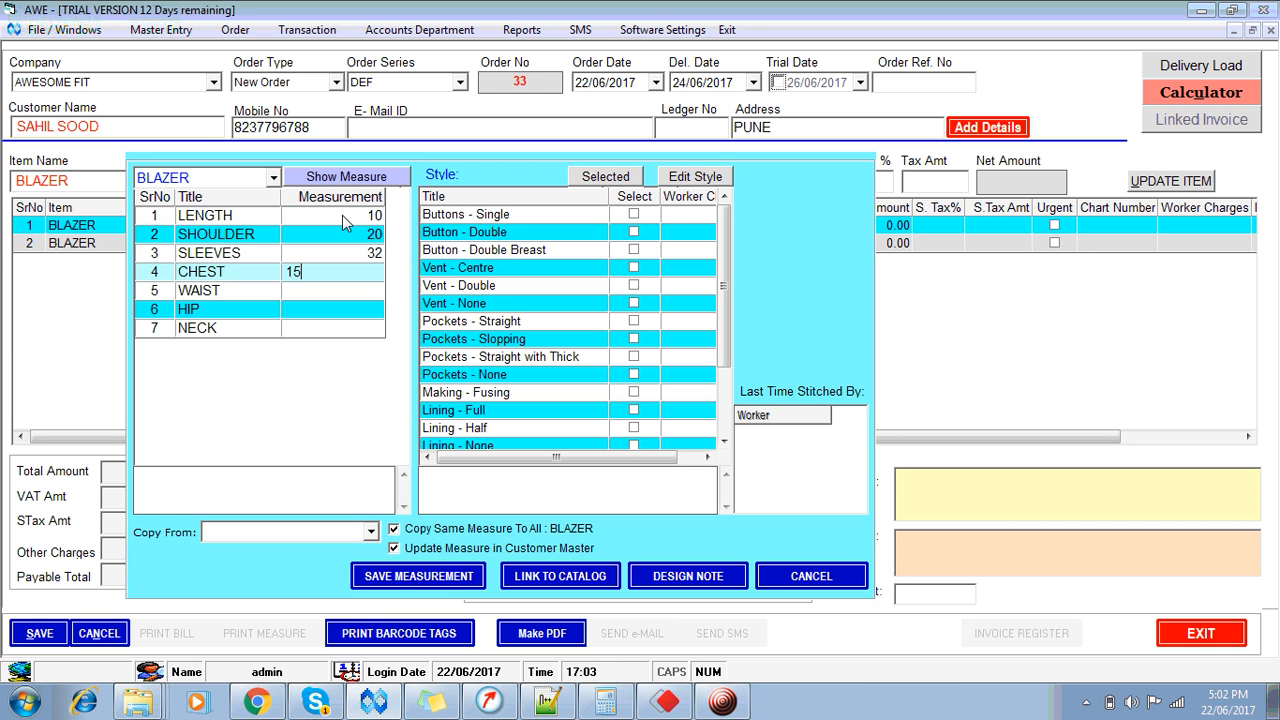
key("Return")
type("20")
key("Return")
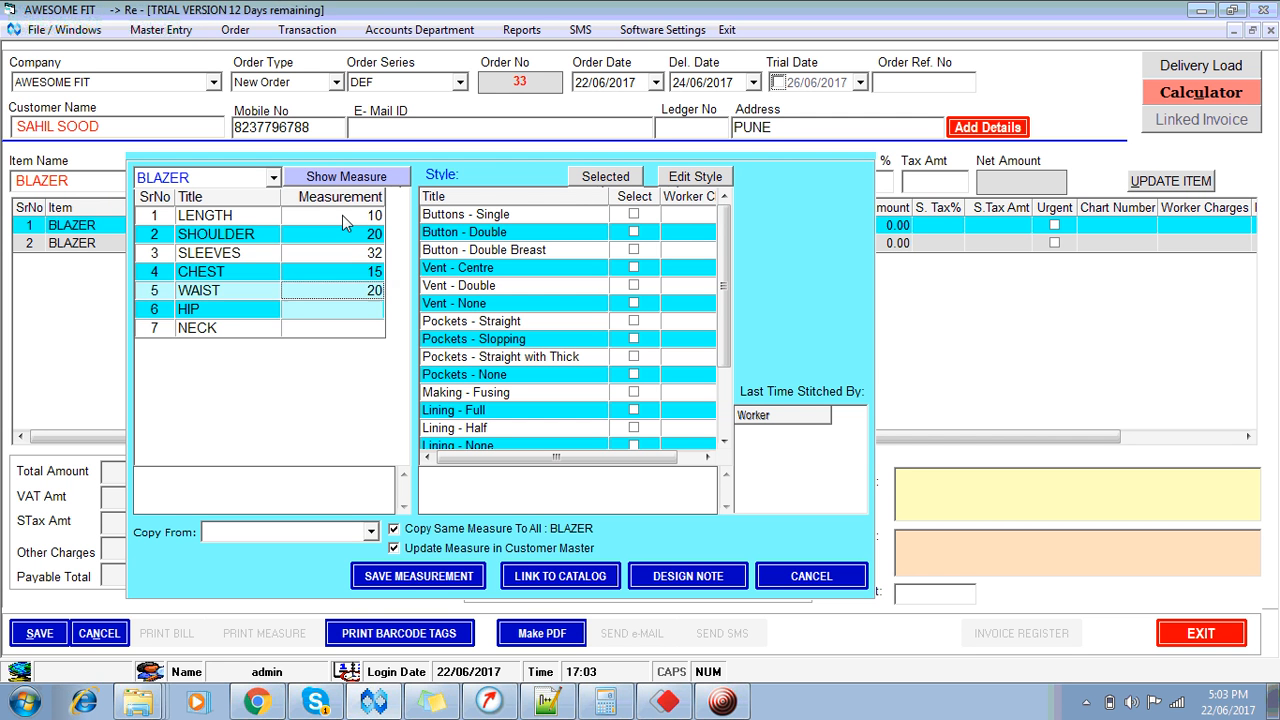
type("15")
key("Return")
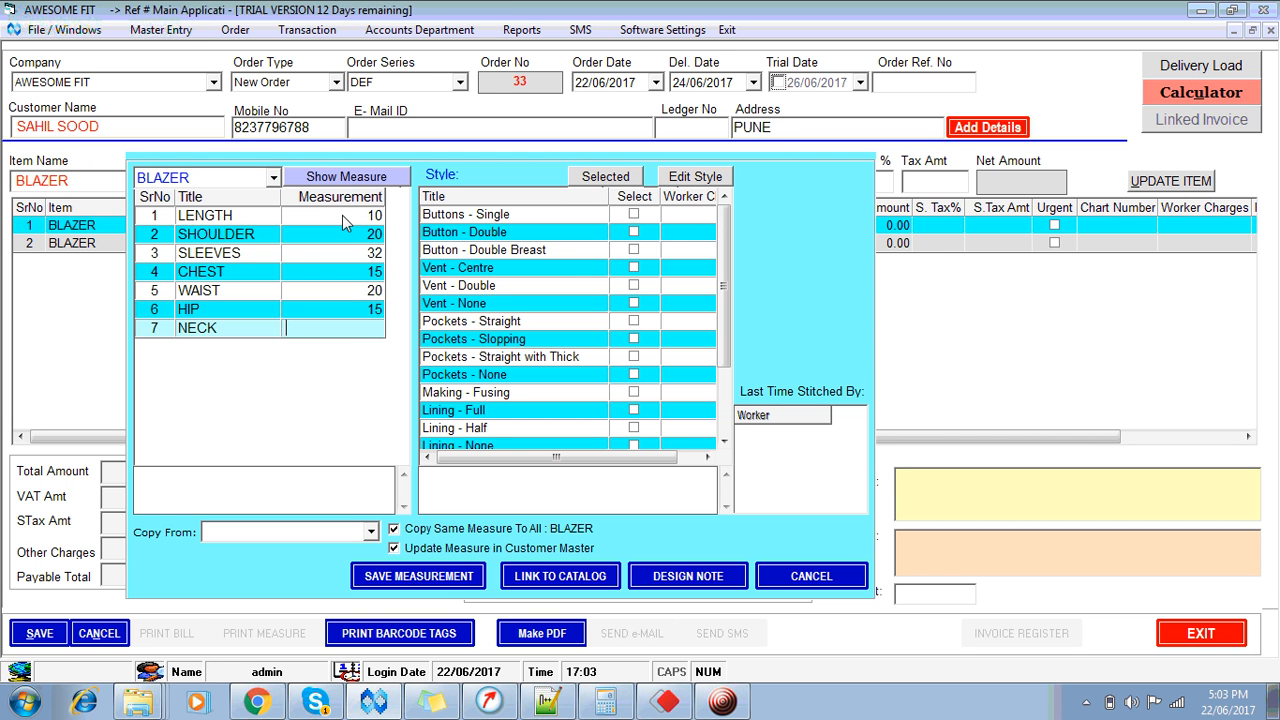
type("25")
key("Return")
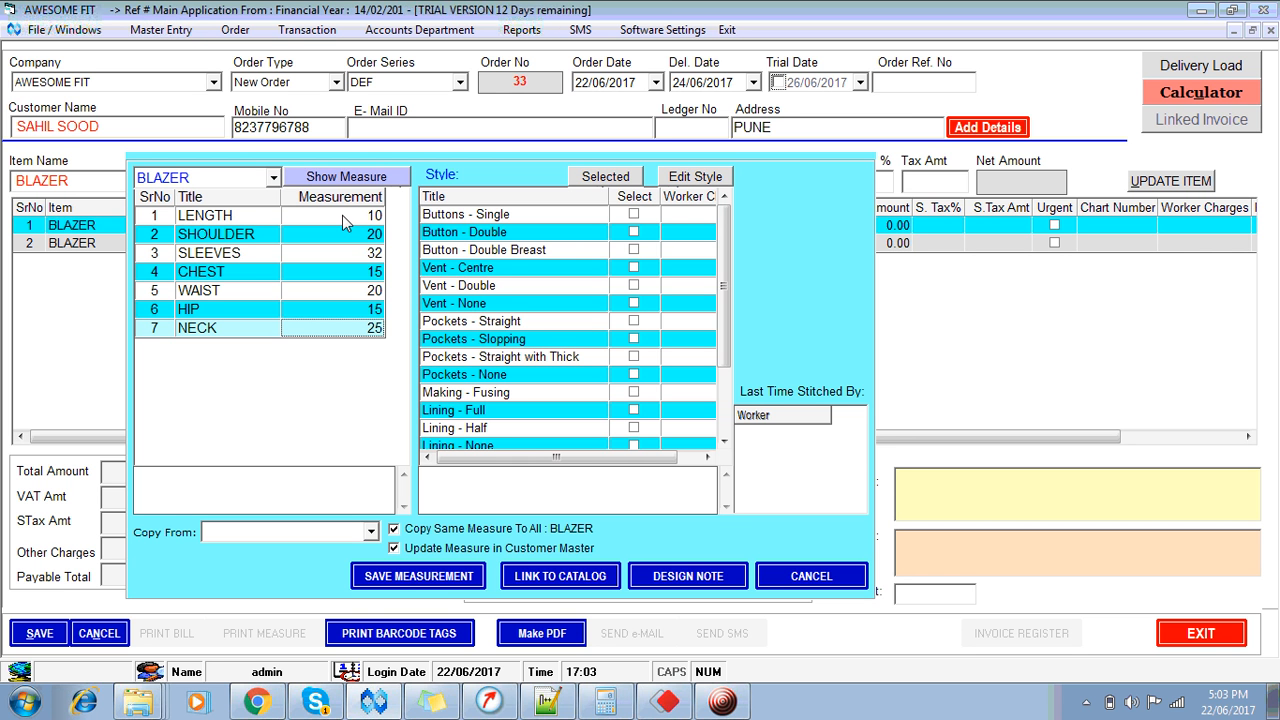
left_click(650, 220)
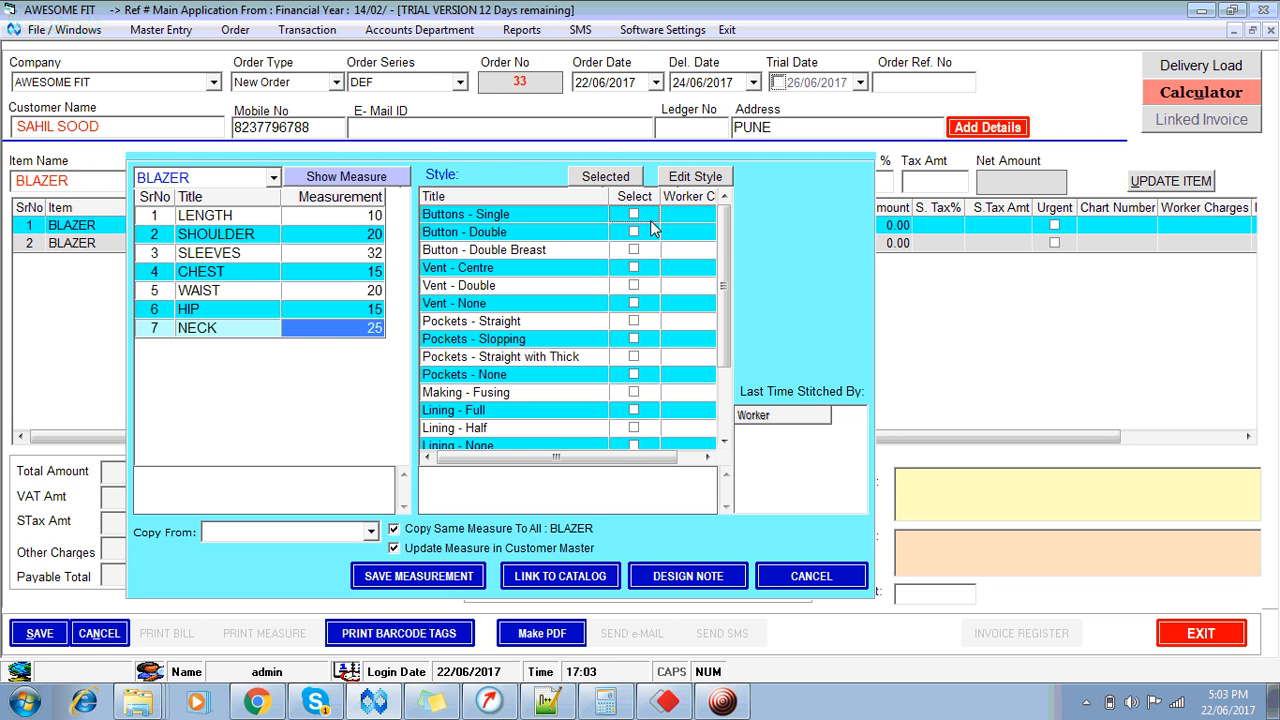
Step: Tick Buttons - Single, Vent - Double and Pockets - Straight with Thick in the style list
key("space")
key("Down")
key("Down")
key("Down")
key("Down")
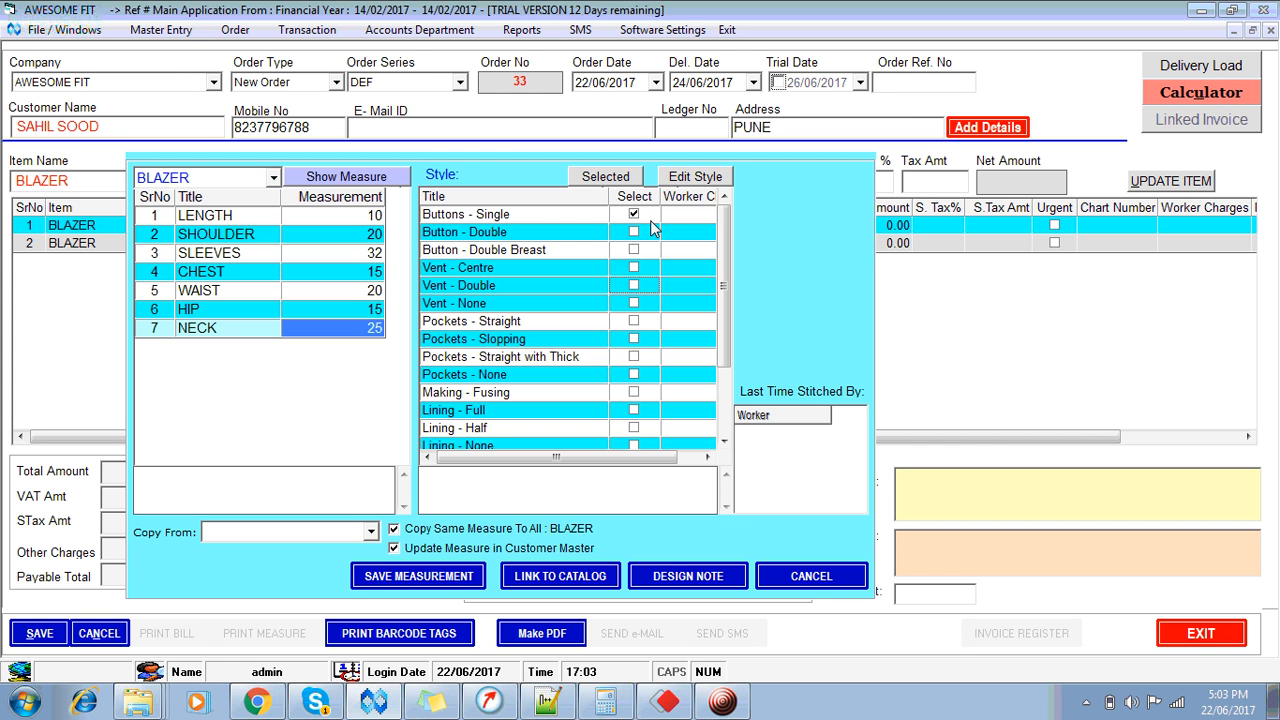
key("space")
key("Down")
key("Down")
key("Down")
key("Down")
key("space")
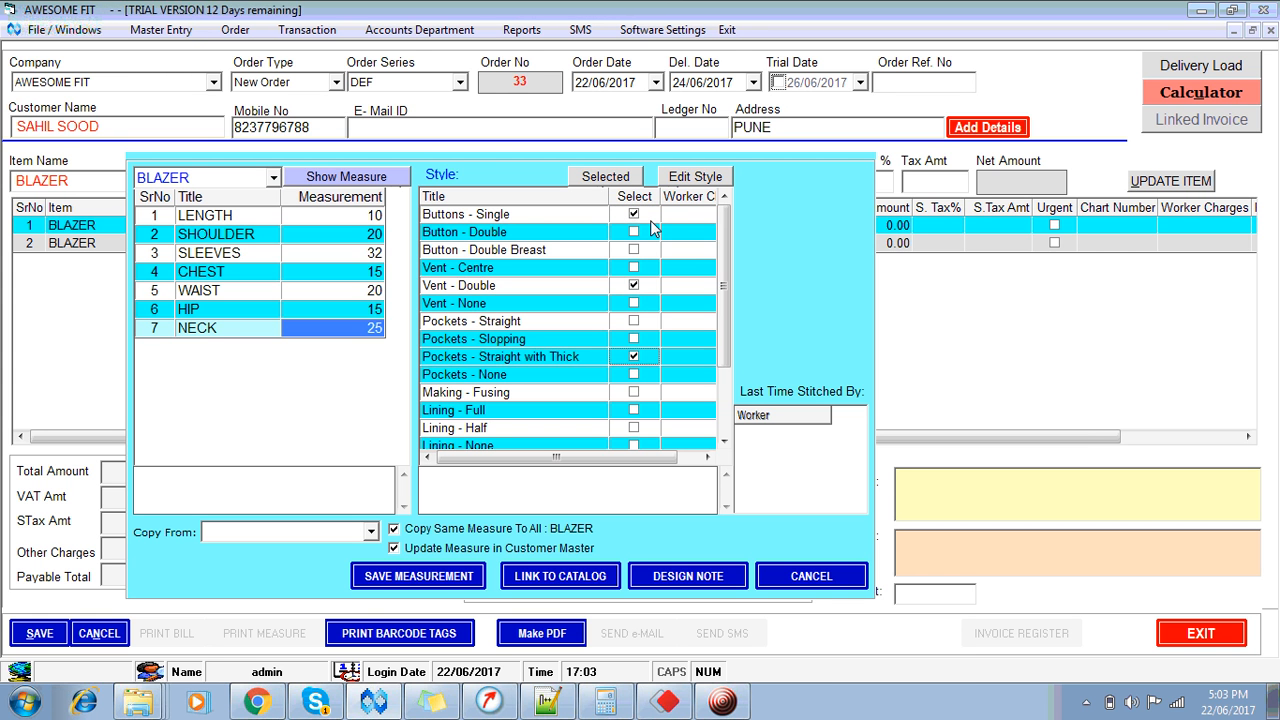
key("Down")
key("Down")
key("Down")
key("Down")
key("Down")
key("Down")
key("Down")
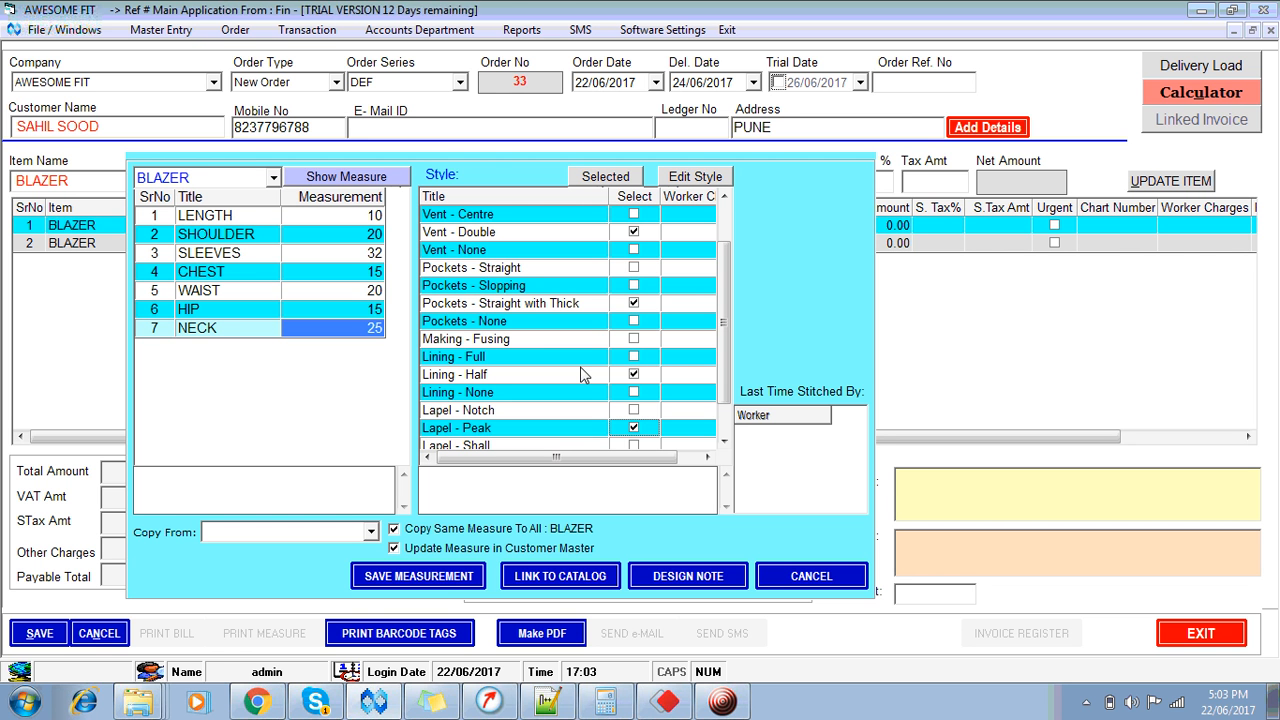
Step: Add the remark 'Remarks section of 200 chars' under measurements and 'Remakrs 2 - with 200 char length' under styles
left_click(190, 507)
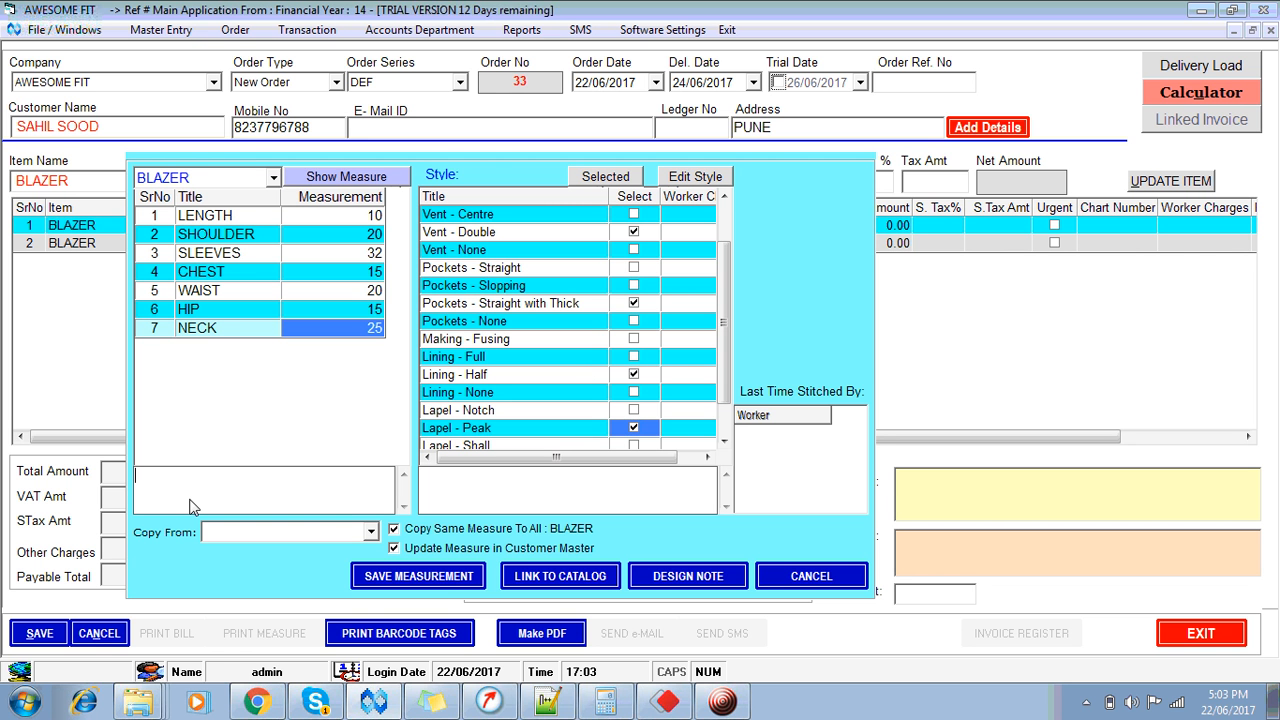
type("Remar")
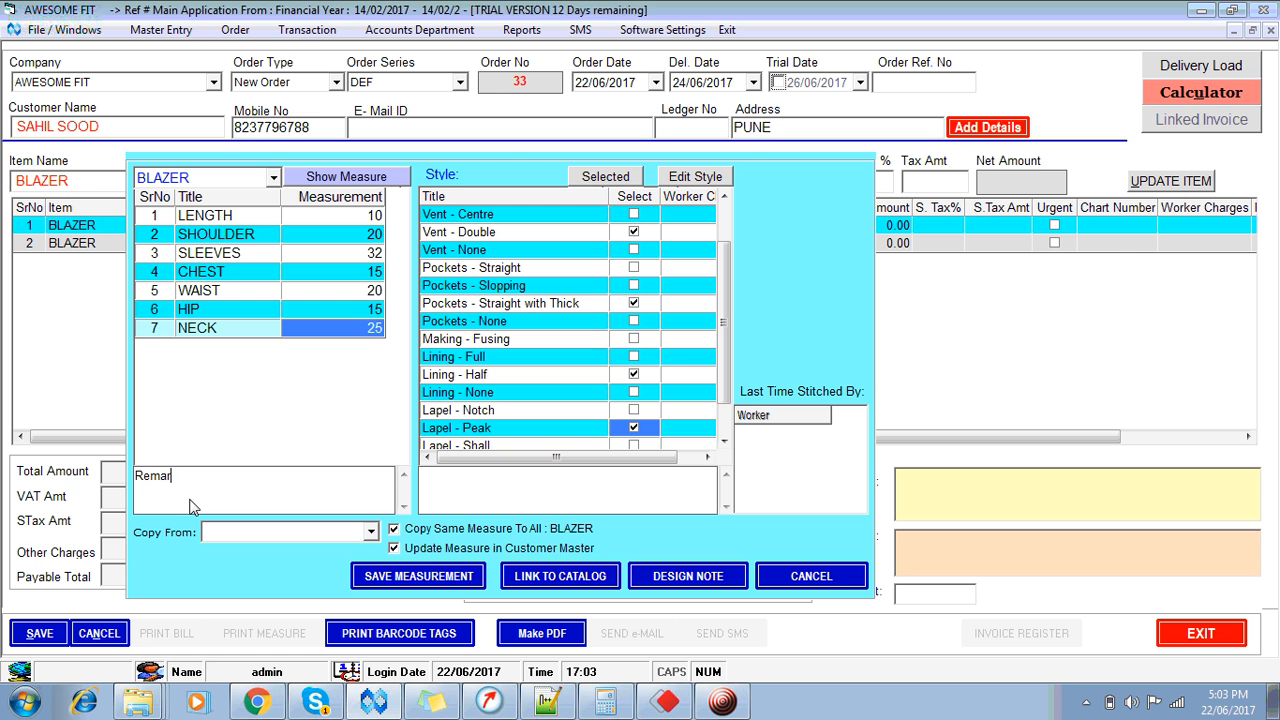
type("ks sect")
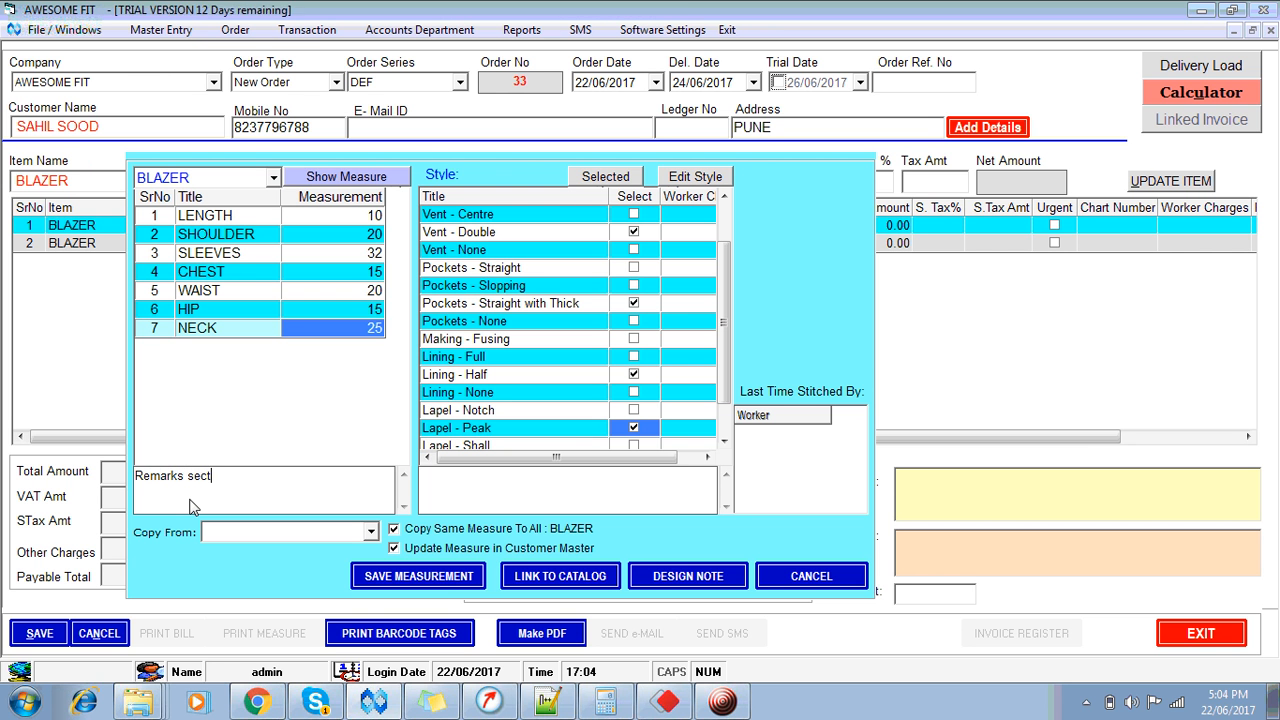
type("ion of 200 chars")
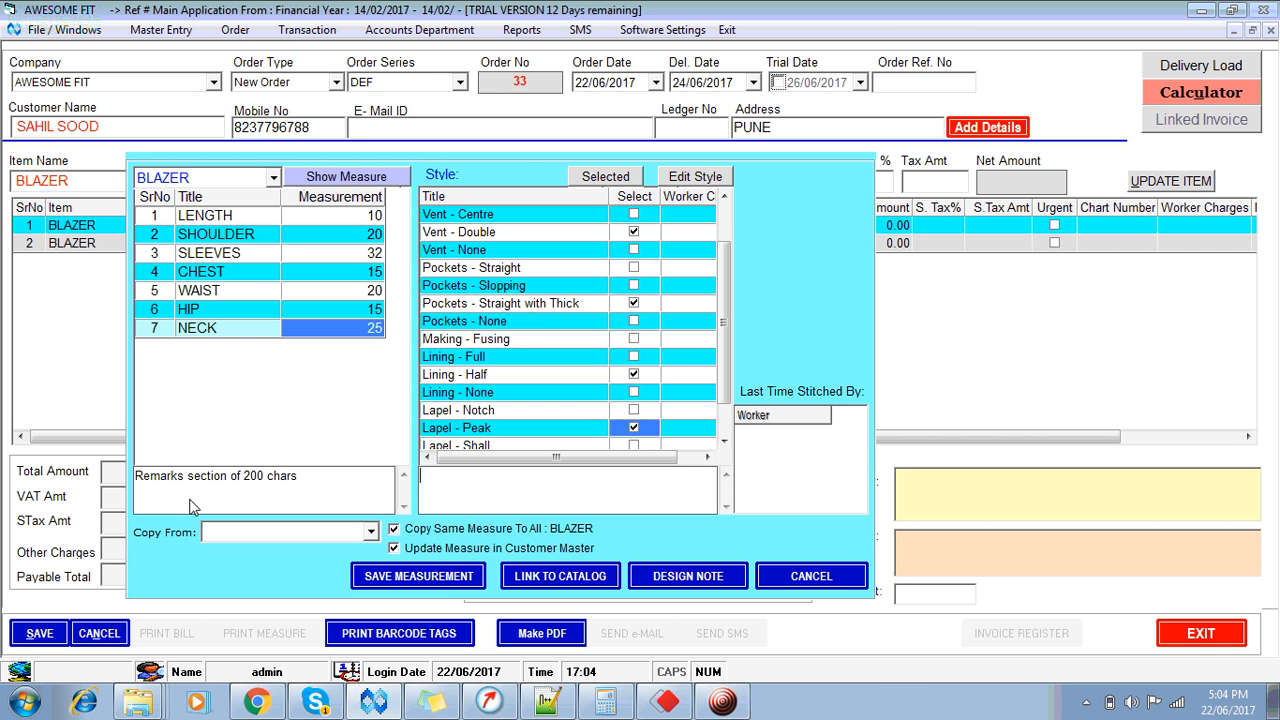
key("Tab")
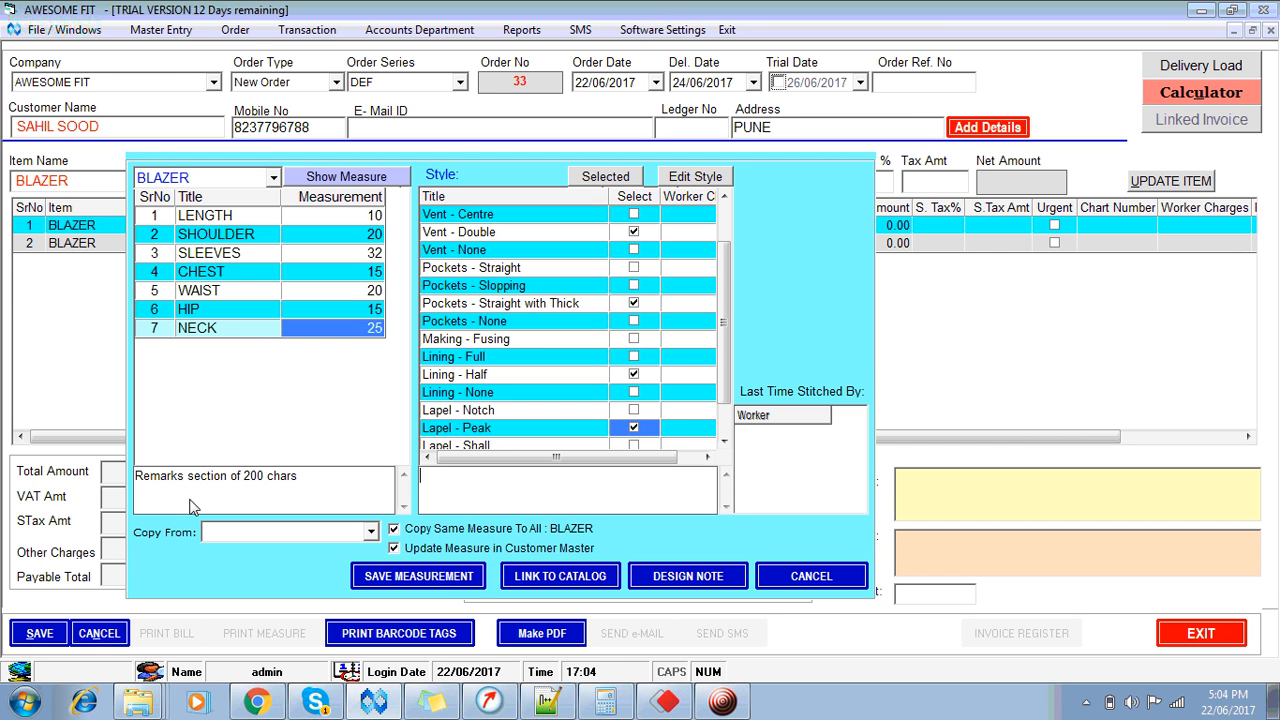
type("fa")
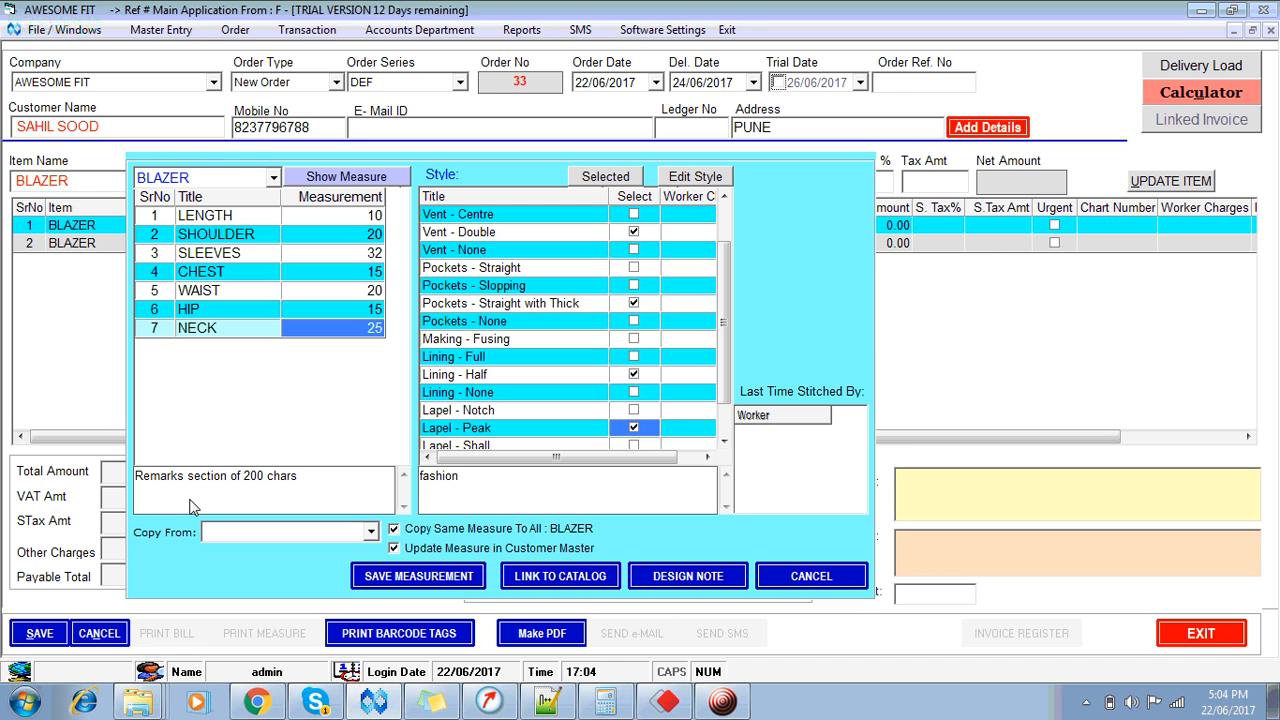
type("shion")
key("ctrl+a")
type("R")
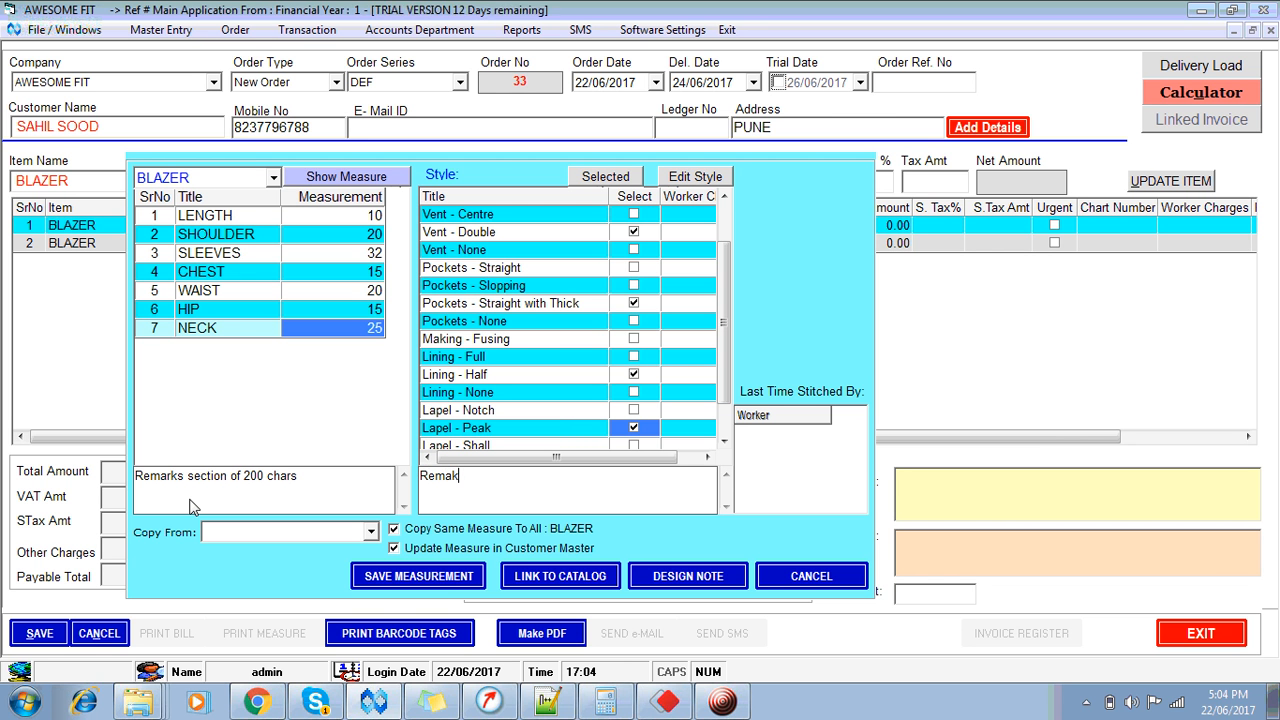
type("emakrs 2")
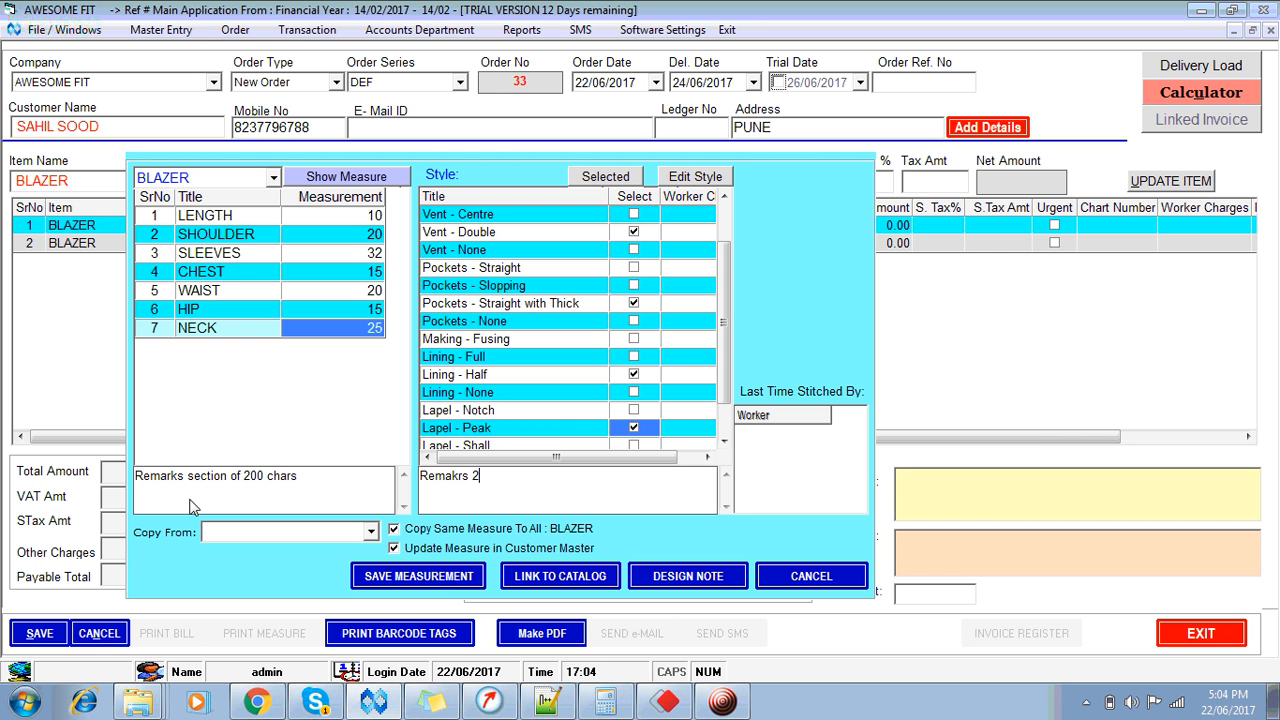
type(" - with 200 char length")
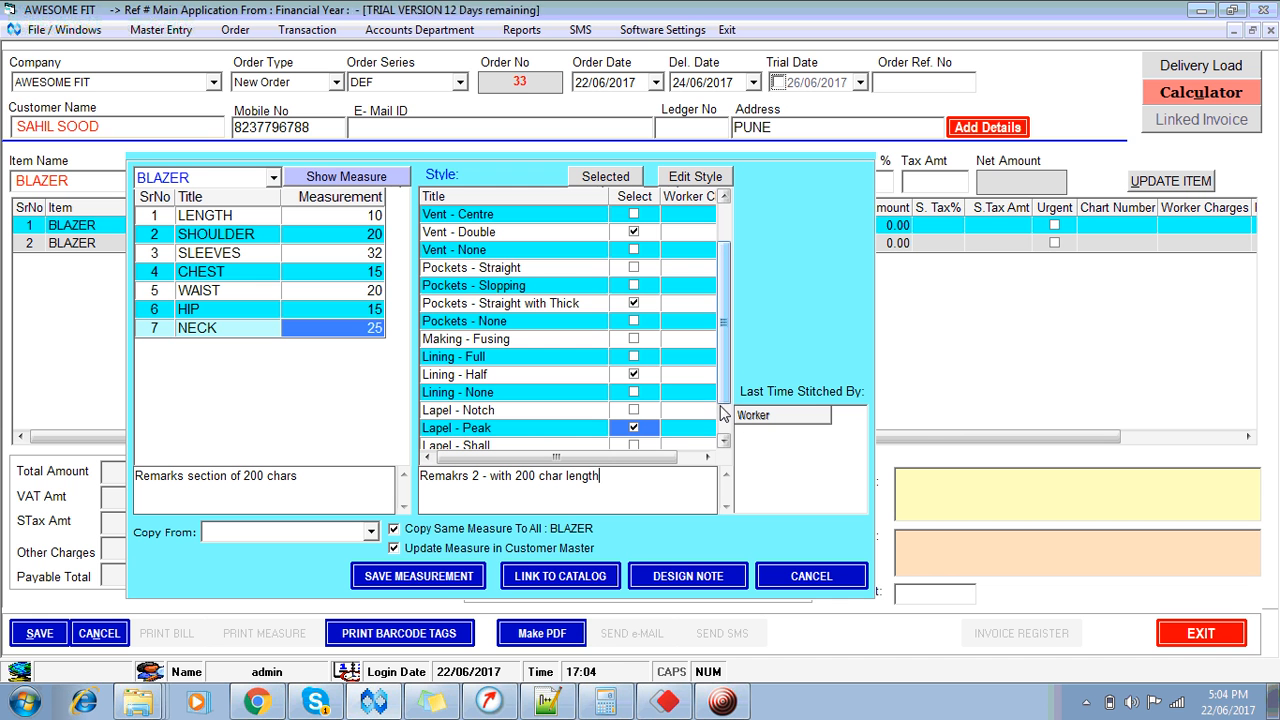
scroll(725, 430, "down", 3)
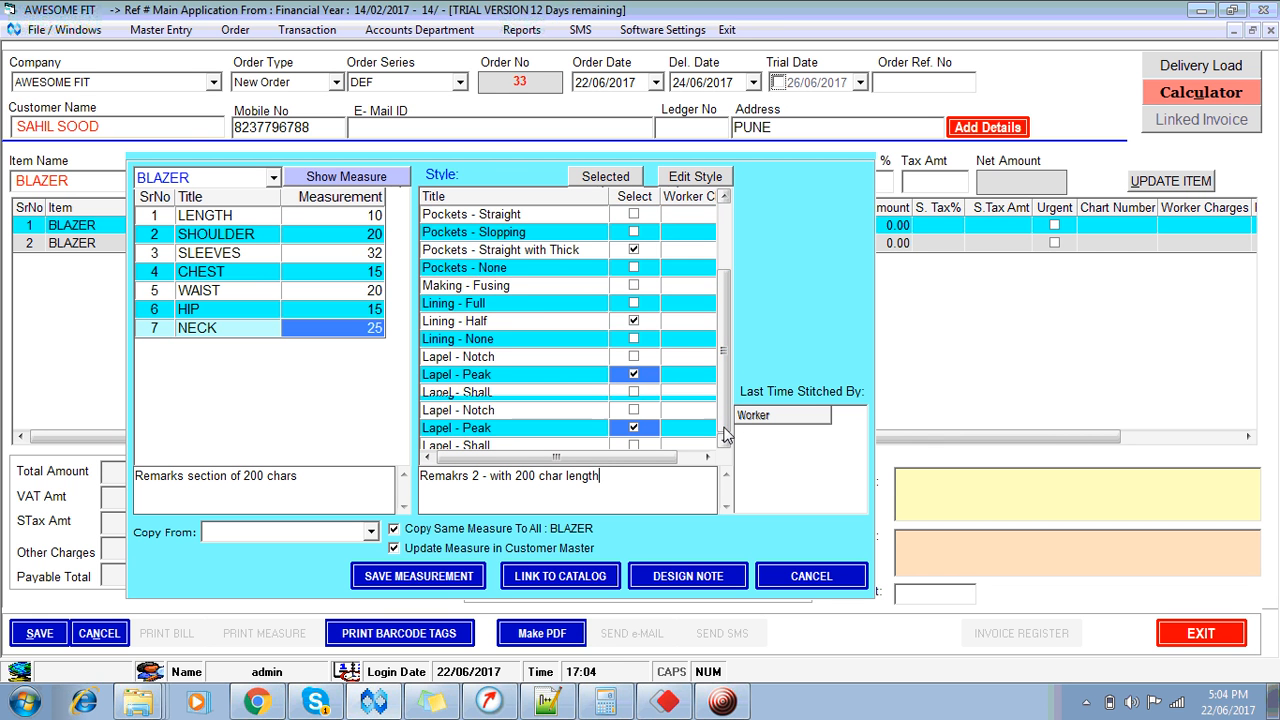
scroll(727, 410, "up", 2)
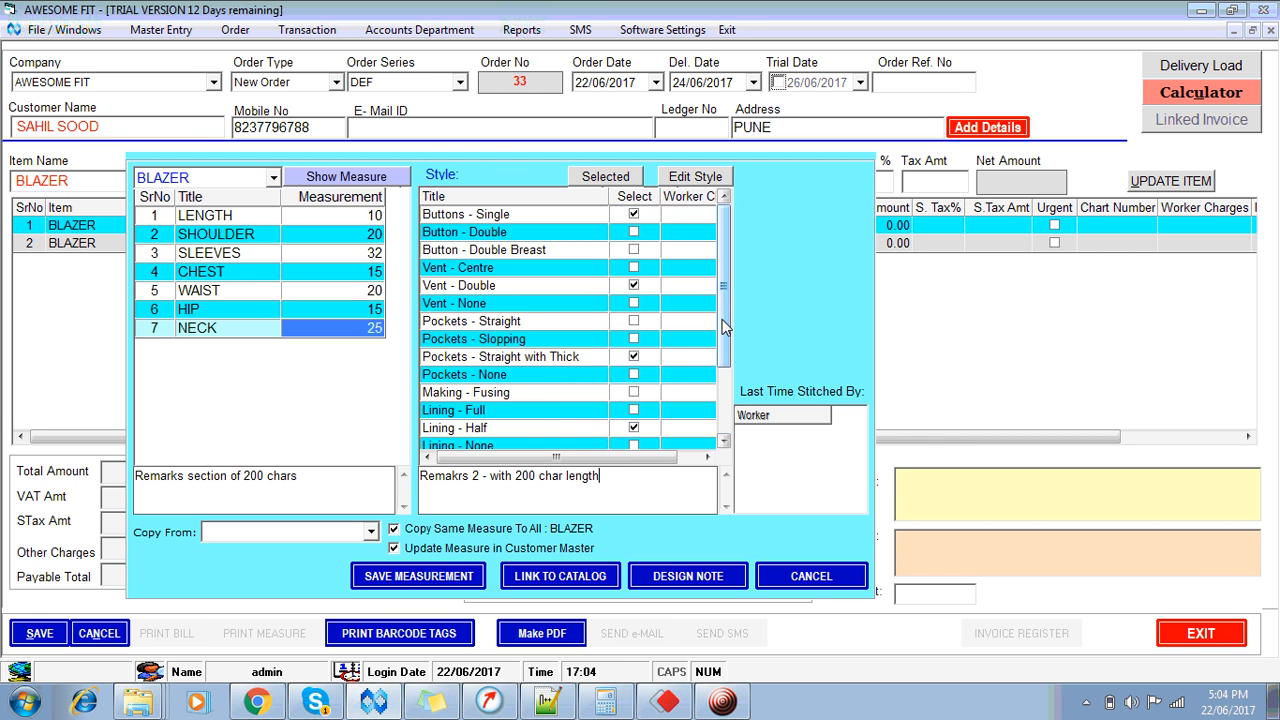
scroll(727, 418, "down", 2)
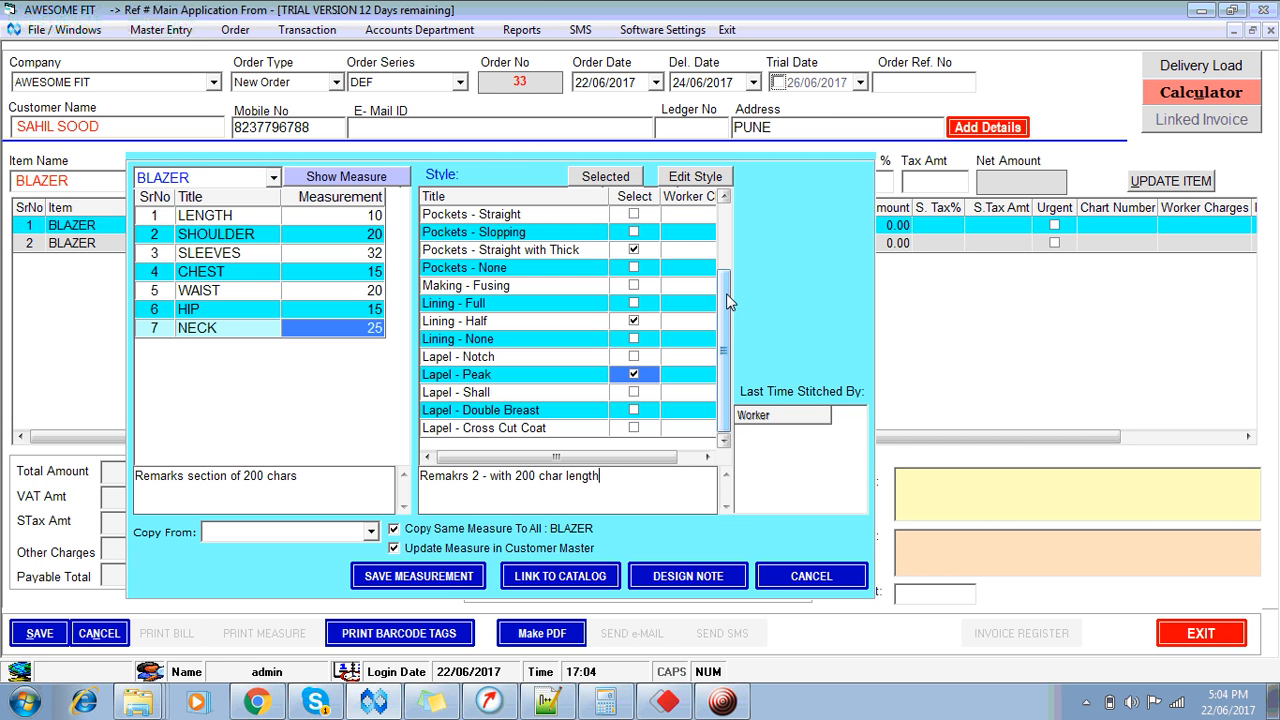
left_click_drag(726, 293, 731, 233)
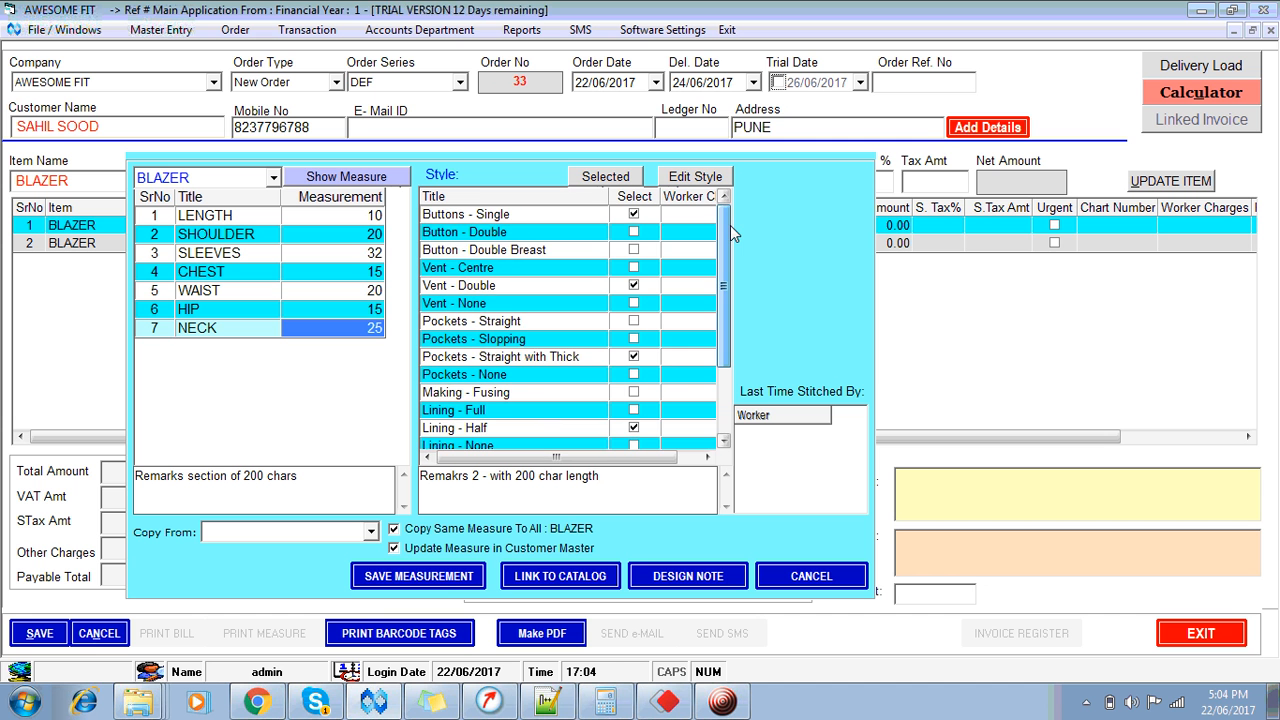
left_click(724, 443)
left_click(724, 443)
left_click(724, 443)
left_click(724, 443)
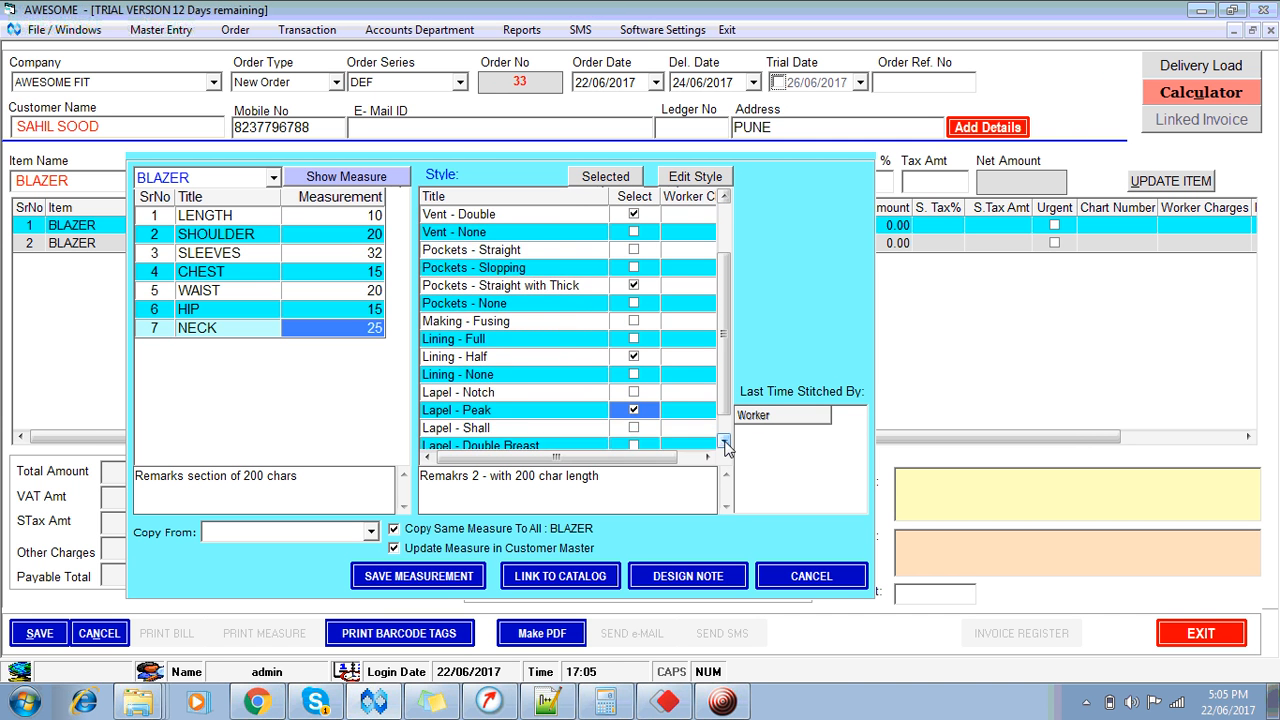
left_click(724, 443)
left_click(724, 443)
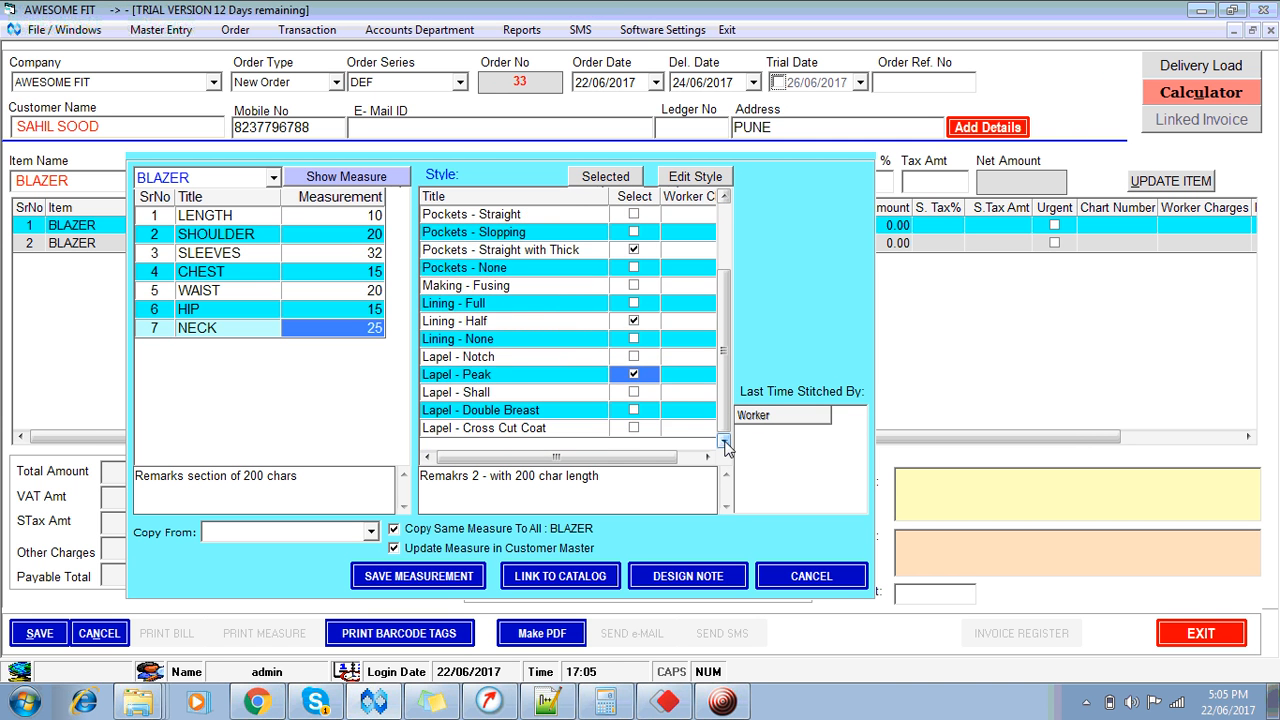
left_click(724, 197)
left_click(724, 197)
left_click(724, 197)
left_click(724, 197)
left_click(724, 197)
left_click(724, 197)
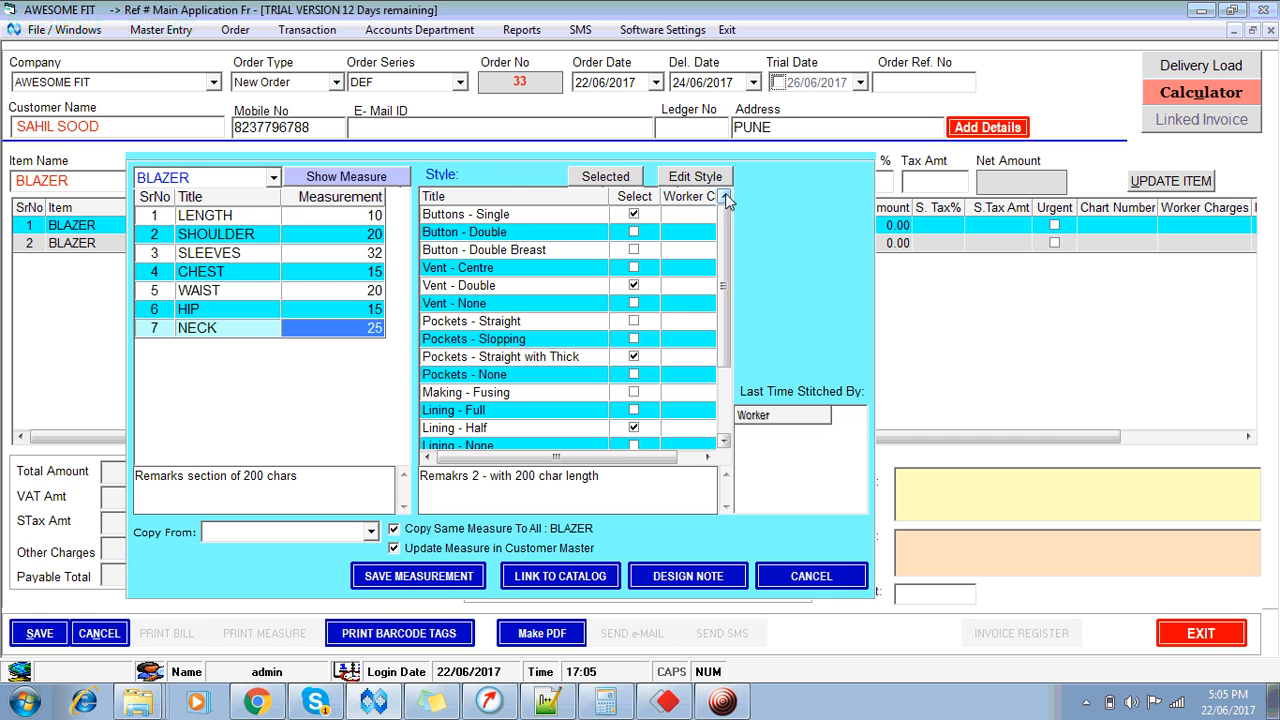
Step: Replace the blazer's Lining - Half style with Lining - Full
left_click(608, 177)
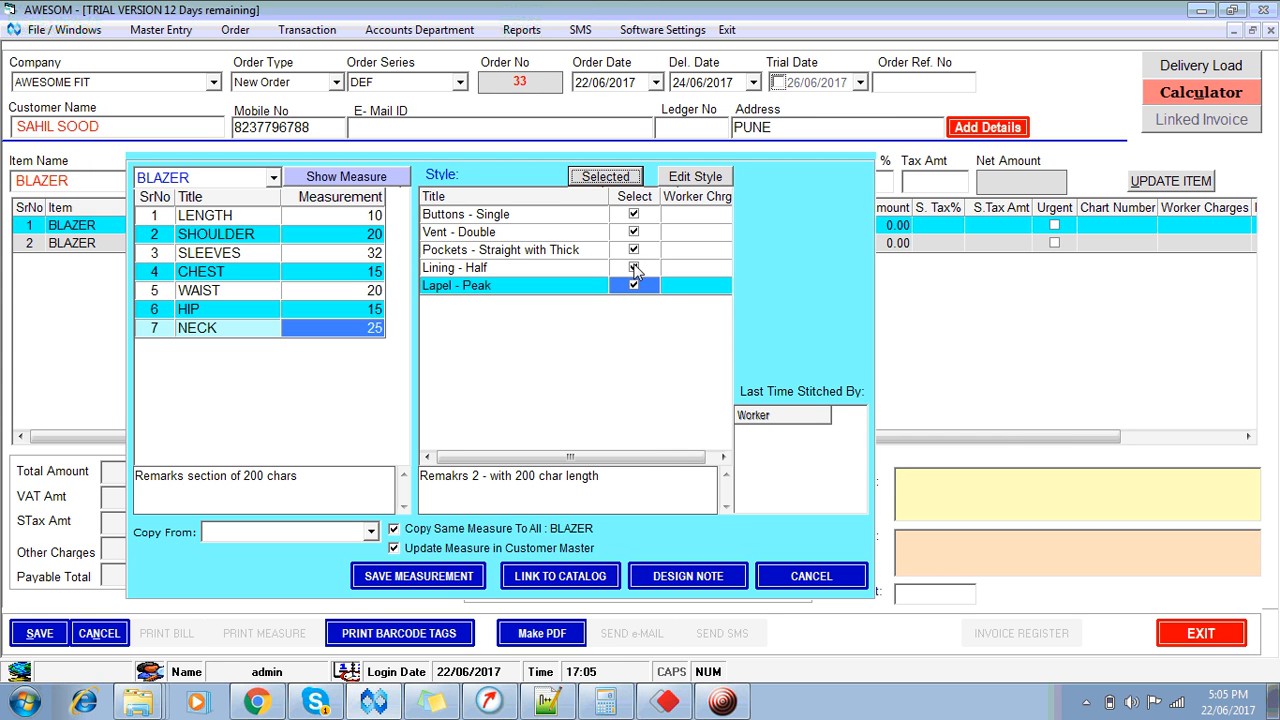
left_click(634, 268)
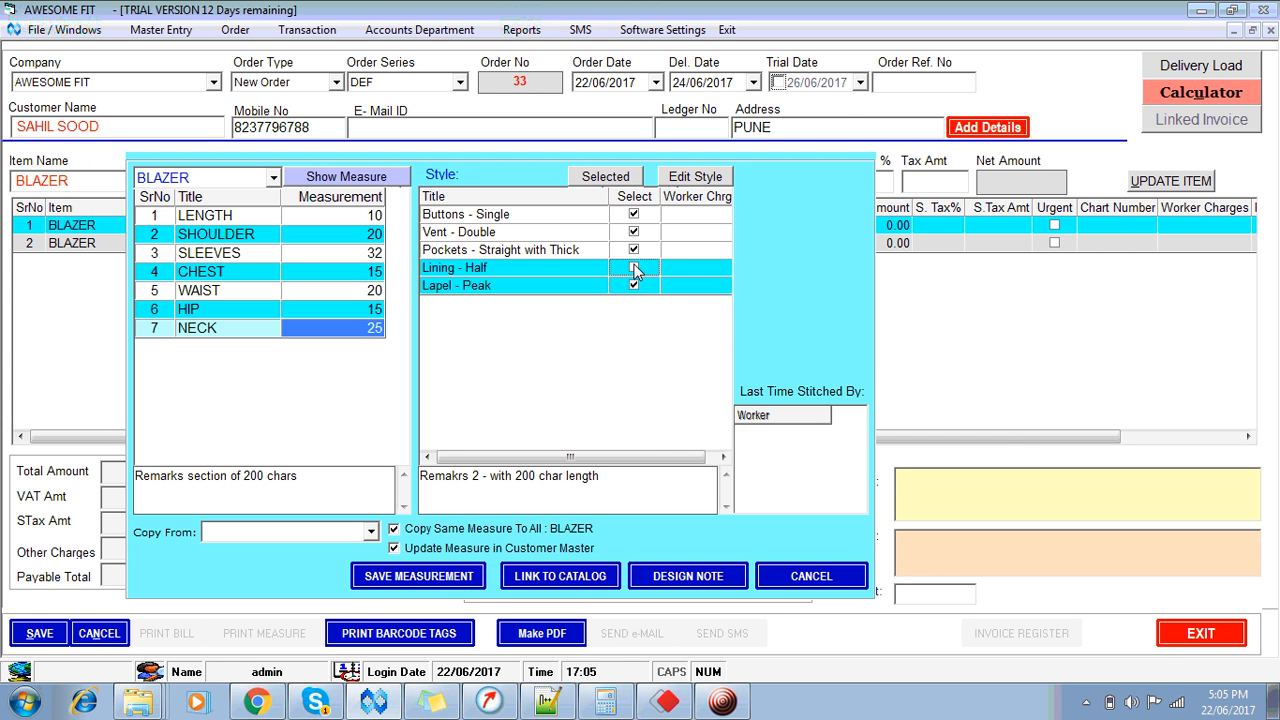
left_click(707, 178)
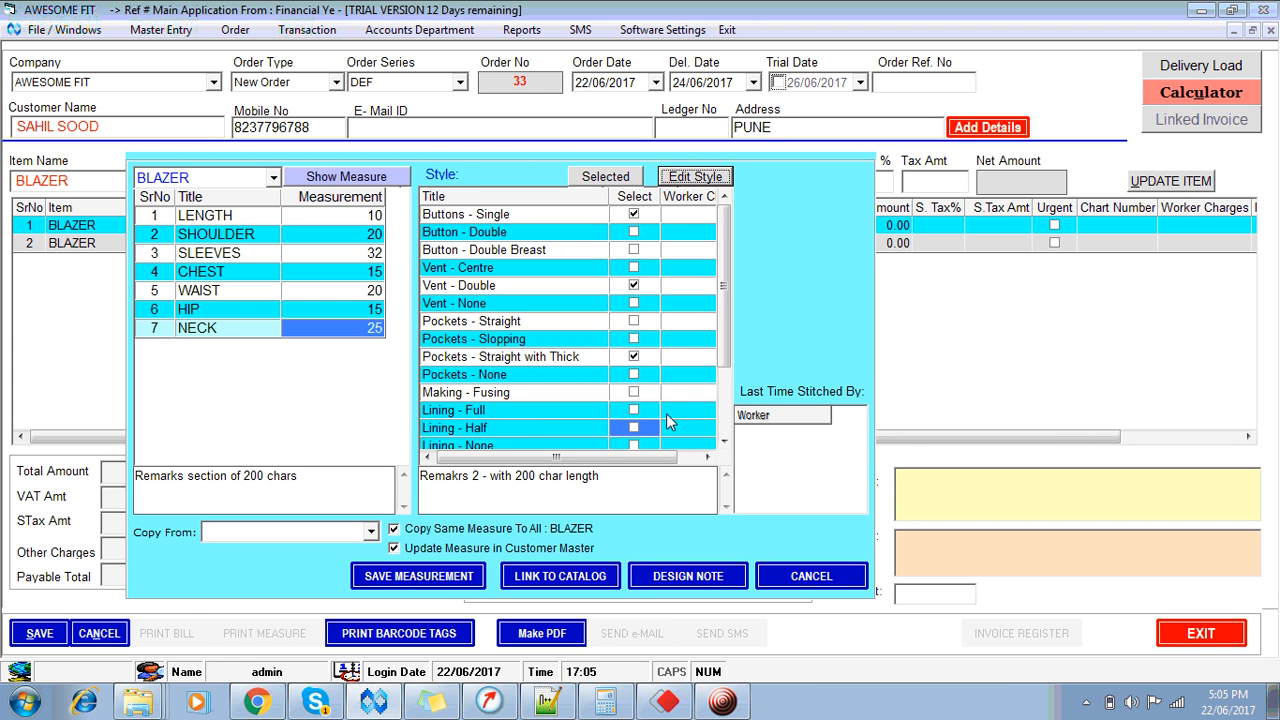
left_click(636, 410)
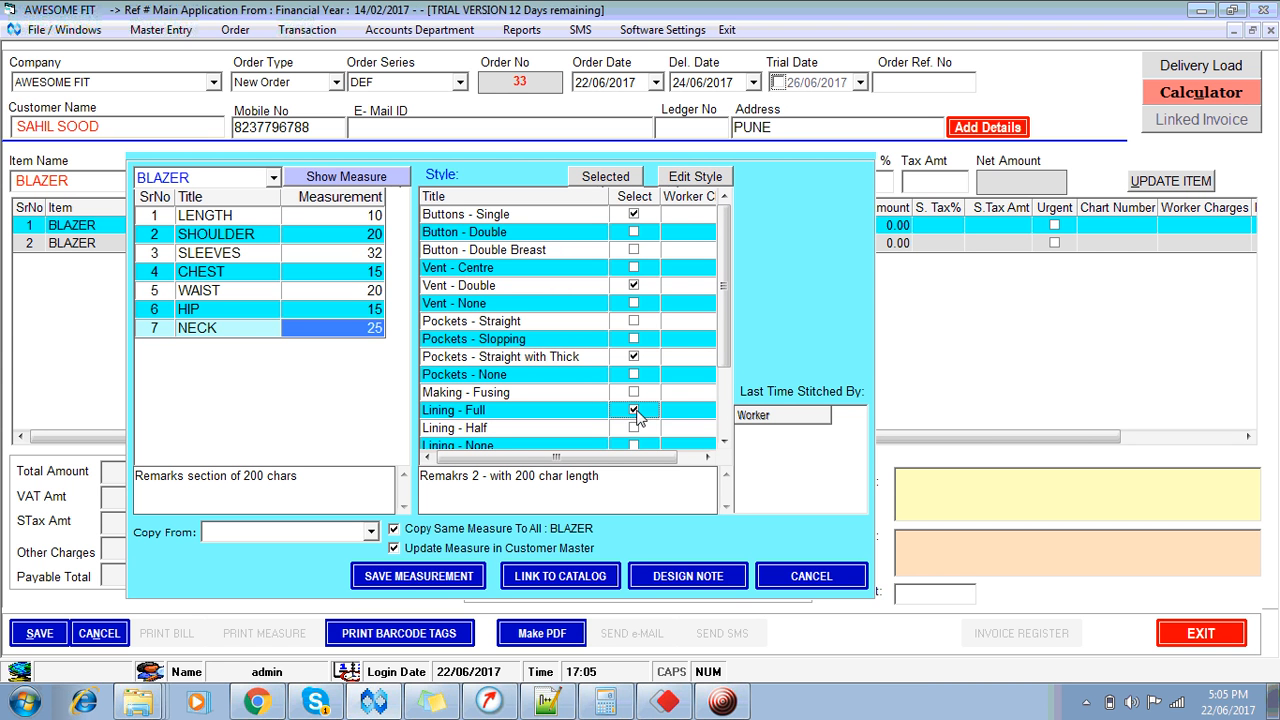
Step: Review the ticked blazer styles, then open the blazer's design note sketch pad
left_click(622, 177)
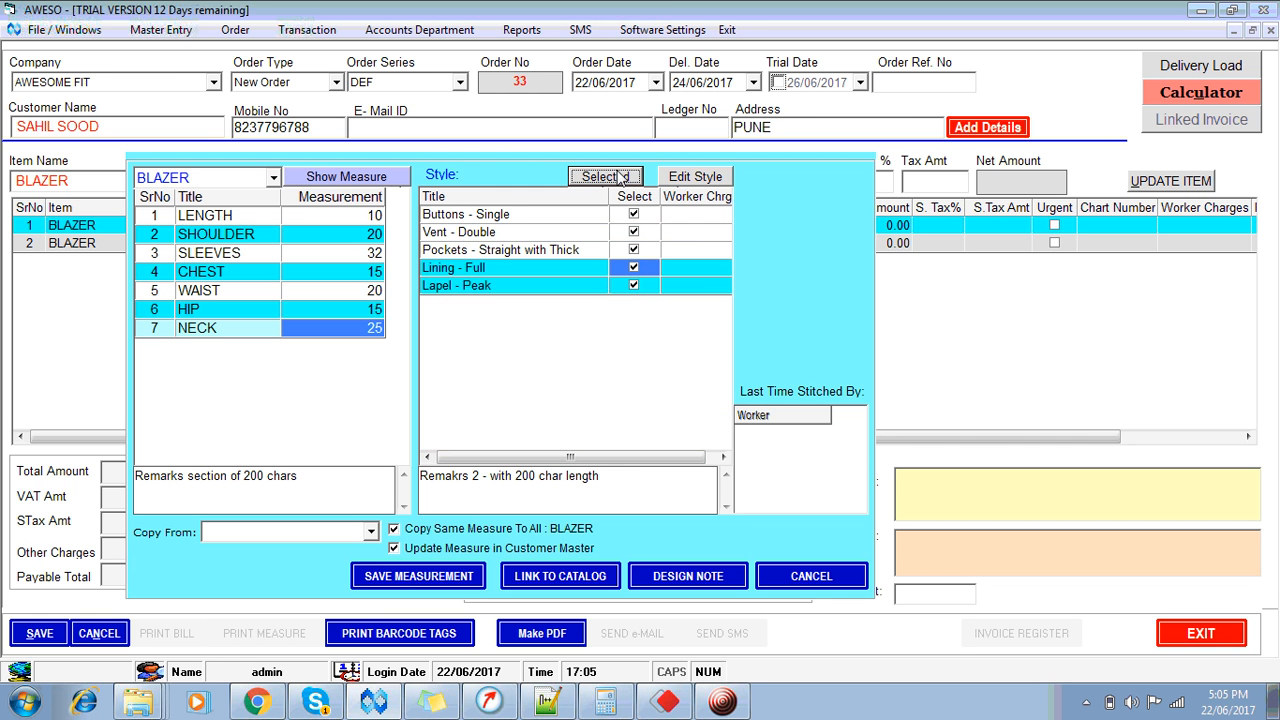
left_click(697, 177)
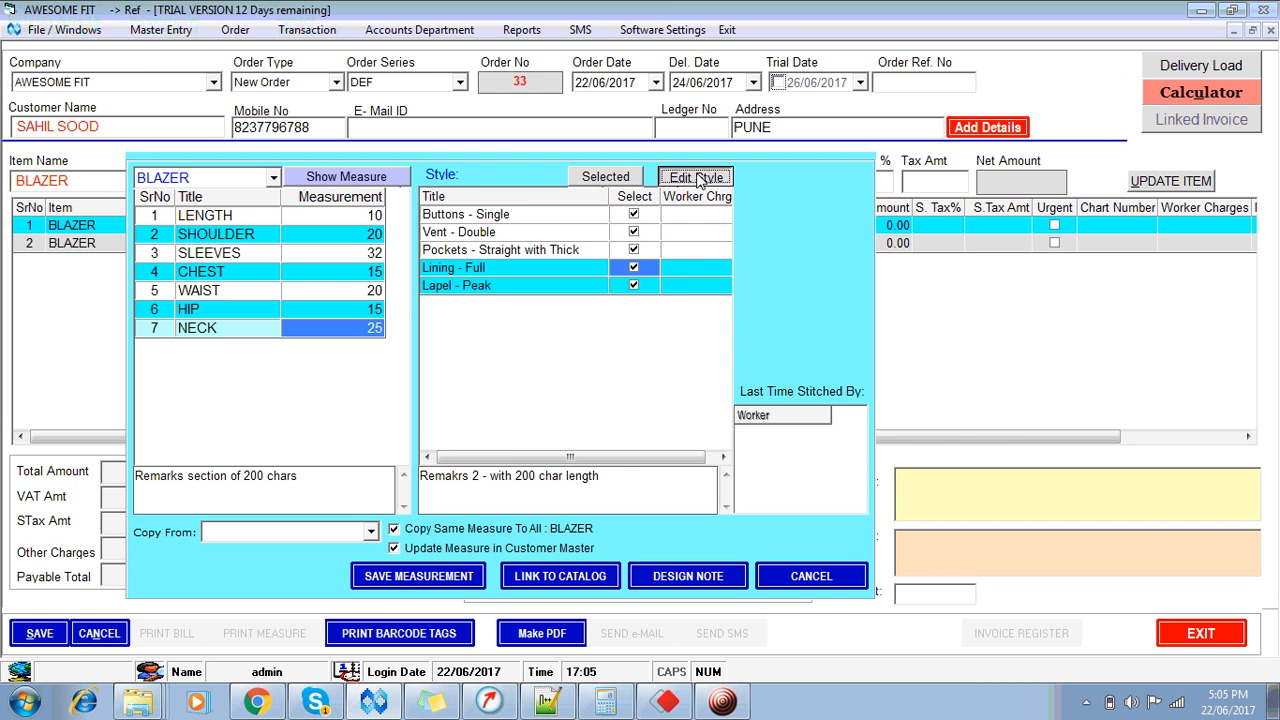
left_click(621, 178)
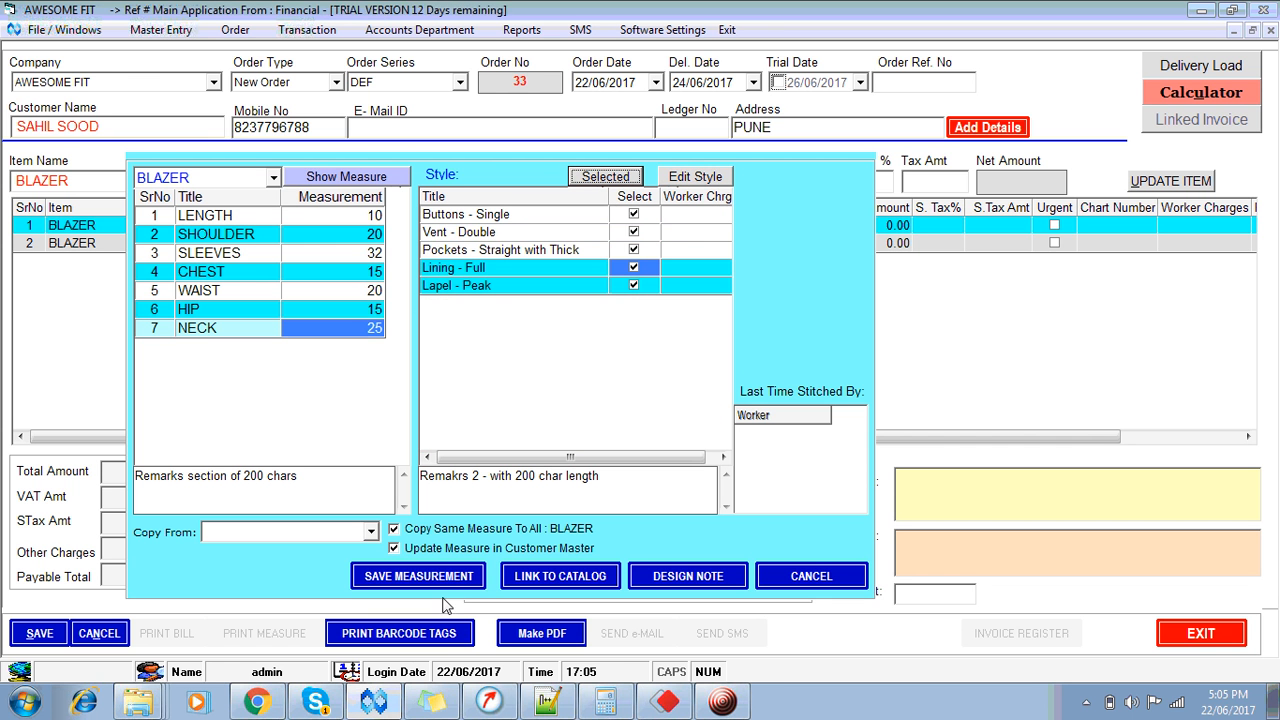
left_click(695, 177)
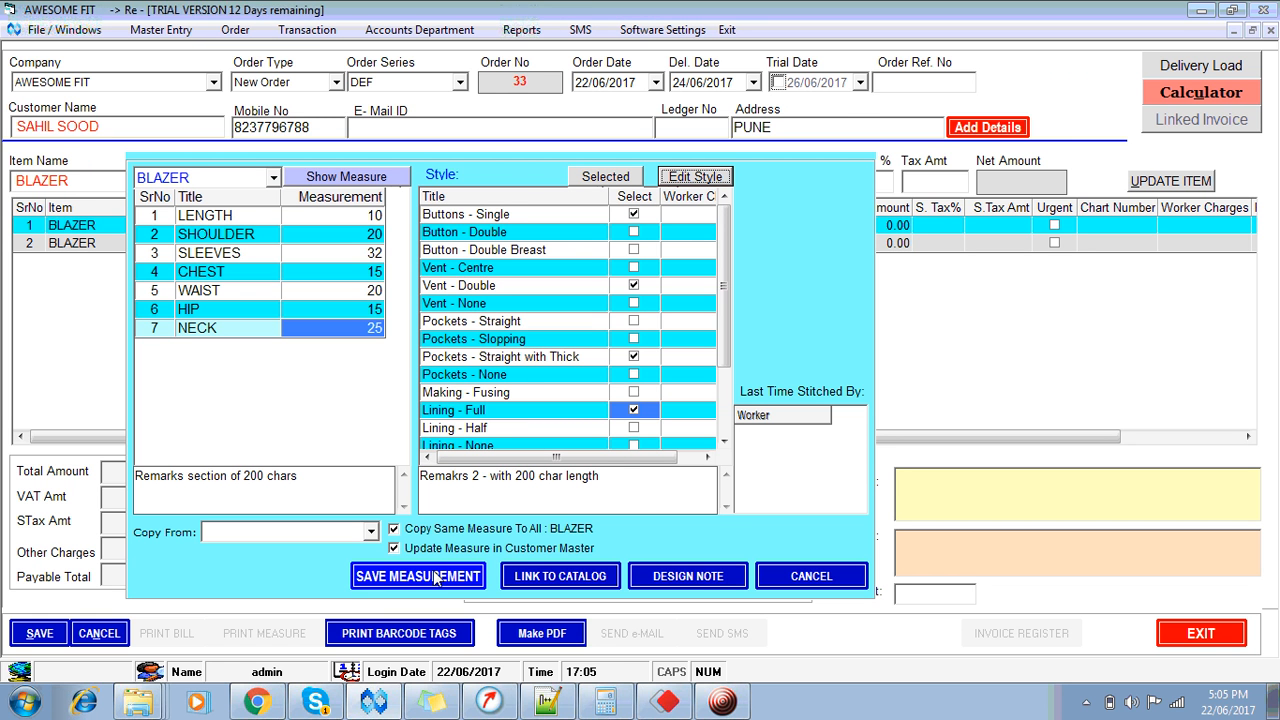
left_click(695, 578)
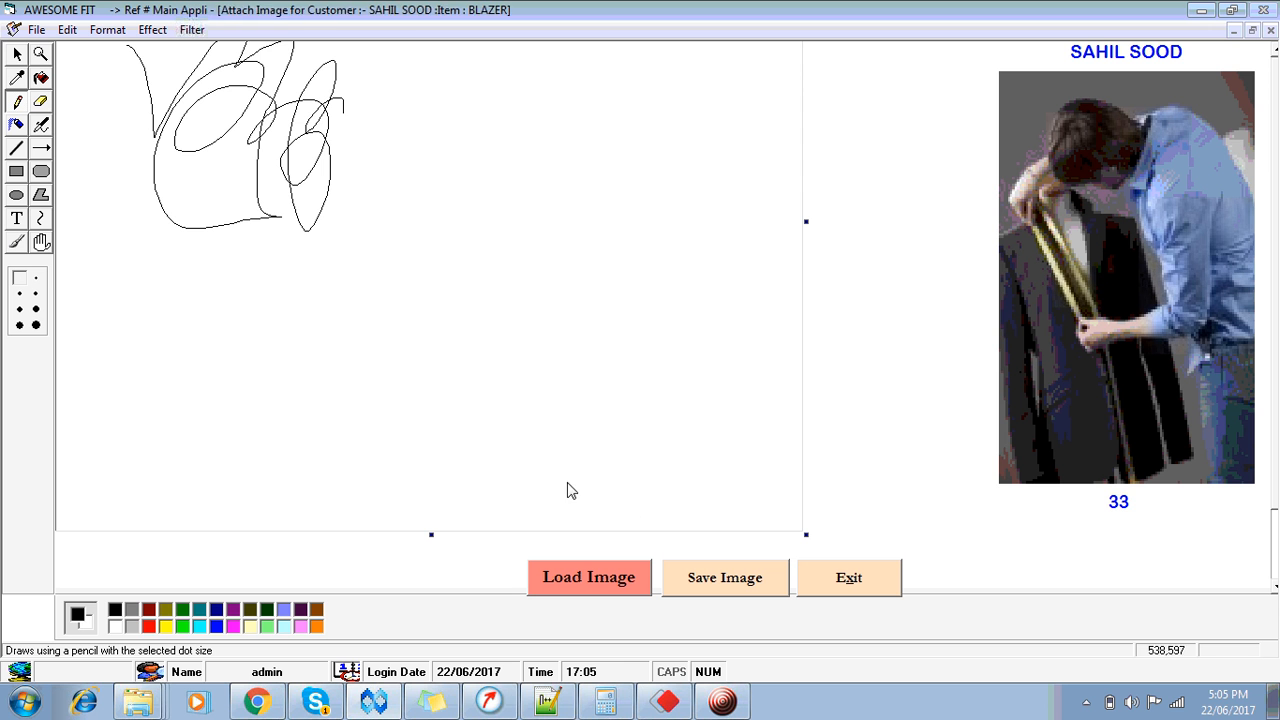
Step: Sketch three zigzag pencil strokes on the blazer design canvas, then choose Load Image
mouse_move(409, 217)
left_mouse_down()
mouse_move(444, 224)
mouse_move(490, 297)
mouse_move(542, 321)
left_mouse_up()
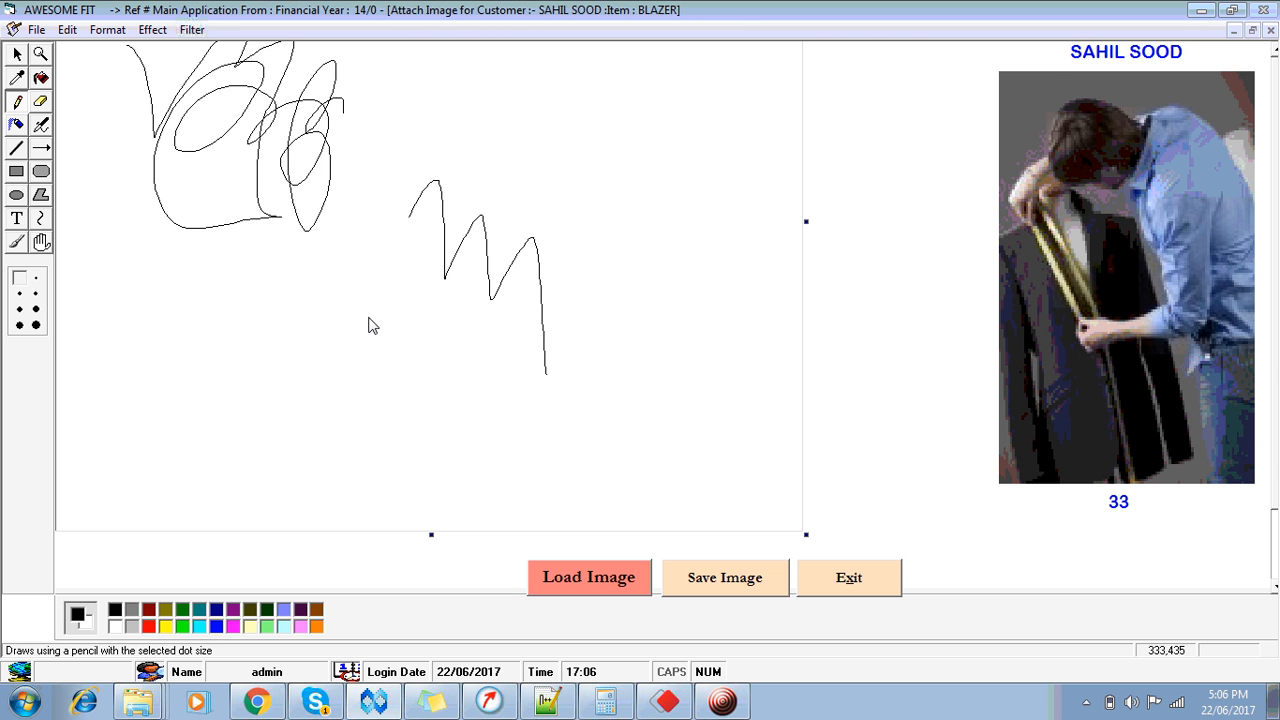
mouse_move(369, 316)
left_mouse_down()
mouse_move(407, 258)
mouse_move(453, 357)
mouse_move(542, 447)
left_mouse_up()
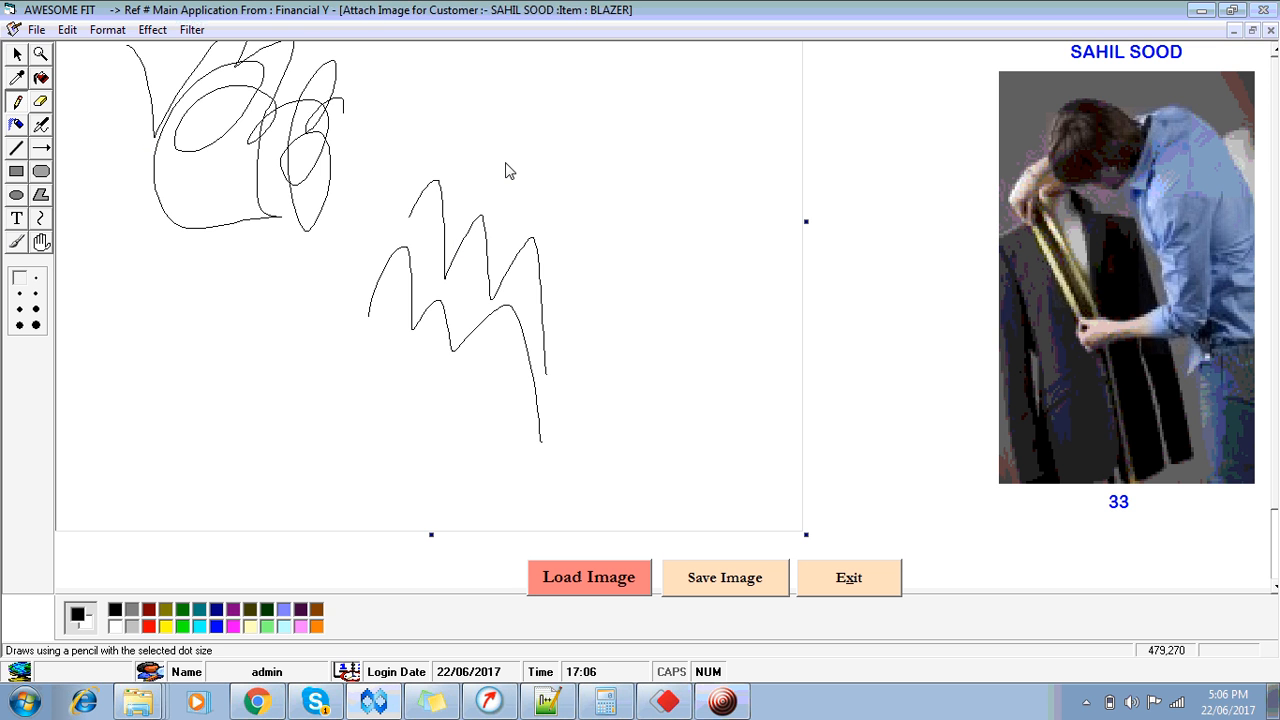
mouse_move(505, 161)
left_mouse_down()
mouse_move(606, 240)
mouse_move(629, 312)
left_mouse_up()
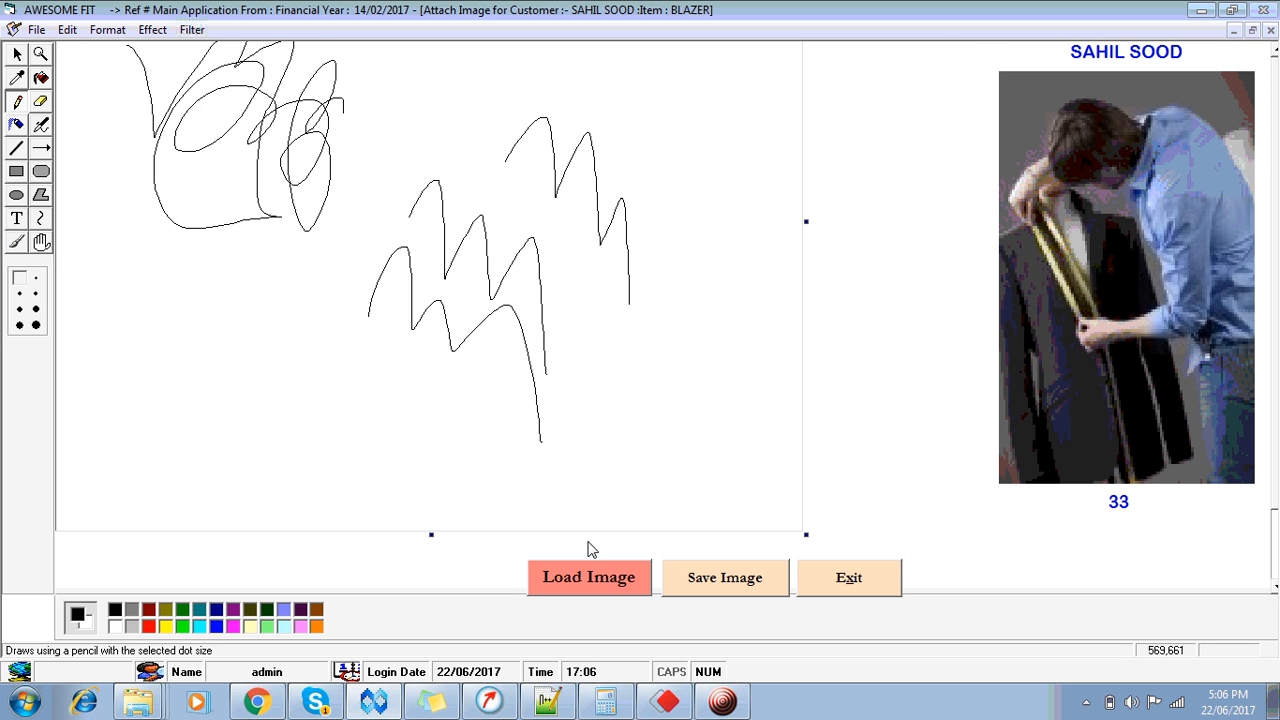
left_click(603, 589)
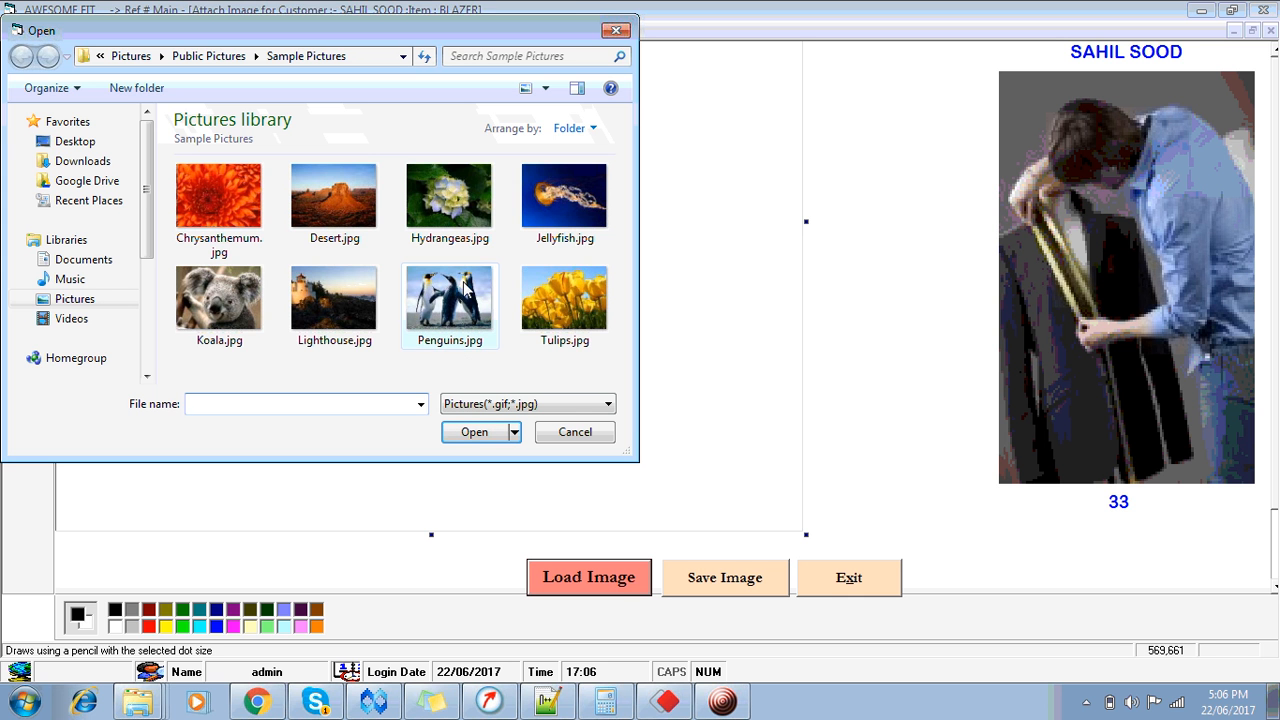
Step: Load Tulips.jpg into the blazer design
left_click(458, 285)
left_click(543, 302)
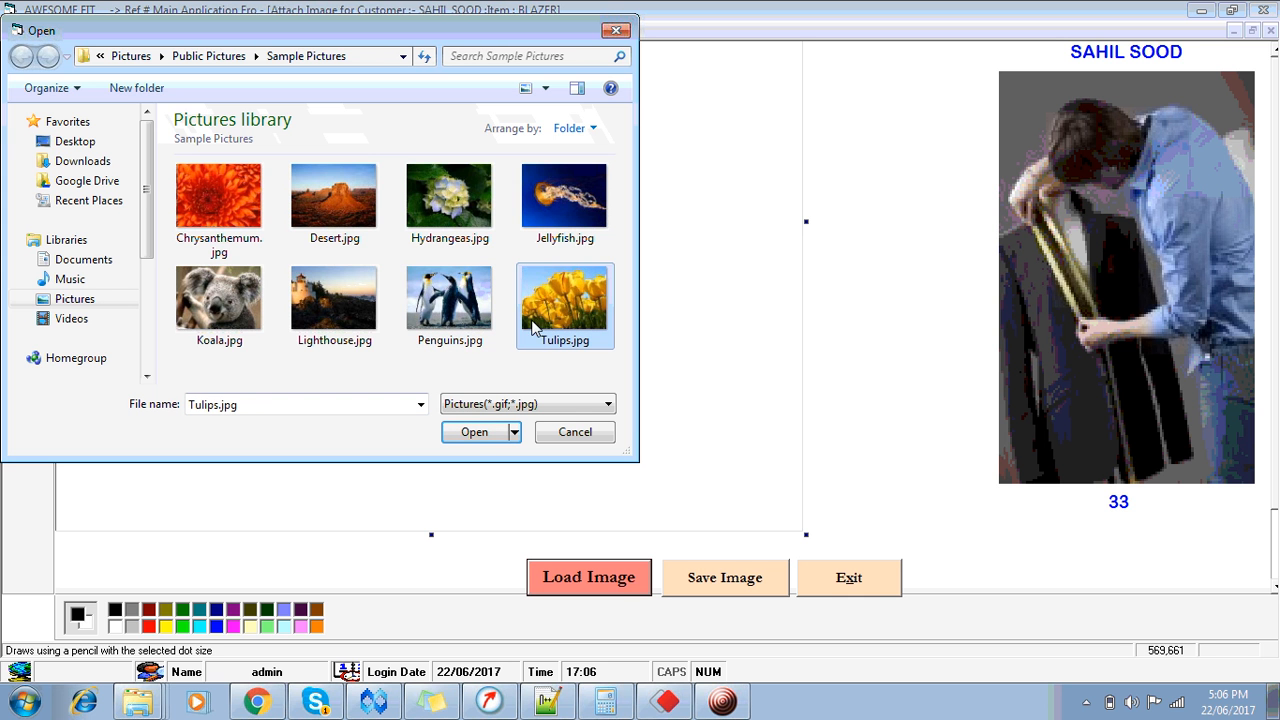
left_click(476, 432)
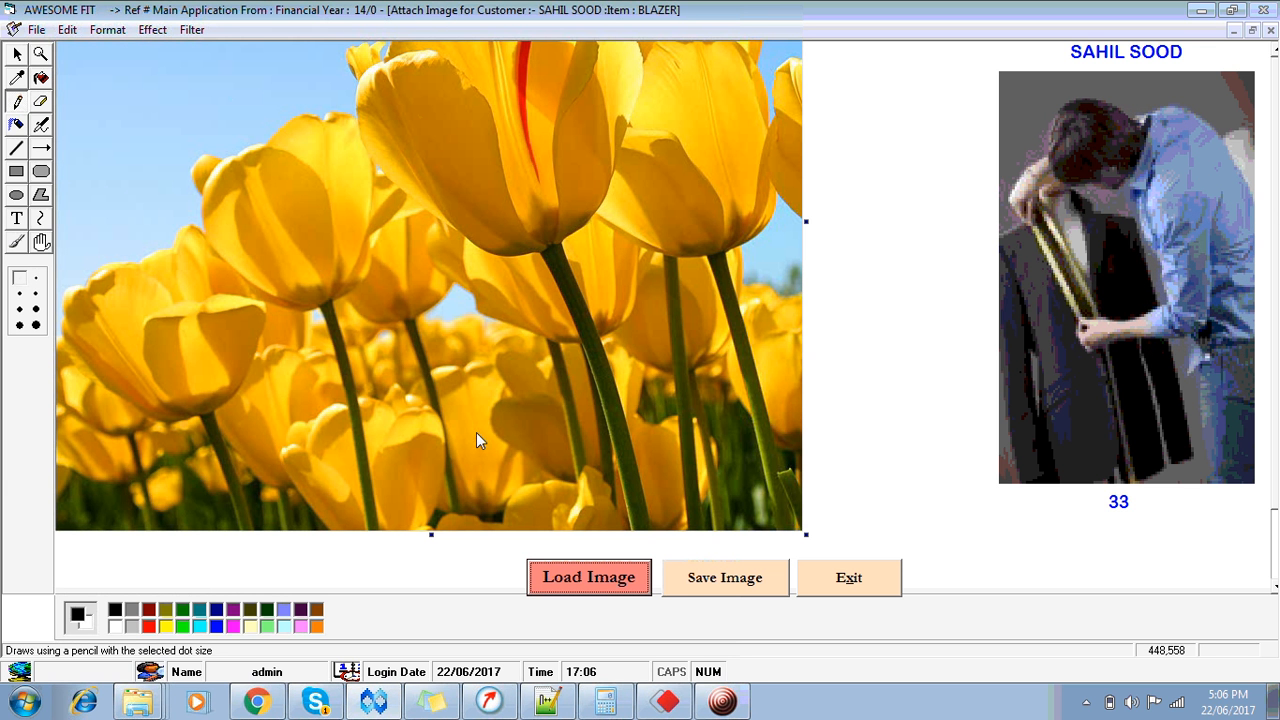
Step: Save the design over the existing 33-1.jpg file, exit, and save the blazer measurements
left_click(731, 585)
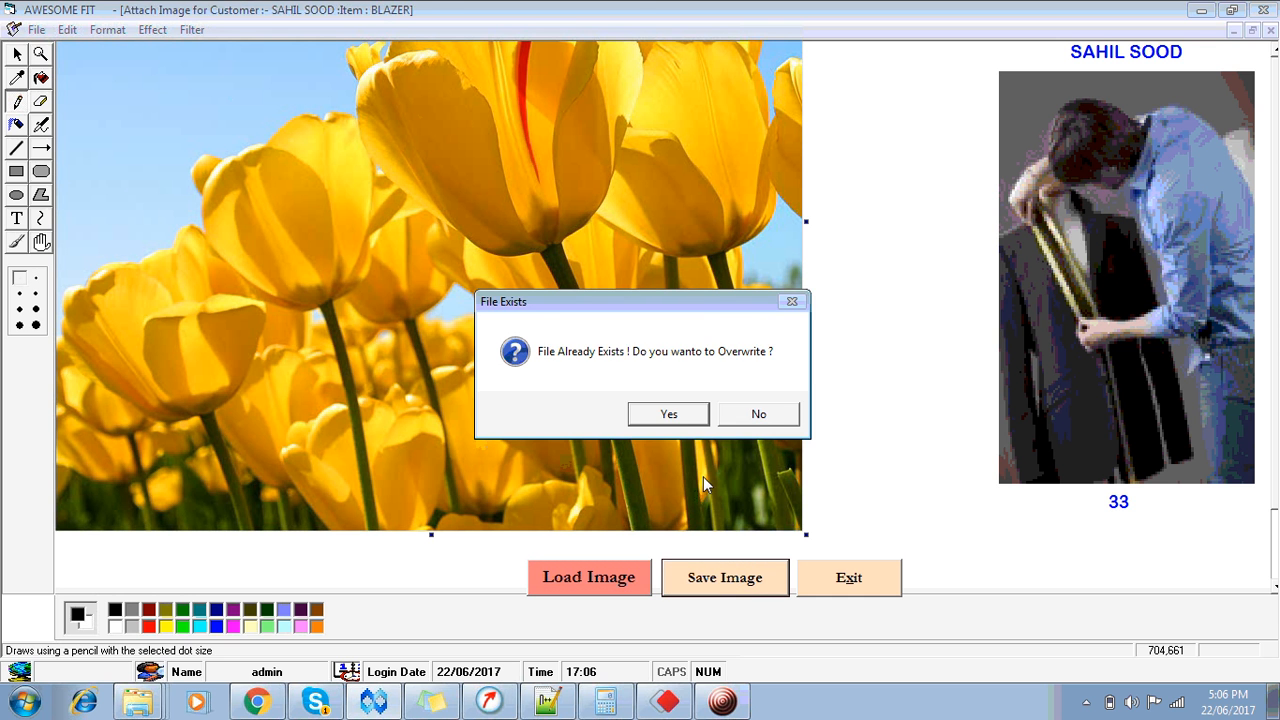
left_click(668, 414)
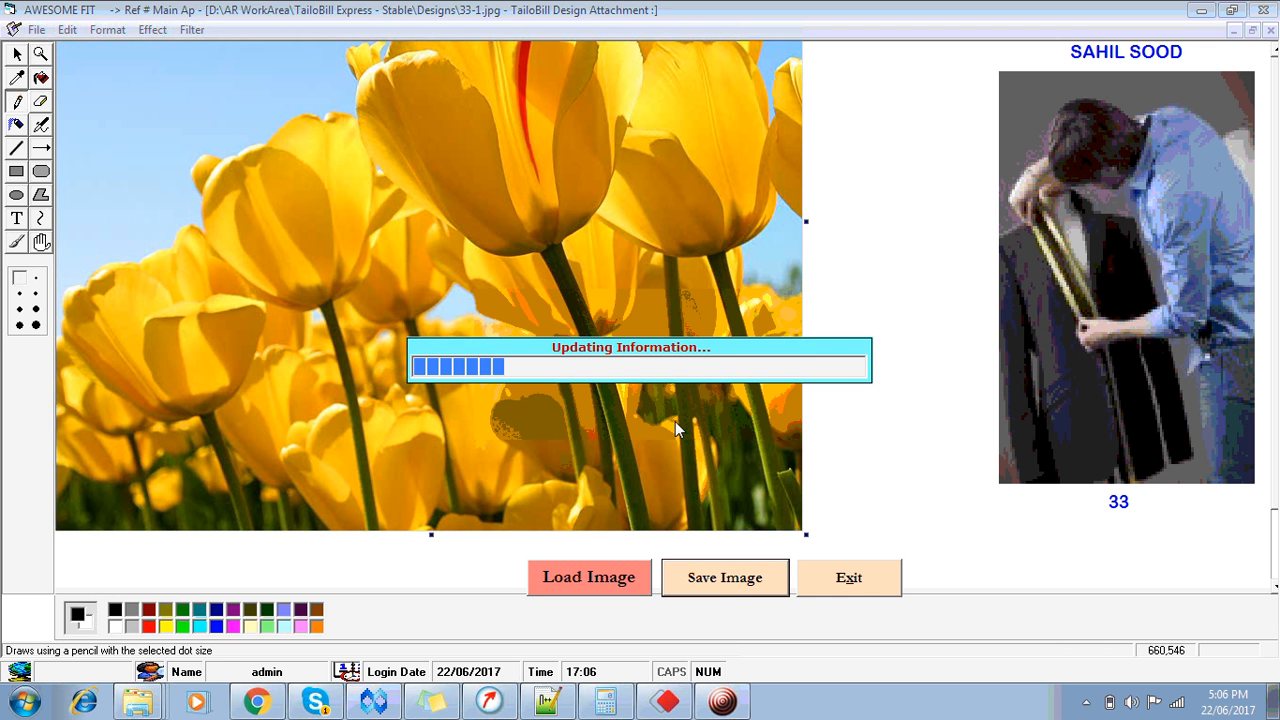
left_click(848, 582)
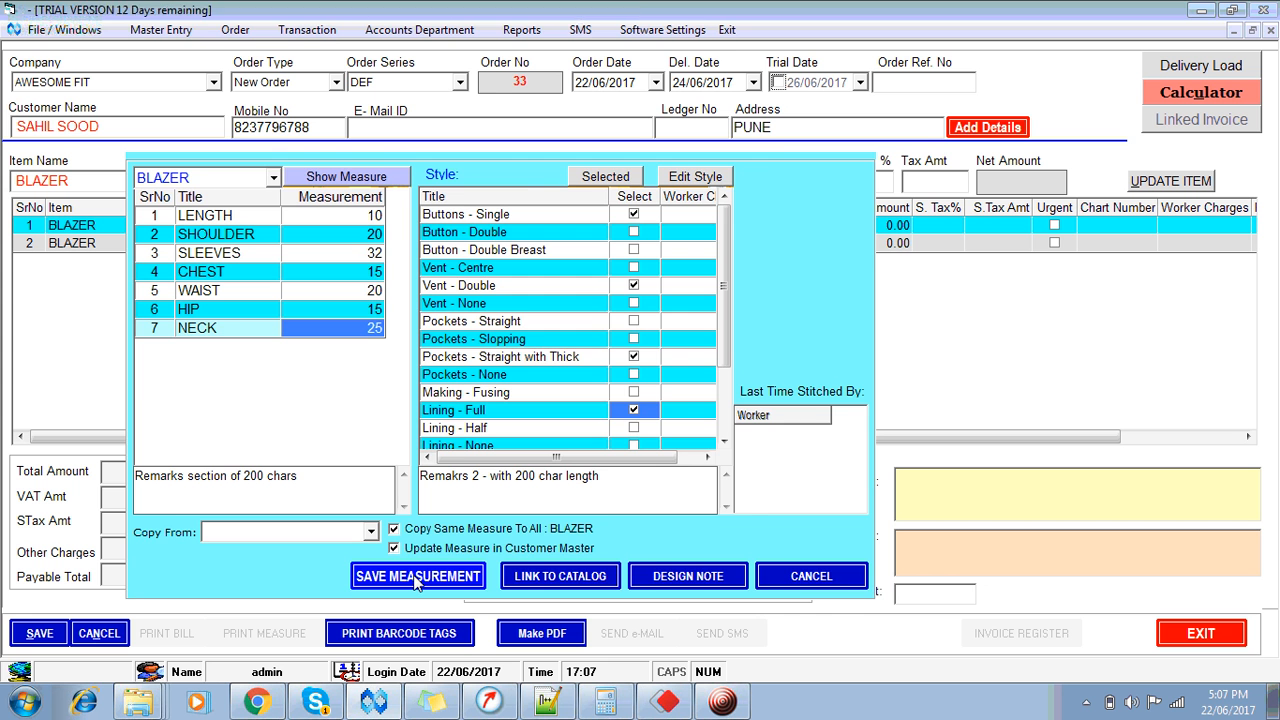
left_click(415, 578)
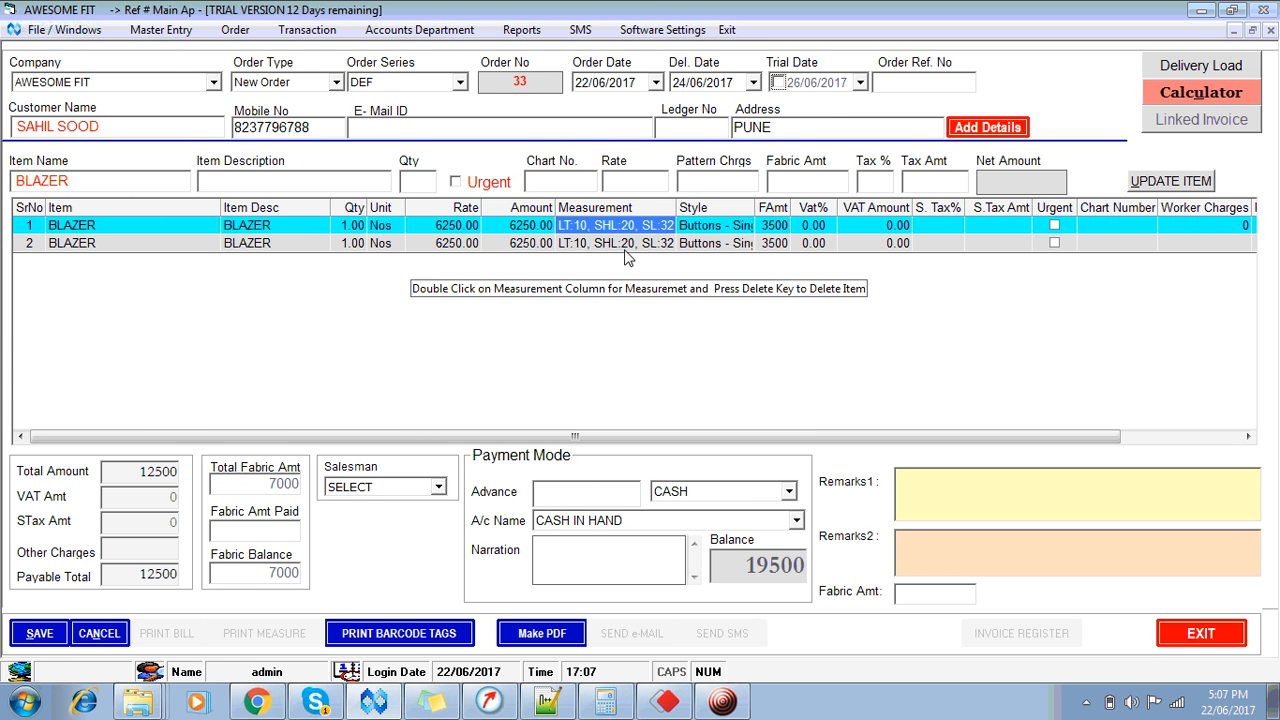
left_click(135, 189)
type("shirt")
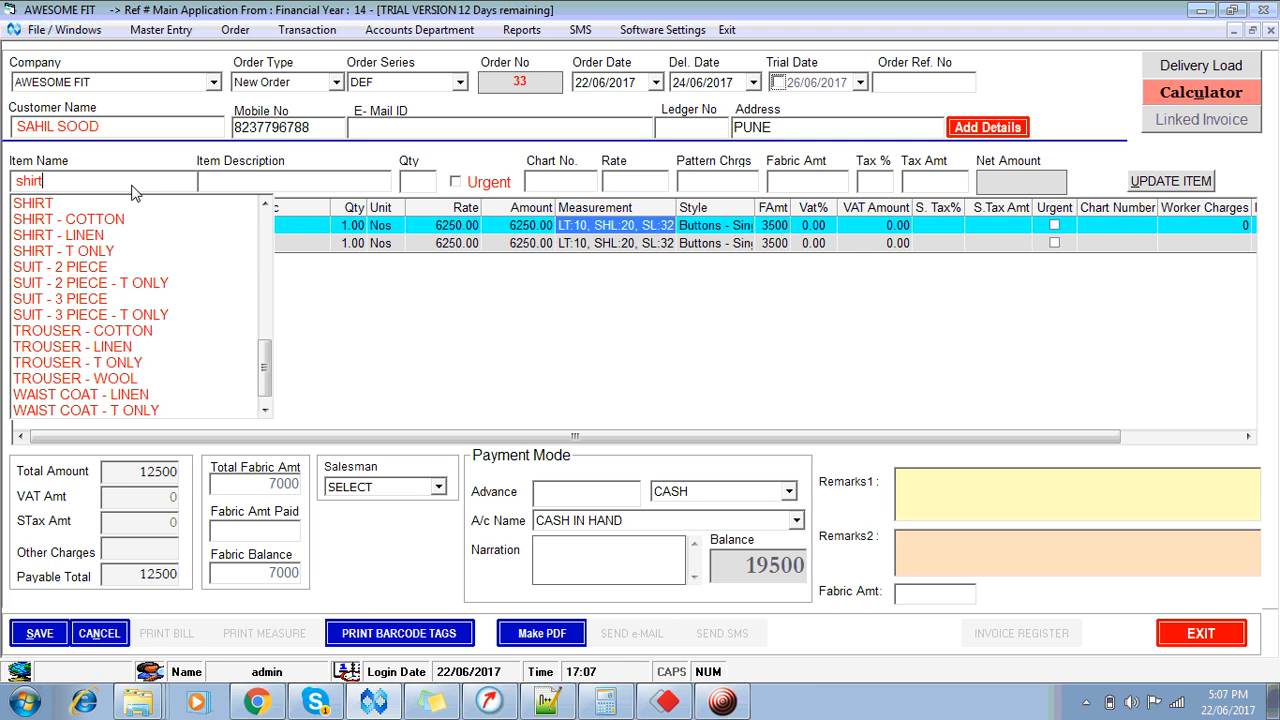
key("Down")
key("Return")
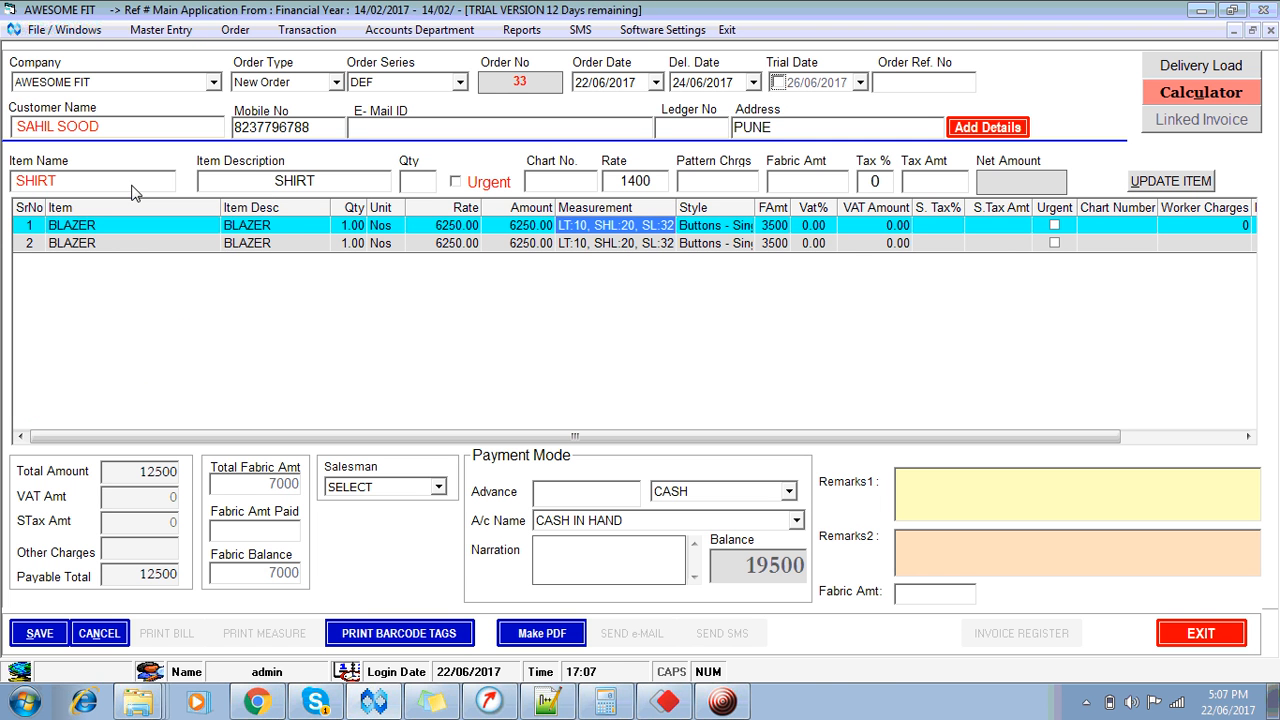
type("1")
key("Tab")
key("Tab")
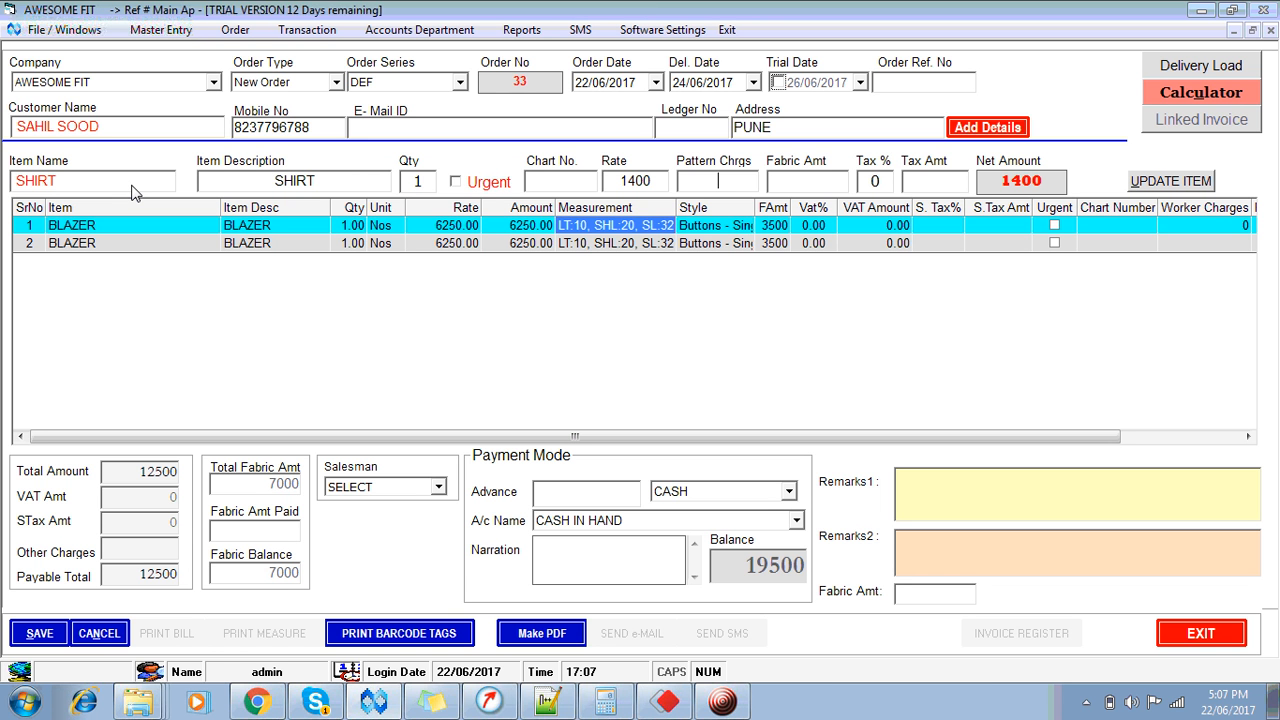
key("Tab")
type("175")
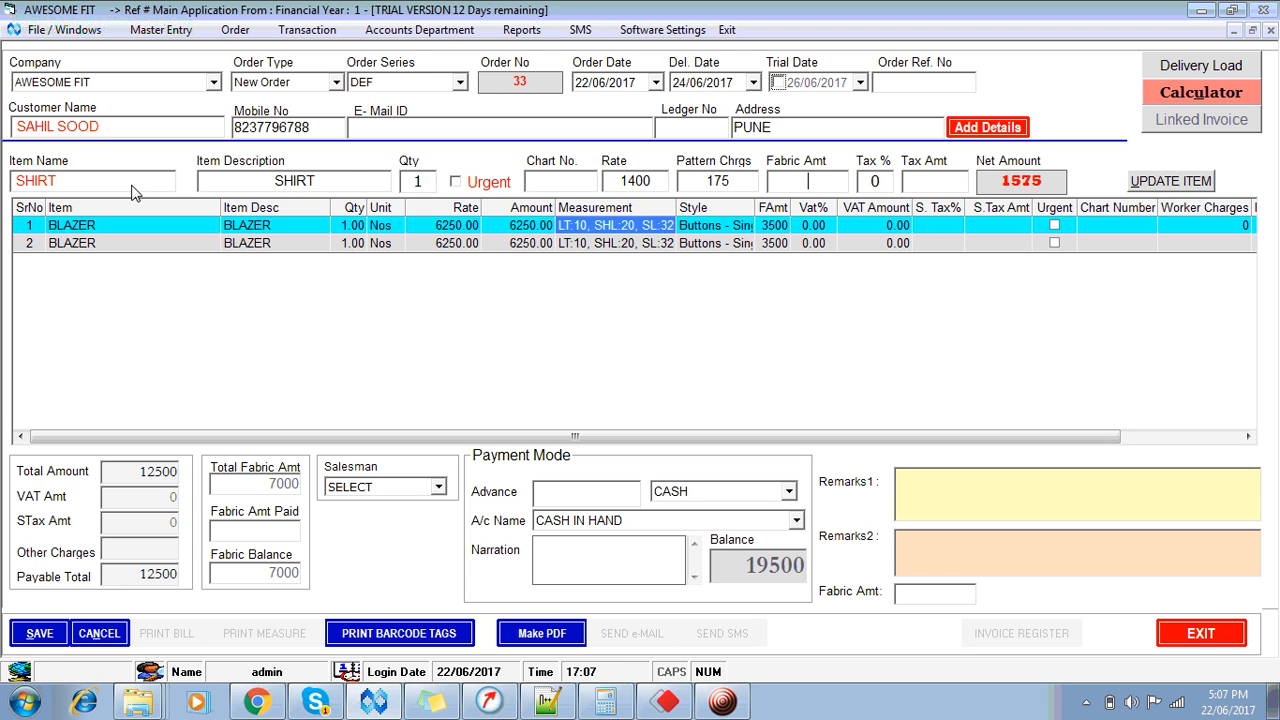
type("895")
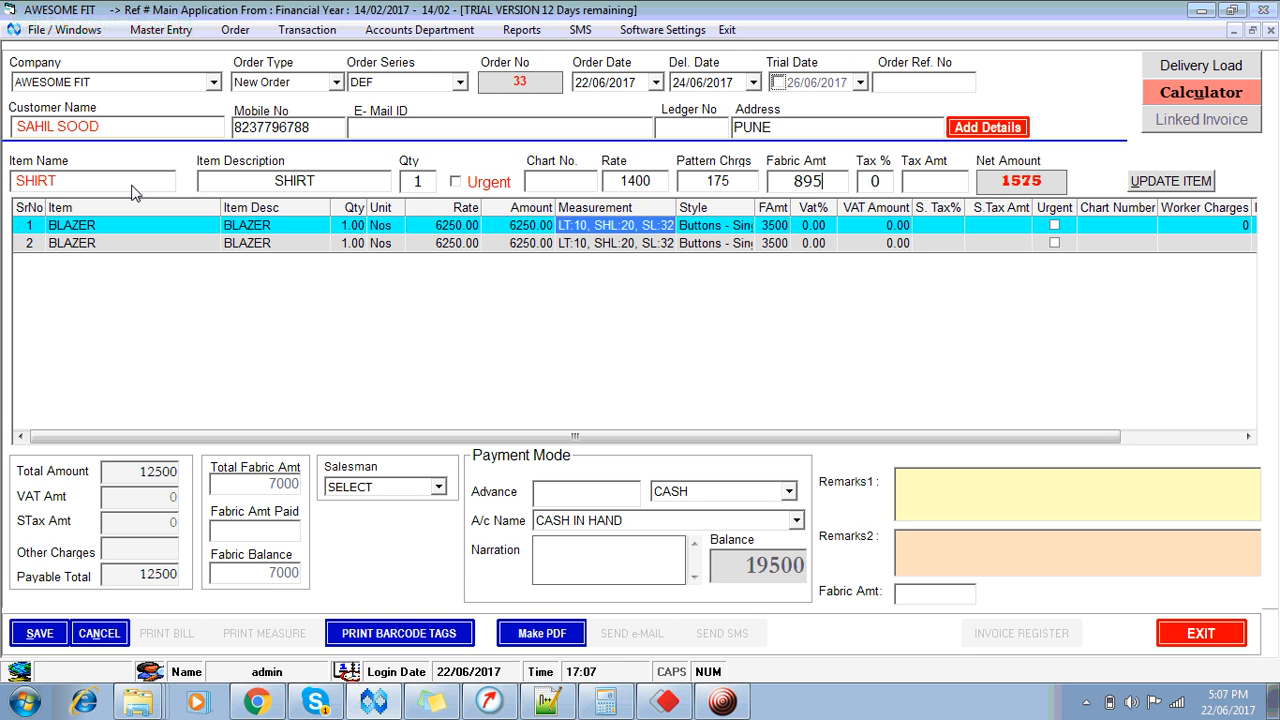
key("Return")
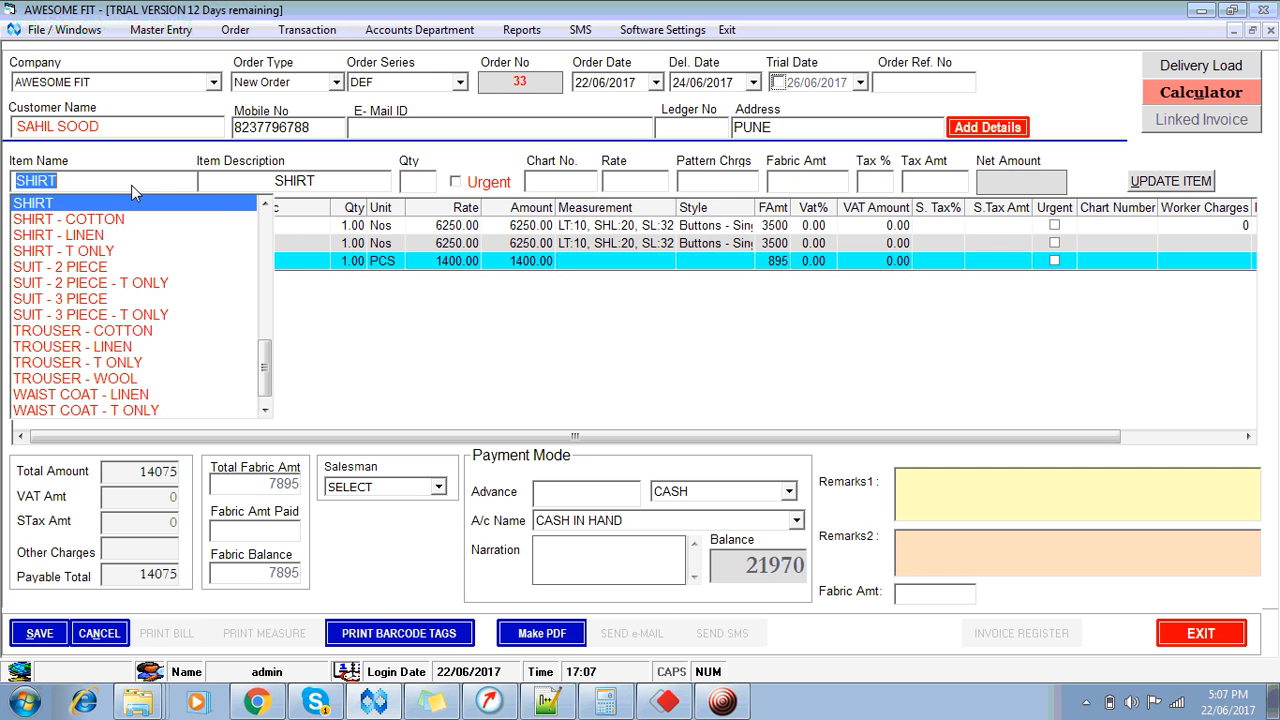
key("Escape")
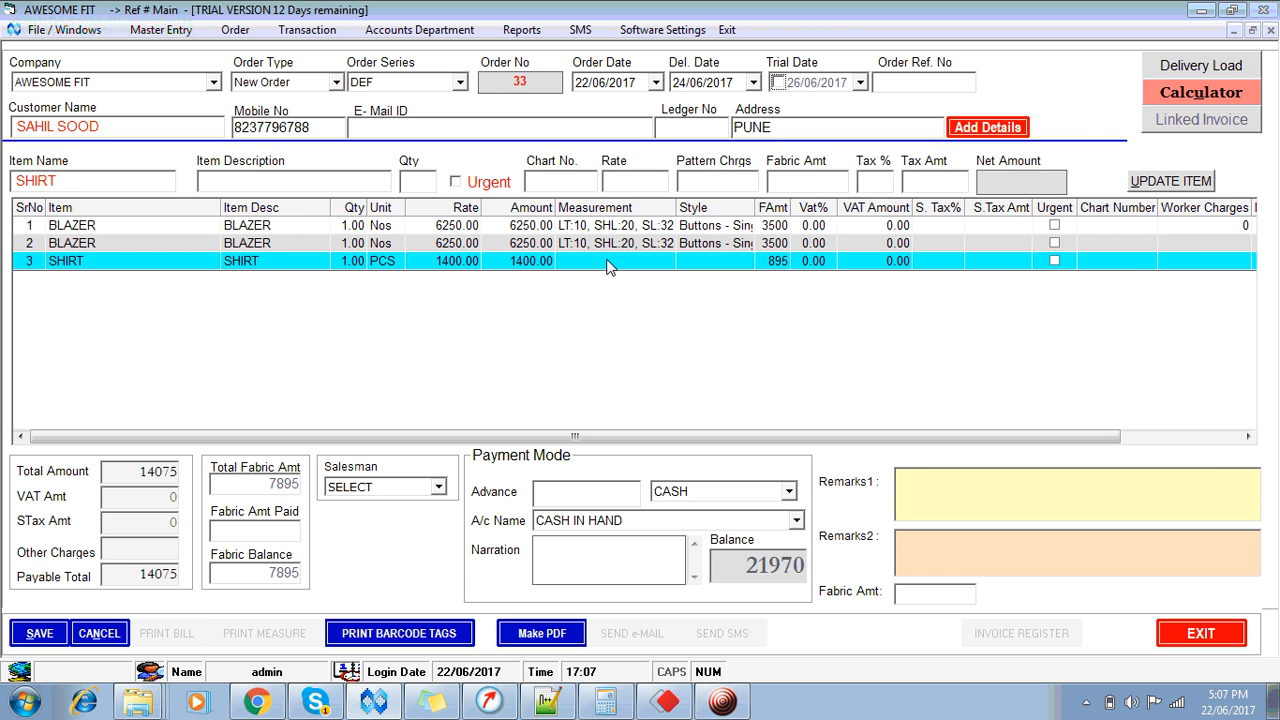
left_click(609, 266)
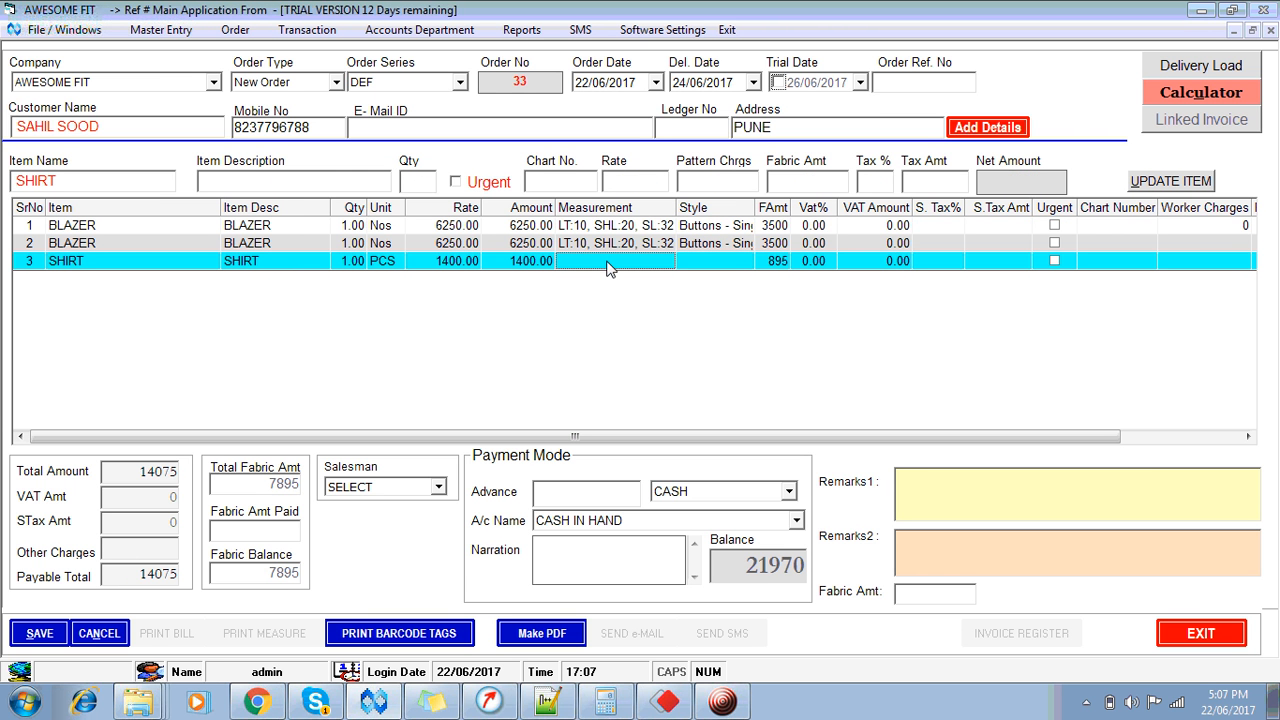
double_click(609, 266)
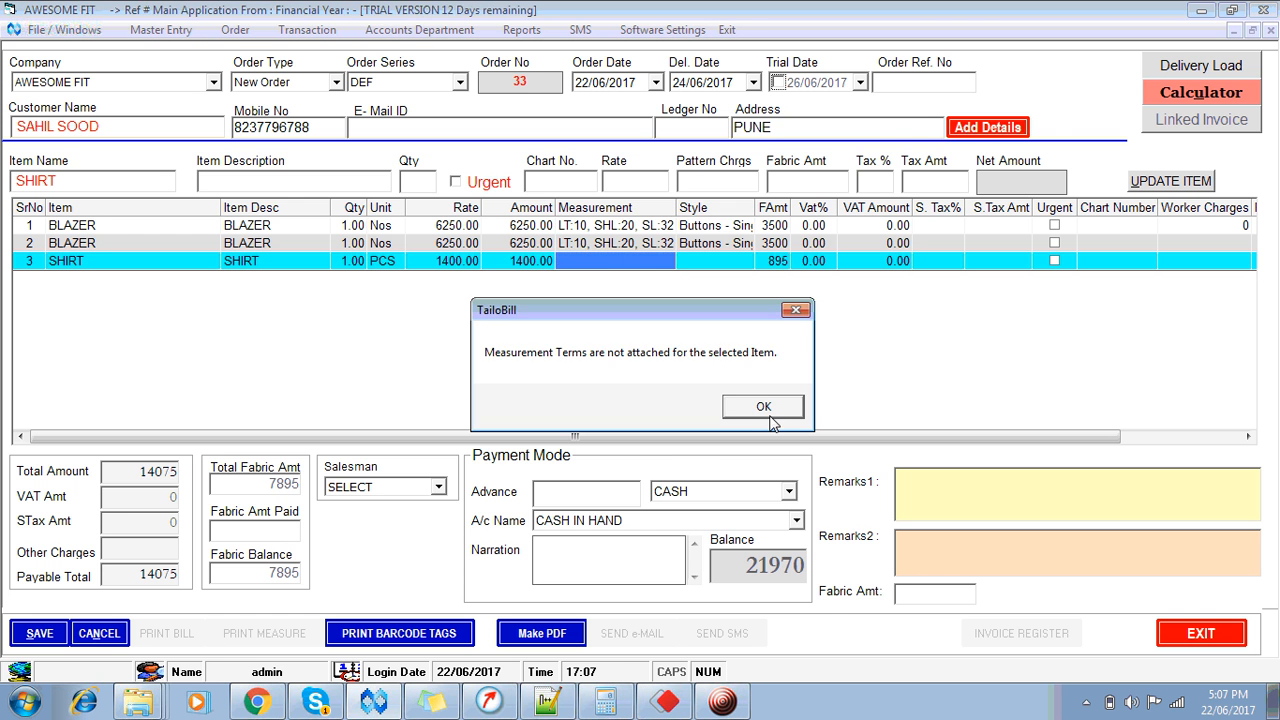
left_click(763, 406)
left_click(812, 576)
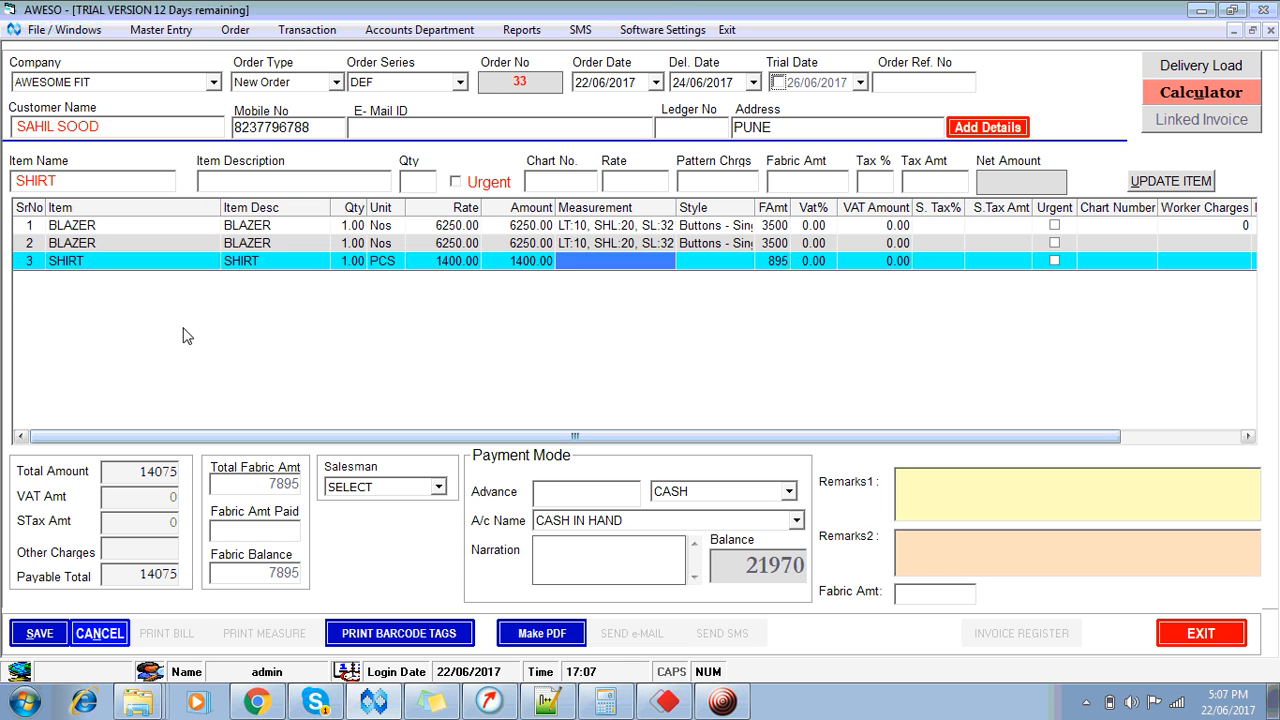
left_click(28, 265)
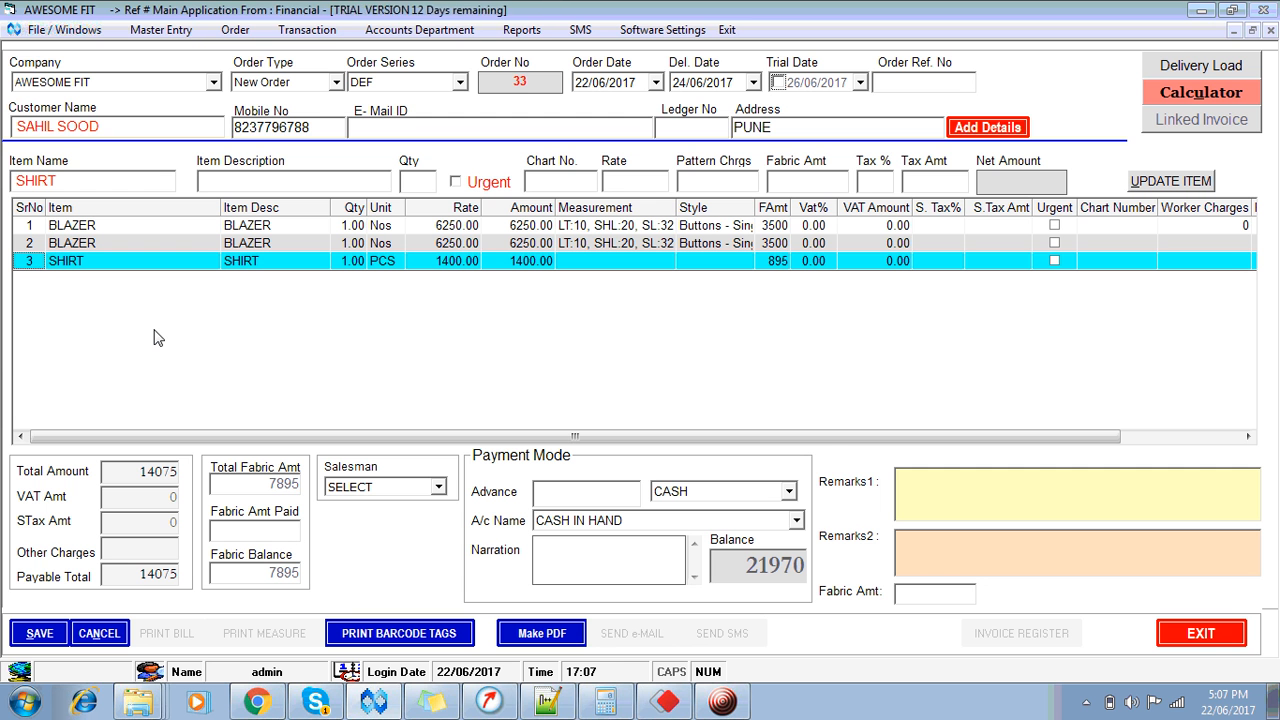
key("Delete")
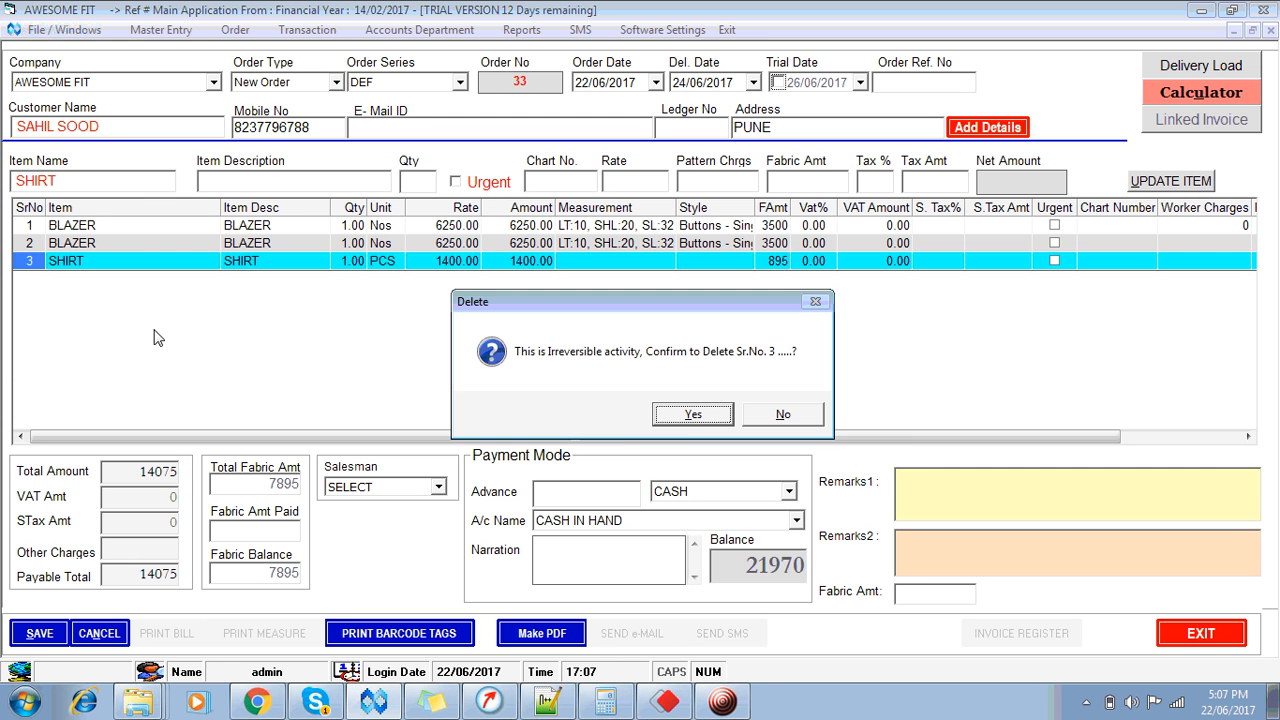
left_click(692, 414)
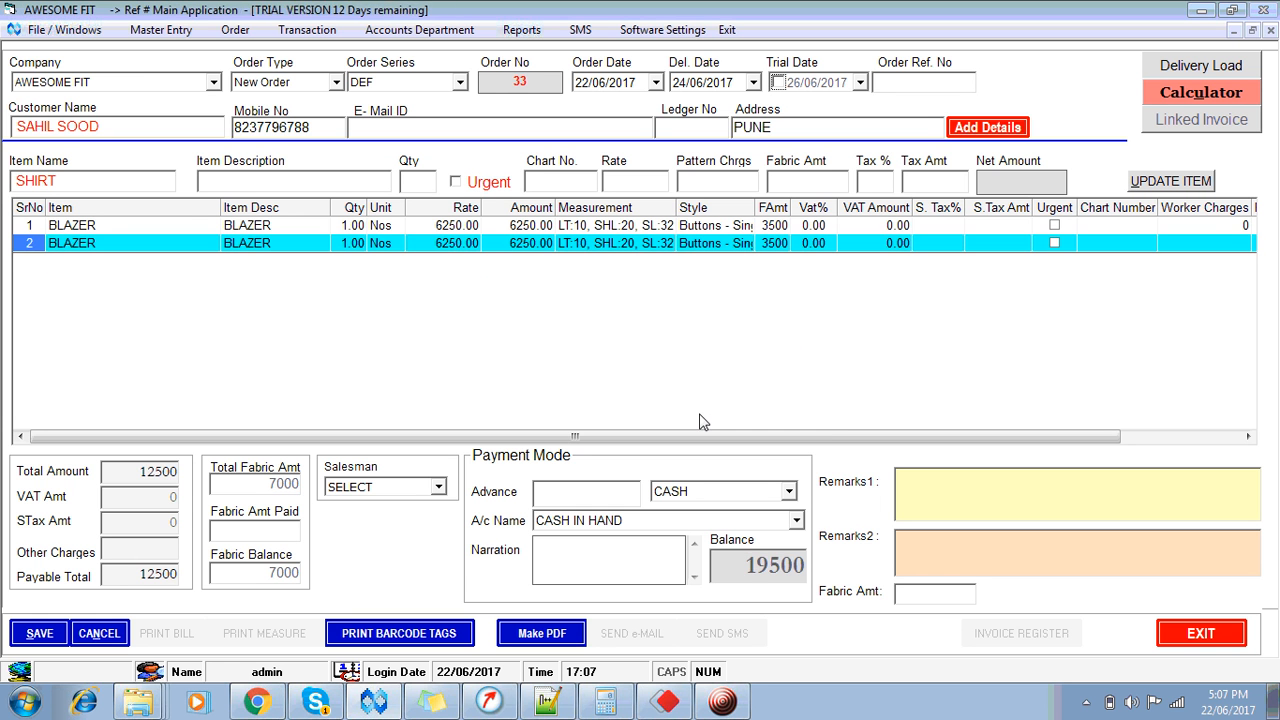
left_click(91, 185)
Step: Add SHIRT - COTTON with quantity 1, pattern charges 175 and fabric 895, and open its measurements
key("Down")
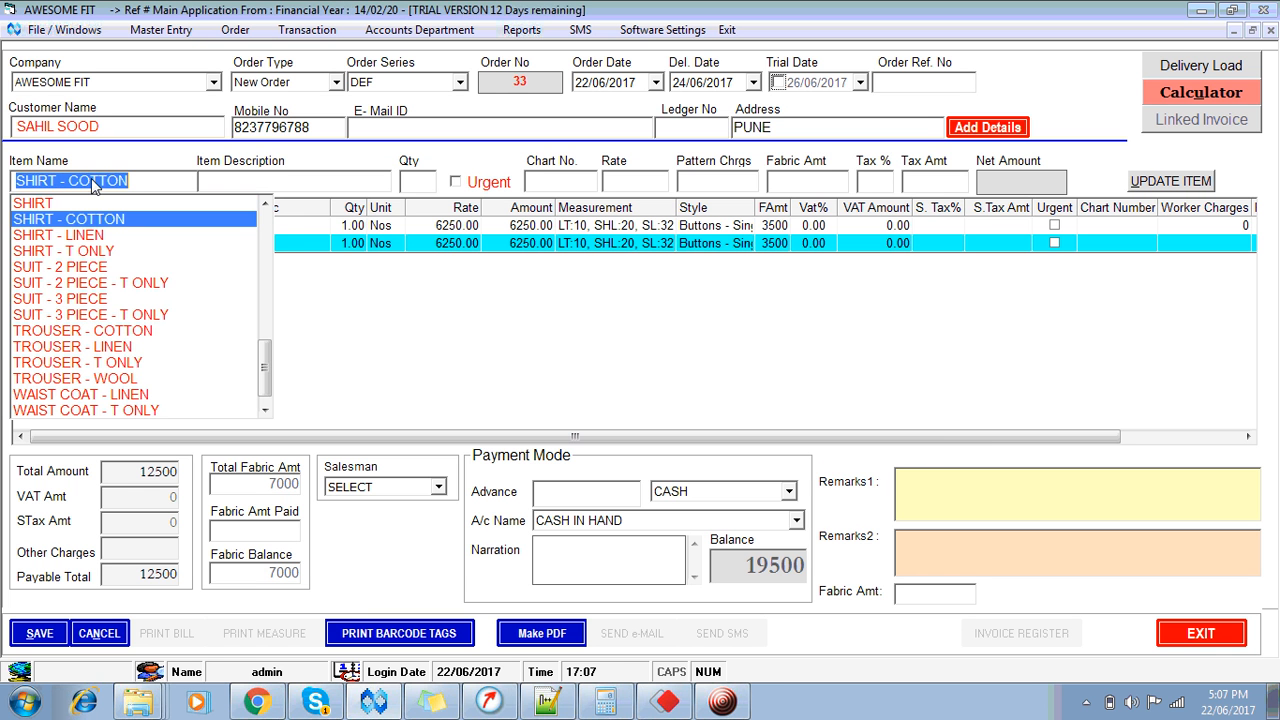
key("Return")
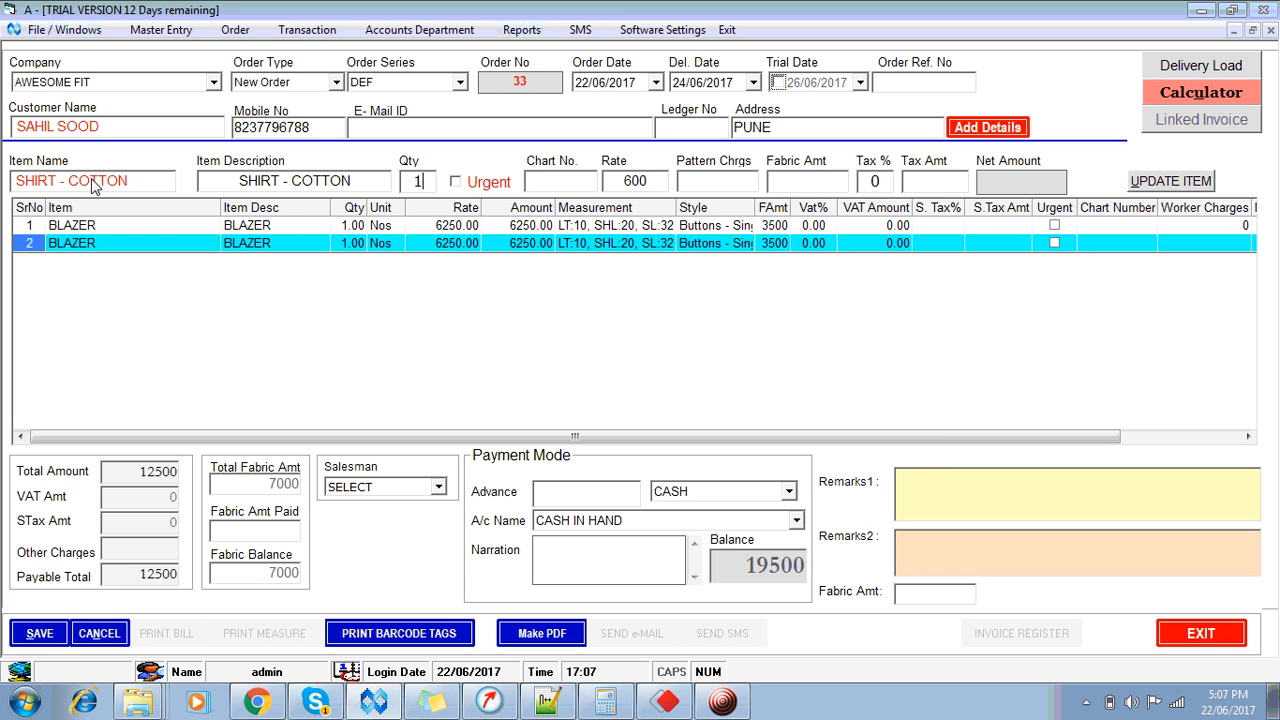
type("1")
key("Return")
key("Return")
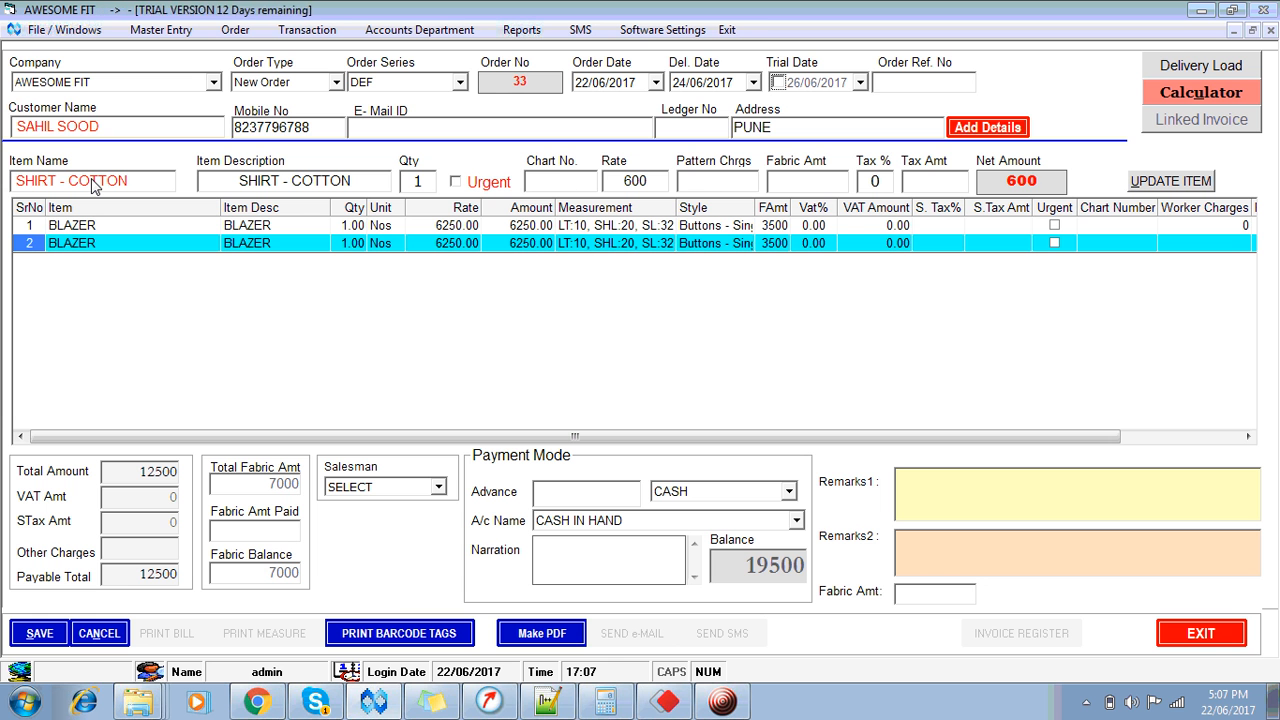
type("175")
key("Return")
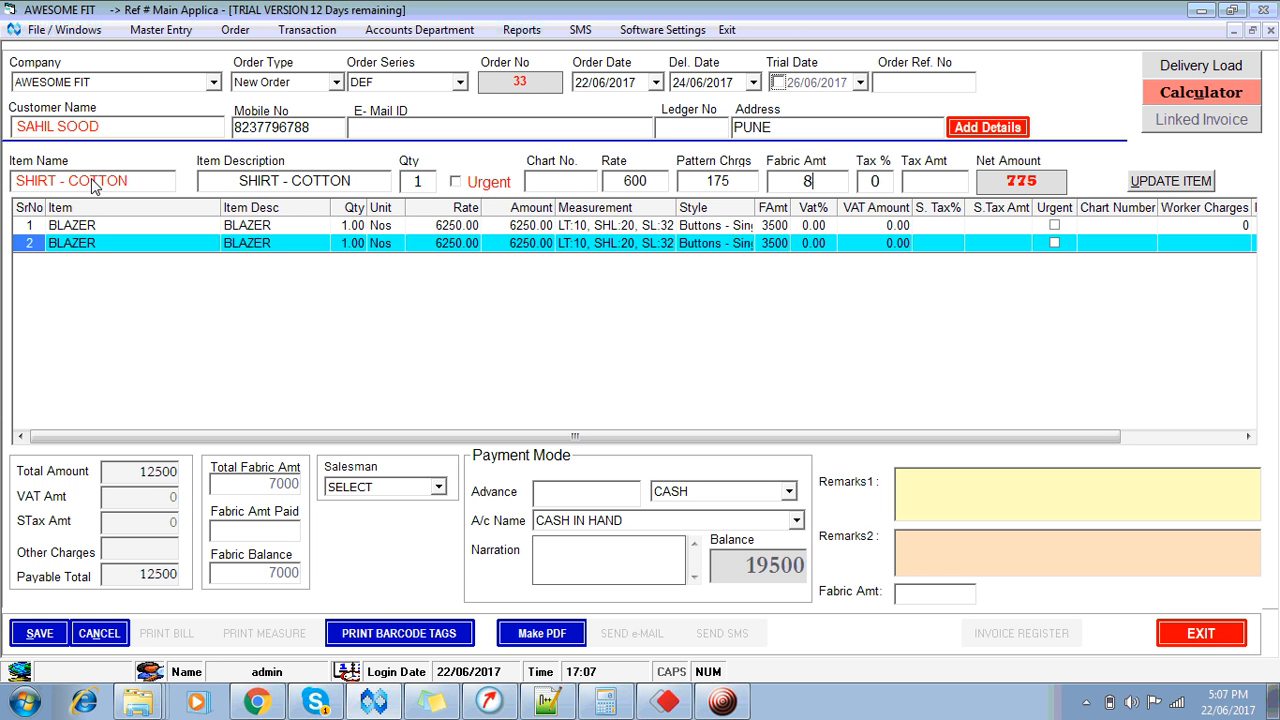
type("895")
key("Return")
key("Return")
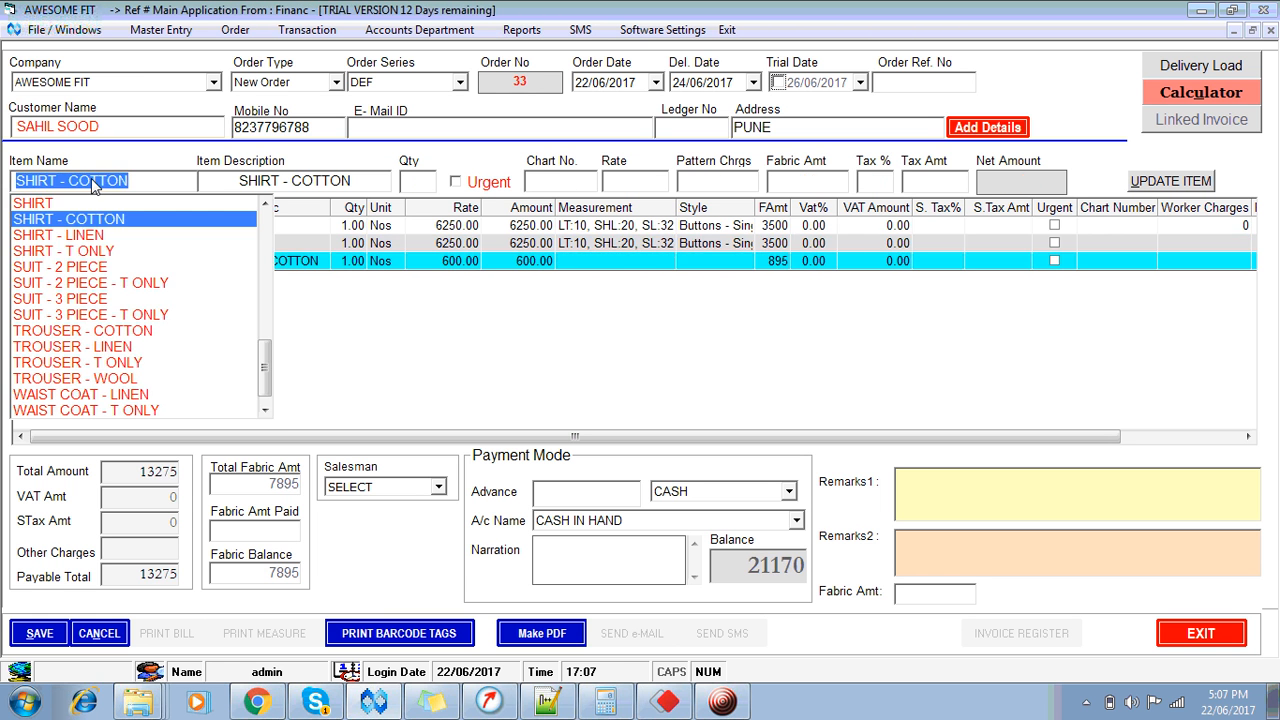
key("Escape")
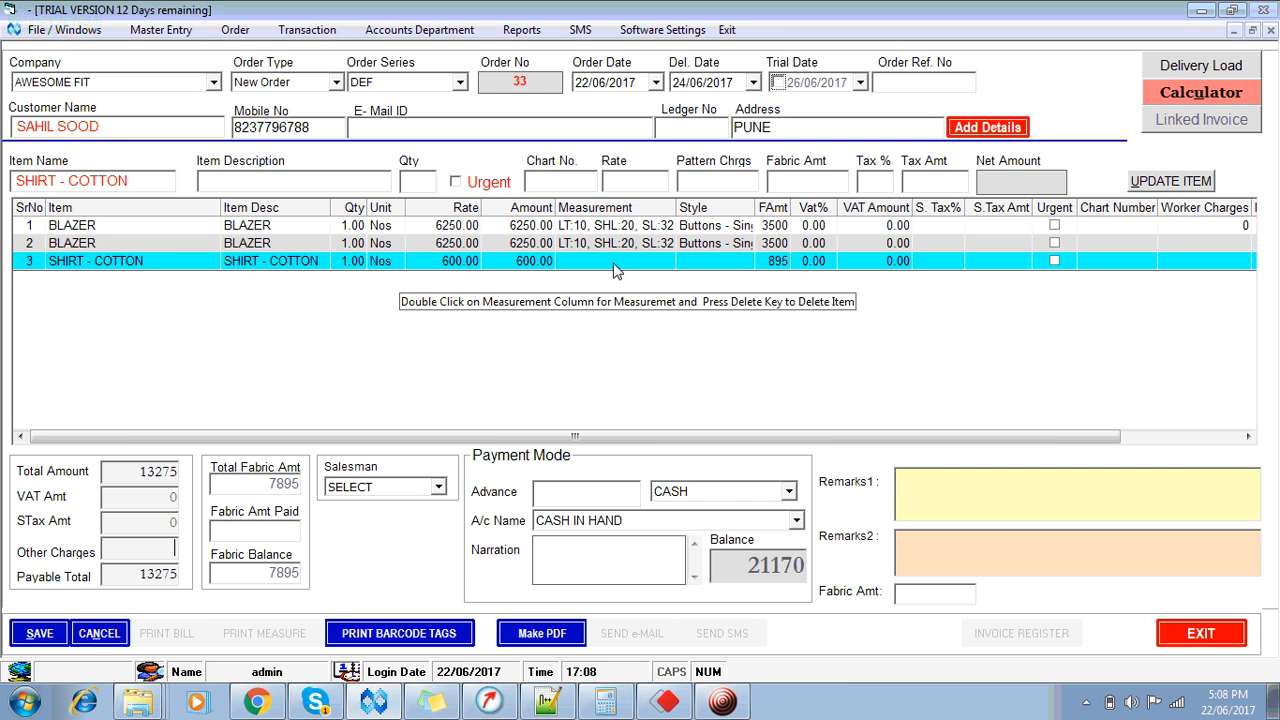
double_click(614, 270)
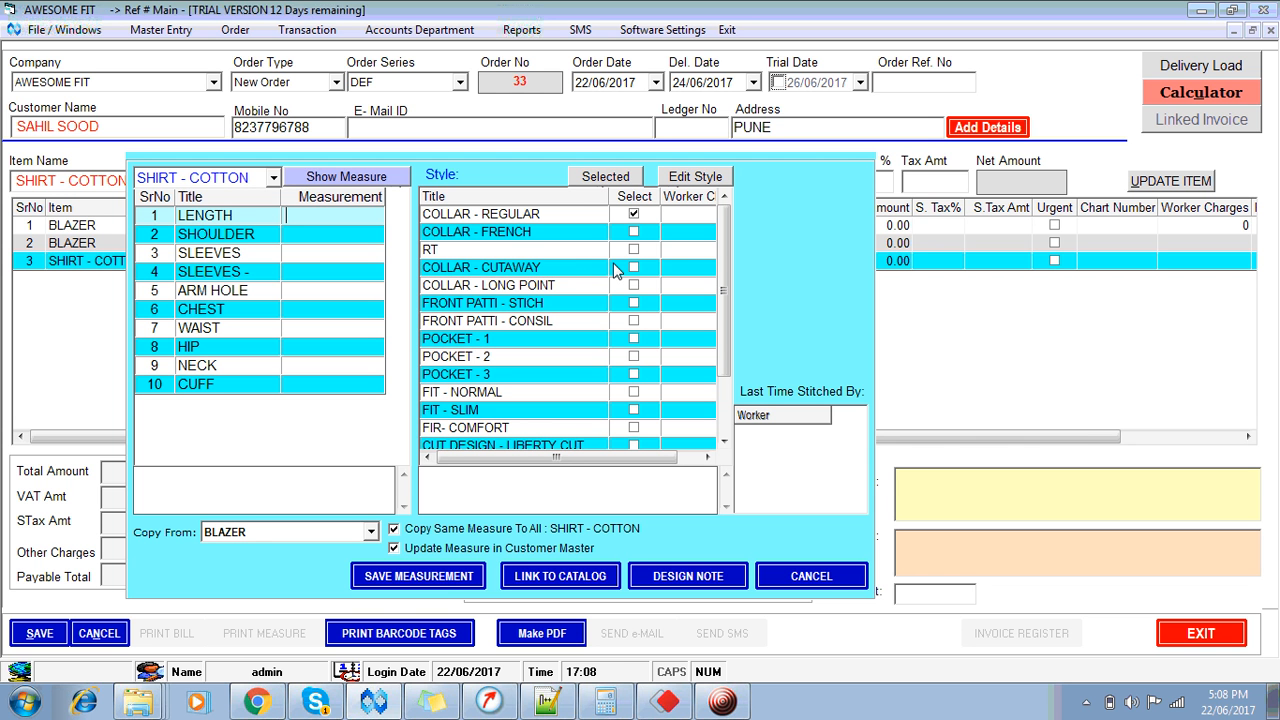
Step: Copy the BLAZER measurements, then set SLEEVES - HALF 12, ARM HOLE 13.5 and CUFF 3.5
left_click(256, 532)
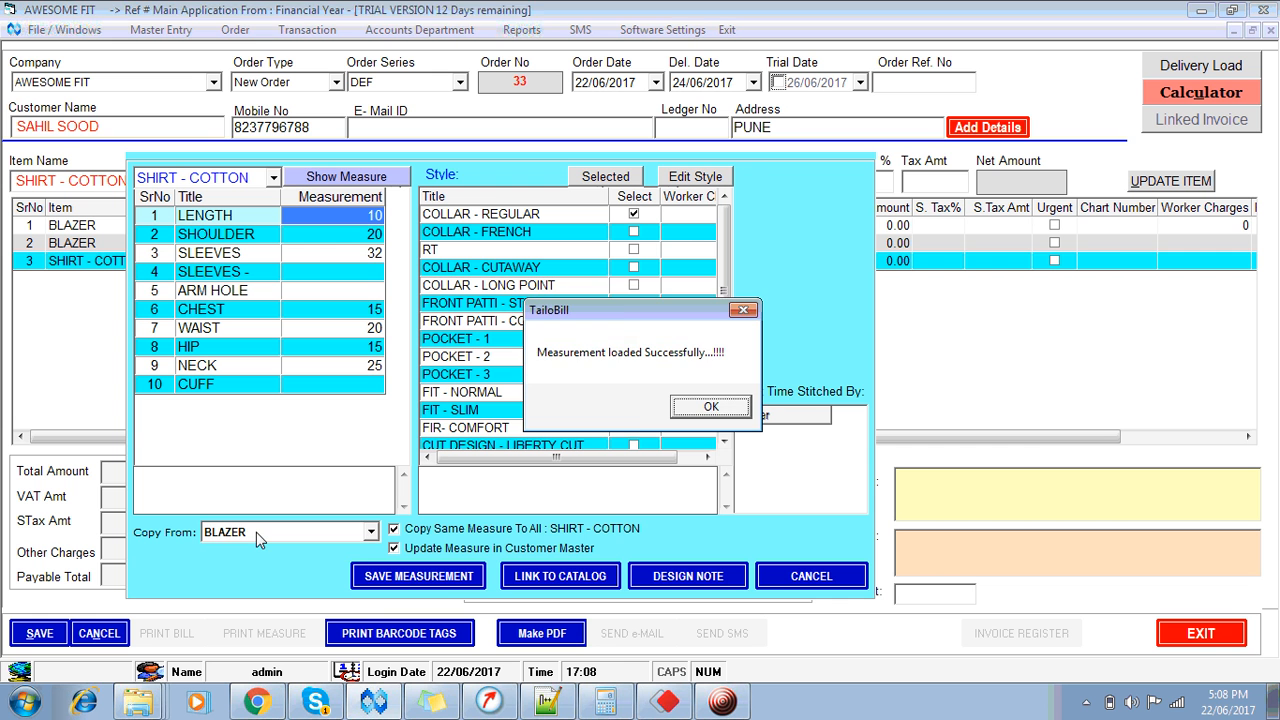
key("Return")
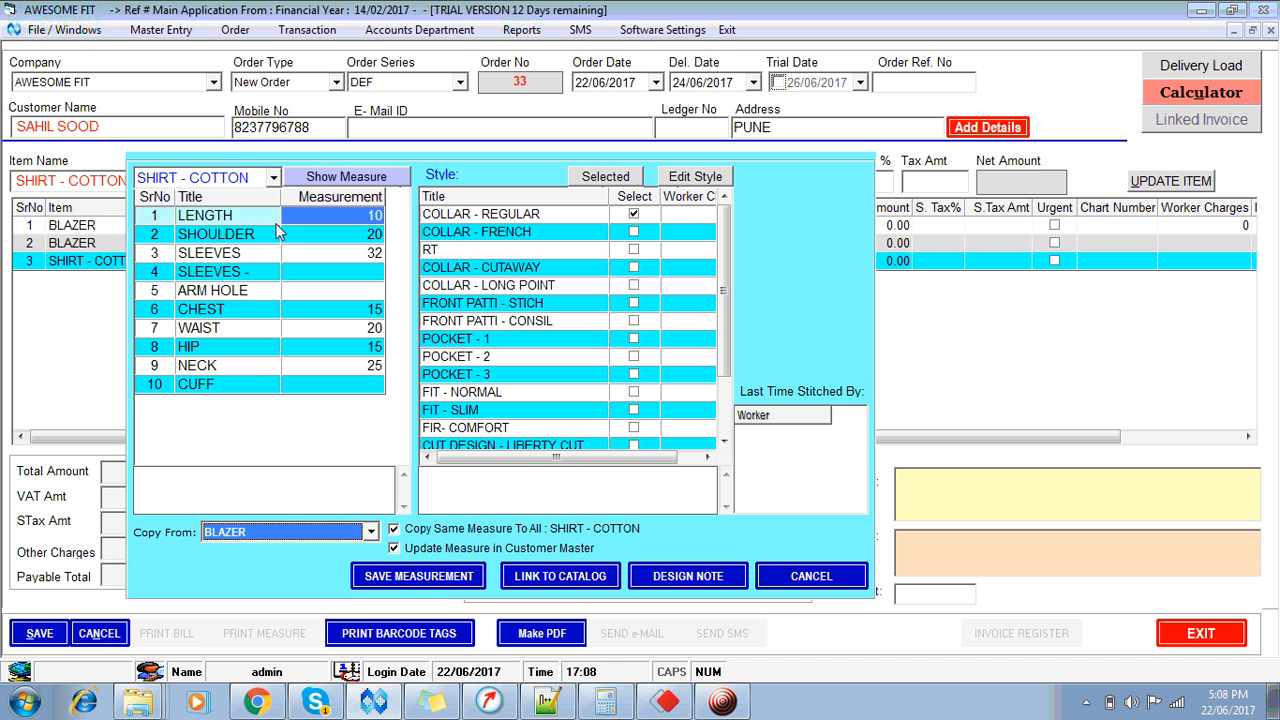
left_click_drag(281, 195, 296, 197)
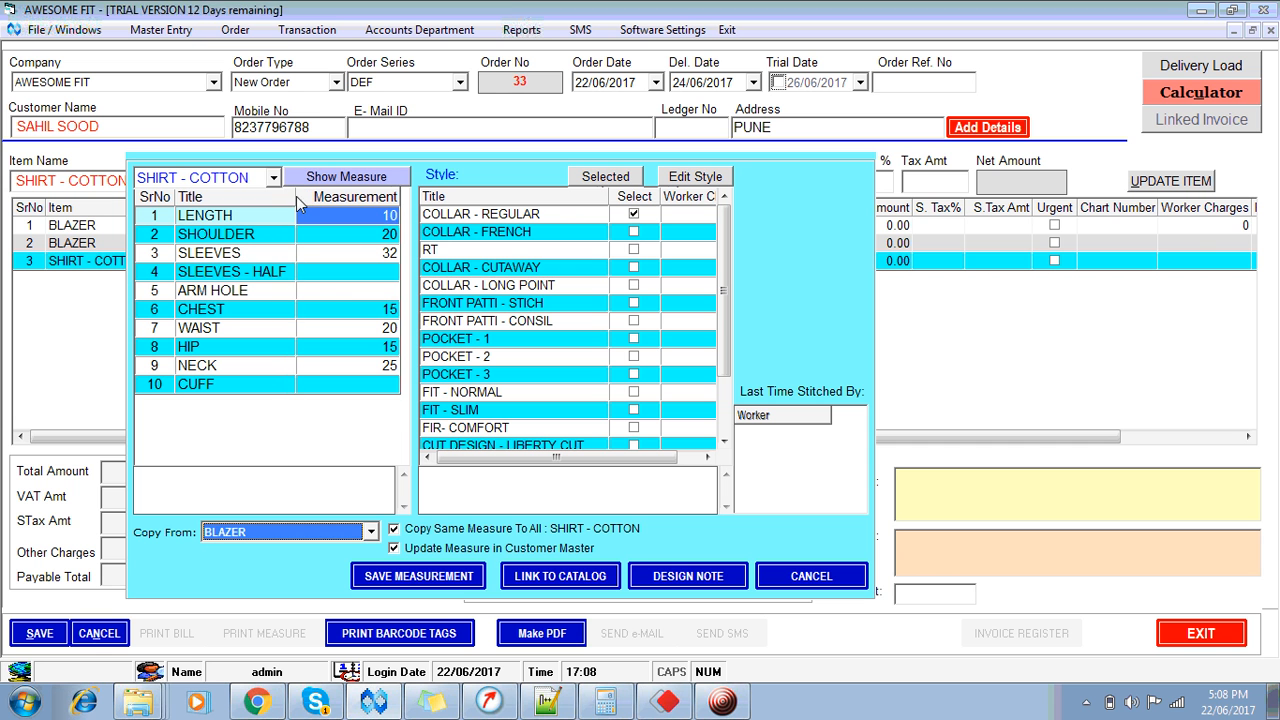
left_click(349, 276)
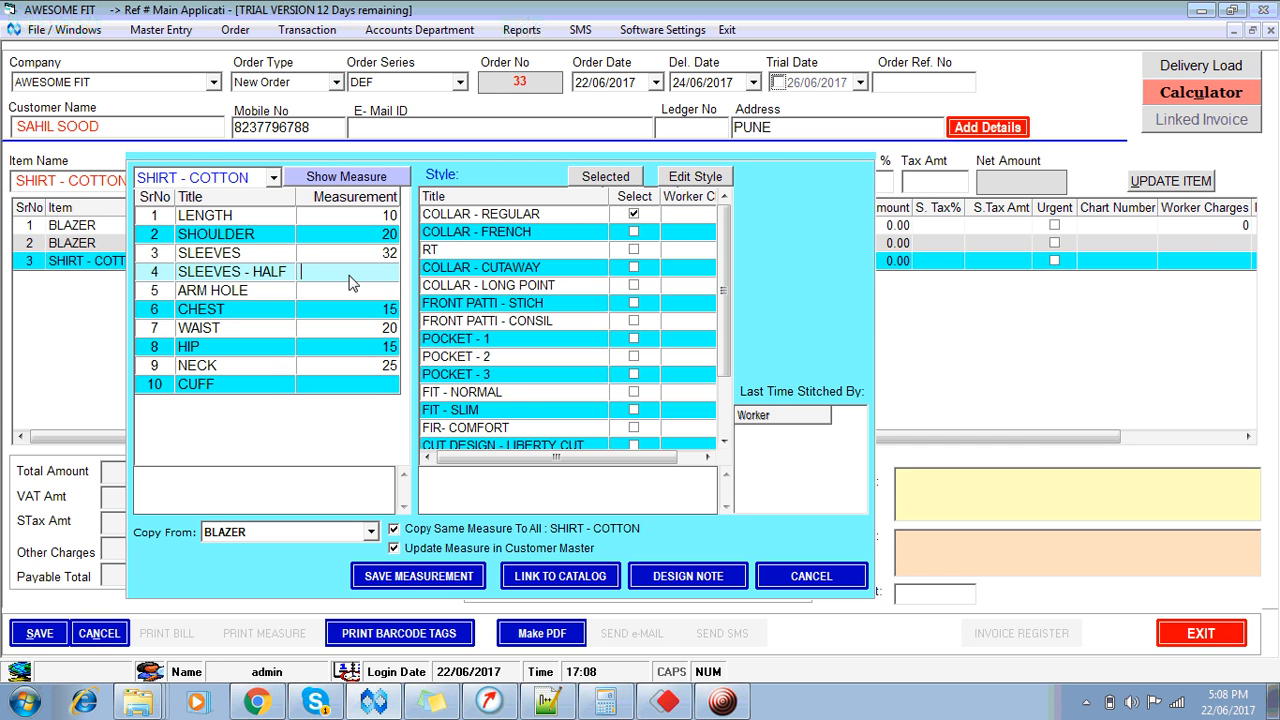
type("12")
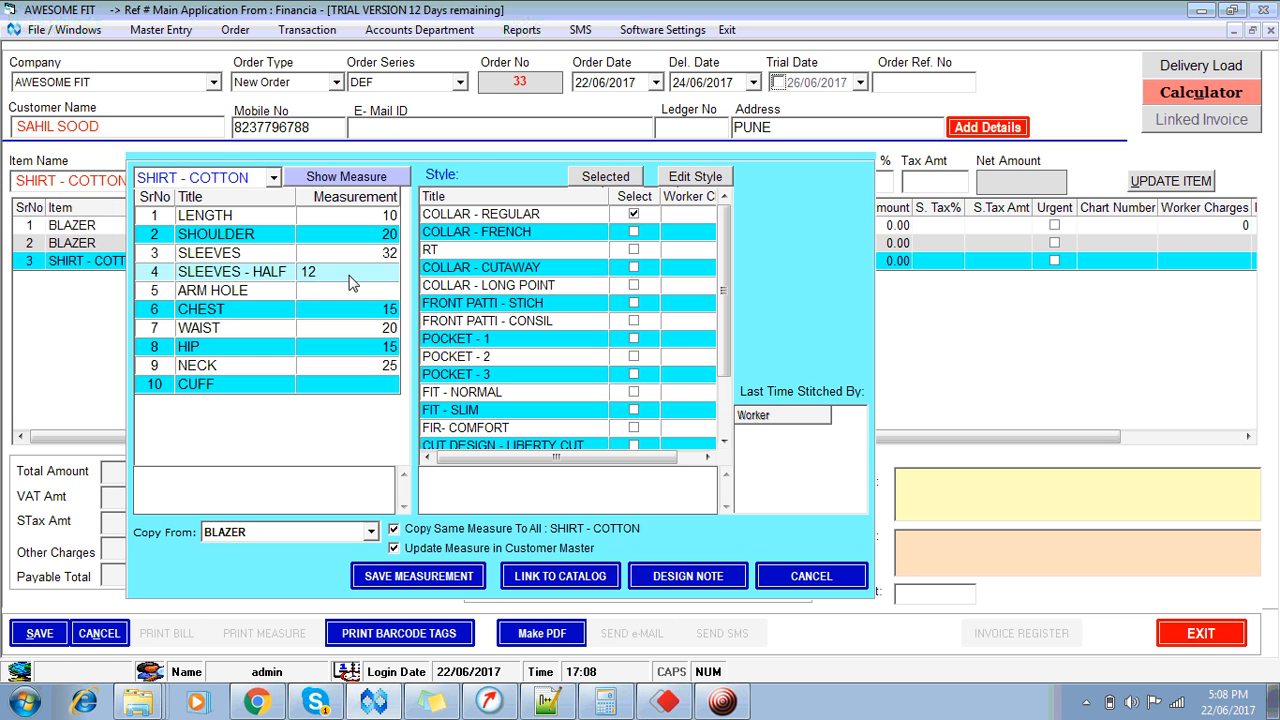
key("Down")
key("Down")
key("Down")
key("Down")
key("Up")
key("Up")
key("Up")
type("13.")
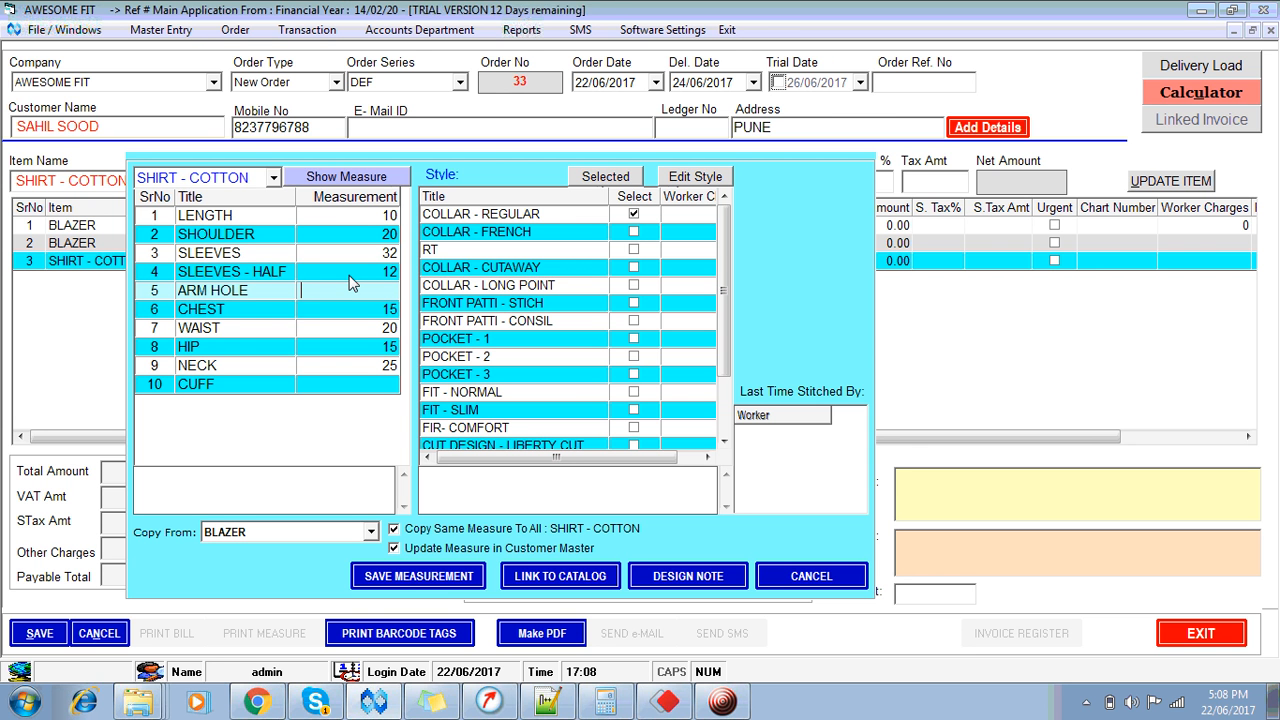
type("5")
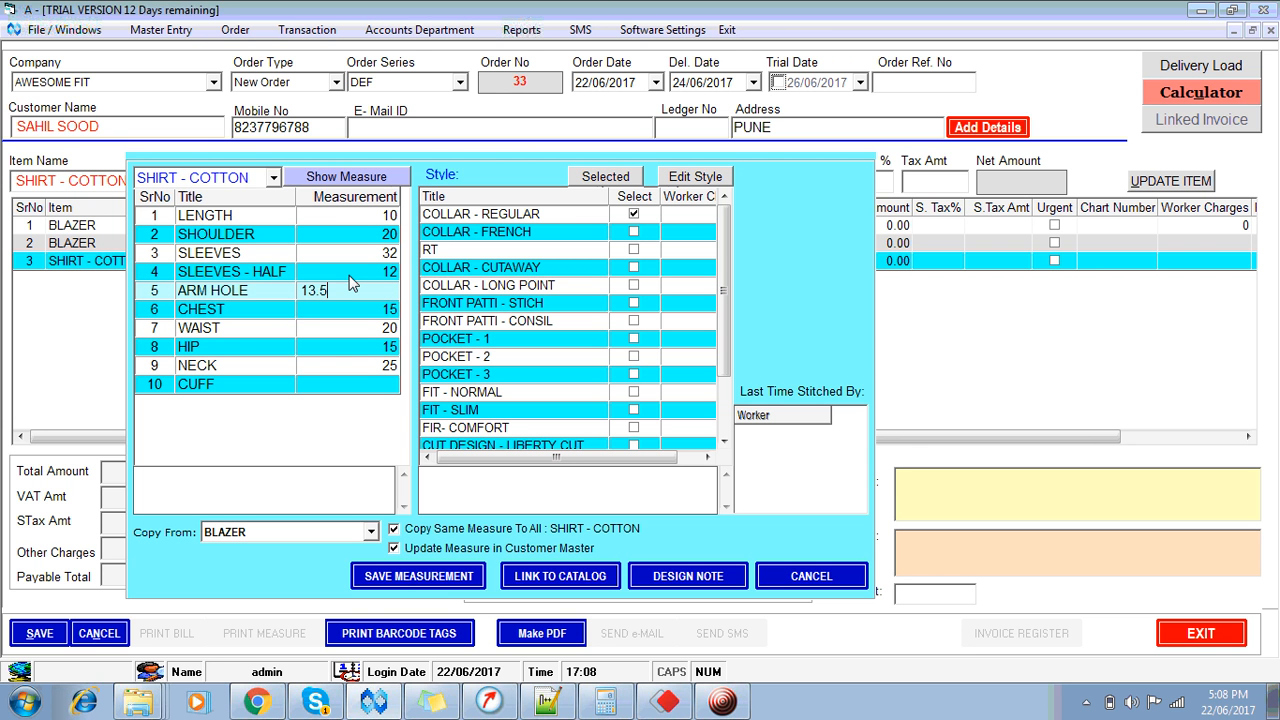
key("Down")
key("Down")
key("Down")
key("Down")
key("Down")
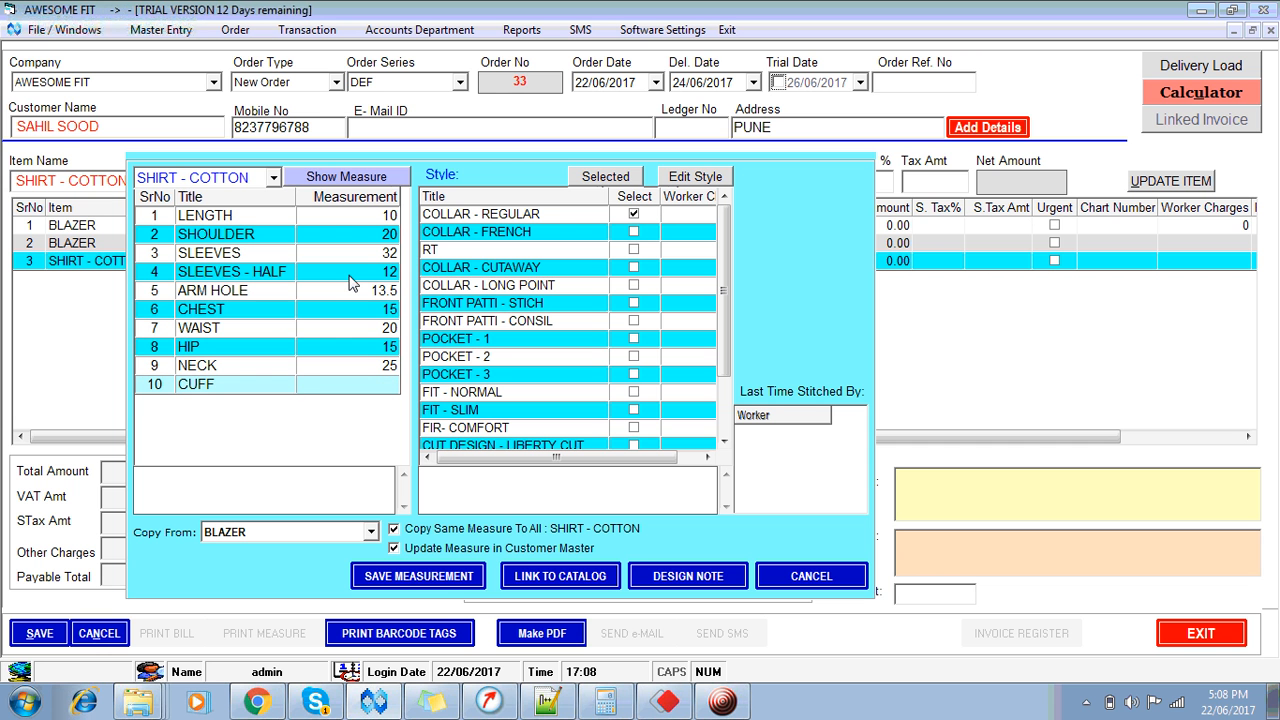
type("3.5")
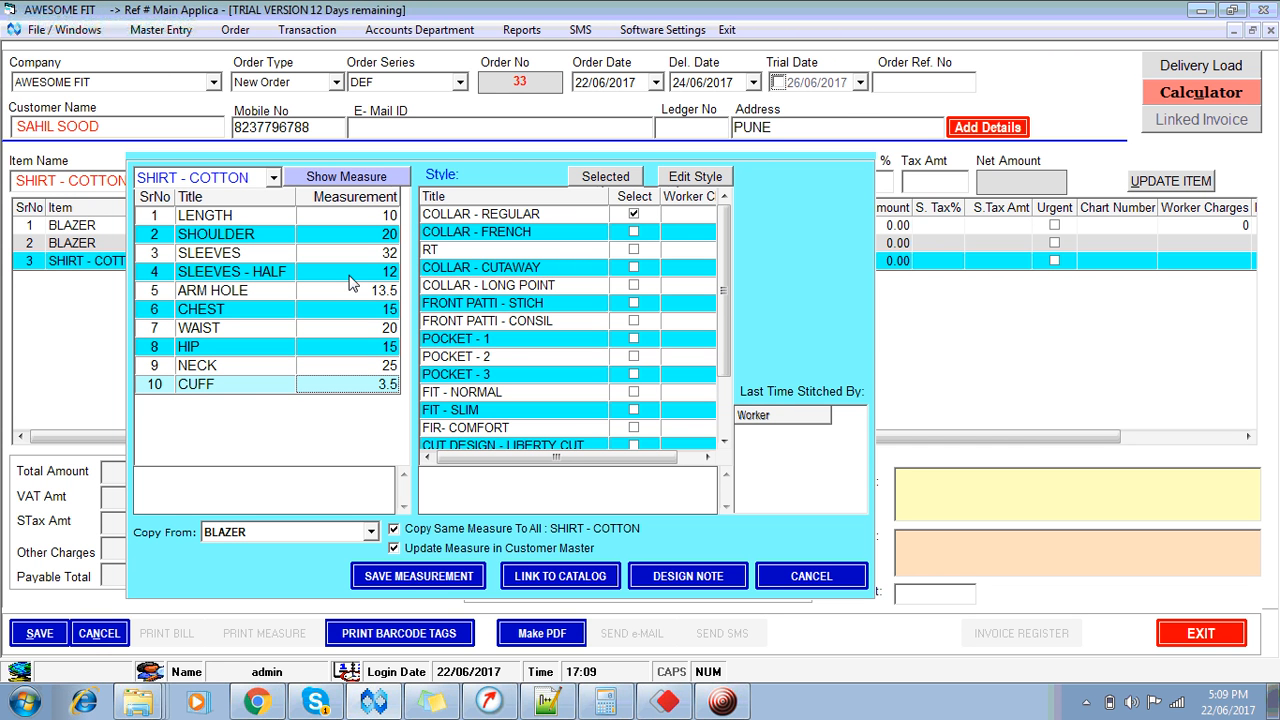
Step: Tick FRONT PATTI - STICH, FIR- COMFORT, CUT DESIGN - SLACK and FRONT PATTI - BOX, then save
left_click(647, 273)
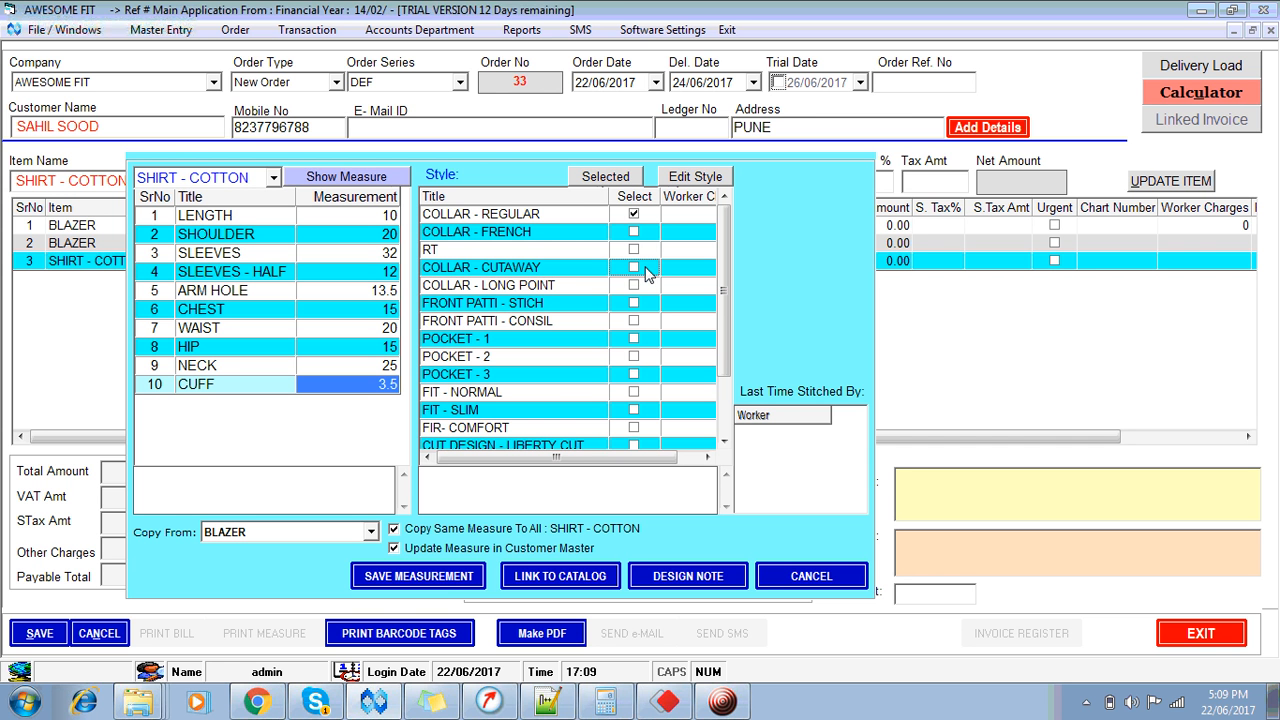
key("Up")
key("Up")
key("Up")
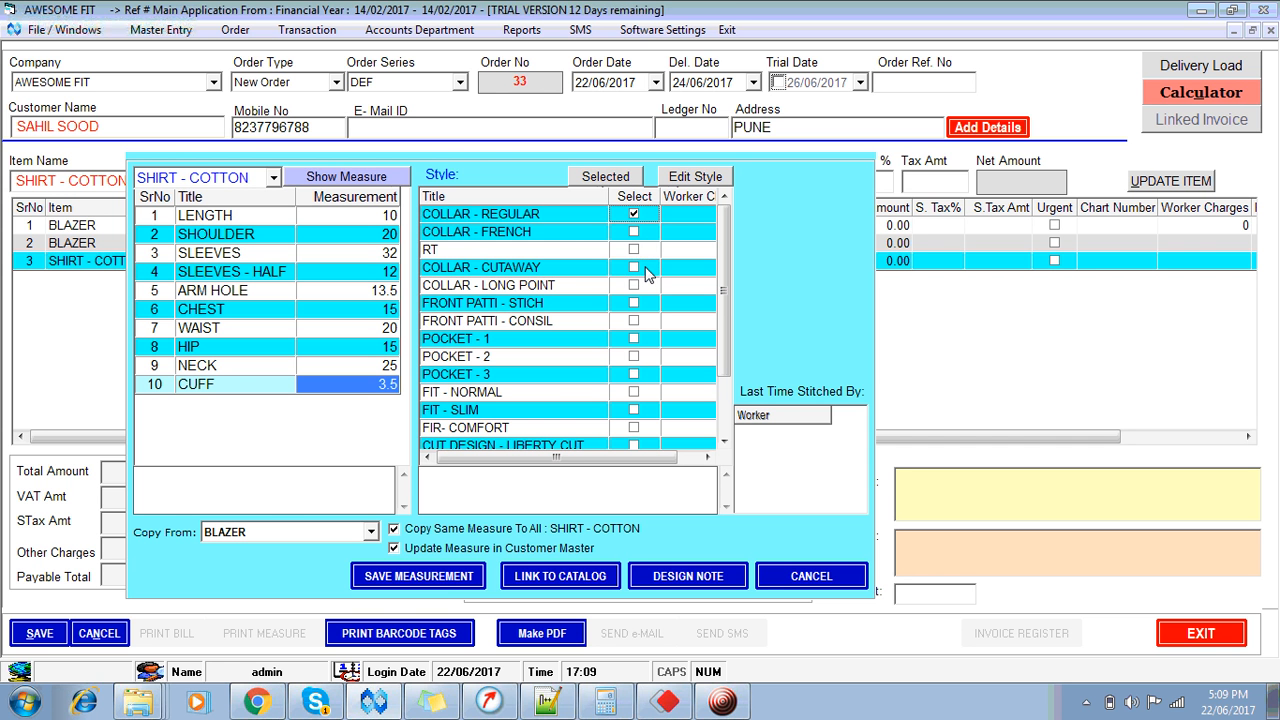
key("Down")
key("Down")
key("Down")
key("Down")
key("Down")
key("Down")
key("Down")
key("Down")
key("Down")
key("Down")
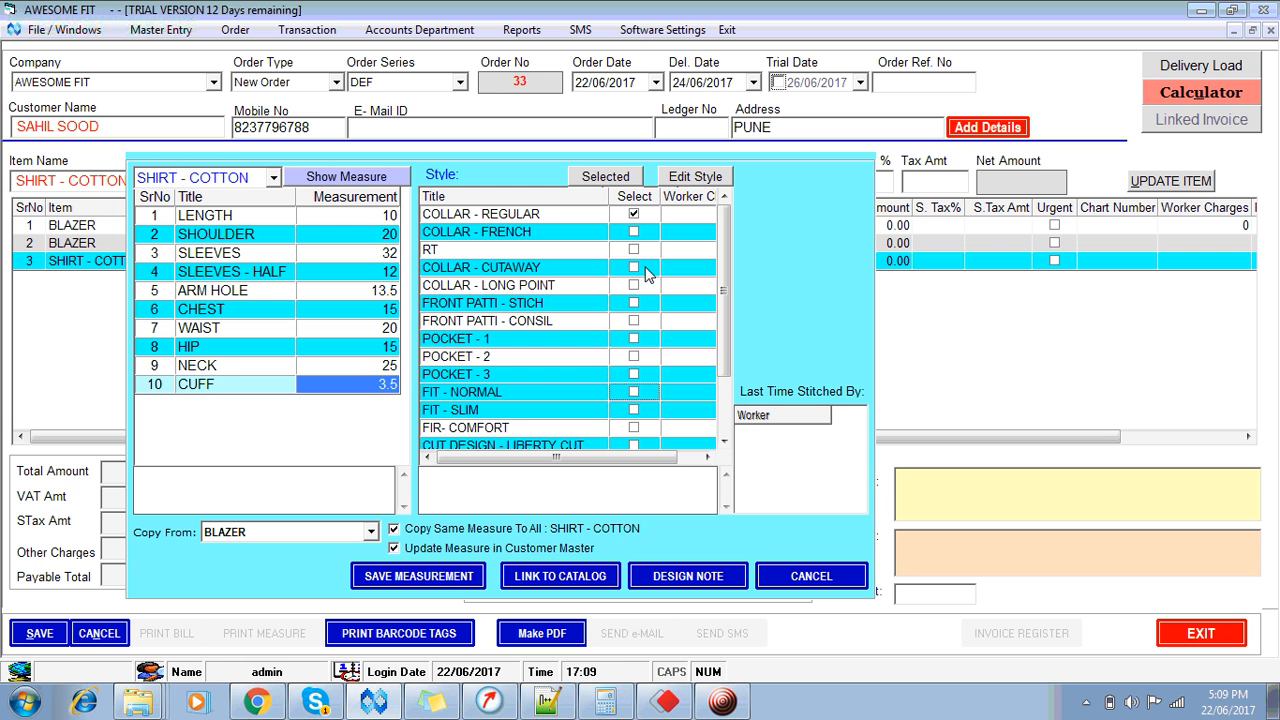
key("Up")
key("Up")
key("Up")
key("Up")
key("Up")
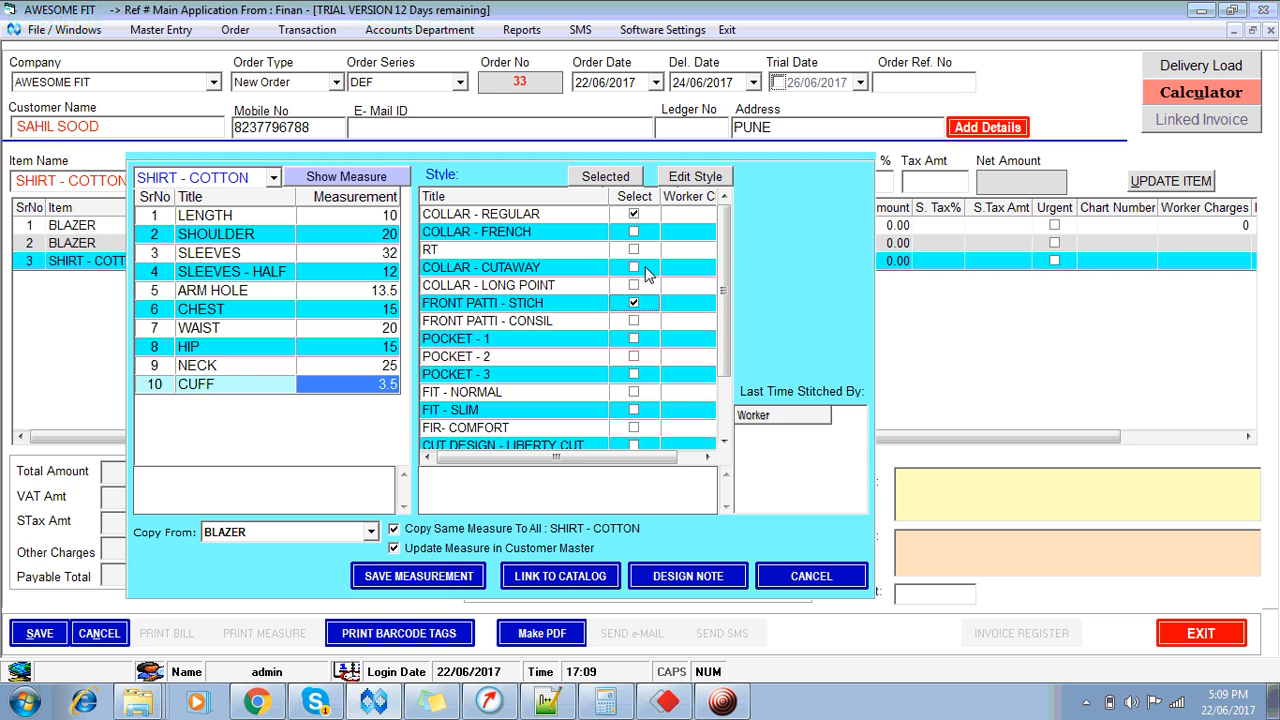
key("space")
key("Down")
key("Down")
key("Down")
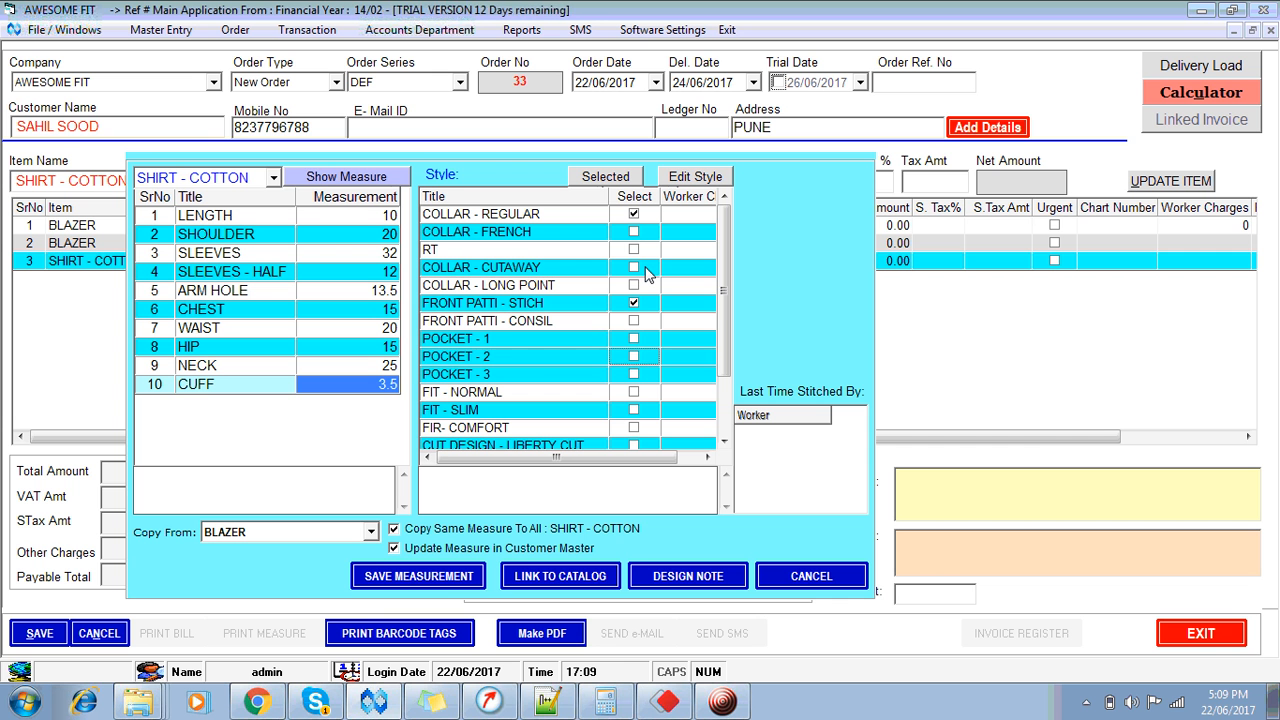
key("Down")
key("Down")
key("Down")
key("Down")
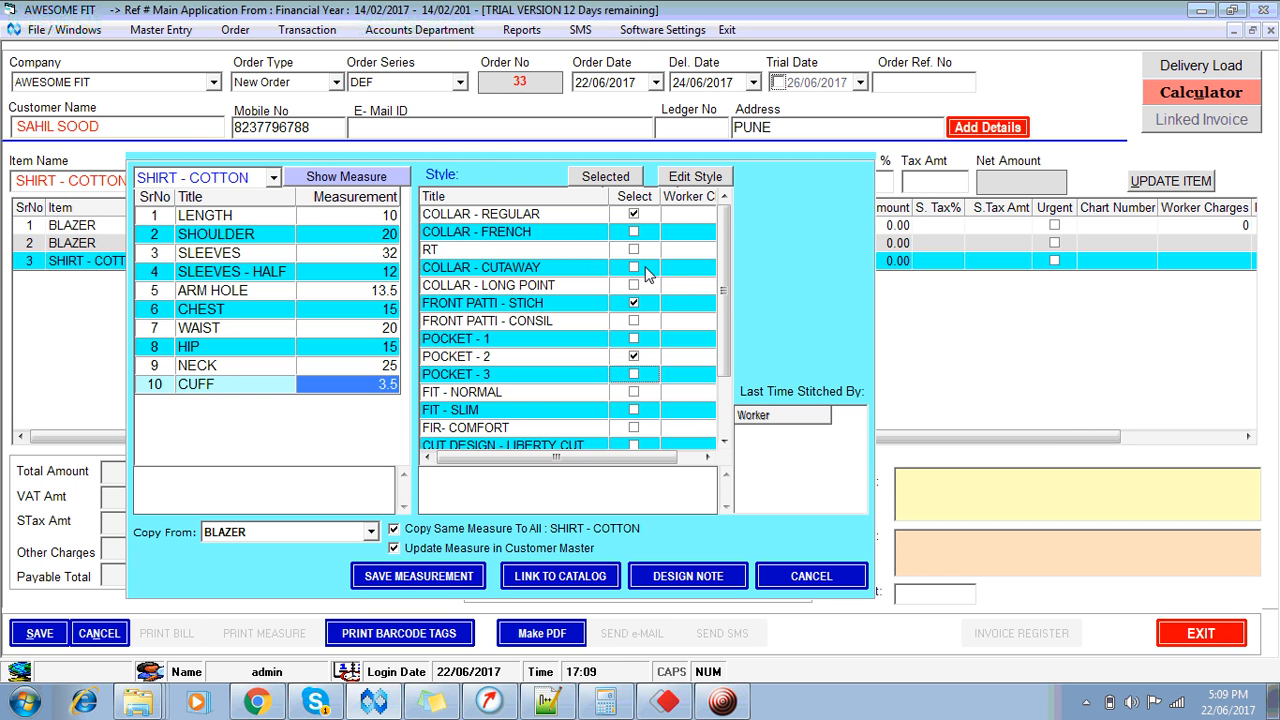
key("space")
key("Down")
key("Down")
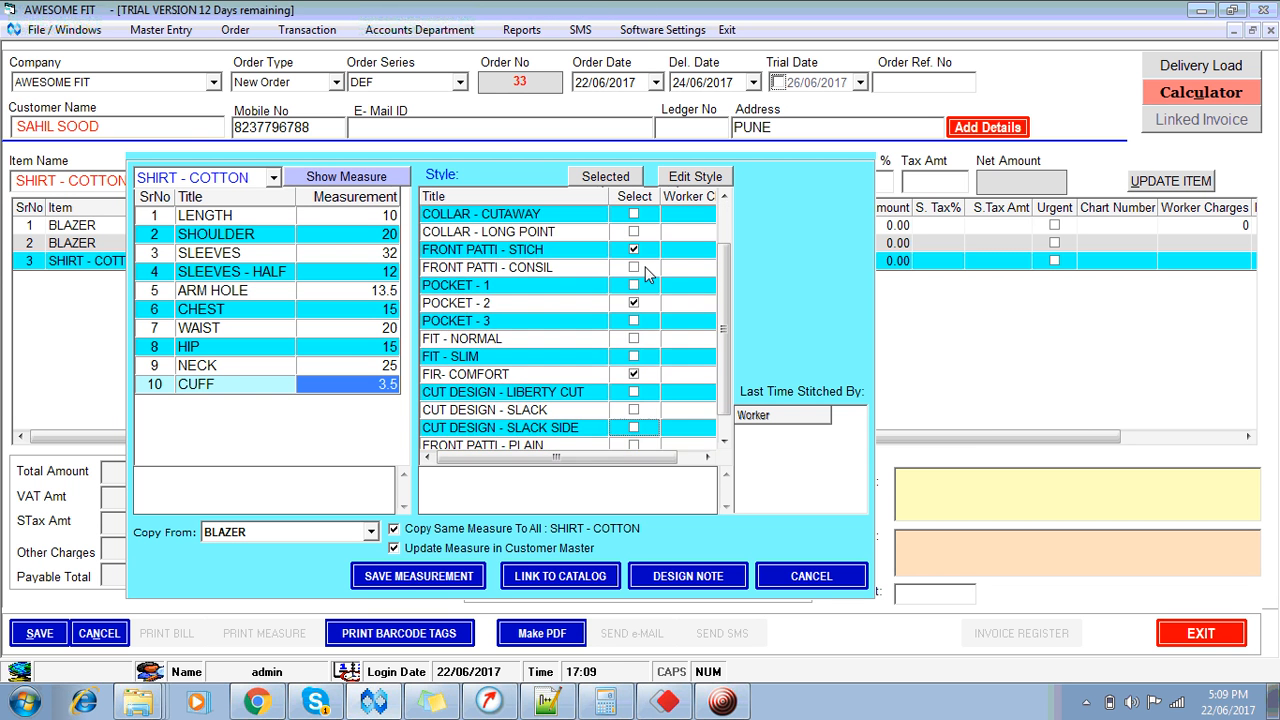
key("space")
key("Down")
key("Down")
key("Down")
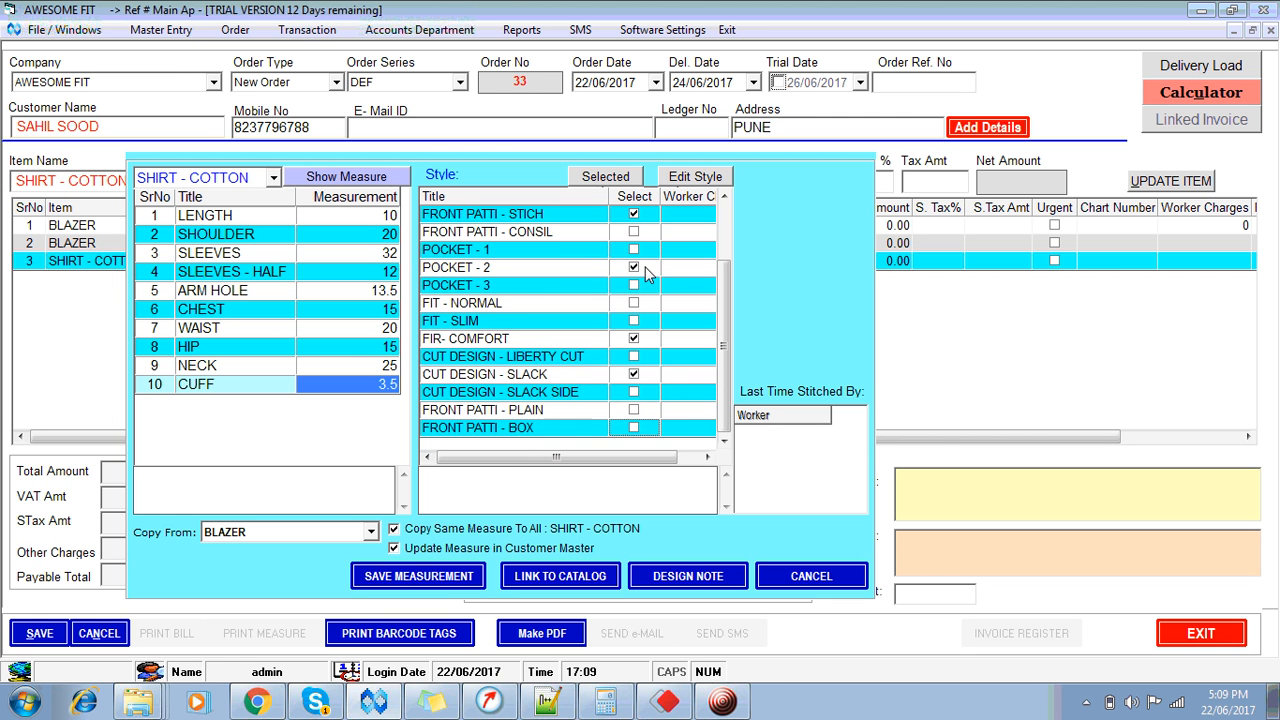
key("space")
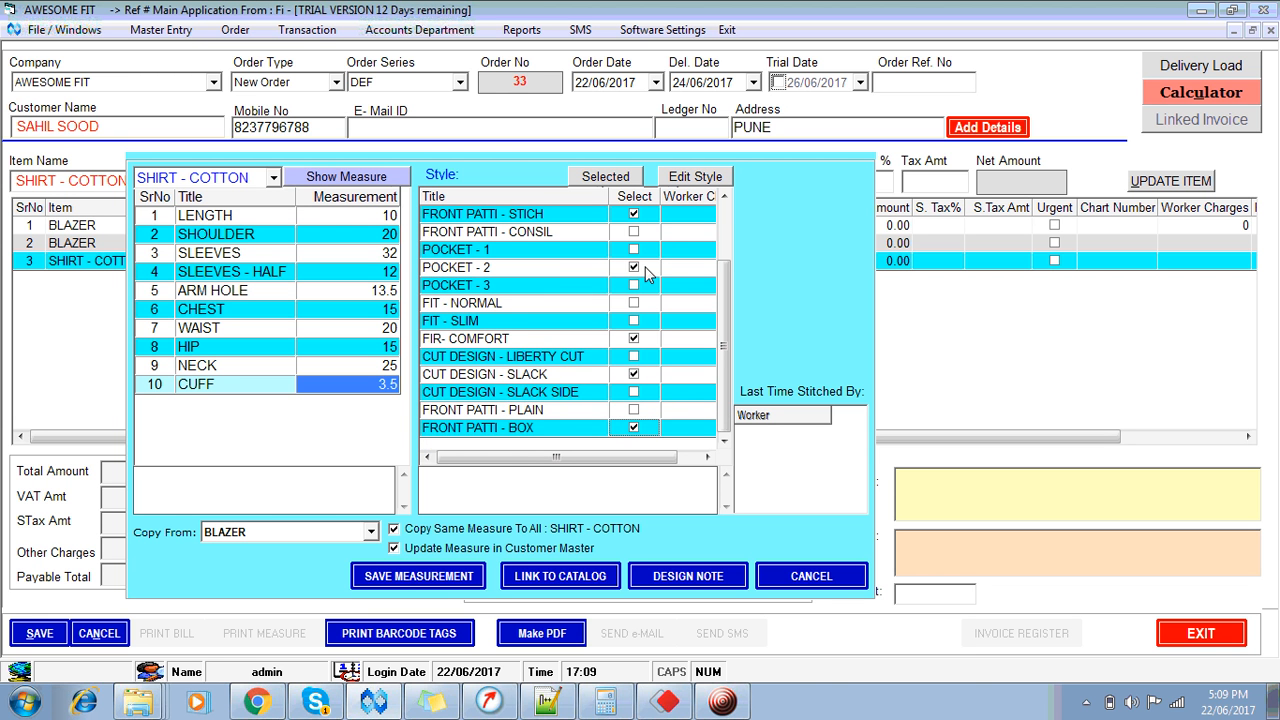
left_click(455, 578)
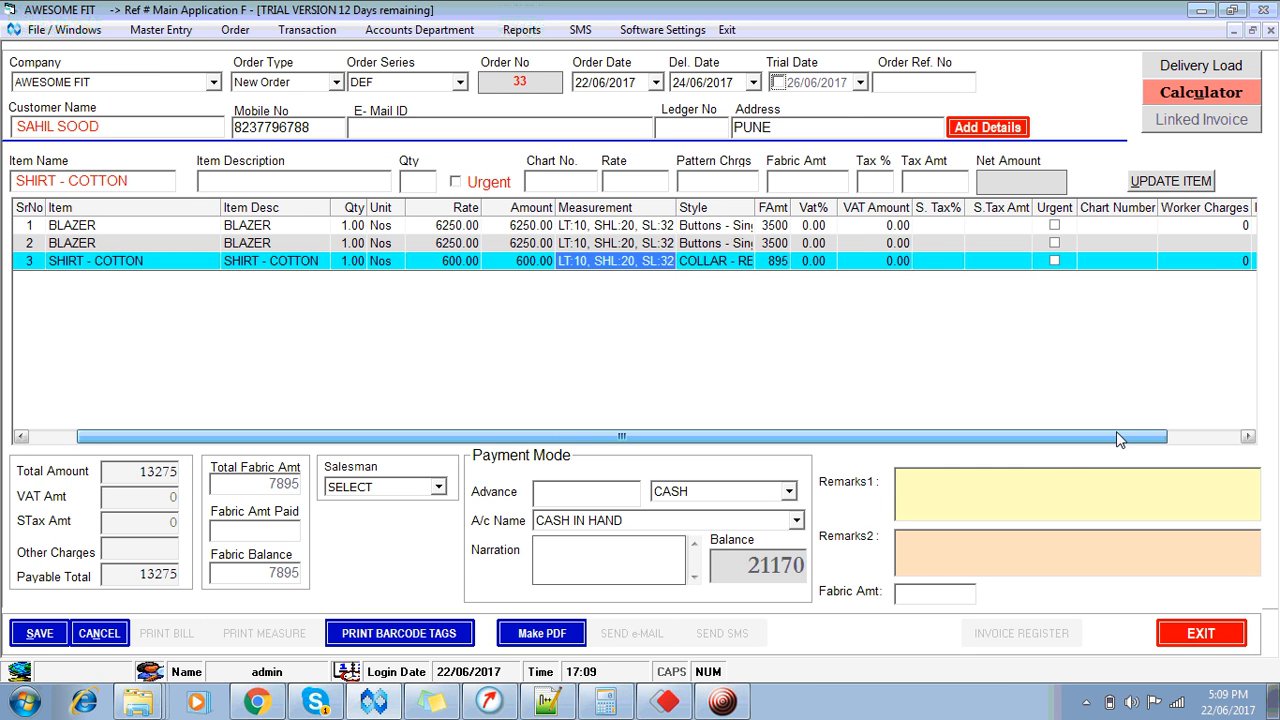
Step: Enter 485 as pattern charges on both BLAZER rows, leaving the Salesman unchanged
left_click_drag(1116, 436, 1149, 436)
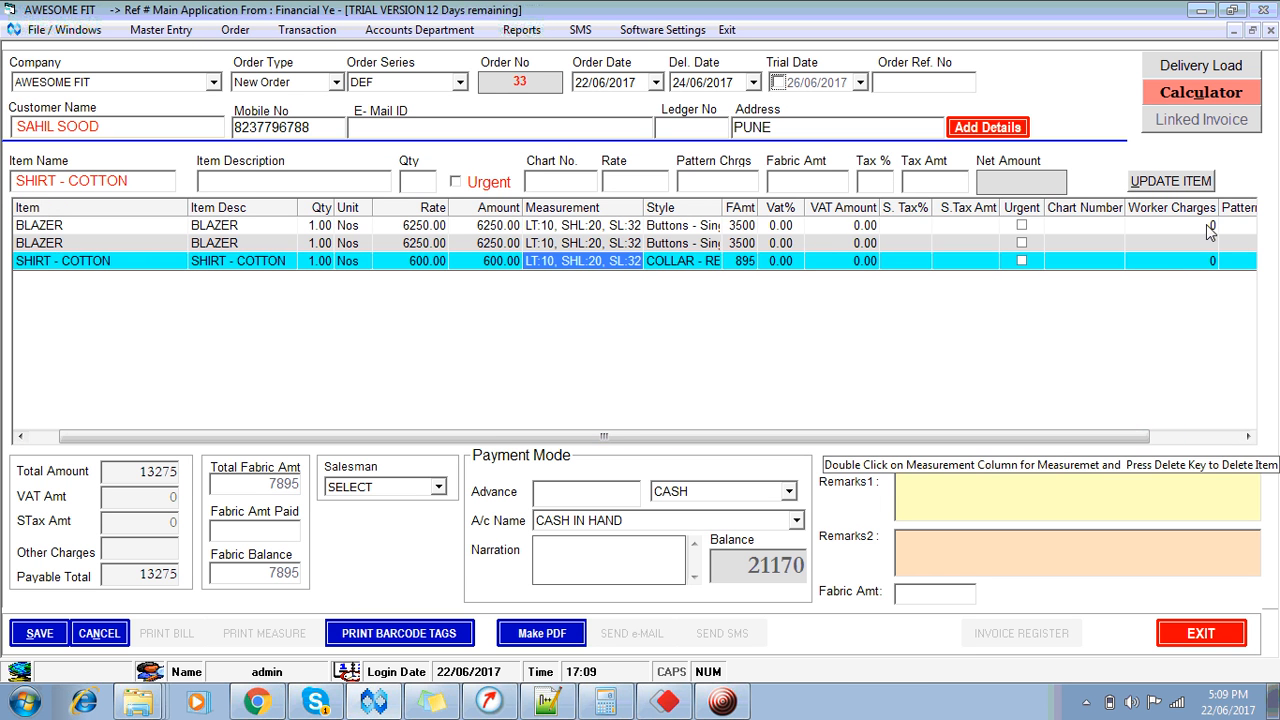
left_click(1248, 230)
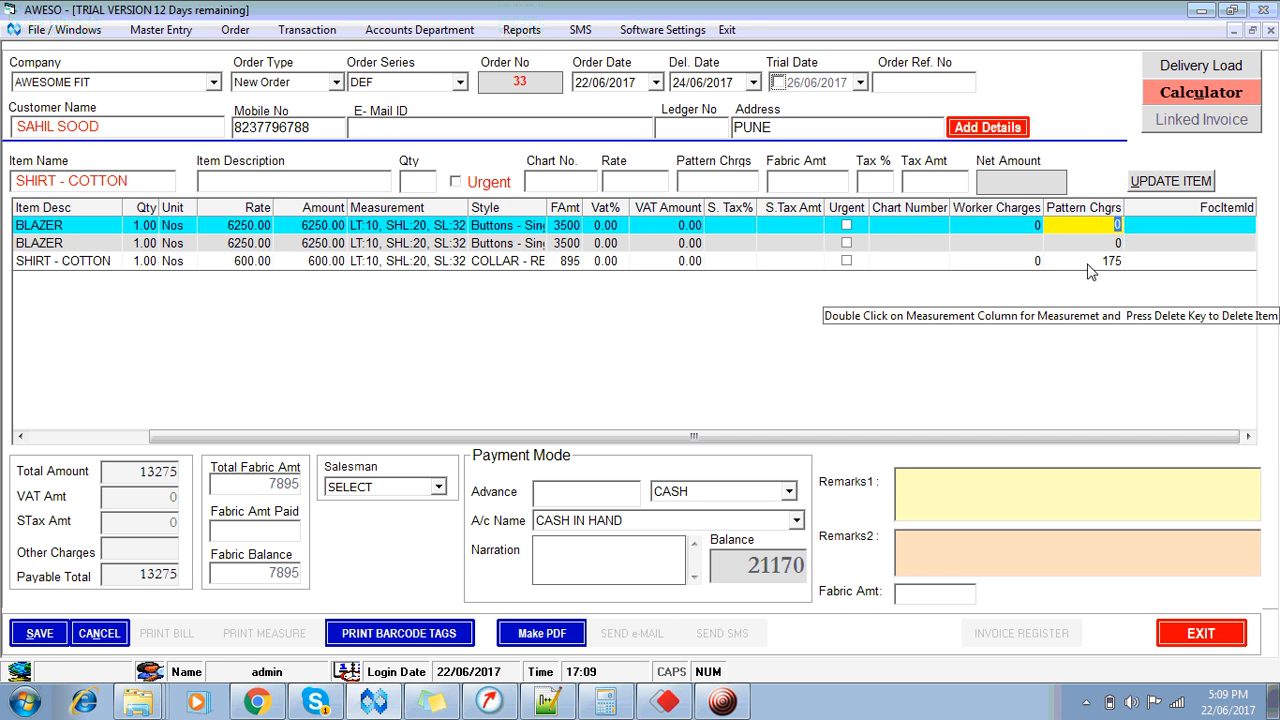
left_click(1085, 264)
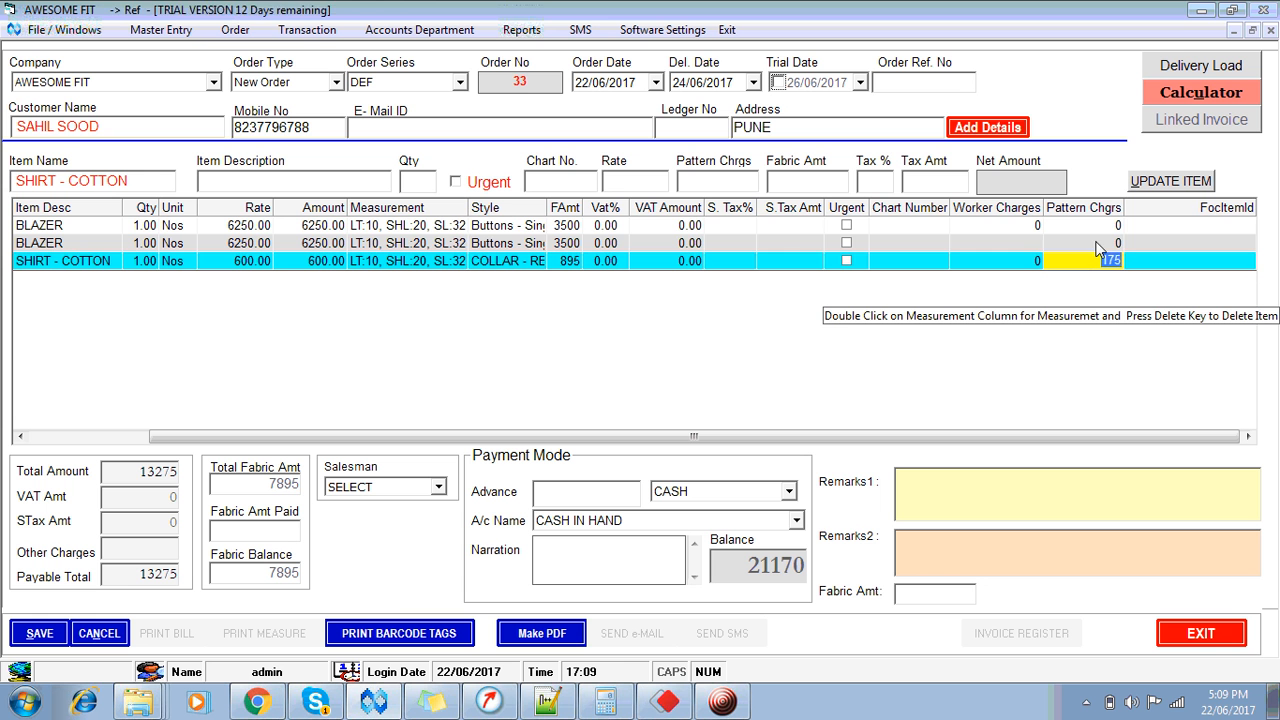
left_click(1108, 226)
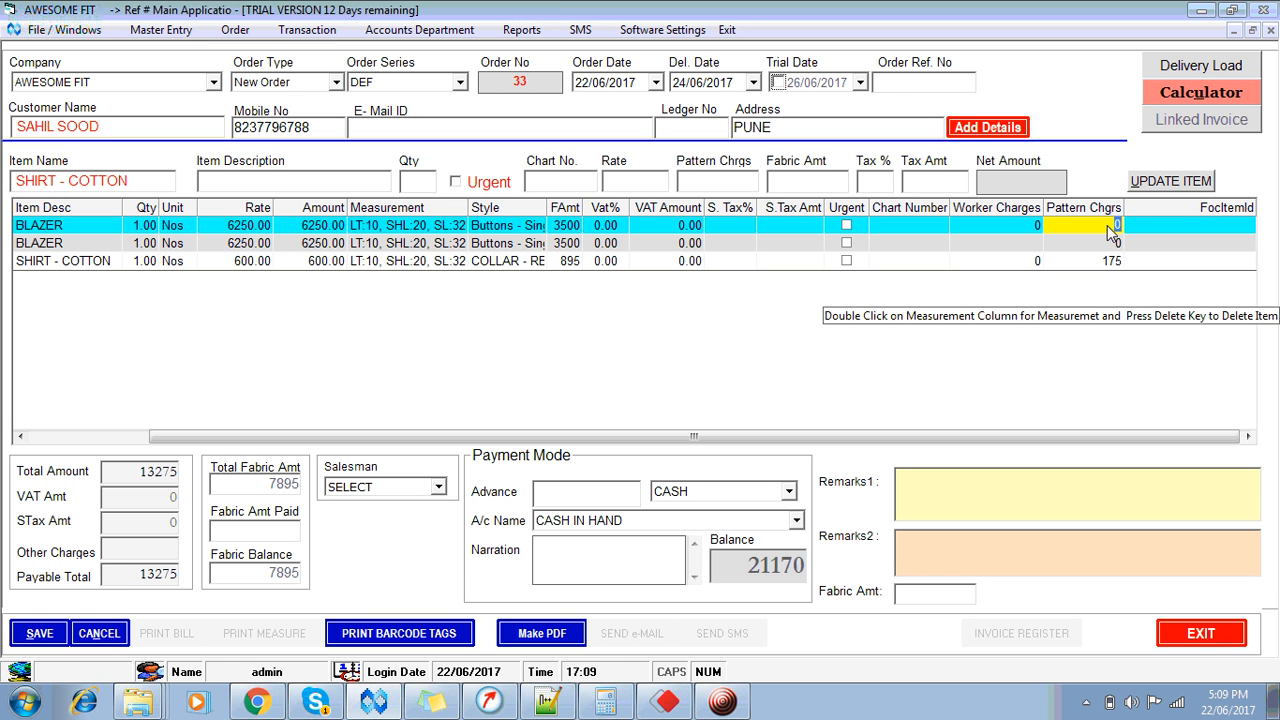
type("485")
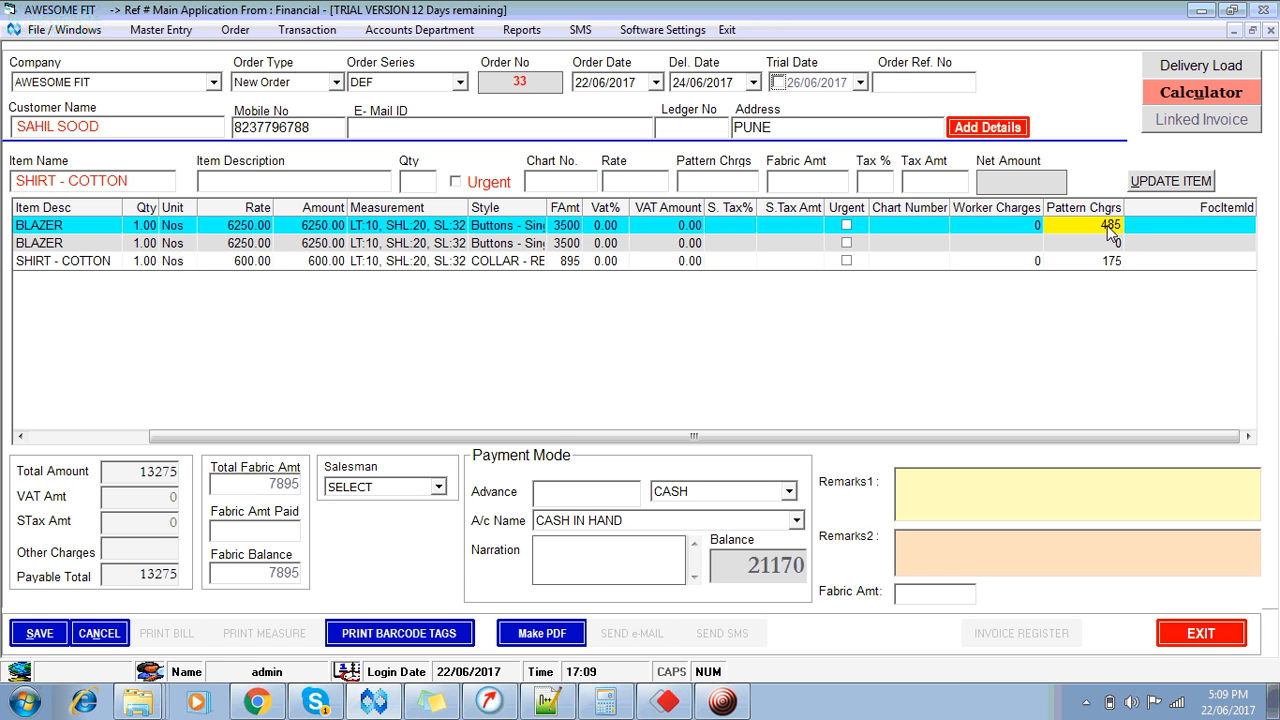
key("Return")
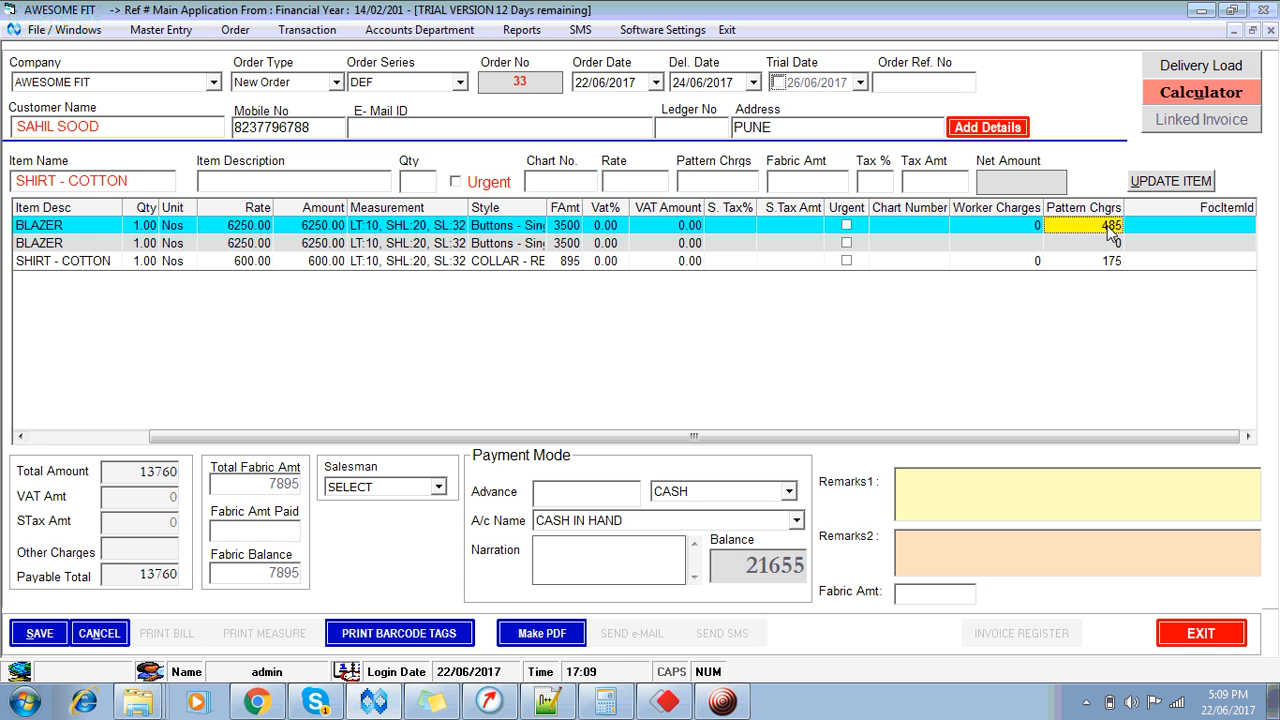
key("Down")
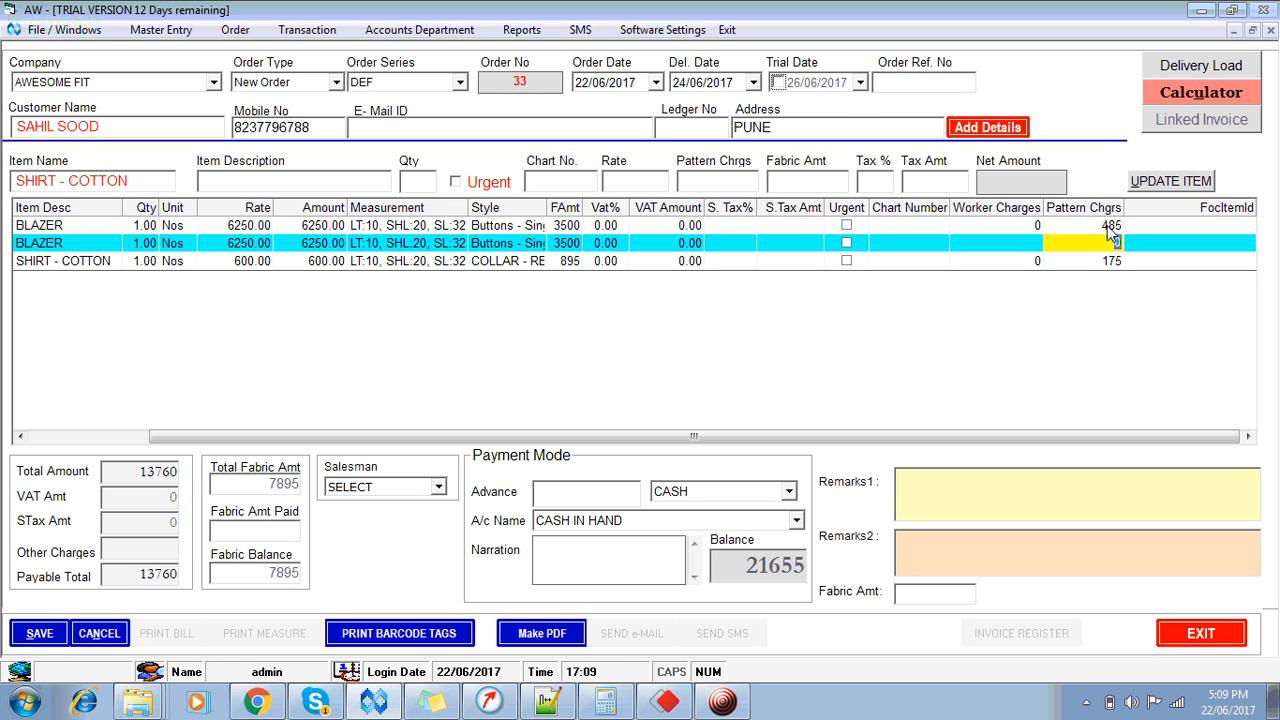
type("485")
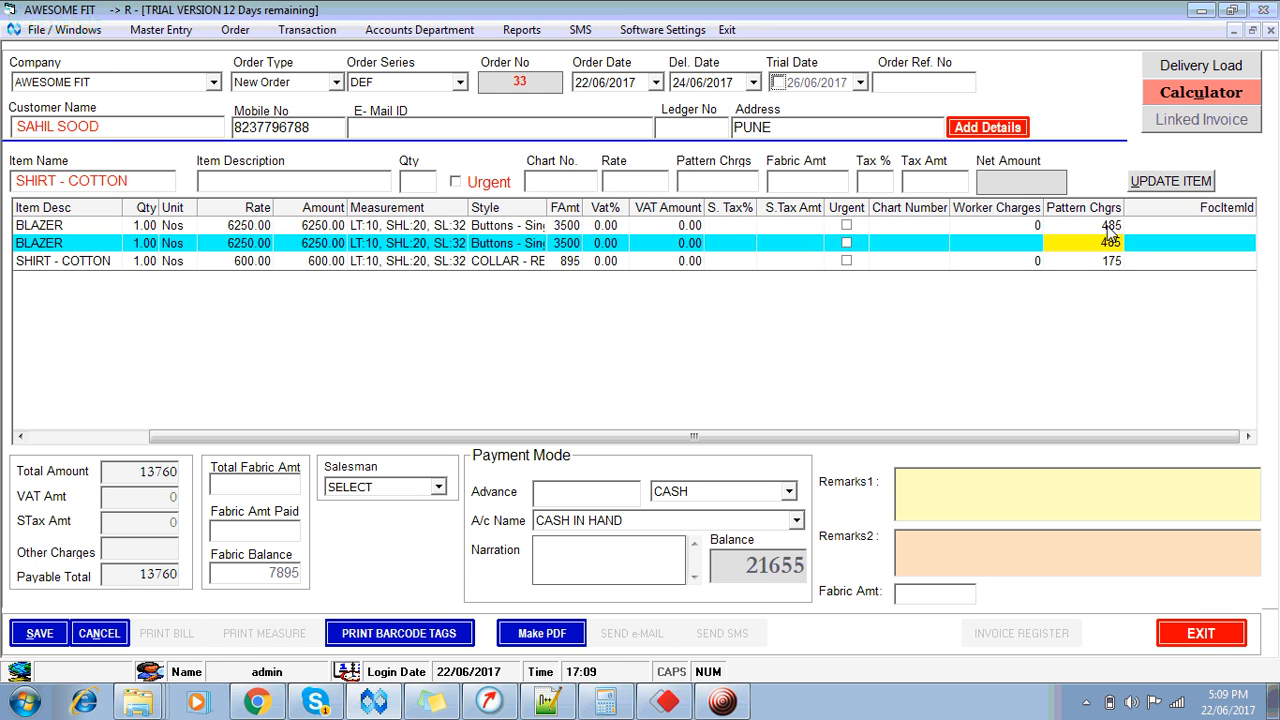
key("Return")
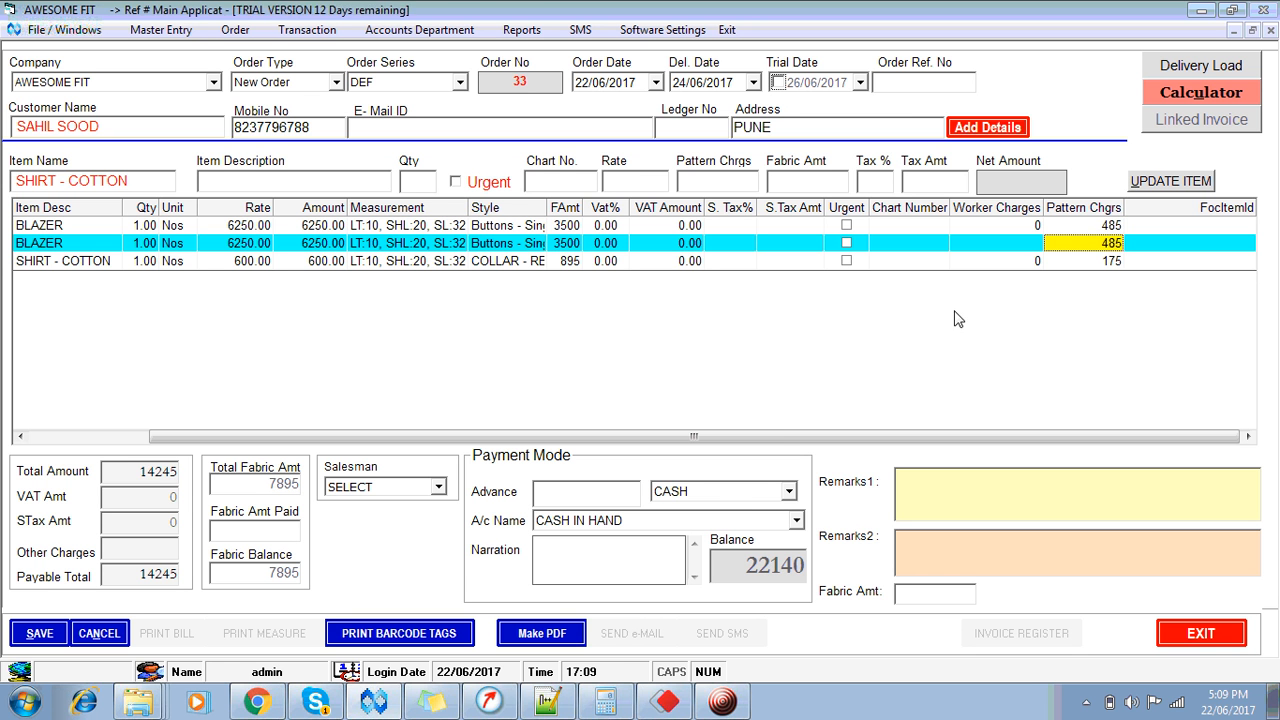
left_click(416, 493)
left_click(412, 490)
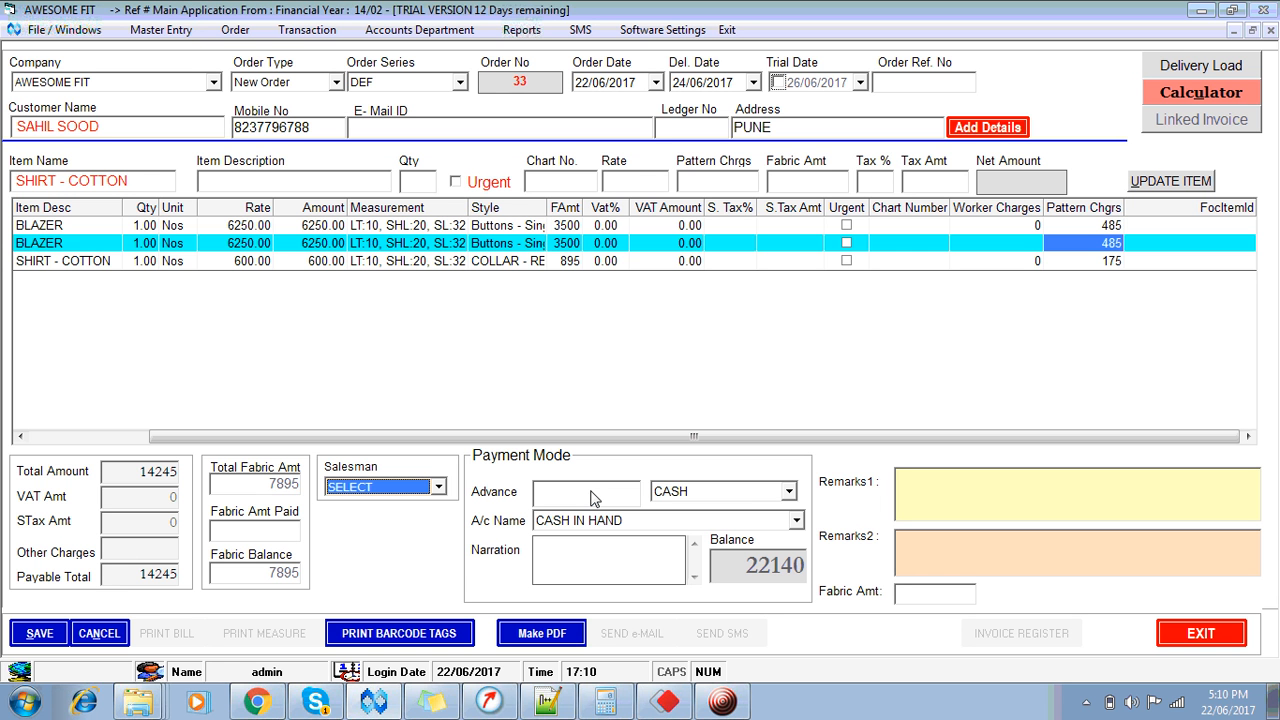
Step: Enter a 12140 advance paid by CASH and save order 33
left_click(594, 499)
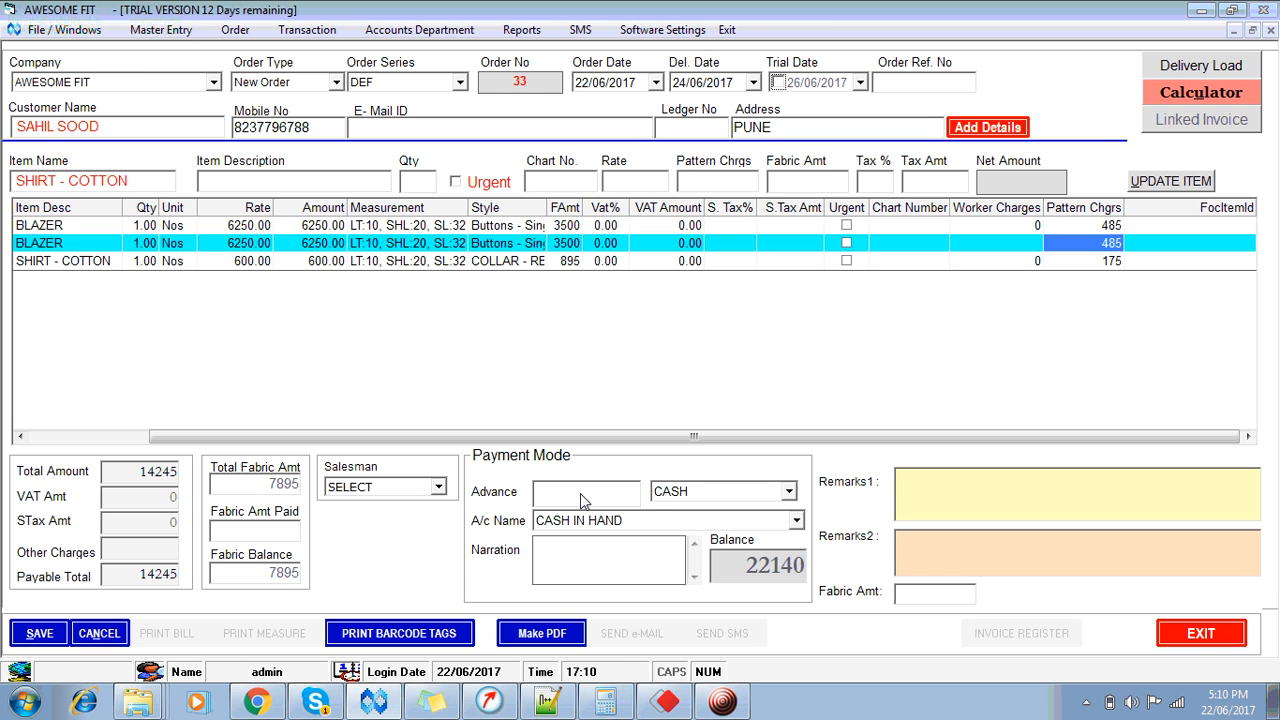
type("12140")
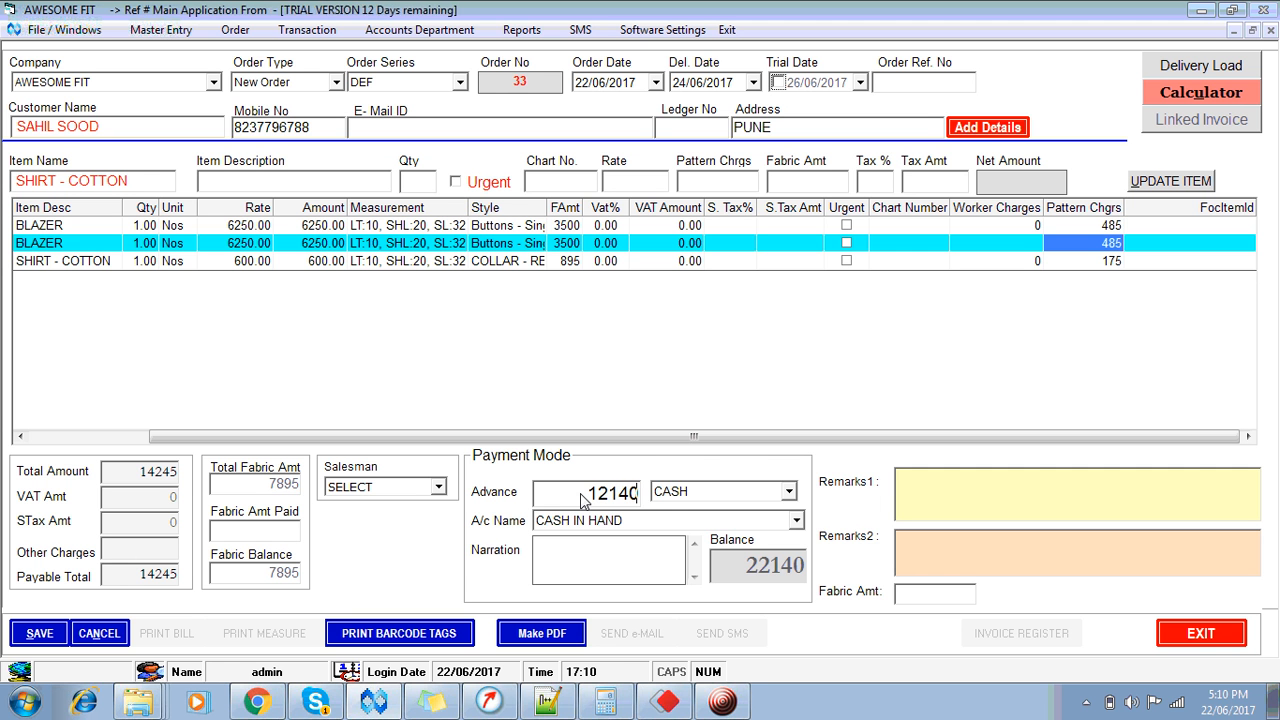
key("Tab")
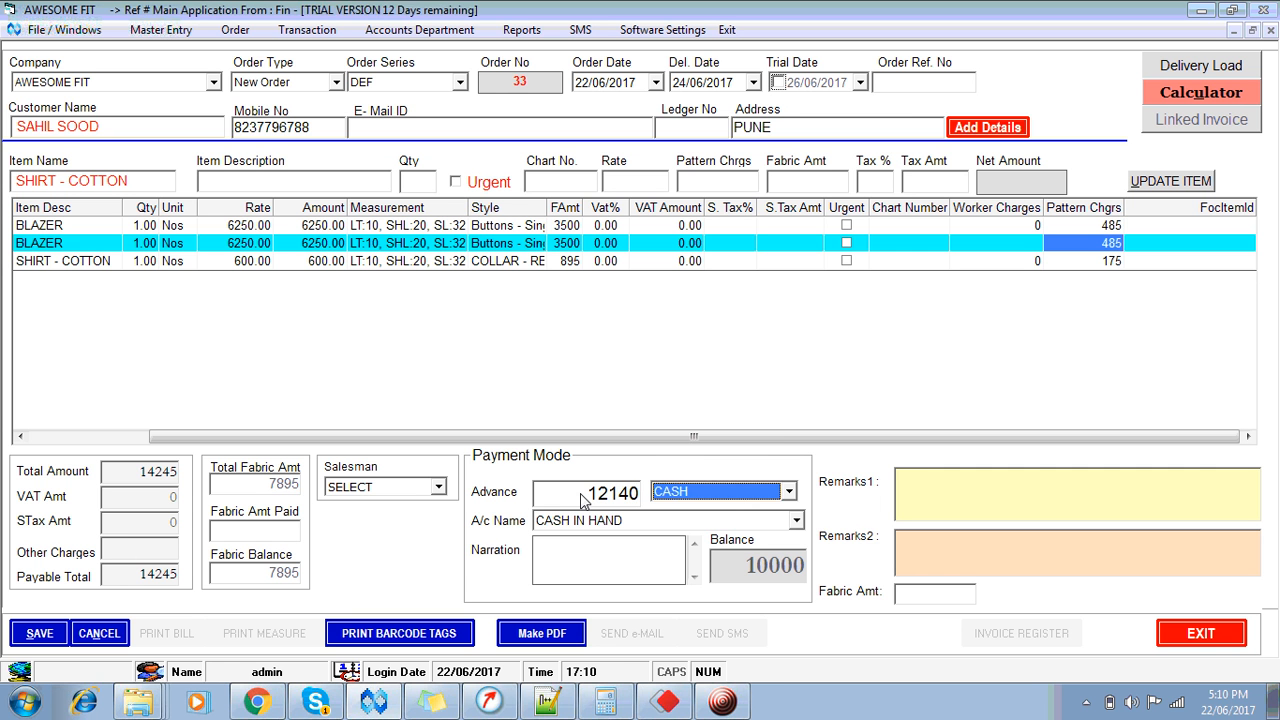
key("Tab")
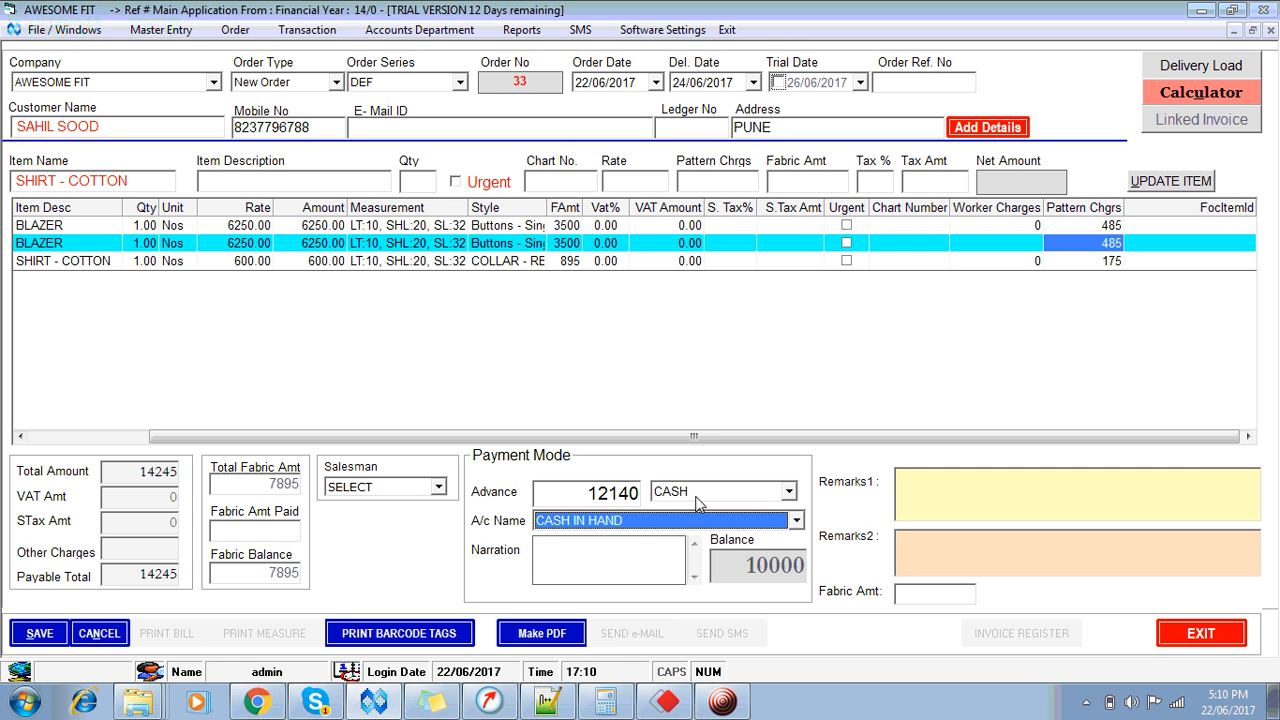
left_click(789, 491)
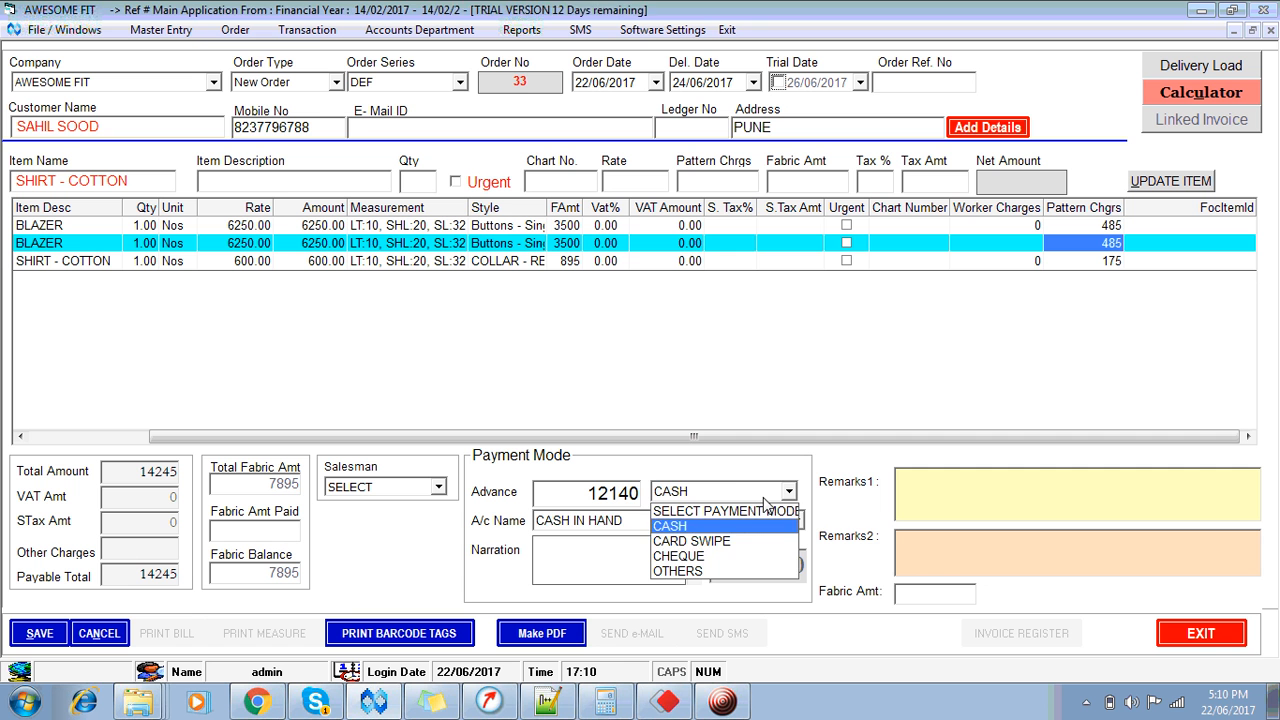
key("Down")
key("Down")
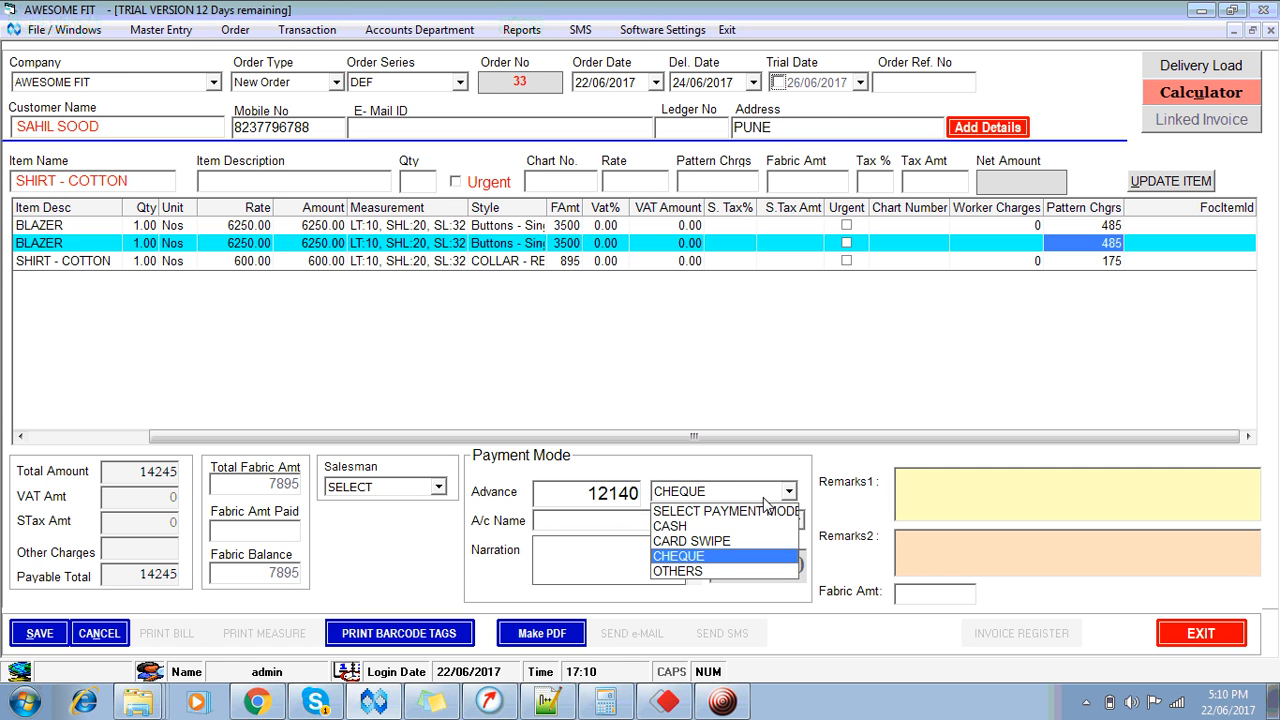
key("Up")
key("Up")
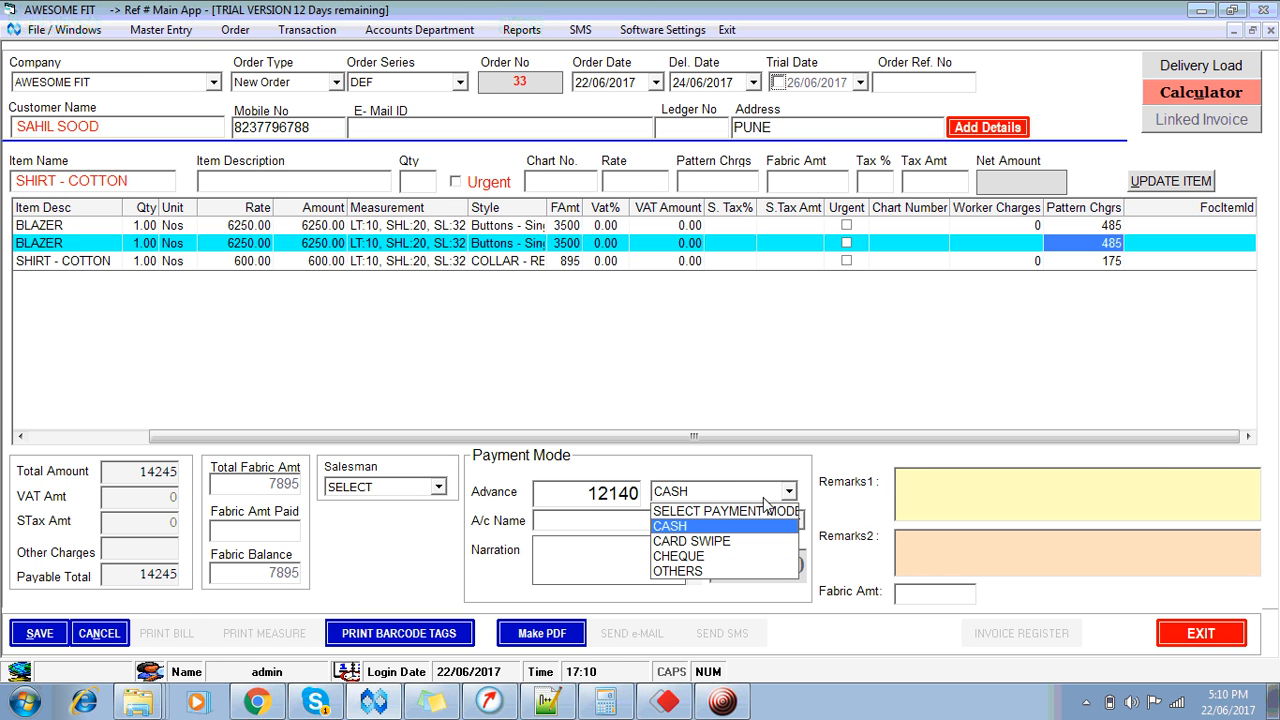
key("Return")
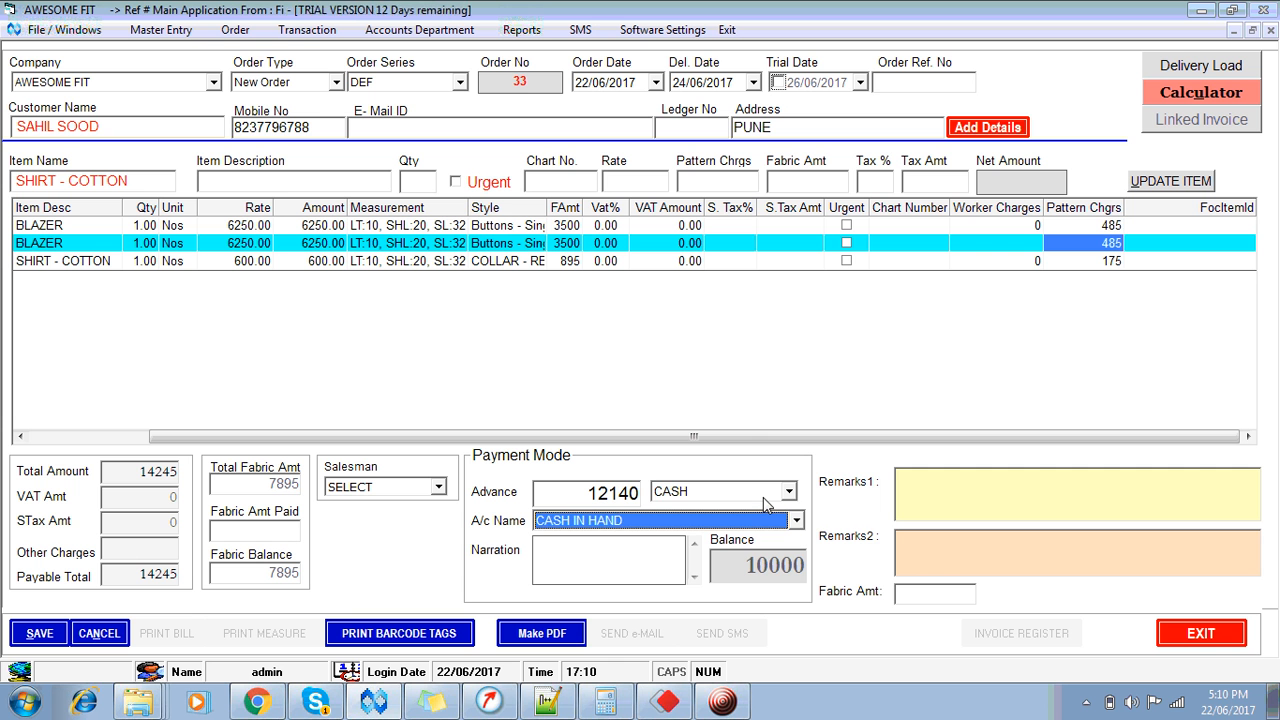
key("Return")
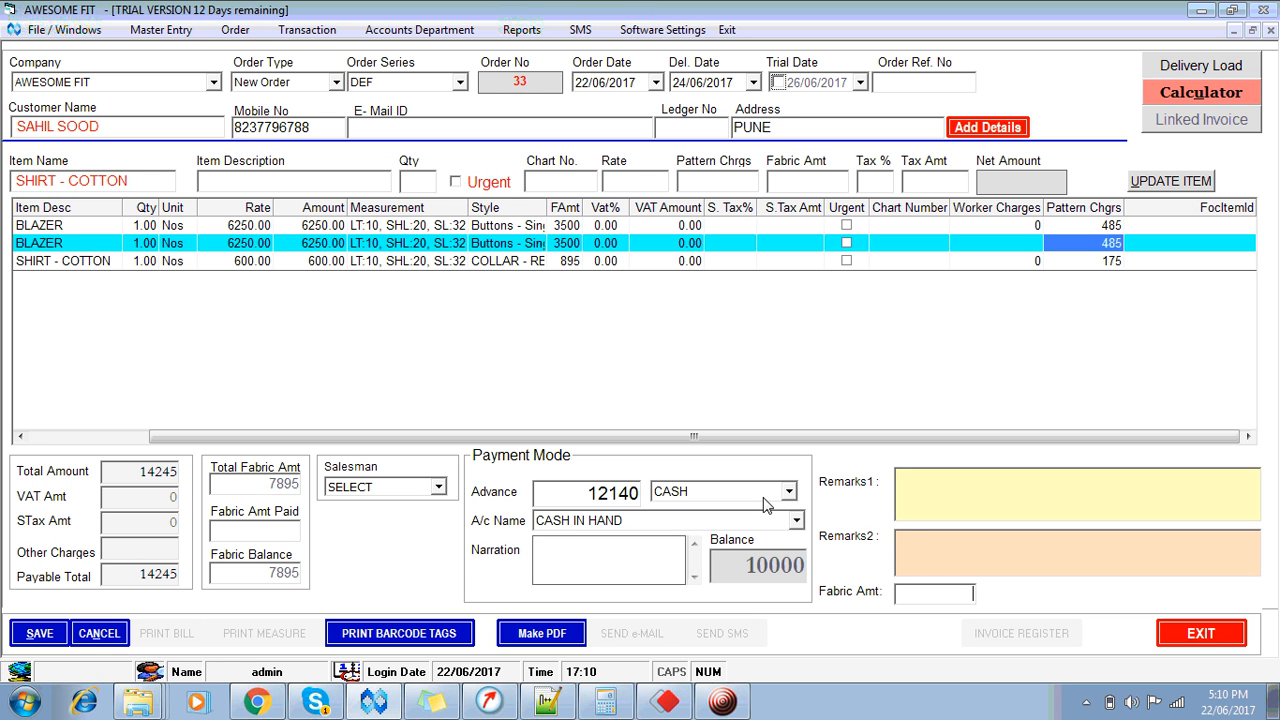
key("Return")
key("Return")
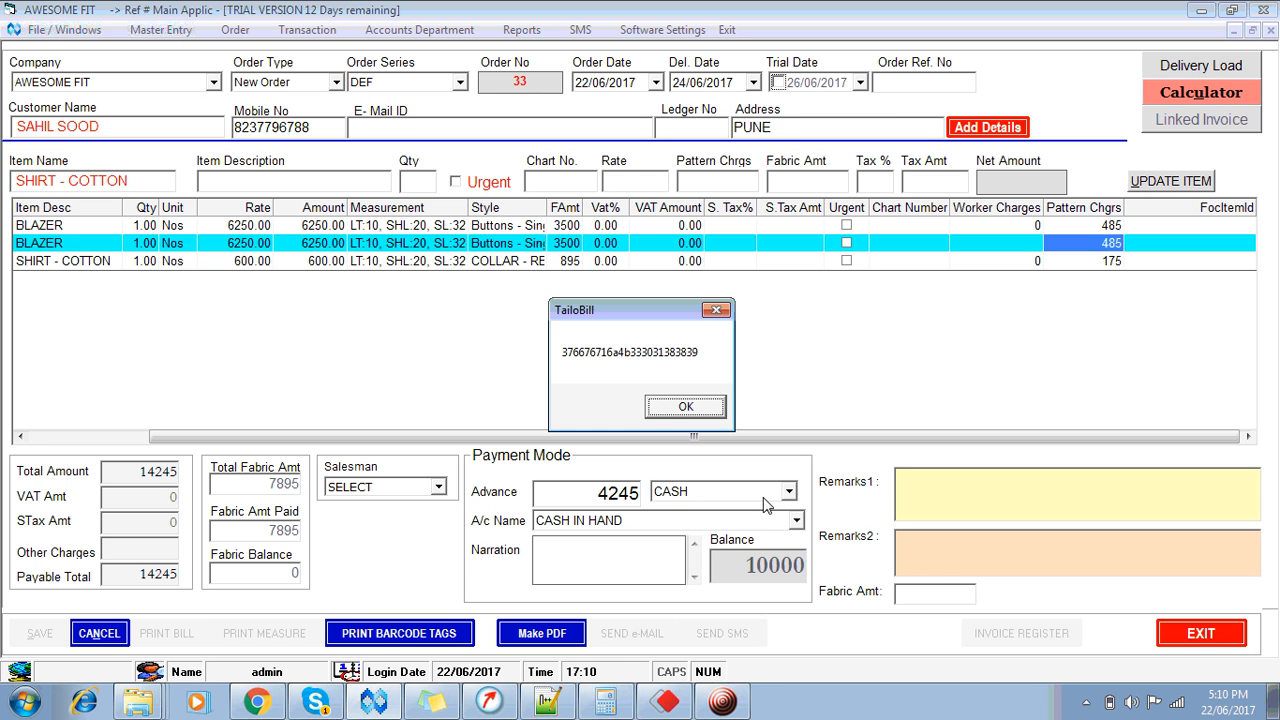
key("Return")
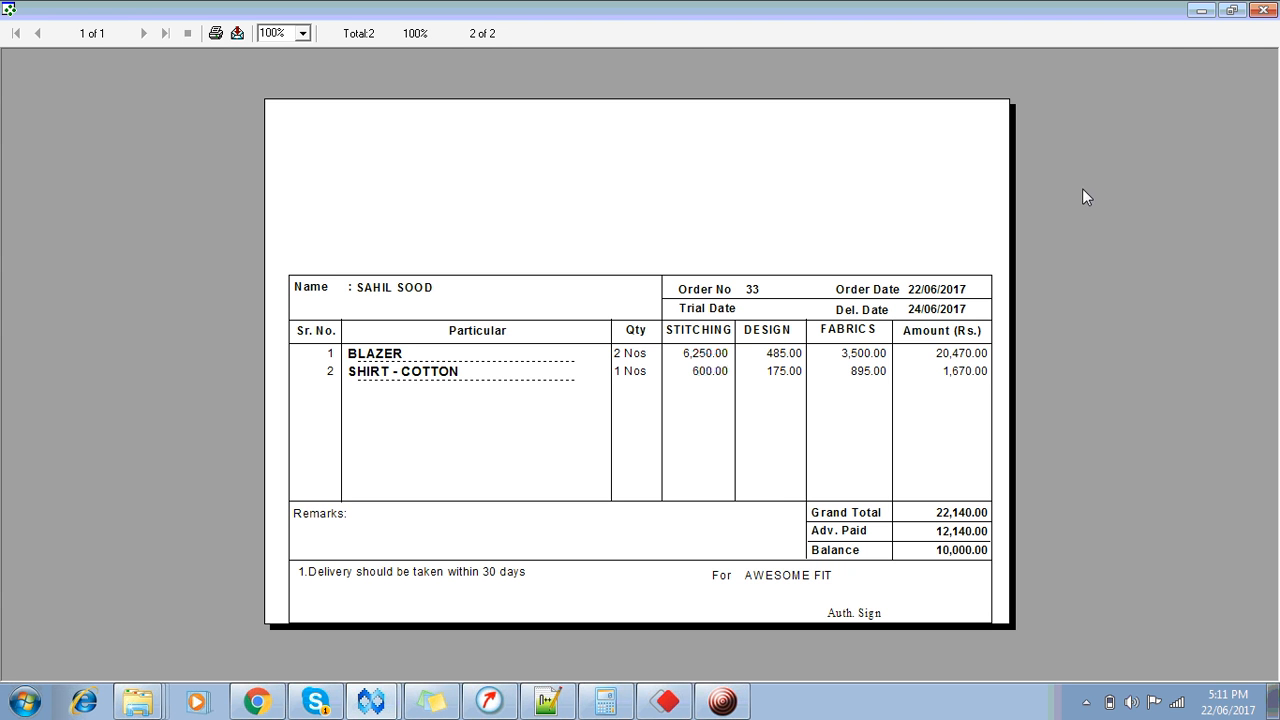
Step: Close the order 33 bill preview showing grand total 22,140 and balance 10,000
left_click(1262, 10)
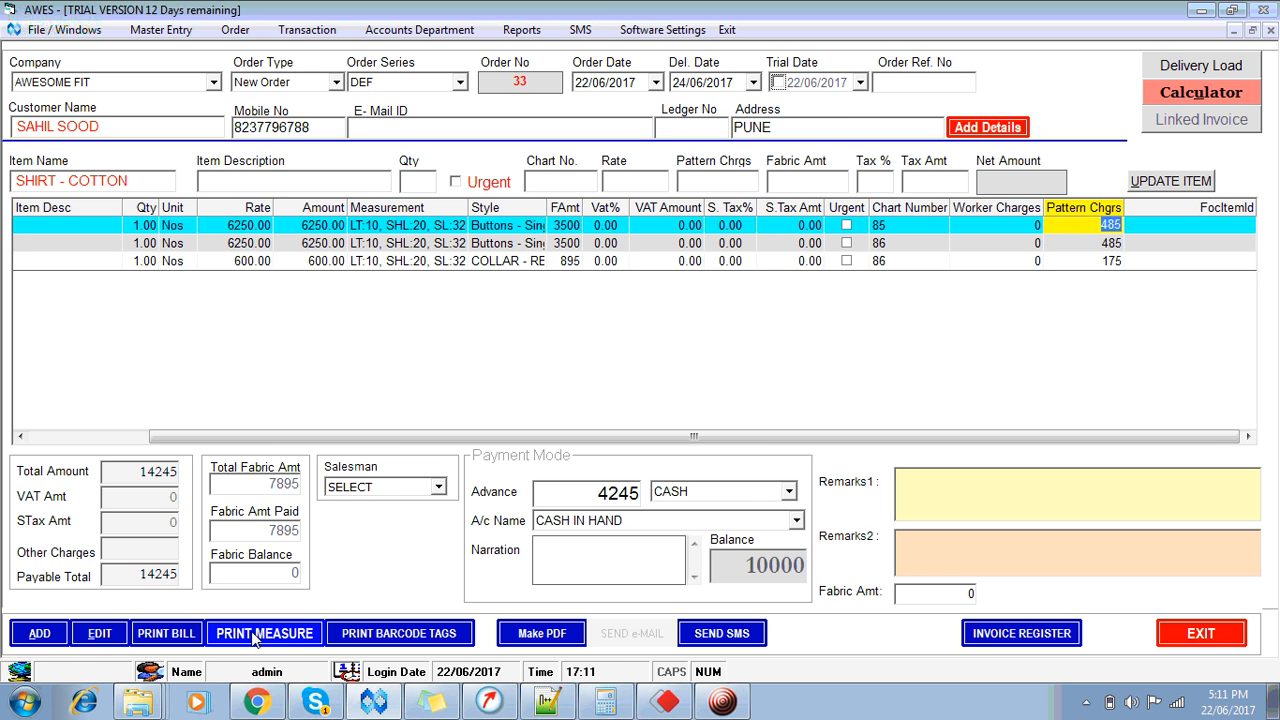
Step: Preview order 33's measurement slips column-wise at 150% zoom
left_click(254, 640)
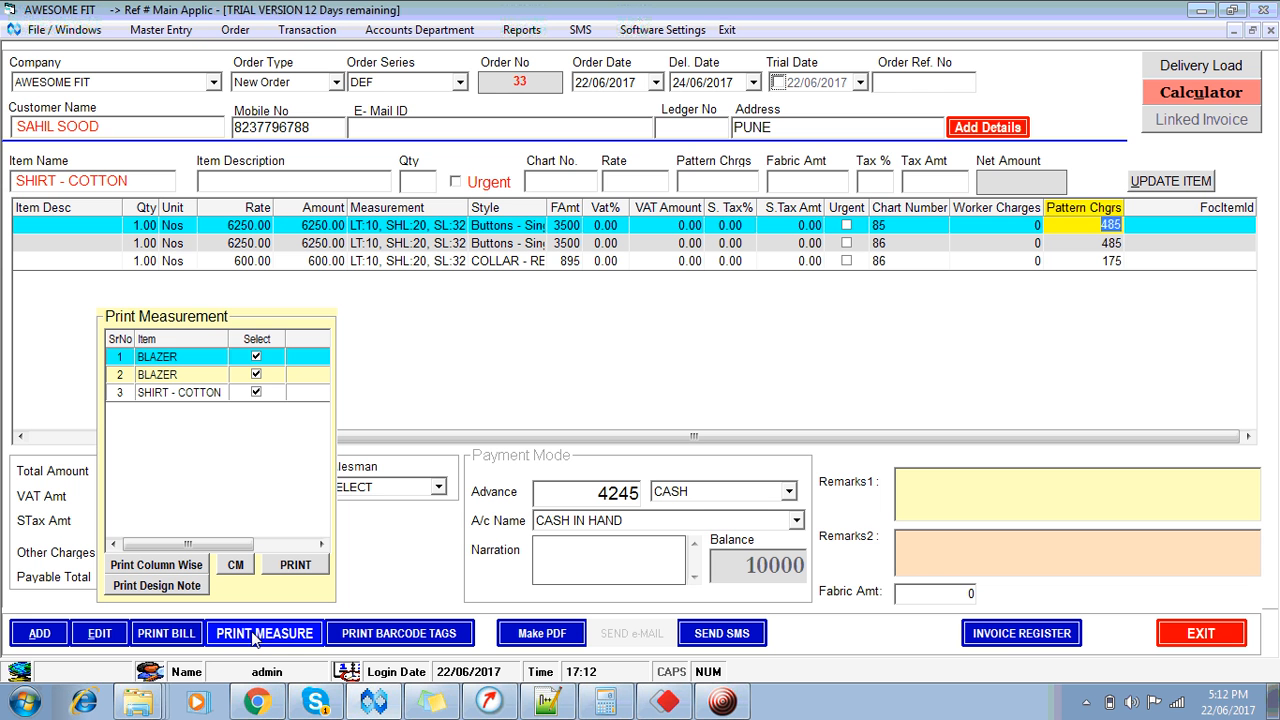
left_click(174, 566)
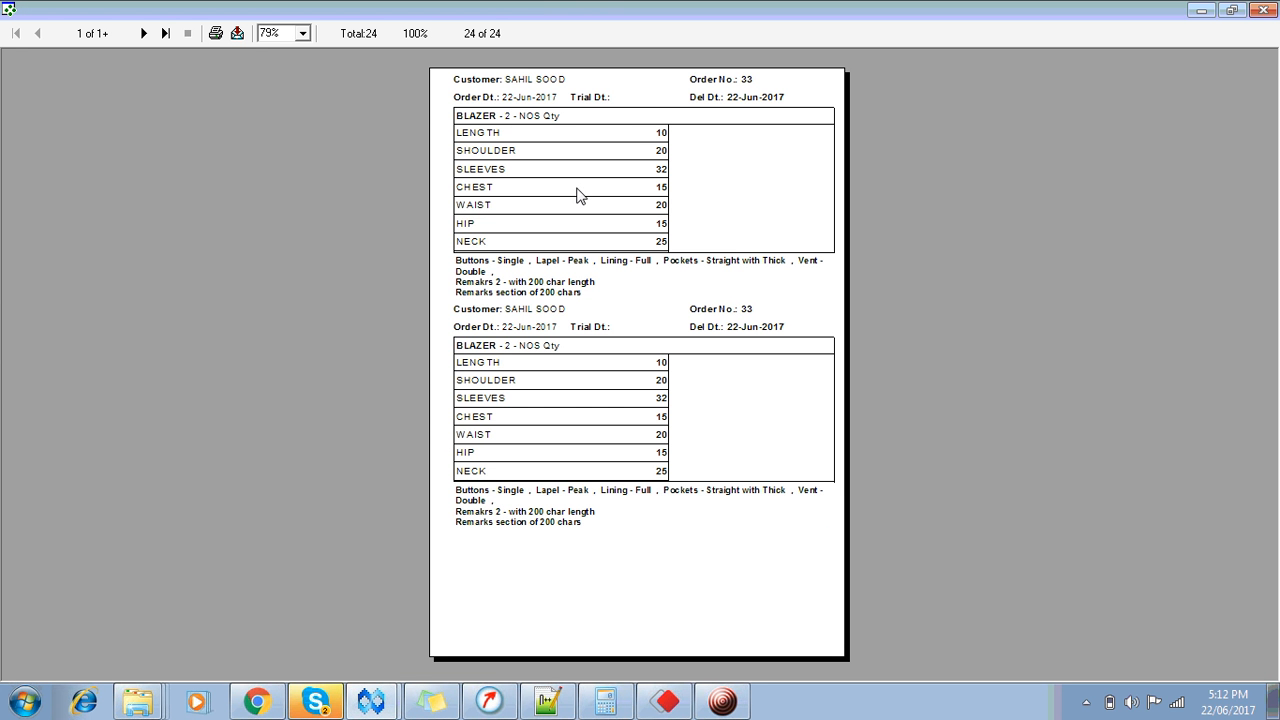
left_click(302, 36)
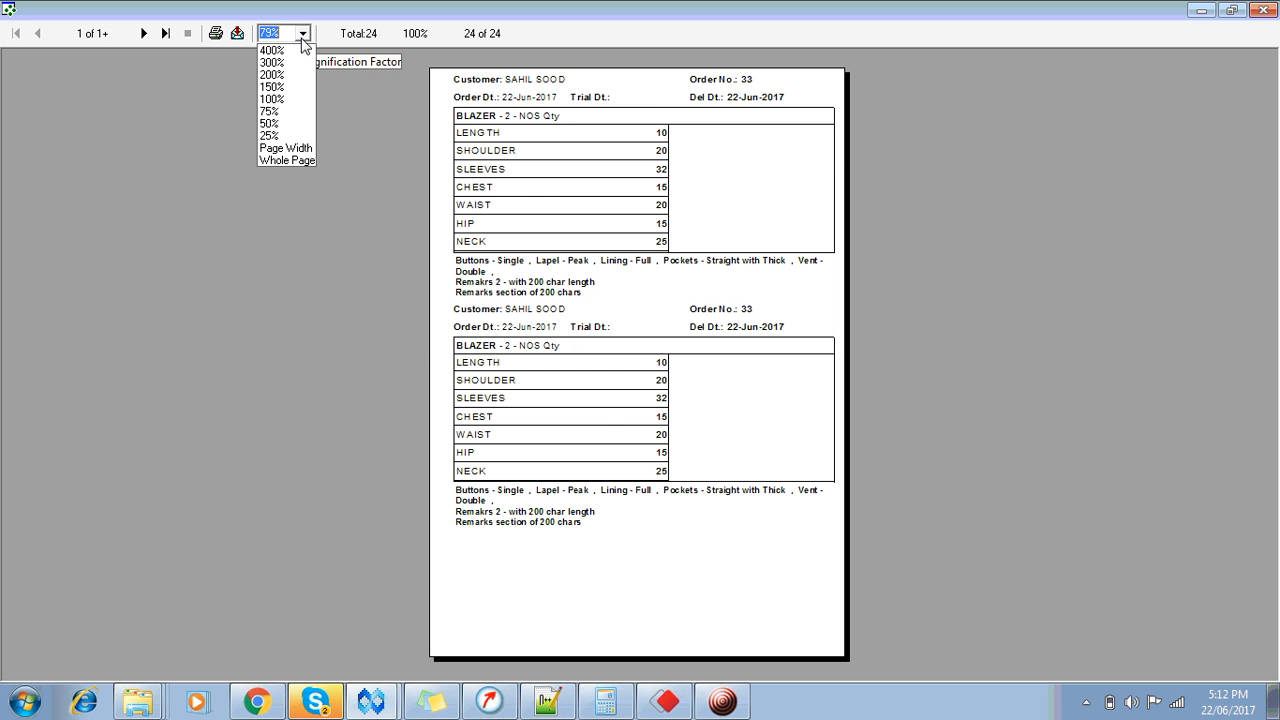
left_click(289, 89)
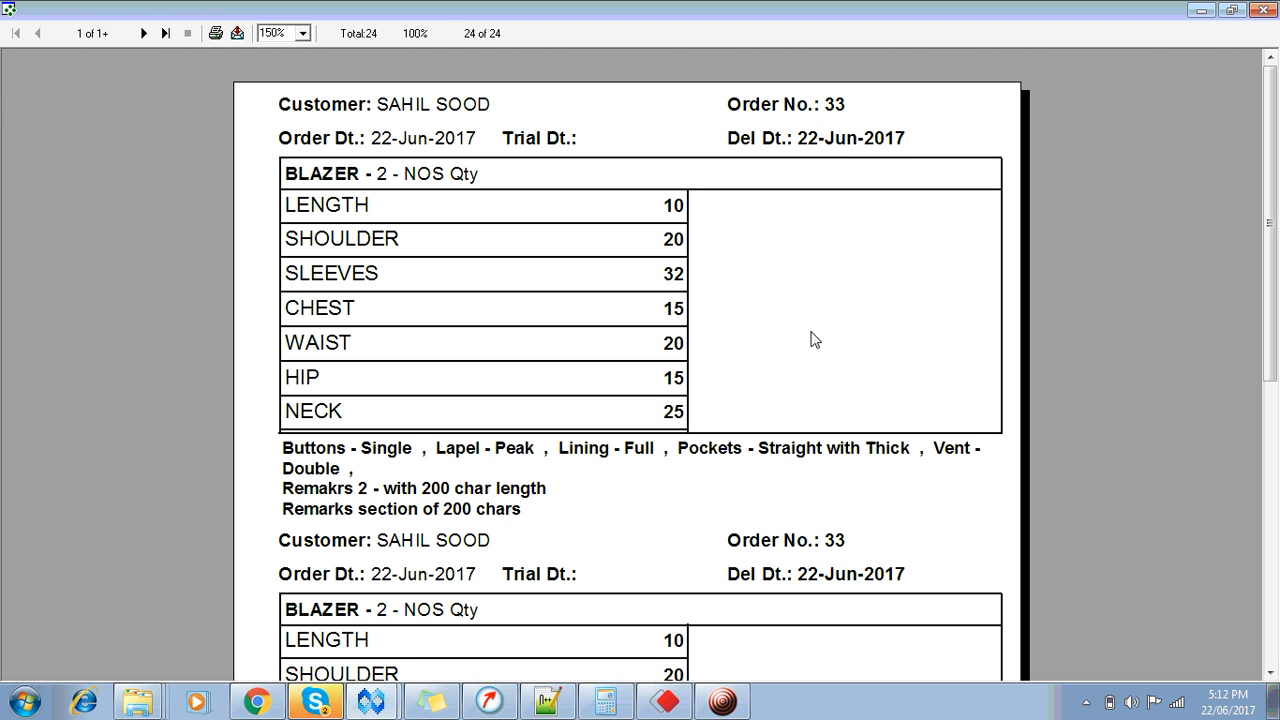
left_click(722, 701)
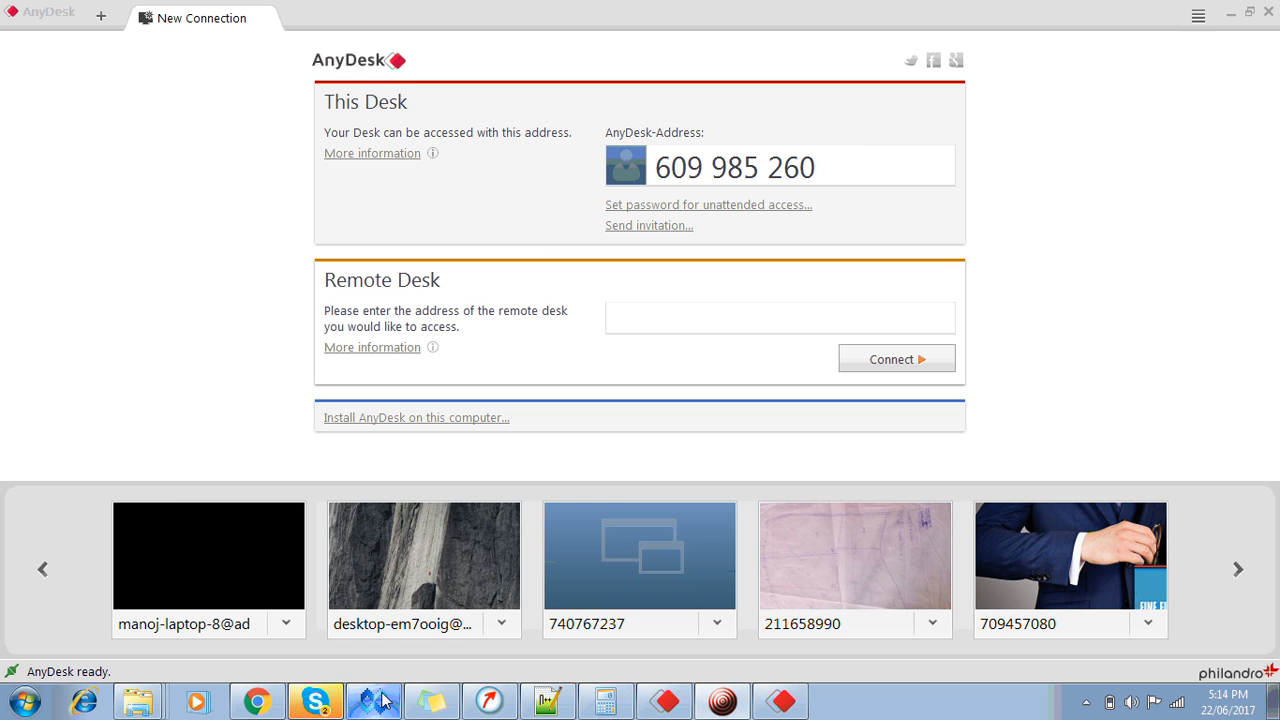
Step: Switch from AnyDesk back to the TailoBill order 33 window
left_click(381, 702)
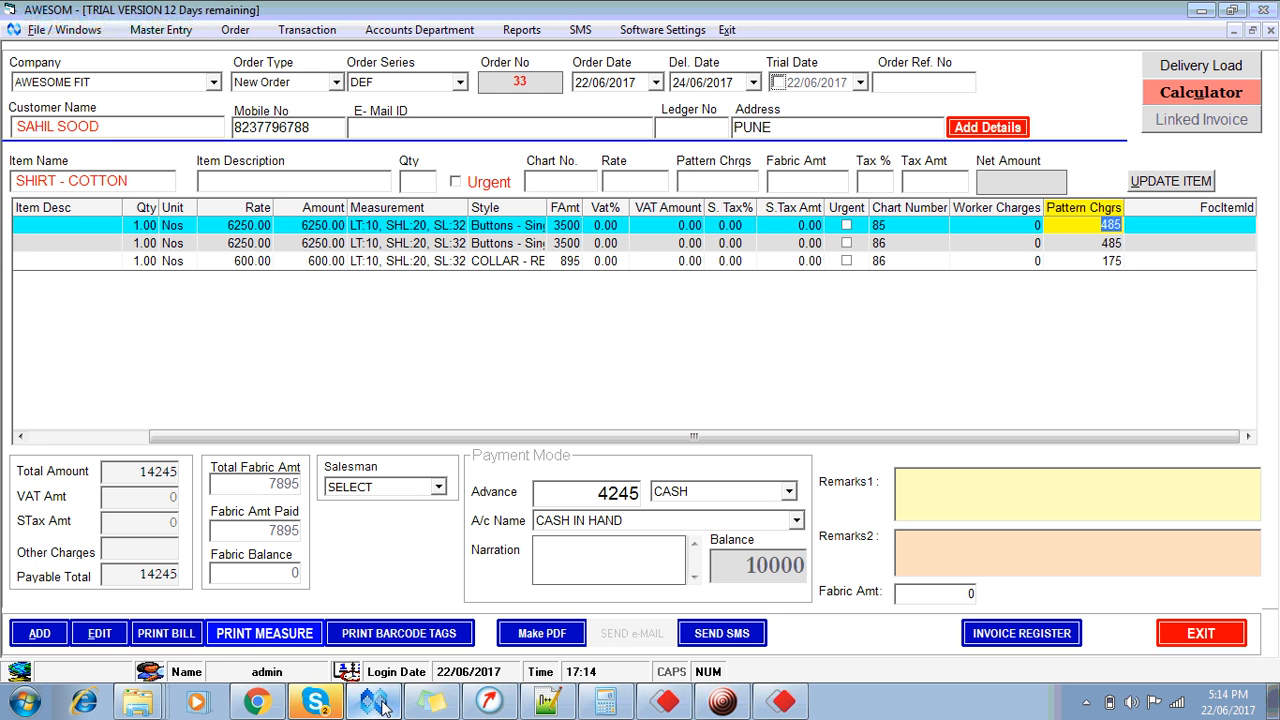
Step: Print the bill for order 33 and close the bill preview
left_click(186, 640)
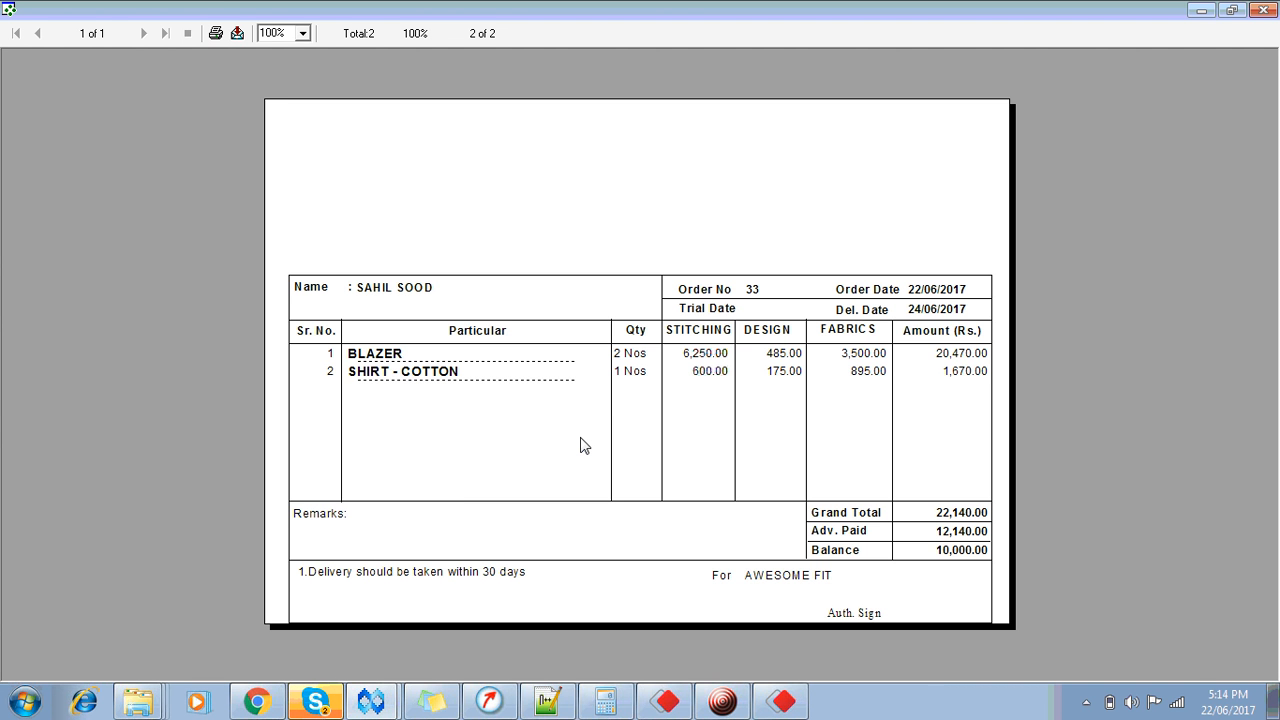
left_click(1263, 11)
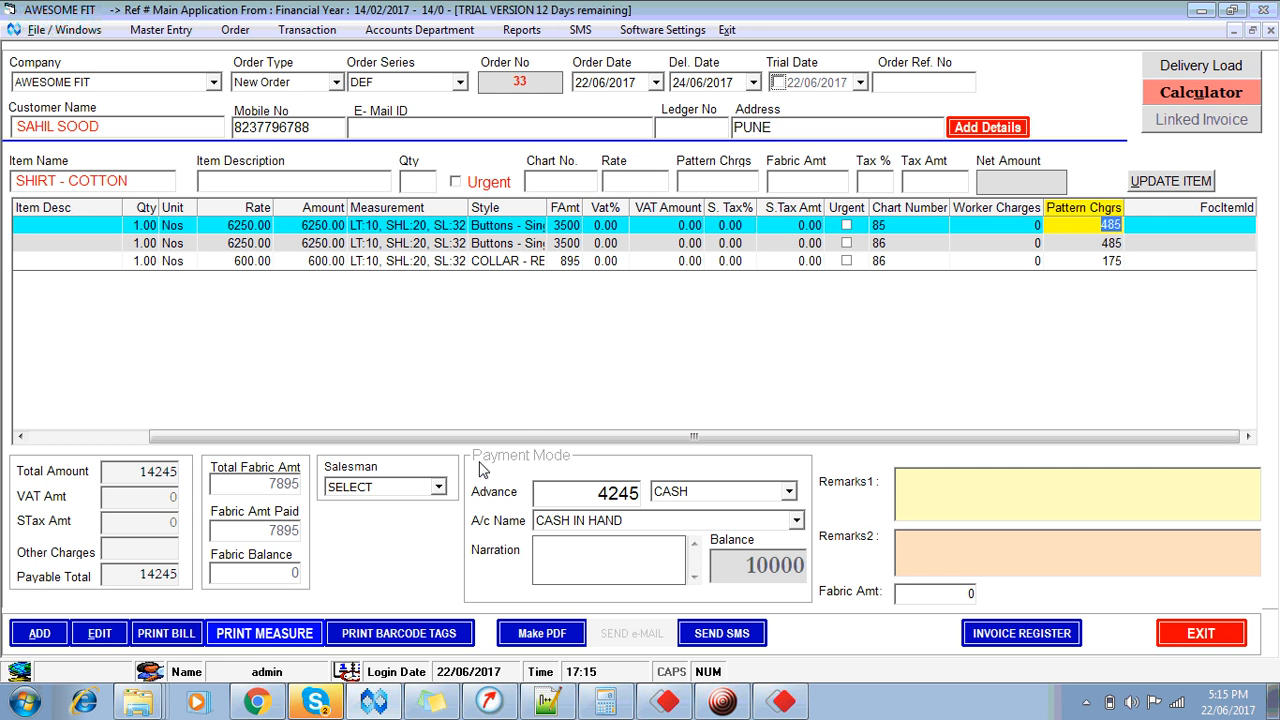
left_click(300, 634)
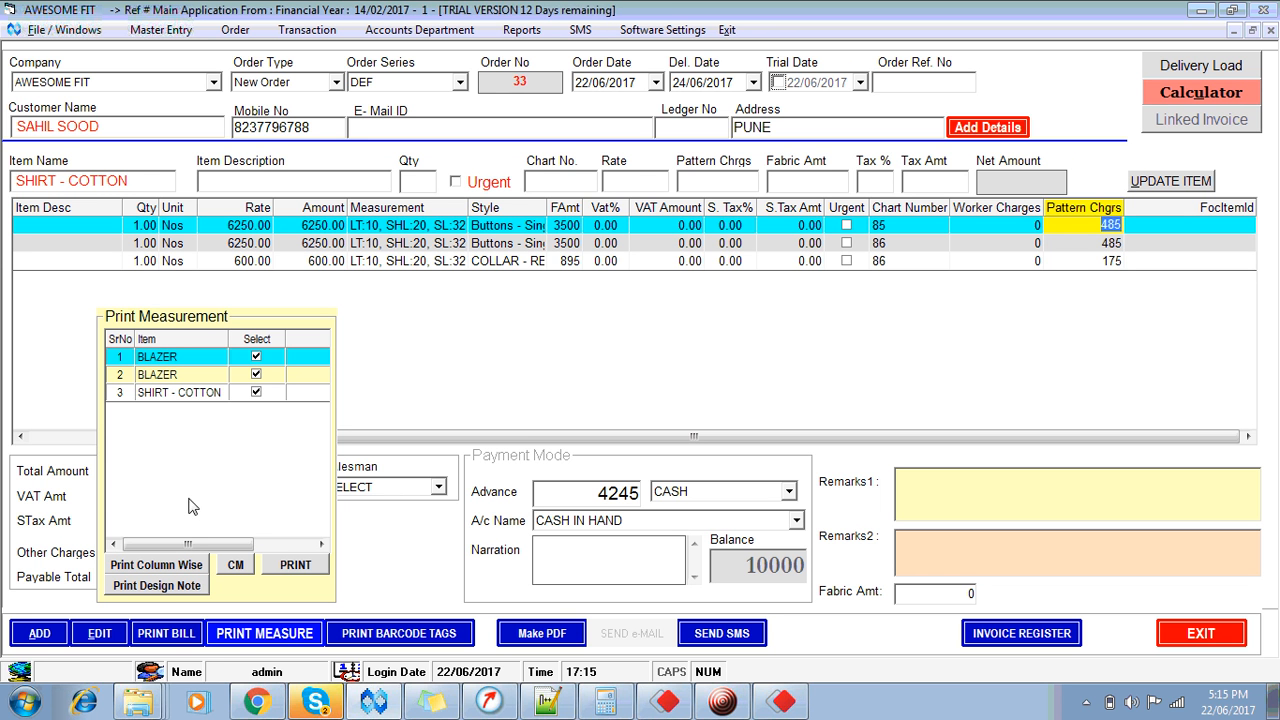
left_click(157, 566)
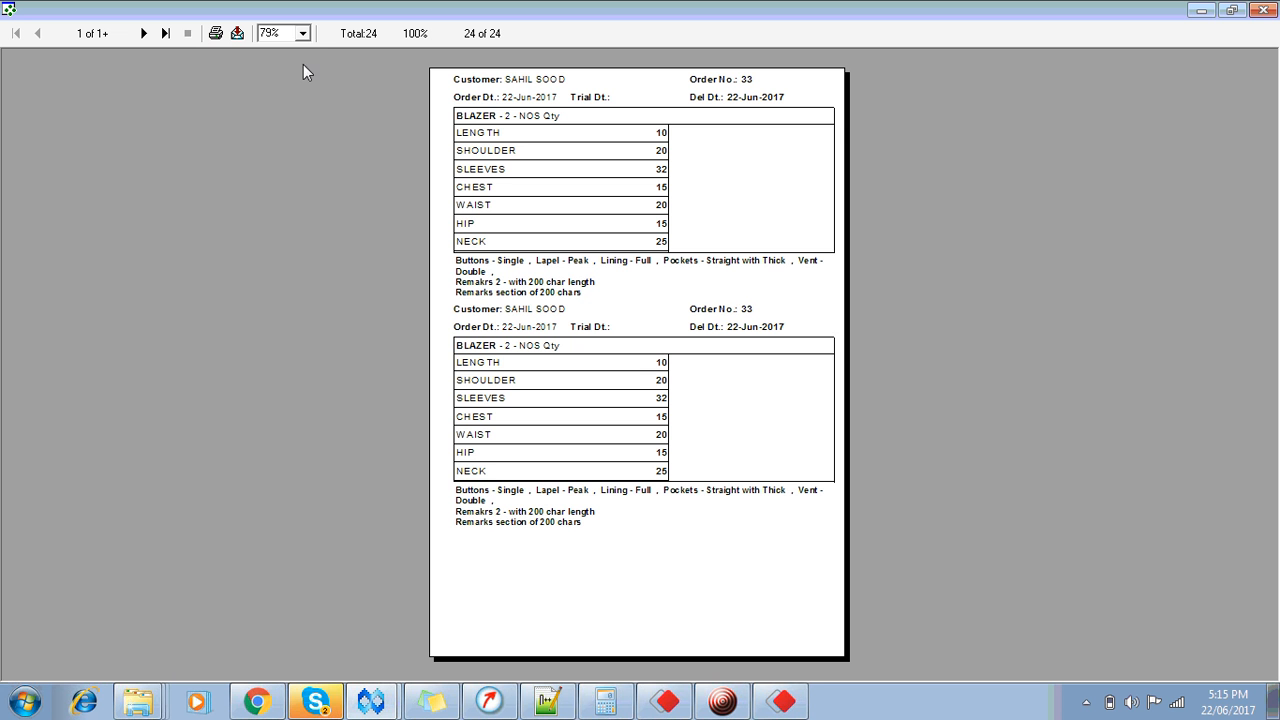
left_click(302, 33)
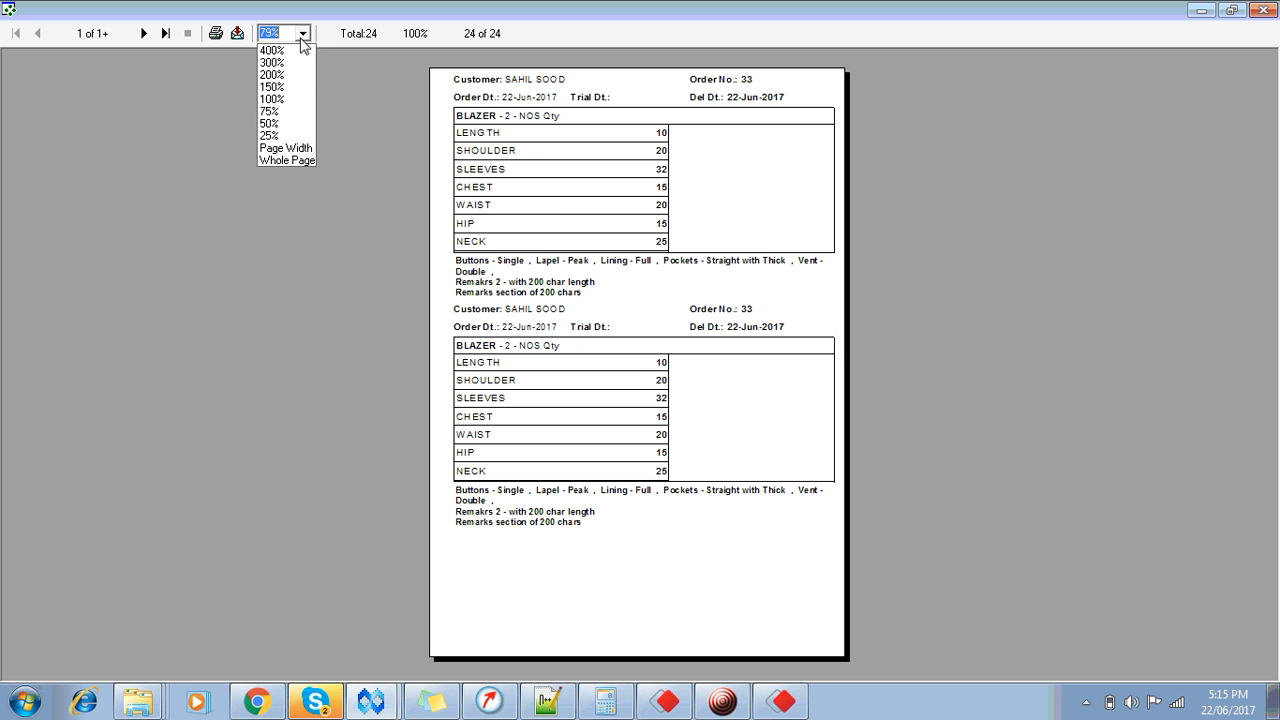
left_click(285, 88)
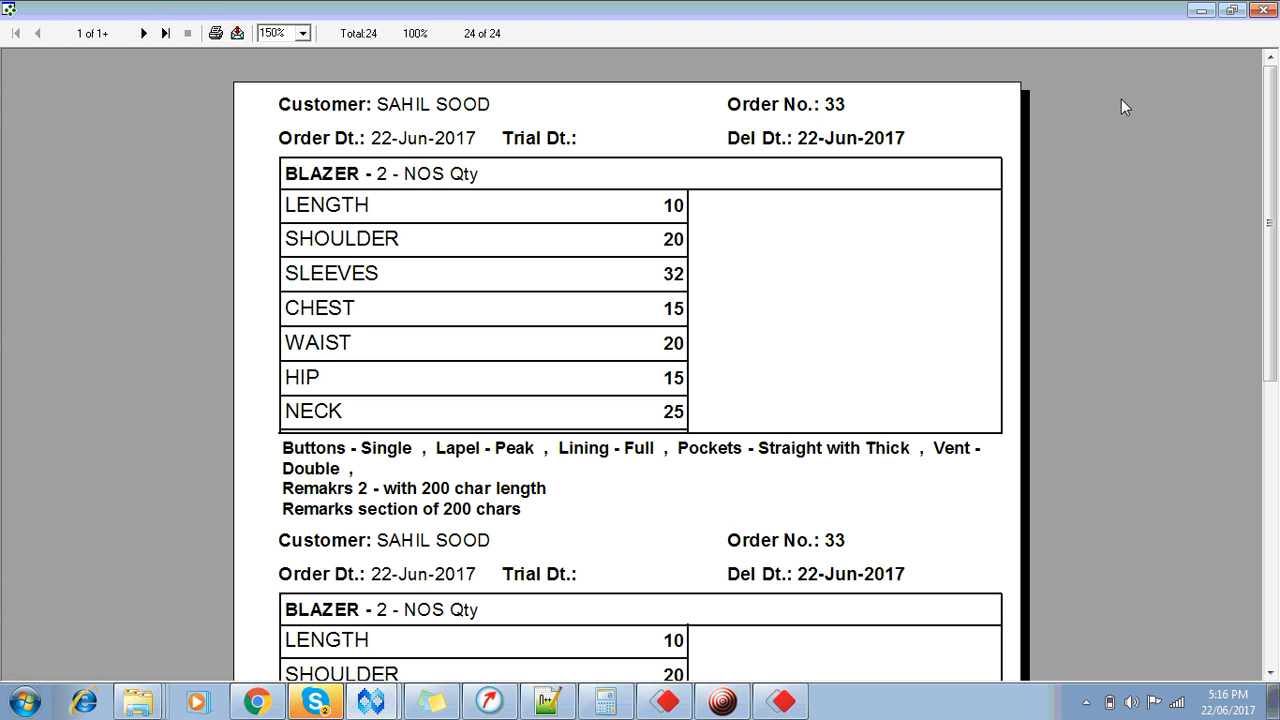
left_click(1265, 10)
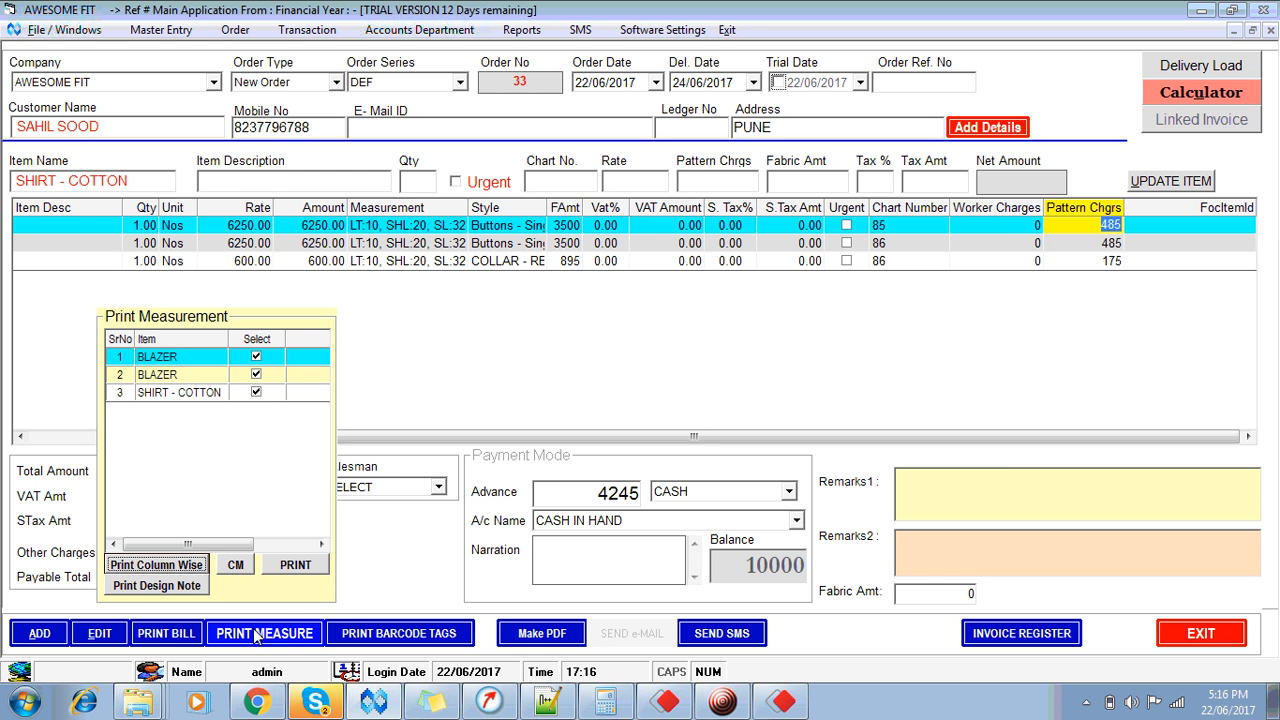
left_click(158, 586)
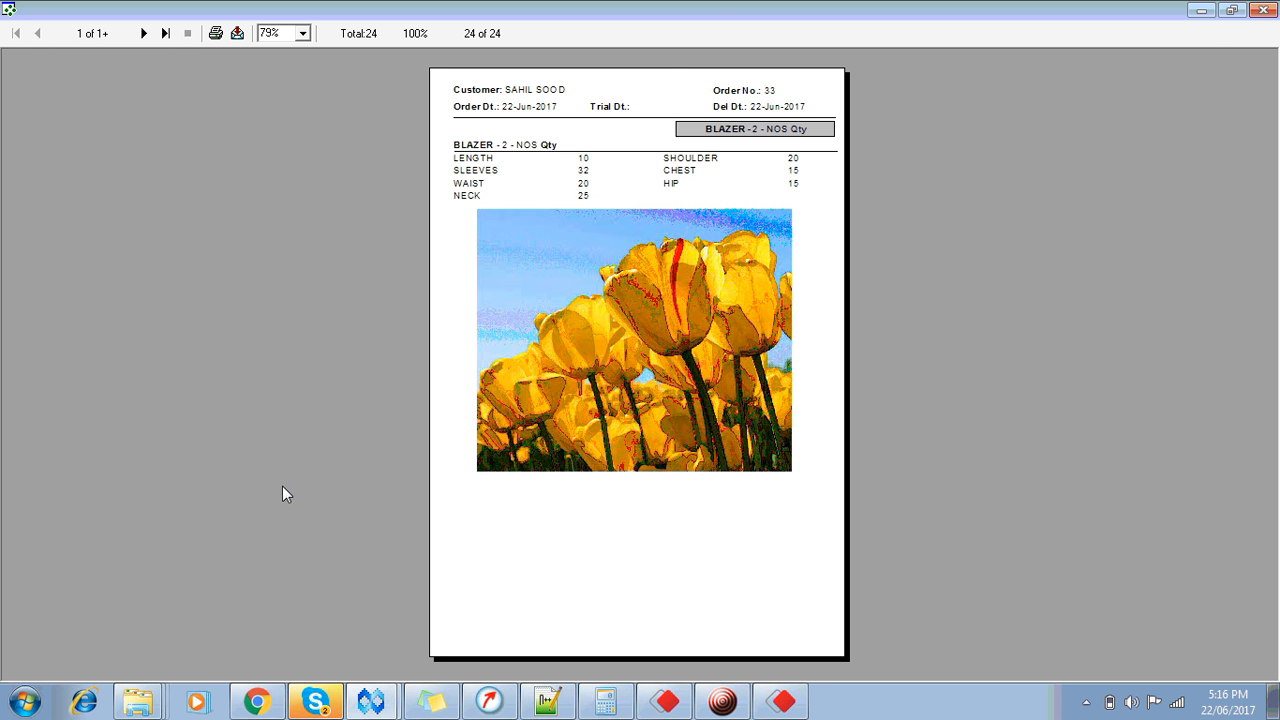
left_click(1264, 9)
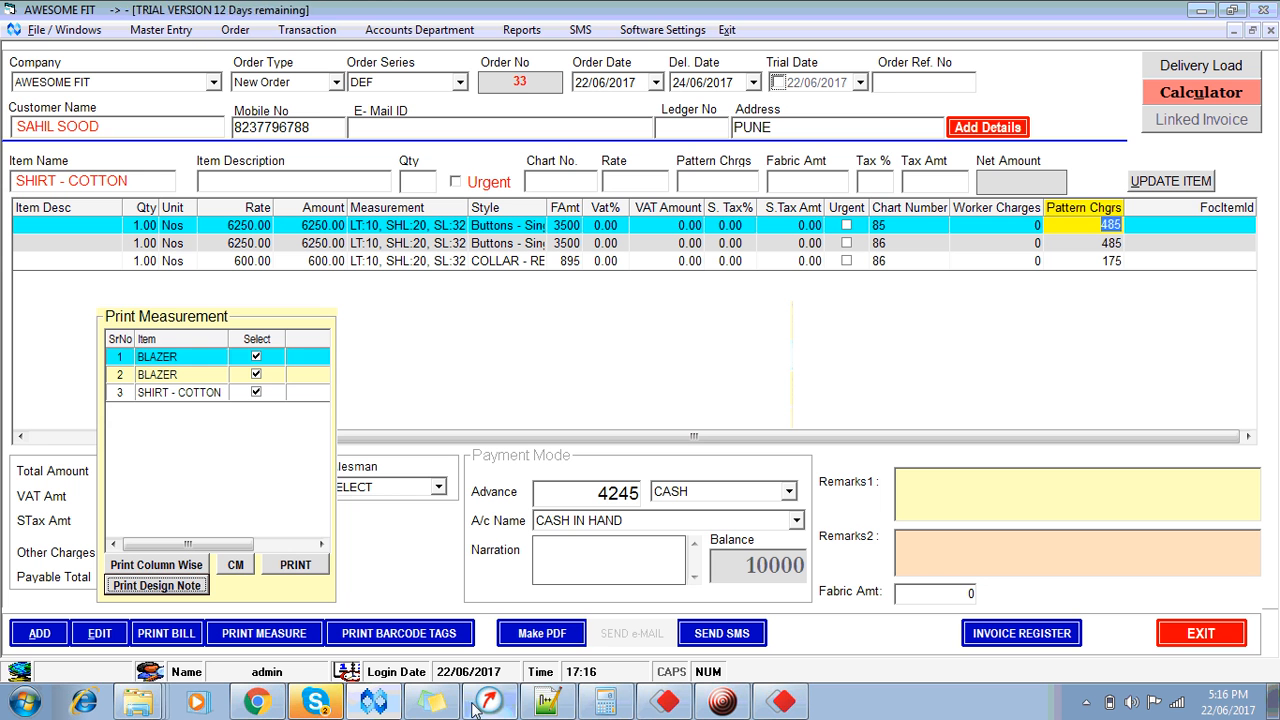
Step: Close the measurement list and review the barcode tags 1121–1123 for order 33's items
left_click(258, 638)
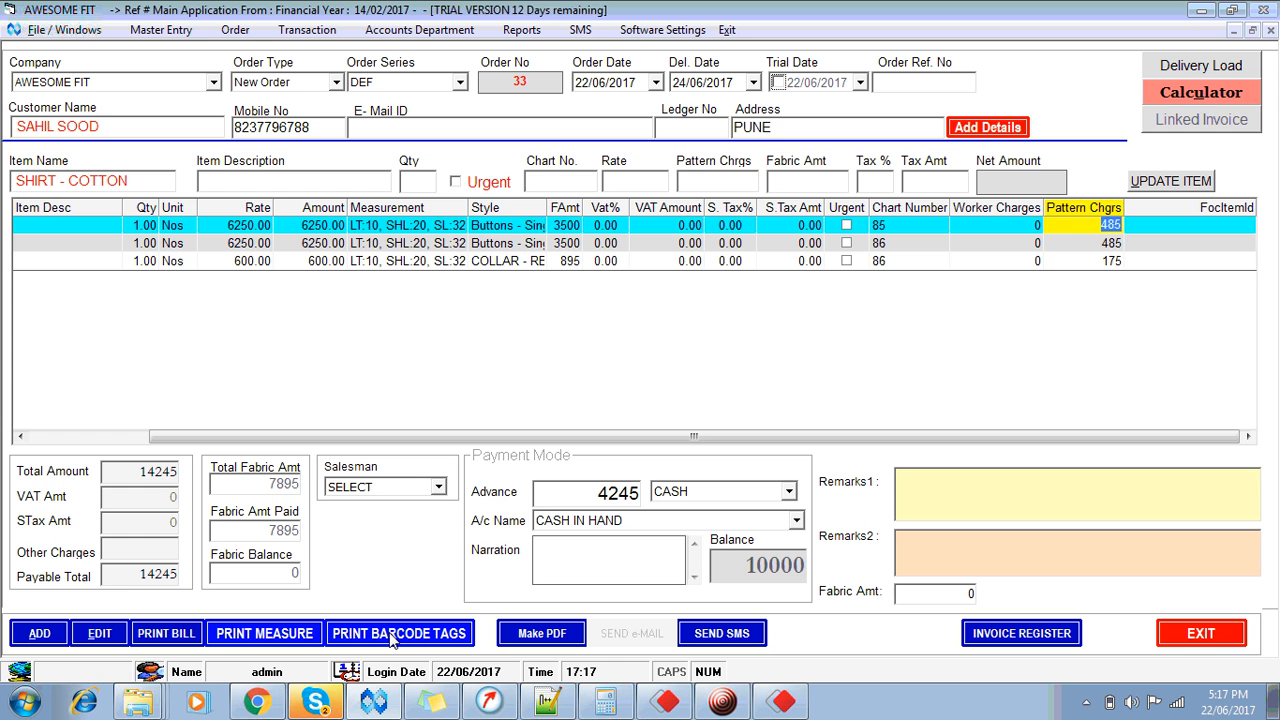
left_click(392, 637)
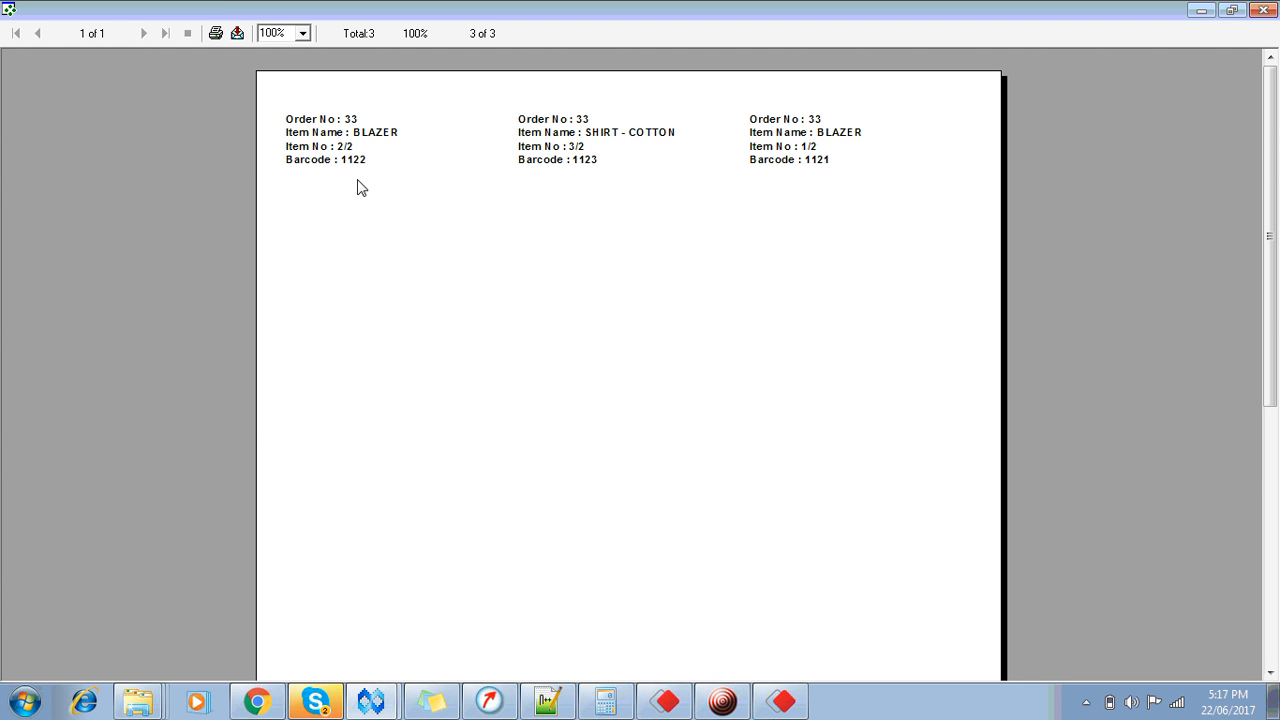
left_click(1263, 11)
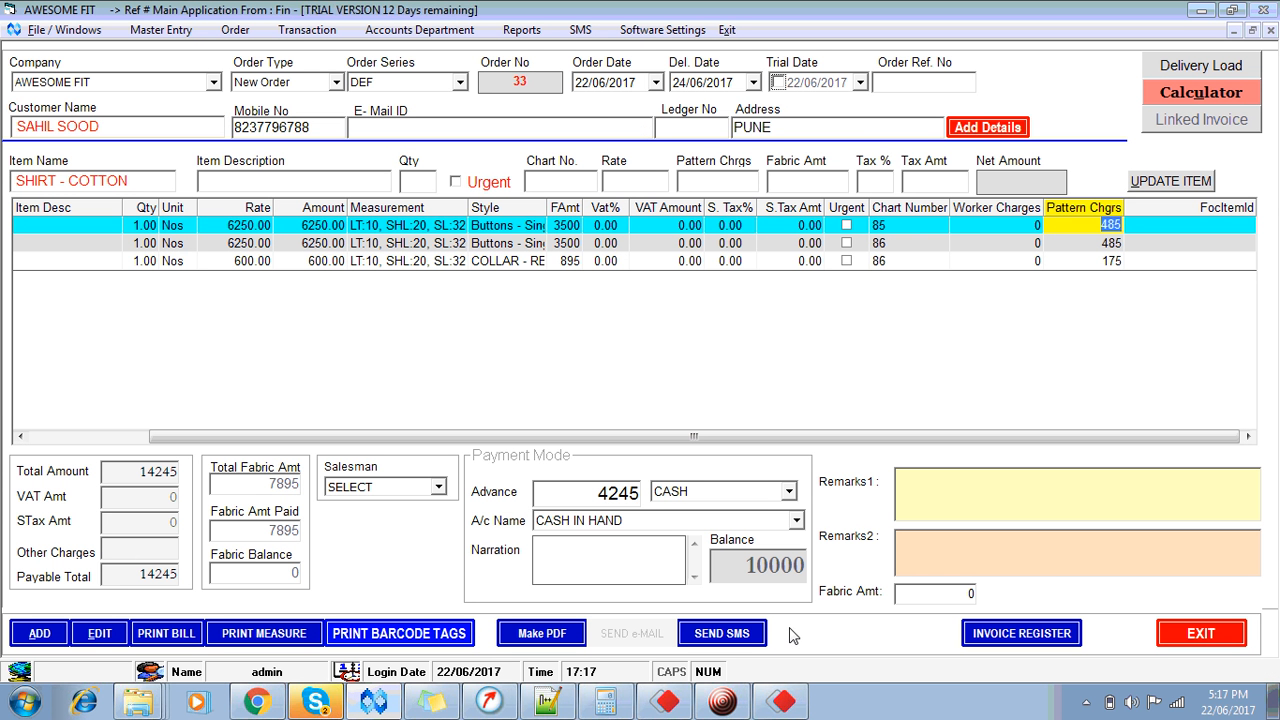
Step: Exit the order form and refresh the dashboard to show 2 orders and value 29245
left_click(1201, 633)
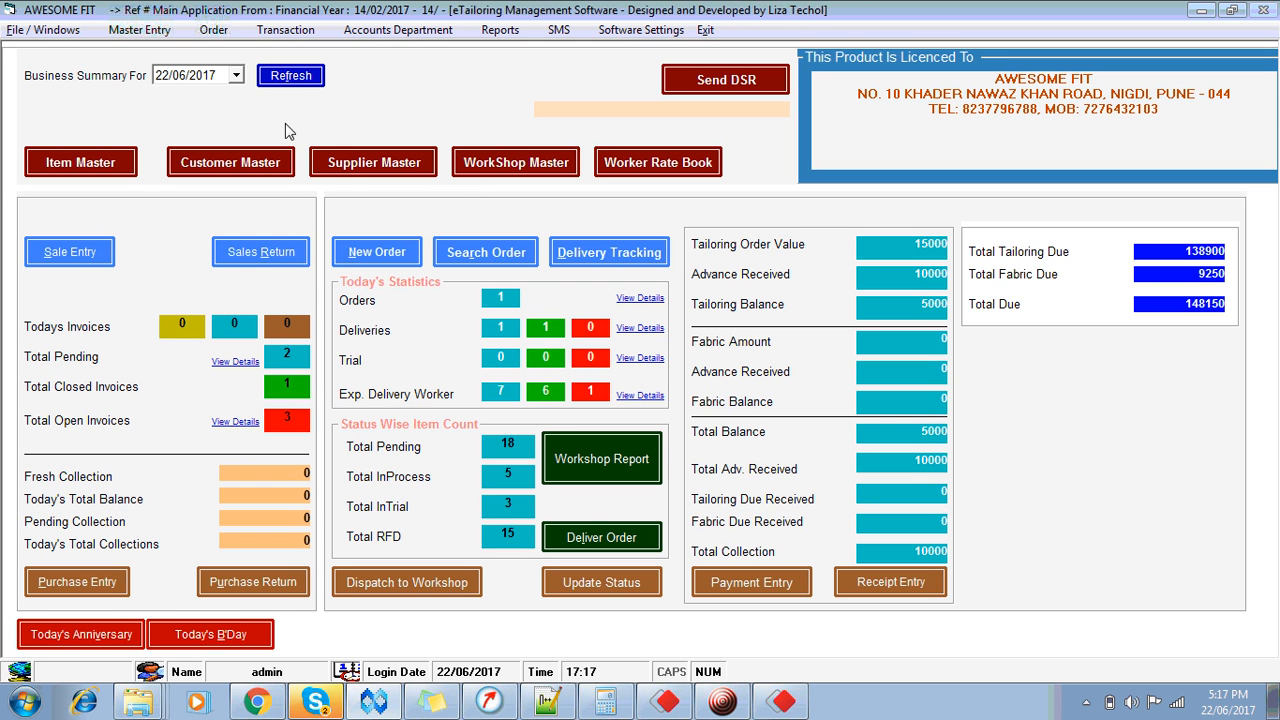
left_click(281, 76)
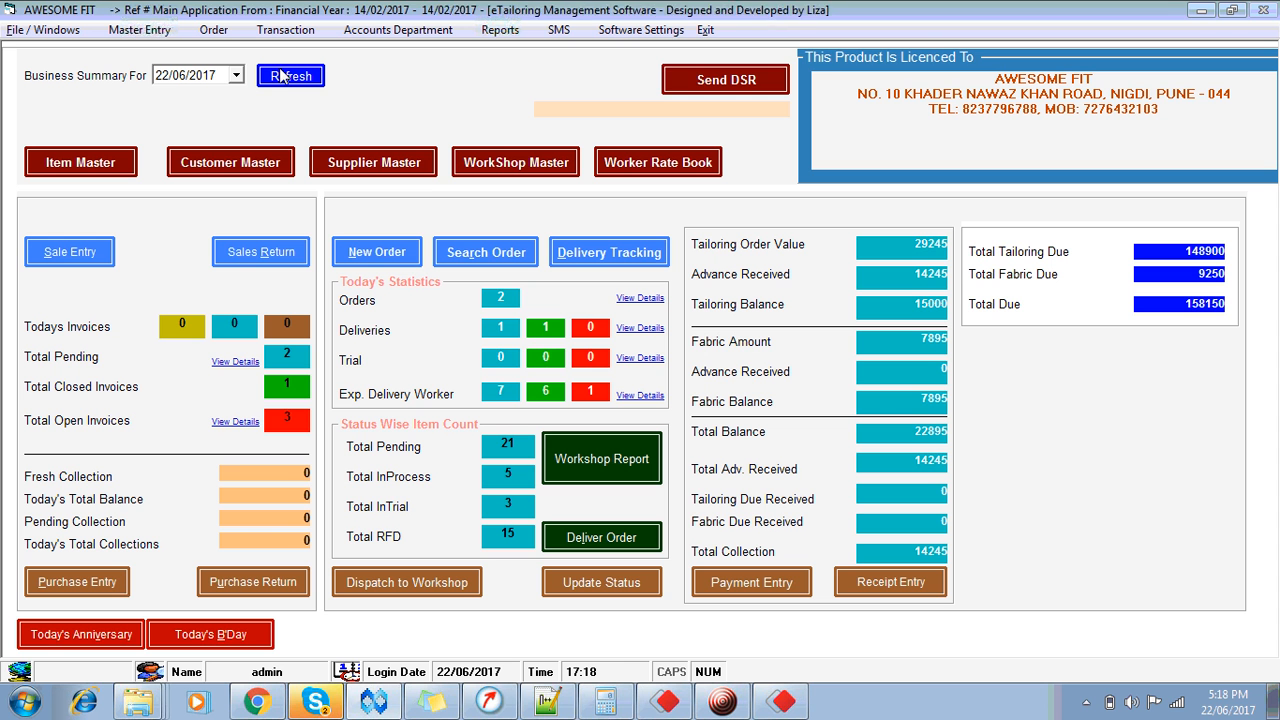
left_click(615, 33)
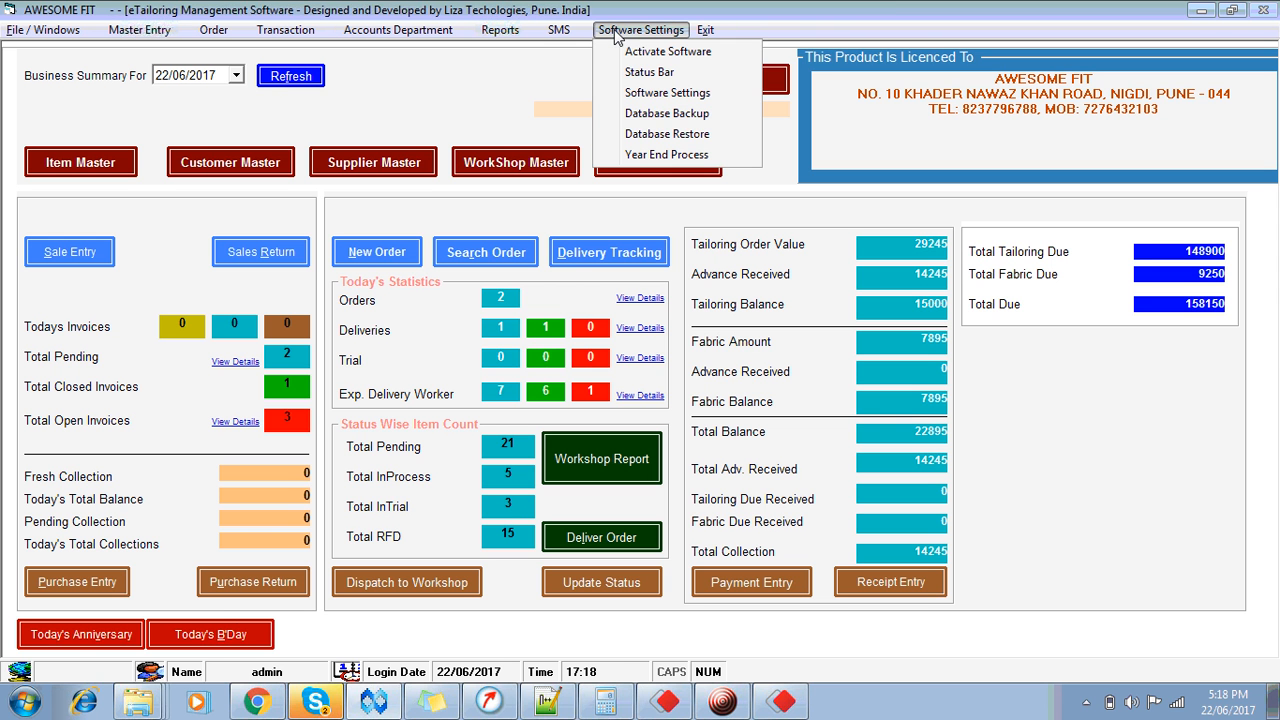
Step: Tick Activate Cutter Process in Workshop module under Tailoring settings and save
left_click(660, 105)
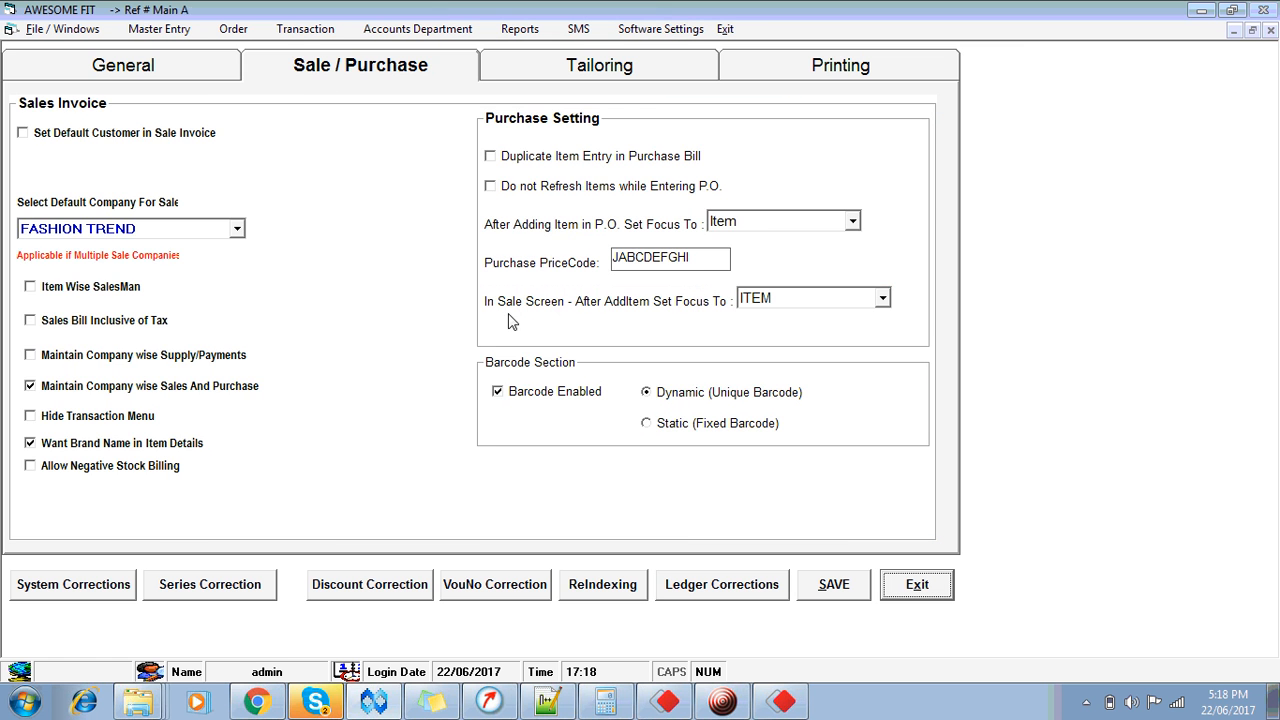
left_click(567, 74)
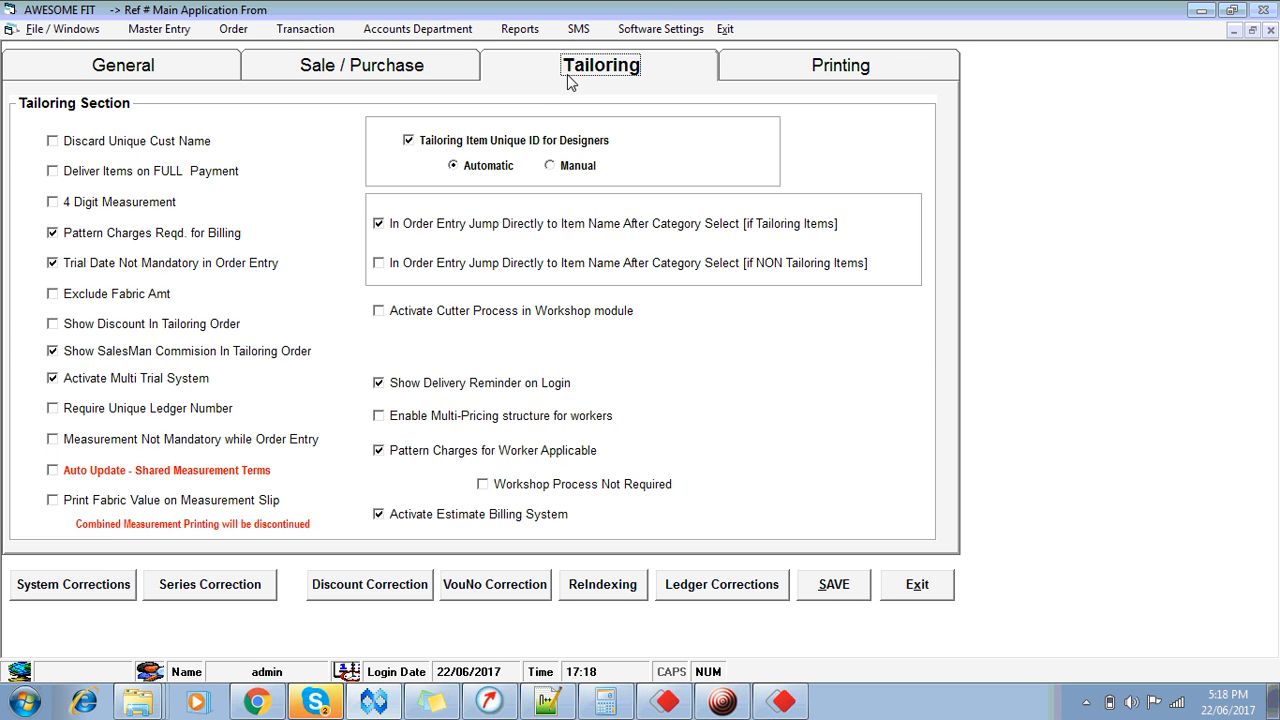
left_click(381, 313)
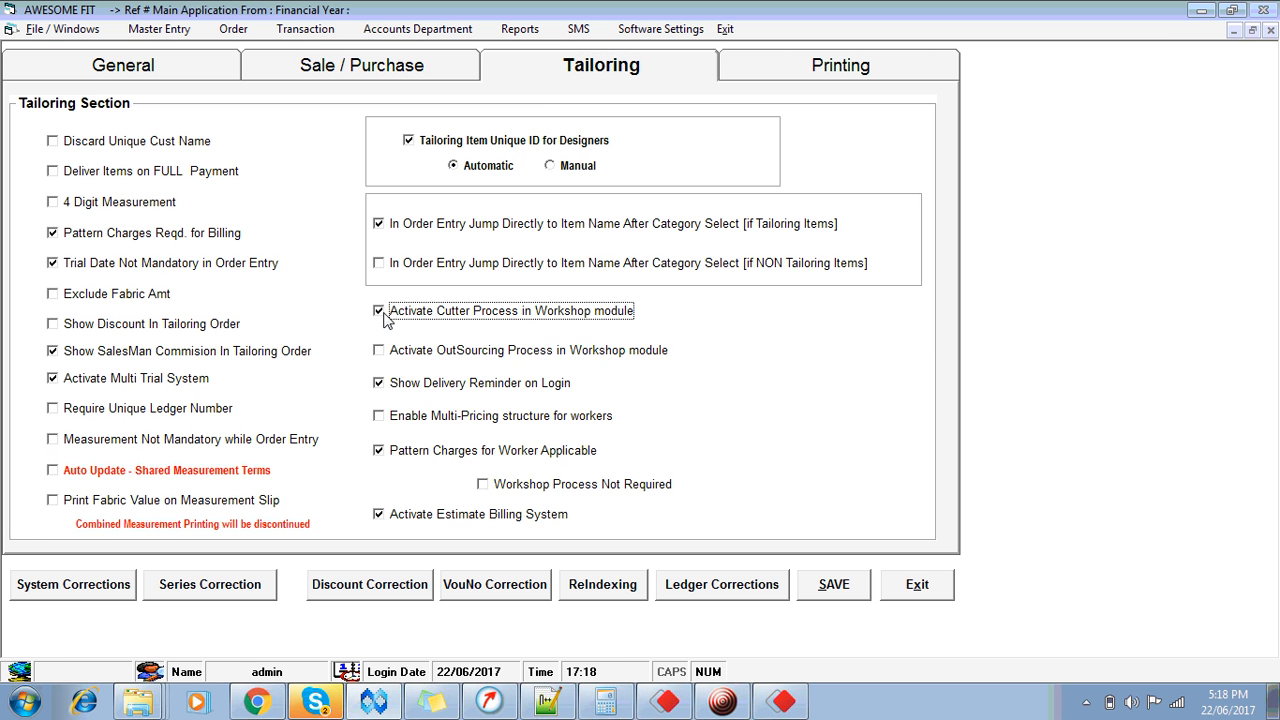
left_click(843, 596)
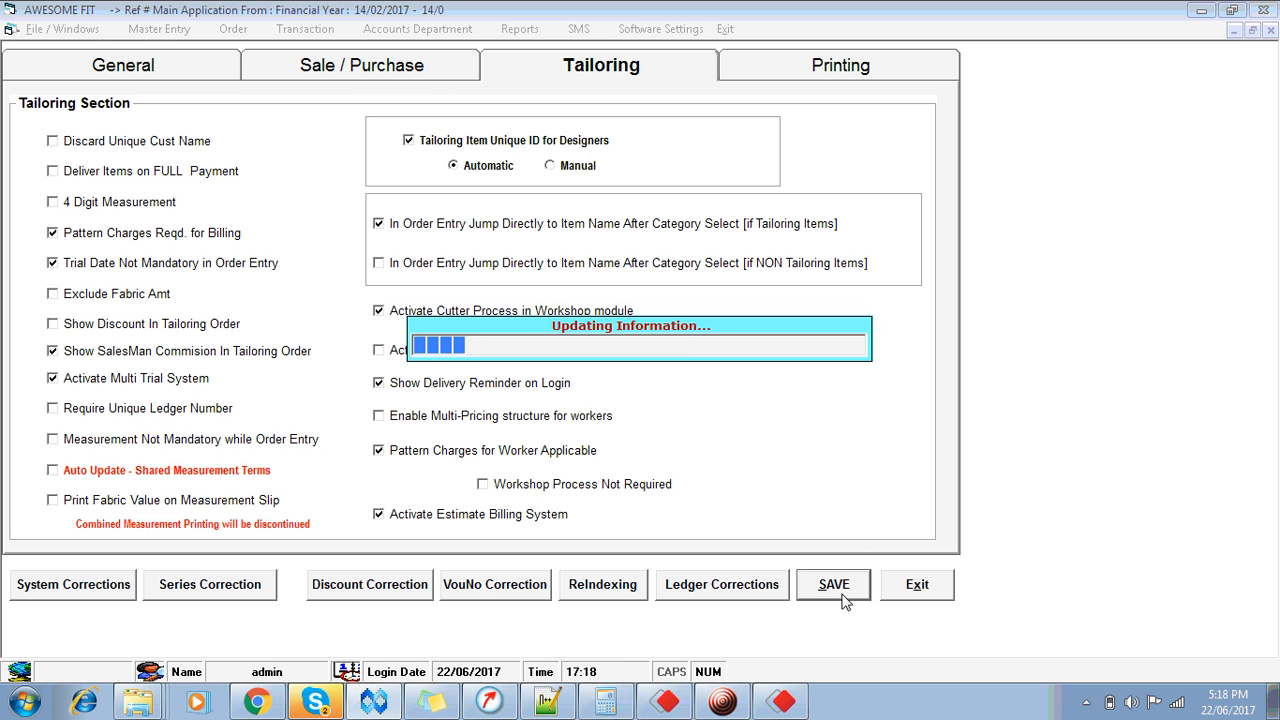
left_click(913, 603)
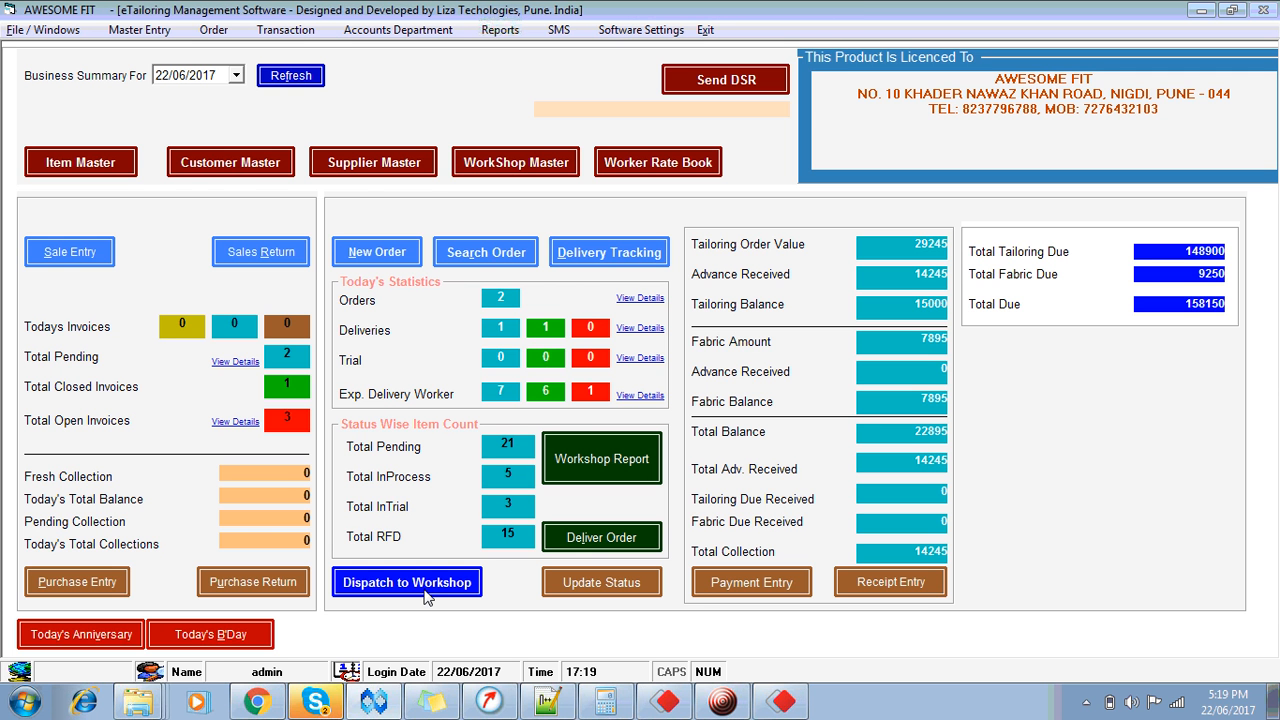
left_click(406, 582)
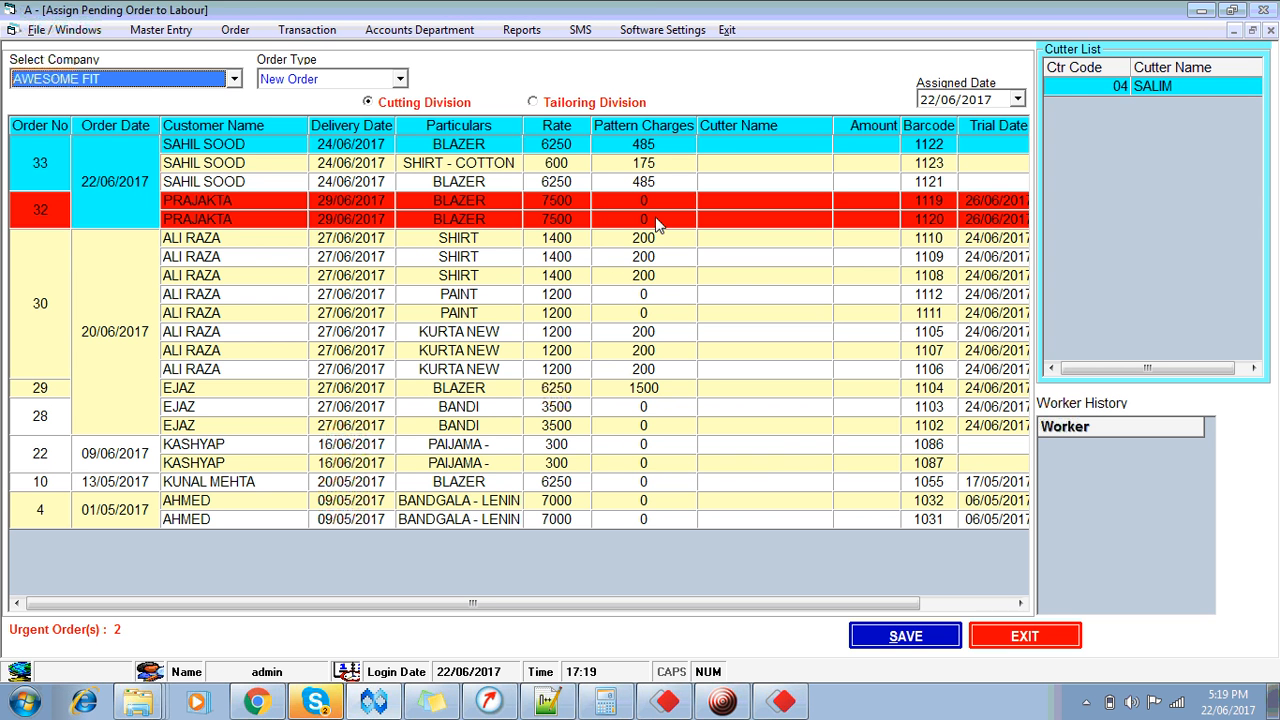
left_click(1192, 92)
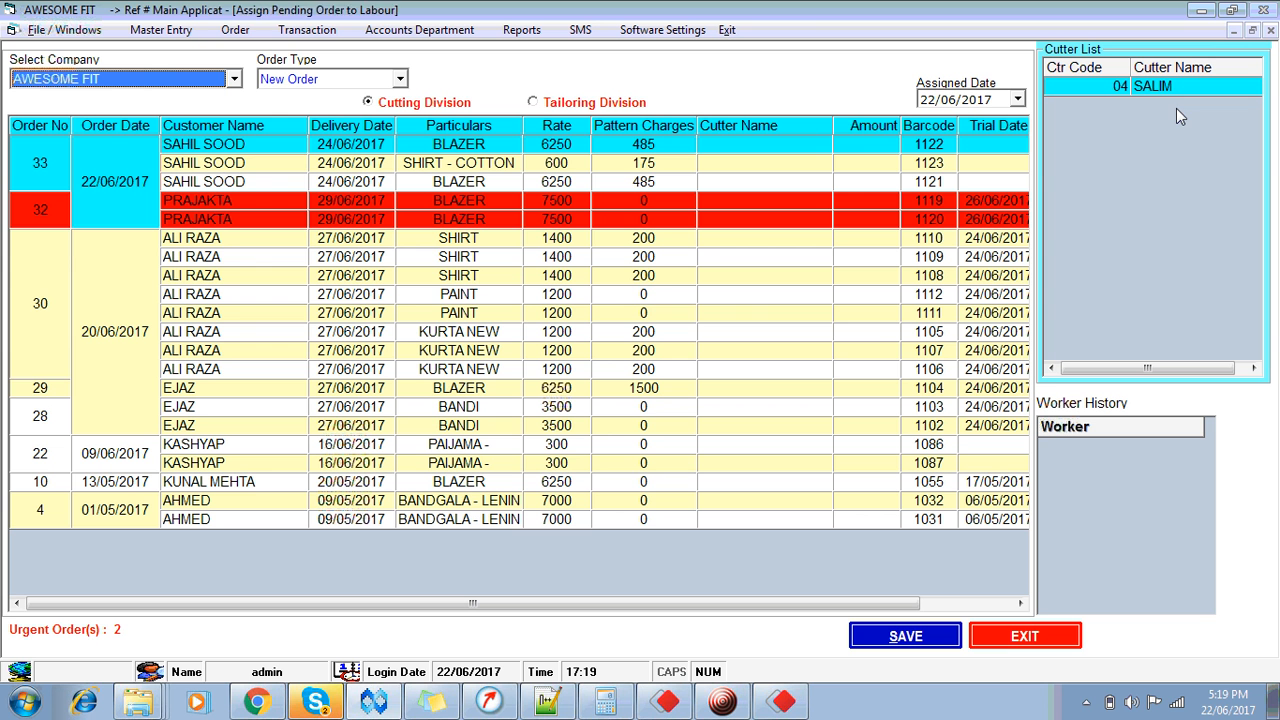
left_click(503, 144)
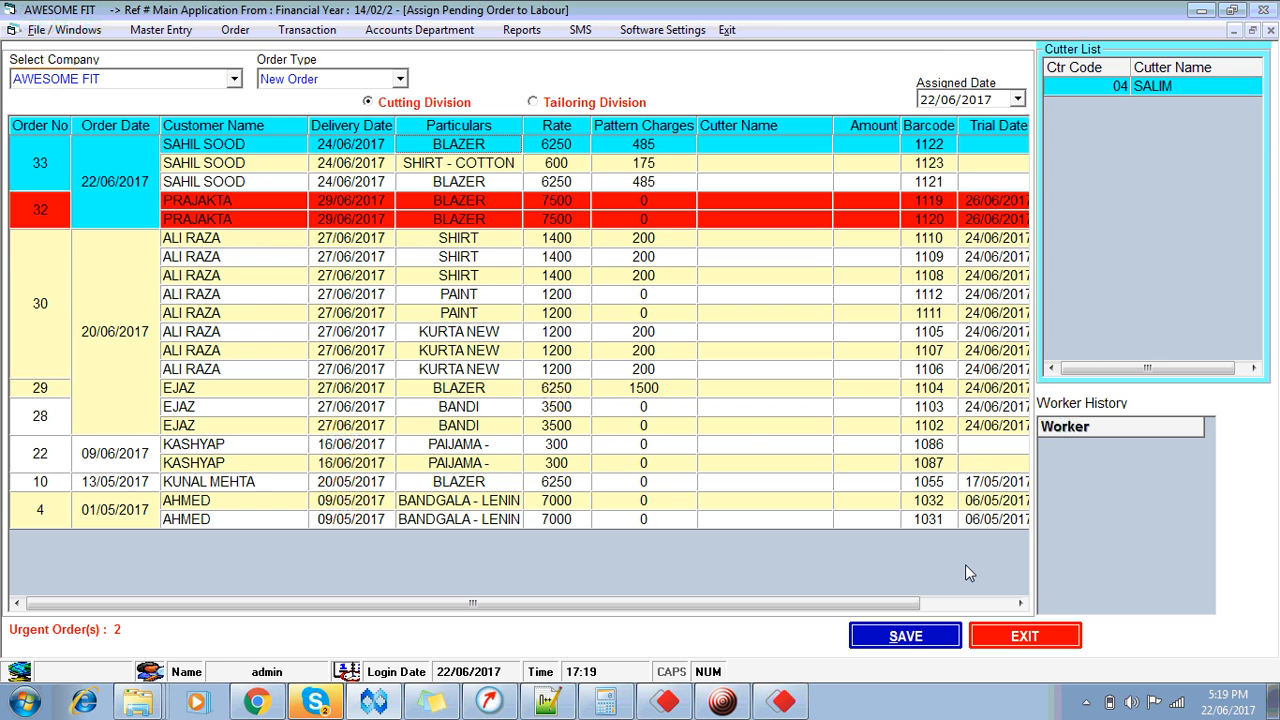
left_click(1025, 640)
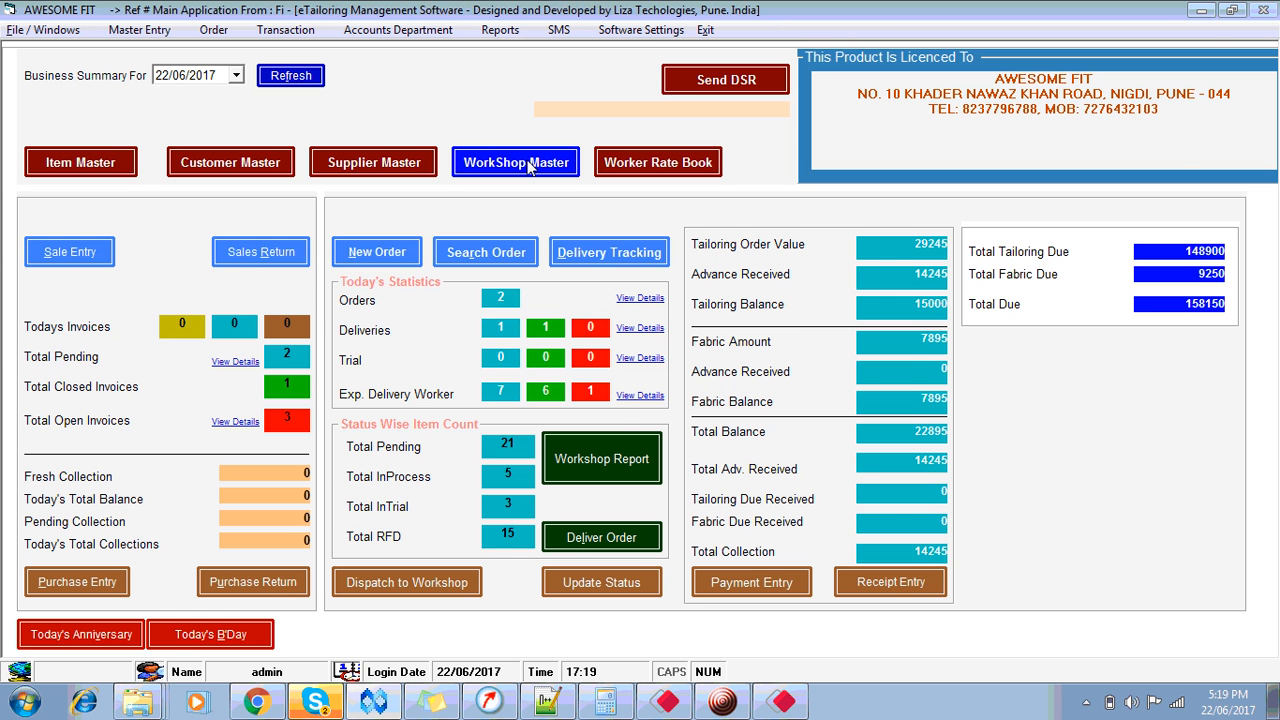
Step: Start a new Labour Master worker with code 07 named ASIF
left_click(529, 167)
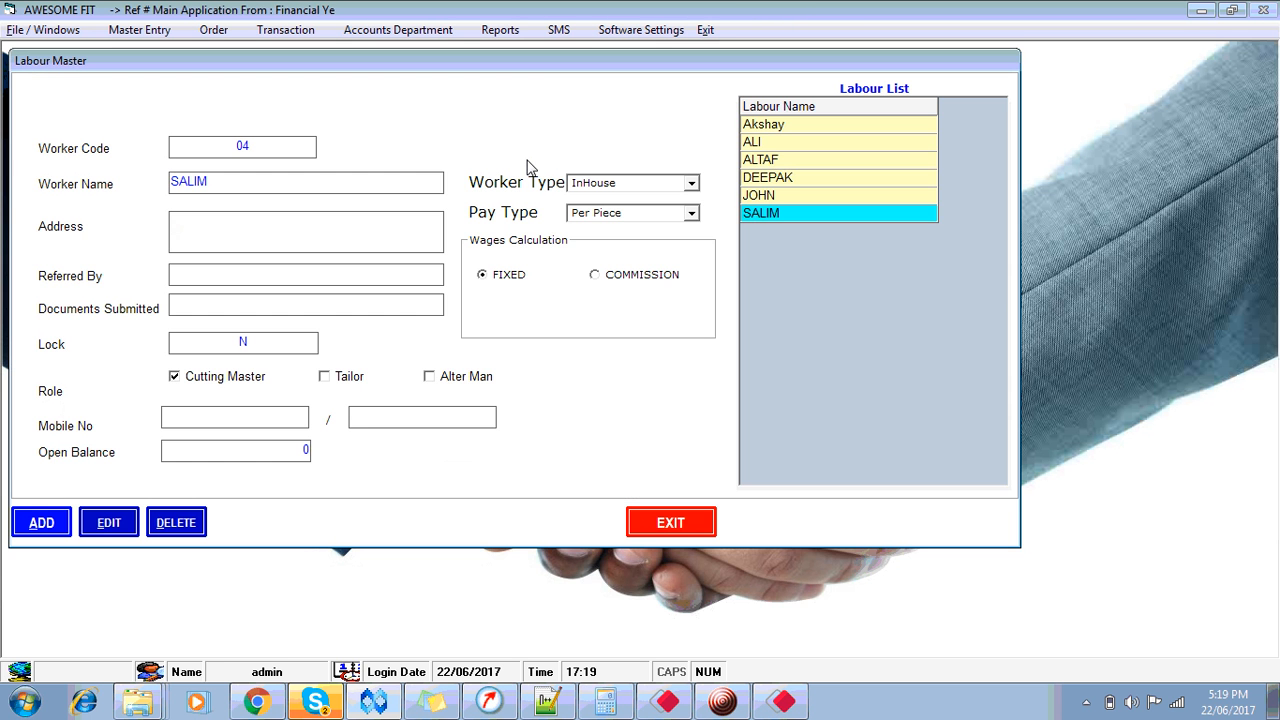
key("alt+a")
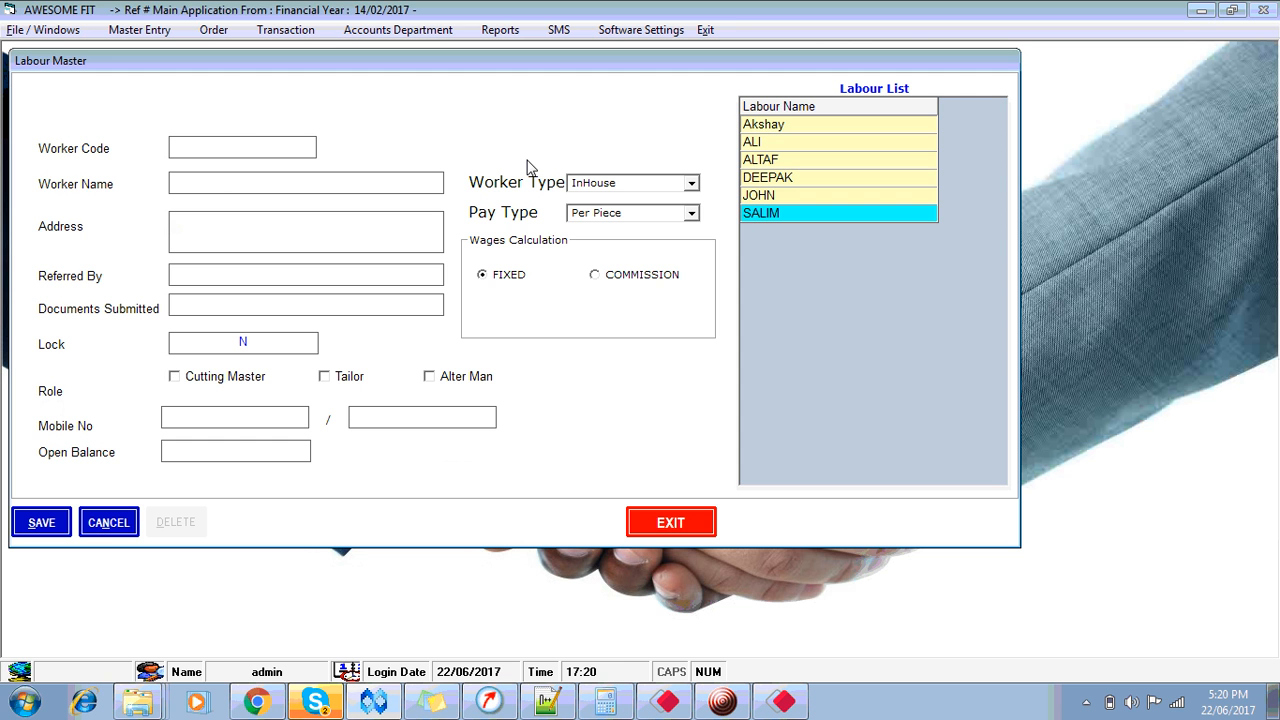
type("07")
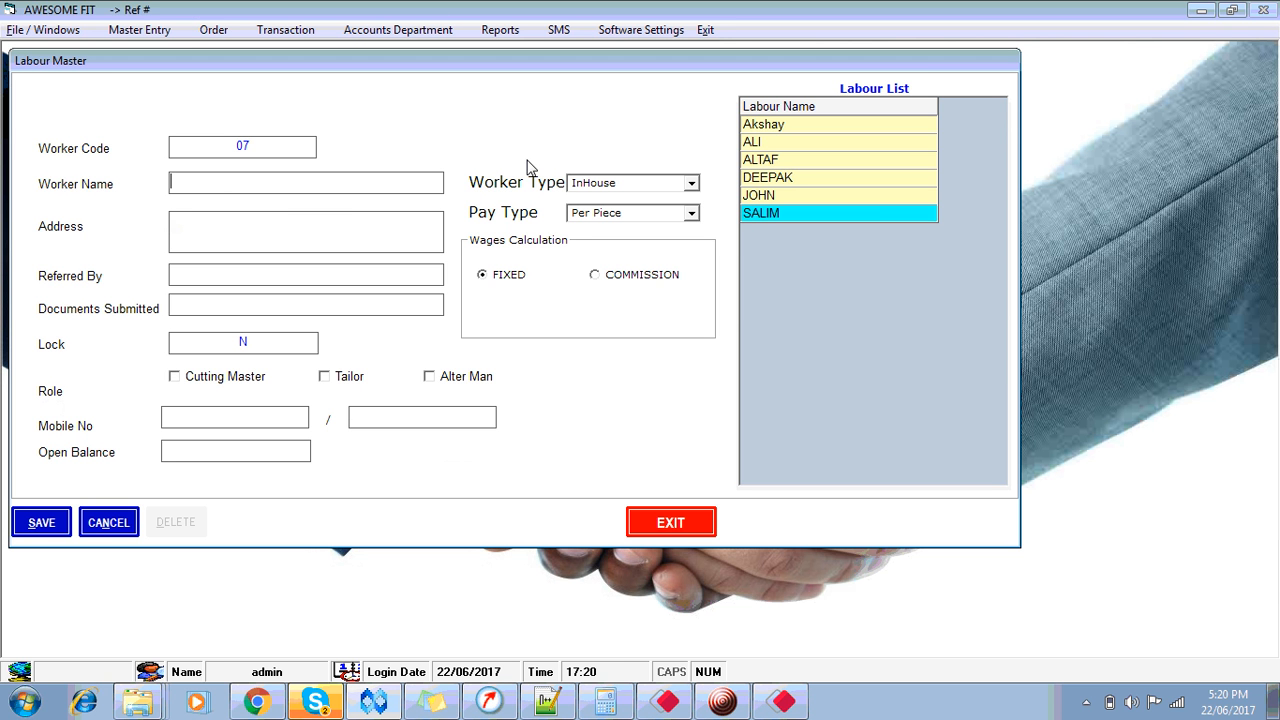
key("Return")
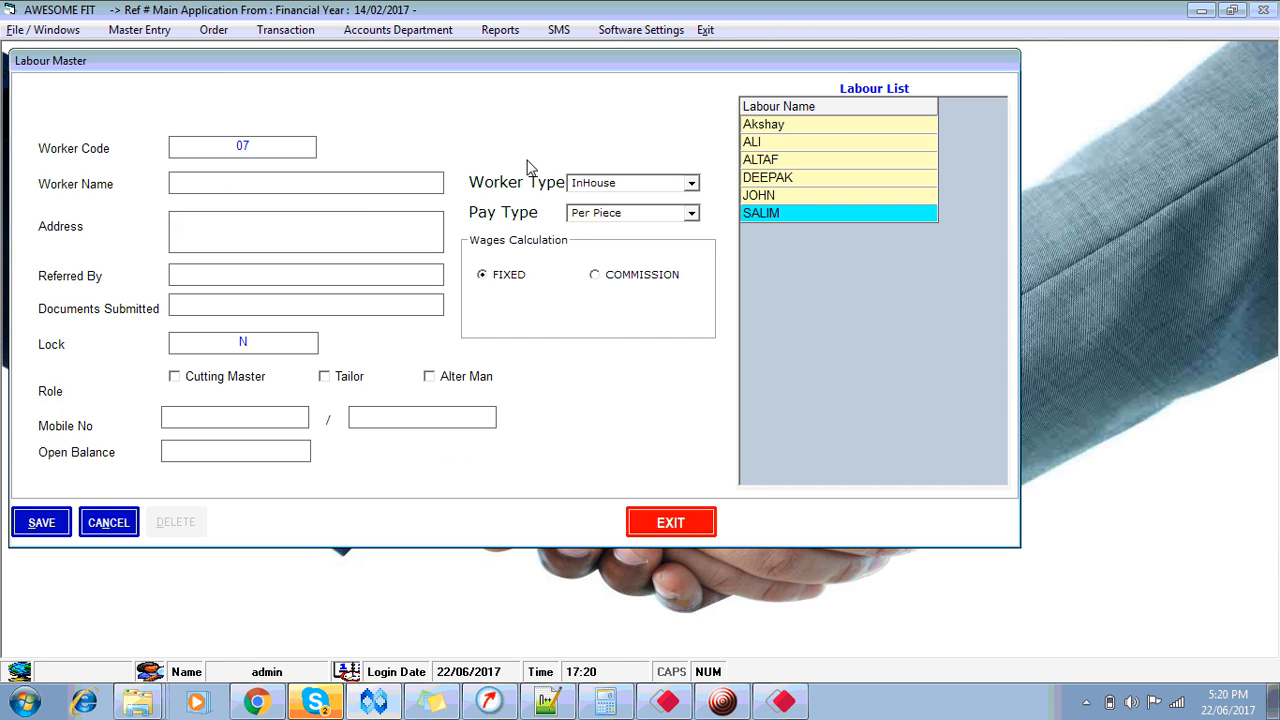
type("asif")
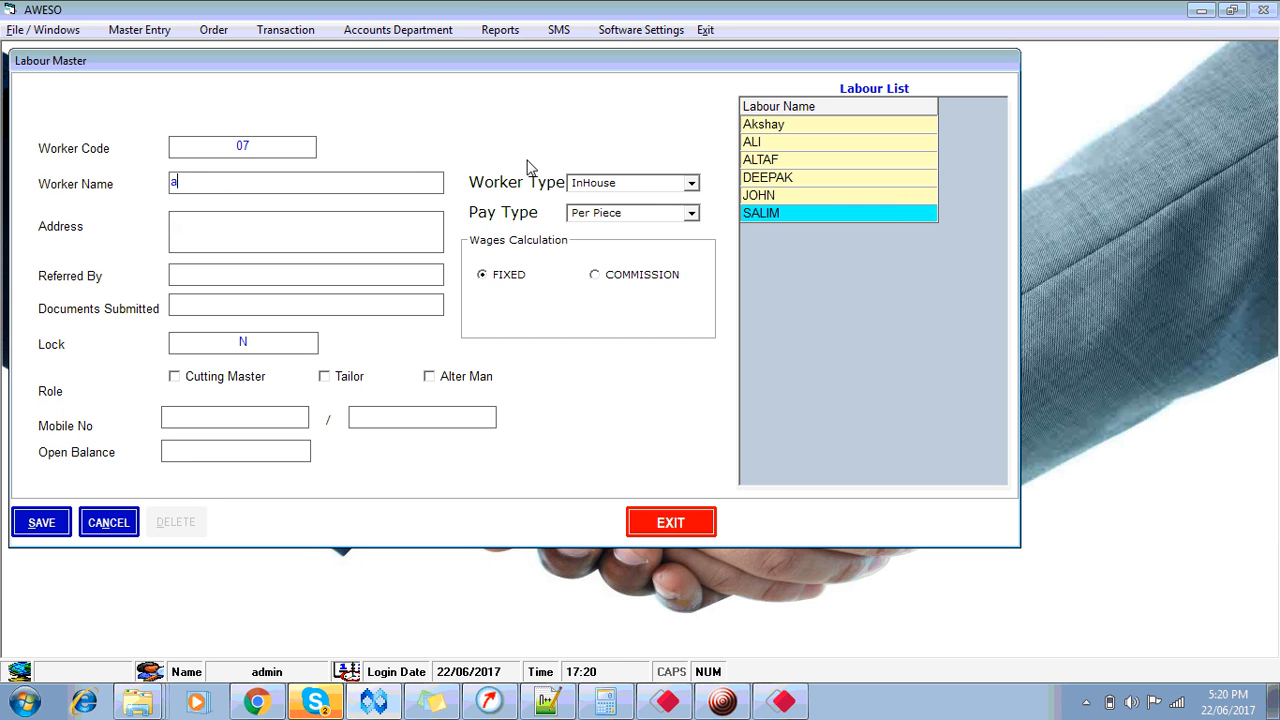
key("BackSpace")
key("BackSpace")
key("BackSpace")
key("BackSpace")
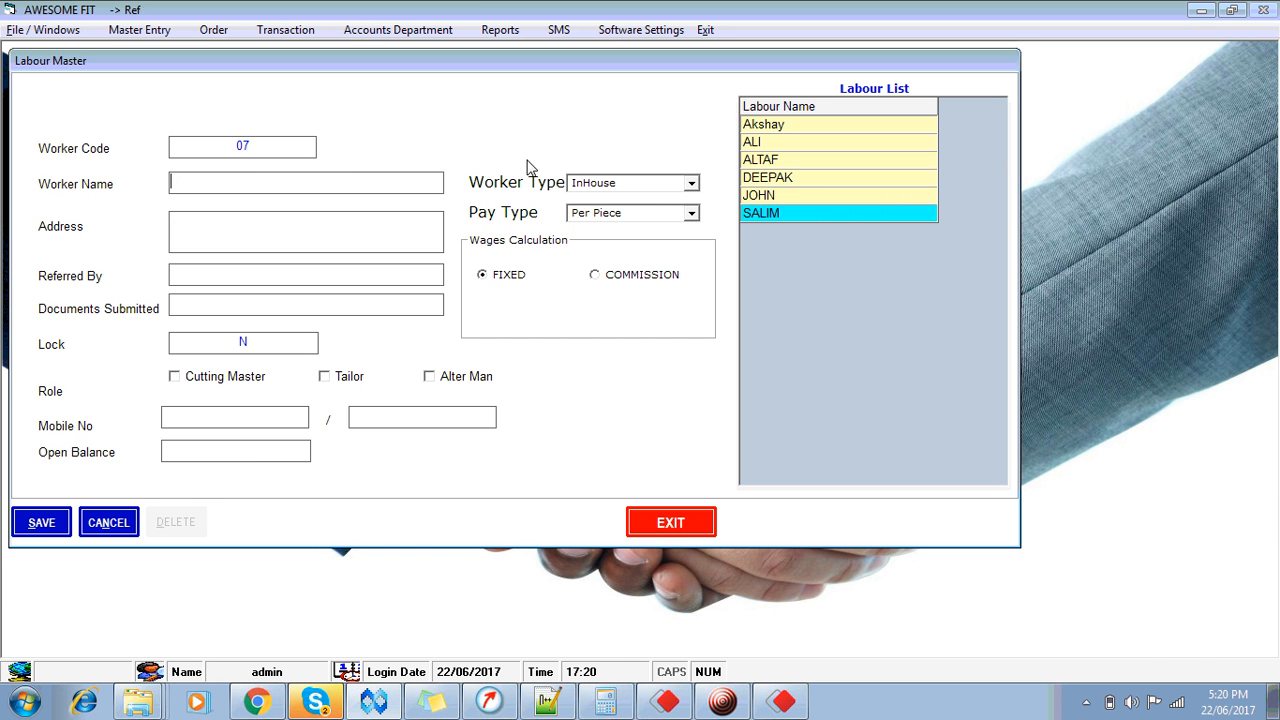
key("Caps_Lock")
type("ASIF")
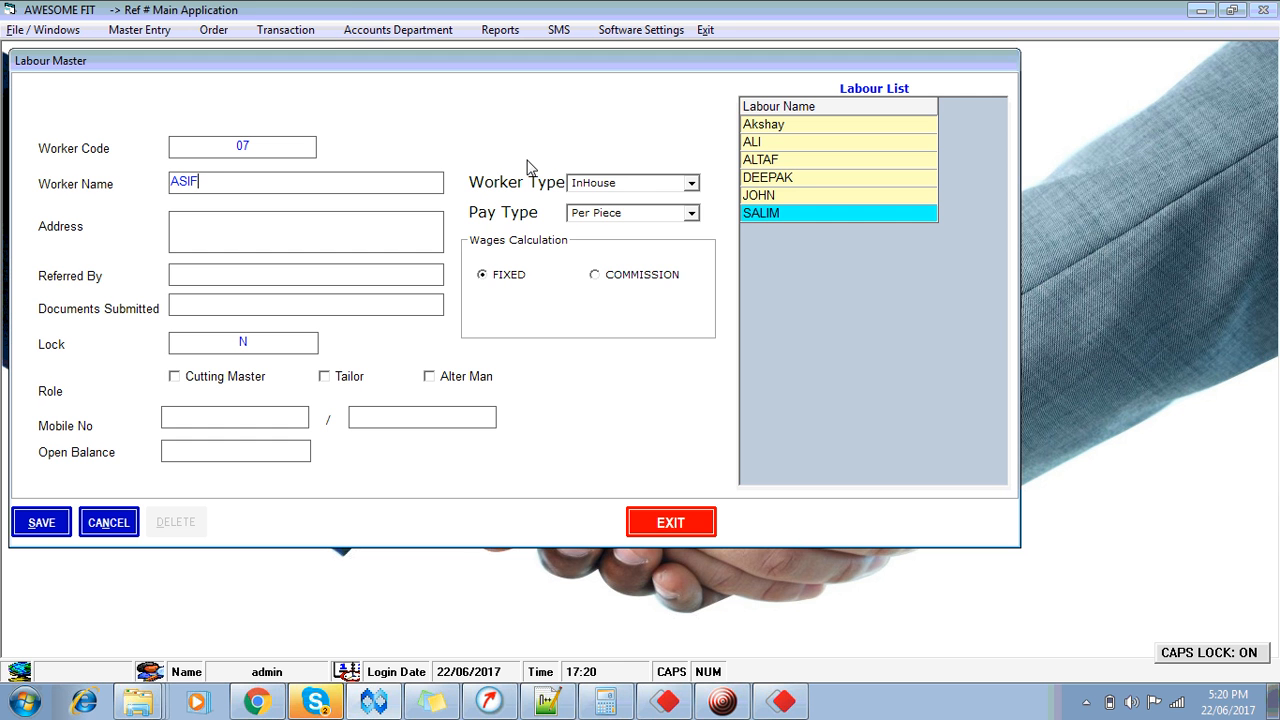
key("Tab")
key("Tab")
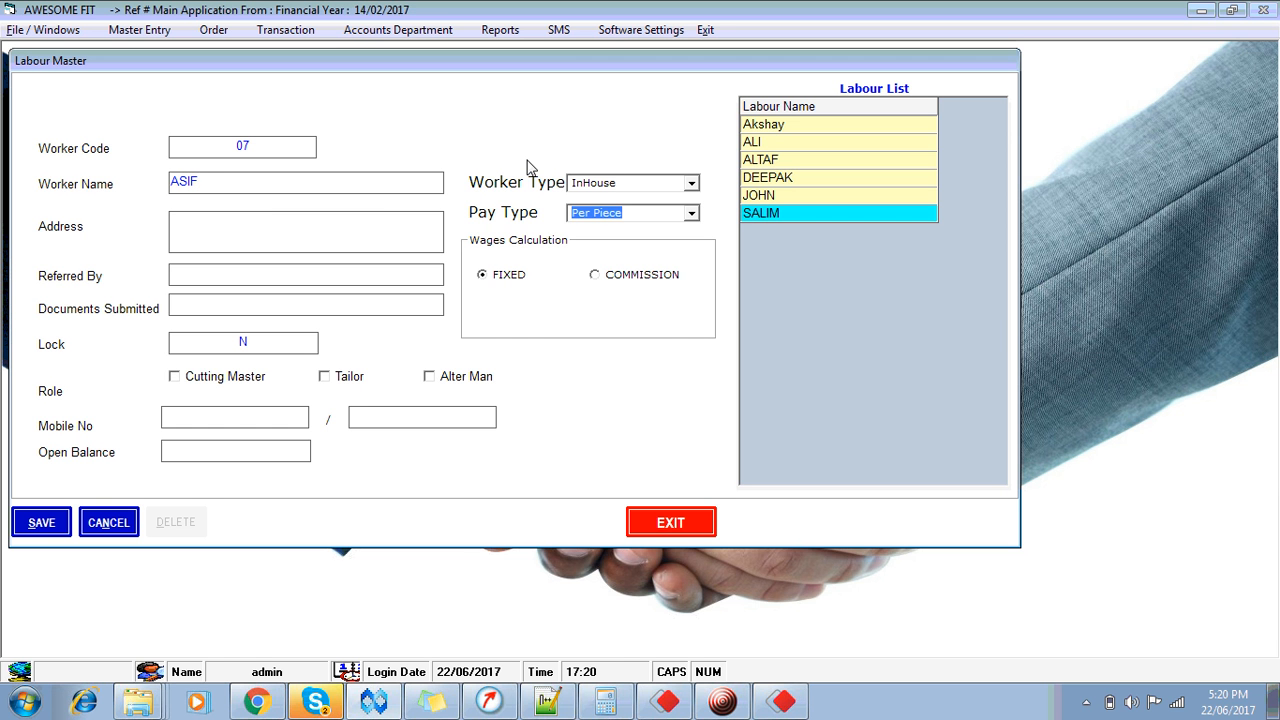
Step: Keep the FIXED wage, mark ASIF as Cutting Master, and save the worker
key("Tab")
key("Down")
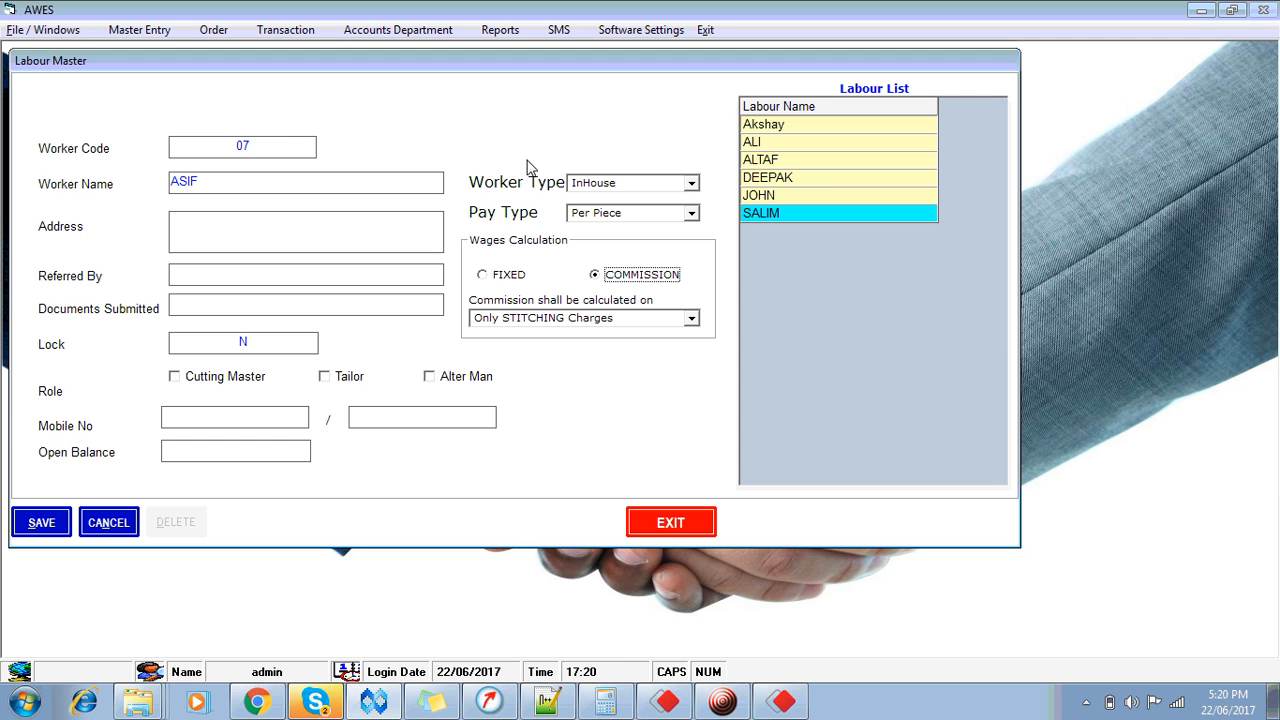
key("Up")
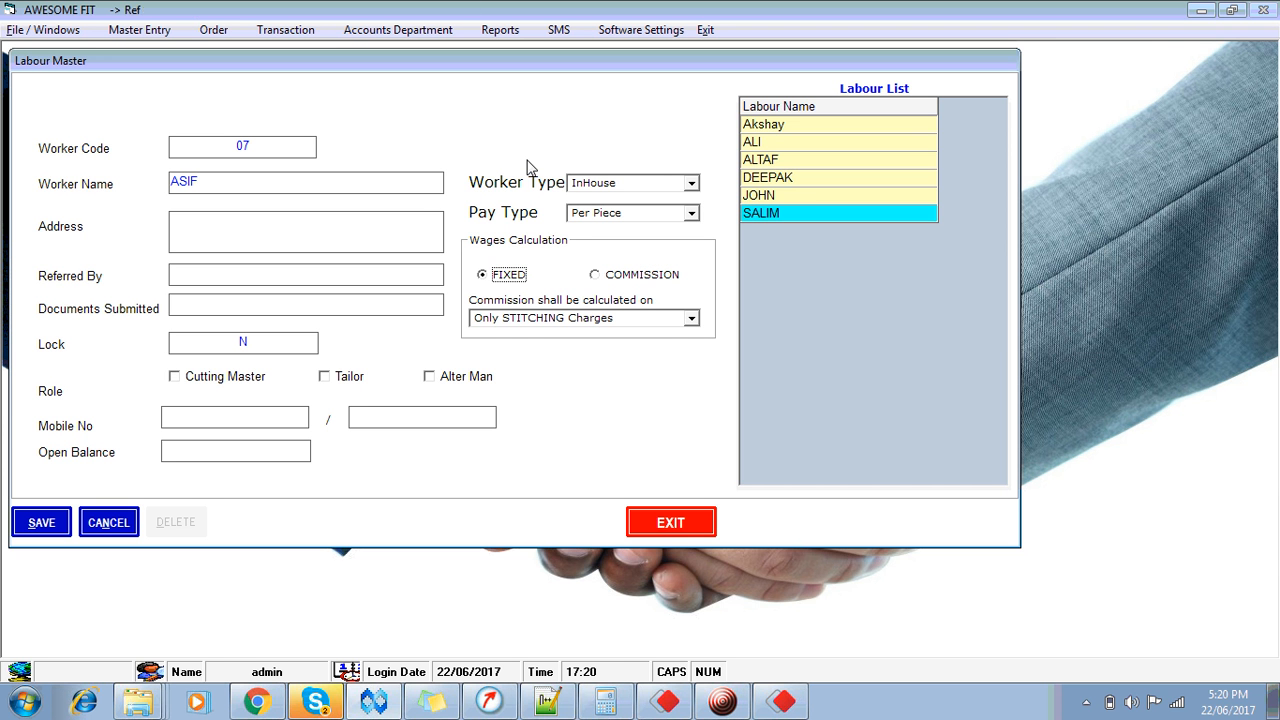
key("Tab")
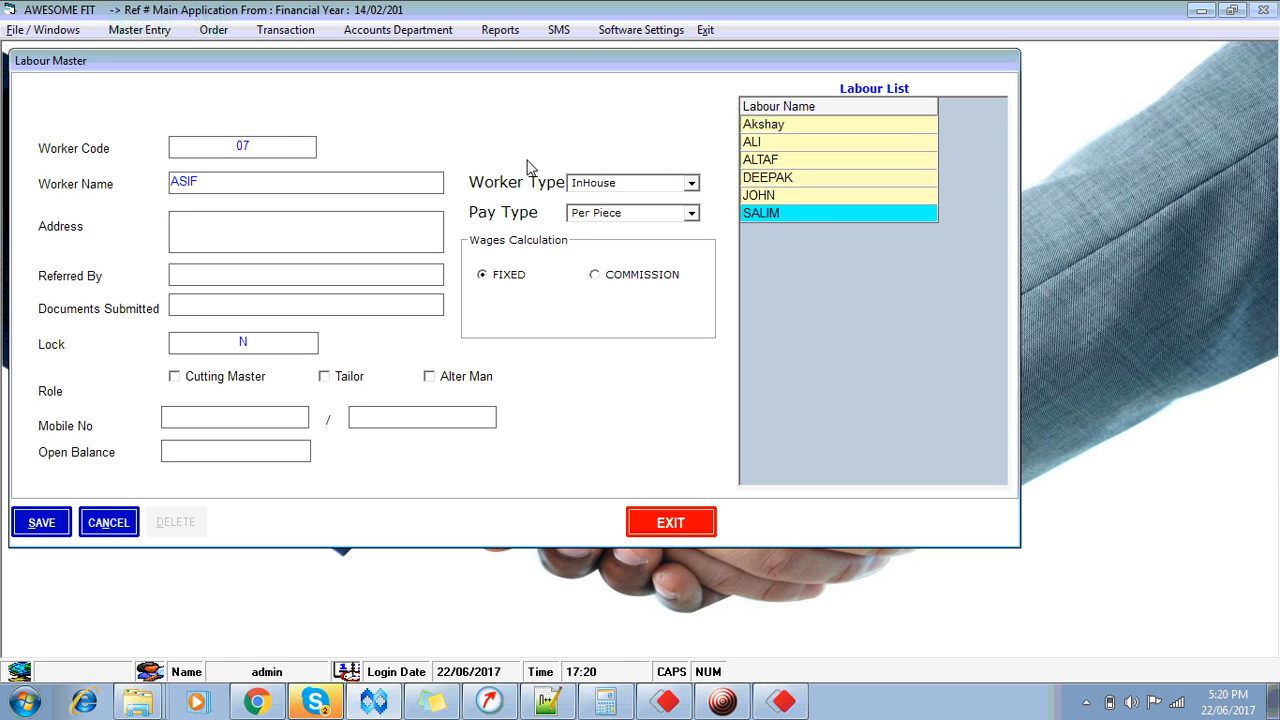
key("Tab")
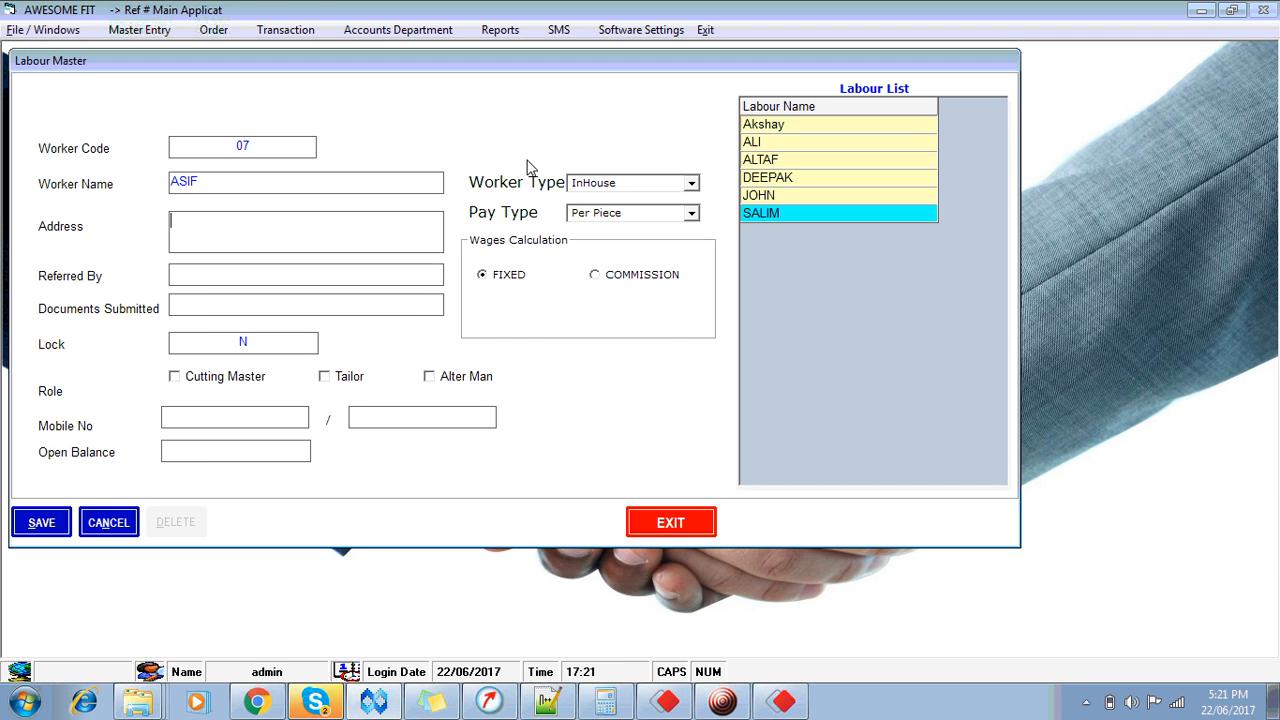
key("Tab")
key("Tab")
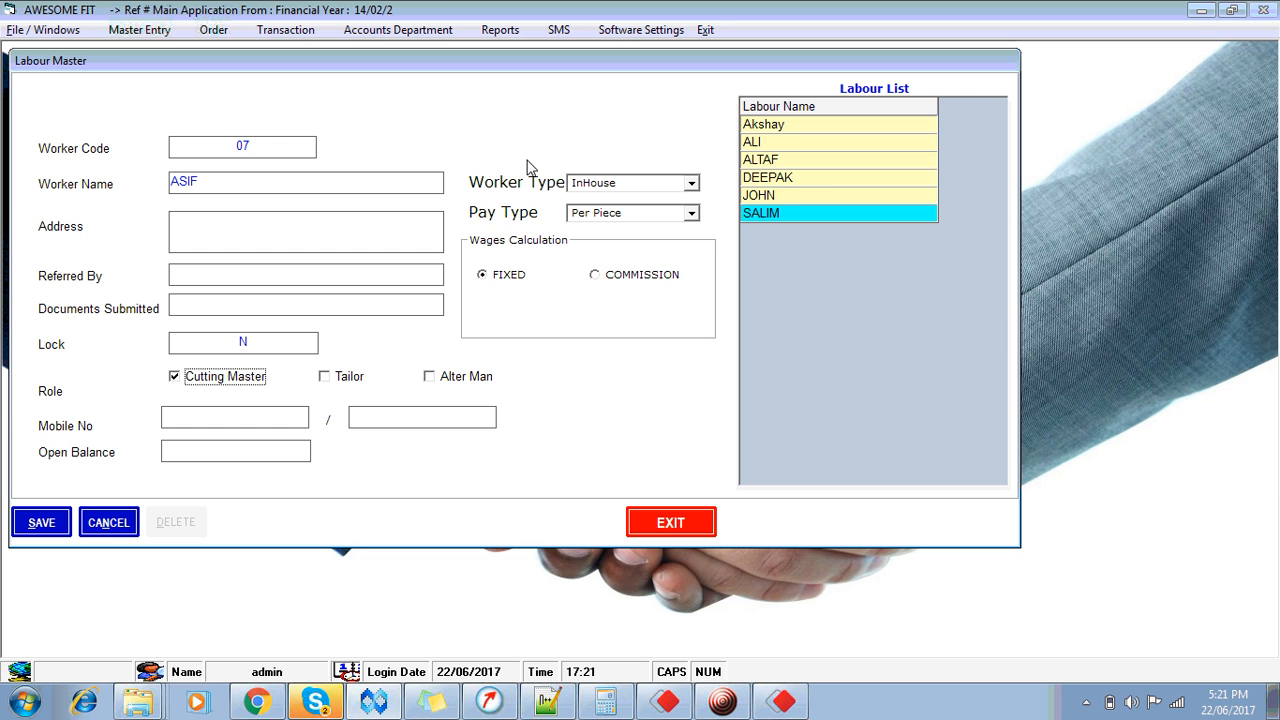
key("Tab")
key("Tab")
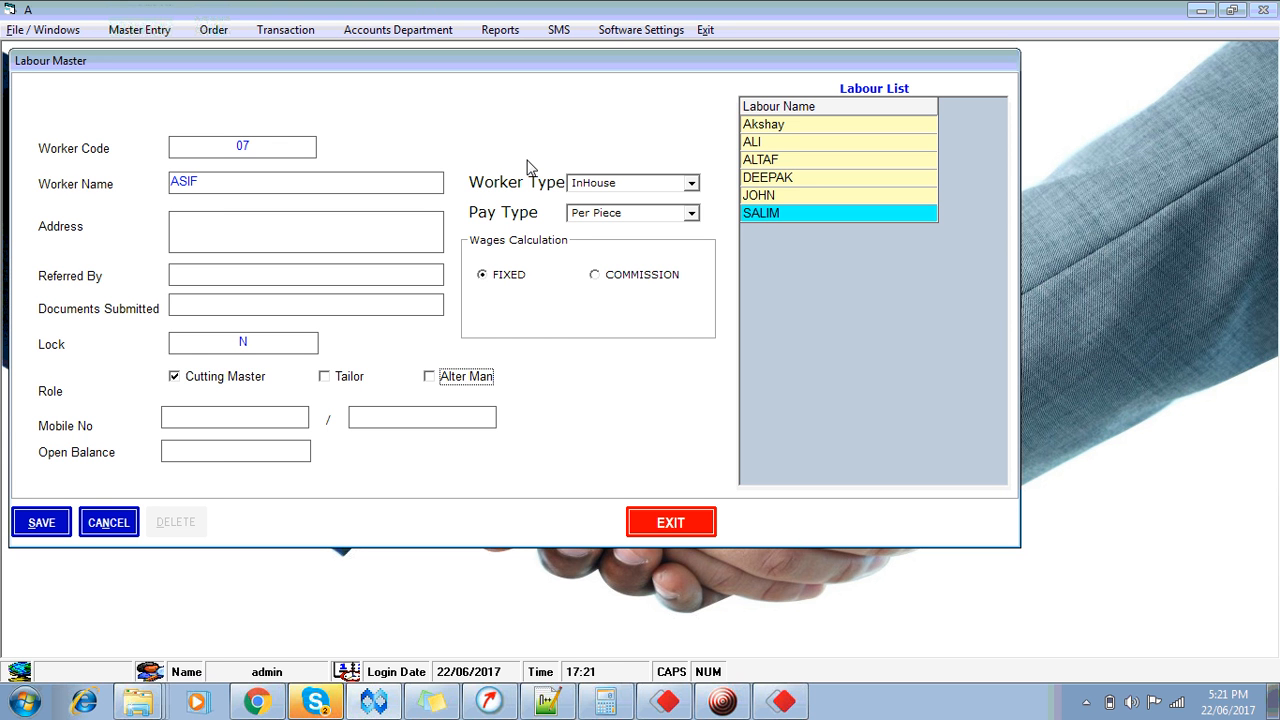
key("Tab")
key("Return")
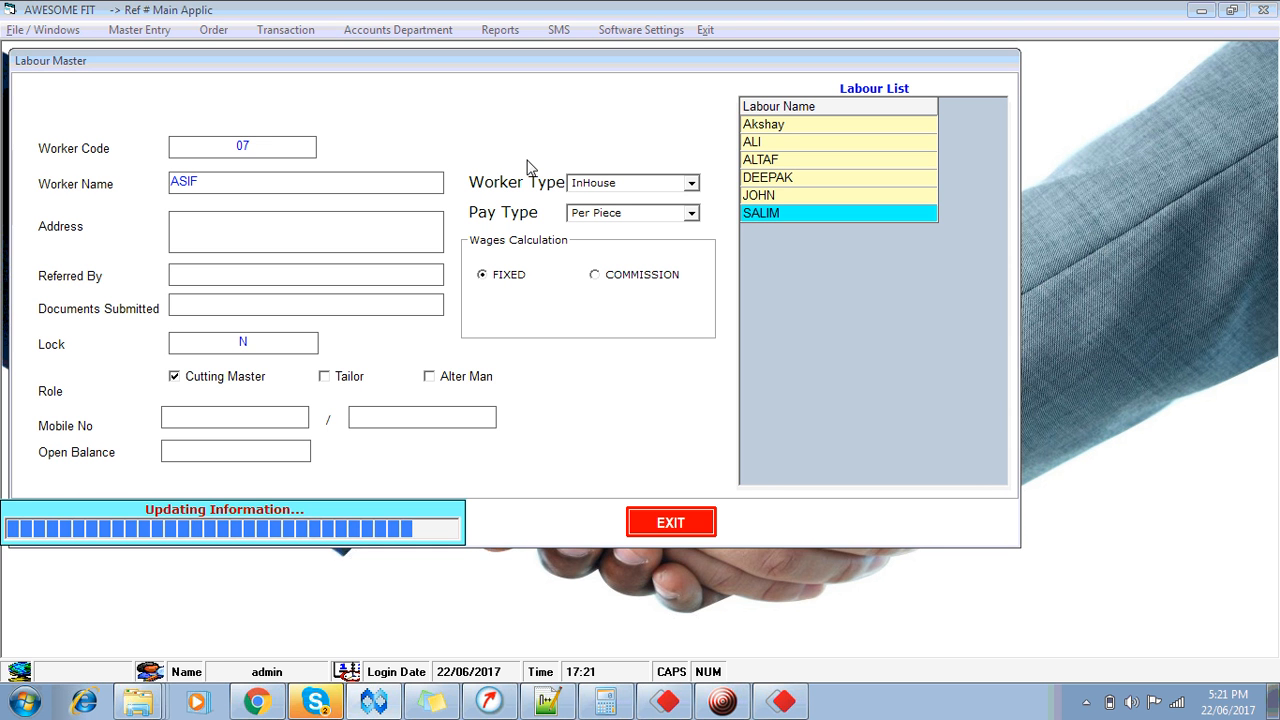
left_click(667, 522)
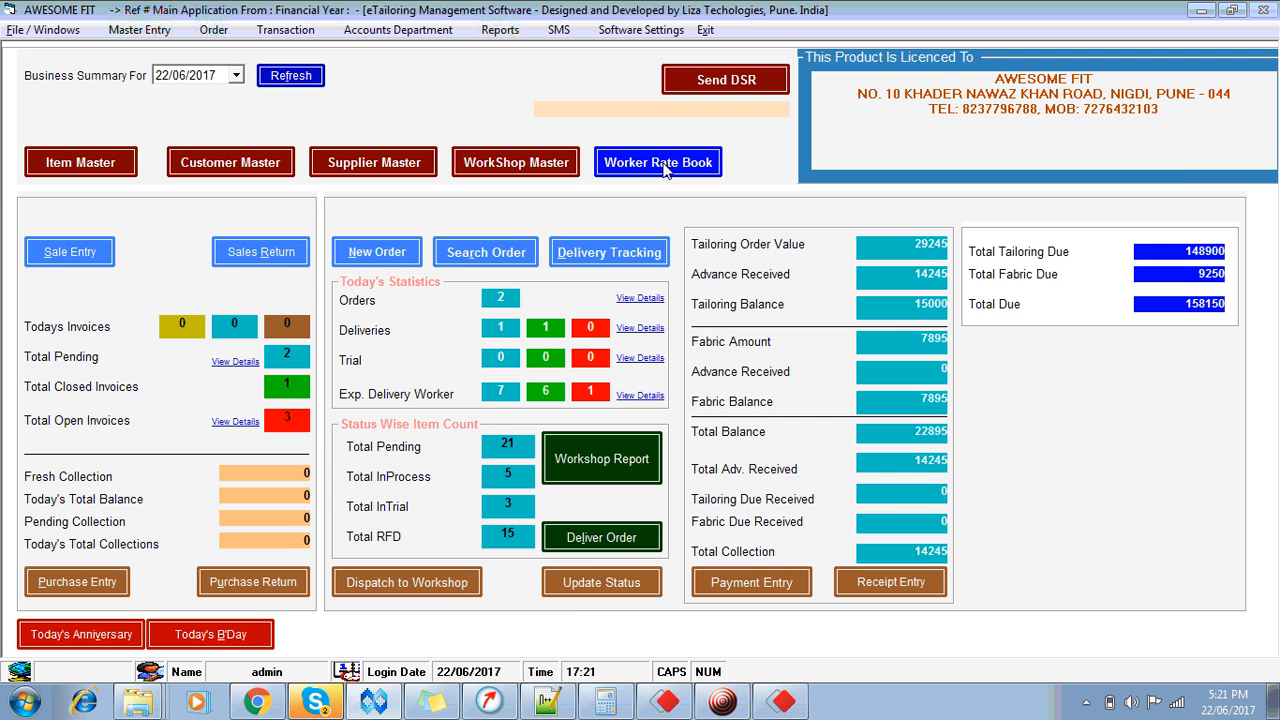
Step: Add a Worker Rate Book entry: ASIF, BLAZER, cutting master, cutting charge 150
left_click(664, 166)
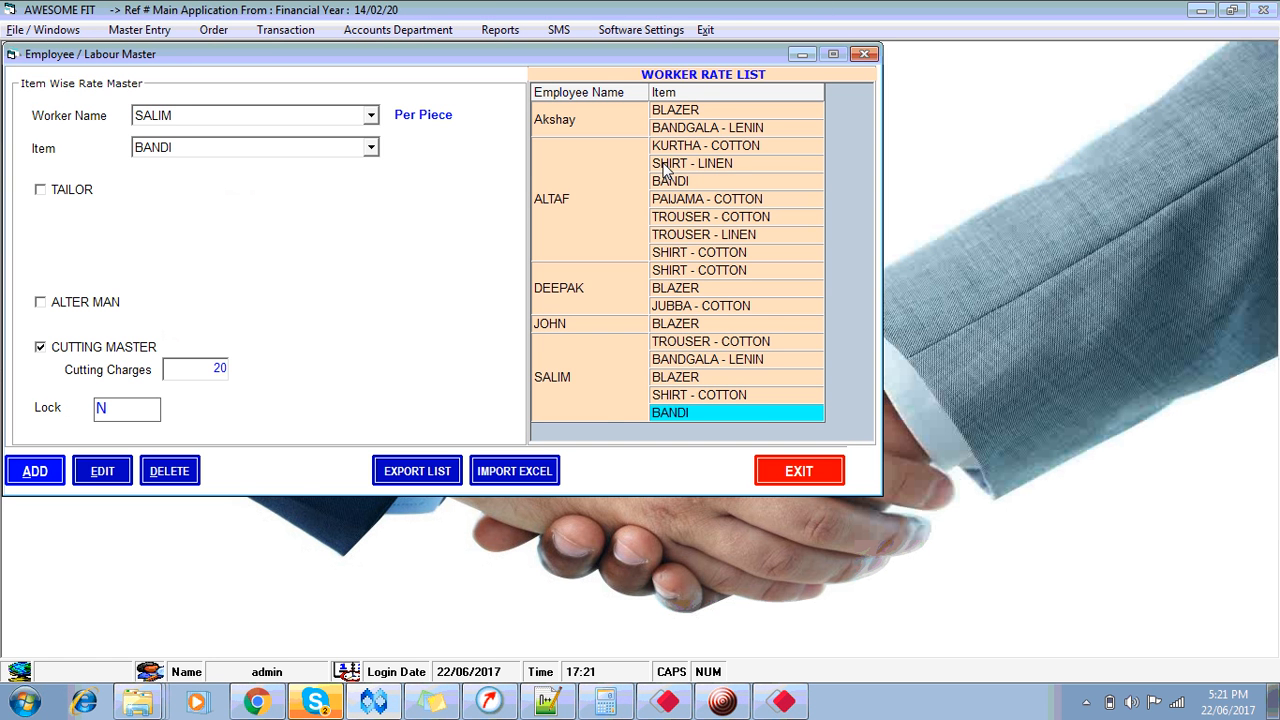
key("alt+a")
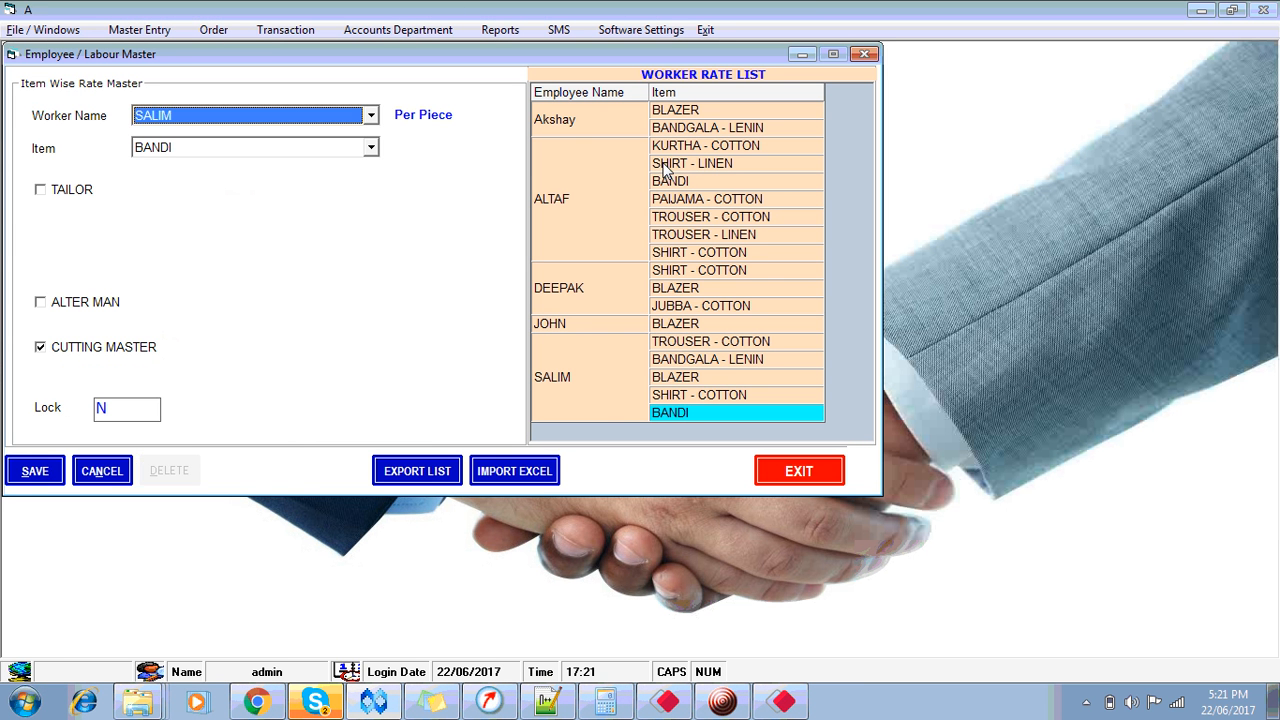
key("a")
key("Down")
key("Down")
key("Down")
key("Tab")
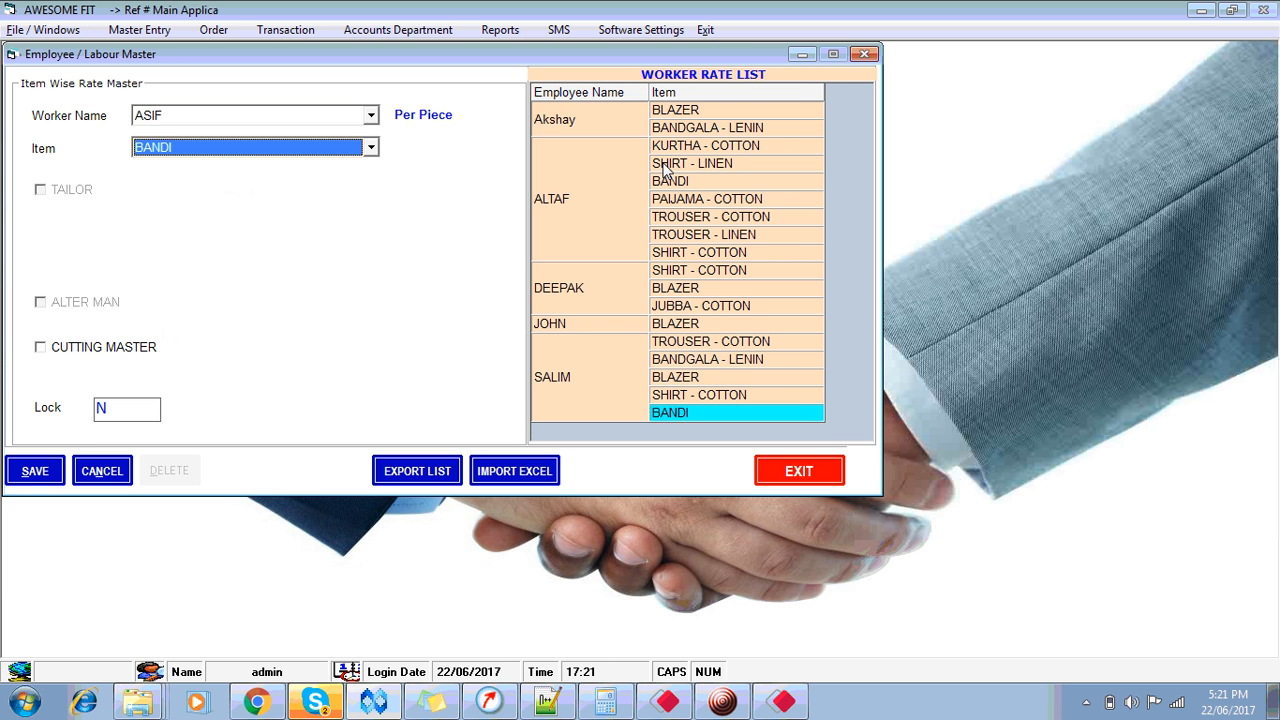
key("Down")
key("Down")
key("Tab")
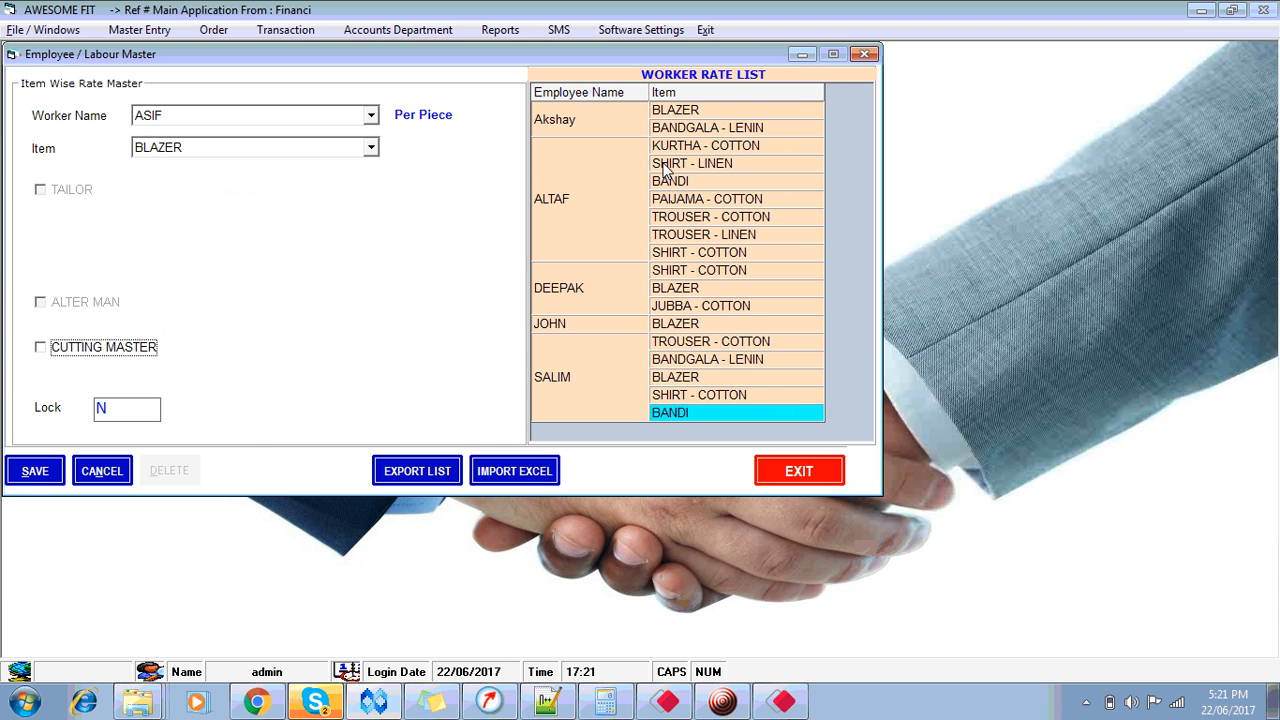
key("Tab")
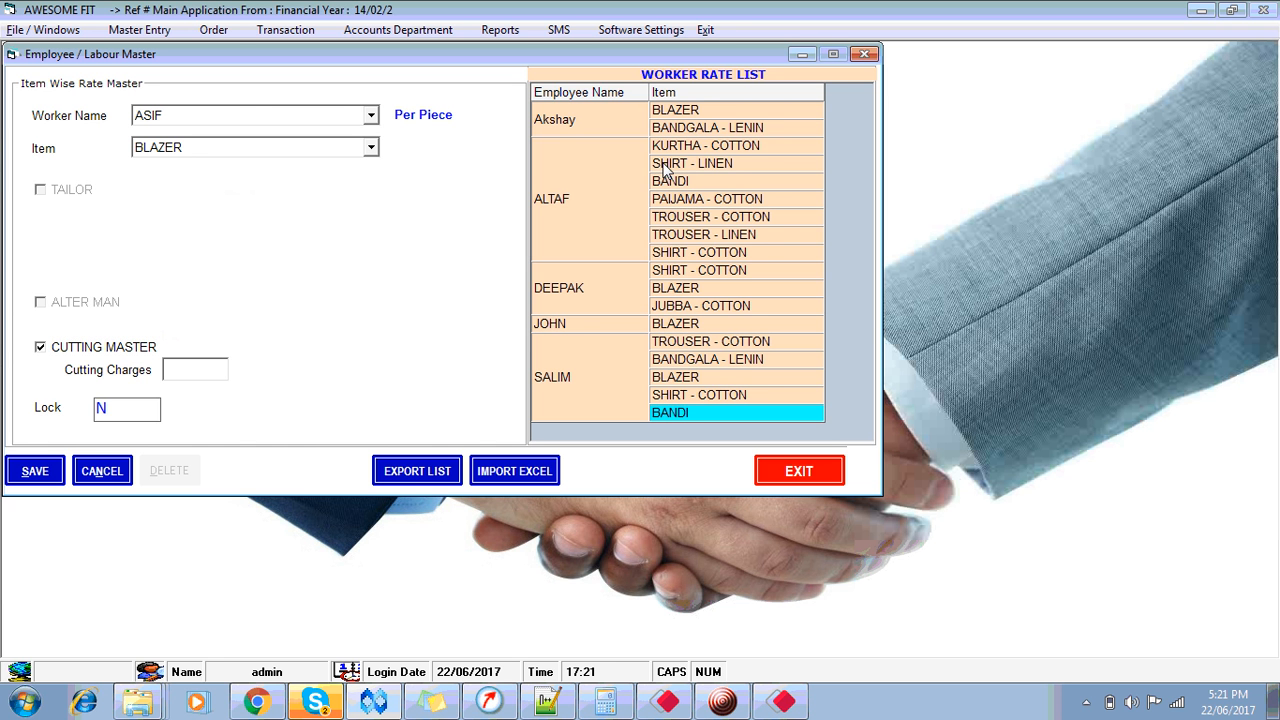
type("150")
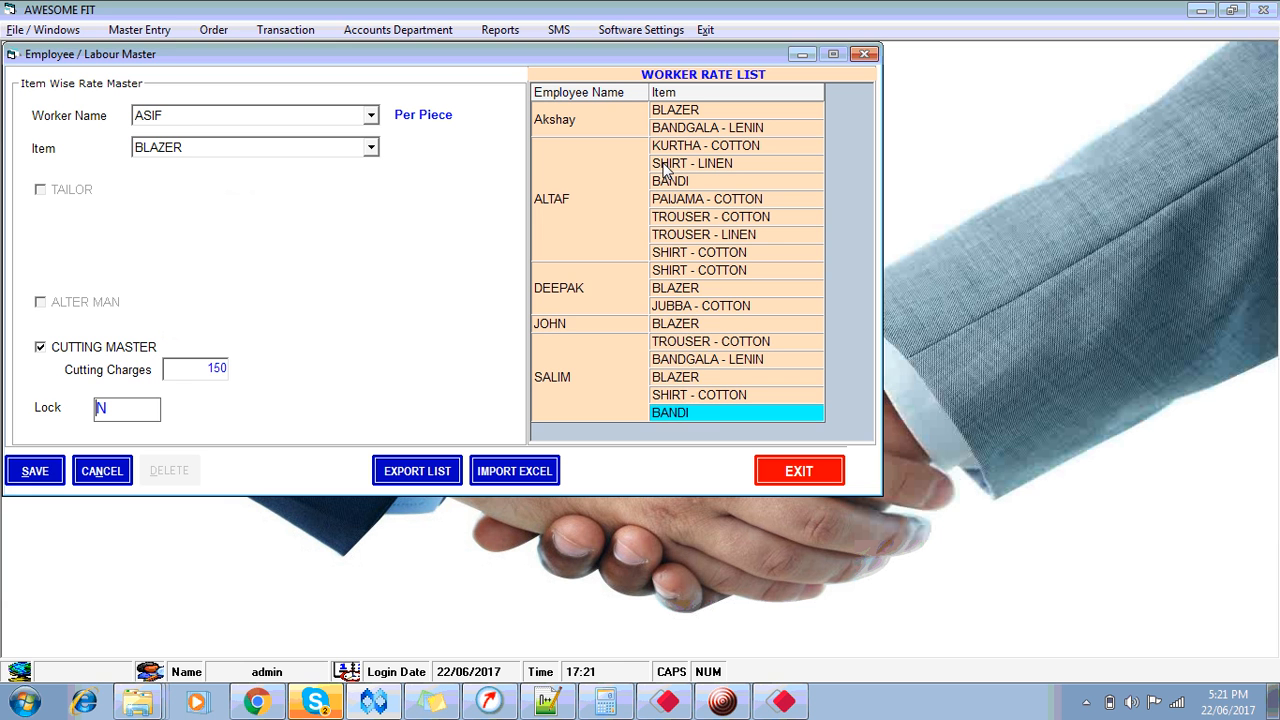
key("Return")
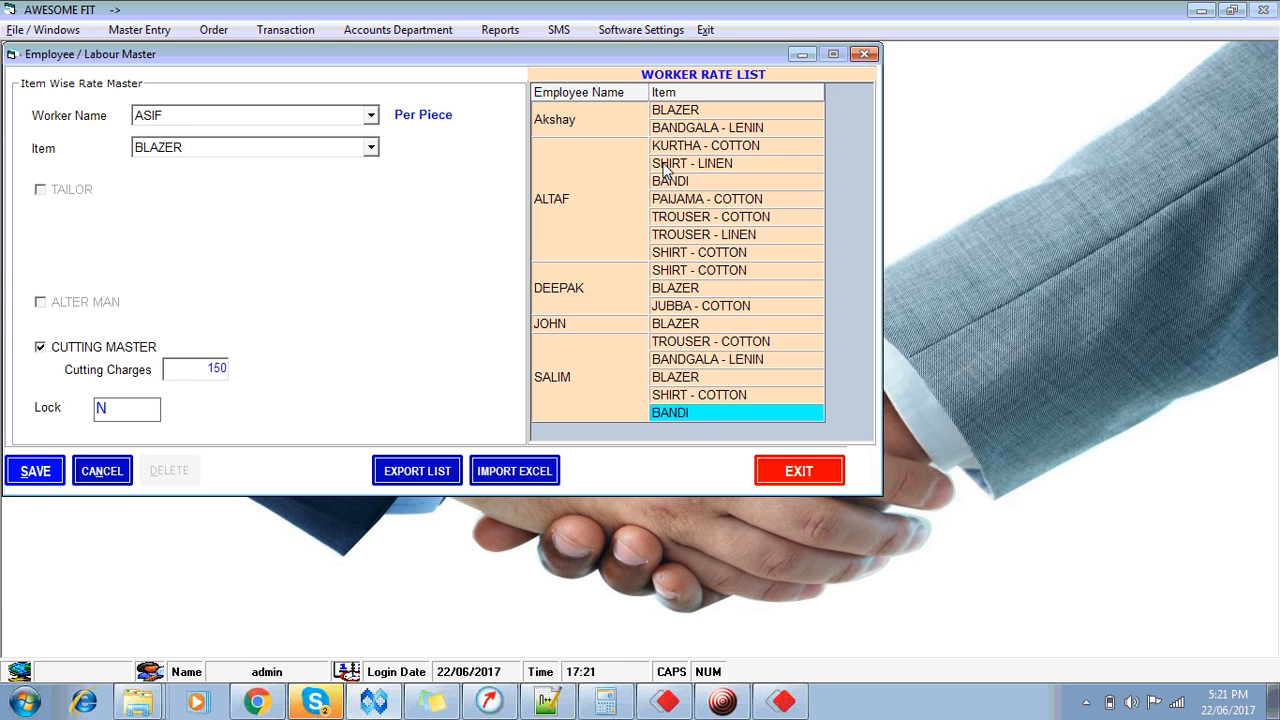
key("Return")
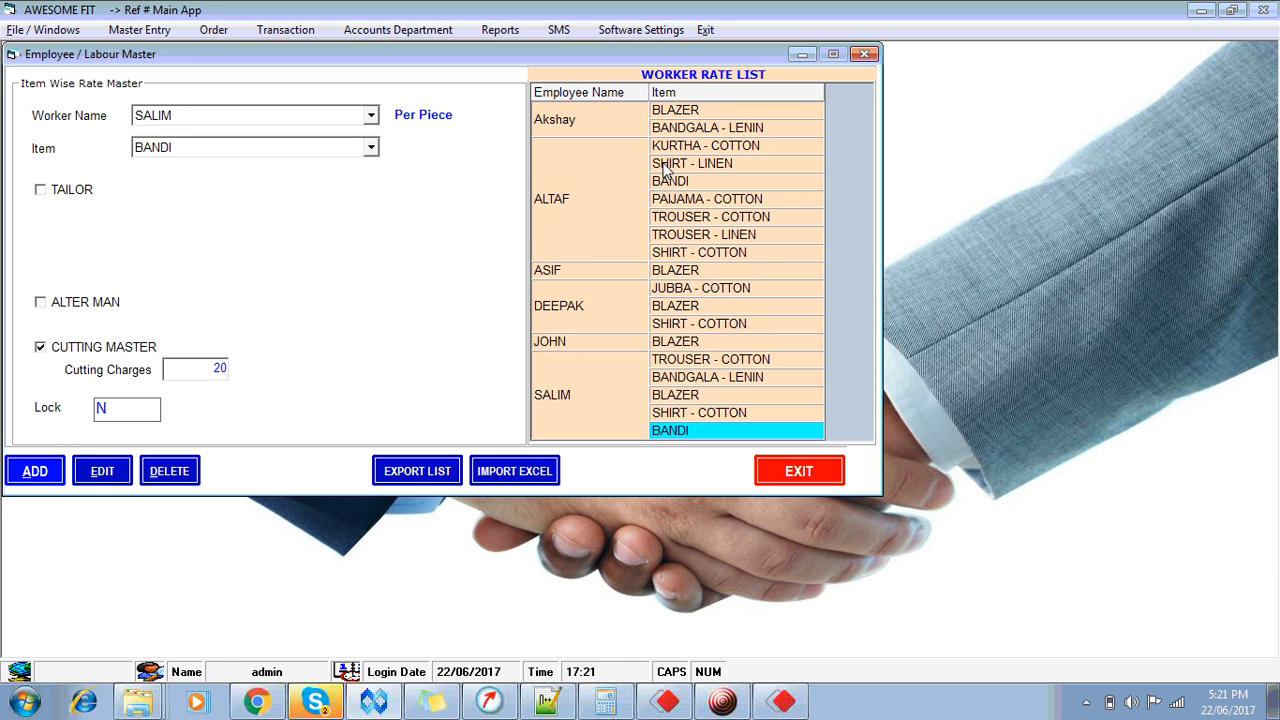
left_click(809, 478)
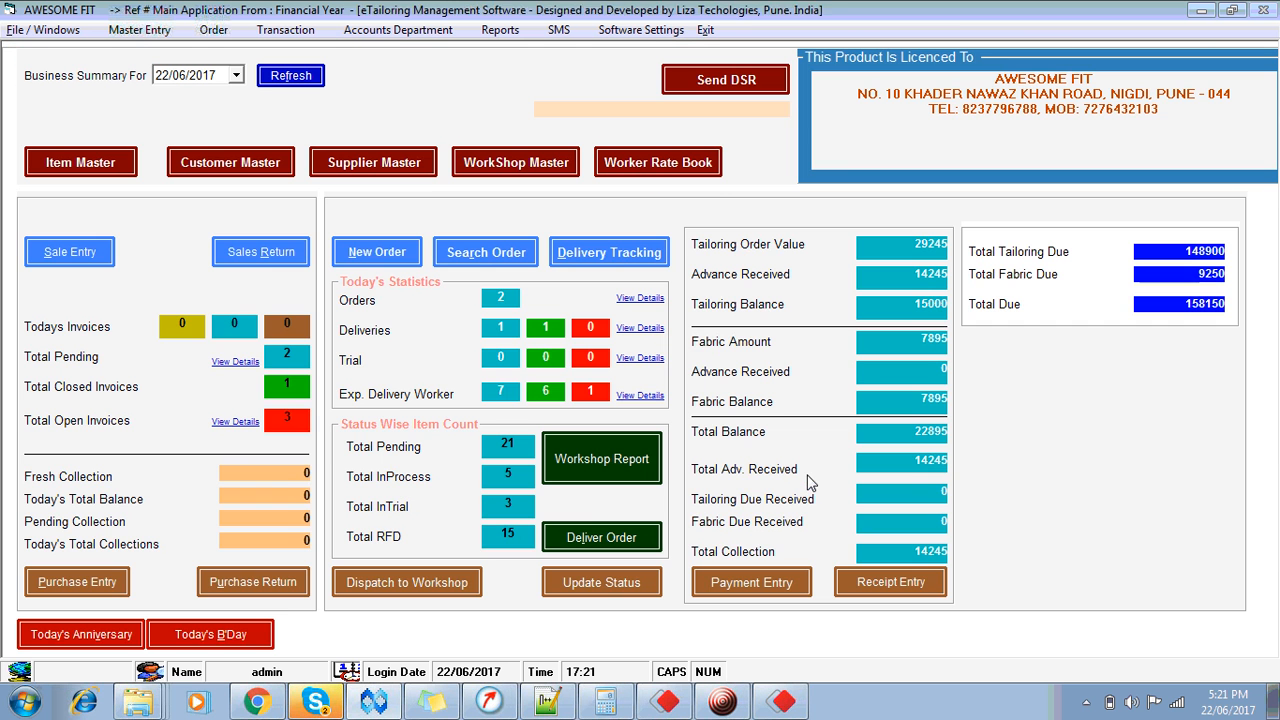
Step: Open the pending orders, select order 33's three items and choose SALIM as cutter
left_click(410, 578)
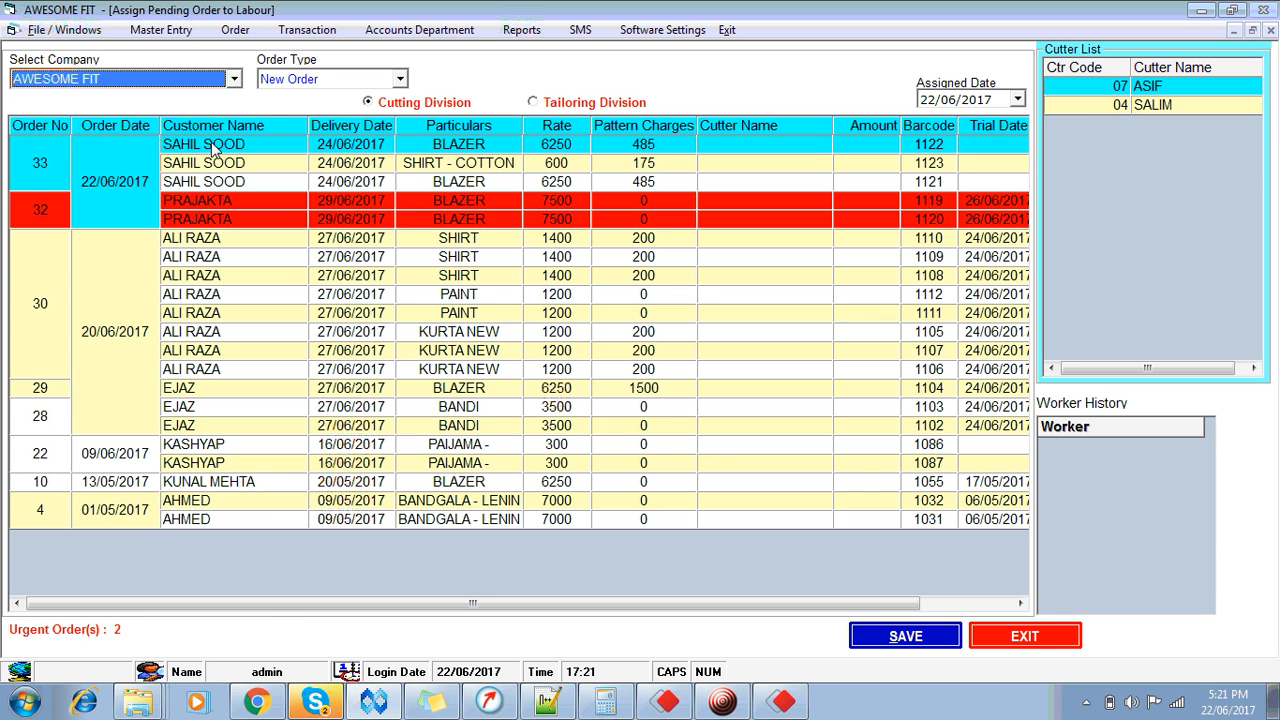
left_click(212, 146)
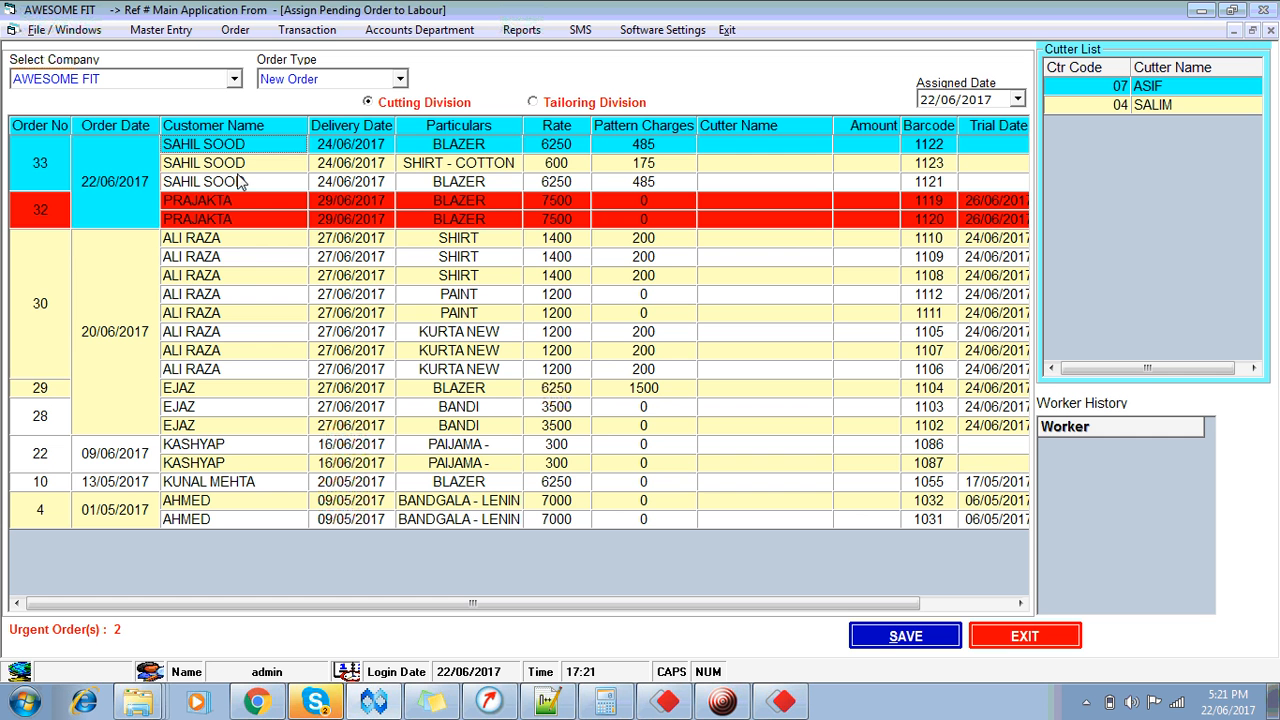
left_click(483, 200)
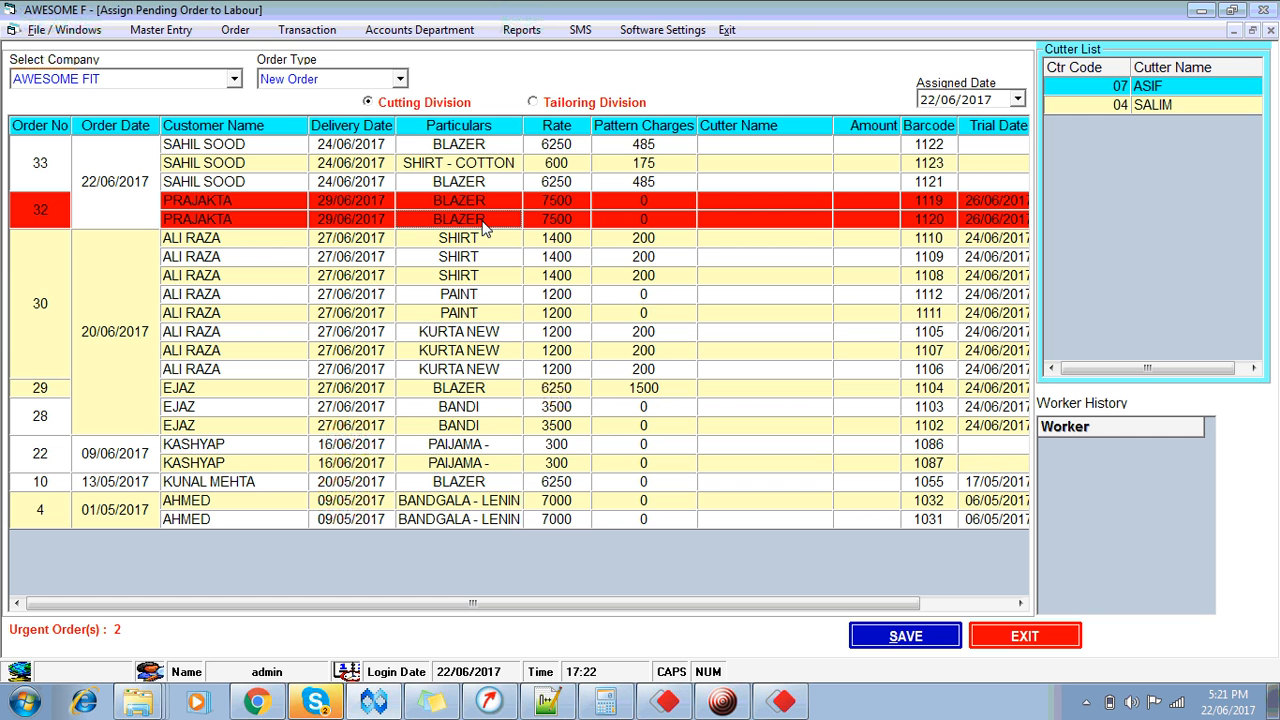
left_click(474, 158)
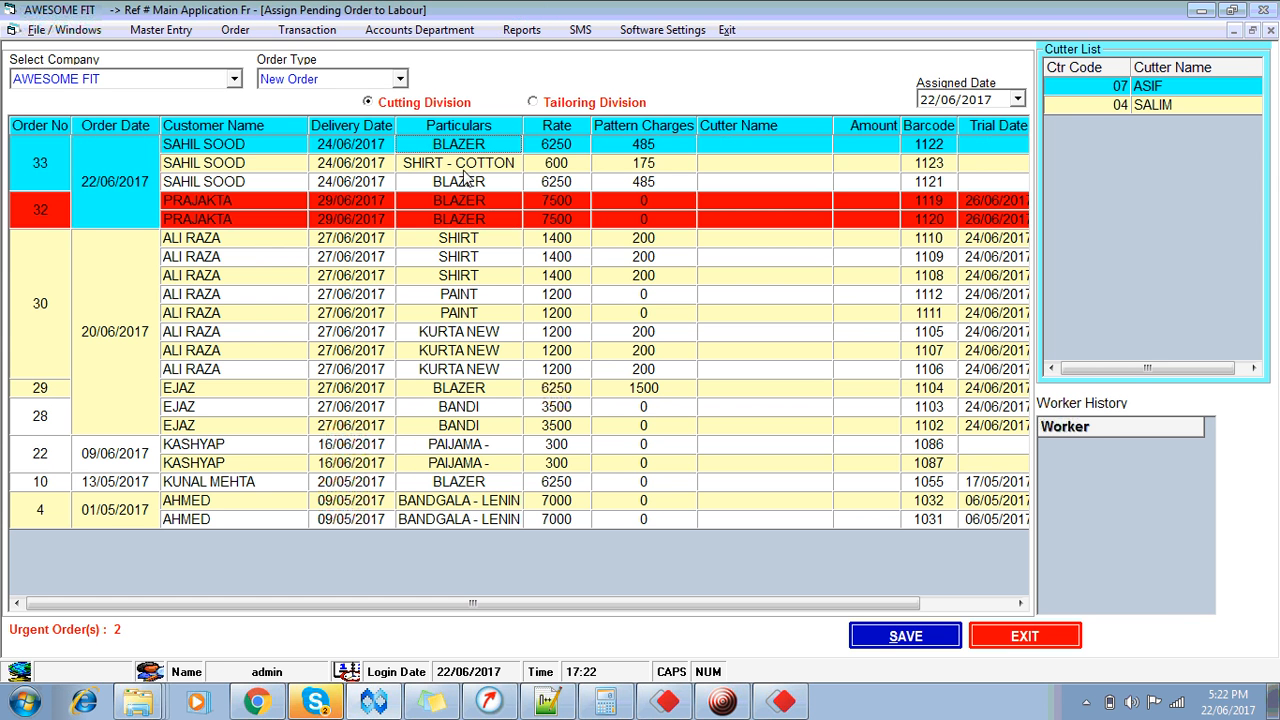
left_click(464, 168)
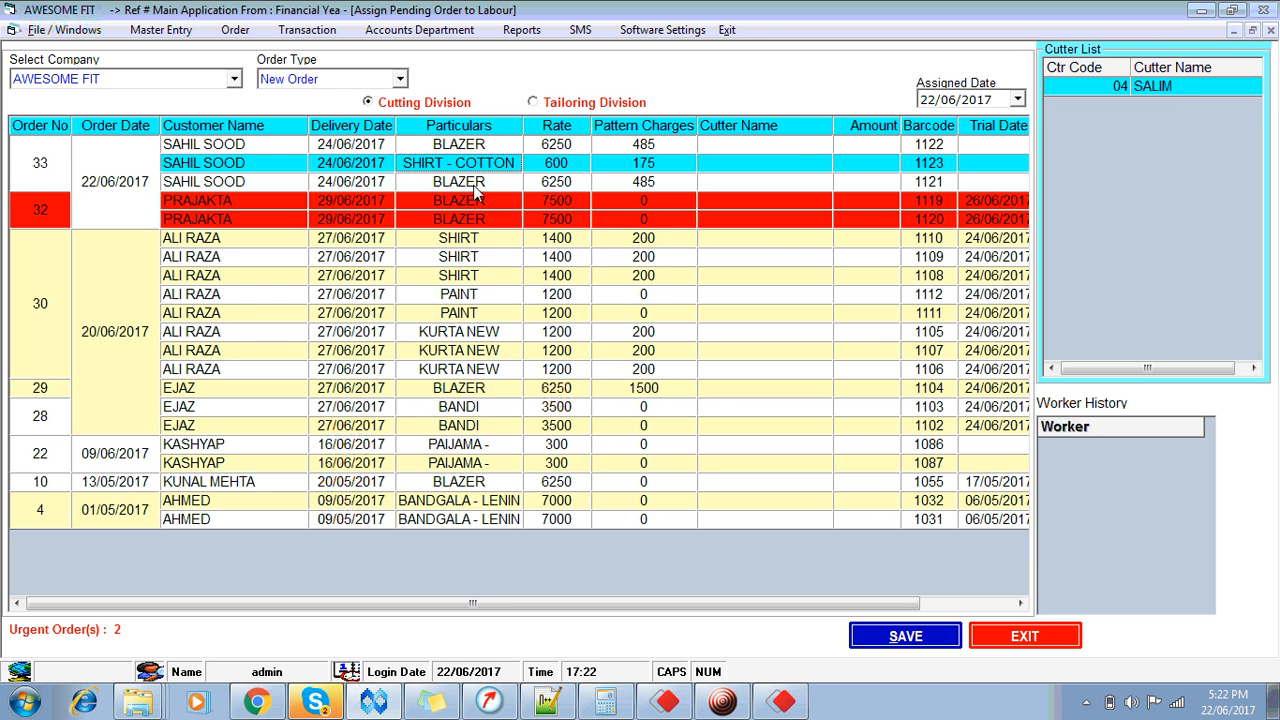
left_click(477, 186)
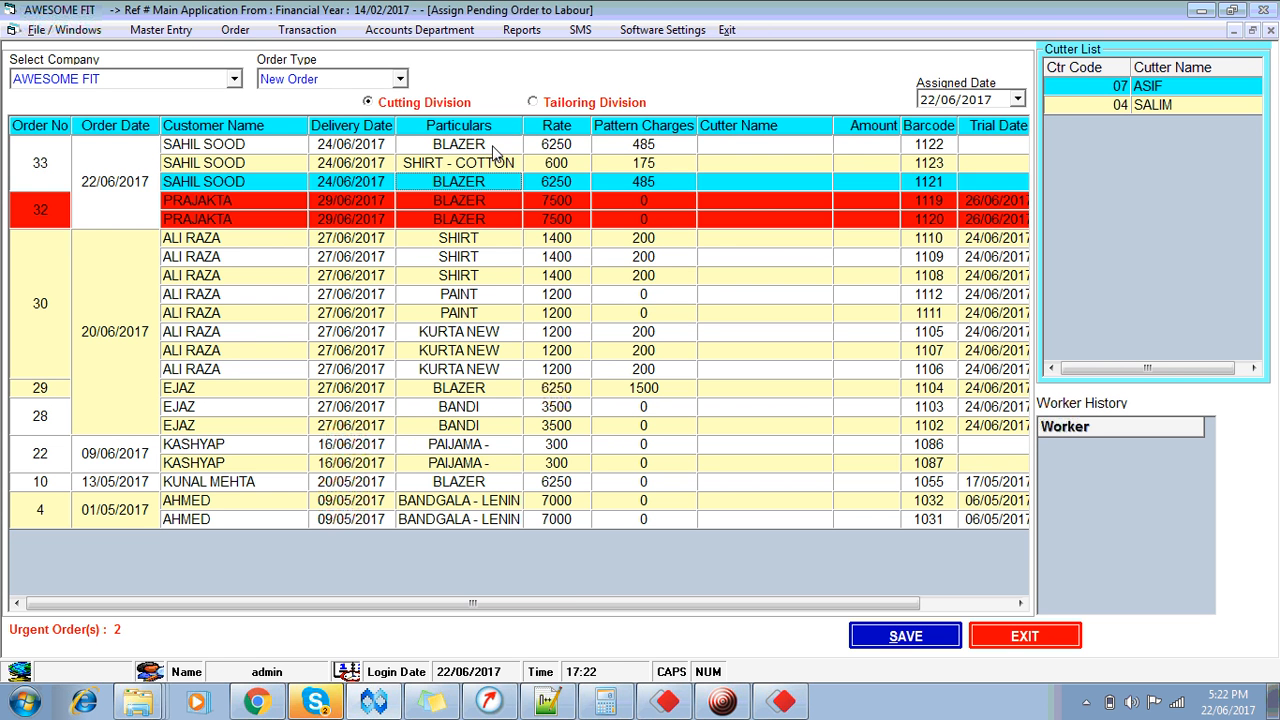
left_click(493, 150)
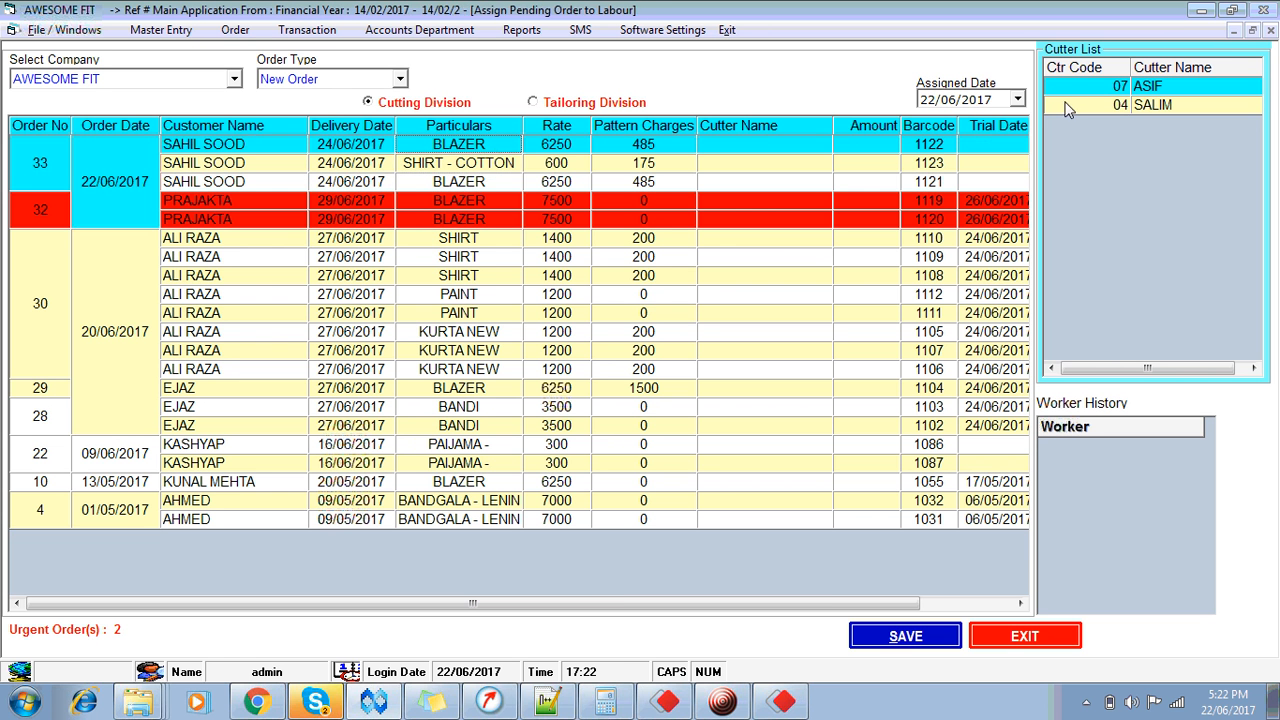
left_click(1186, 104)
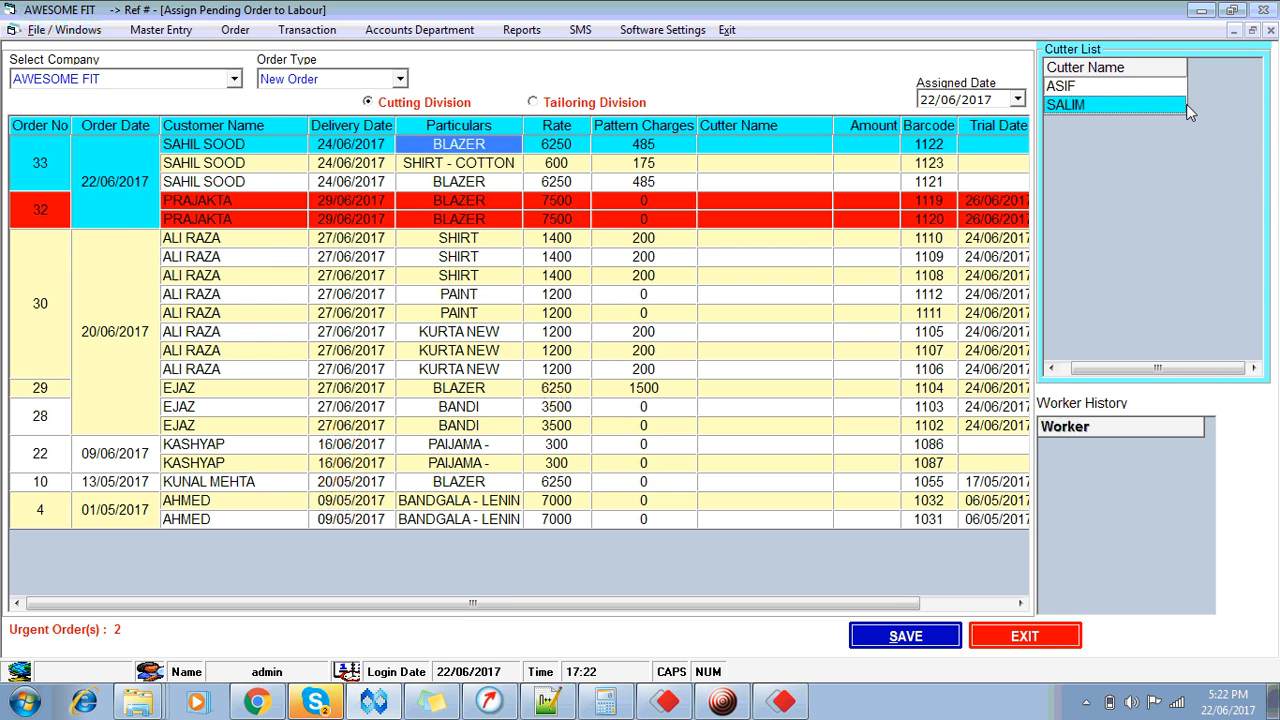
Step: Select items from orders 30 and 28, dismissing the 'Worker not Attached' warnings
left_click(479, 165)
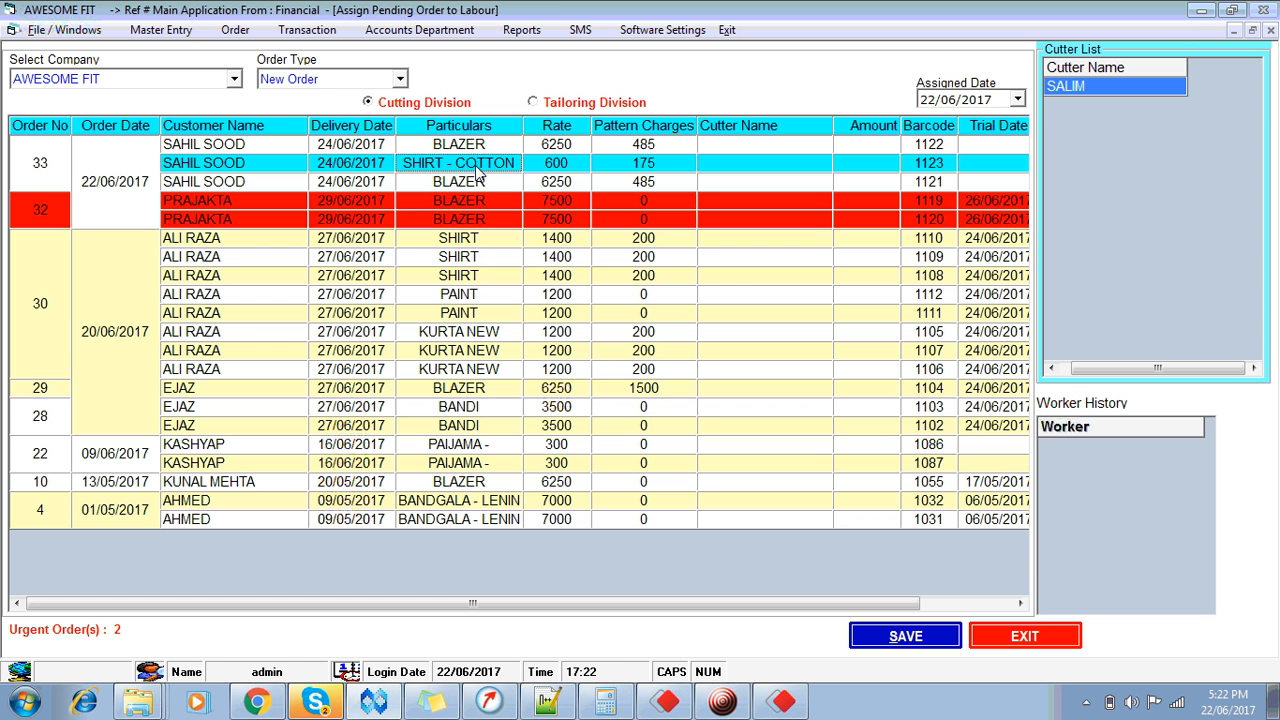
left_click(485, 257)
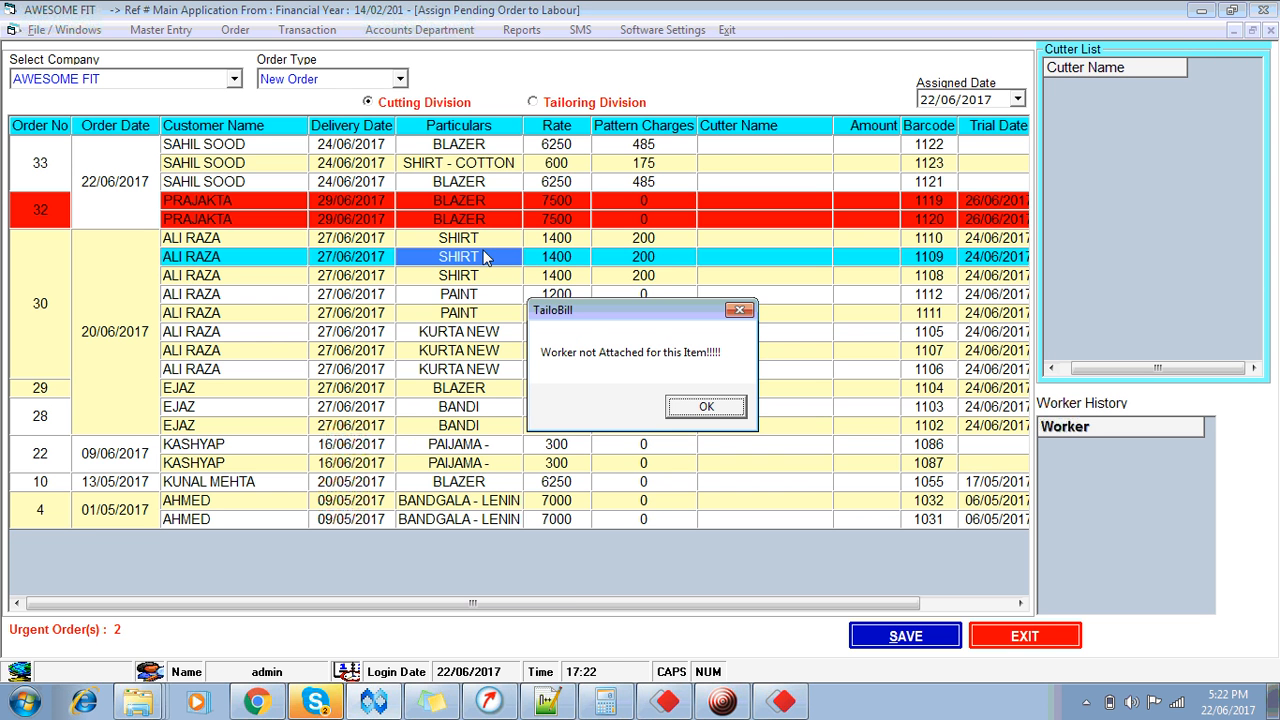
left_click(715, 410)
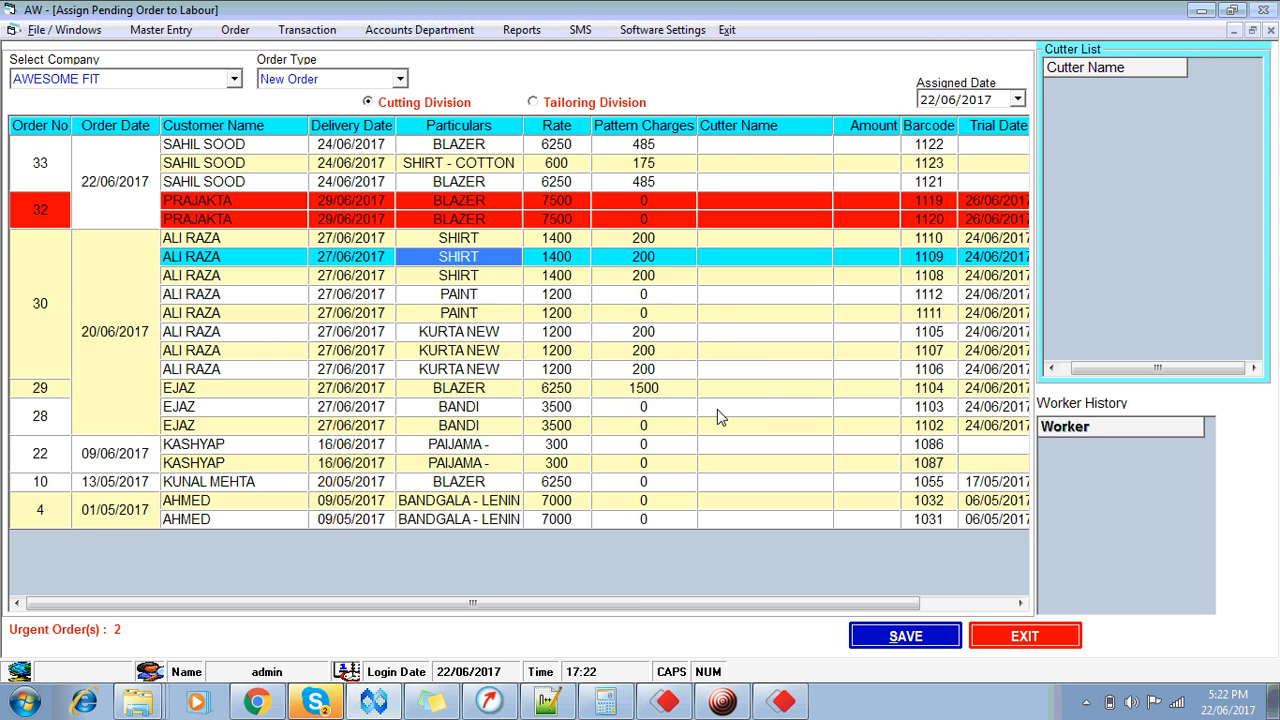
left_click(472, 336)
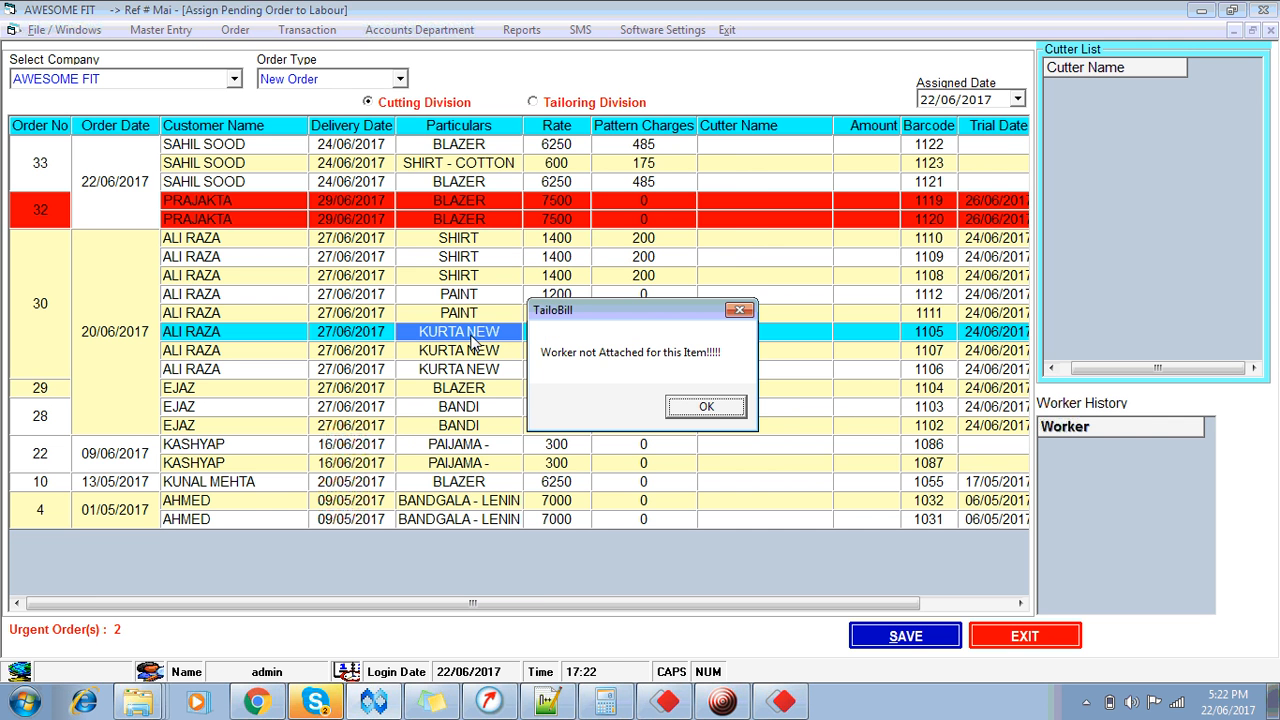
left_click(704, 408)
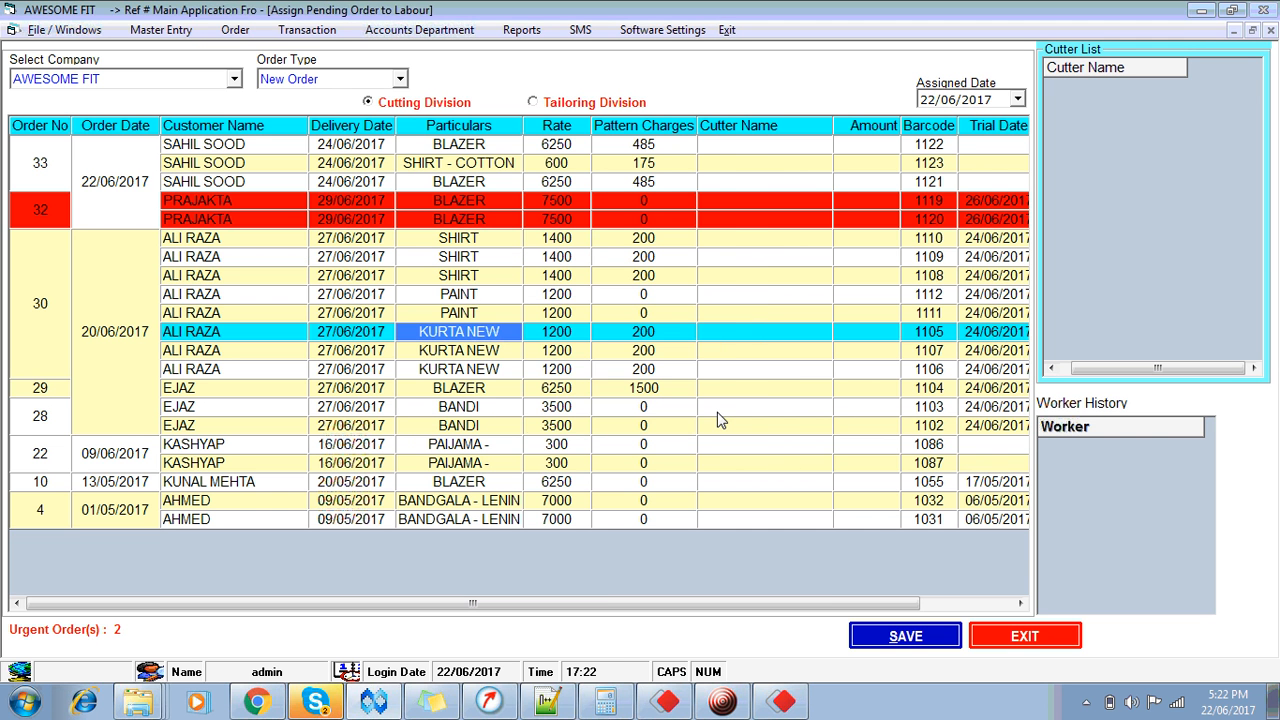
left_click(467, 411)
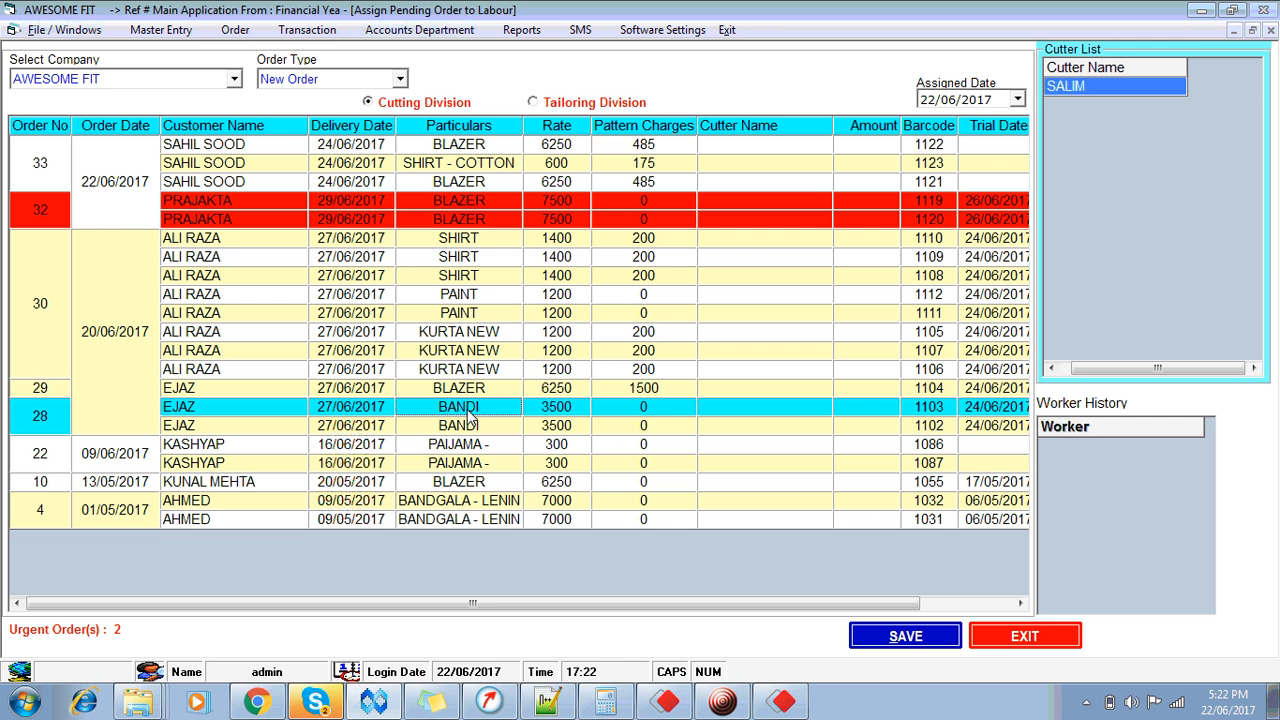
Step: Assign the original cutter to items 1122, 1123, 1121 and order 32 blazers 1119, 1120
left_click(469, 146)
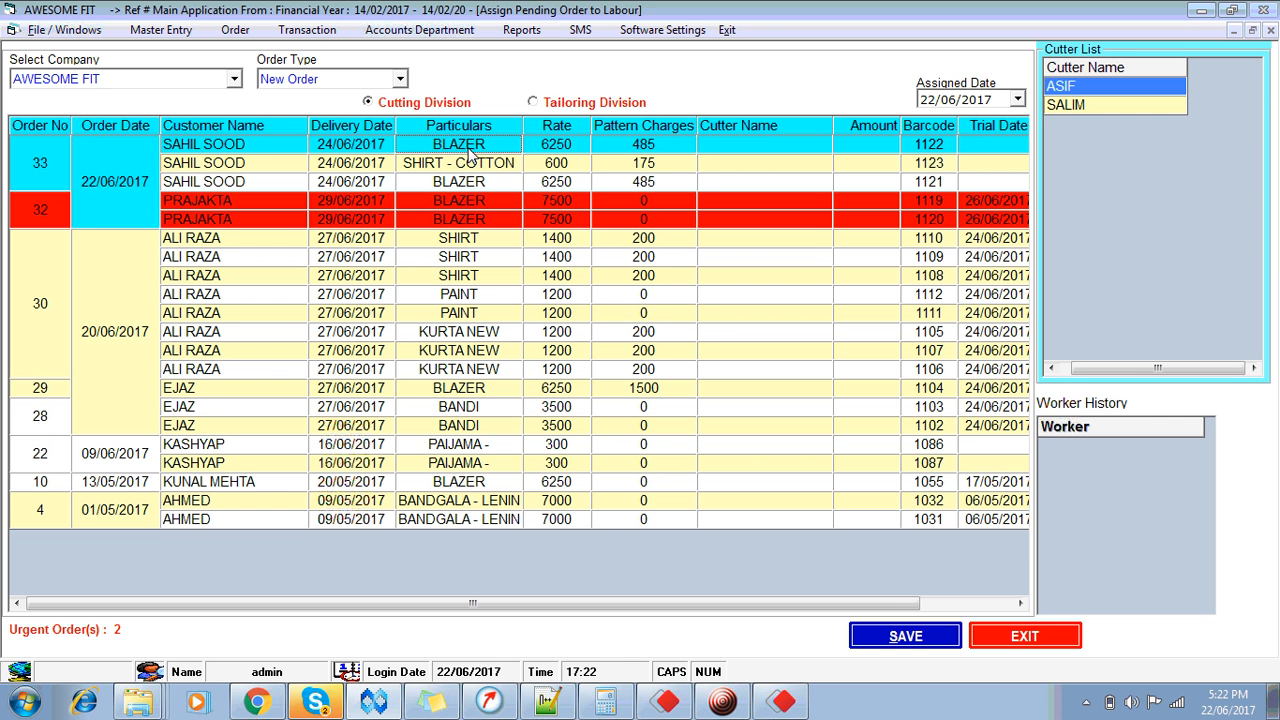
left_click(1098, 104)
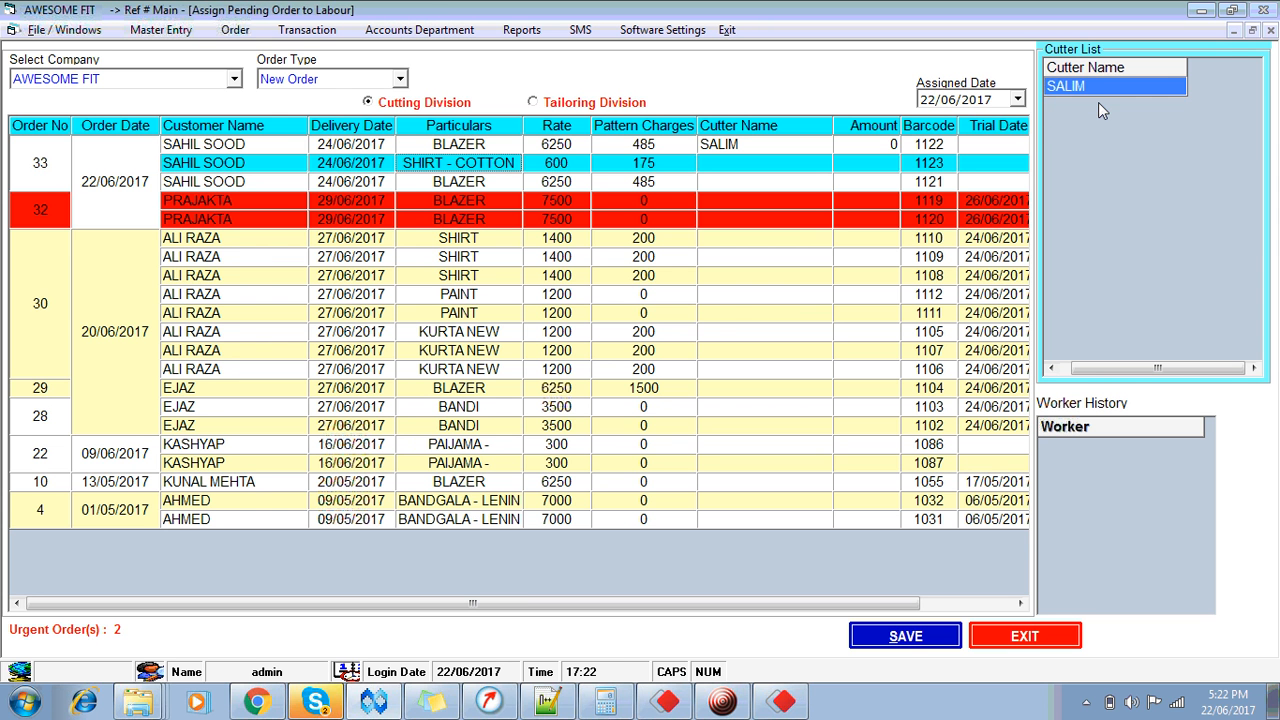
left_click(1096, 87)
left_click(1096, 87)
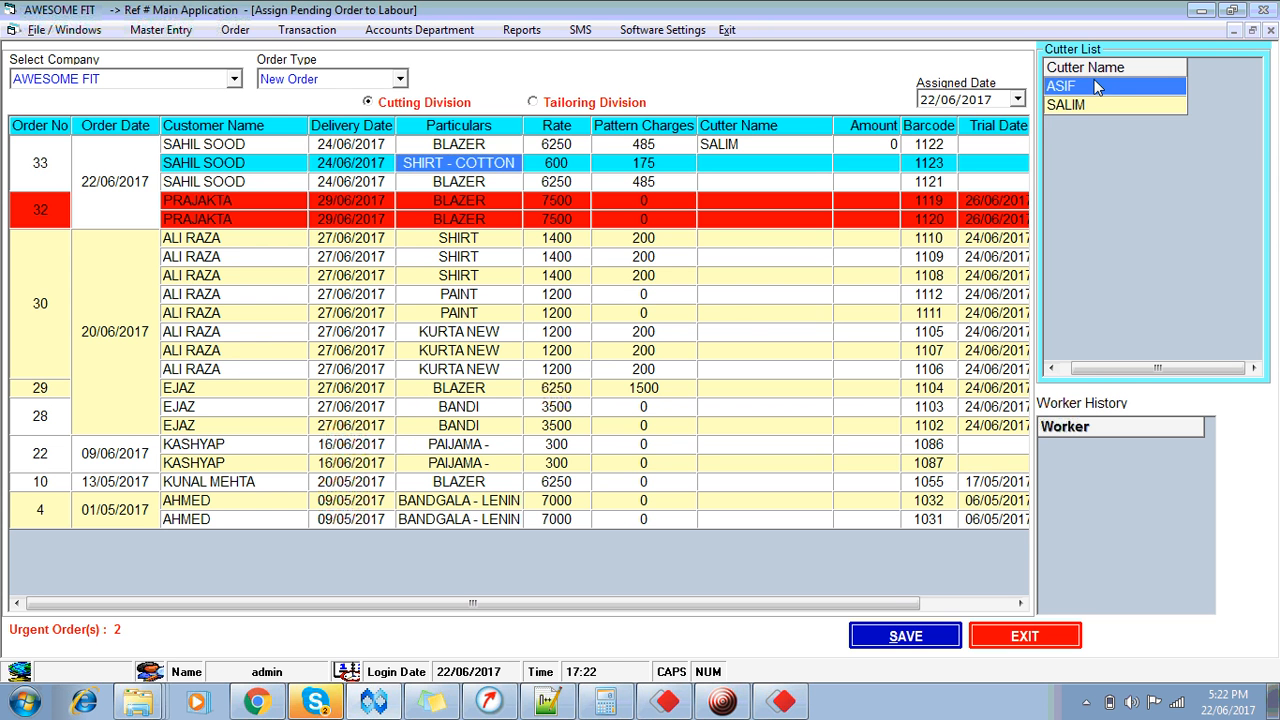
left_click(1092, 104)
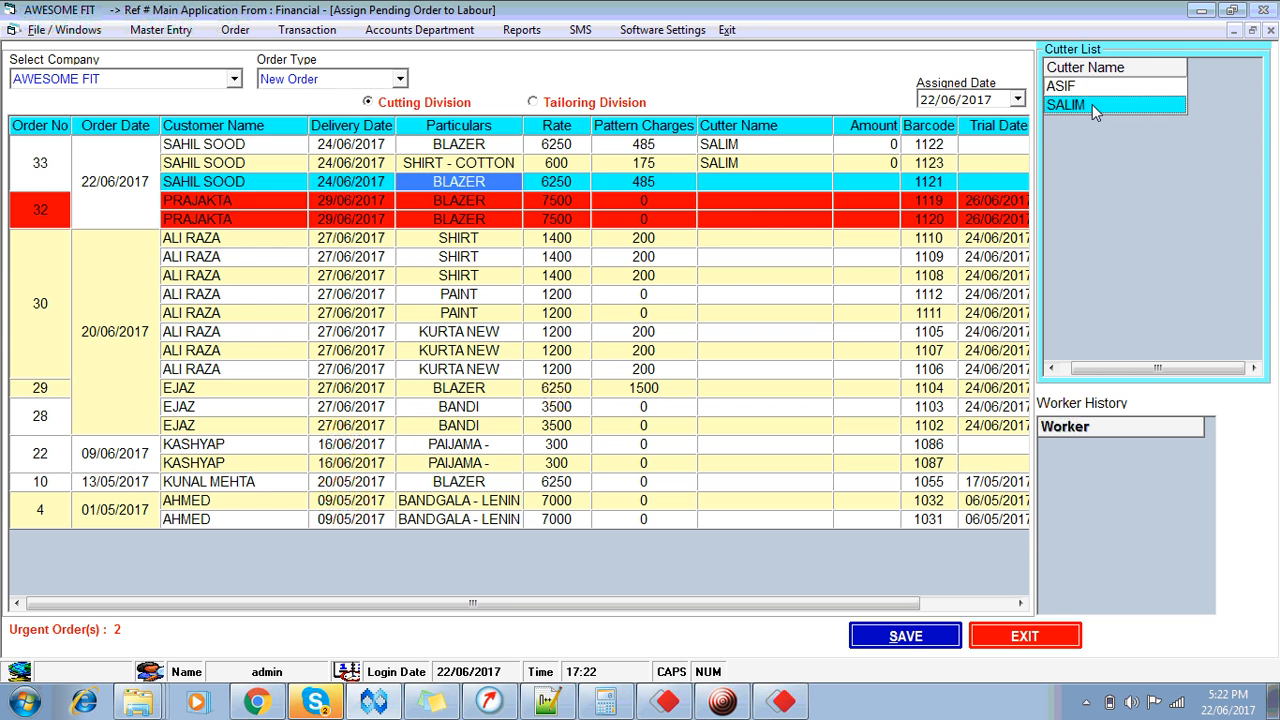
left_click(1092, 104)
left_click(1092, 104)
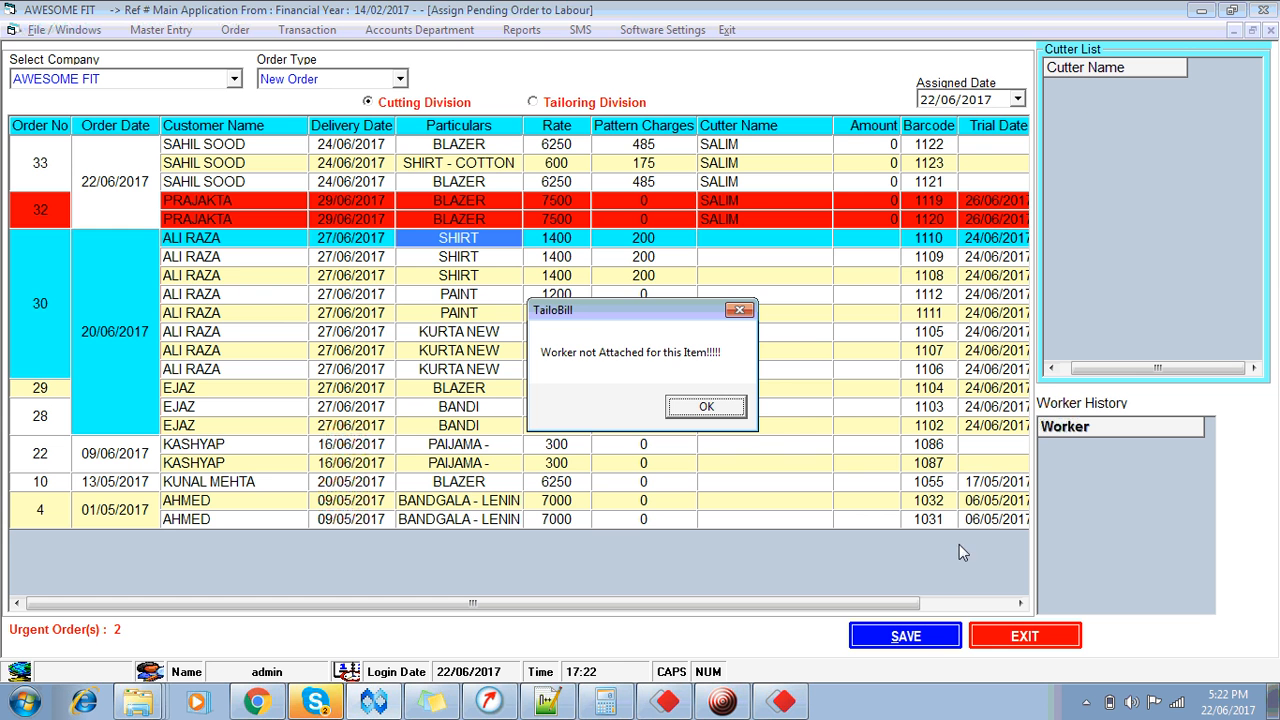
Step: Save the cutter assignments dated 22/06/2017, confirming both prompts and dismissing the warnings
left_click(706, 410)
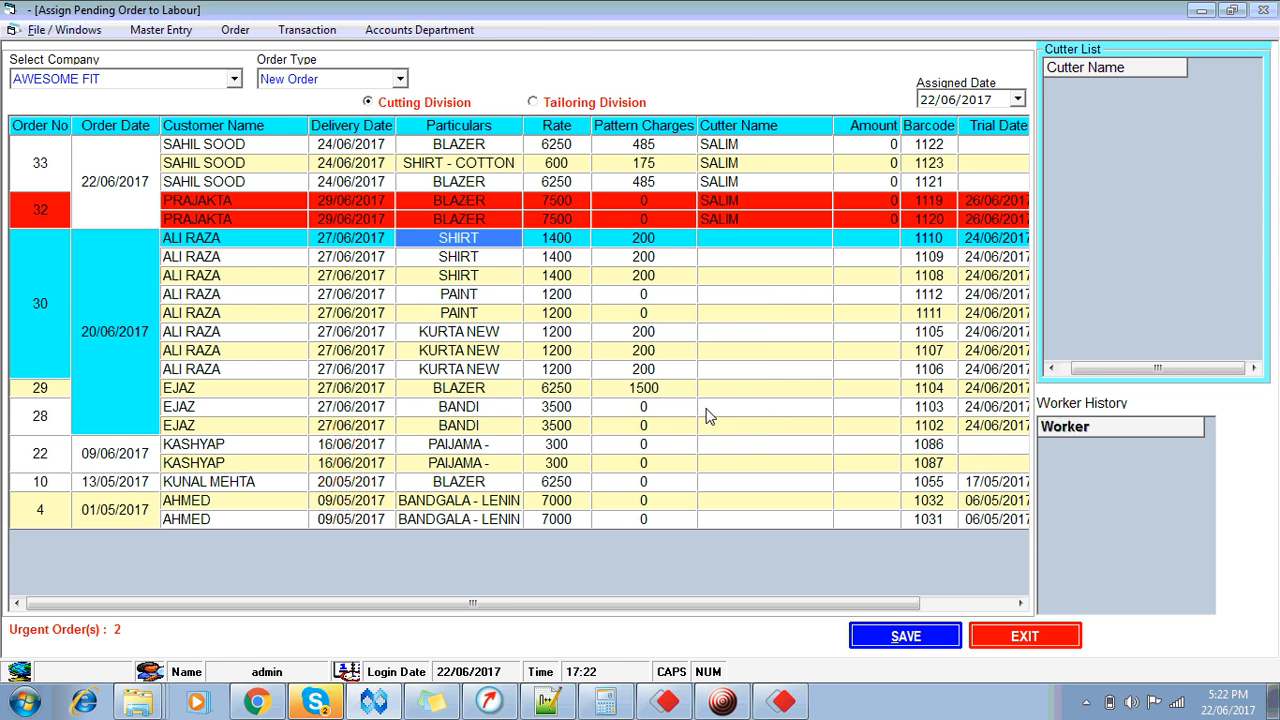
left_click(906, 637)
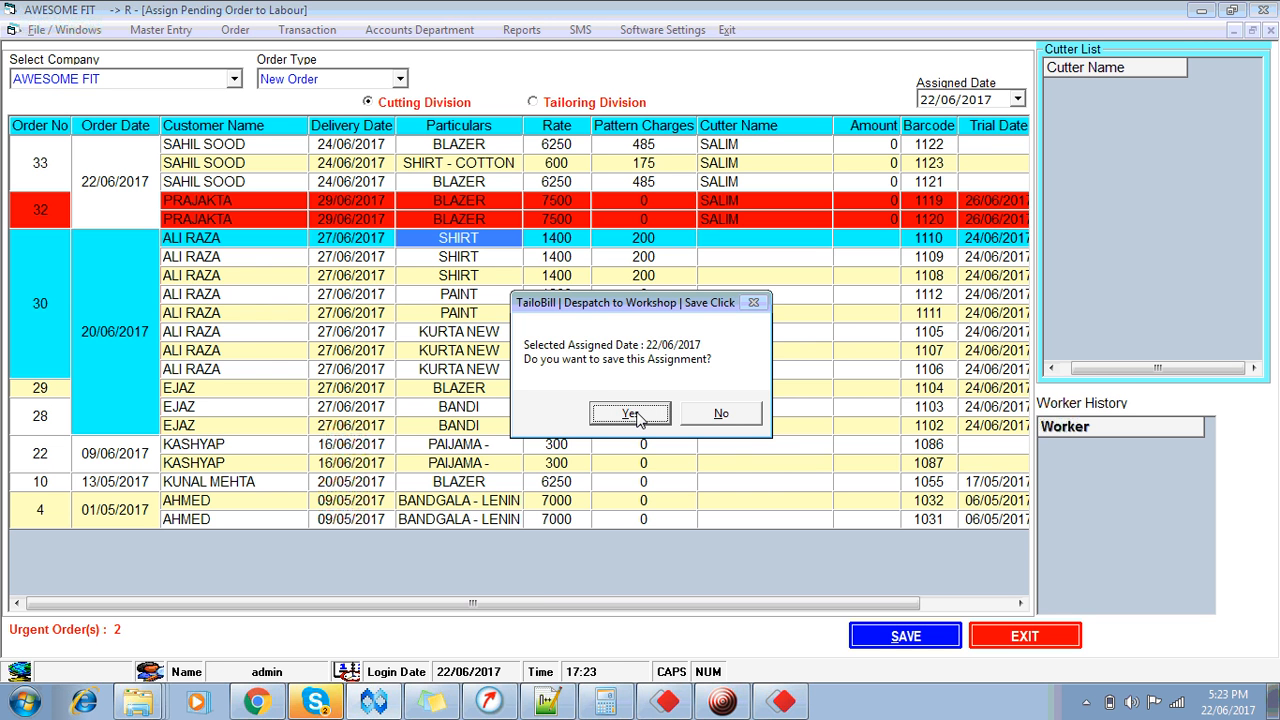
left_click(630, 414)
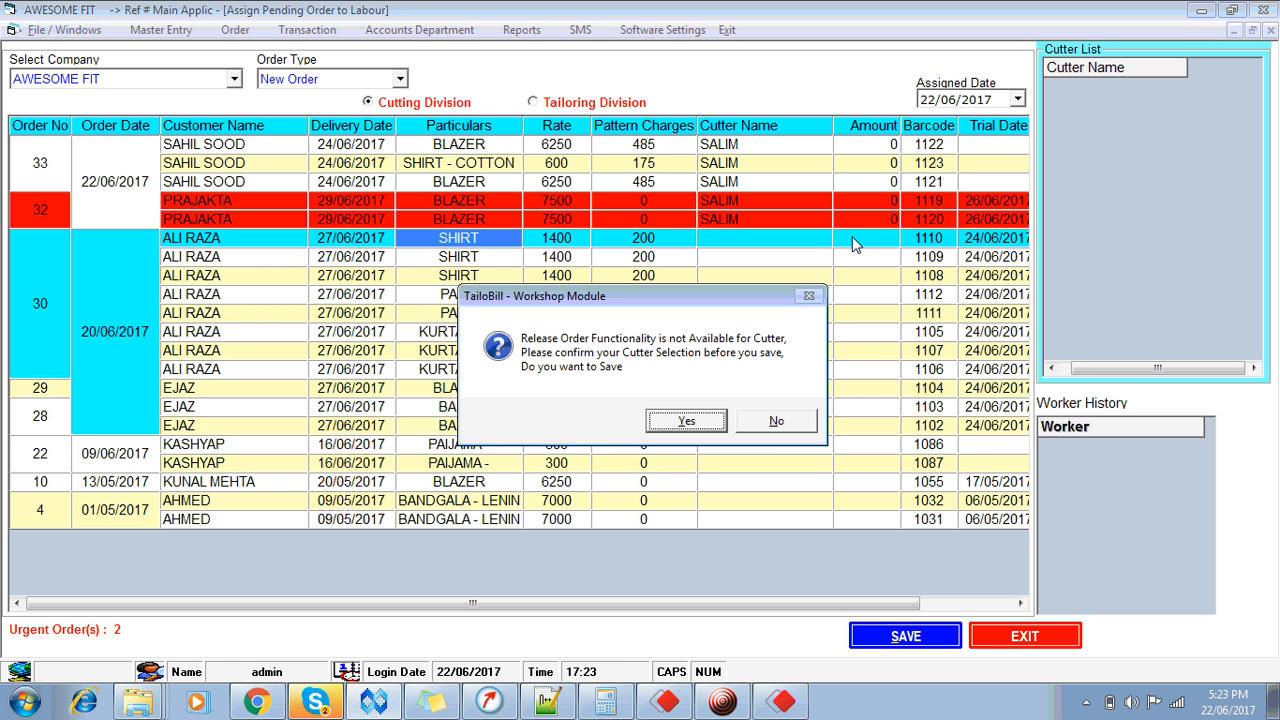
left_click(687, 421)
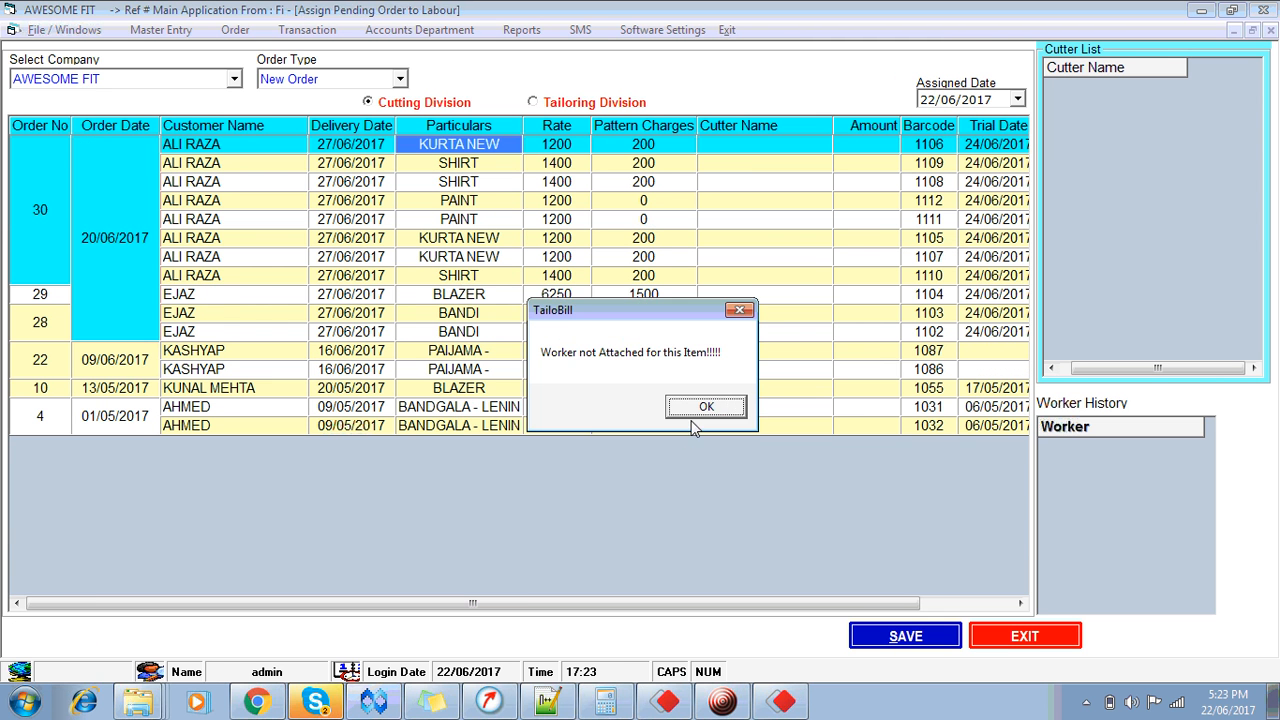
left_click(706, 407)
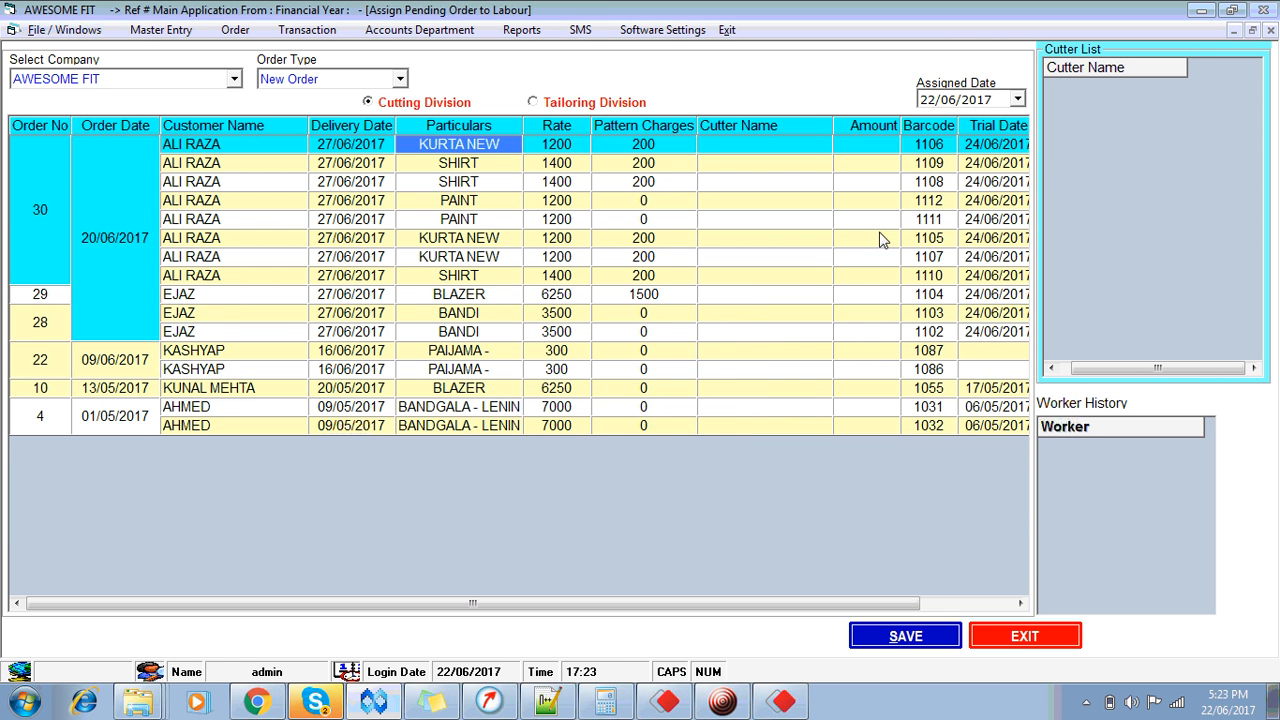
left_click(1016, 101)
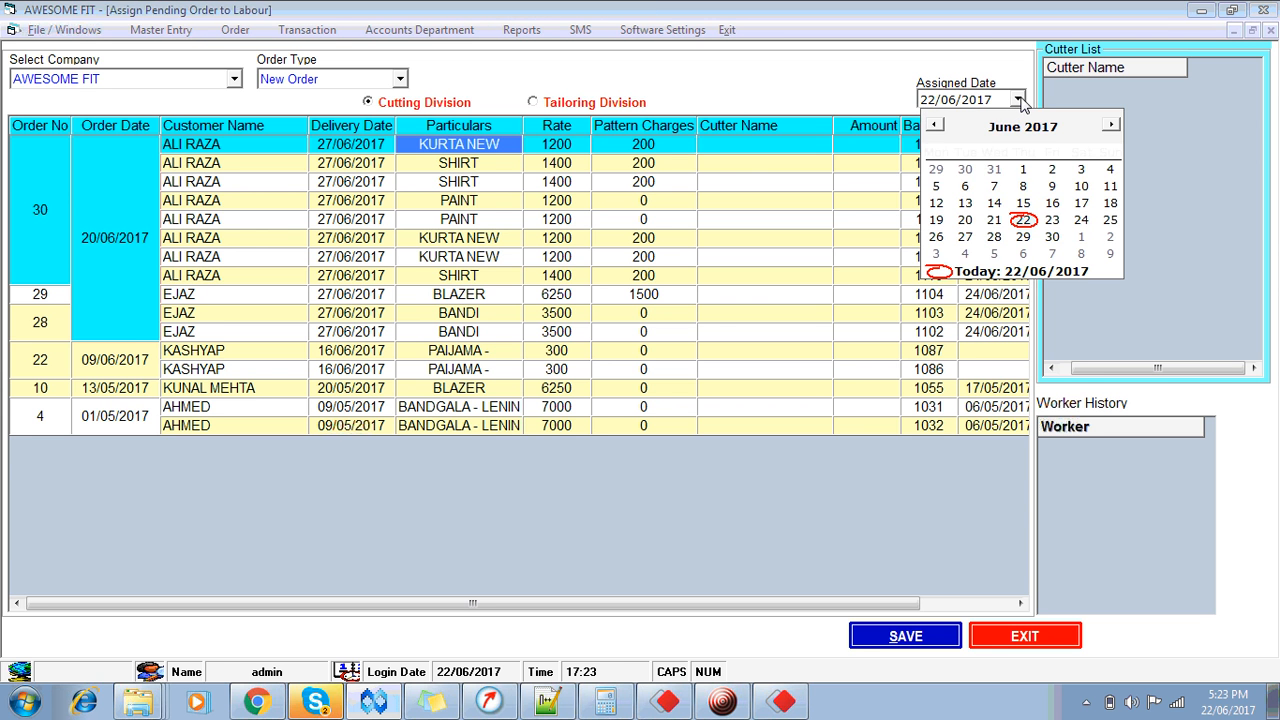
Step: Keep 22/06/2017 as the assigned date and exit to the main dashboard
left_click(1018, 101)
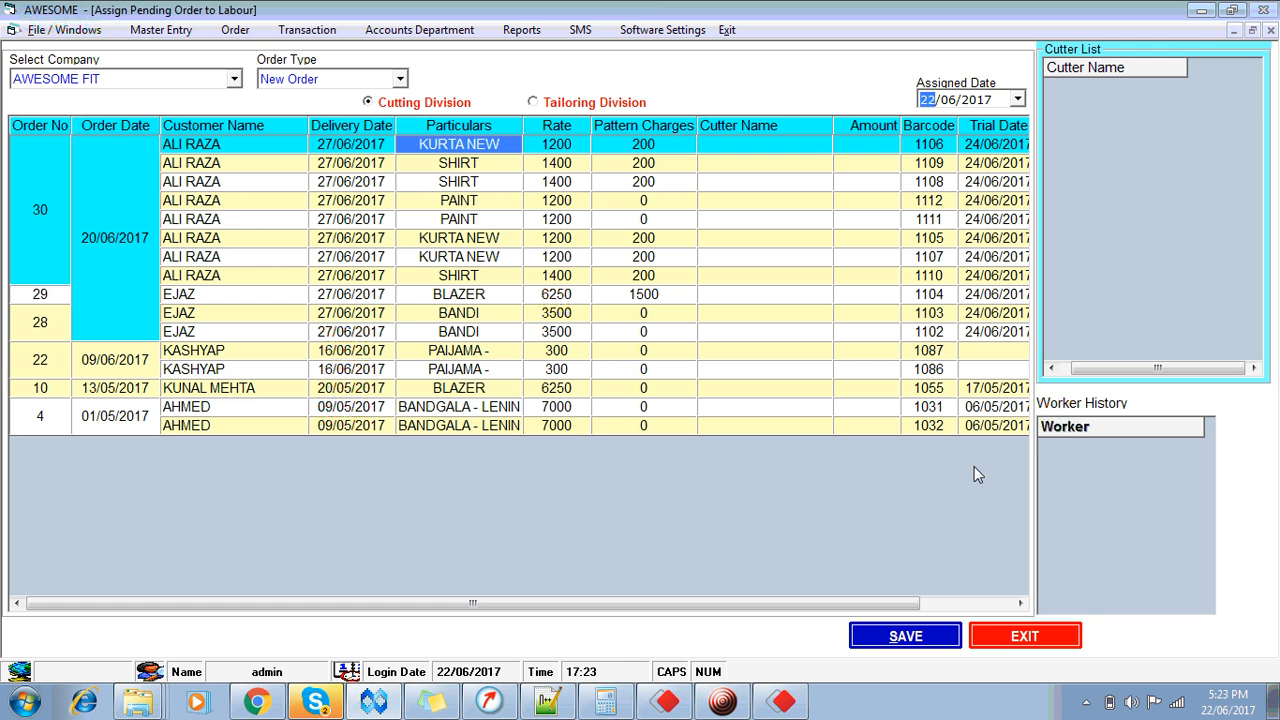
left_click(1020, 645)
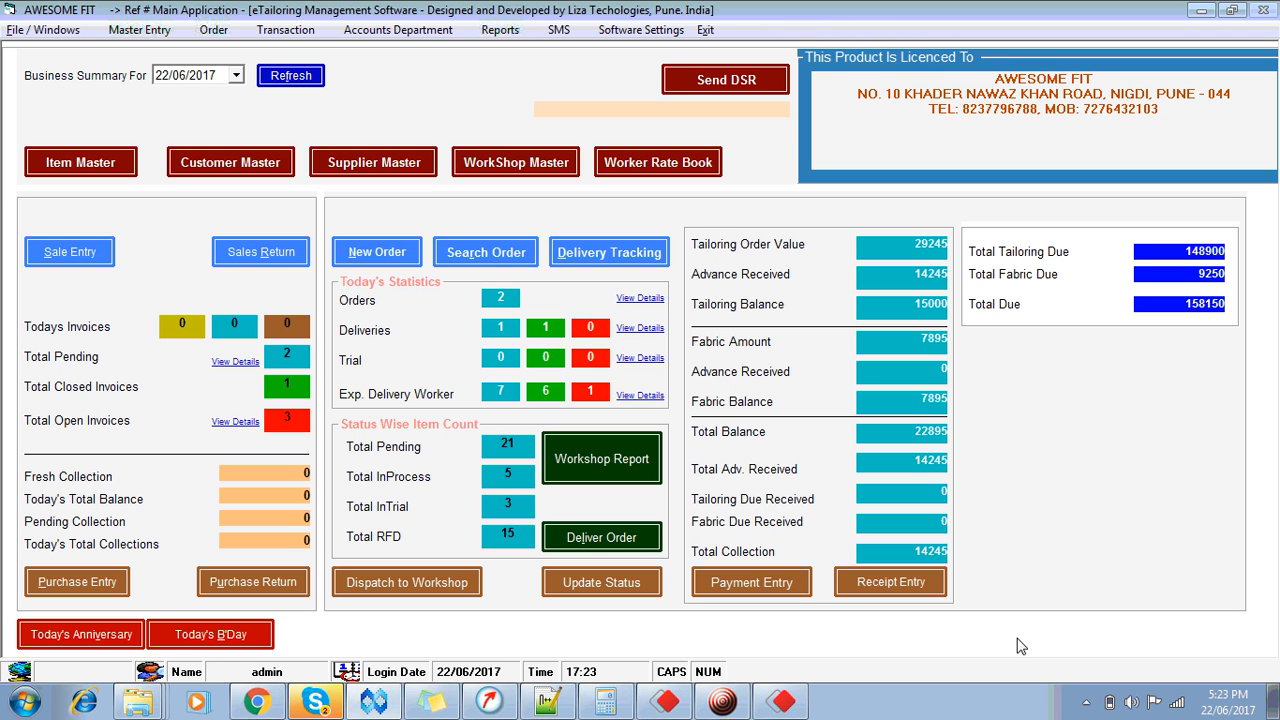
Step: Bring up cutter SALIM's pending orders on the Take Delivery from Workshop screen
left_click(611, 595)
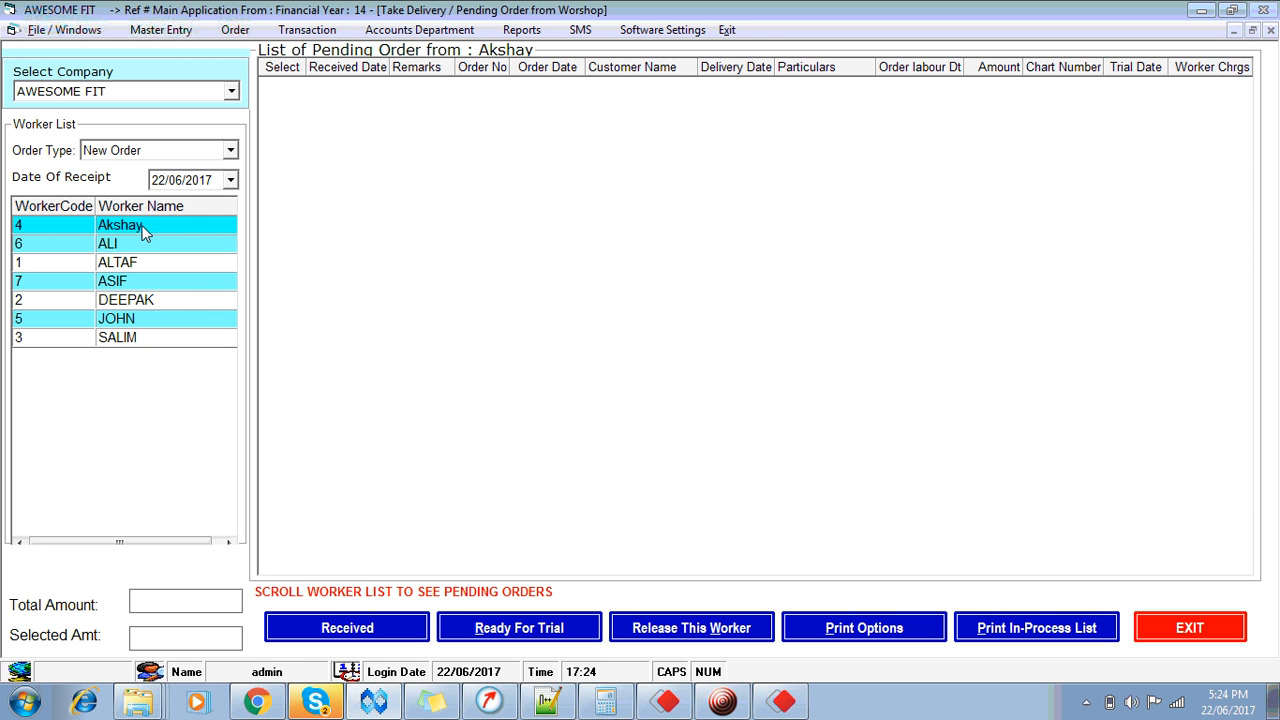
left_click(132, 341)
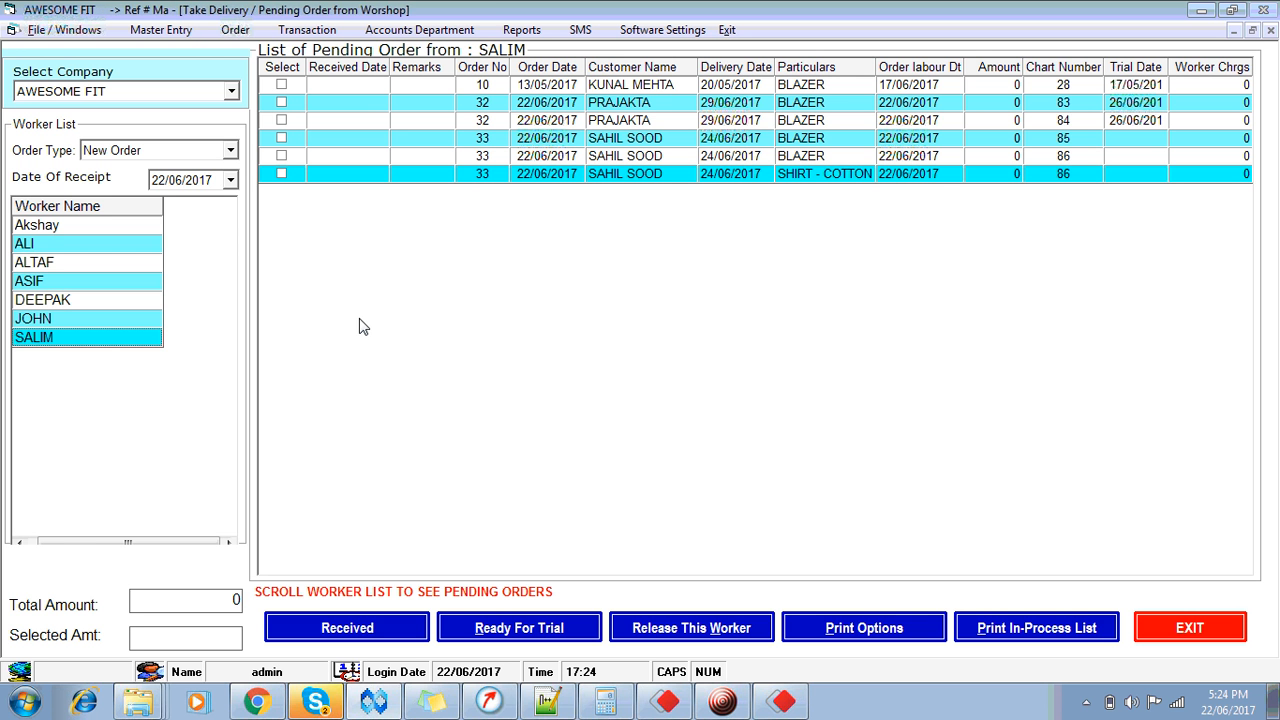
left_click(296, 121)
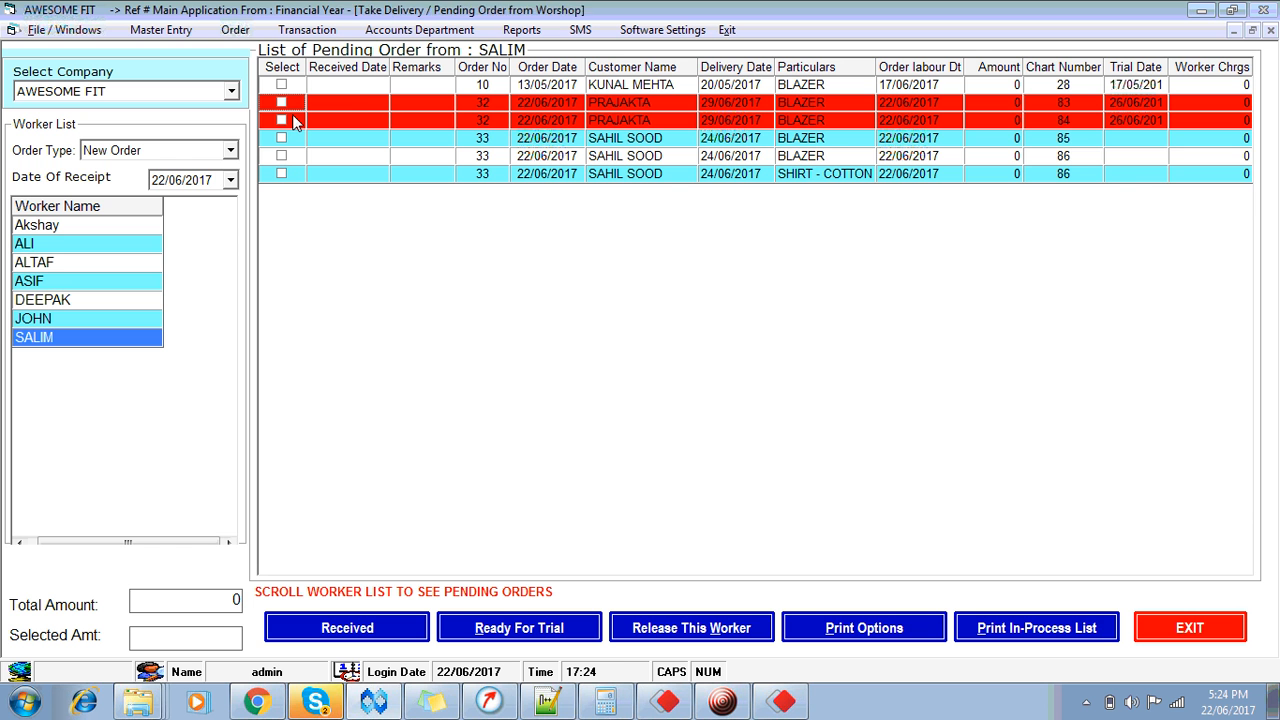
Step: Mark the order 32 blazers and order 33 items as received on 22/06/2017, remark Ok
key("Down")
key("space")
key("Down")
key("space")
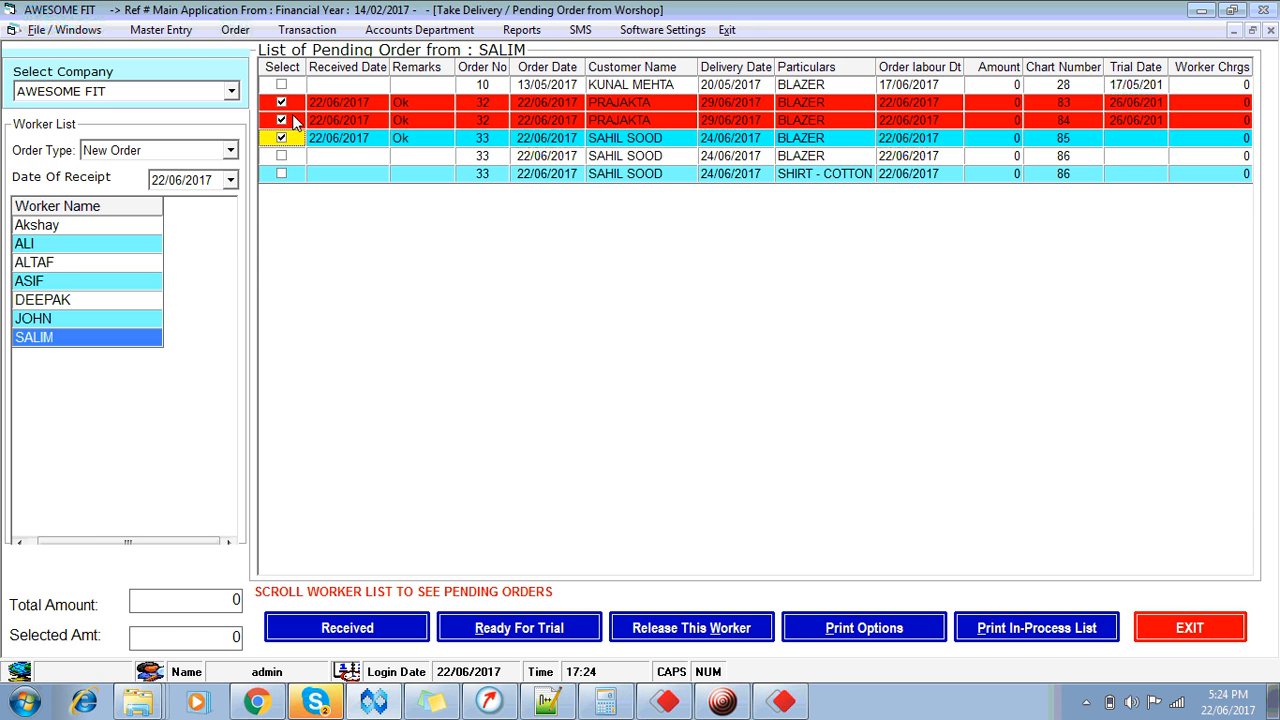
key("Down")
key("space")
key("Down")
key("space")
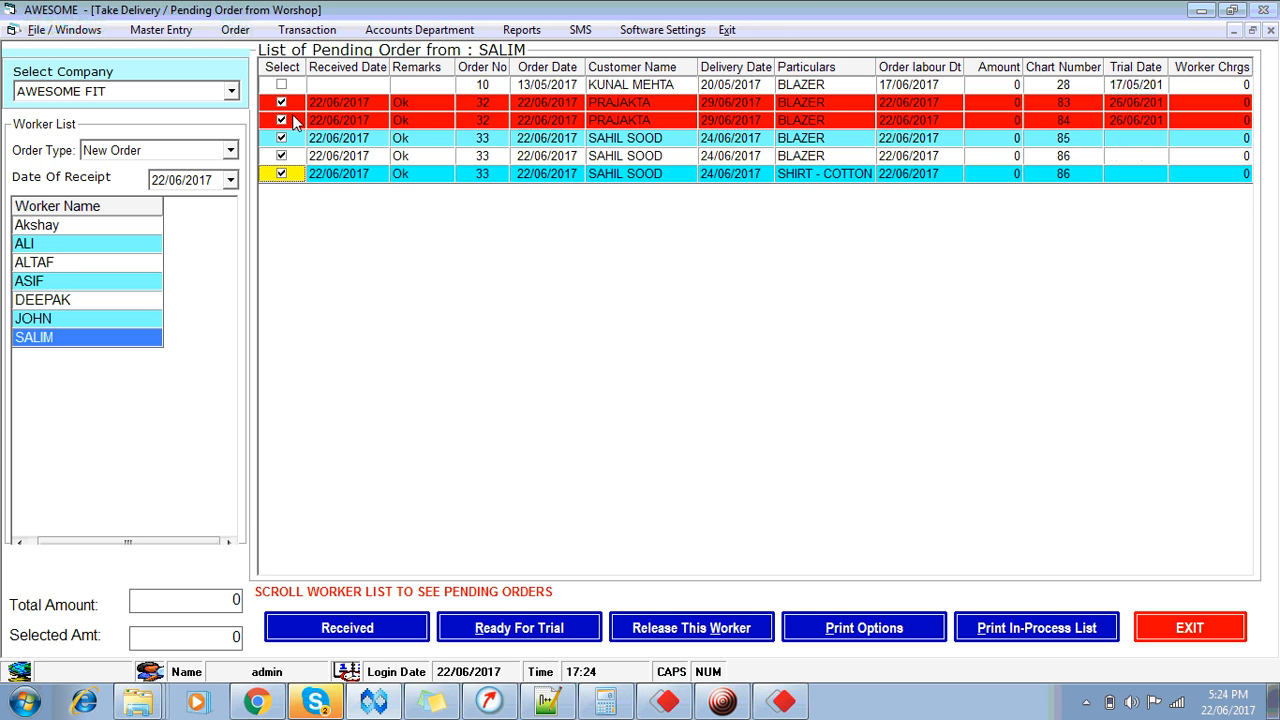
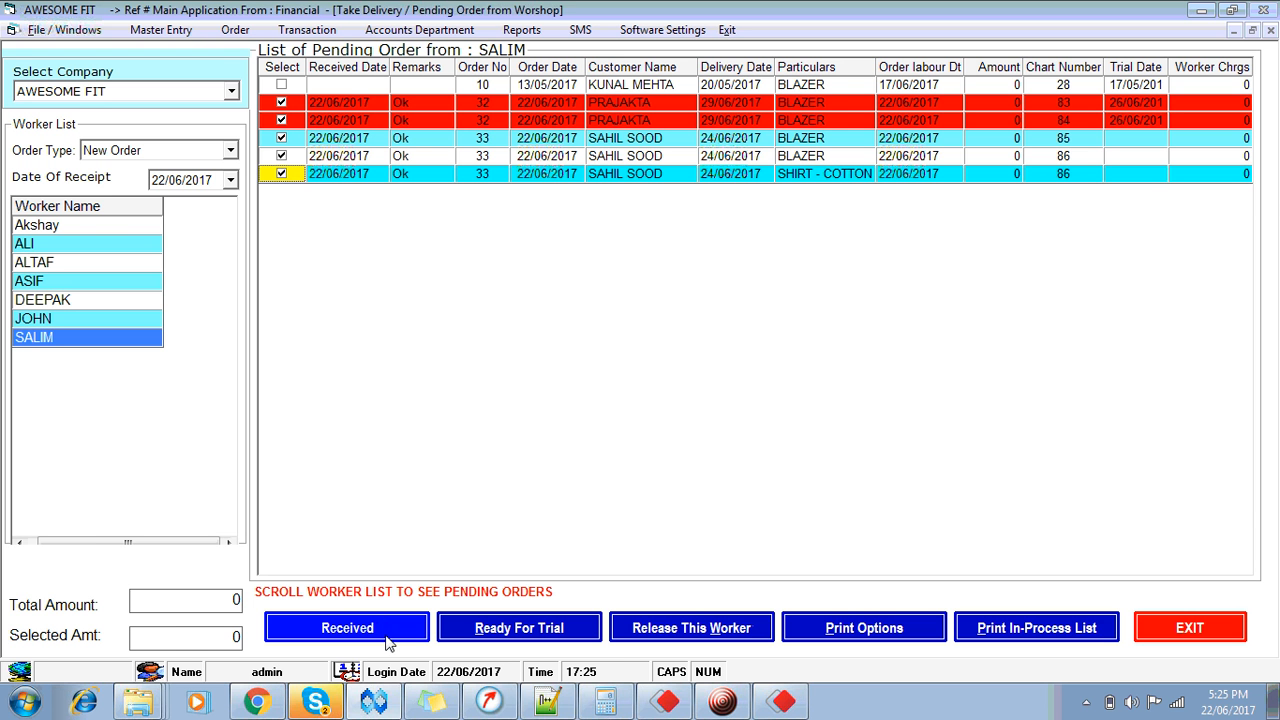
Step: Receive the cutter's checked orders 32 and 33 from the workshop, then close the pending list
left_click(386, 636)
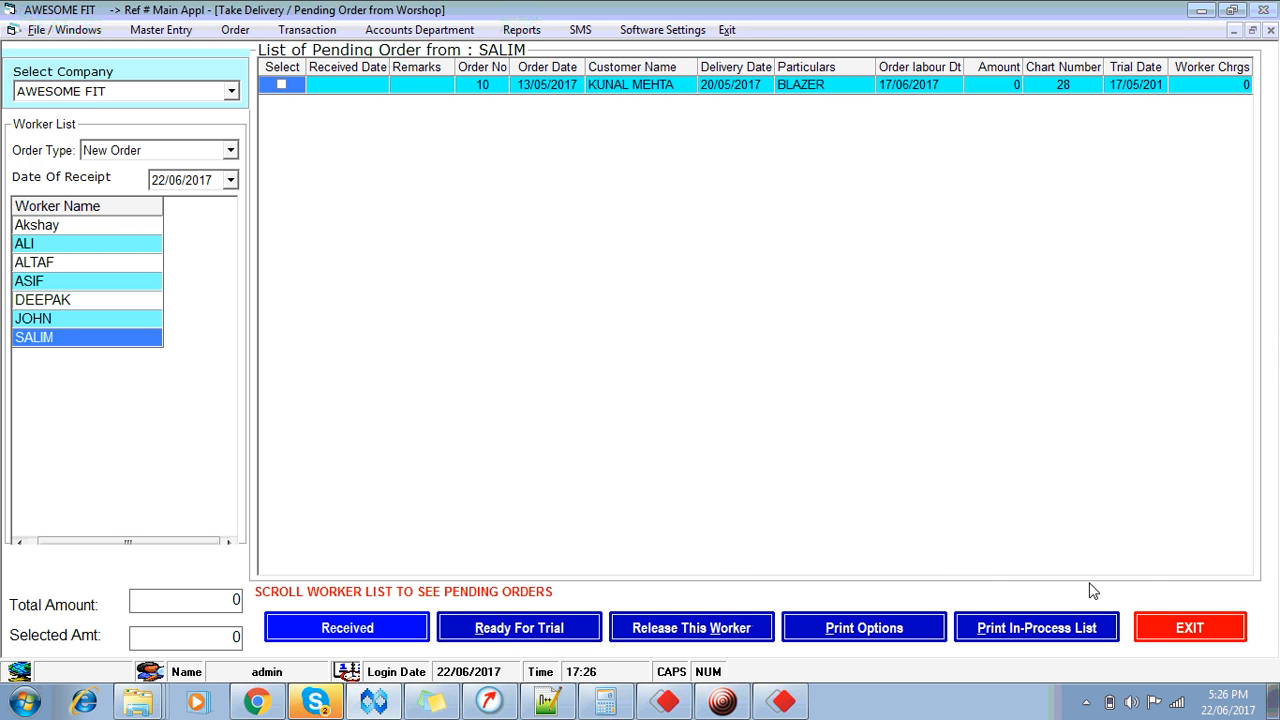
left_click(1178, 630)
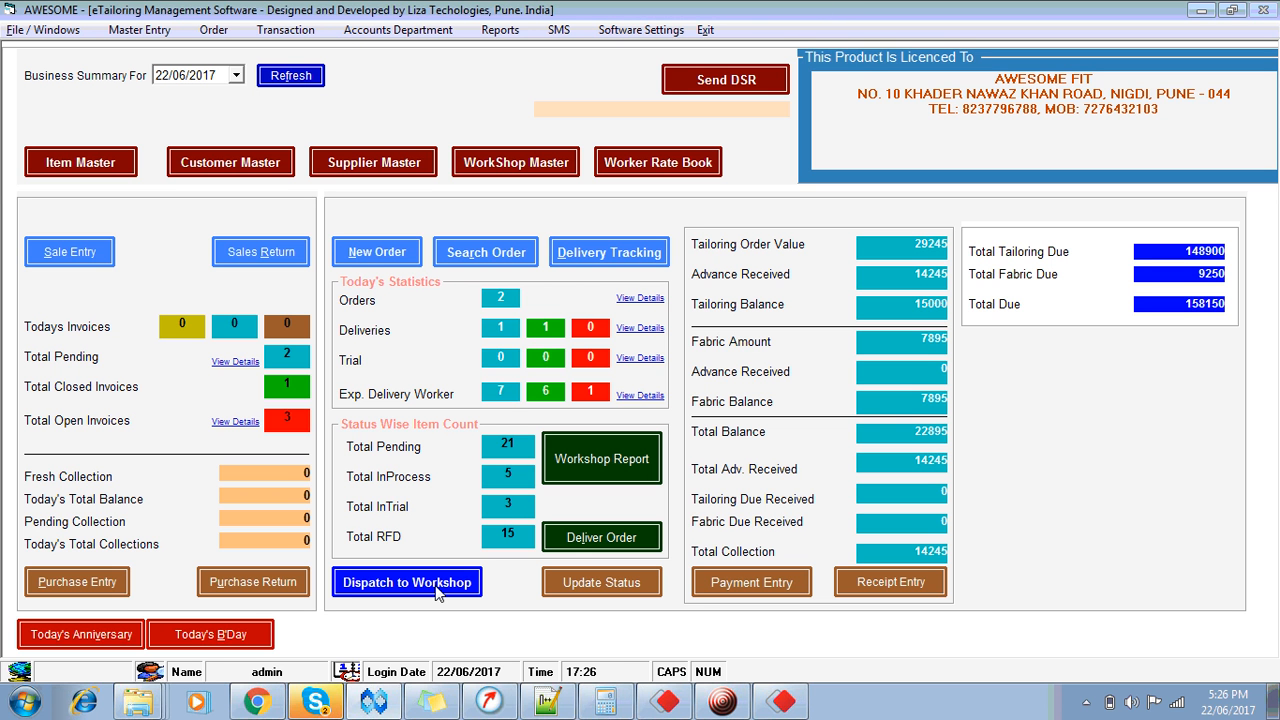
Step: Open Dispatch to Workshop showing Tailoring Division orders sorted by customer name
left_click(436, 592)
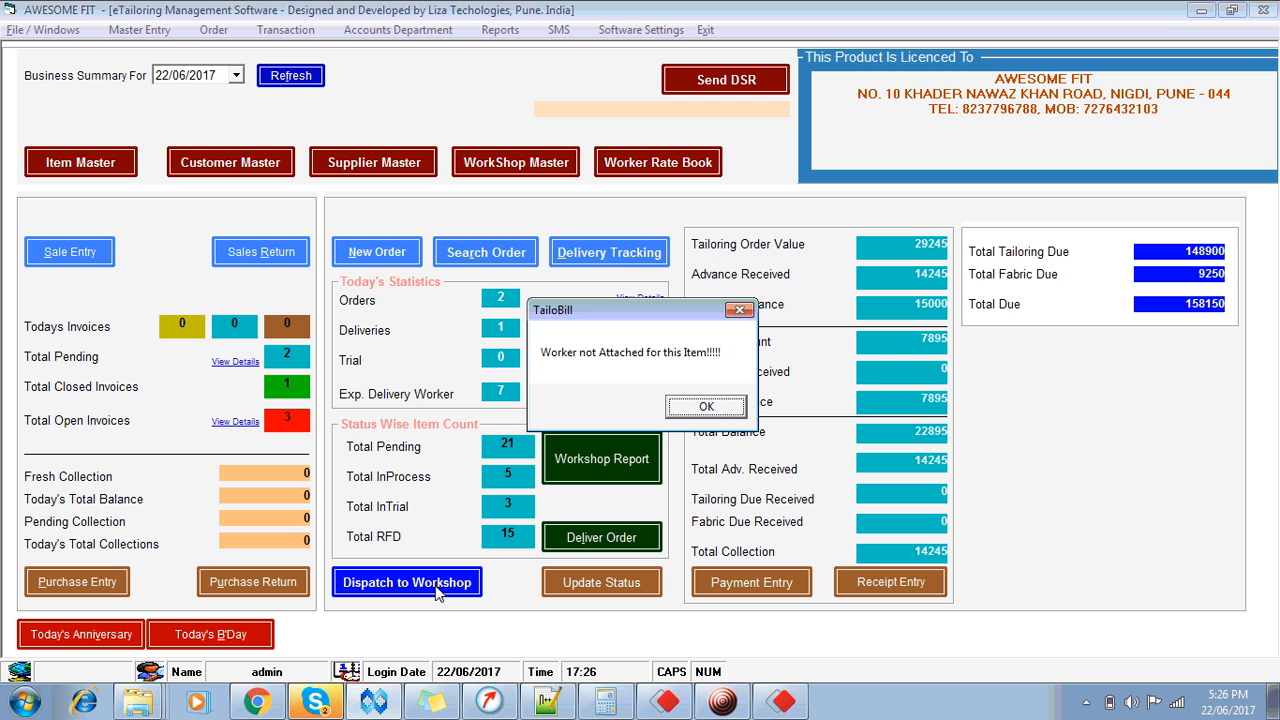
left_click(707, 407)
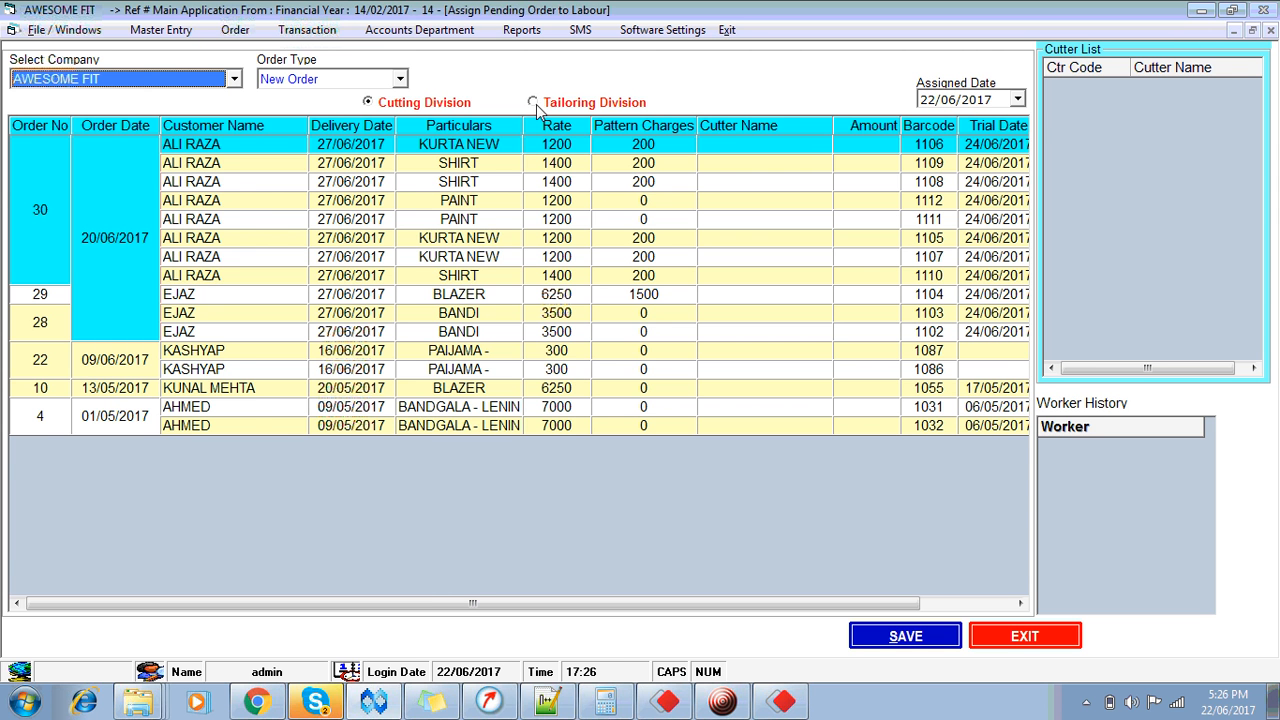
left_click(535, 103)
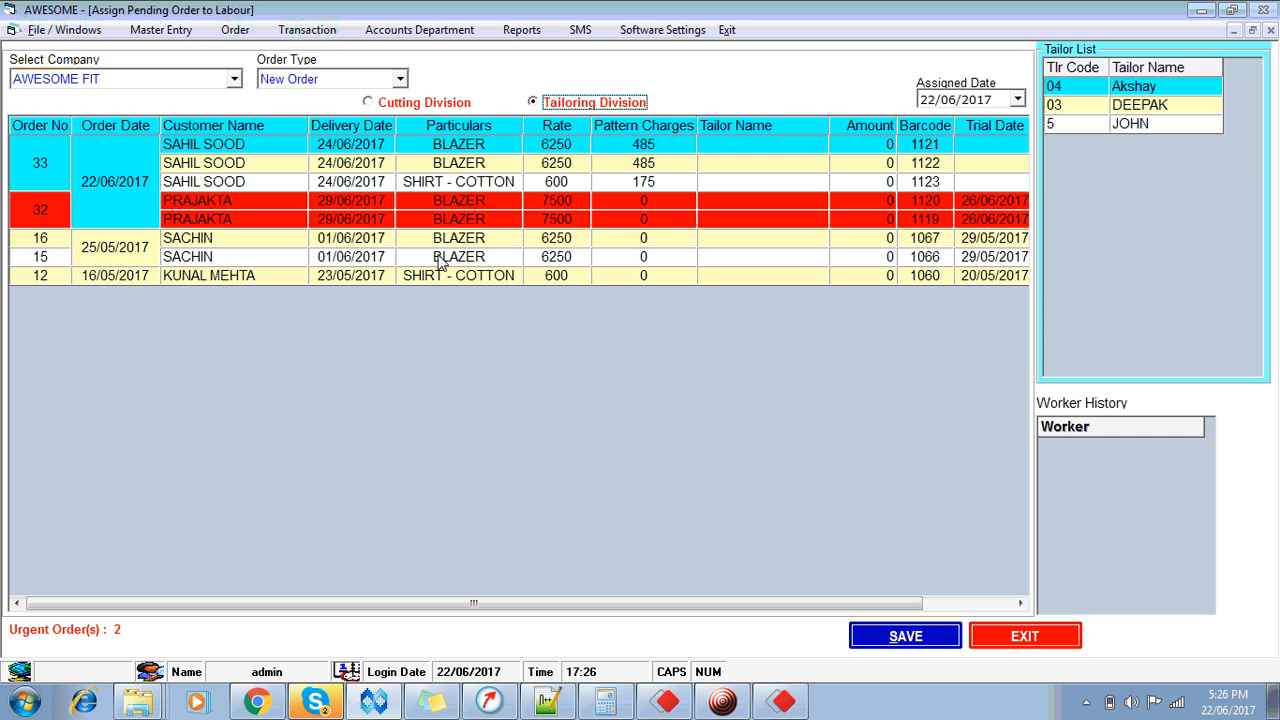
left_click(206, 123)
left_click(206, 123)
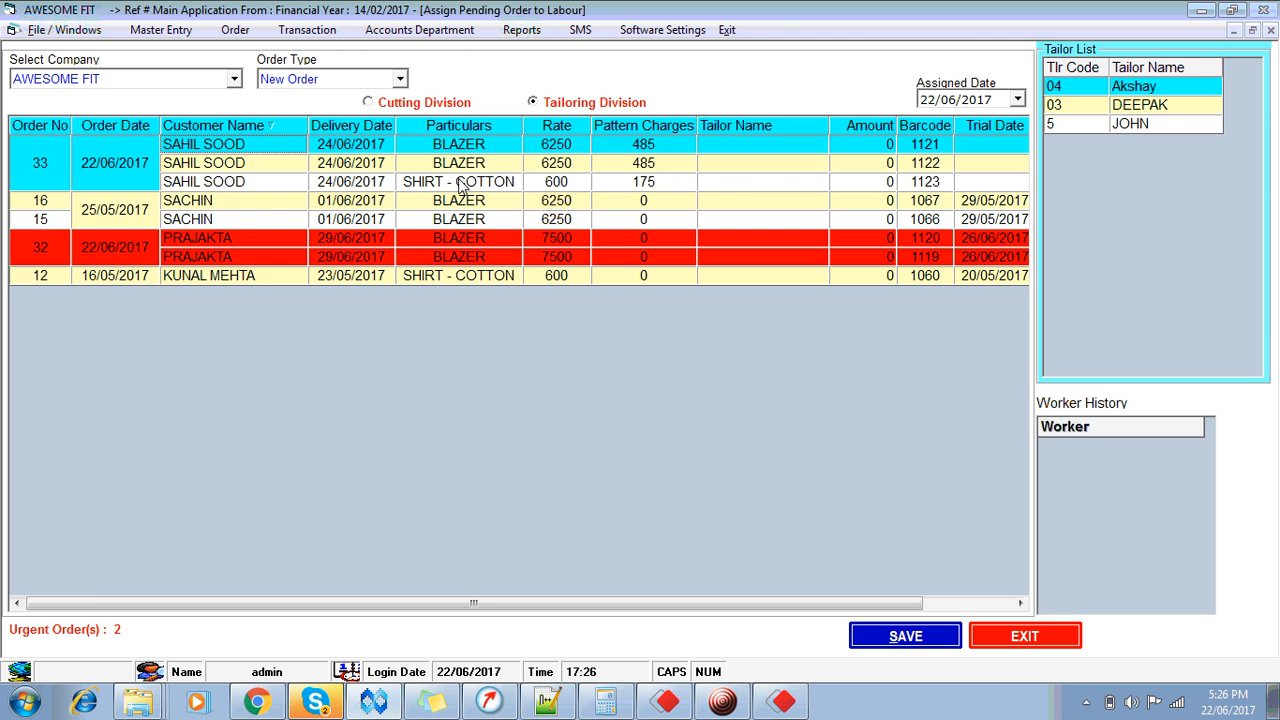
Step: Assign tailor 03 to both order 33 blazers at 400 each
left_click(427, 148)
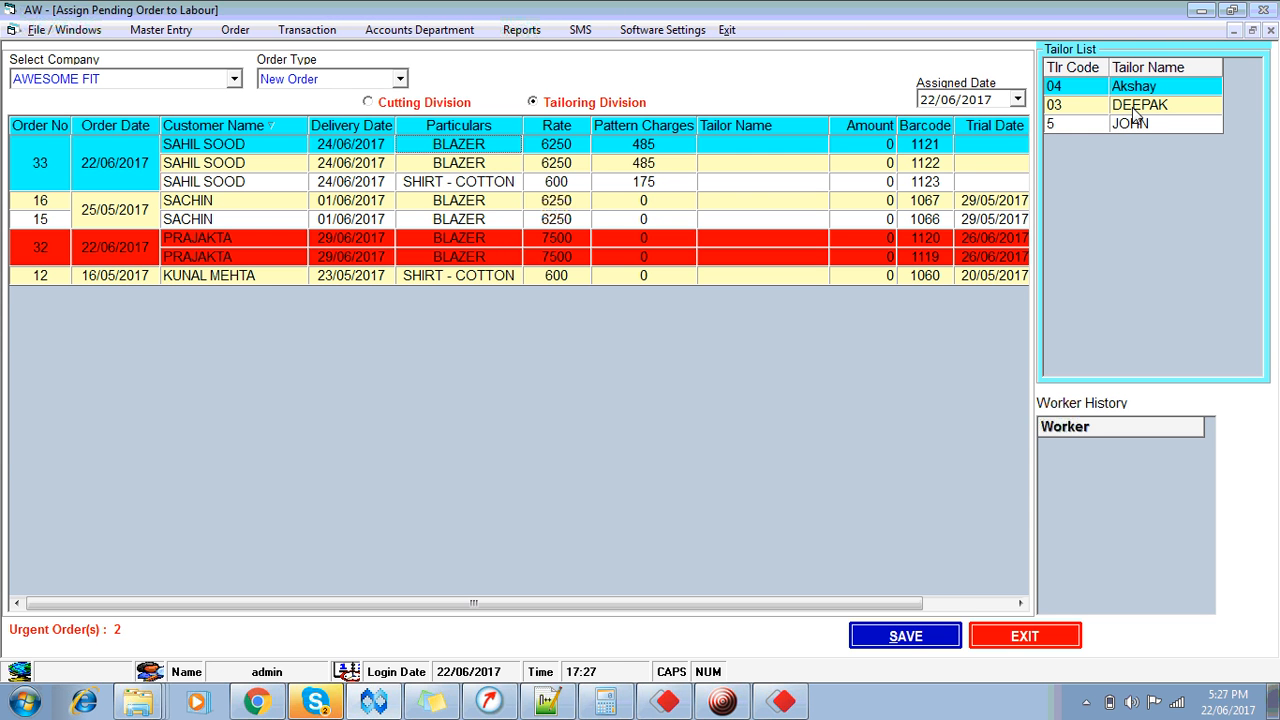
double_click(1135, 108)
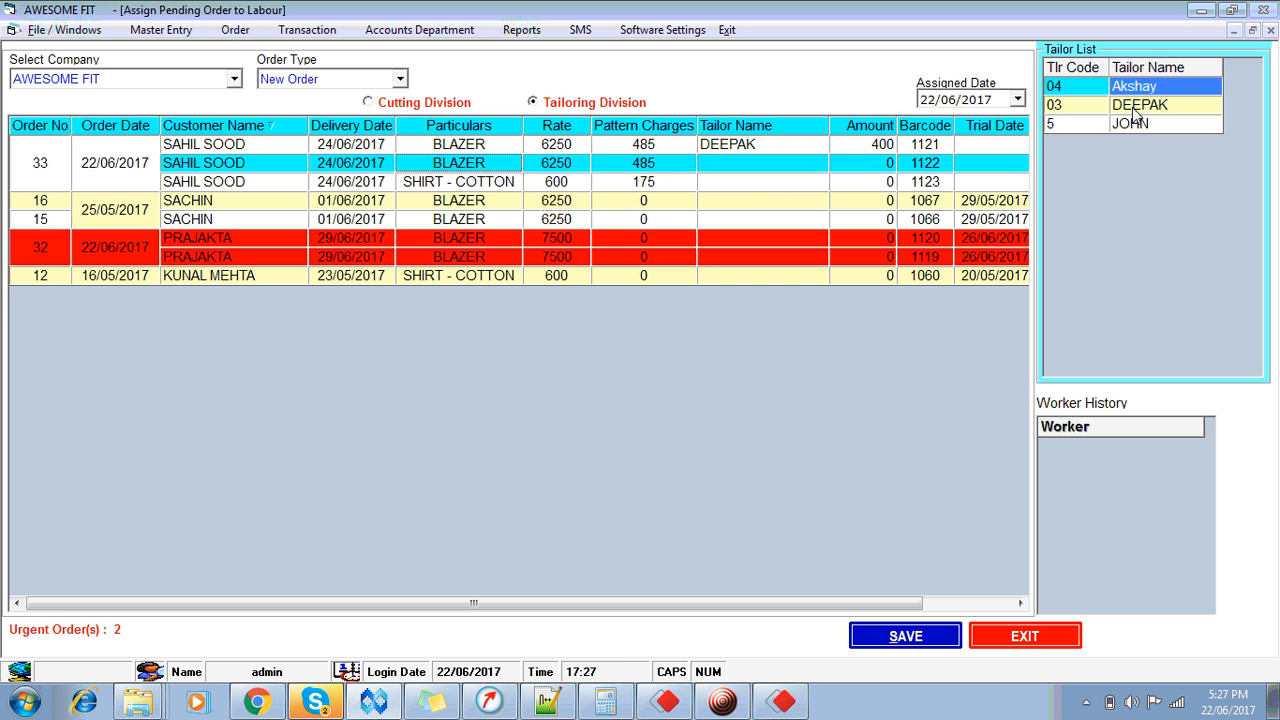
double_click(1134, 108)
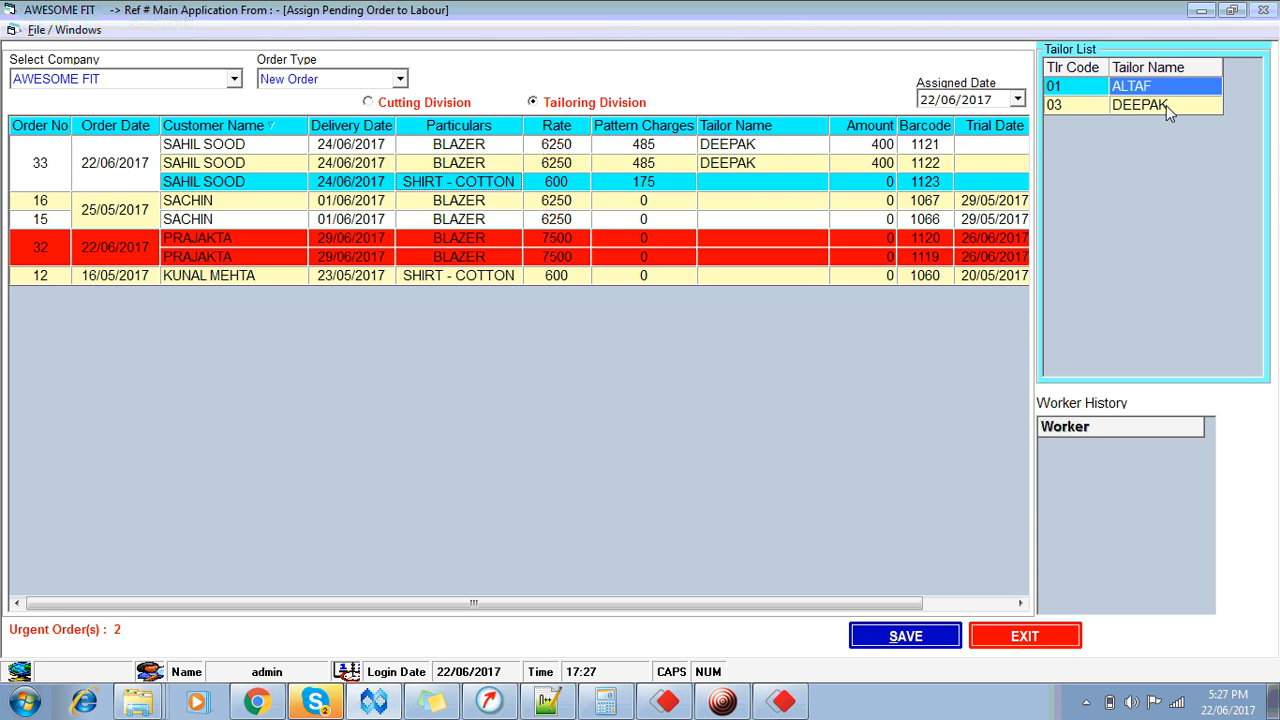
left_click(1166, 105)
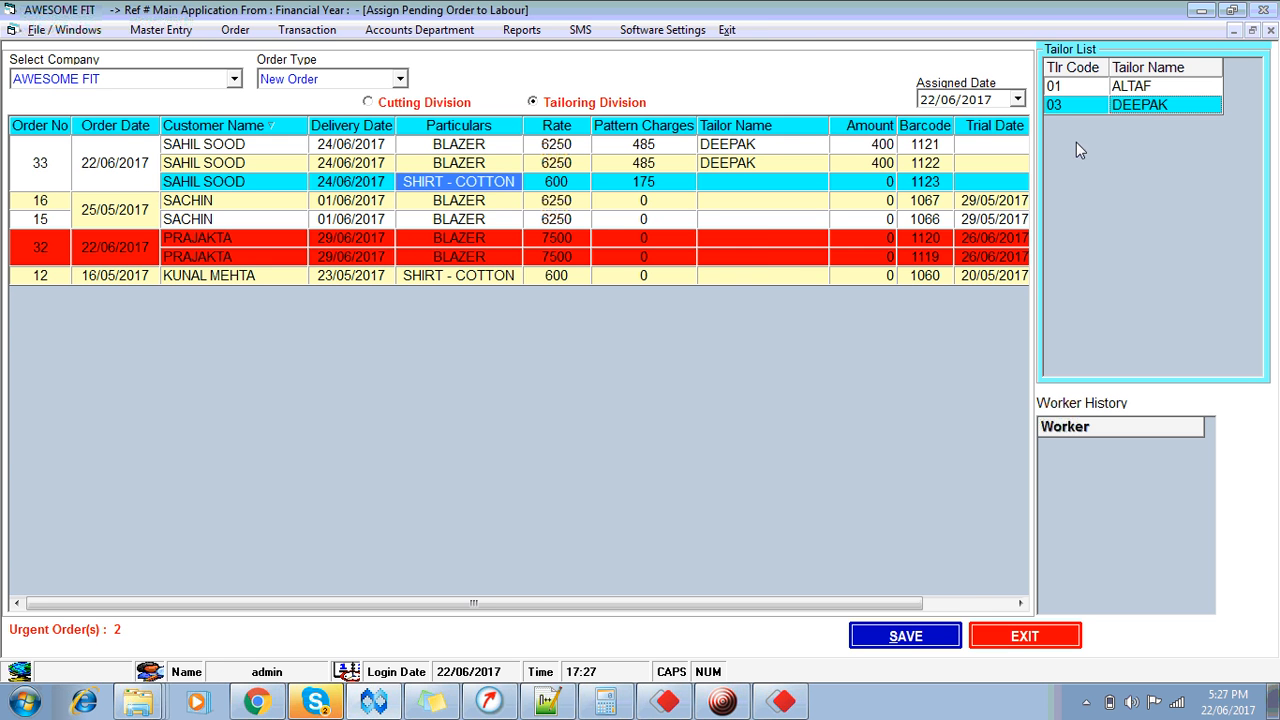
left_click(1003, 214)
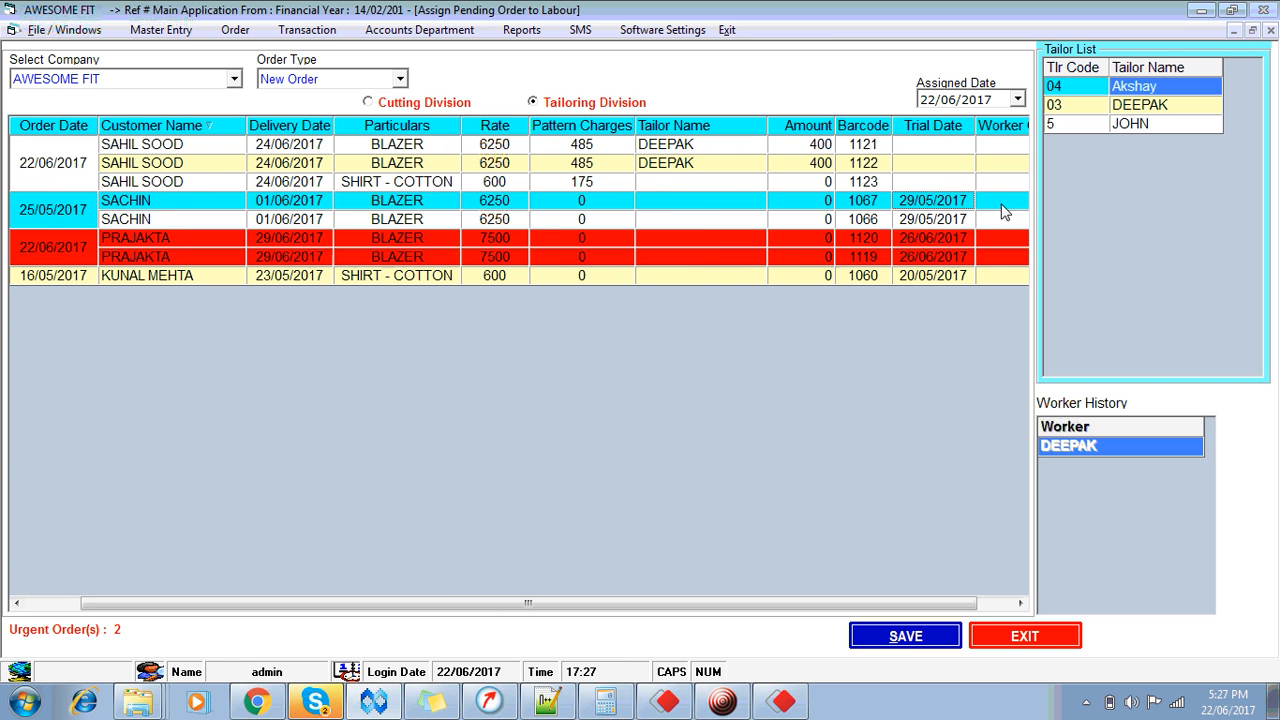
Step: Give the order 16 and 15 blazers to tailor 03, and both order 32 blazers to tailor 5 at 50 each
left_click(1152, 108)
left_click(1152, 108)
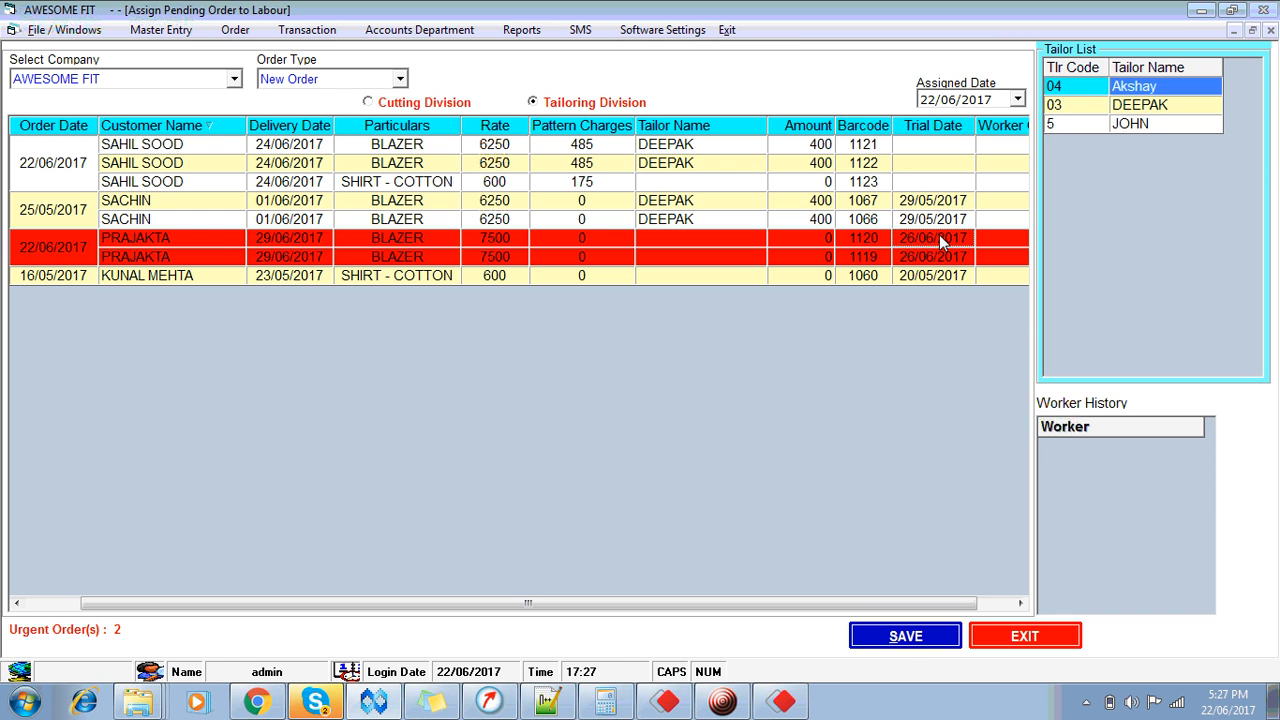
left_click(1140, 125)
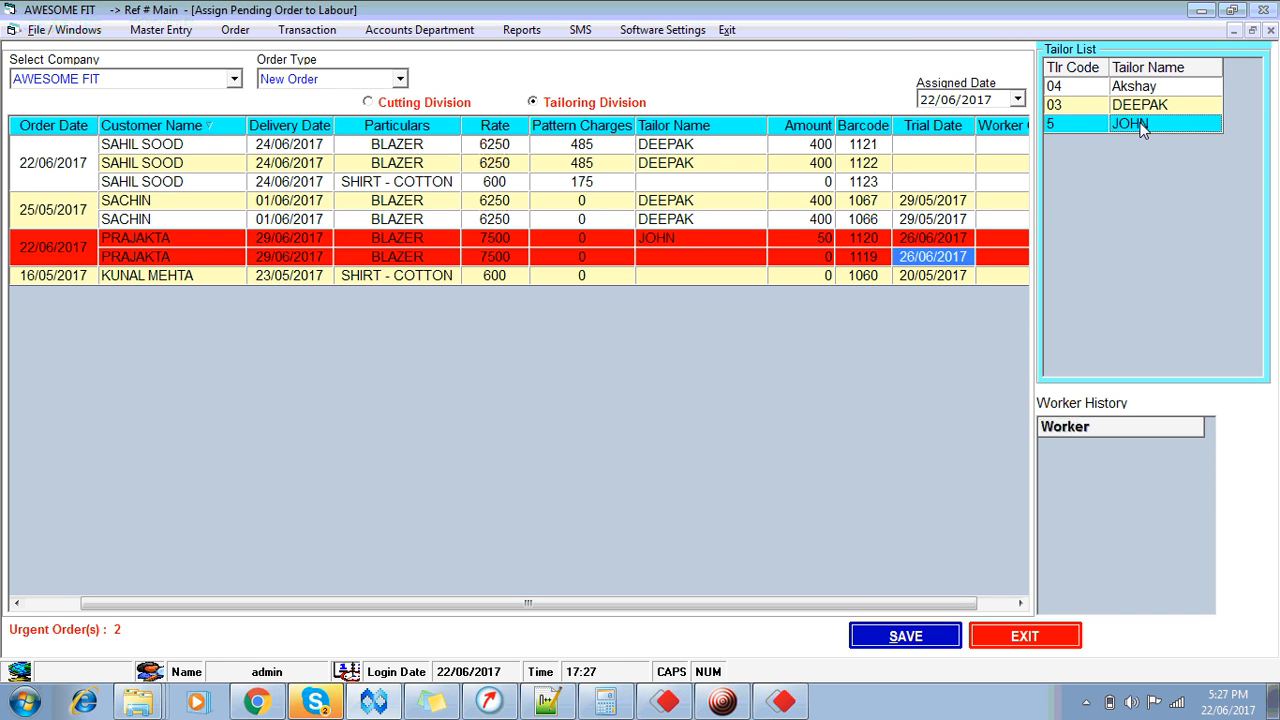
left_click(1141, 125)
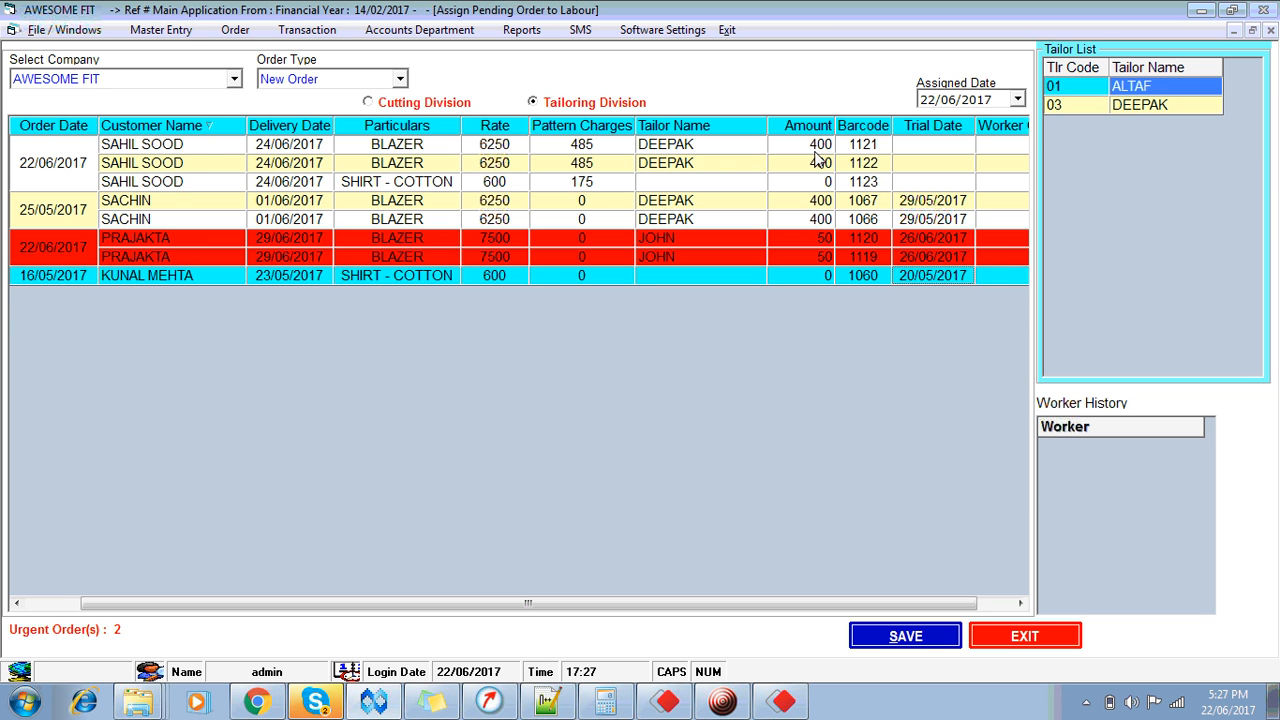
Step: Review the order 33 blazer and cotton shirt rows and the order 12 shirt's amount and tailor
left_click(682, 147)
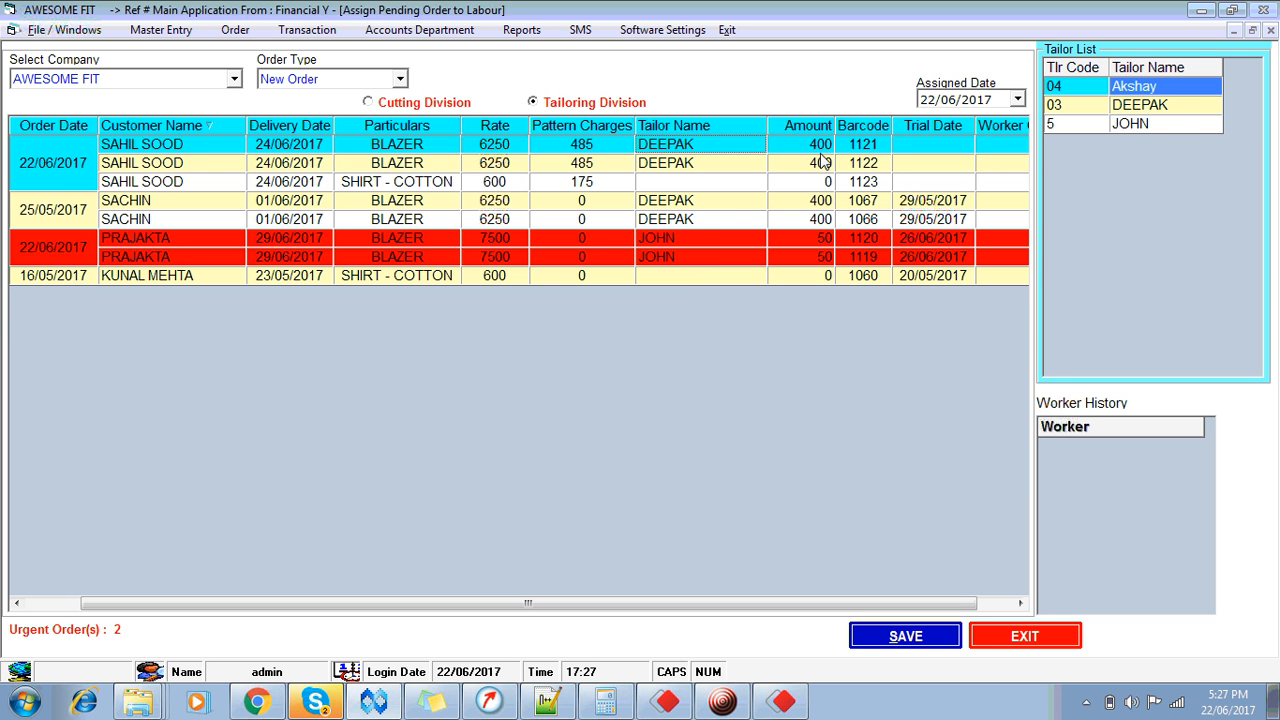
left_click(715, 181)
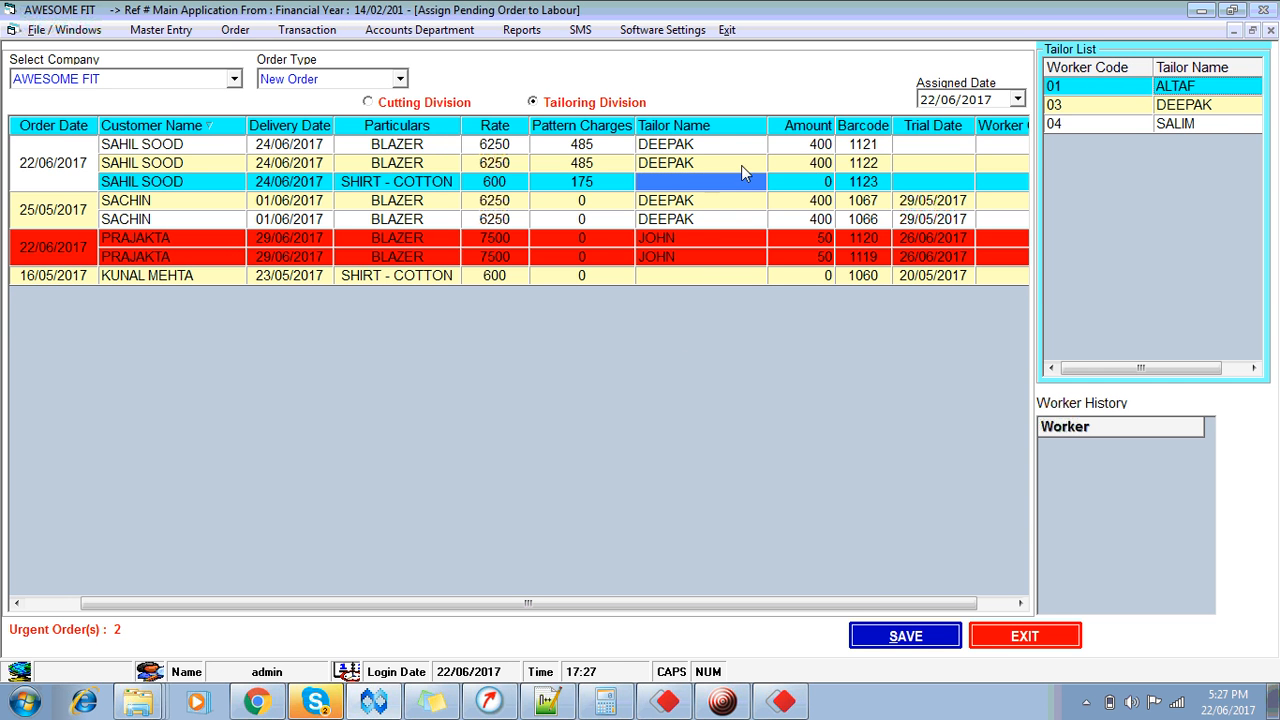
left_click(817, 146)
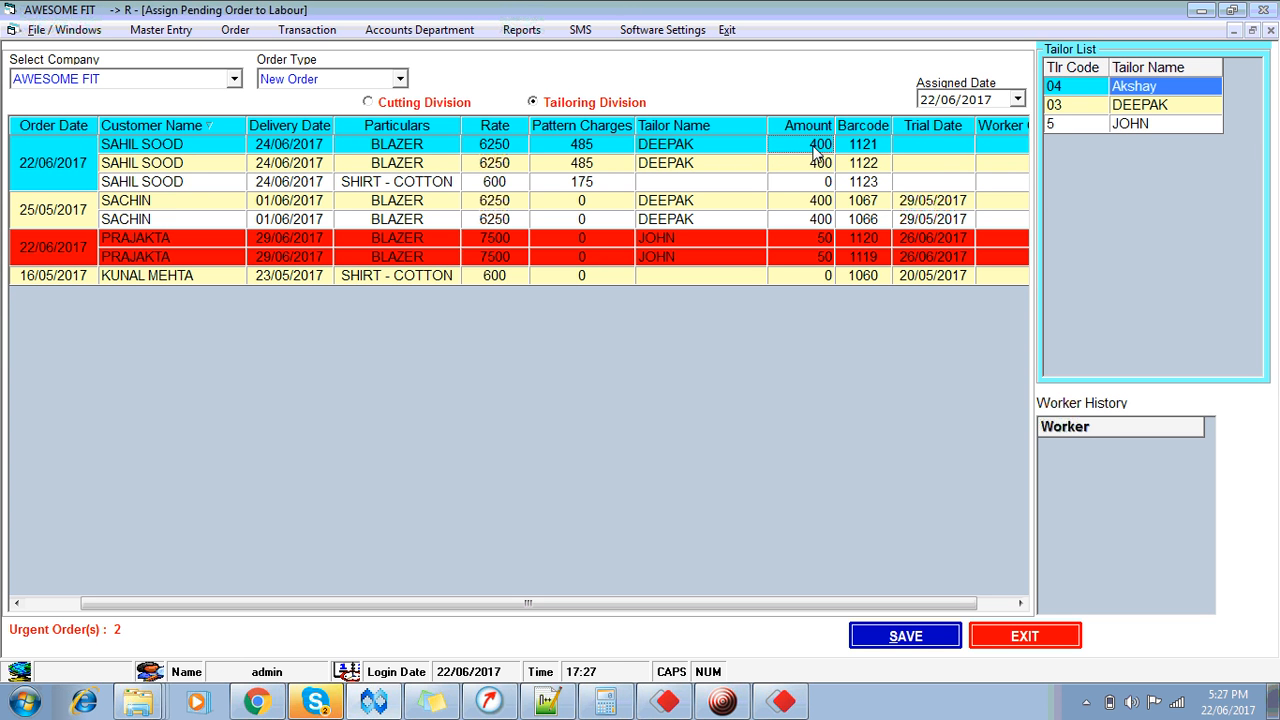
left_click(684, 186)
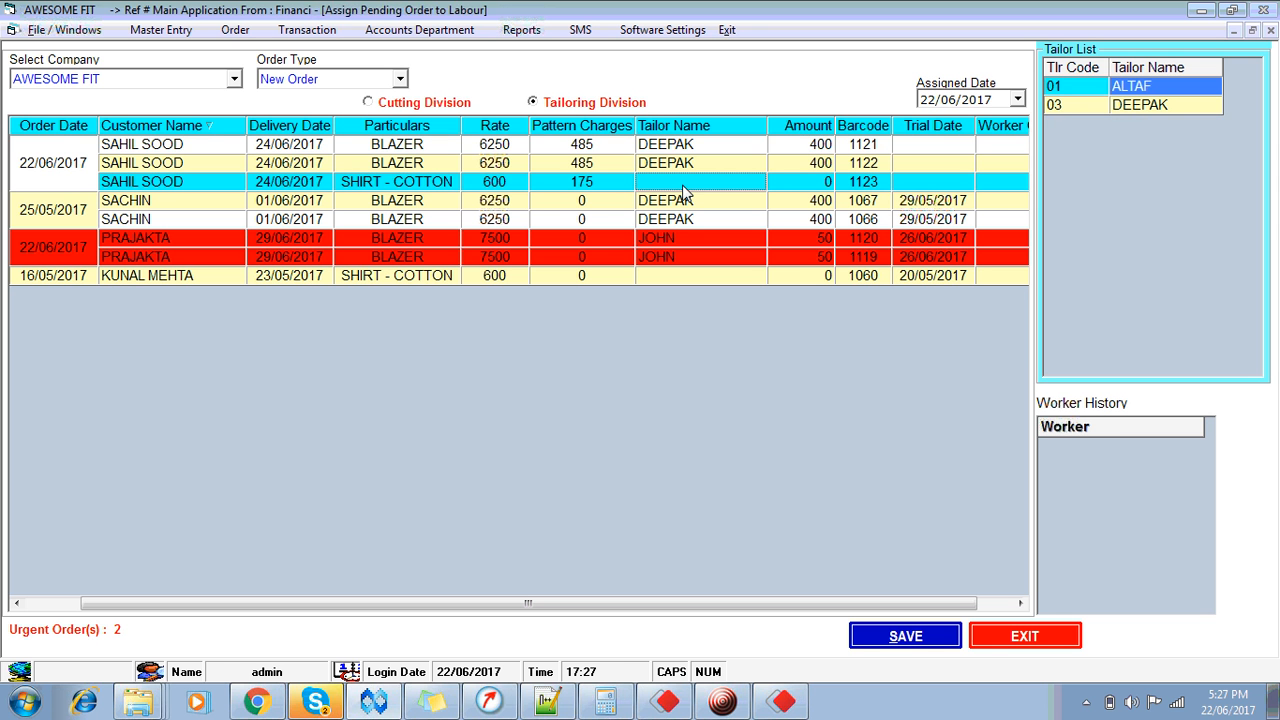
left_click(792, 277)
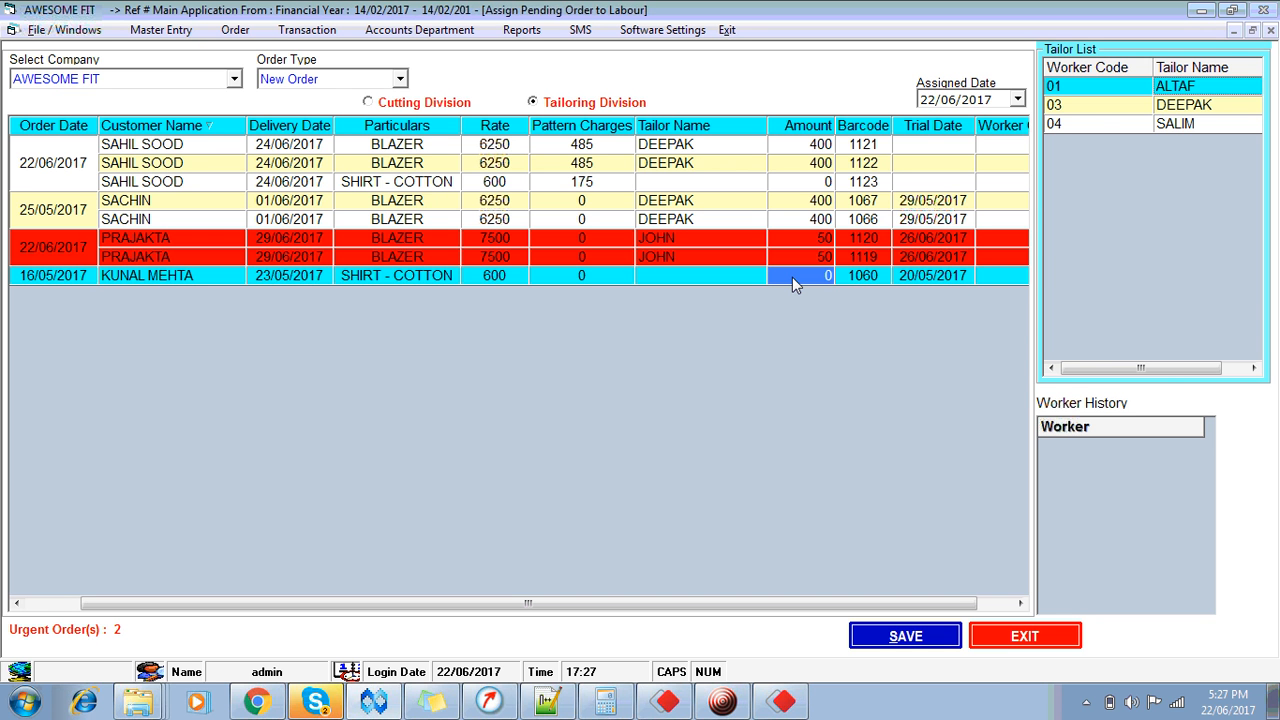
left_click(703, 275)
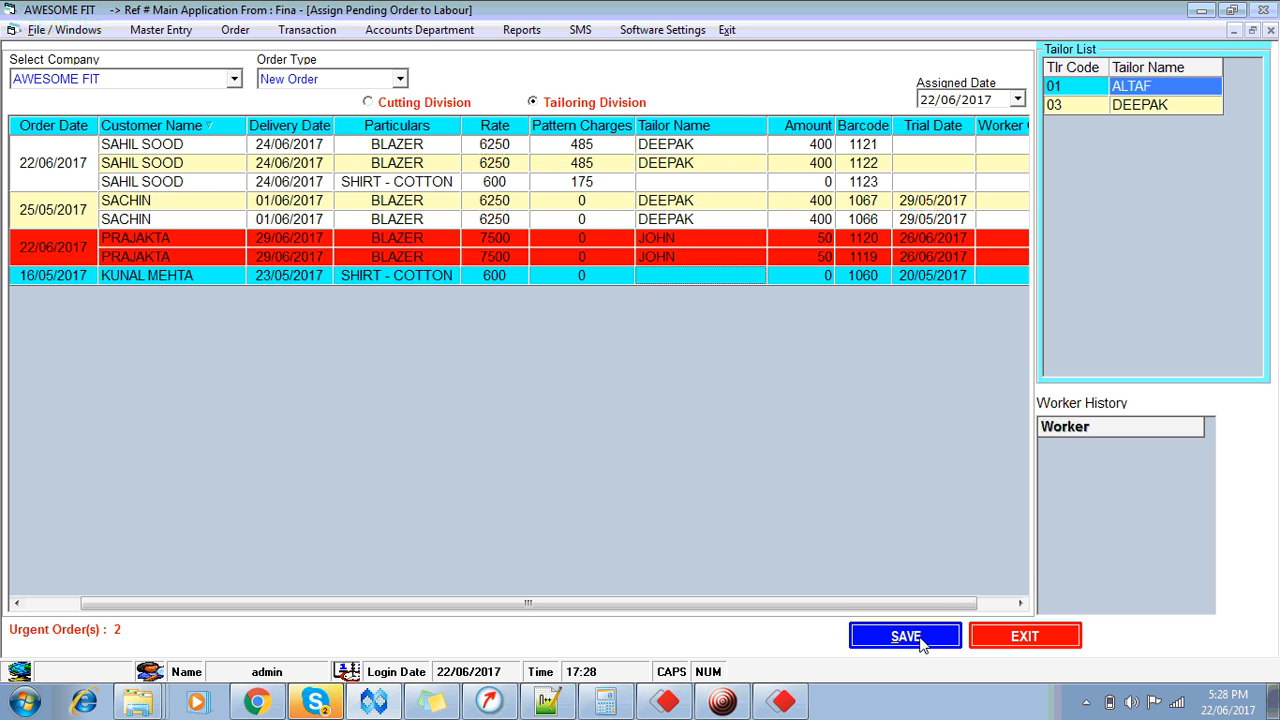
Step: Save the assignments, including the order 33 cotton shirt to tailor 01 at 100, and refresh the dashboard
left_click(905, 637)
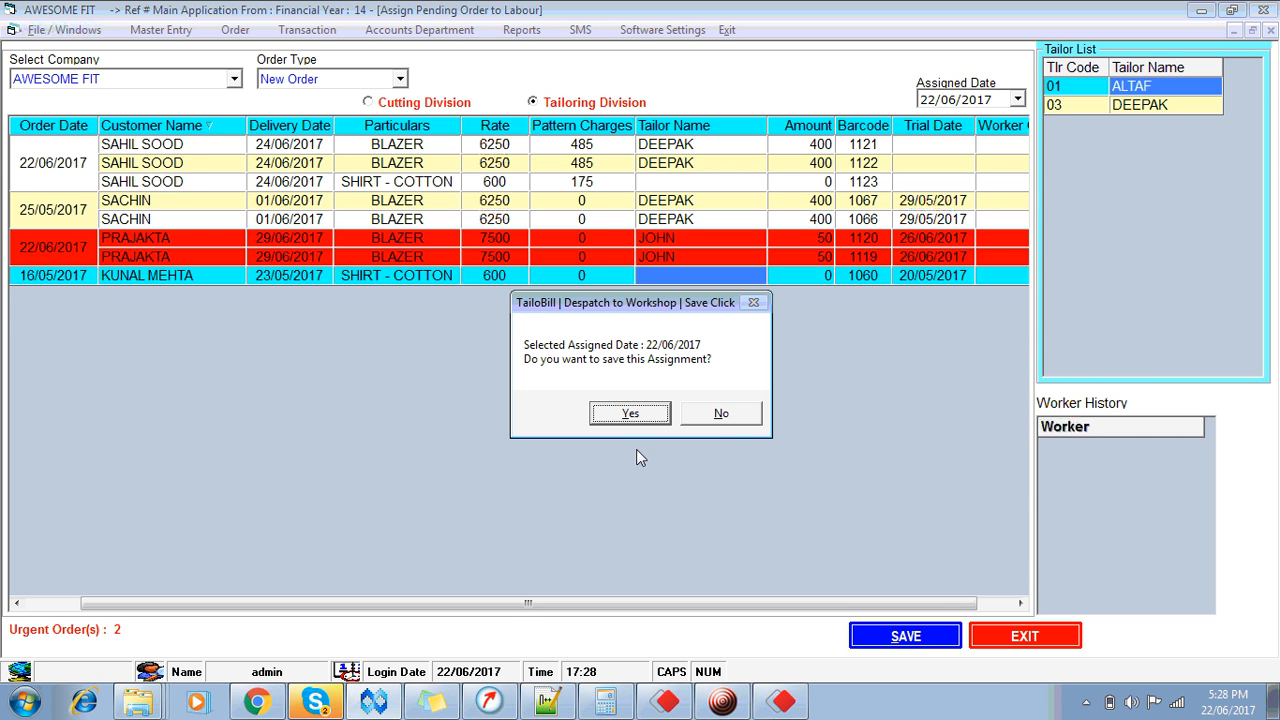
left_click(621, 419)
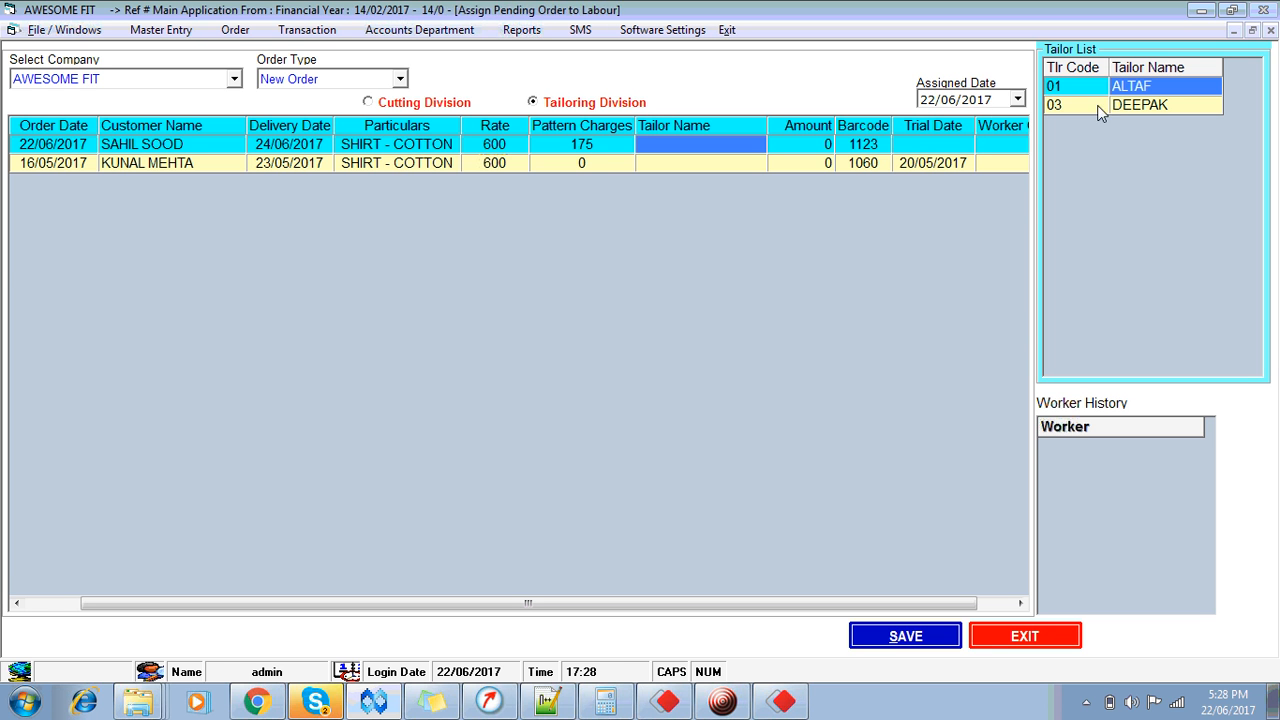
double_click(1133, 86)
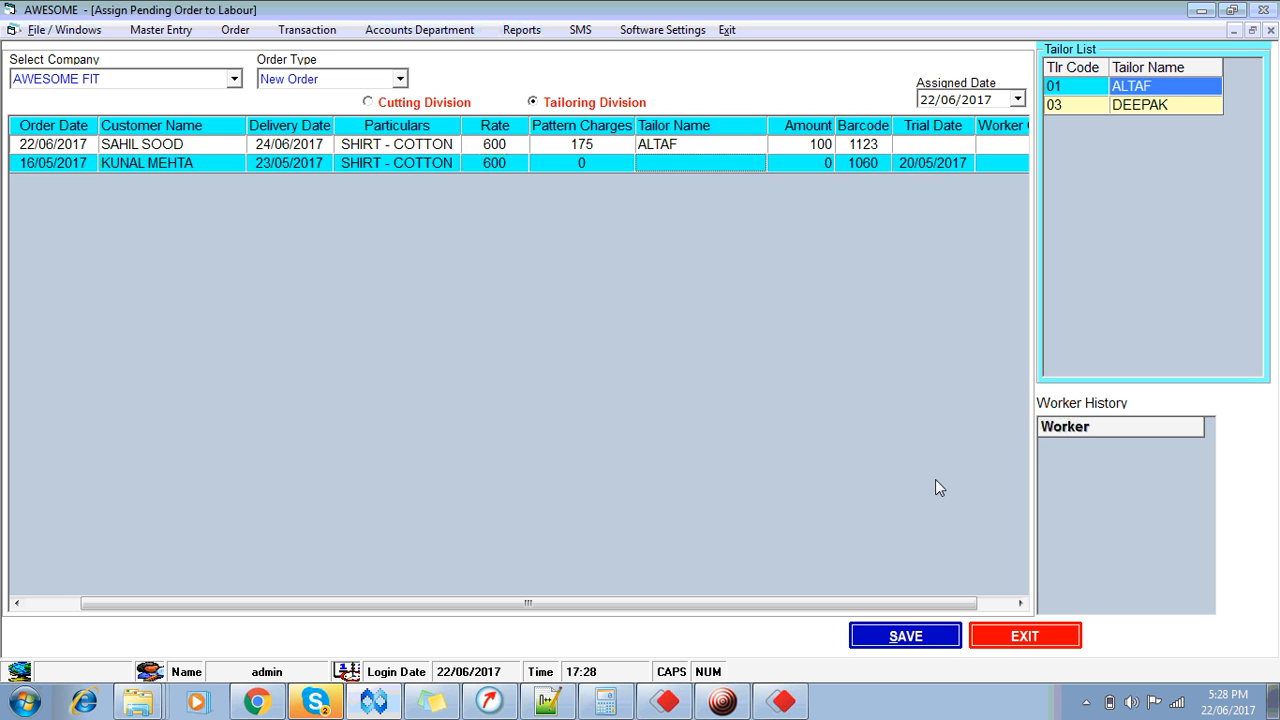
left_click(893, 638)
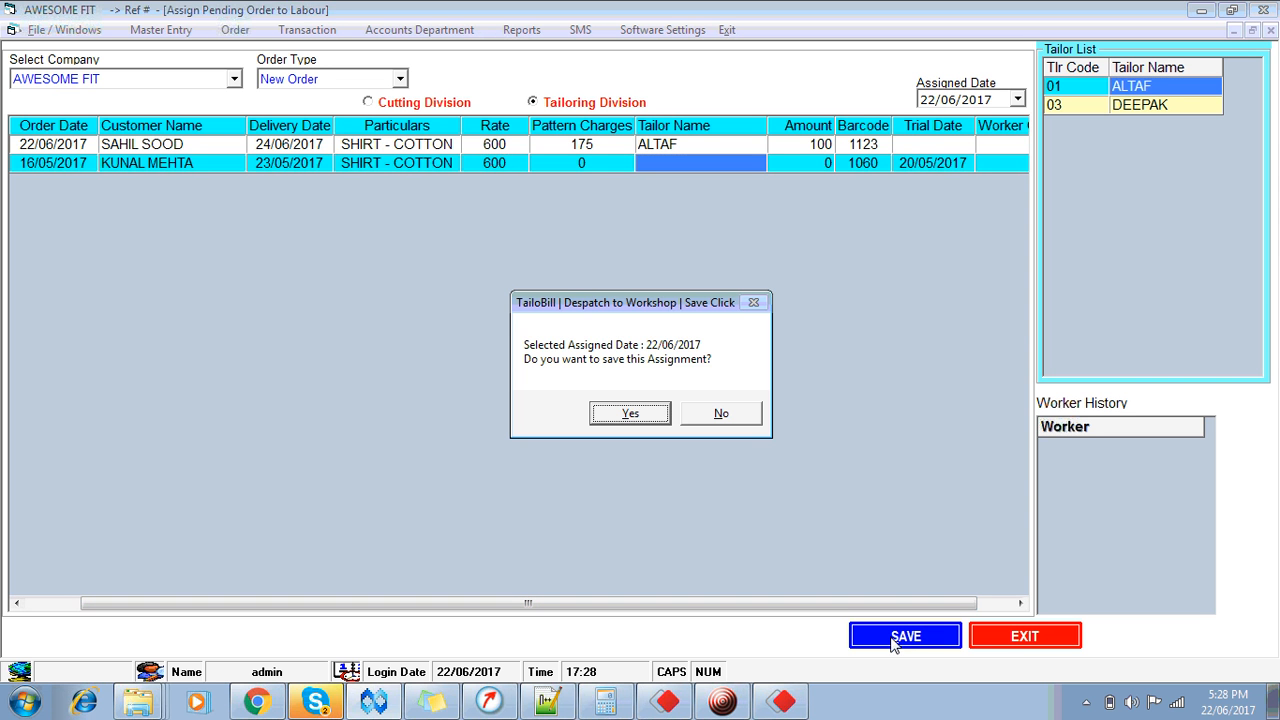
left_click(610, 411)
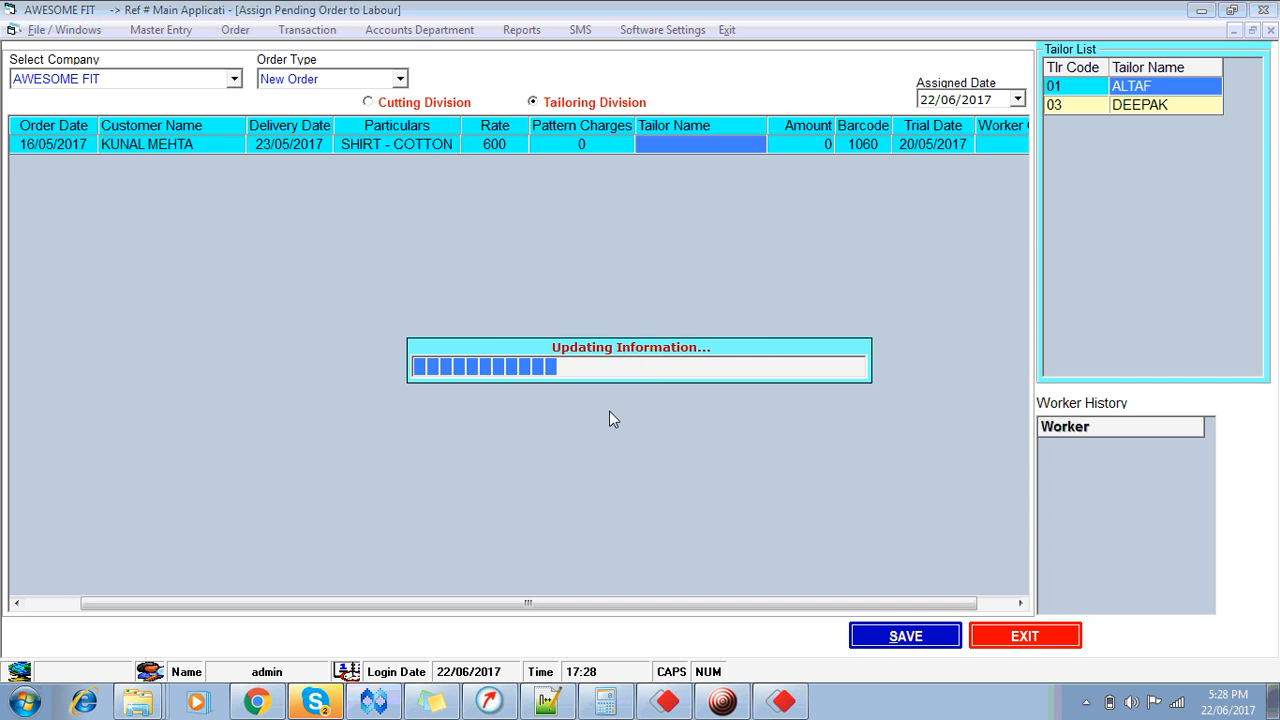
left_click(1025, 637)
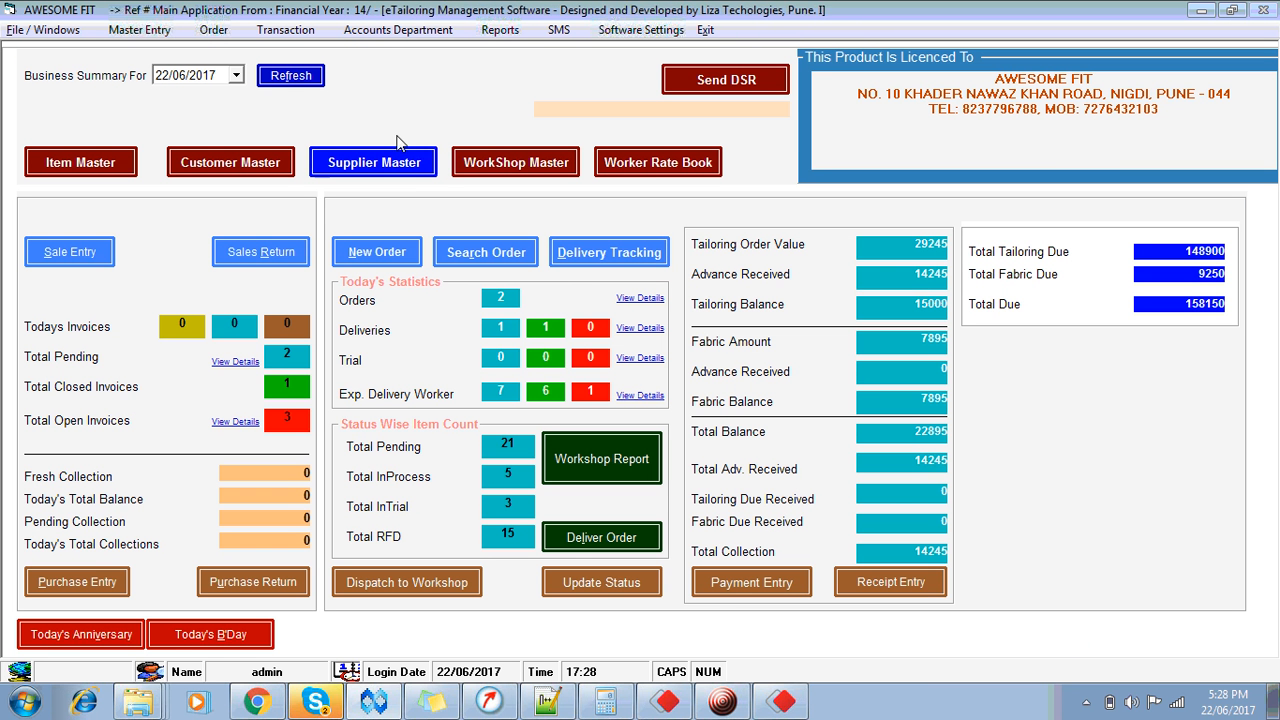
left_click(300, 76)
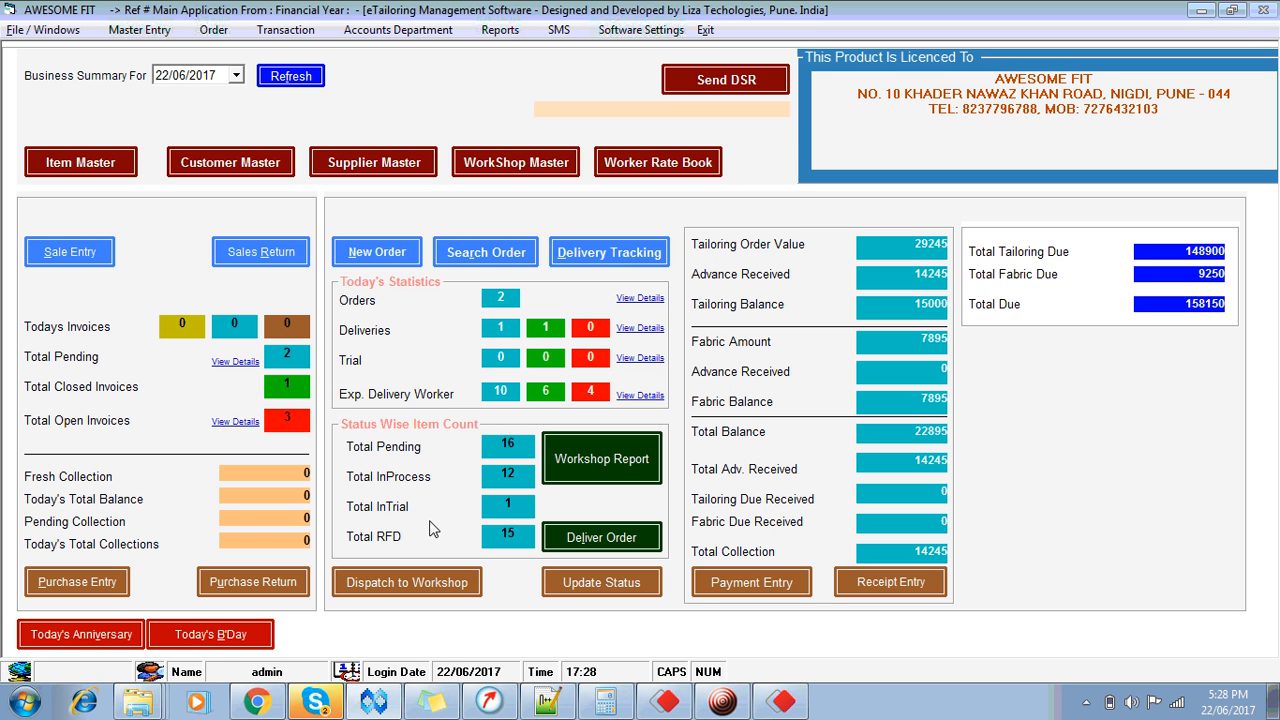
Step: Search orders by the customer's name to bring up order 33
left_click(485, 258)
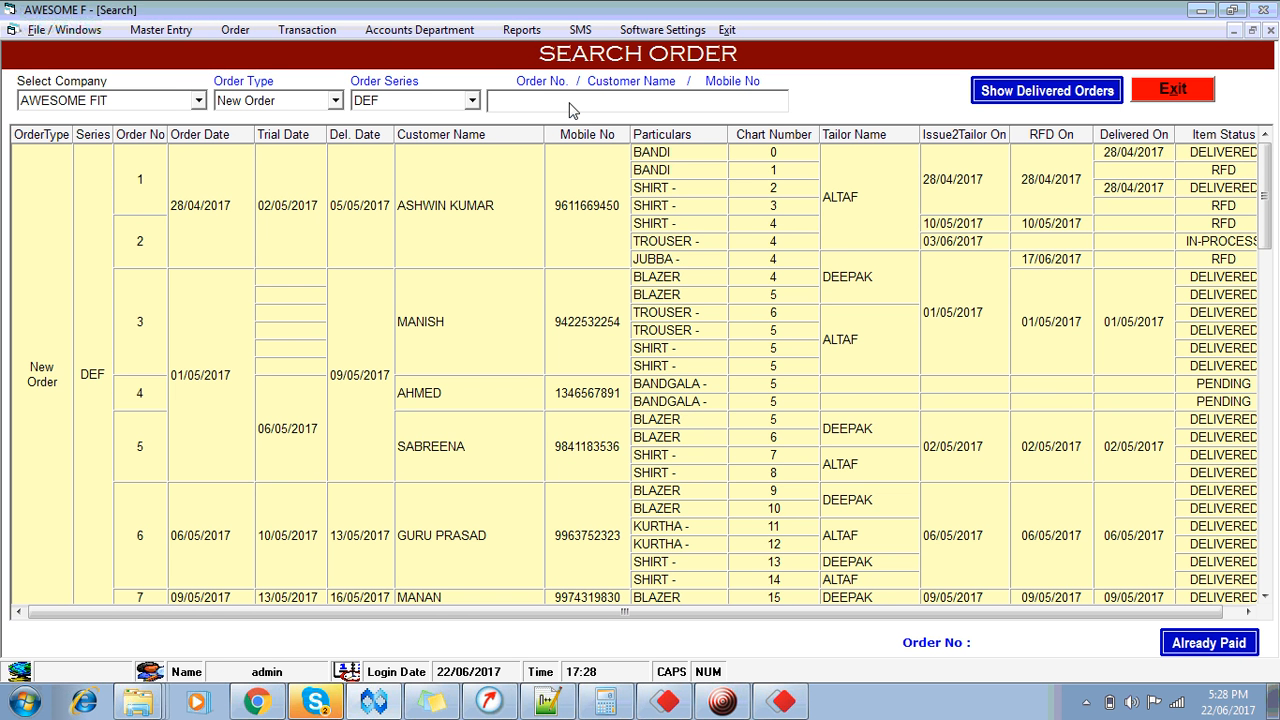
type("33")
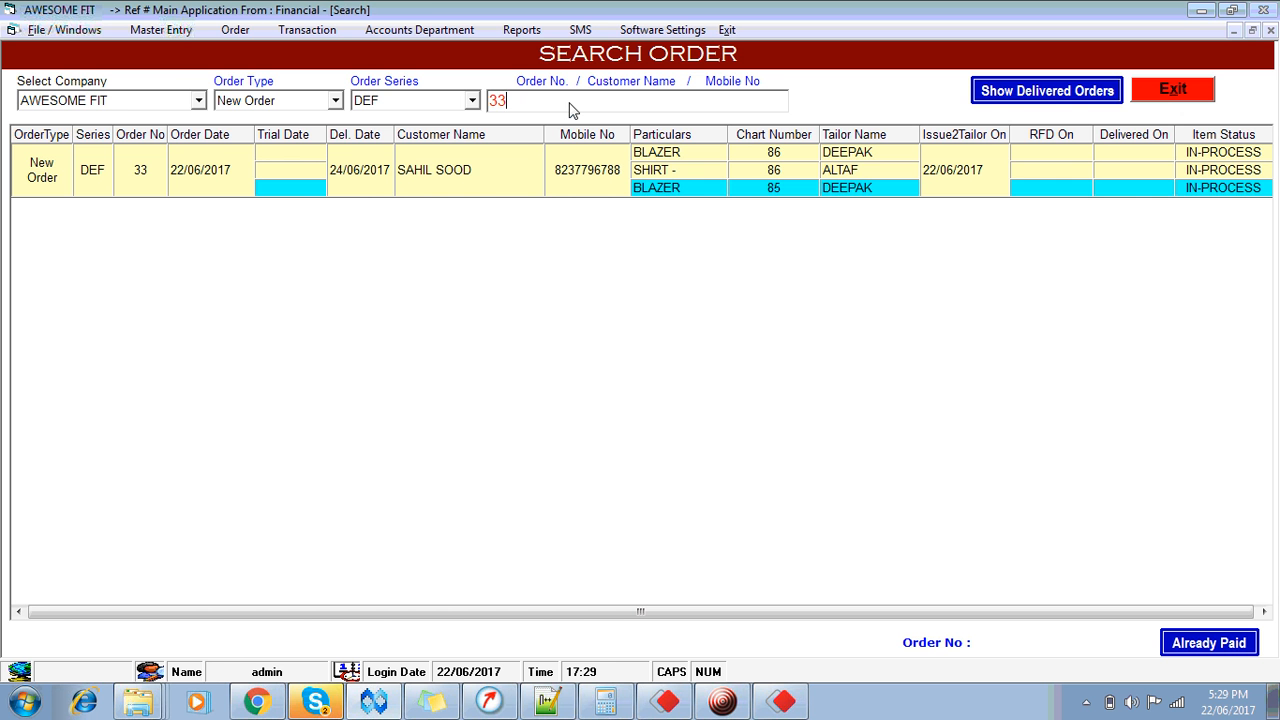
double_click(569, 103)
type("SAHIL")
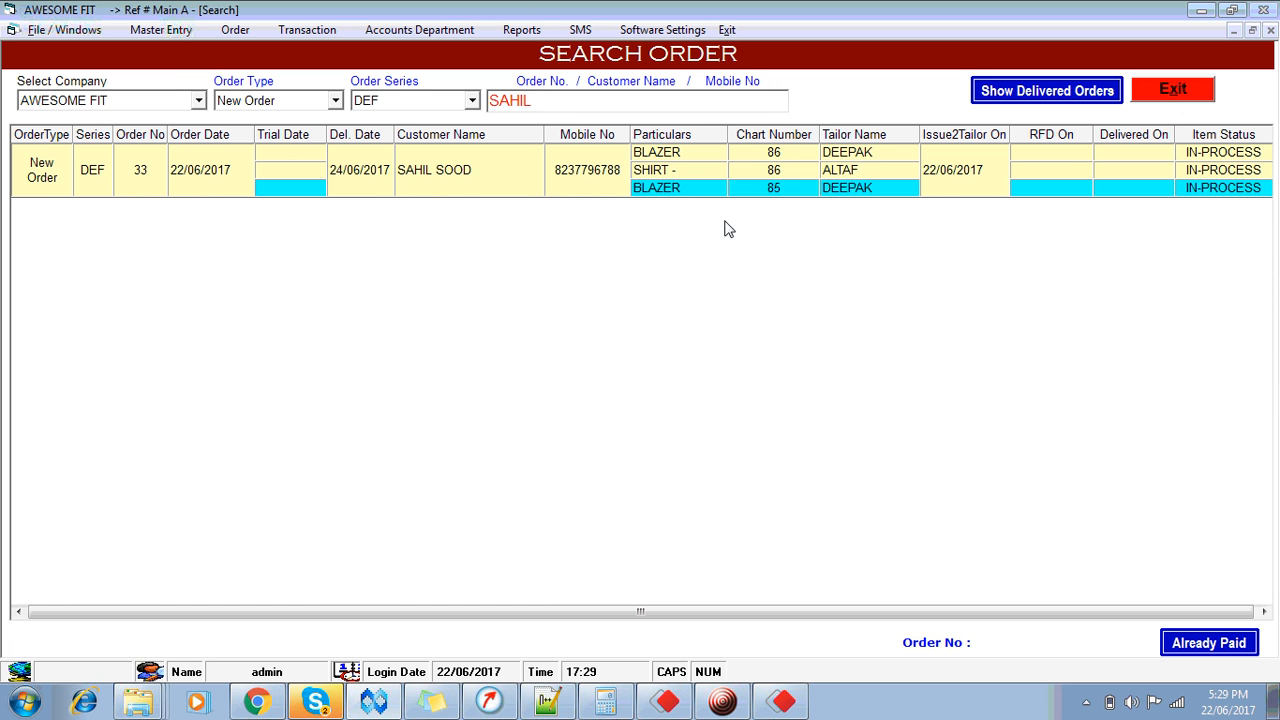
Step: Inspect order 33's chart 85 and 86 blazers and shirt, checking tailor, ready and delivered dates
left_click(675, 158)
left_click(675, 173)
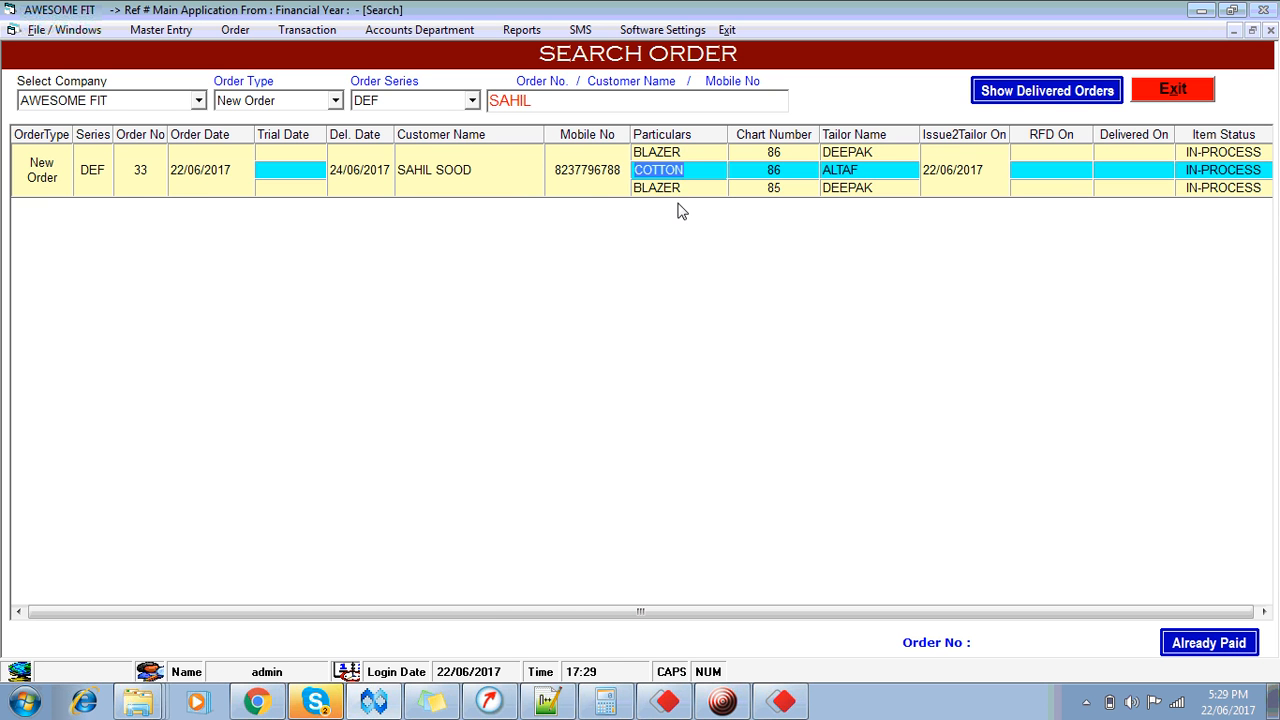
left_click(686, 188)
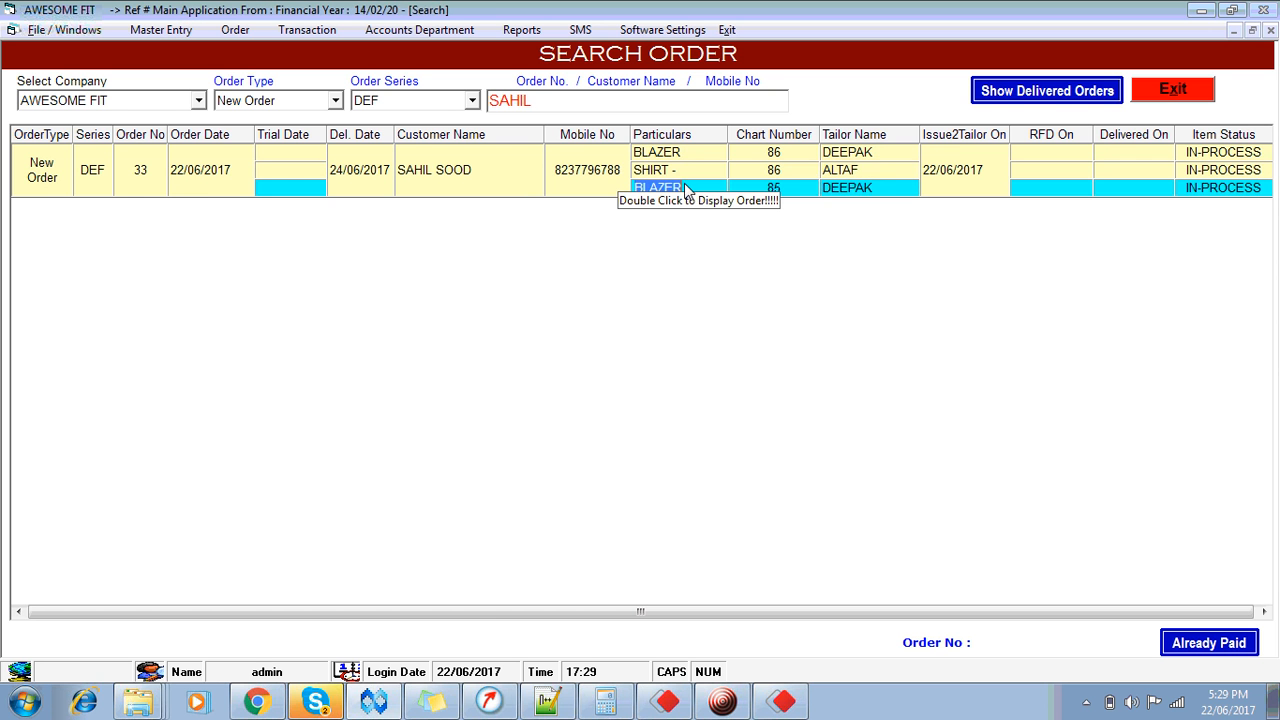
left_click(882, 158)
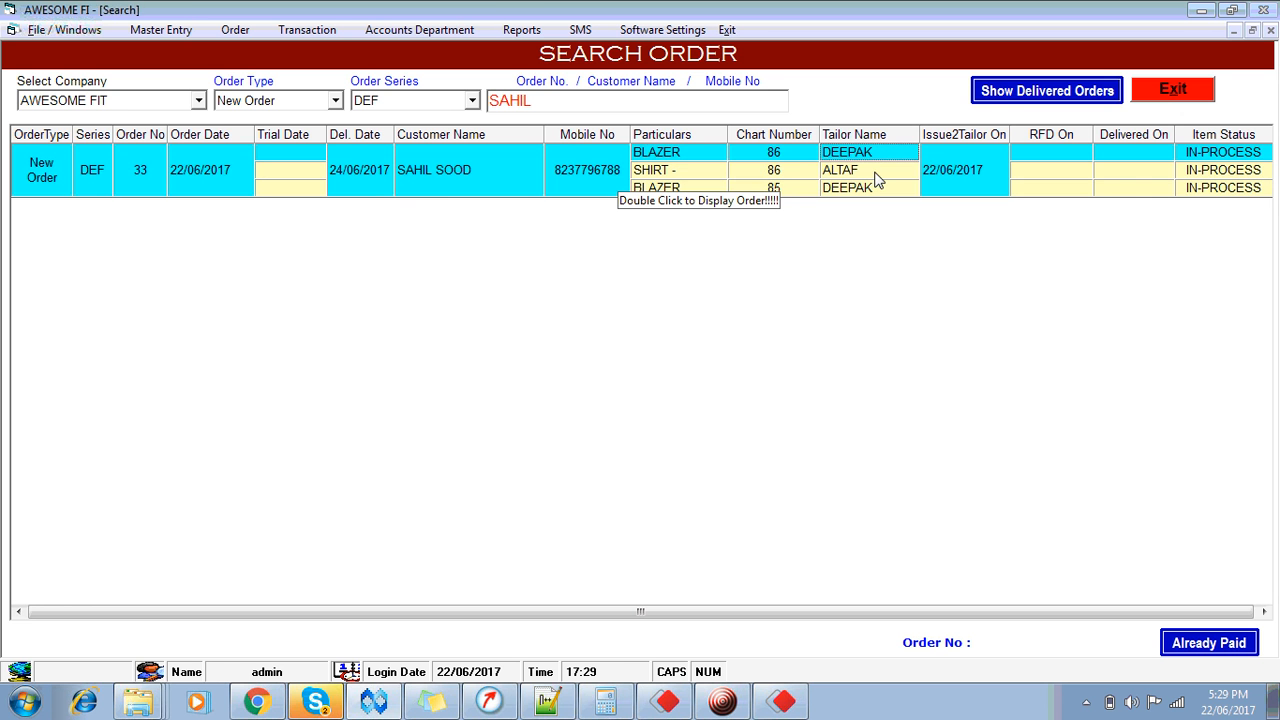
left_click(875, 172)
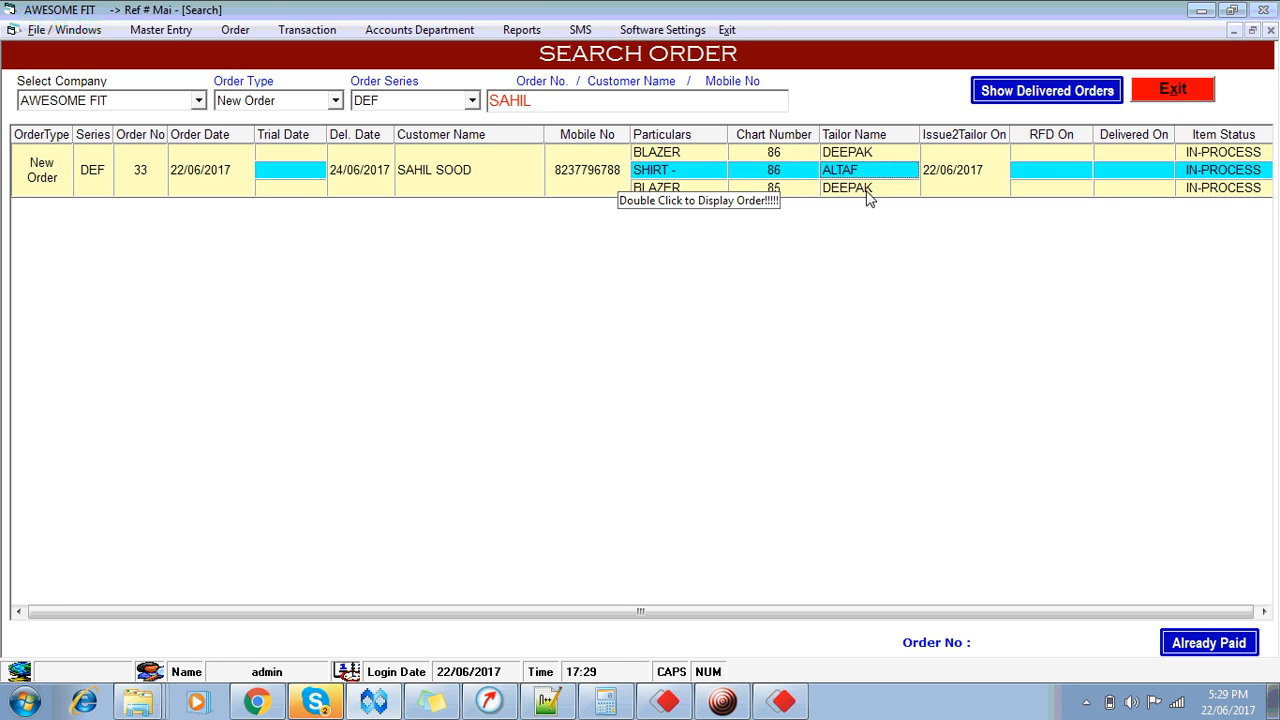
left_click(868, 194)
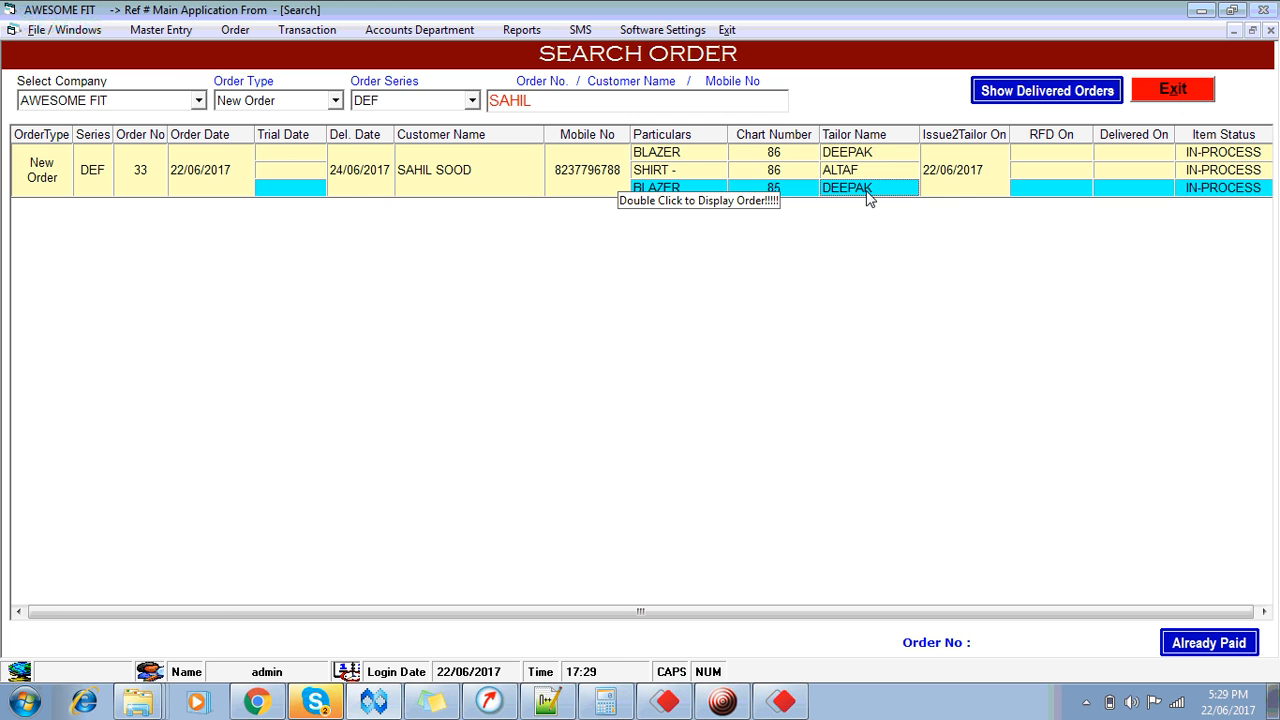
left_click(969, 189)
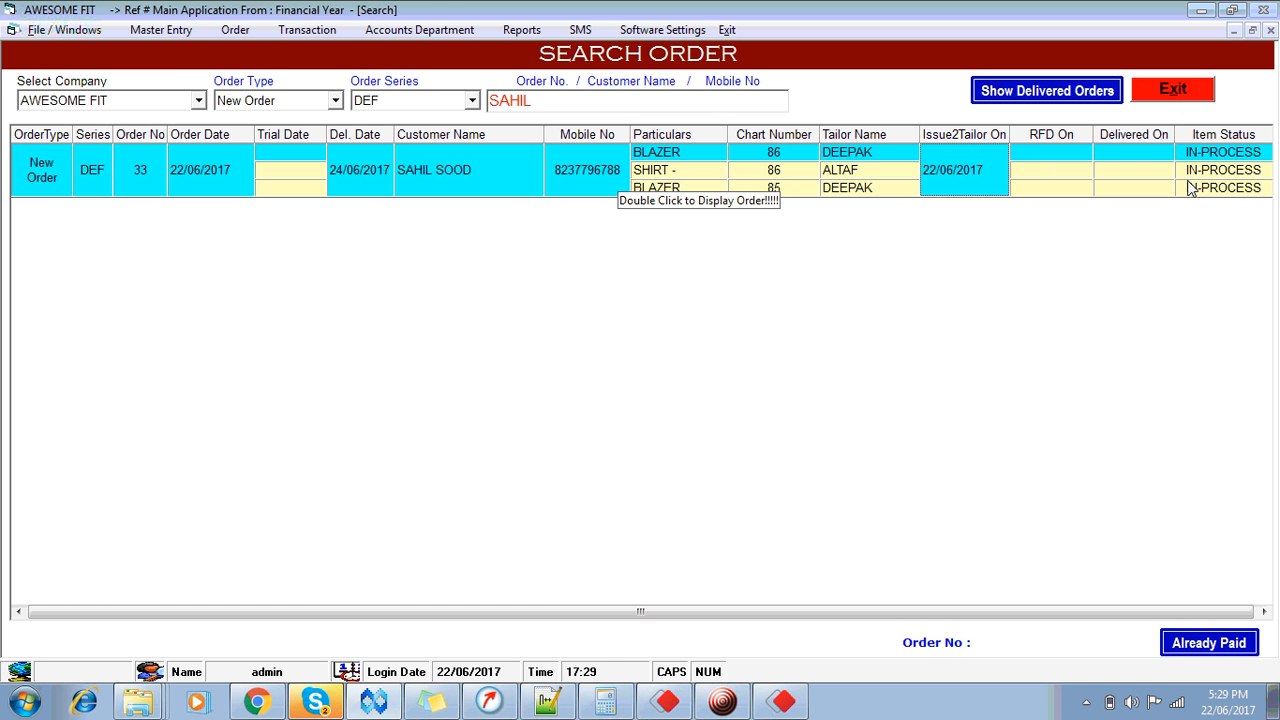
left_click(1052, 170)
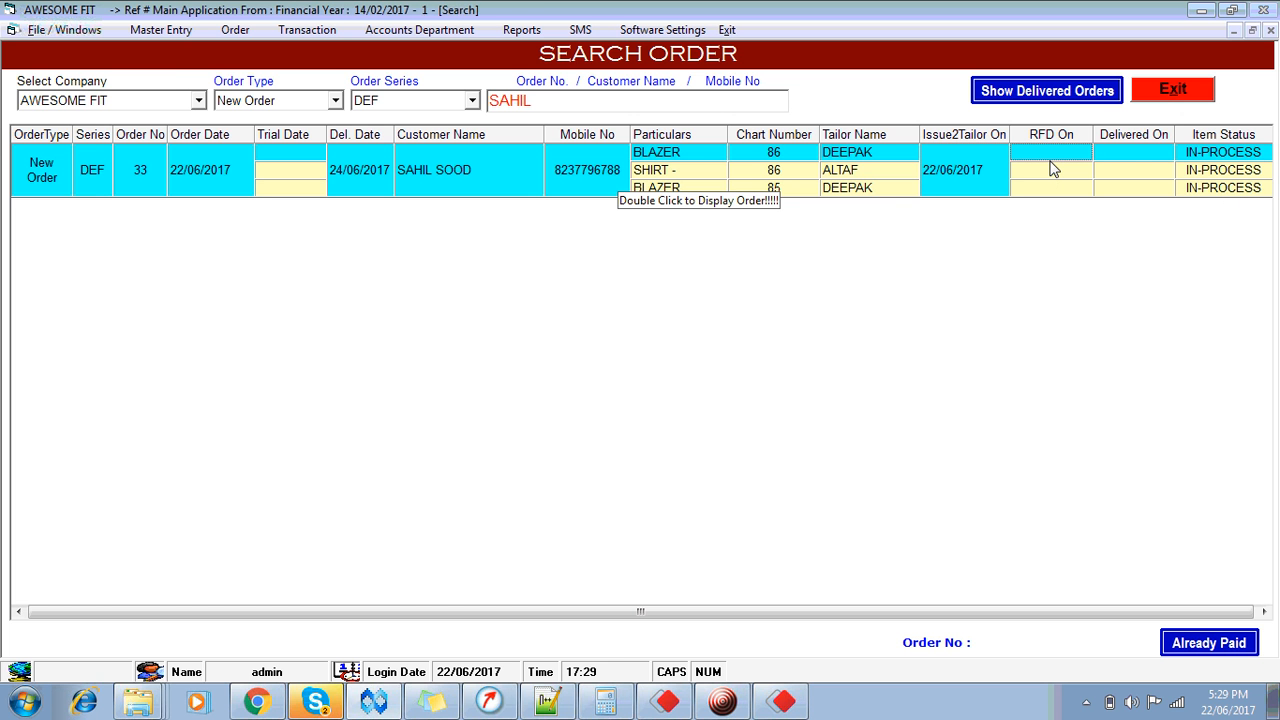
left_click(1127, 167)
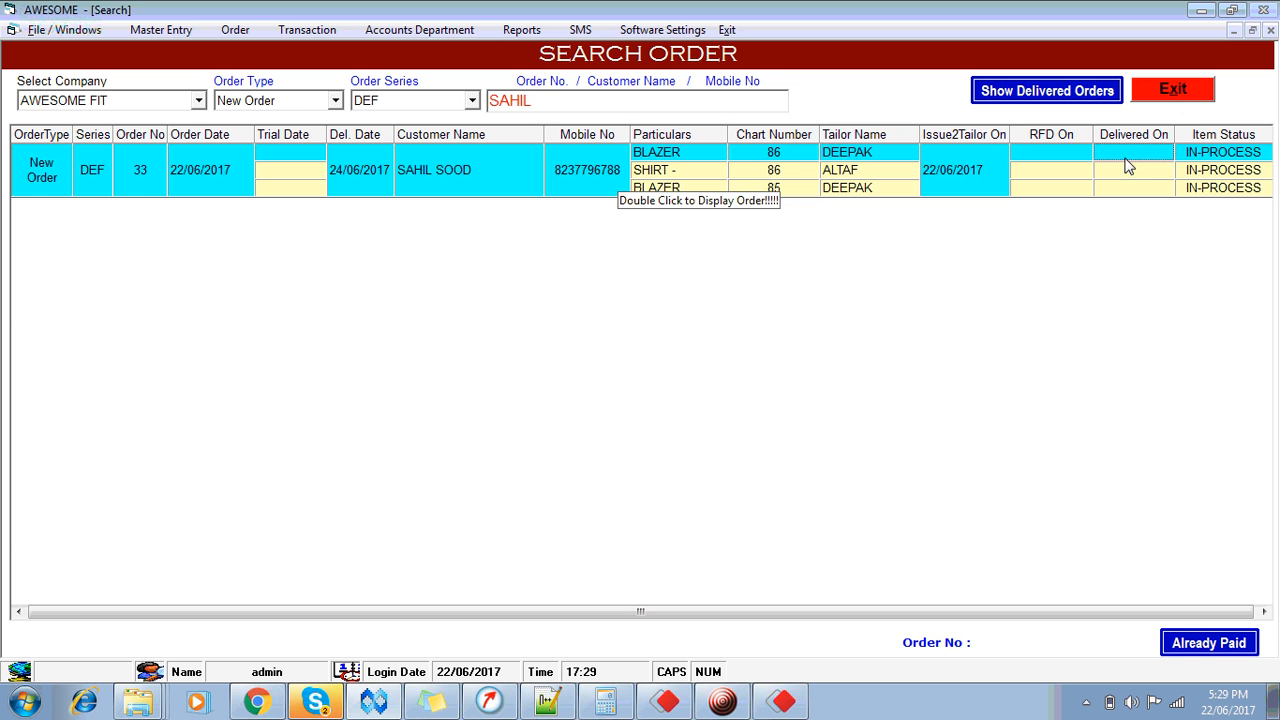
left_click(1173, 89)
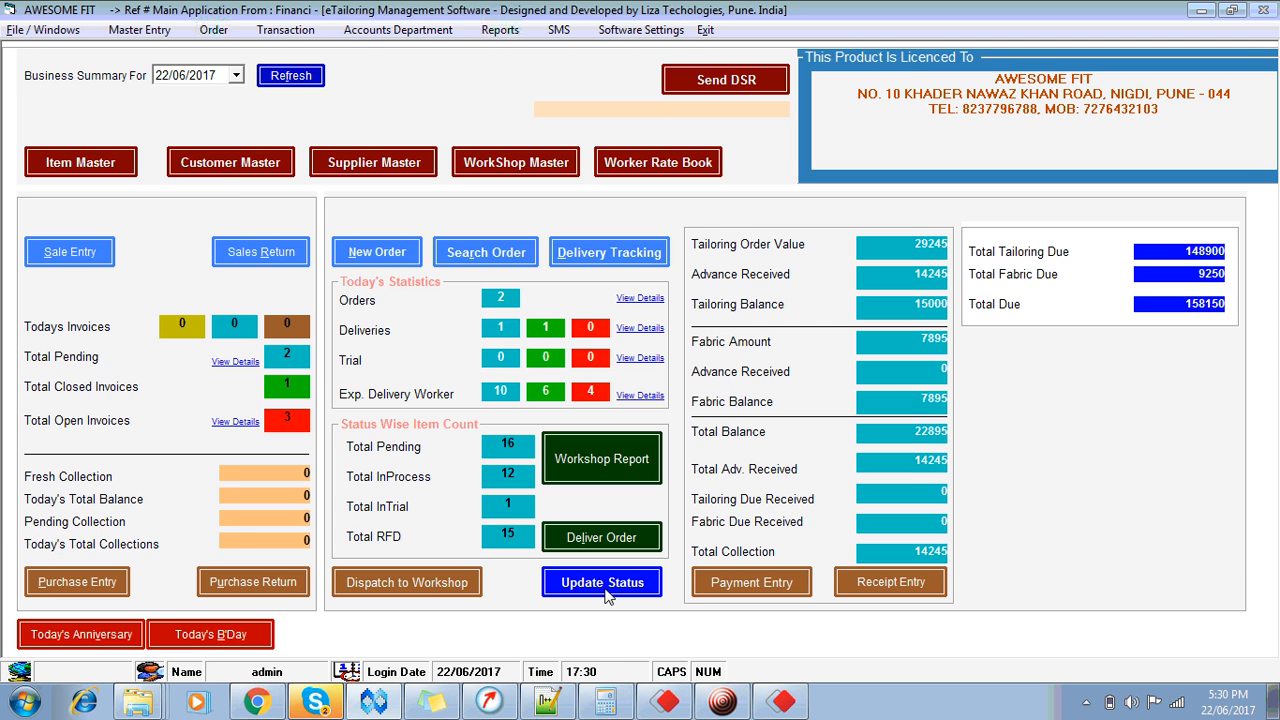
Step: List the blazer tailor's pending workshop orders and tick order 33's chart 85 and 86 blazers as received
left_click(602, 582)
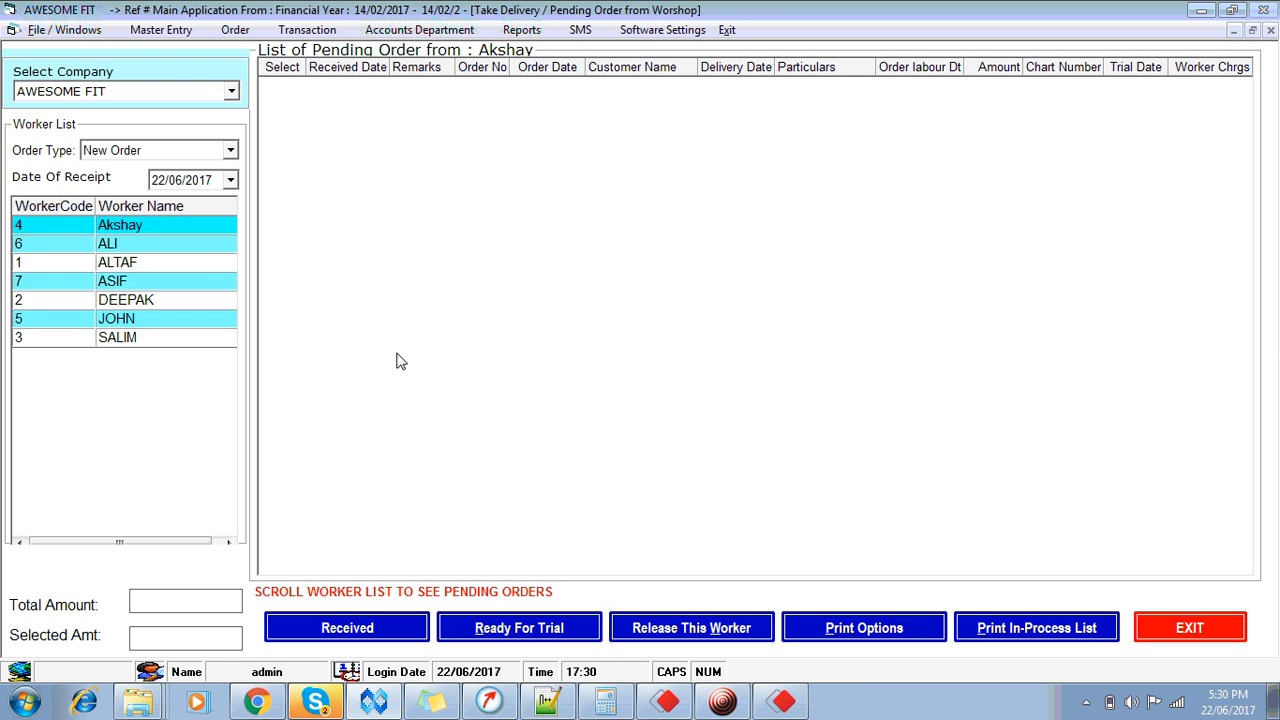
left_click(129, 299)
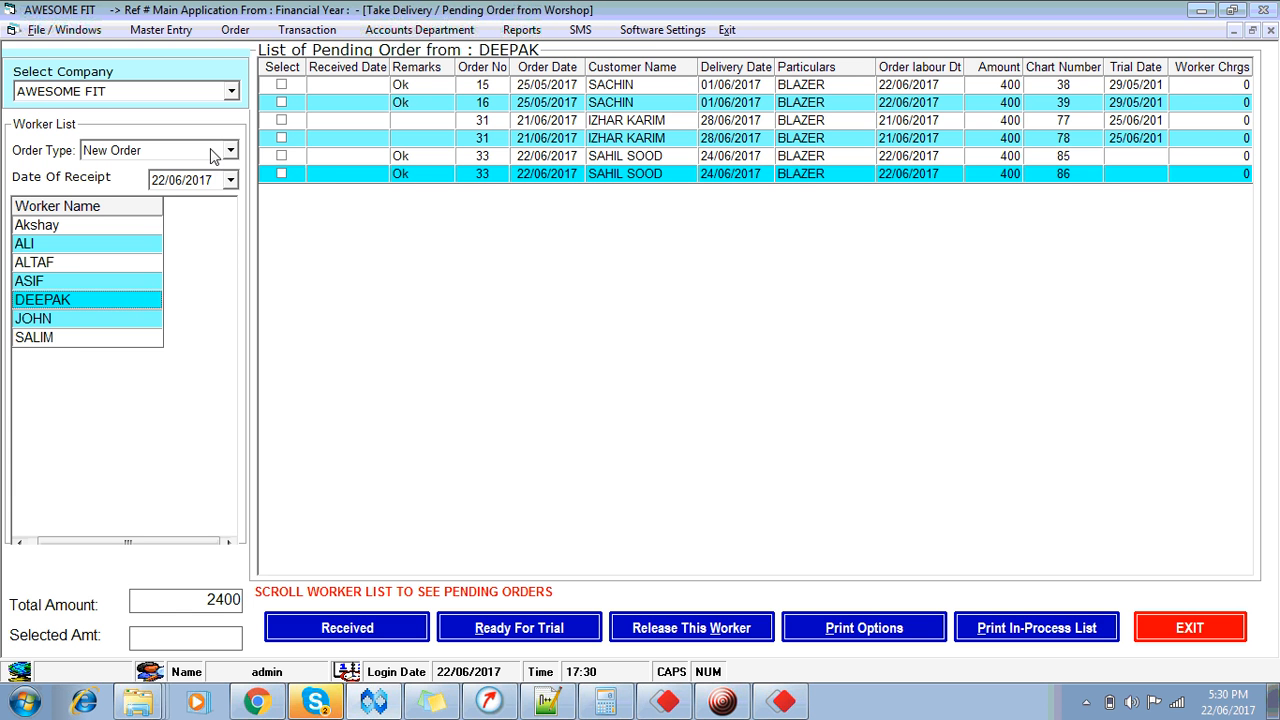
left_click(282, 156)
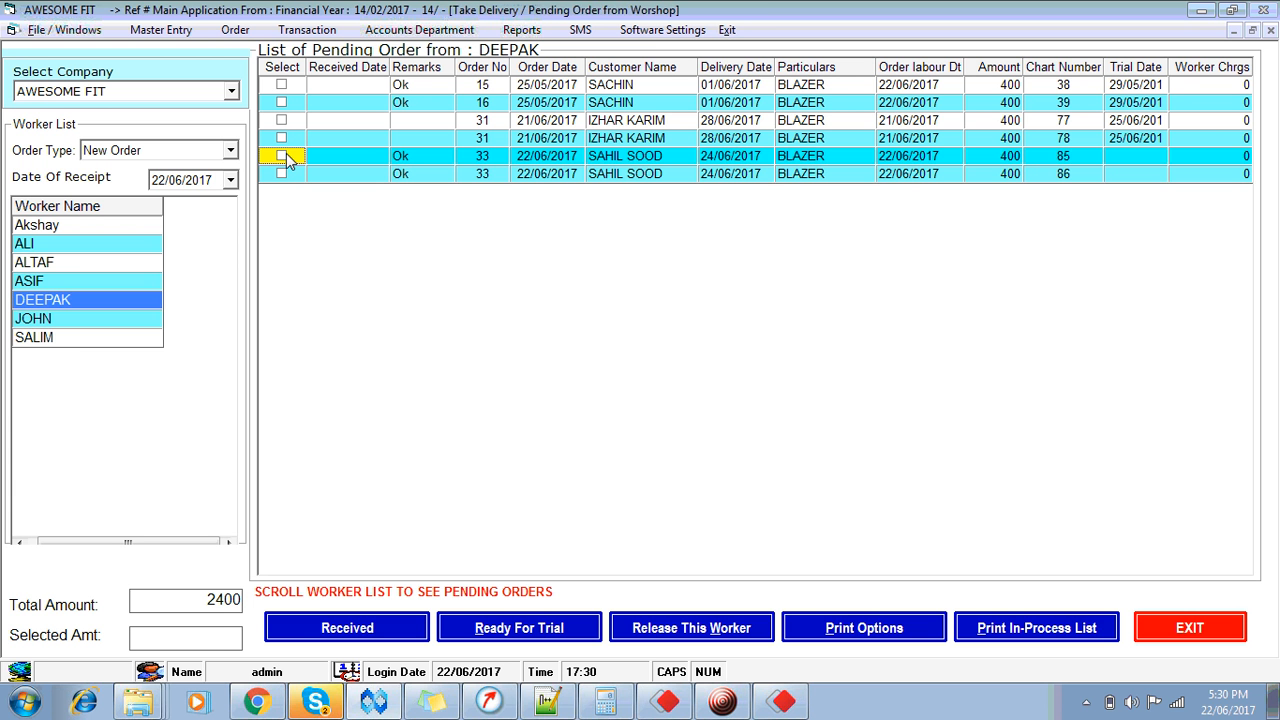
key("Down")
key("space")
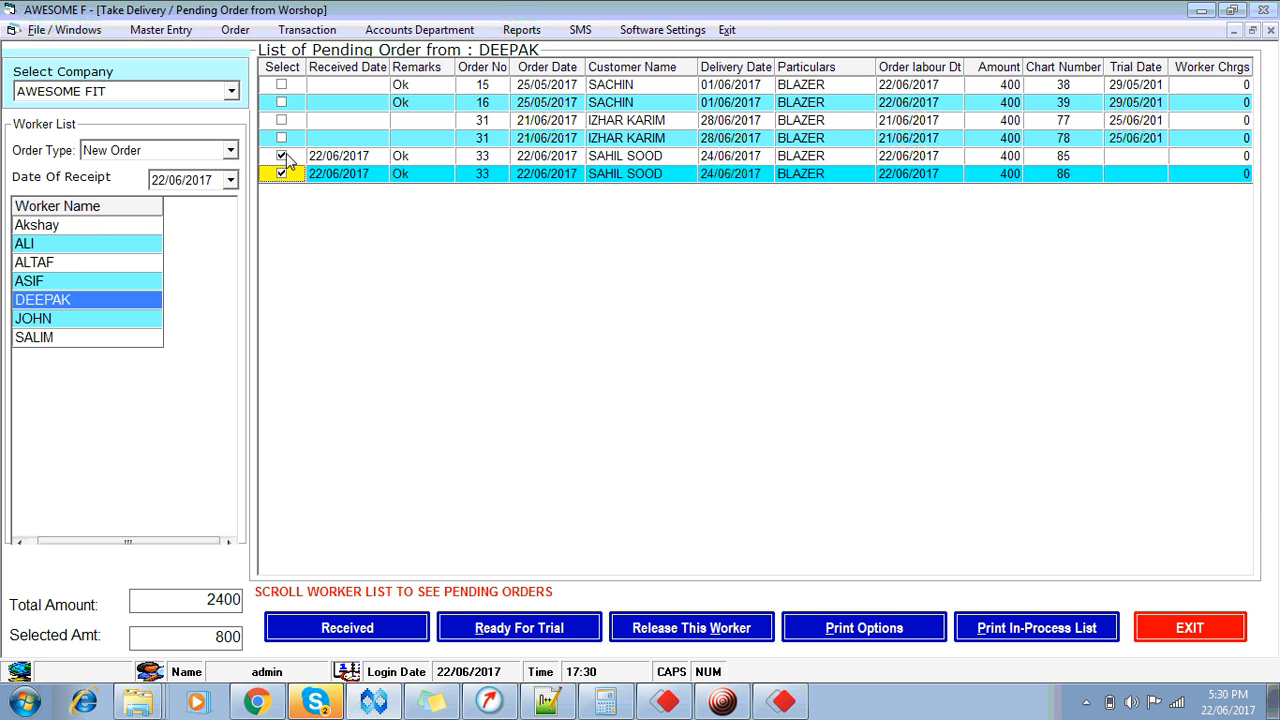
left_click(440, 160)
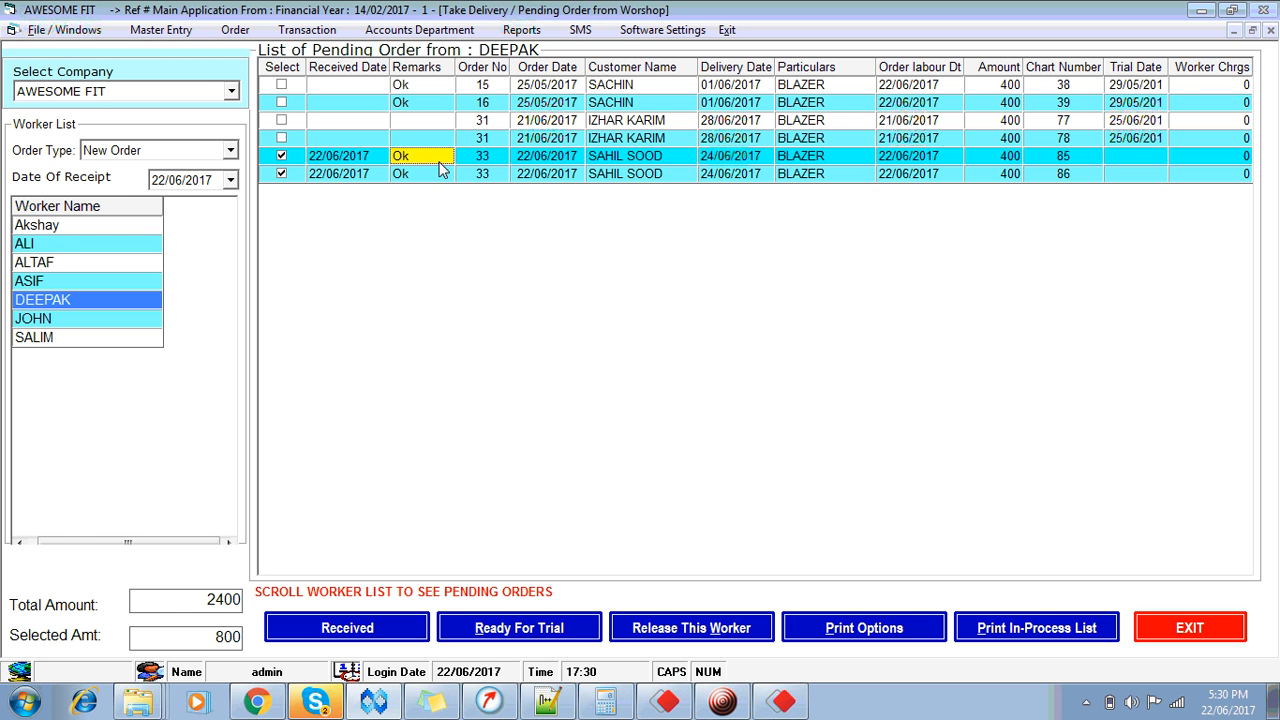
Step: Set the order 33 blazer remarks to A4 and A5 and receive both from the workshop
key("BackSpace")
key("BackSpace")
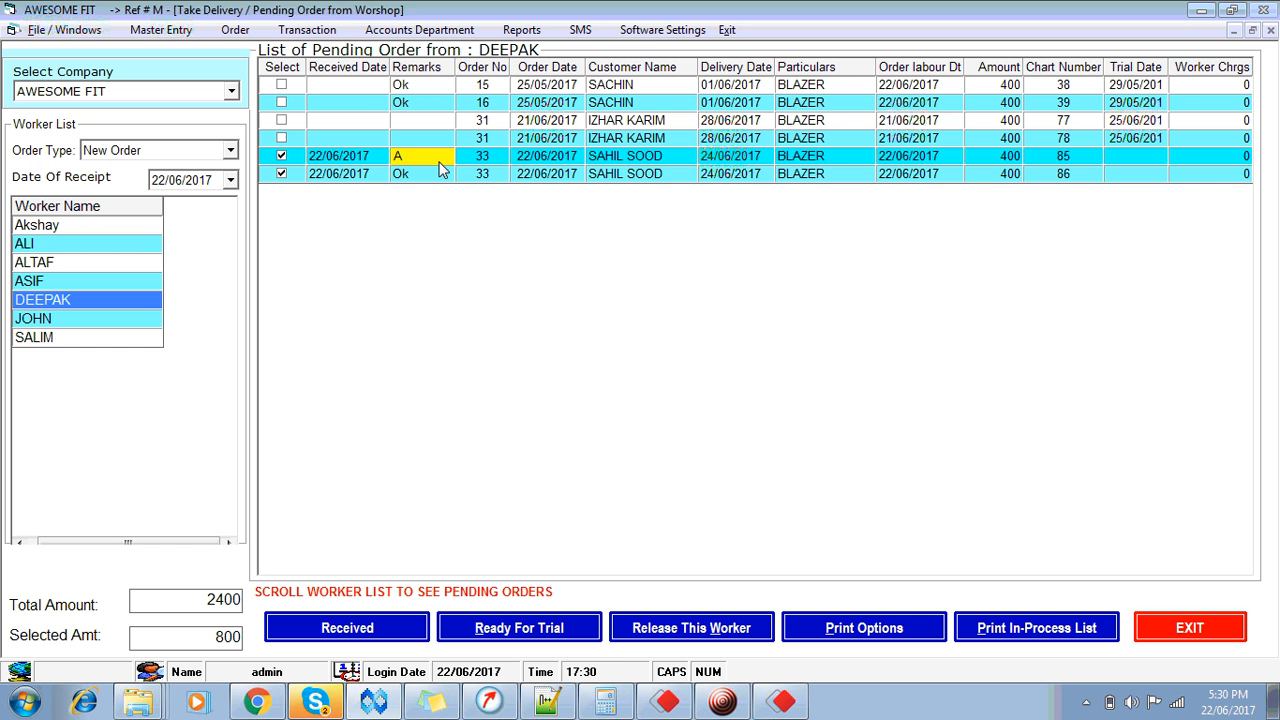
key("Return")
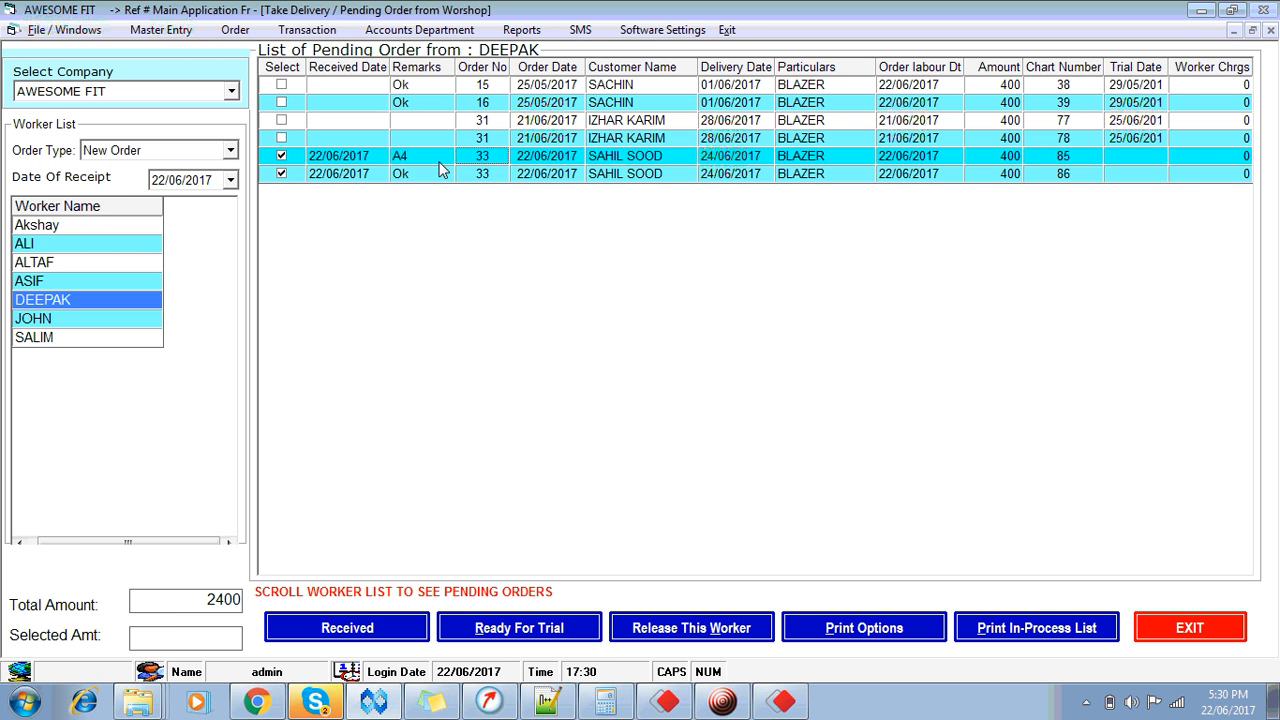
left_click(440, 172)
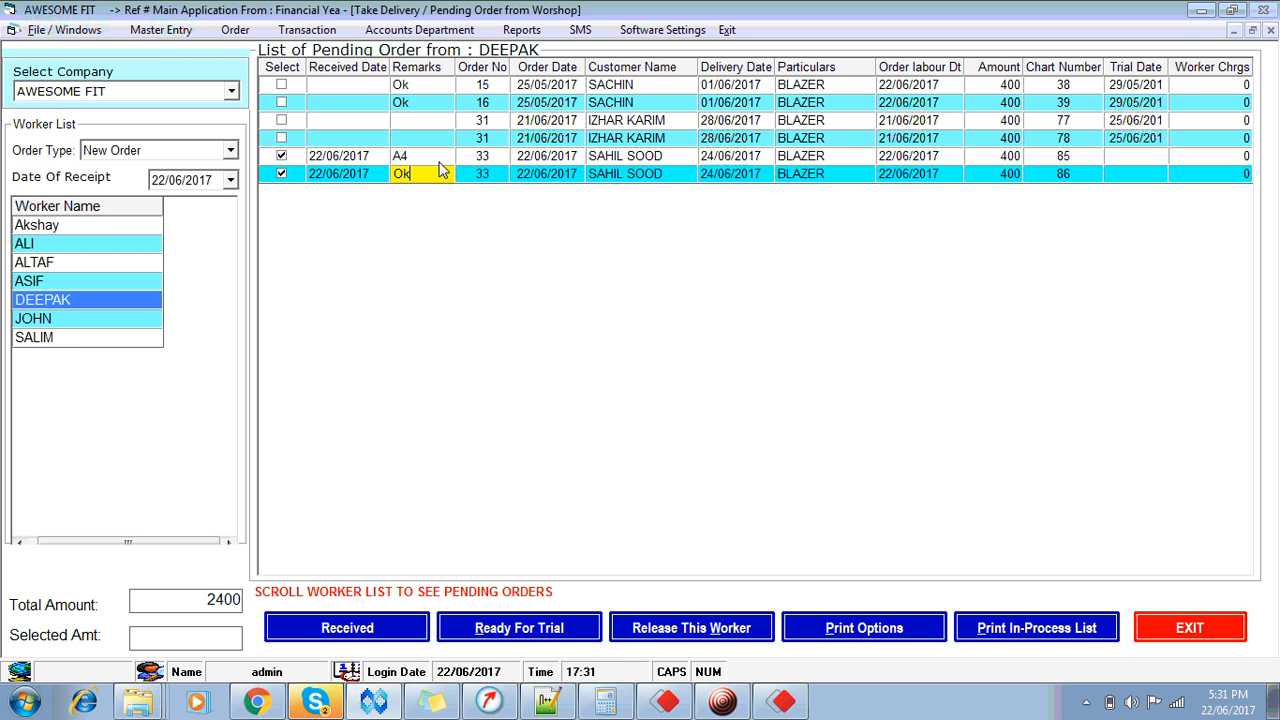
type("A5")
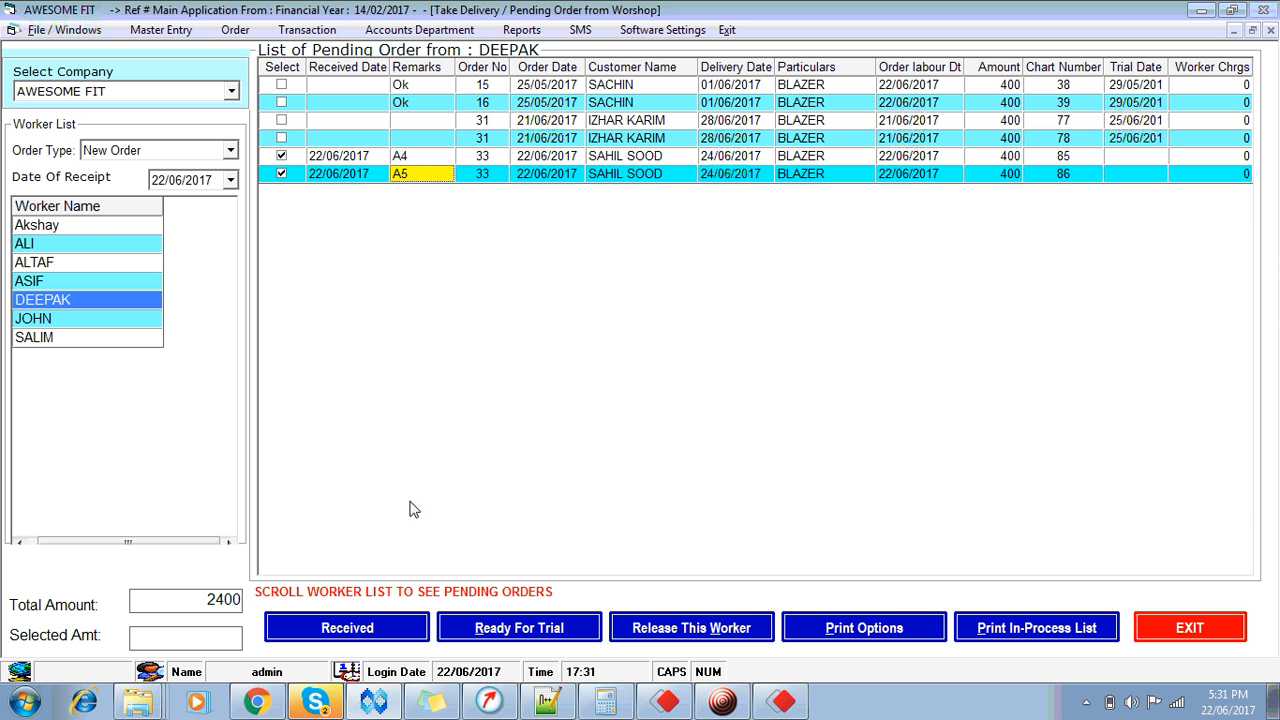
left_click(349, 634)
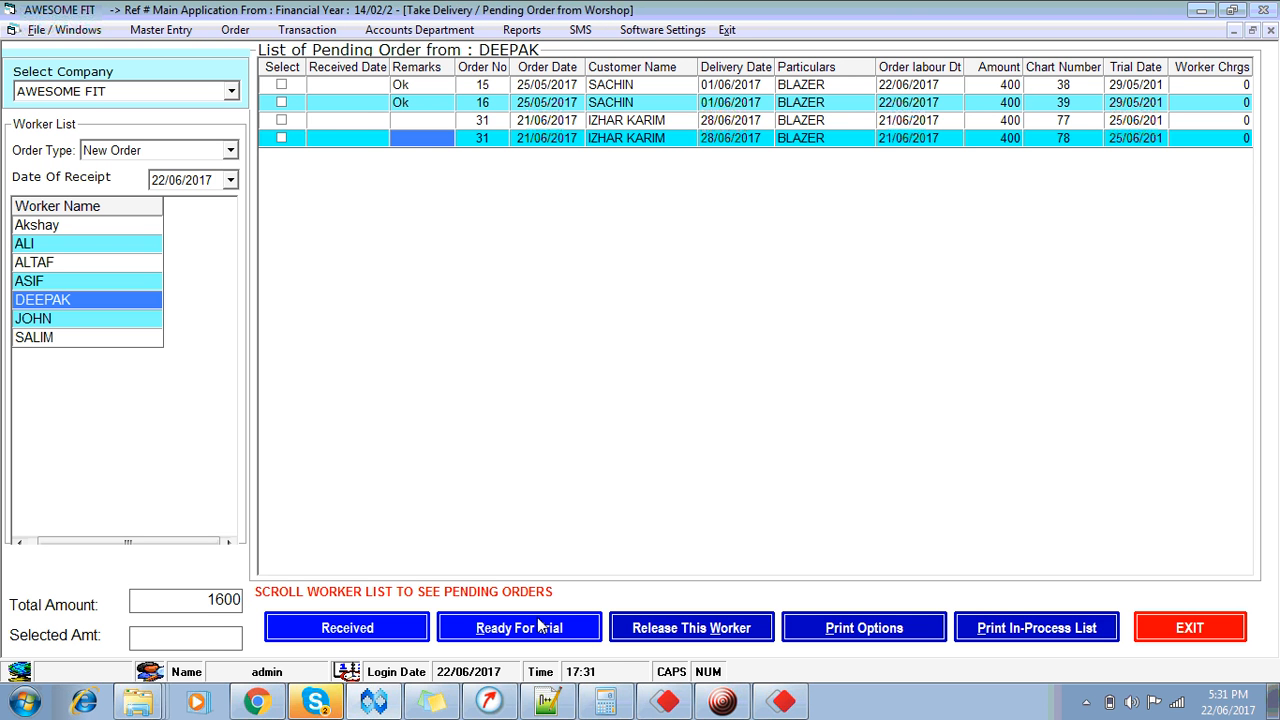
Step: Close the pending-orders screen and search orders by the customer's name
left_click(1191, 635)
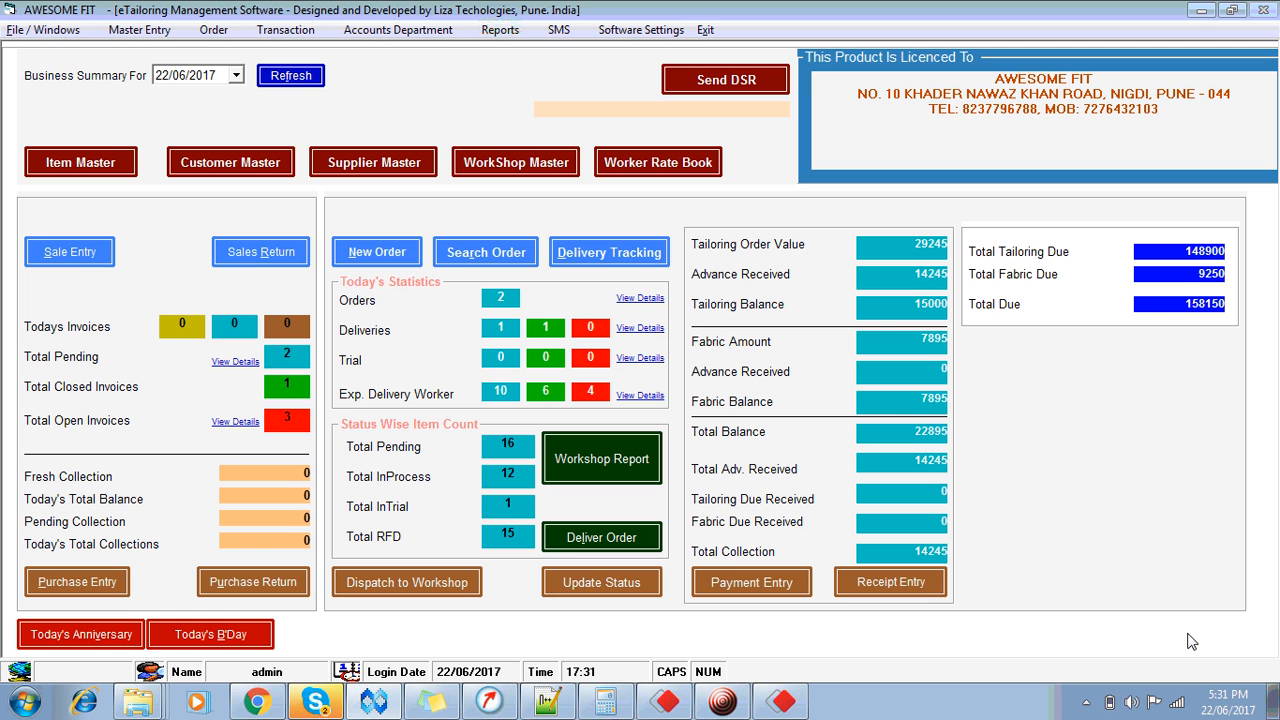
left_click(483, 253)
type("SA")
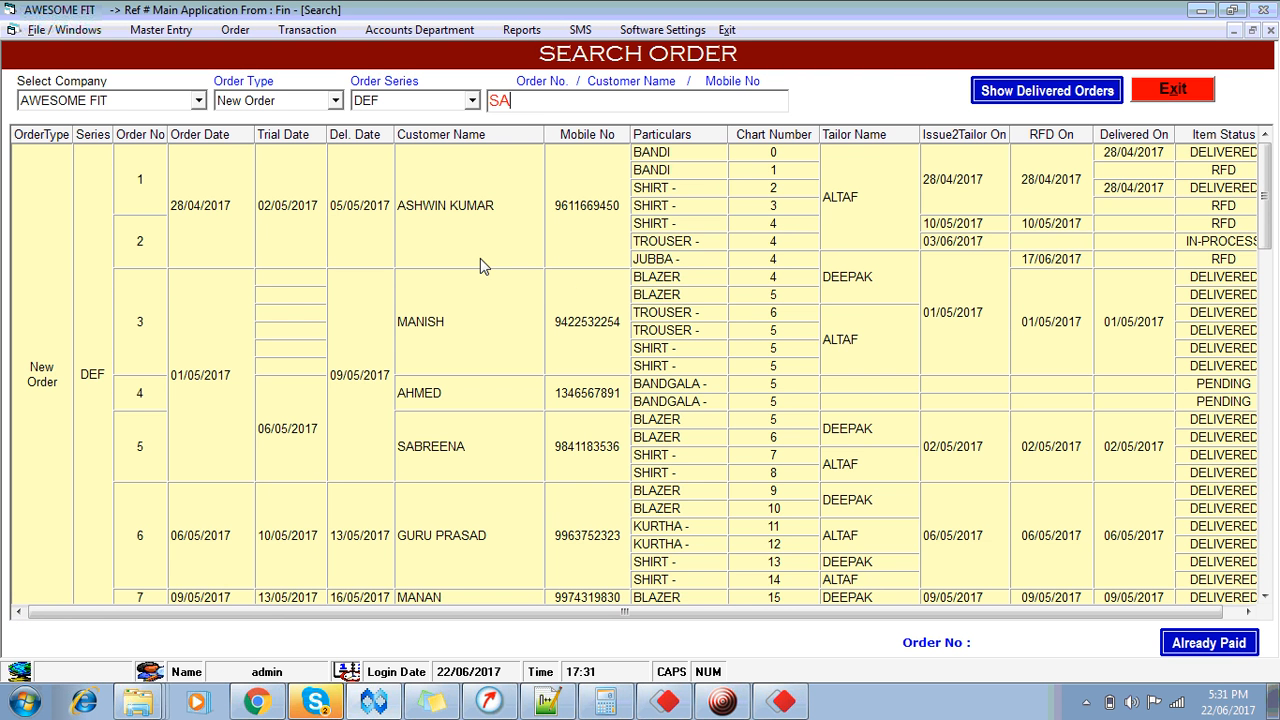
type("HIL")
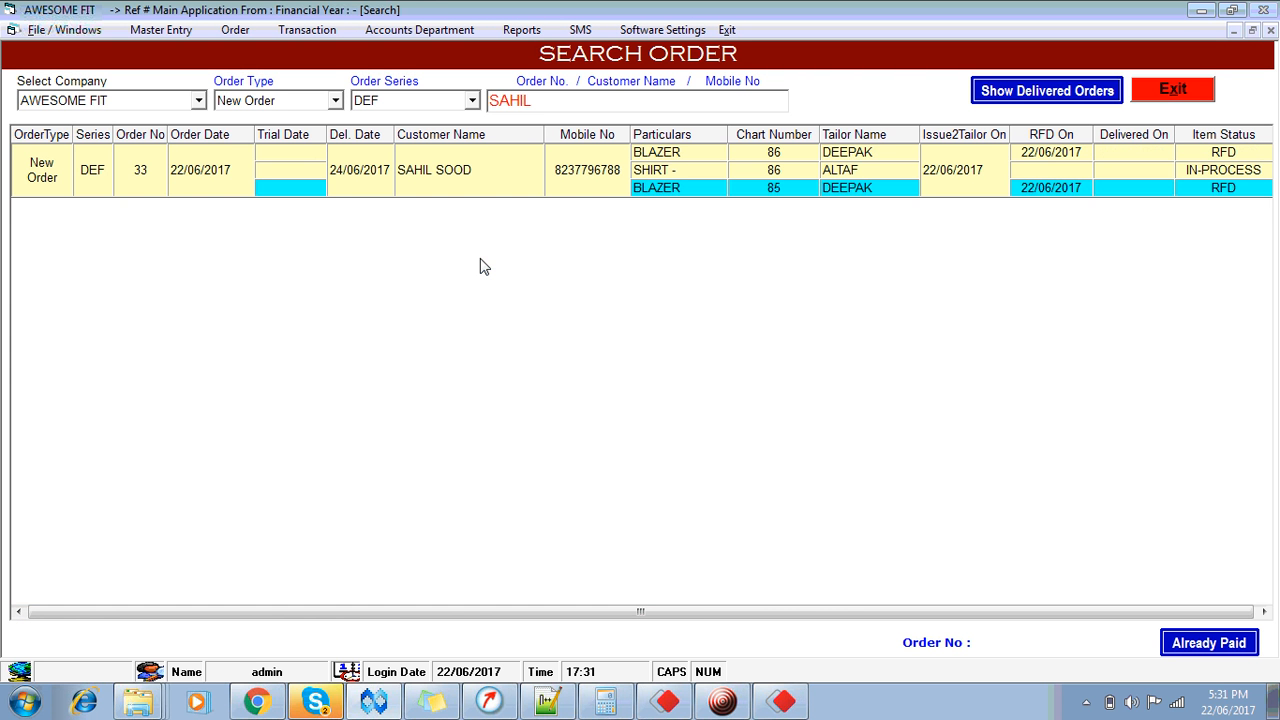
Step: Confirm order 33's blazers are ready for delivery and the shirt still in process
left_click(1063, 194)
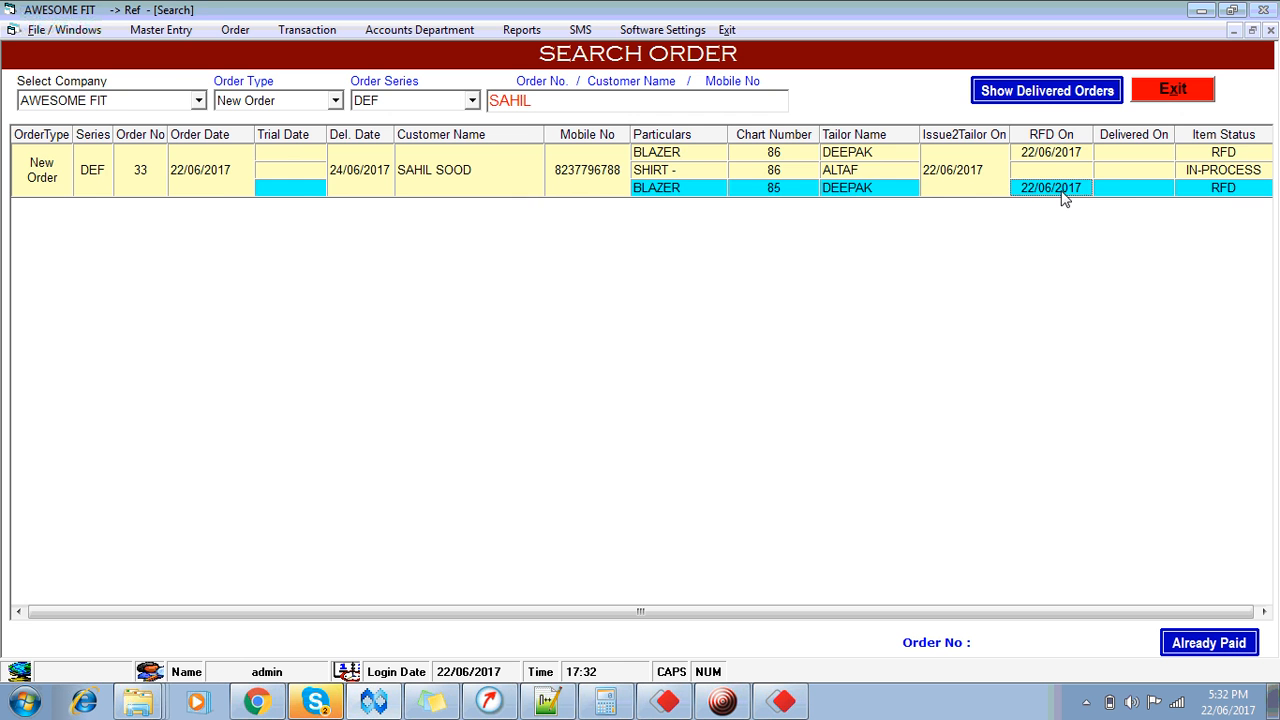
left_click(1043, 152)
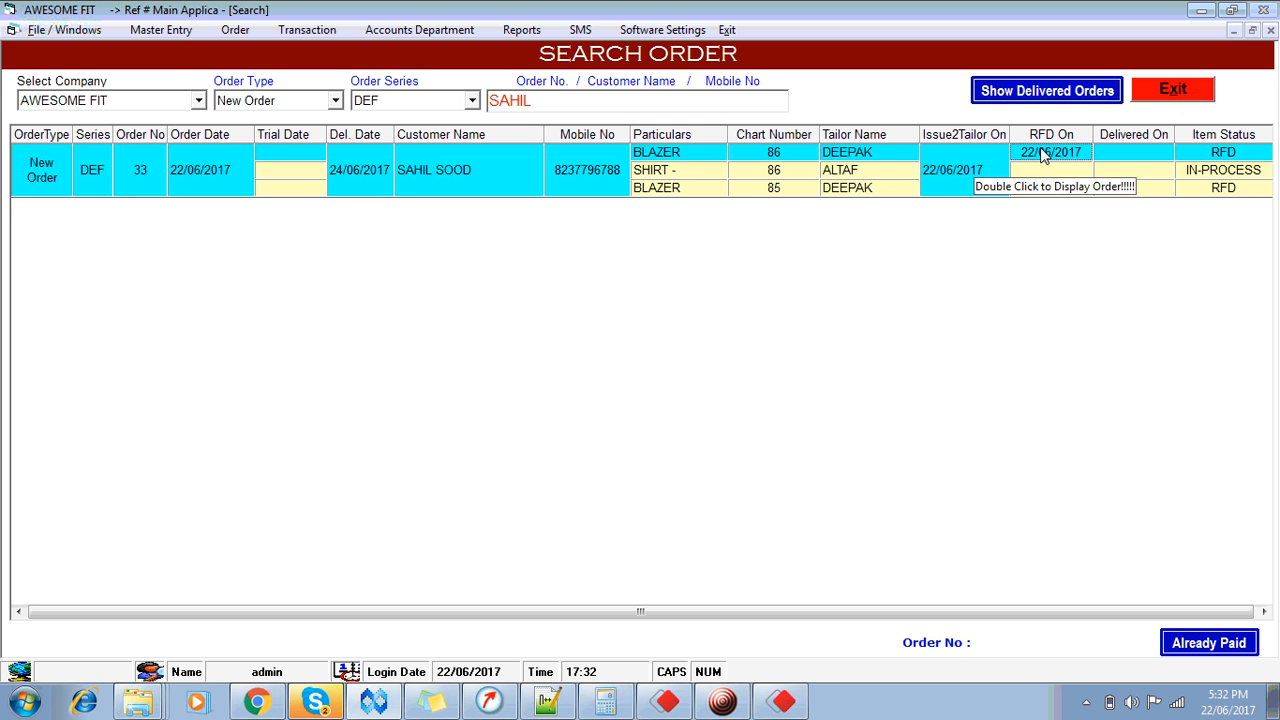
left_click(1241, 195)
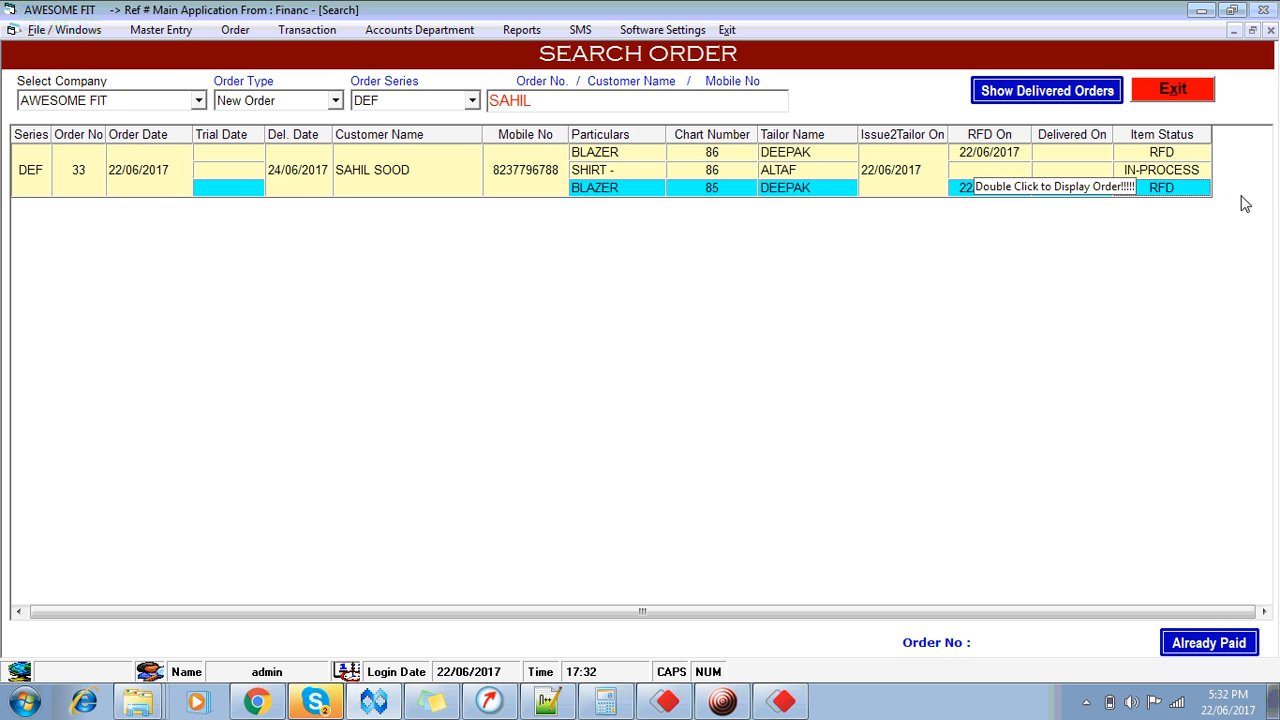
left_click(1156, 154)
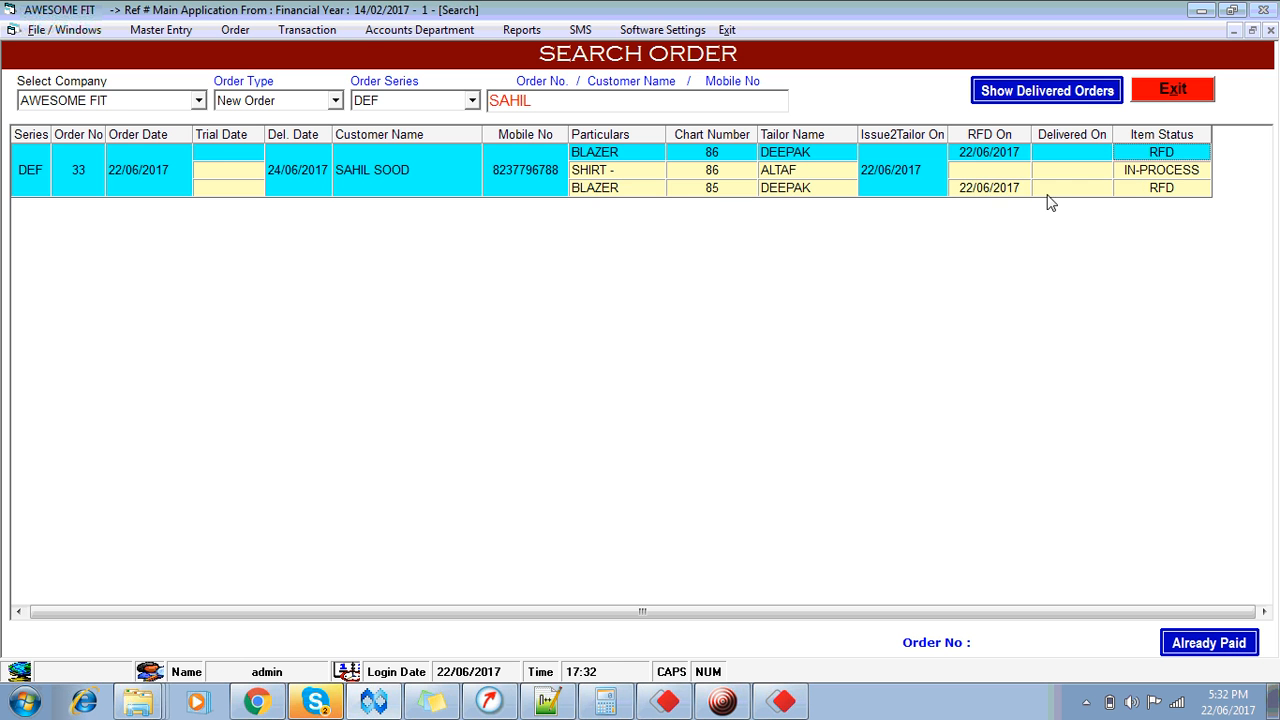
left_click(1064, 190)
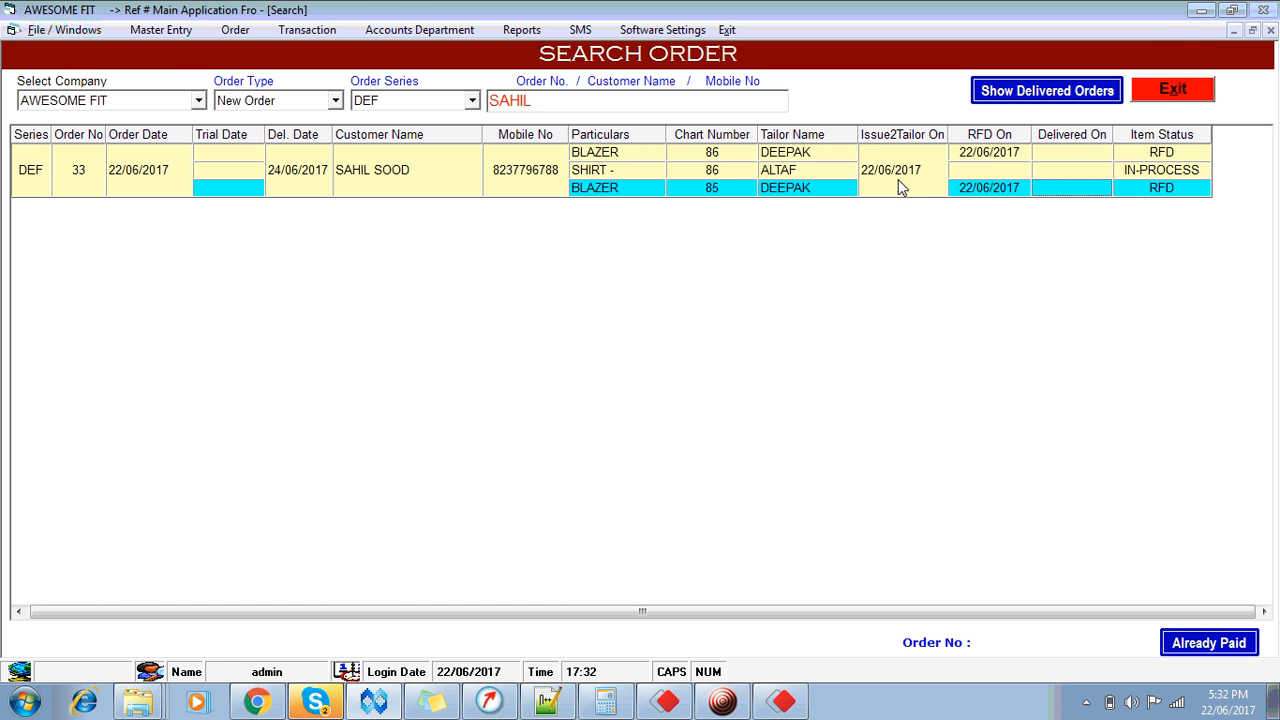
left_click(823, 176)
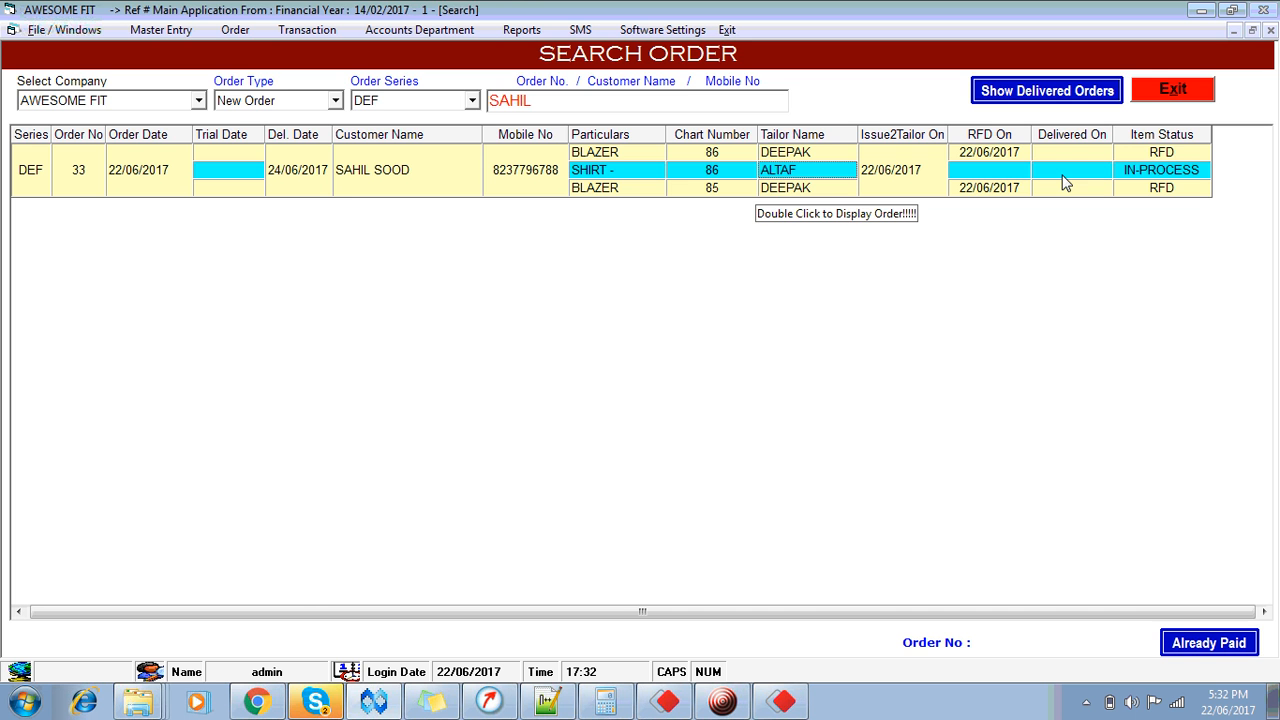
left_click(1162, 95)
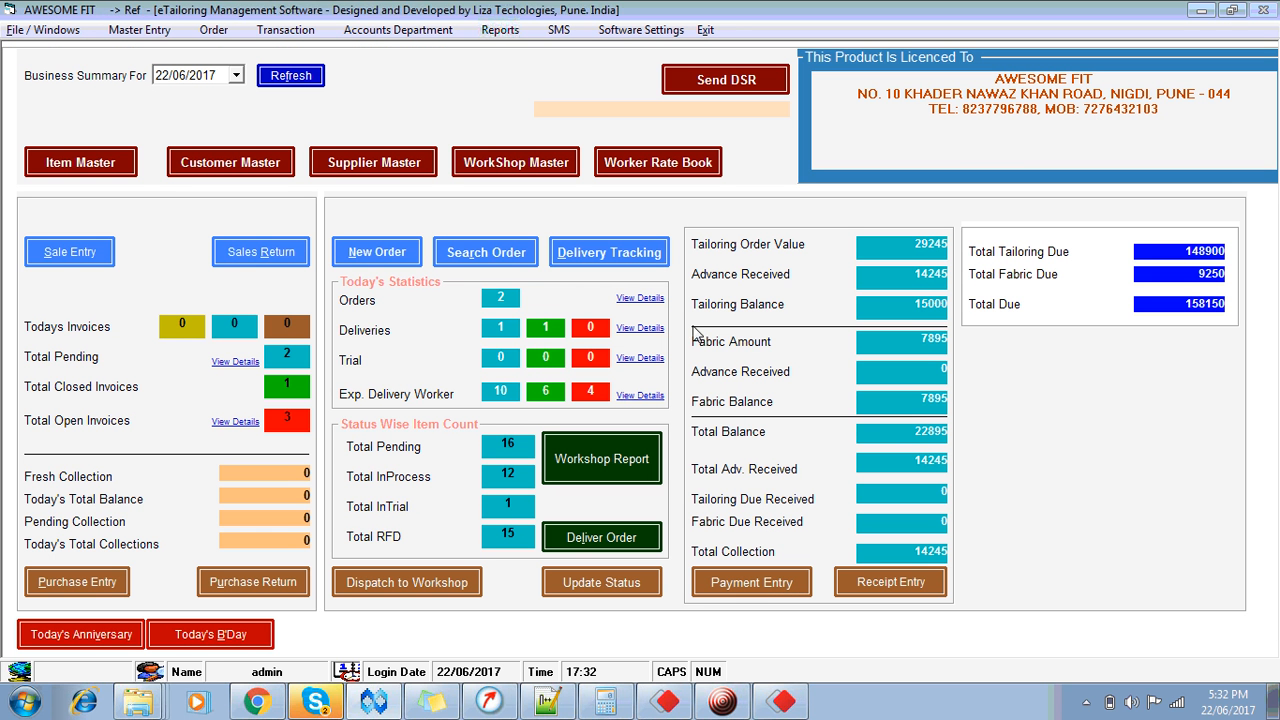
Step: Tick the cotton shirt in its worker's pending workshop list and mark it received
left_click(606, 584)
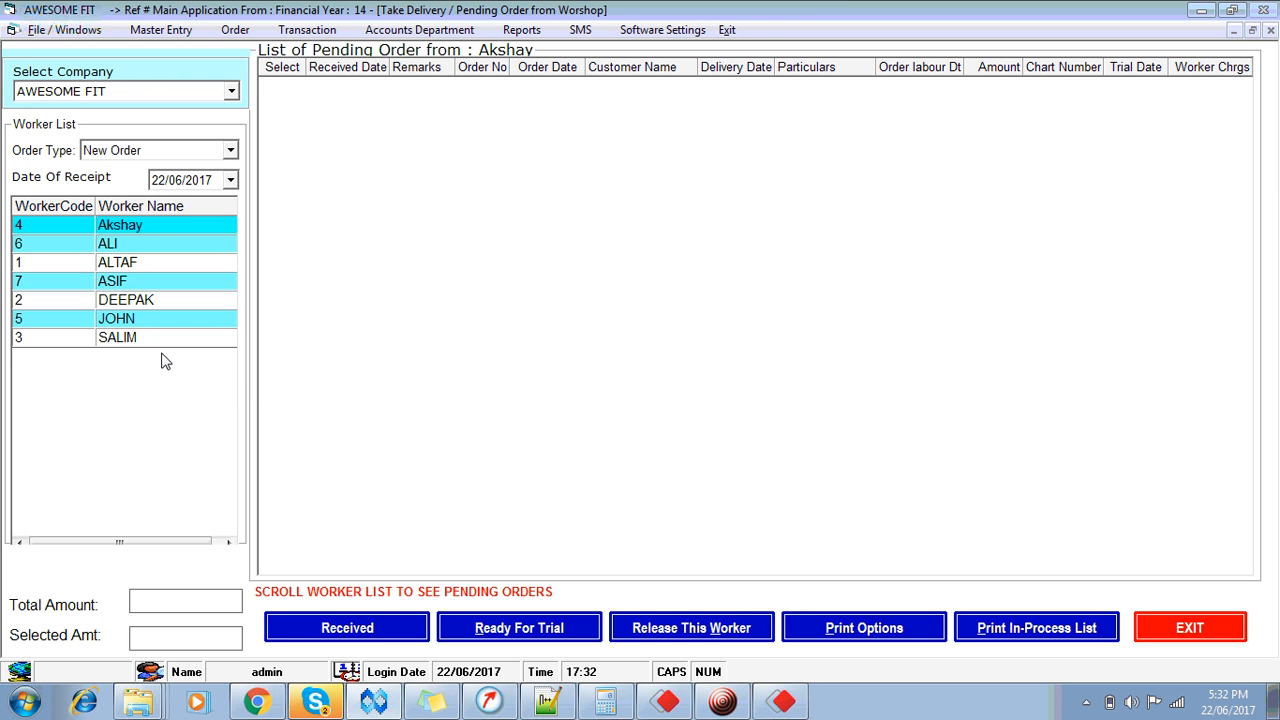
left_click(147, 300)
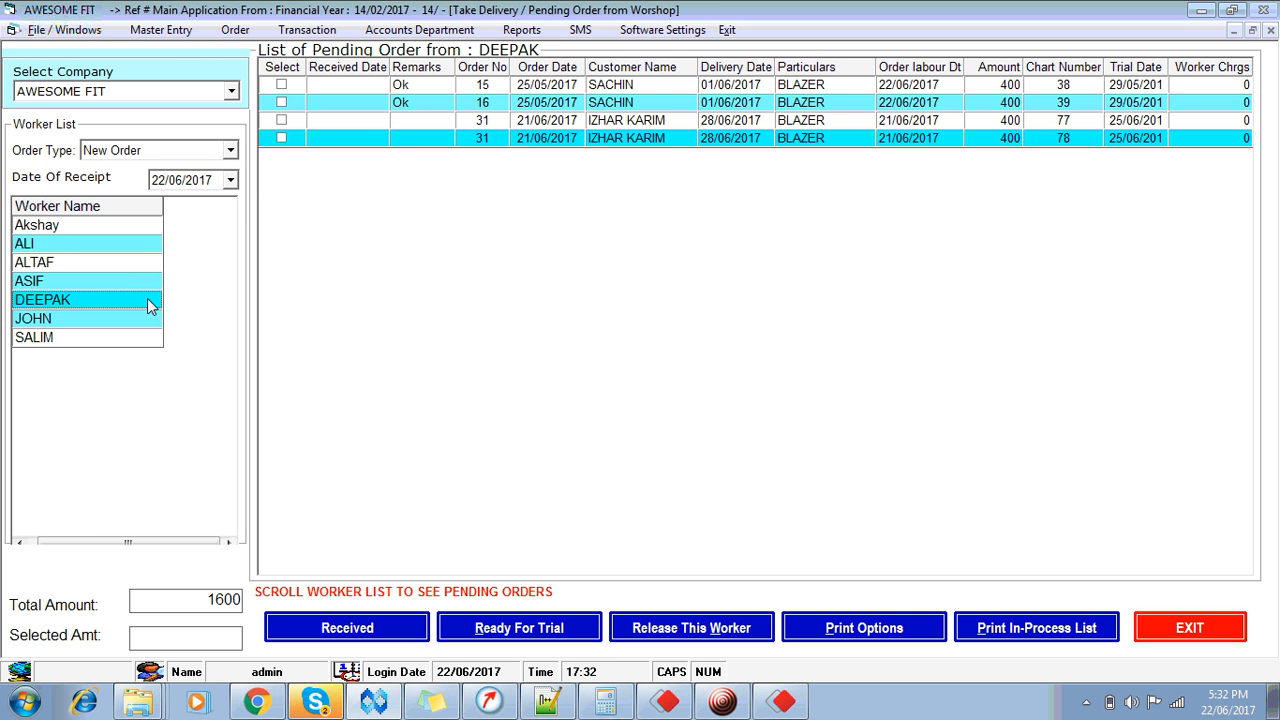
left_click(67, 263)
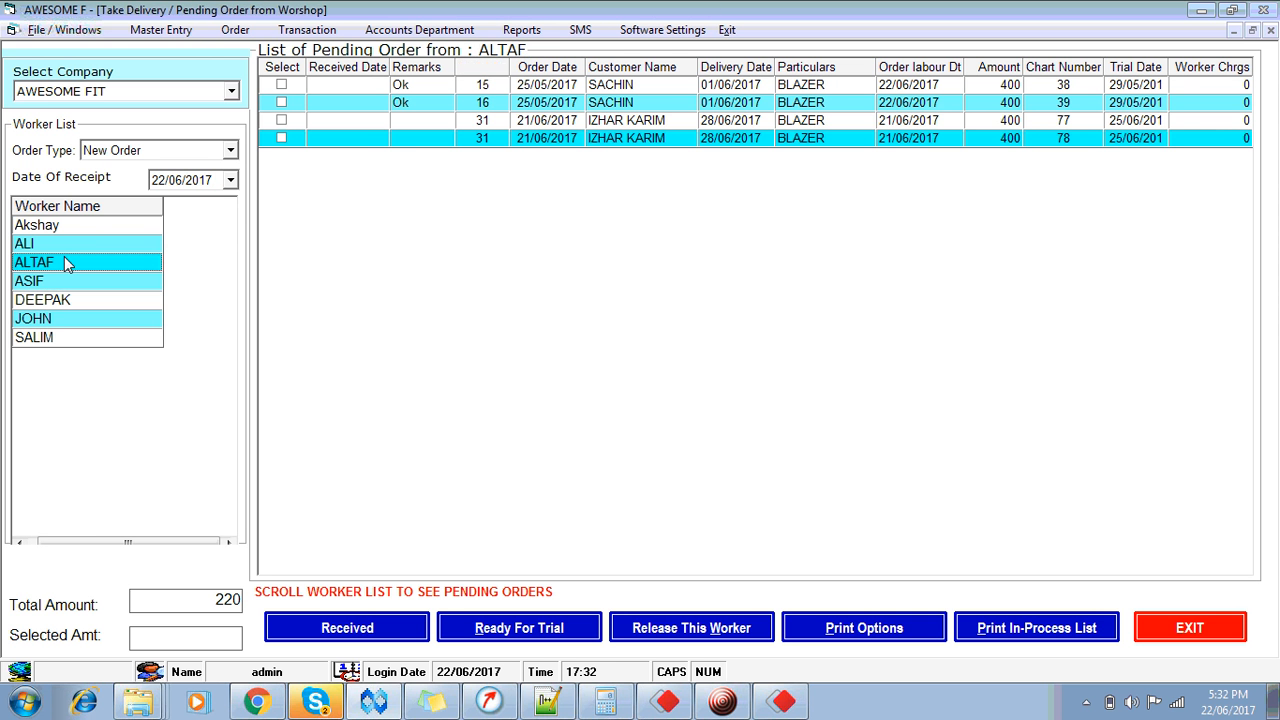
left_click(282, 103)
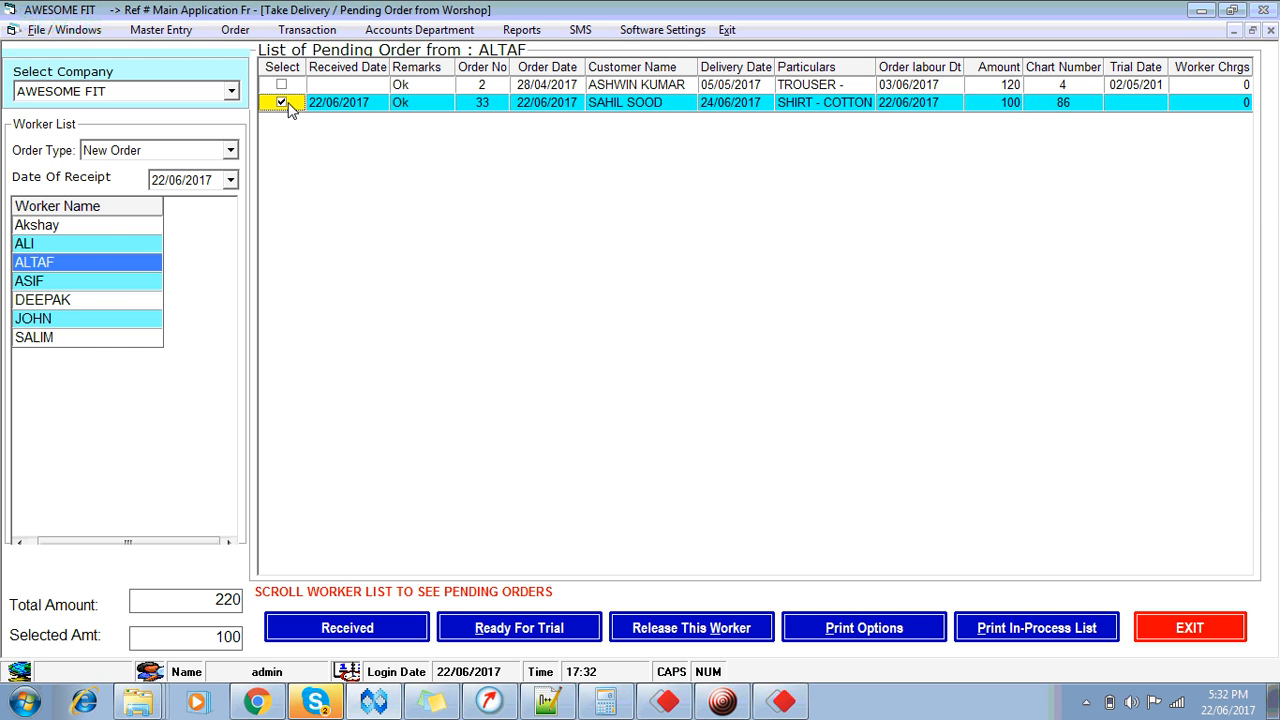
left_click(363, 636)
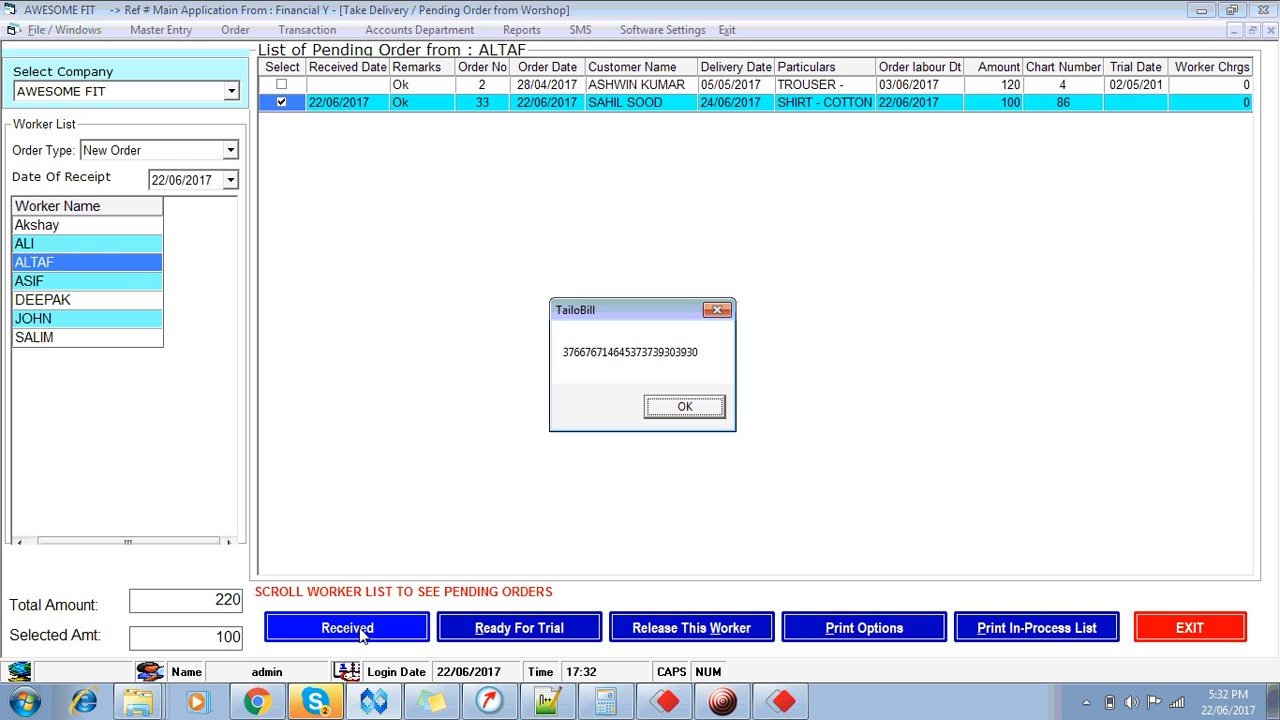
left_click(684, 407)
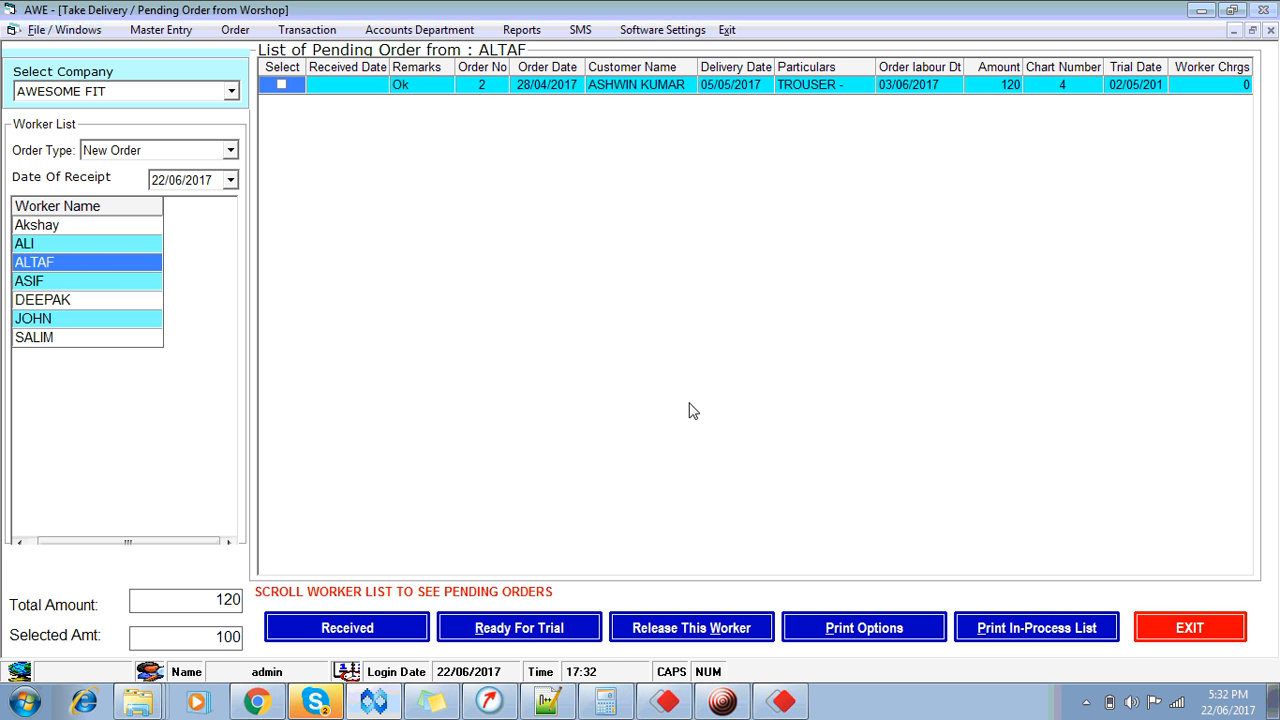
left_click(1194, 636)
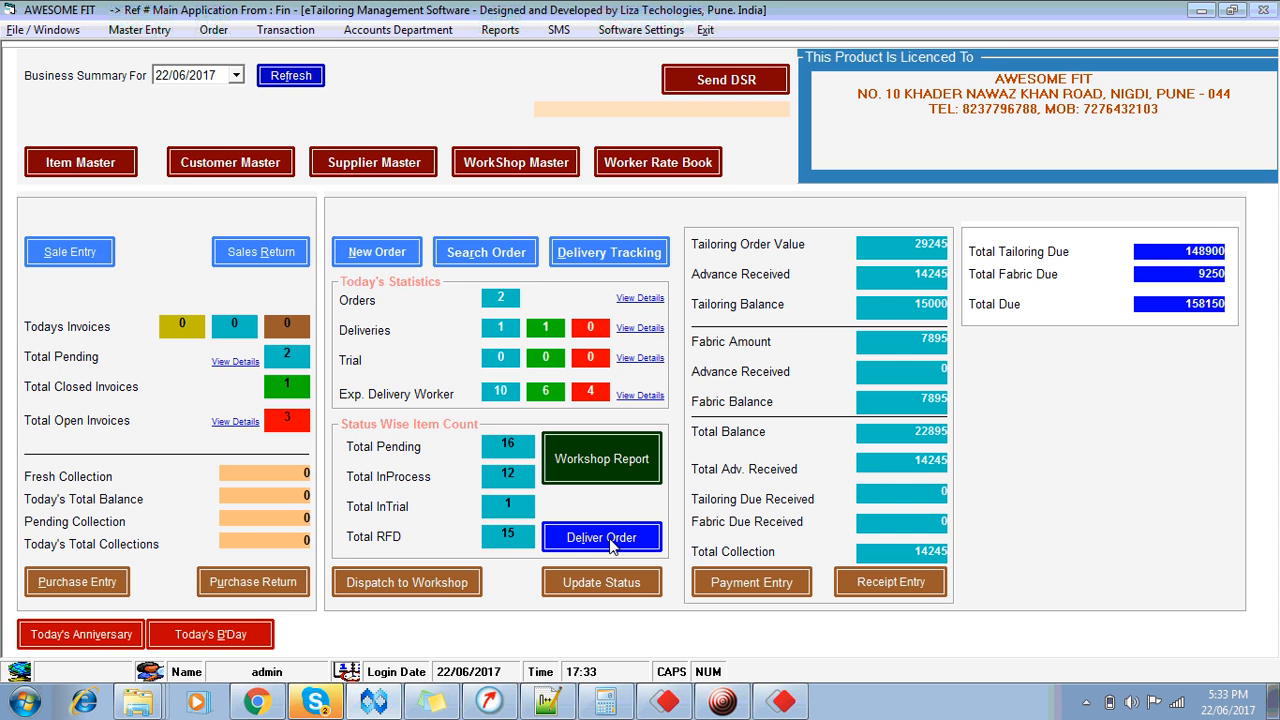
left_click(611, 542)
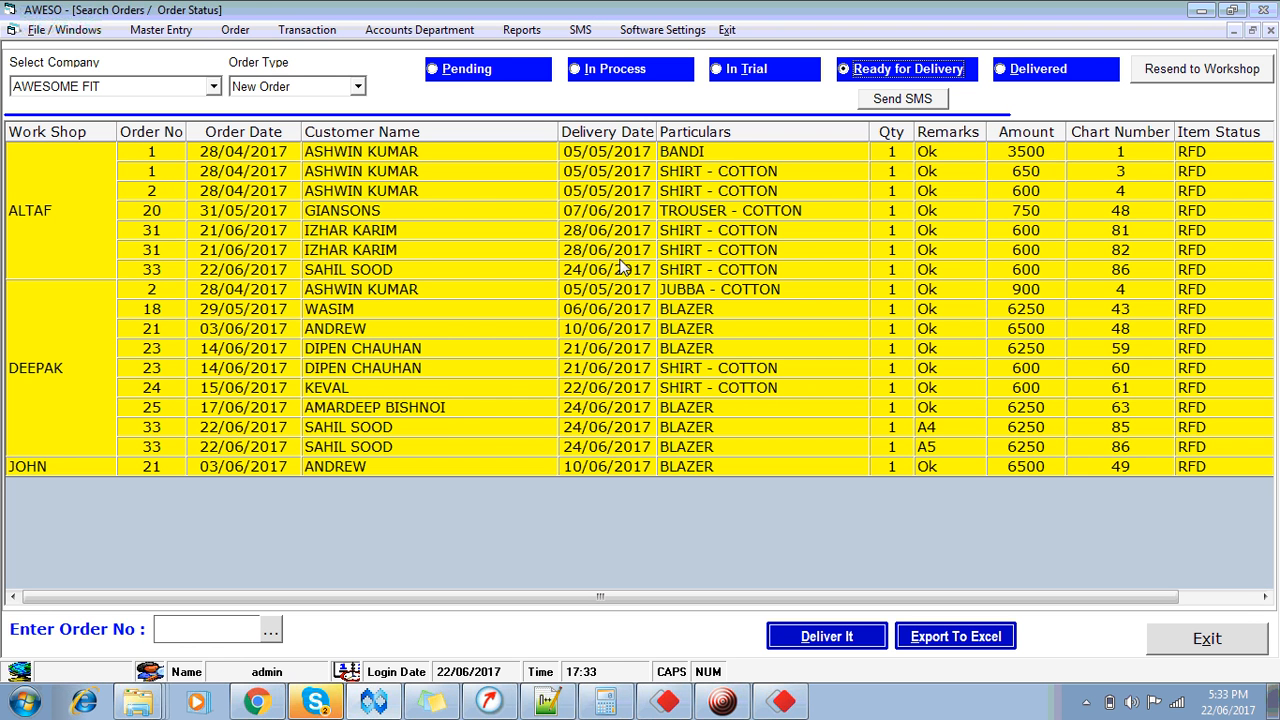
left_click(448, 79)
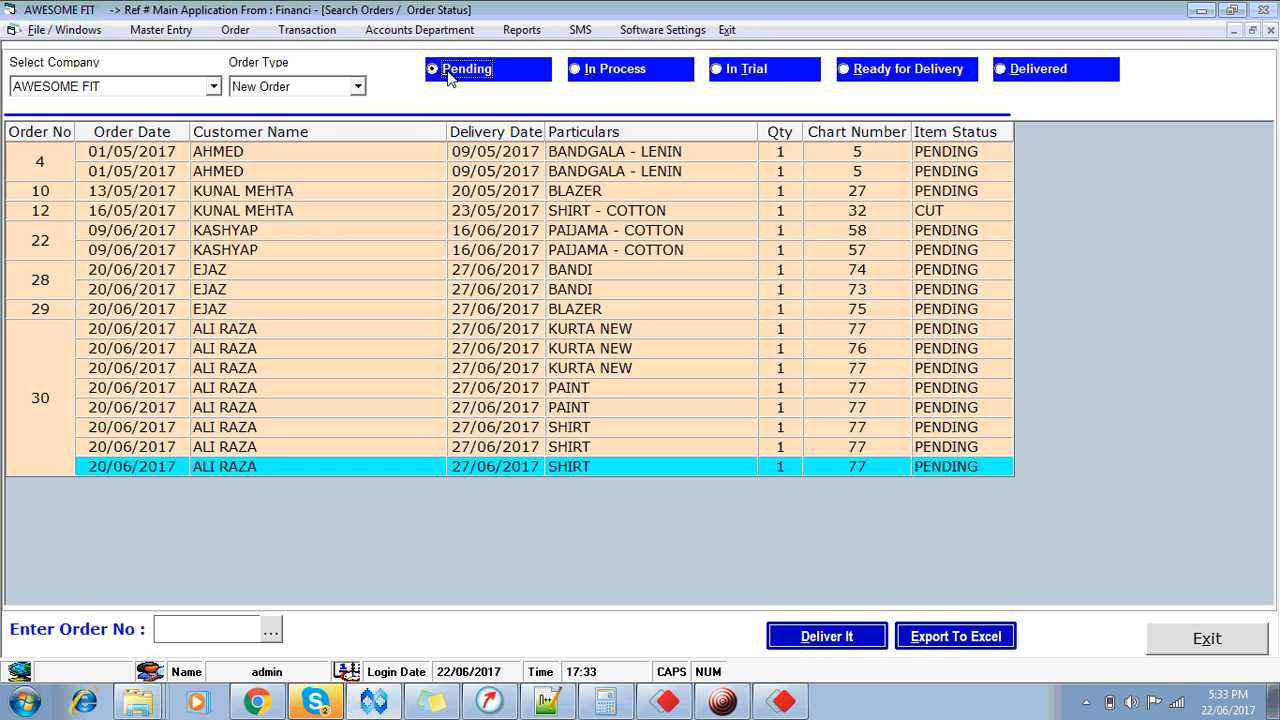
left_click(626, 86)
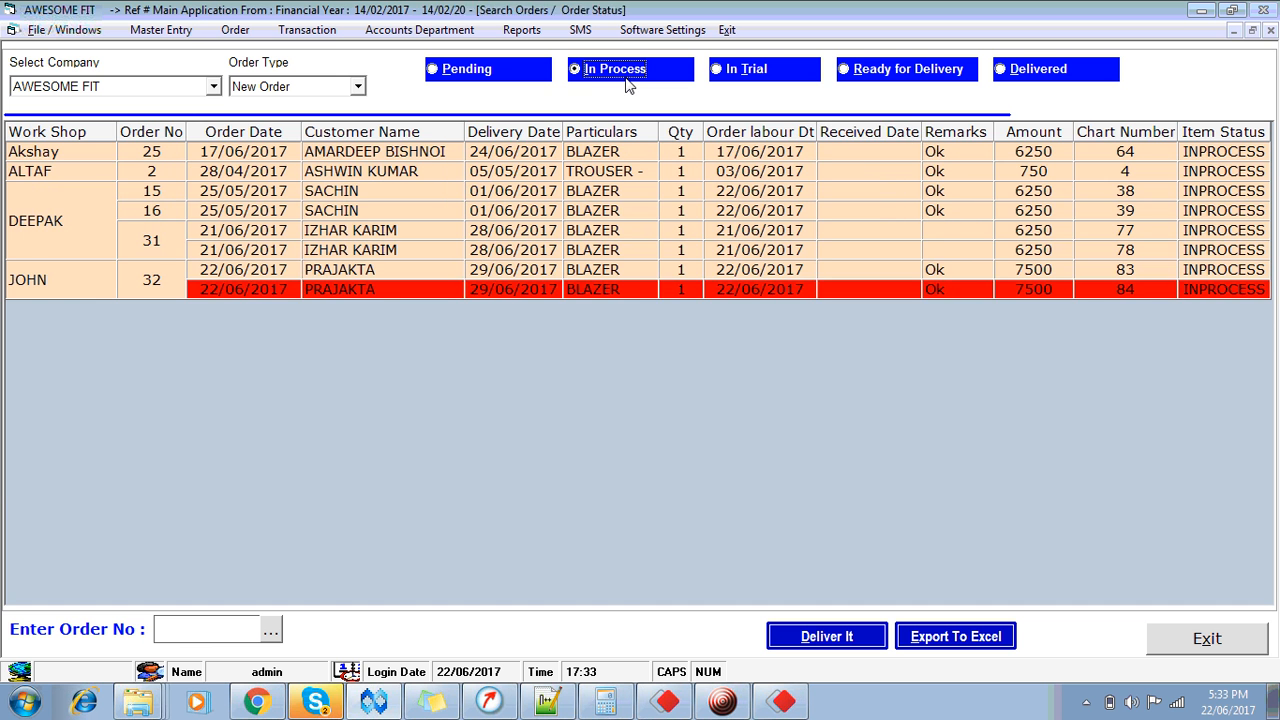
left_click(758, 74)
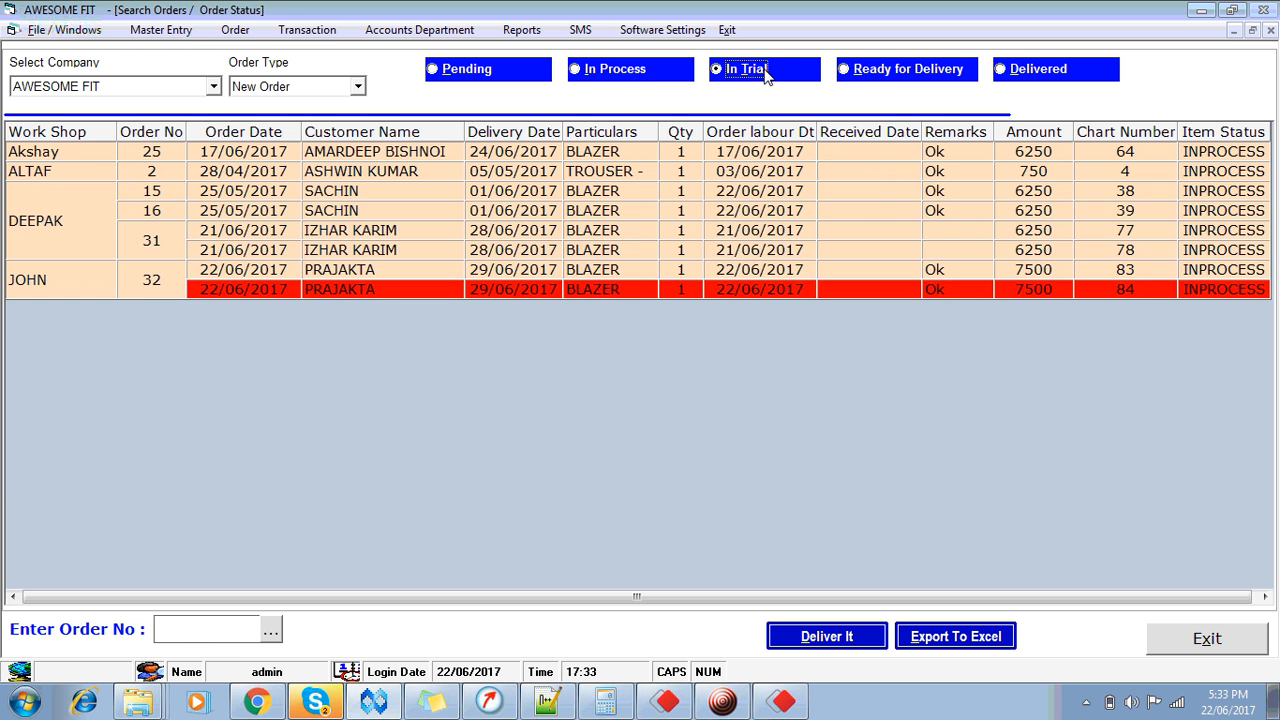
left_click(872, 76)
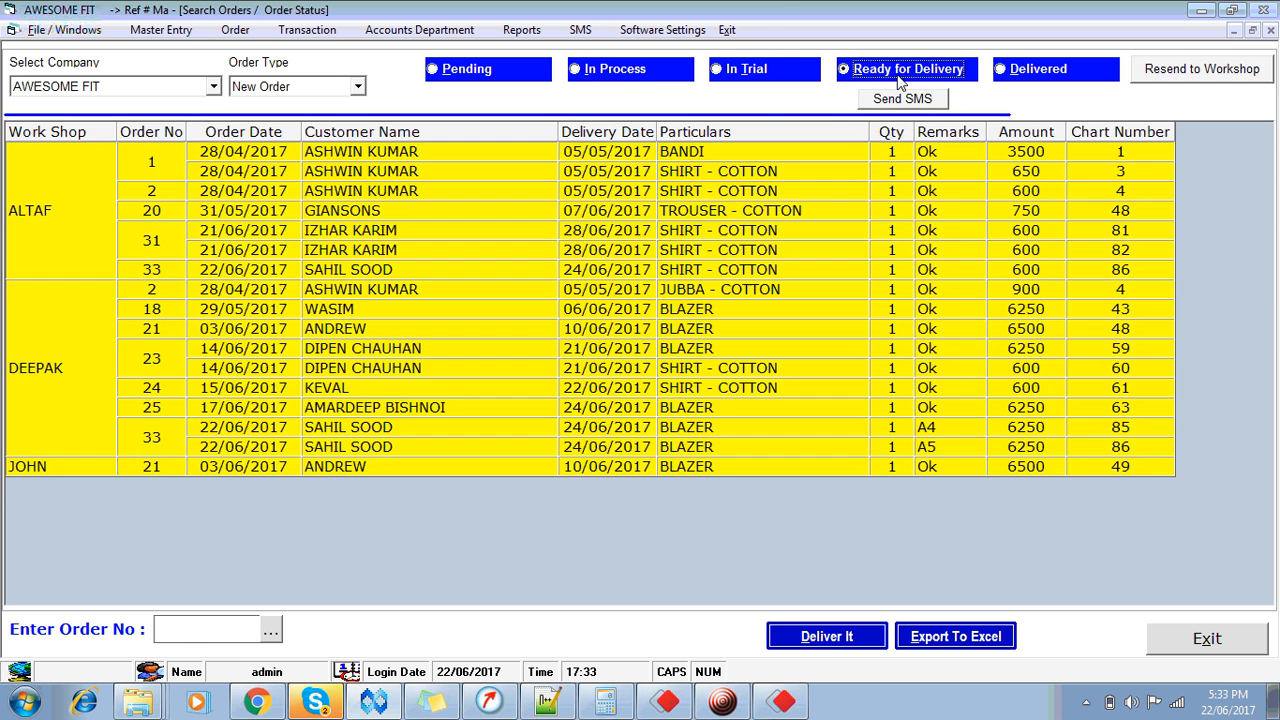
left_click(1016, 74)
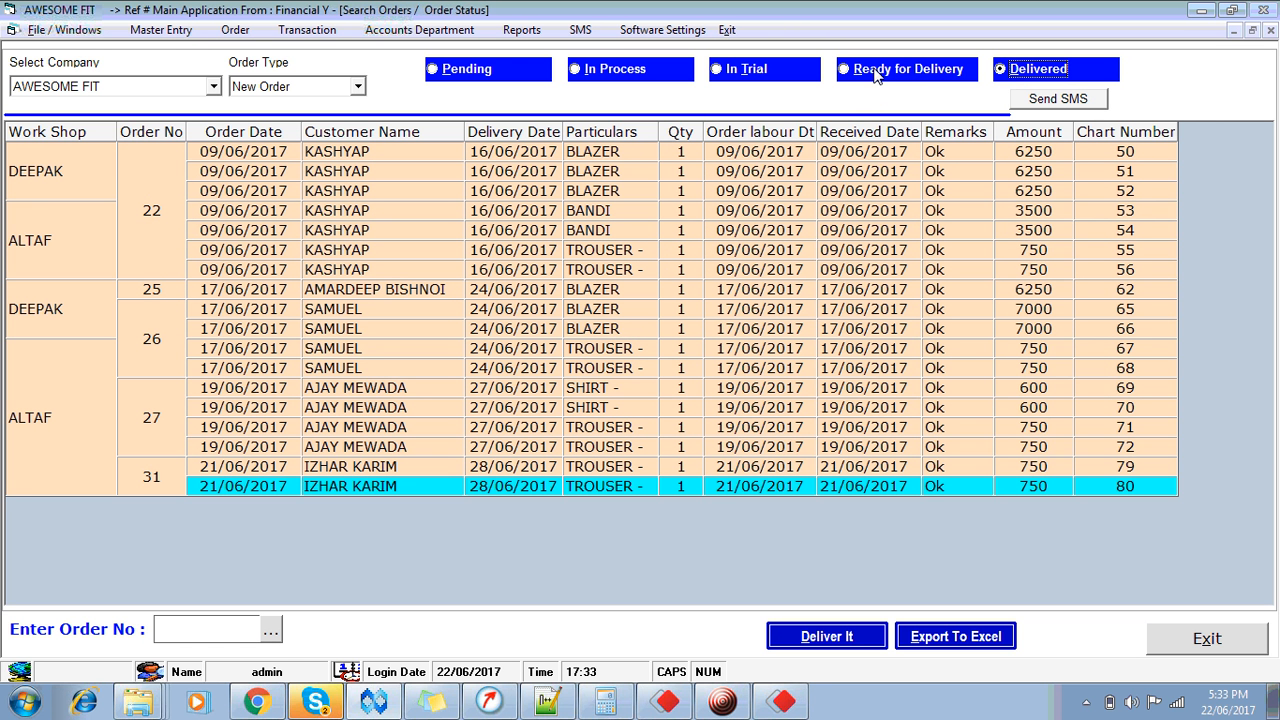
left_click(357, 87)
left_click(357, 87)
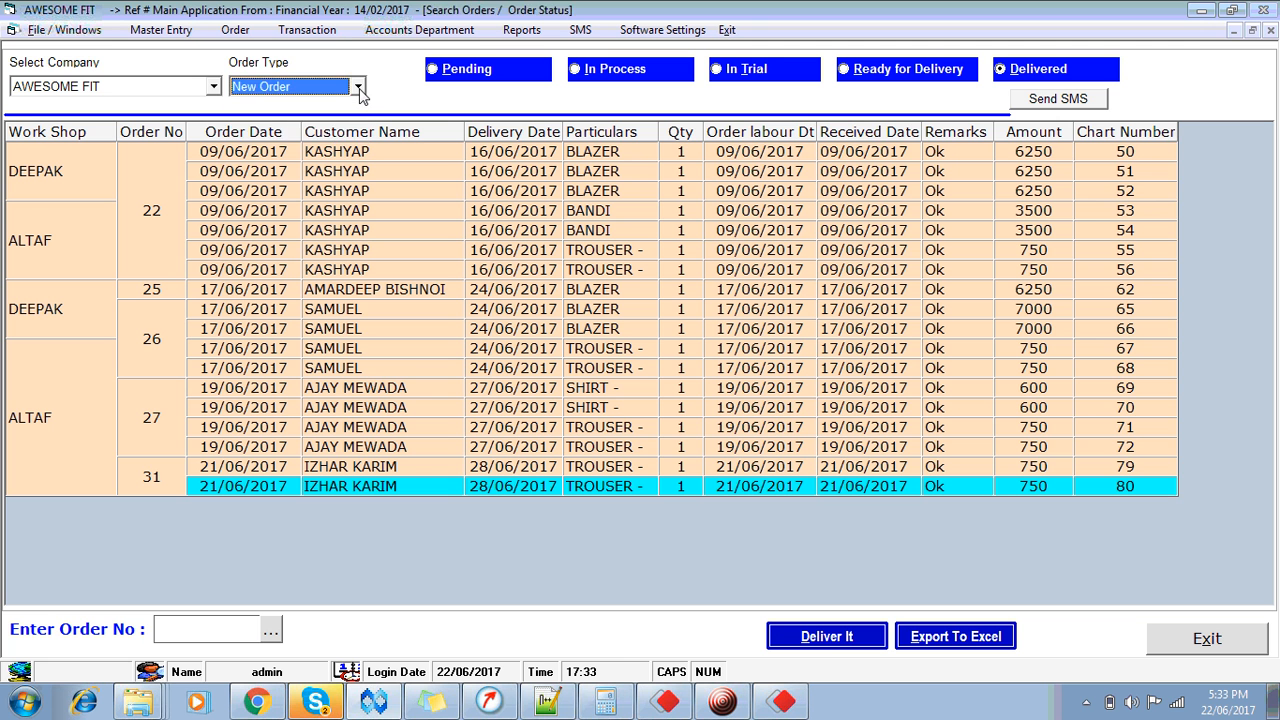
left_click(357, 87)
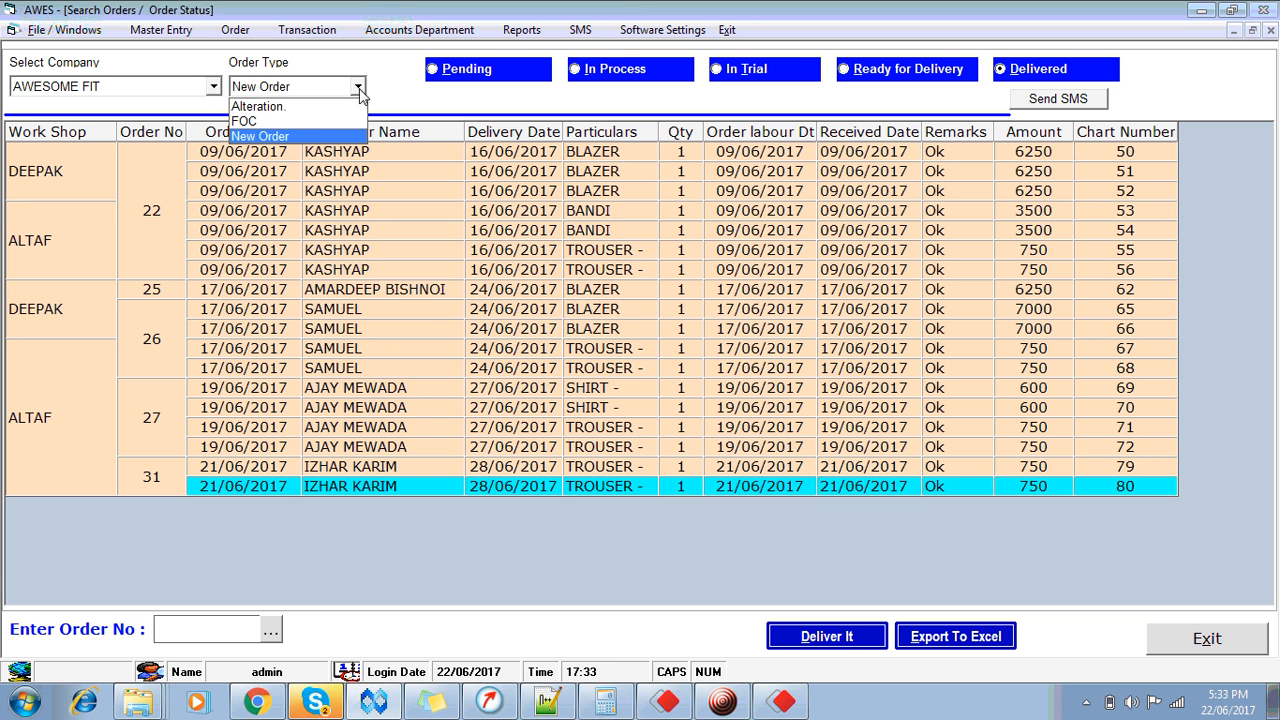
left_click(441, 118)
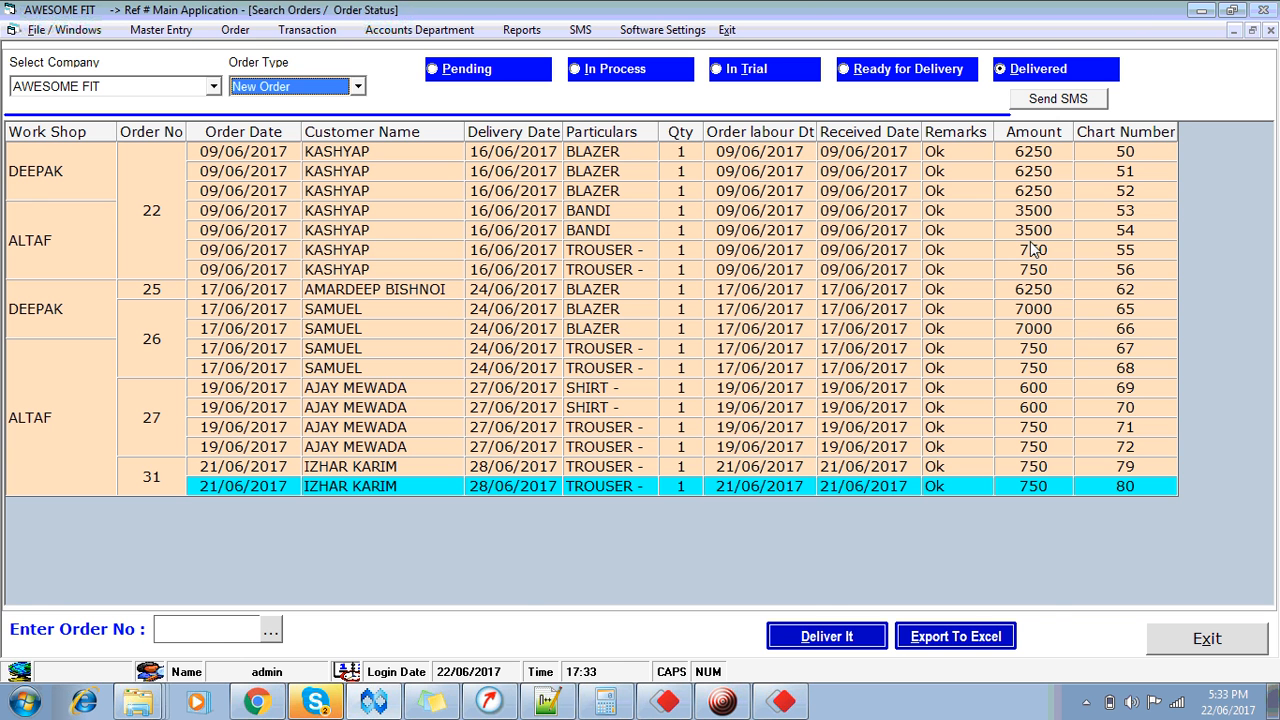
left_click(1149, 647)
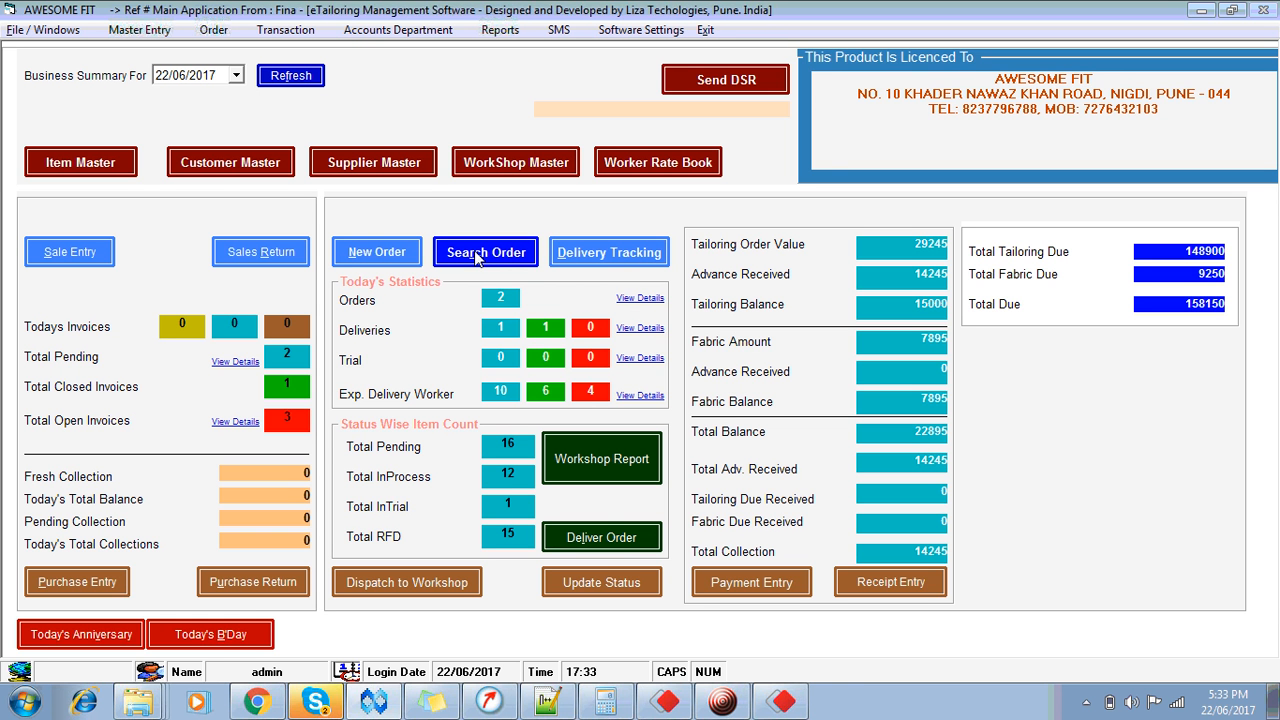
double_click(619, 545)
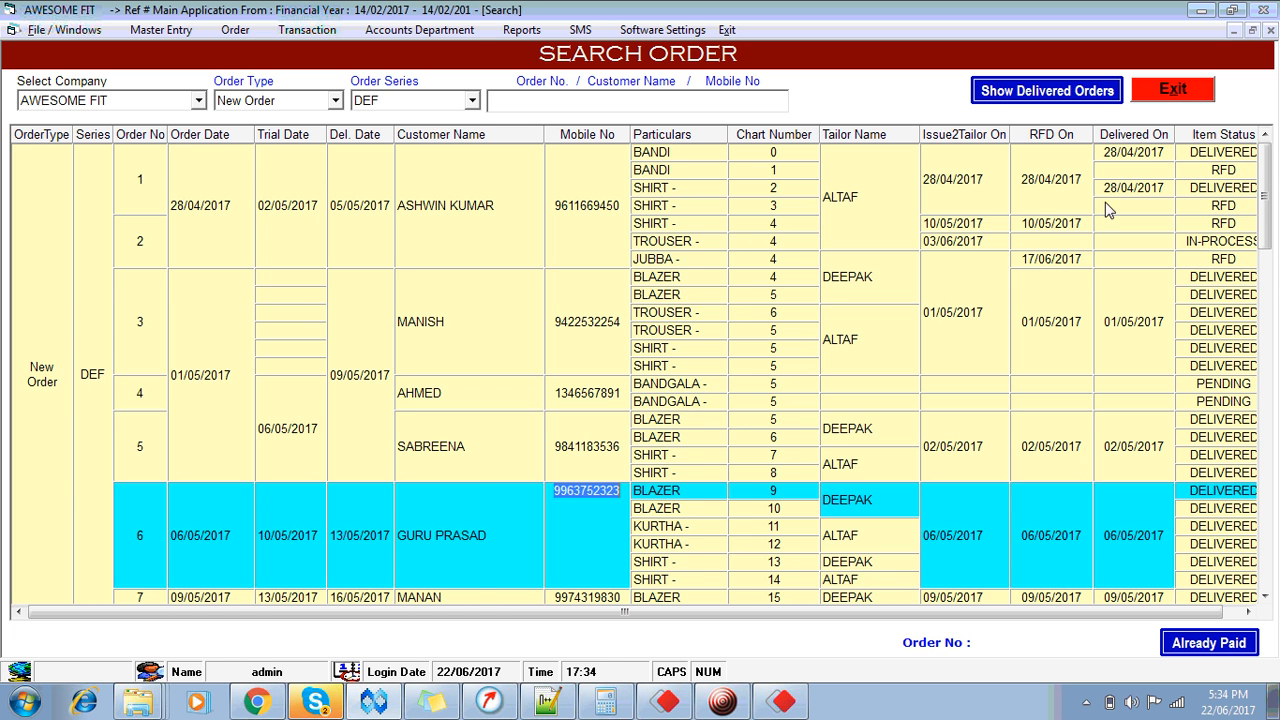
left_click(1170, 89)
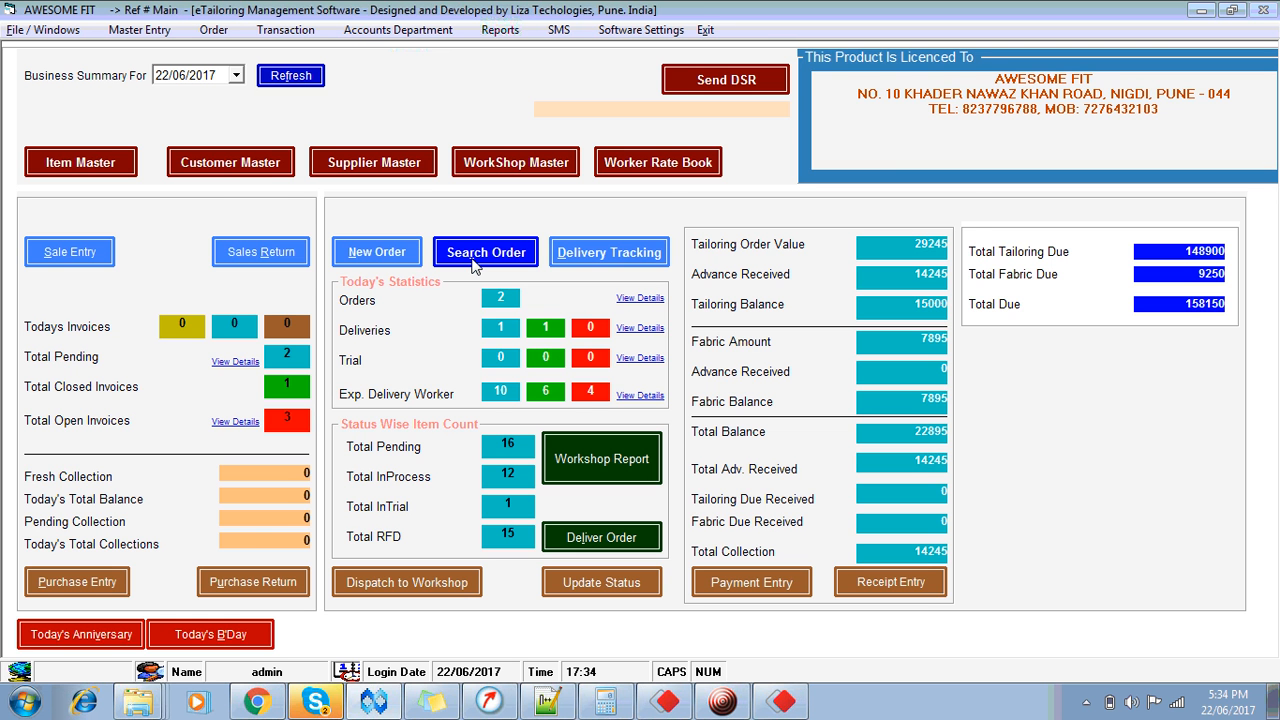
left_click(475, 266)
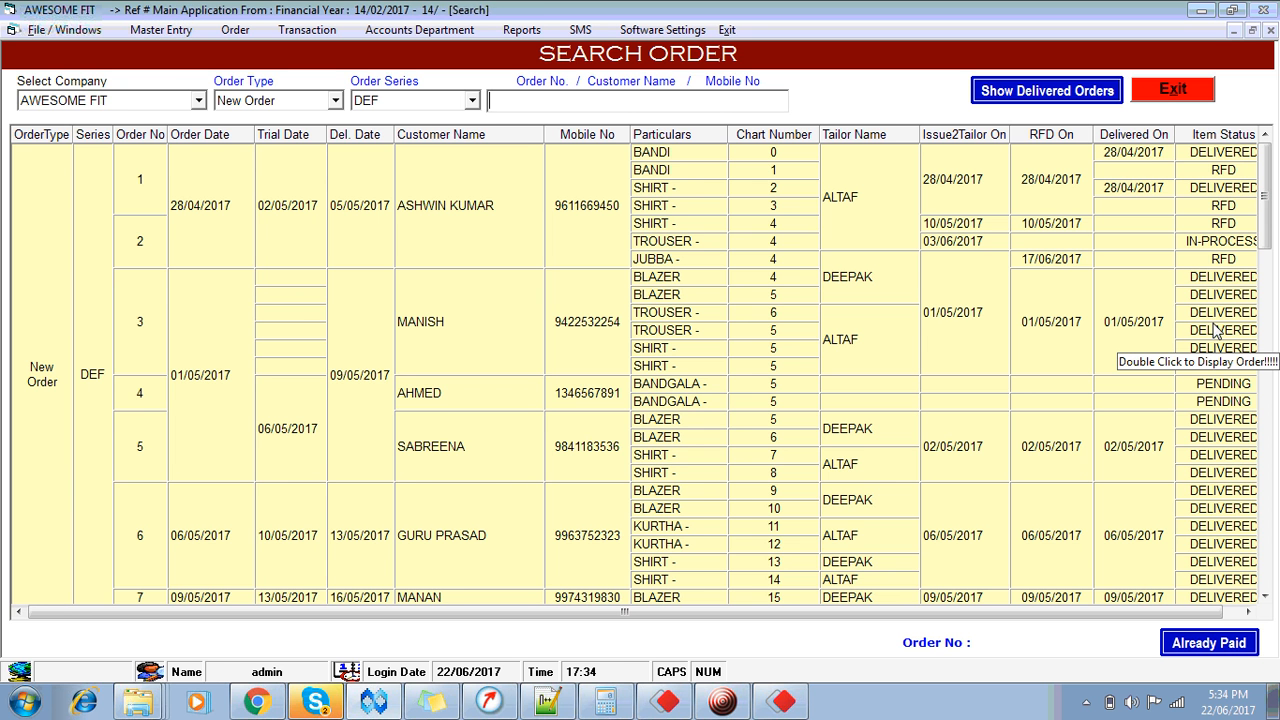
left_click(1172, 90)
left_click(1172, 90)
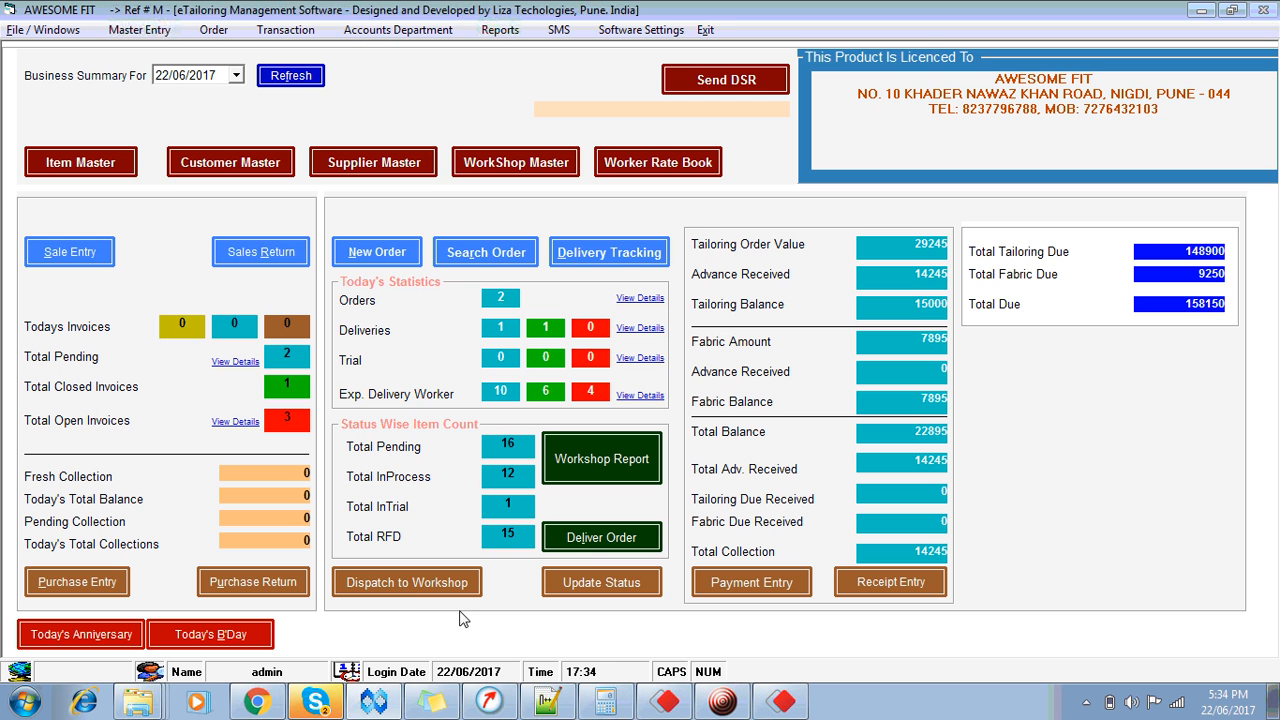
Step: Close the Dispatch to Workshop window and refresh the dashboard to 9 in process, 18 ready
left_click(407, 584)
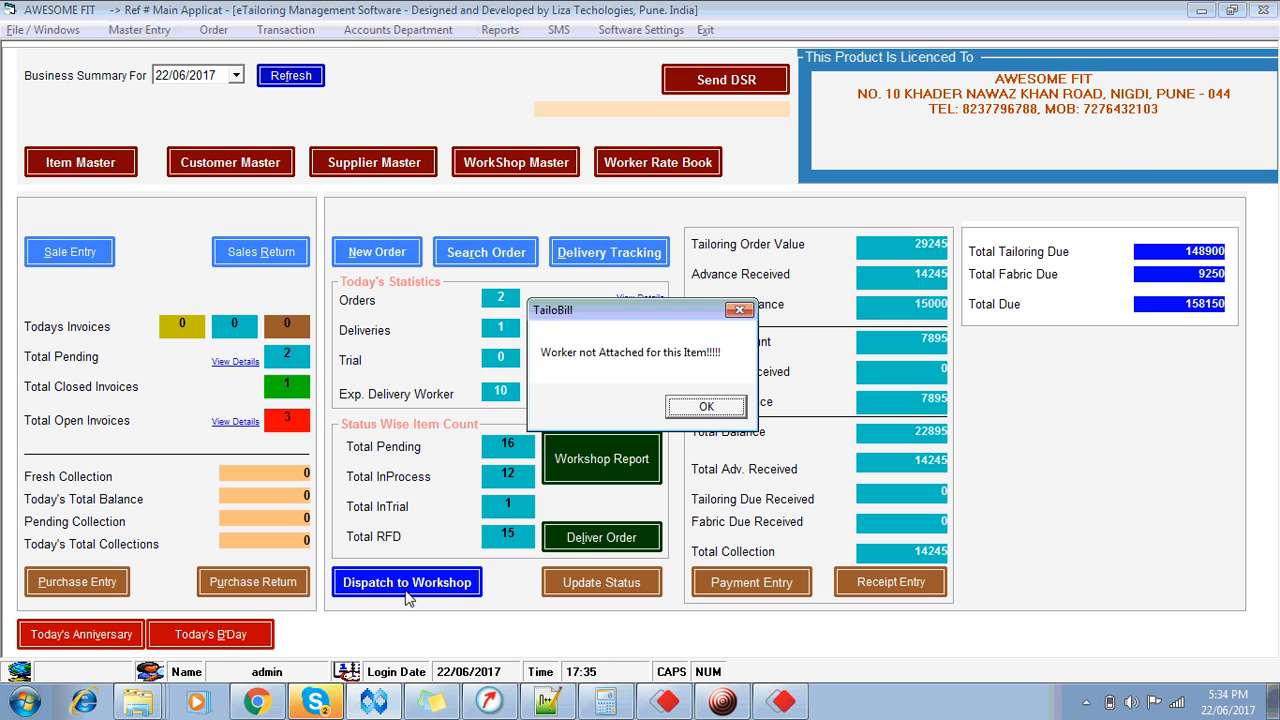
left_click(706, 408)
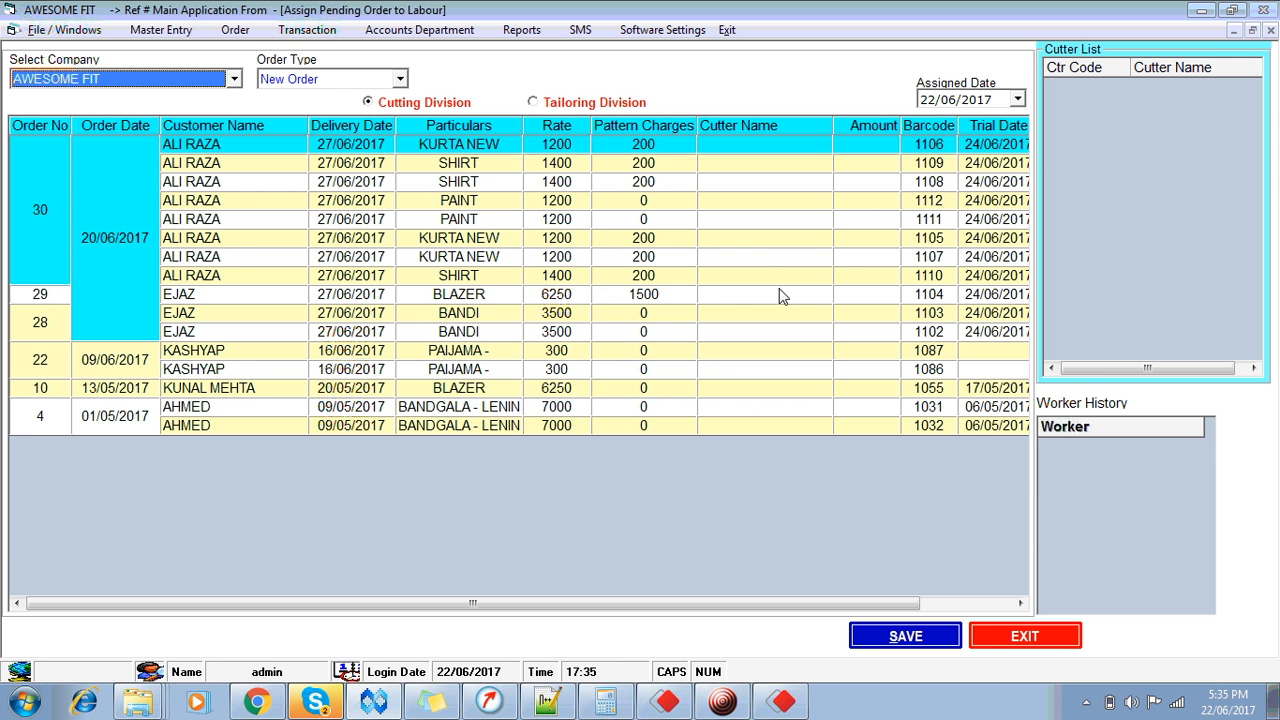
left_click(1017, 636)
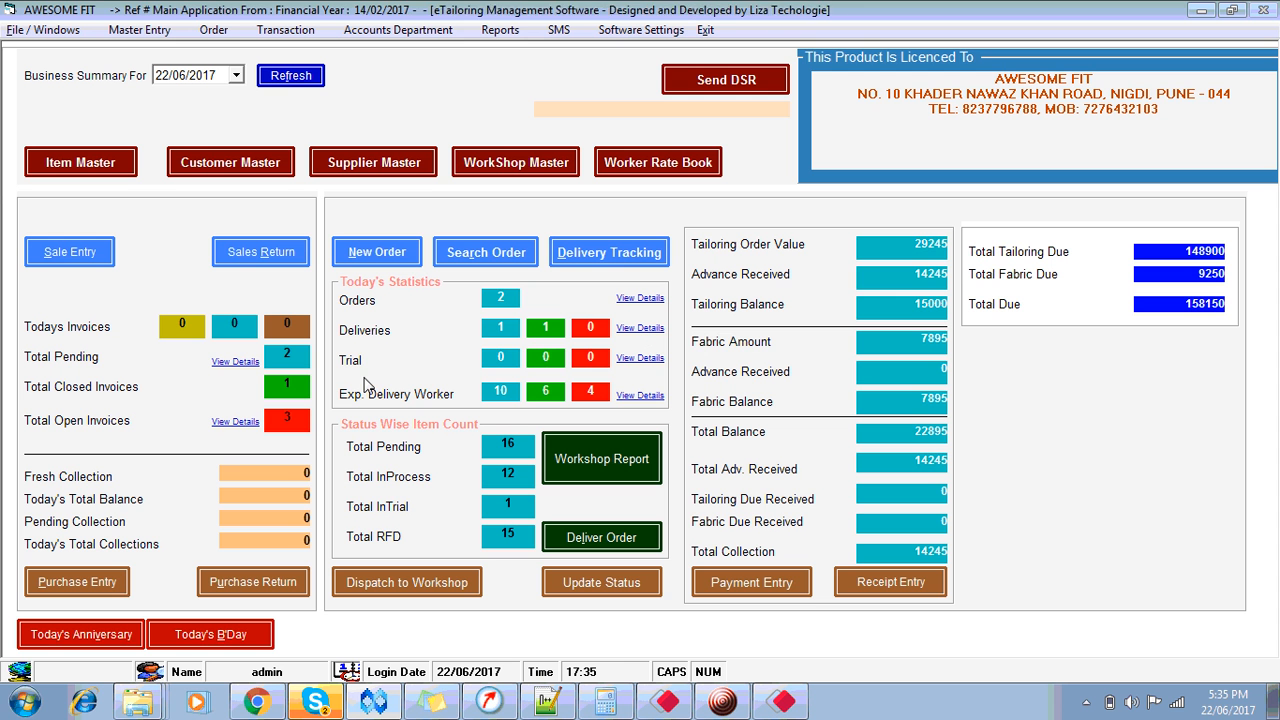
left_click(291, 76)
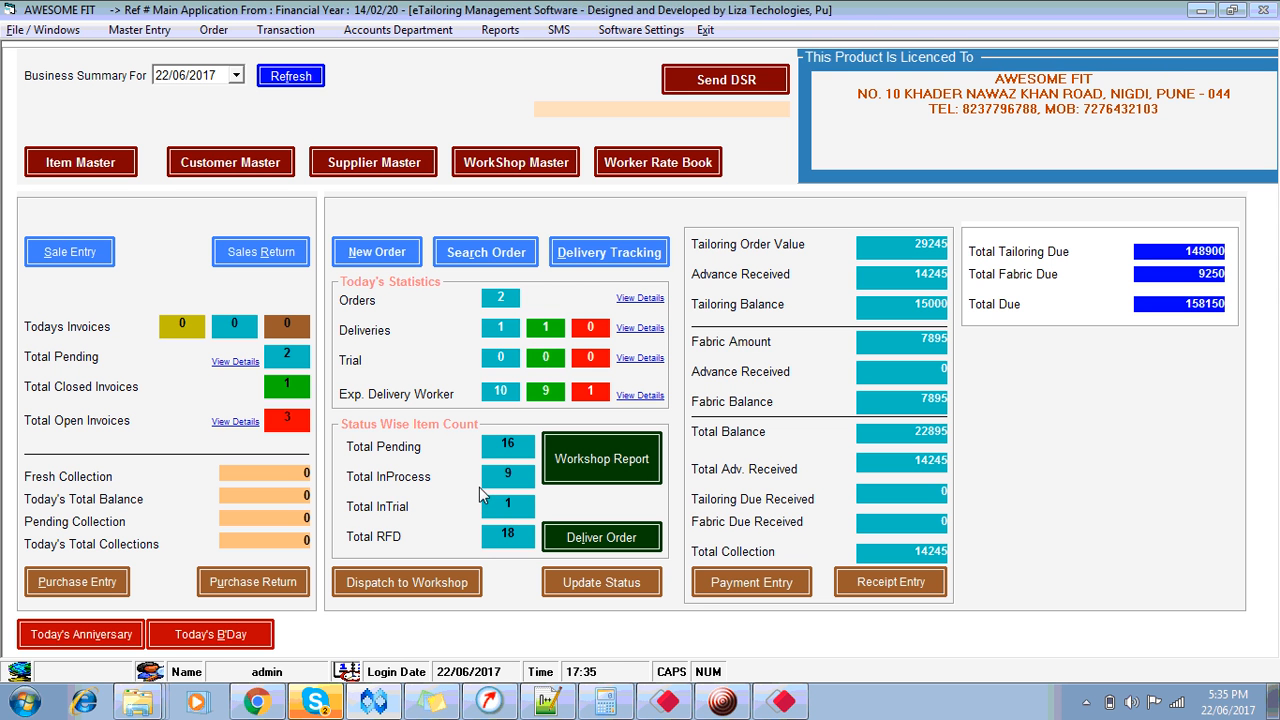
Step: Generate the workshop report in Excel and AutoFit every column to its contents
left_click(604, 475)
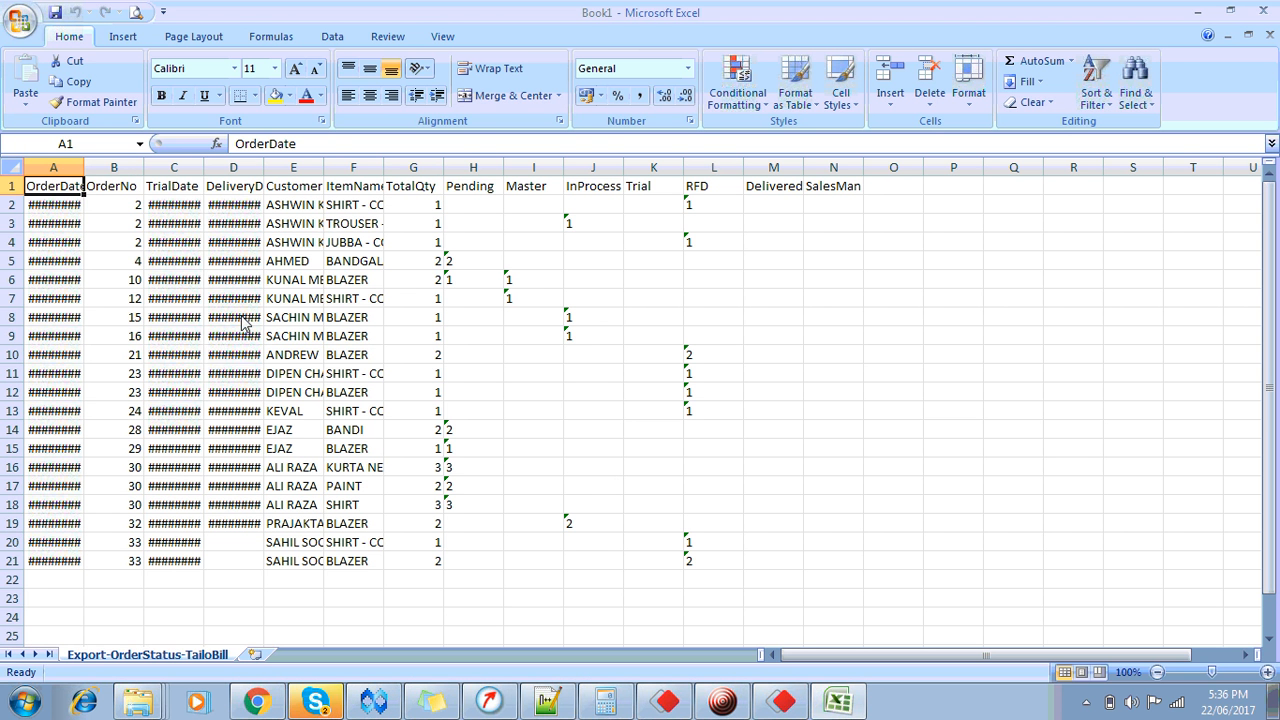
left_click(13, 177)
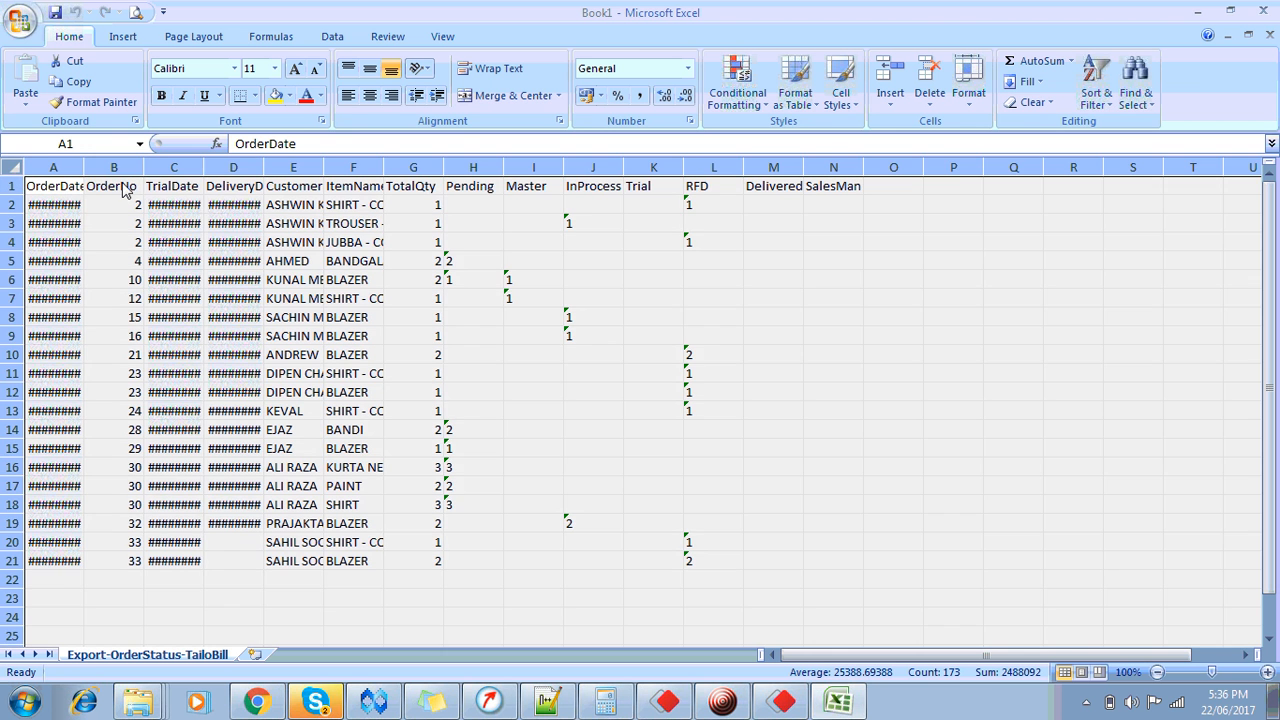
double_click(144, 168)
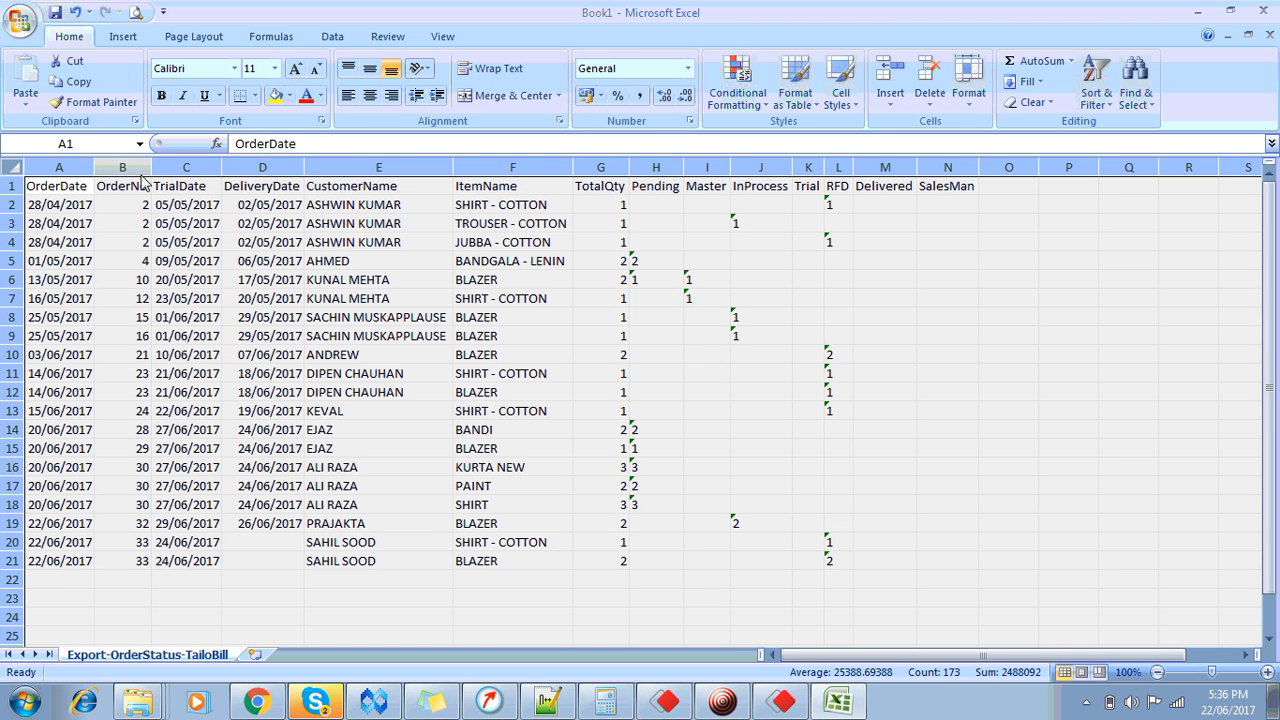
Step: Review the order numbers in B2:B4, customer names in E4:E5 and items in F2:F4
left_click(133, 212)
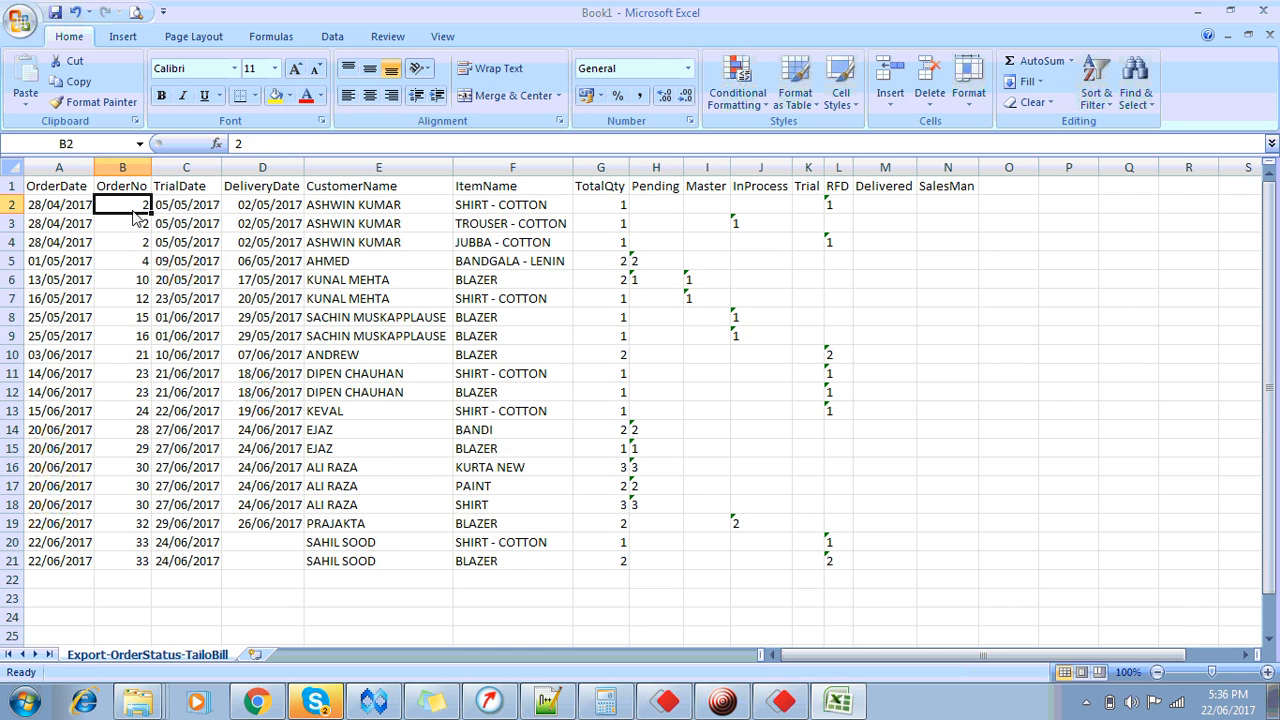
left_click_drag(133, 215, 136, 246)
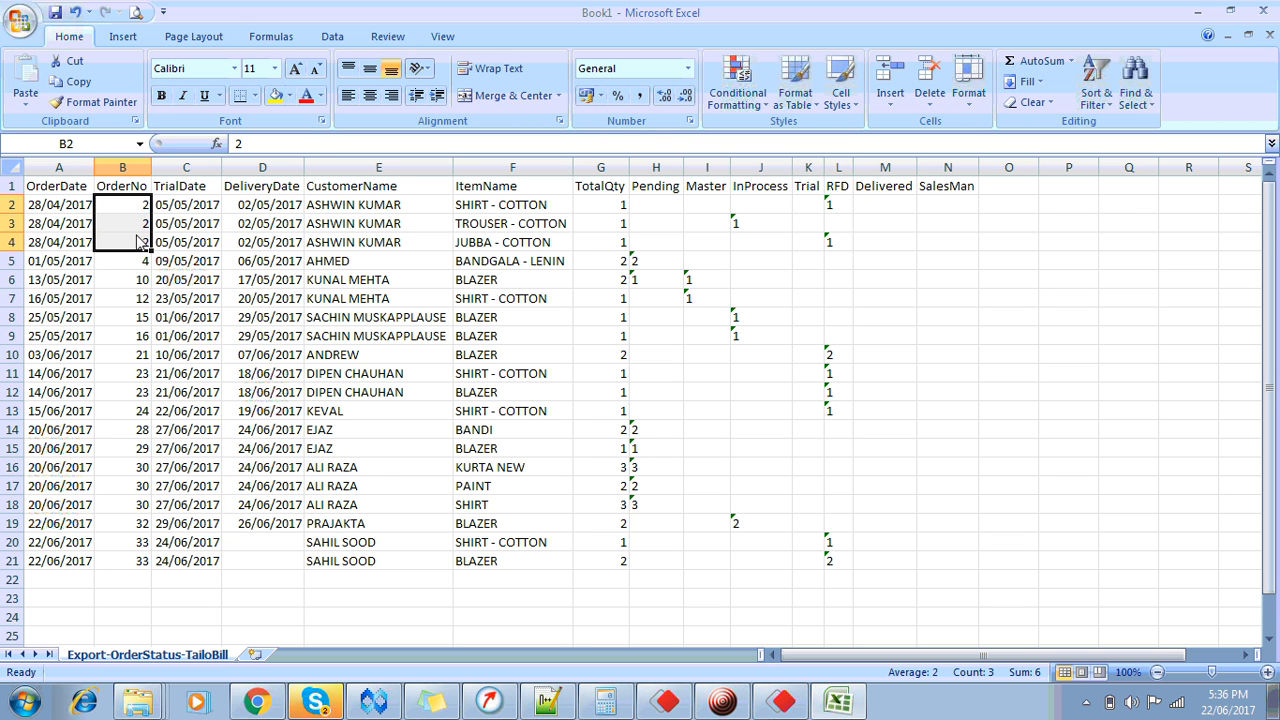
left_click_drag(335, 210, 350, 250)
left_click(463, 210)
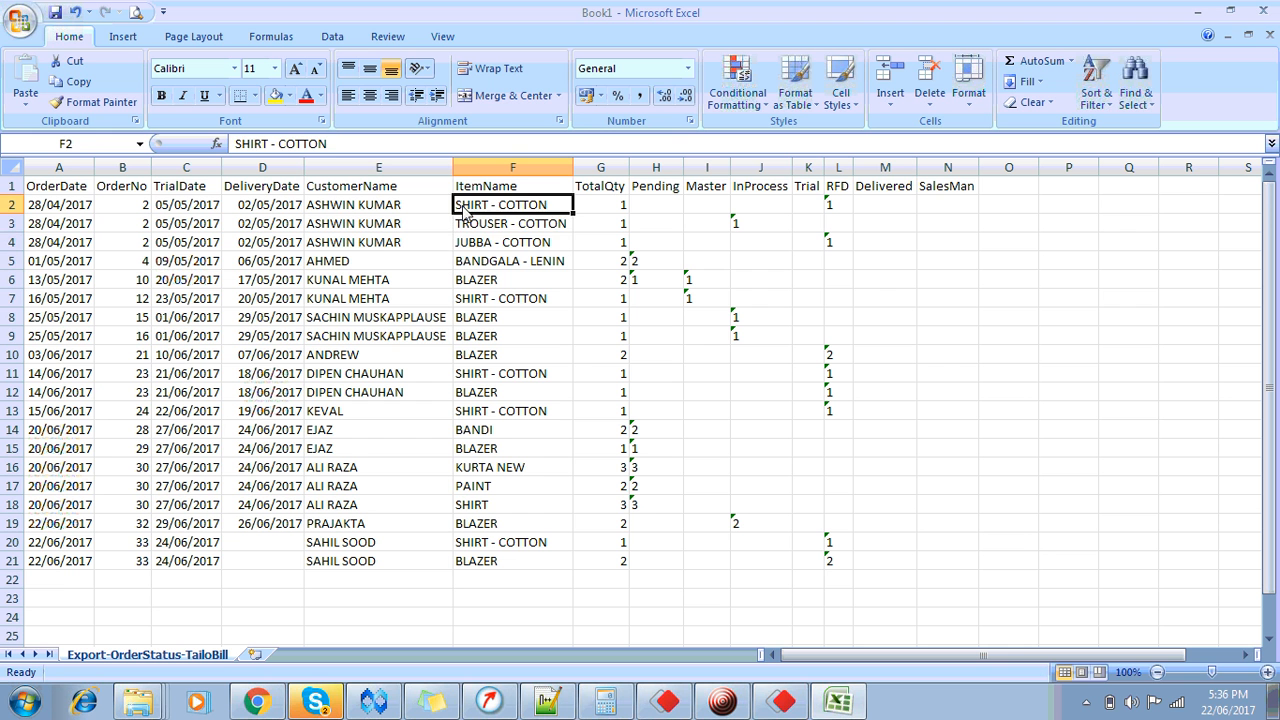
left_click(473, 240)
left_click(475, 229)
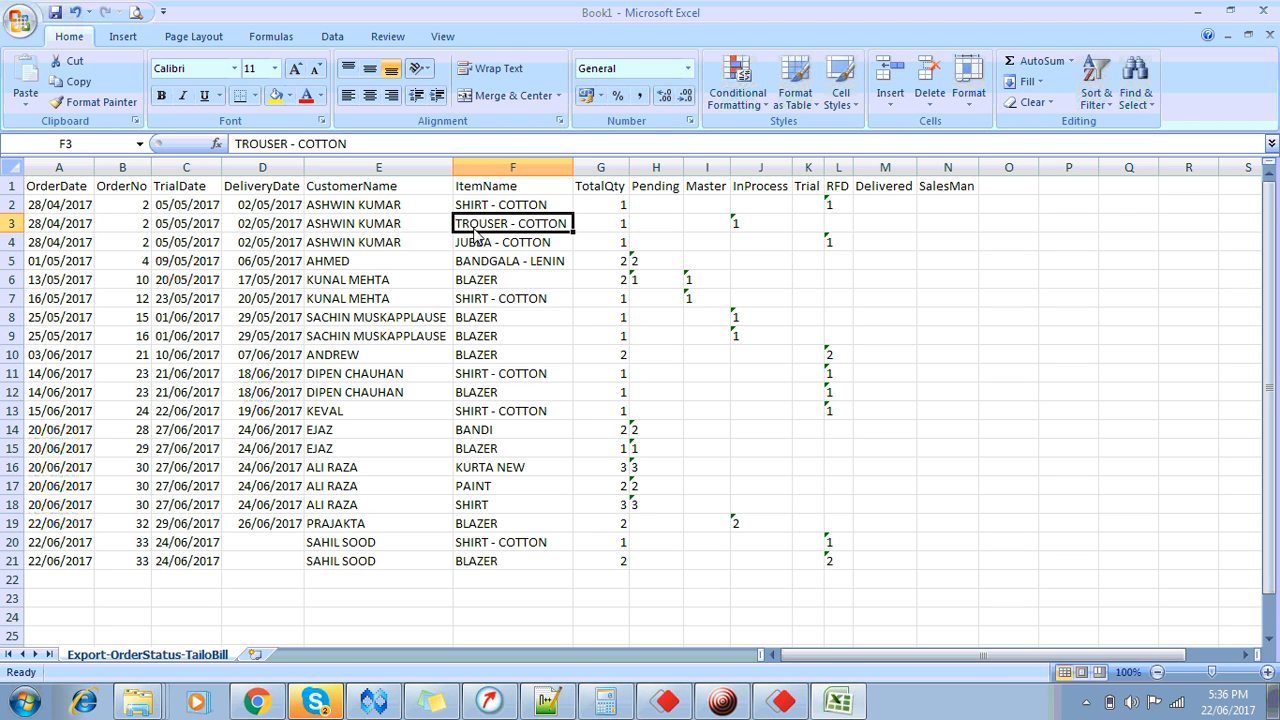
left_click(476, 247)
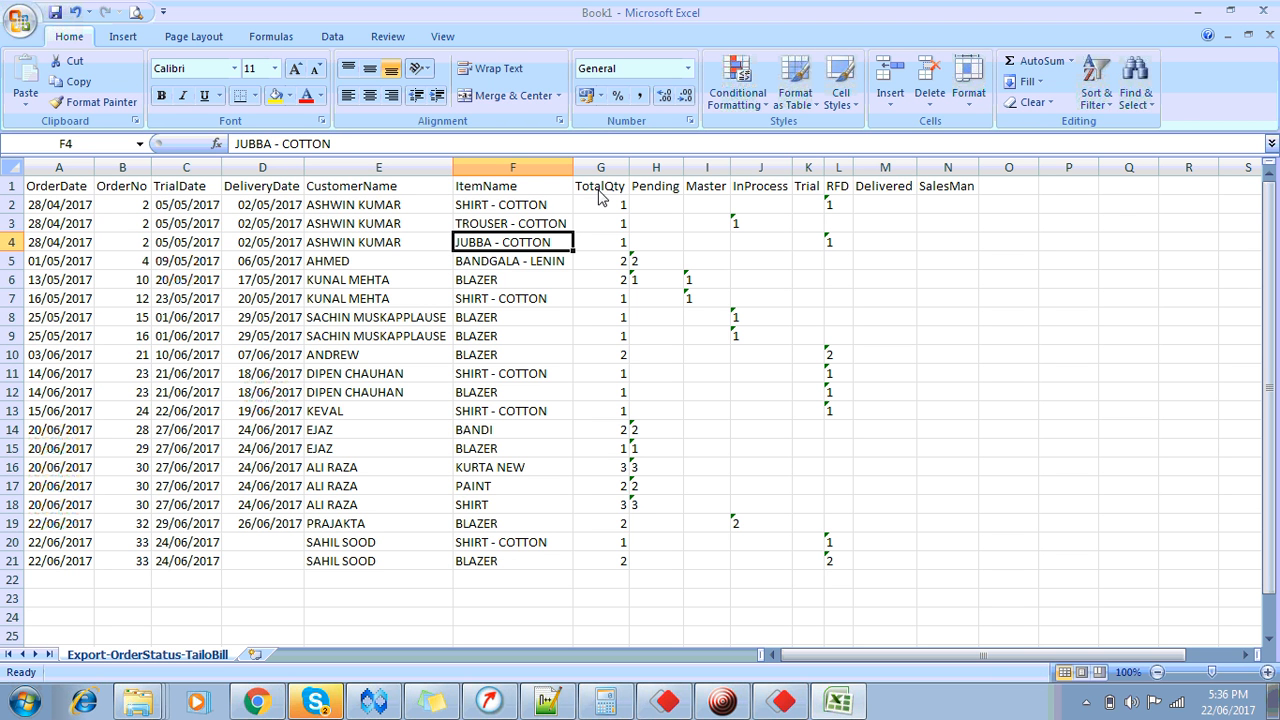
Step: Check the Pending, Master, InProcess, Trial and RFD counts, then close the workbook without saving
left_click_drag(658, 207, 669, 252)
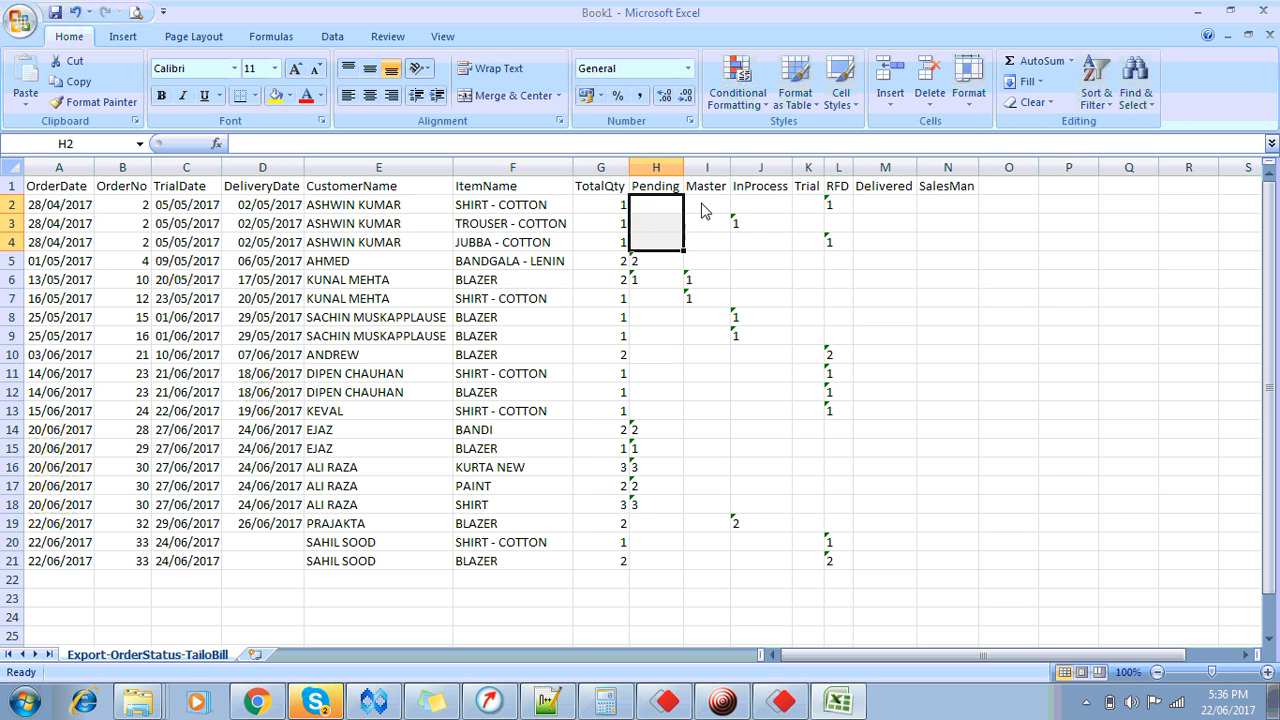
left_click_drag(703, 210, 709, 263)
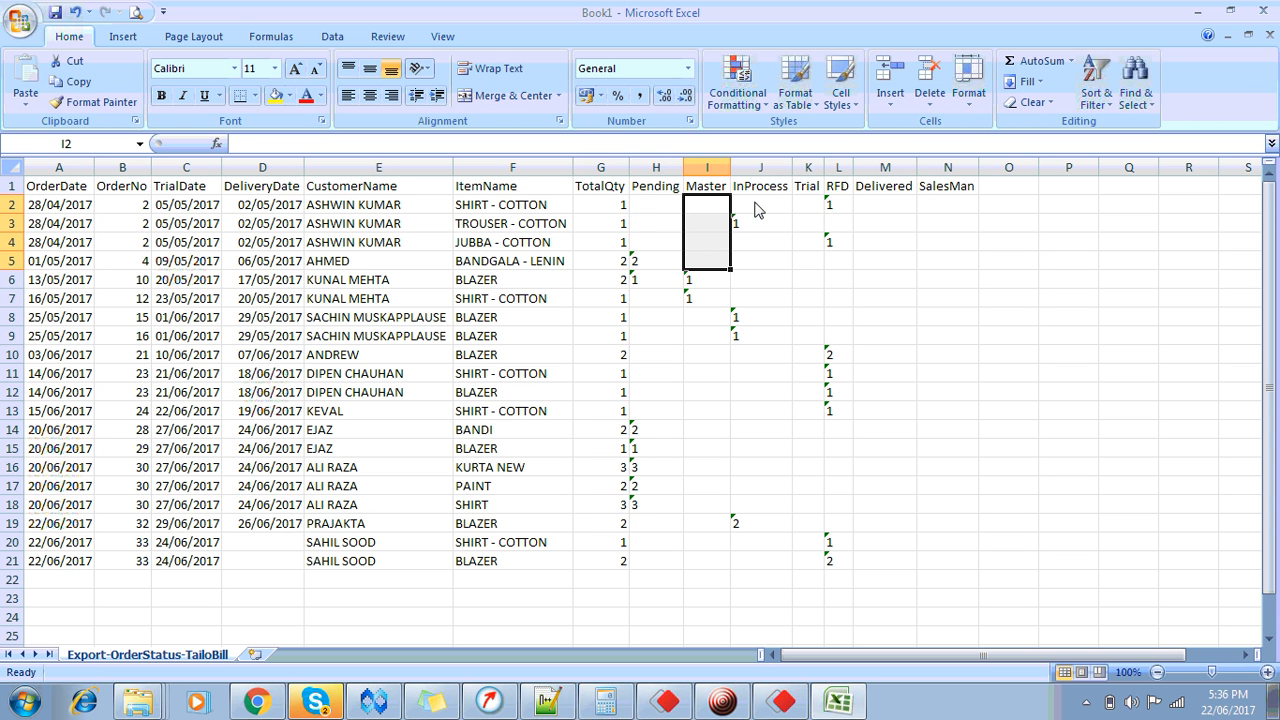
left_click_drag(757, 209, 763, 250)
left_click_drag(803, 208, 816, 261)
left_click_drag(835, 193, 838, 246)
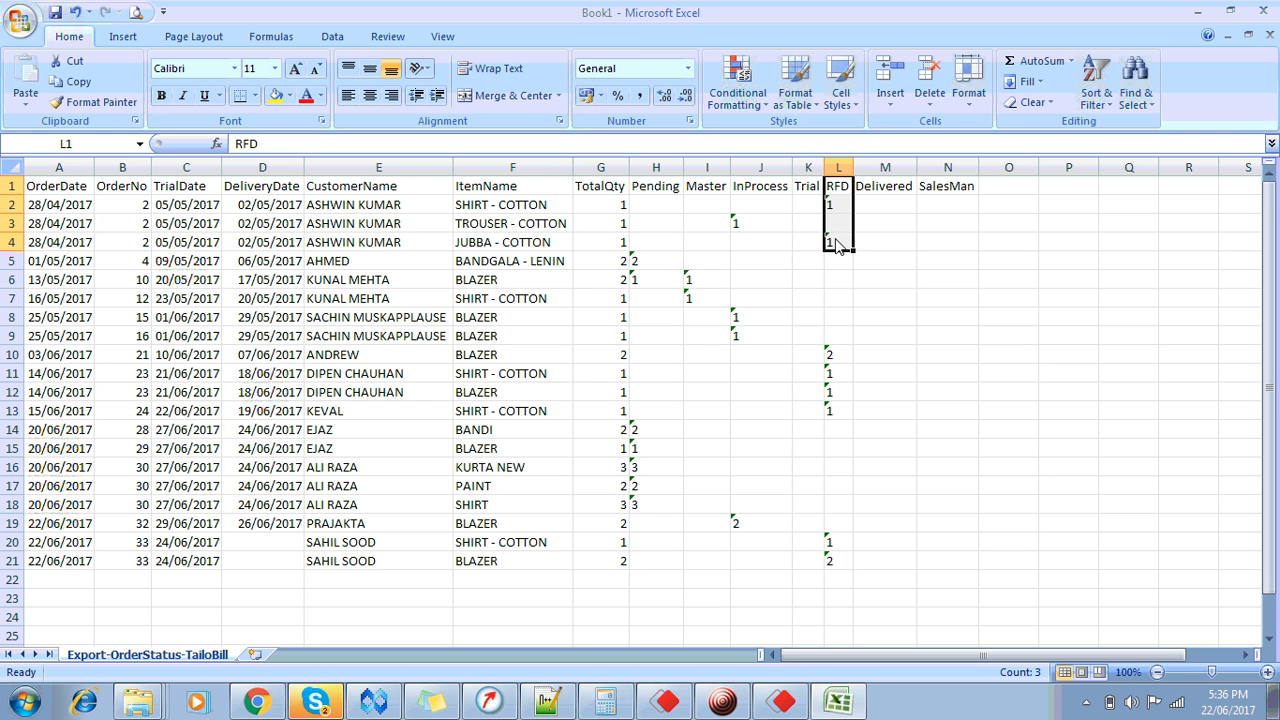
left_click(1263, 14)
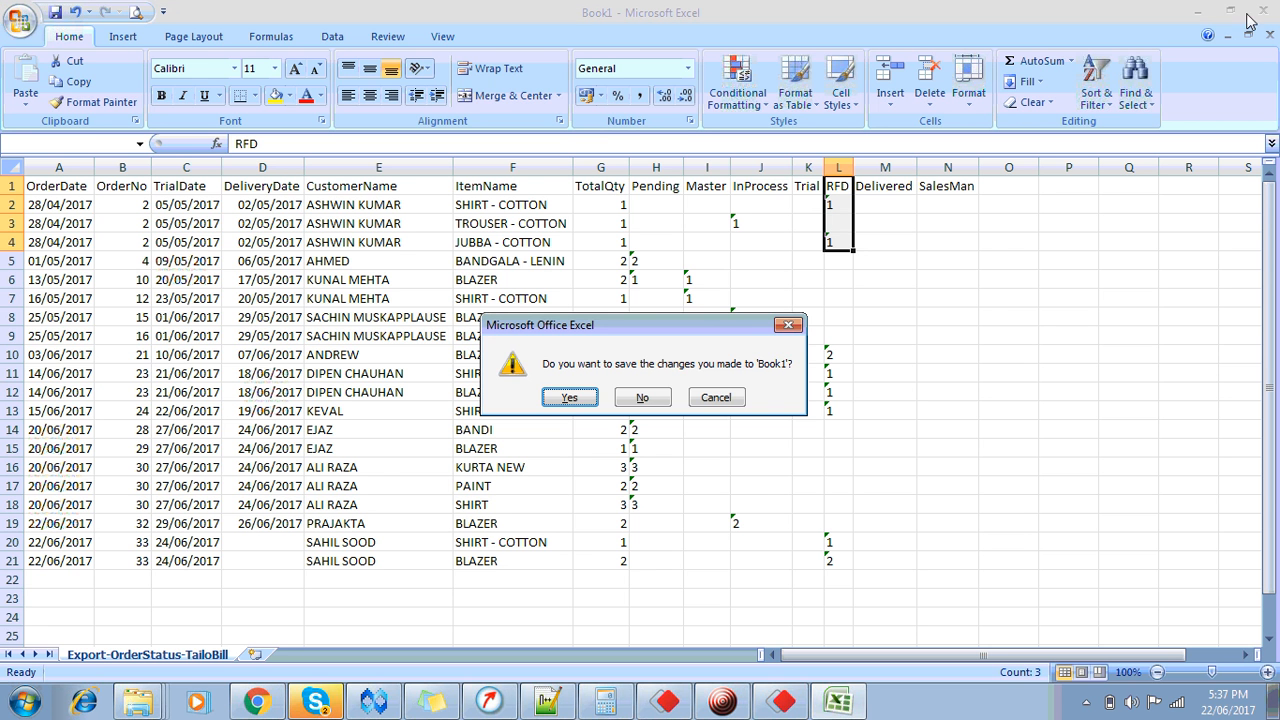
left_click(661, 400)
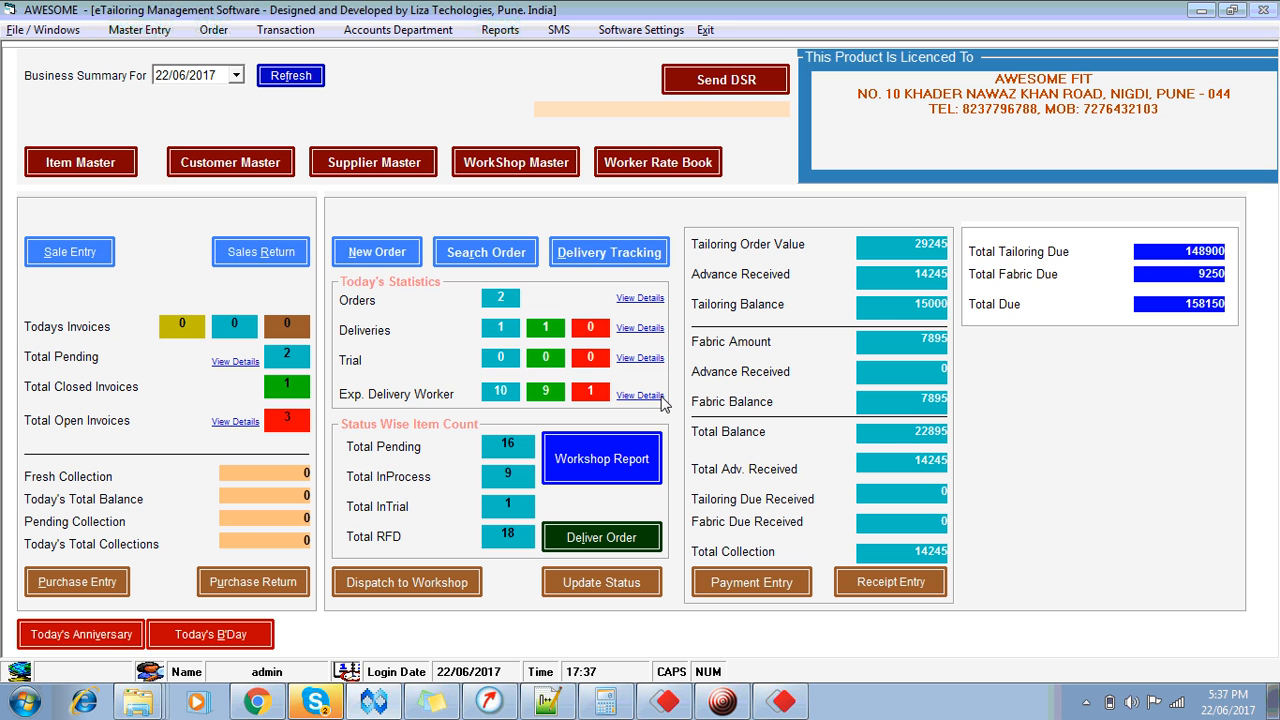
Step: After checking the ready-for-delivery list, enable Deliver Items on FULL Payment in Tailoring settings and save
left_click(621, 550)
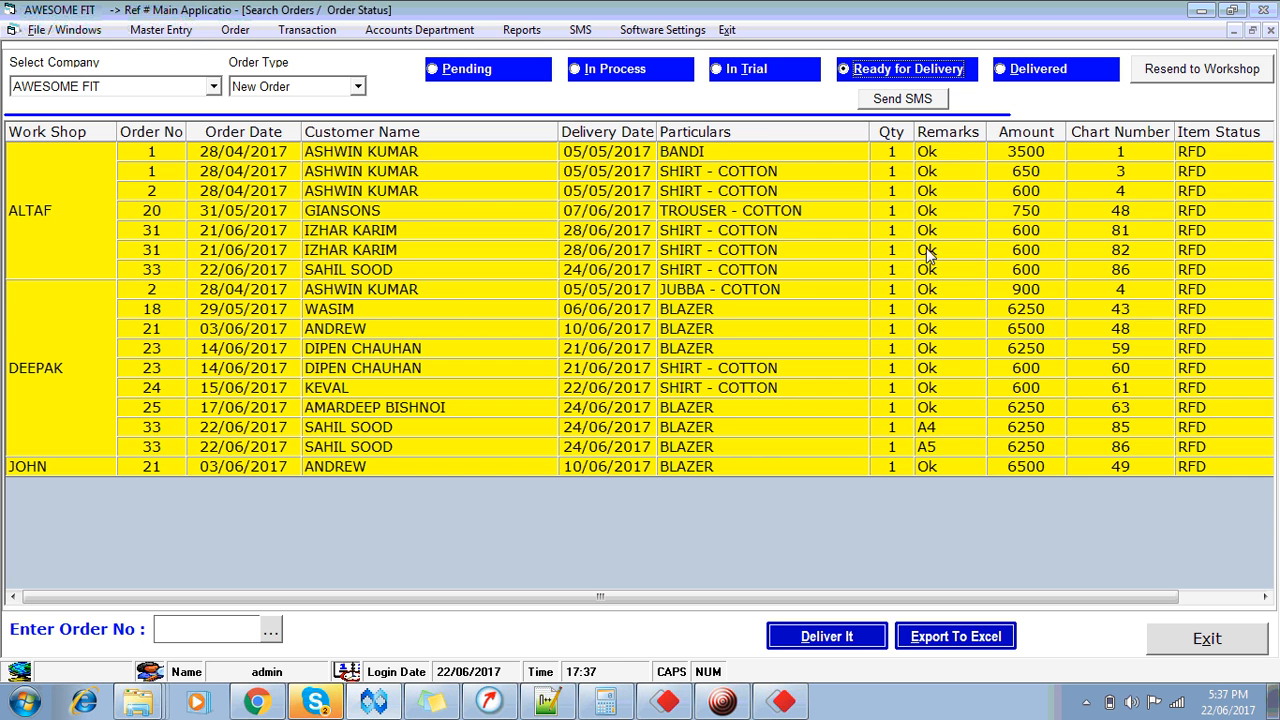
left_click(1210, 648)
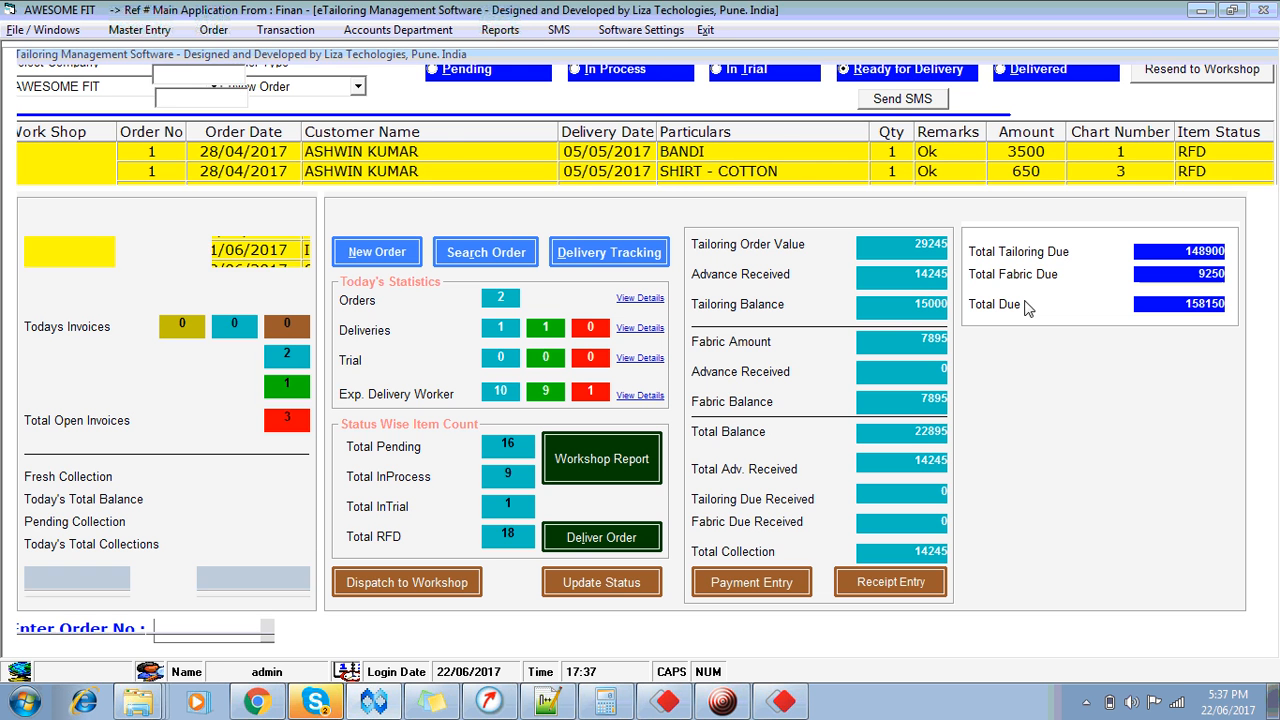
left_click(635, 30)
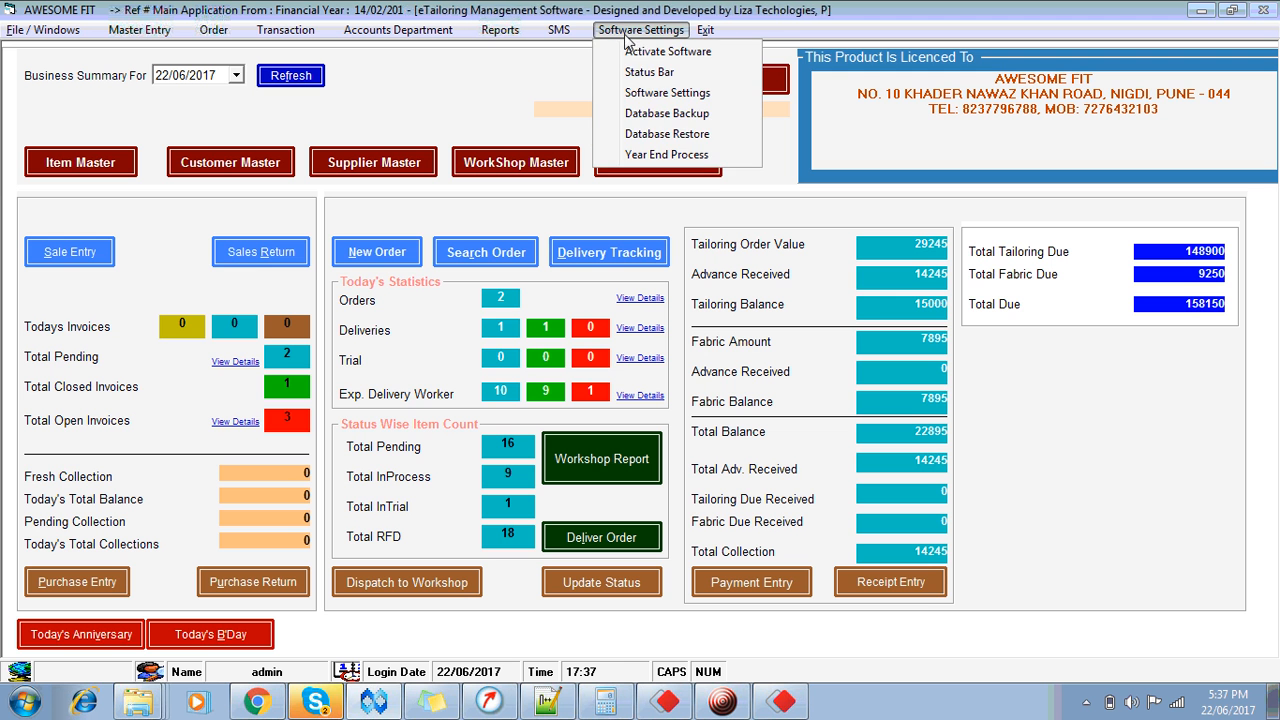
left_click(666, 105)
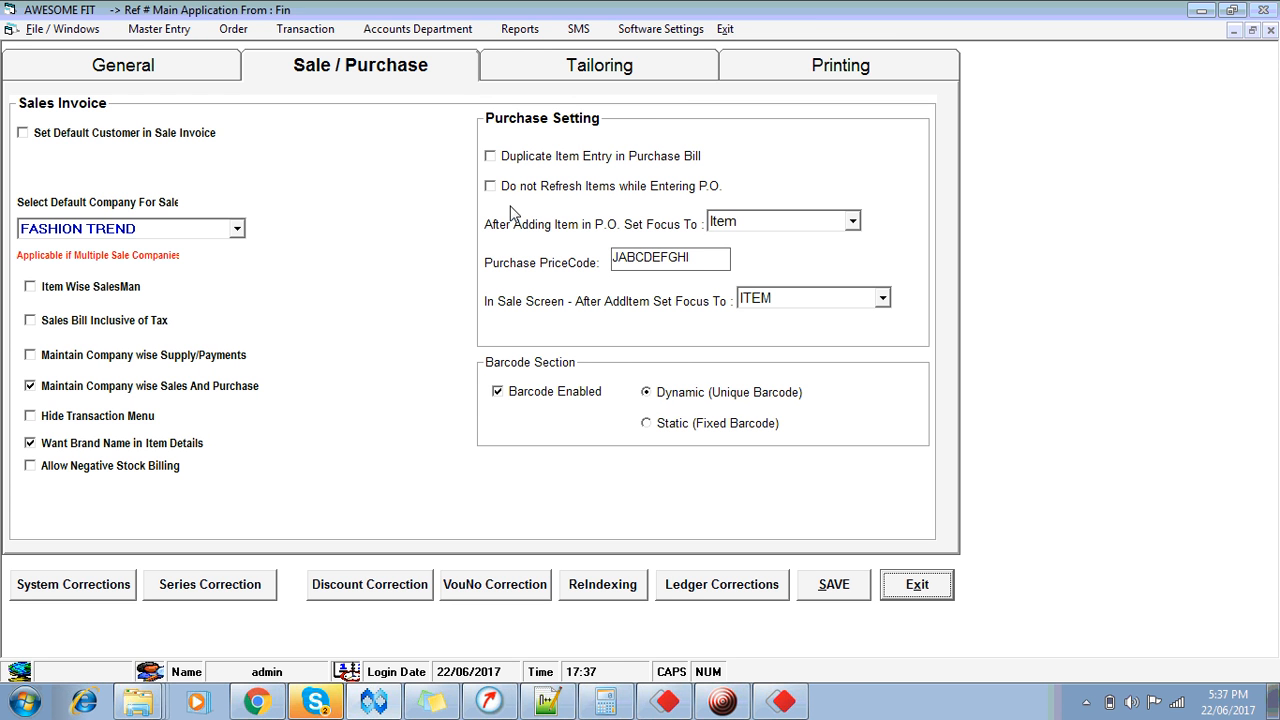
left_click(648, 66)
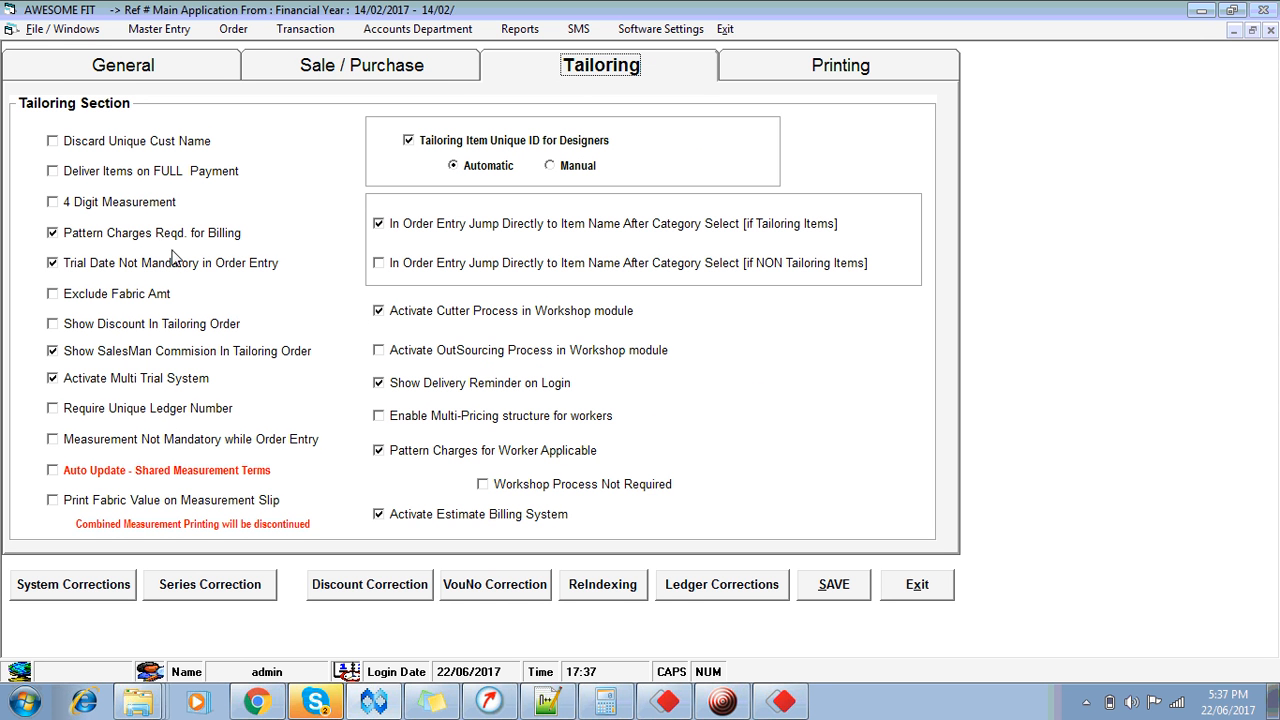
left_click(53, 172)
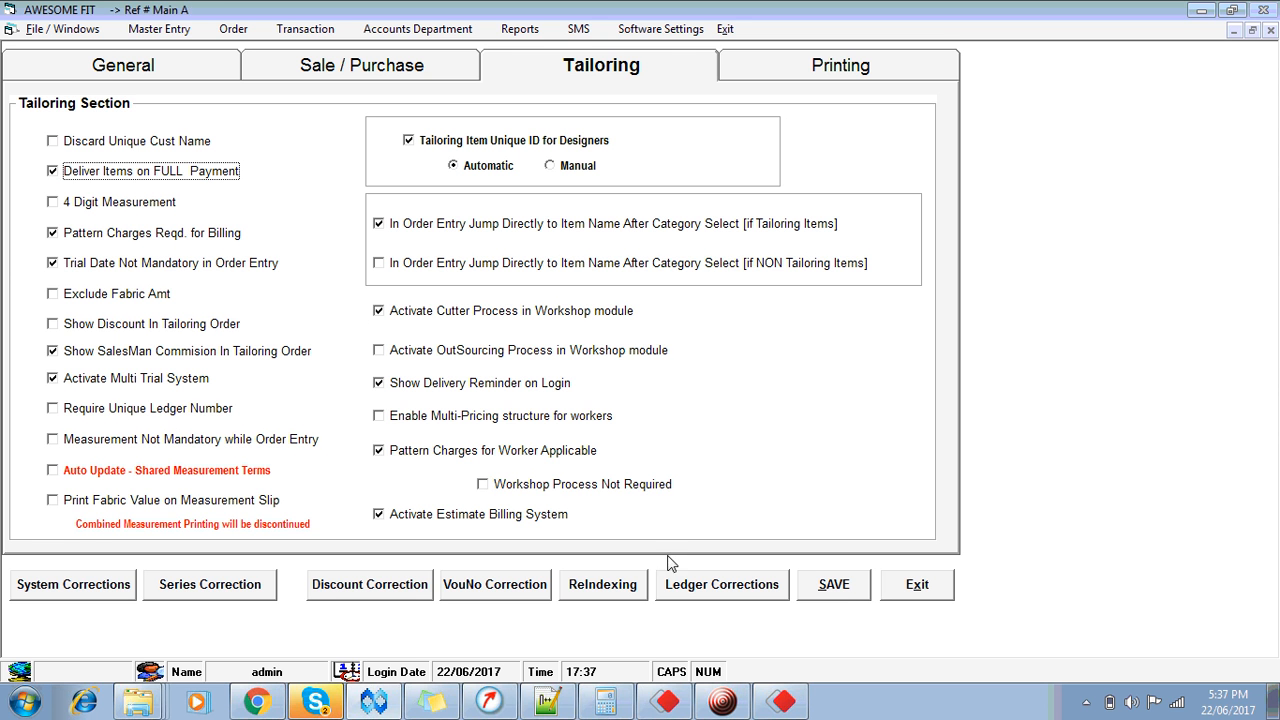
left_click(836, 592)
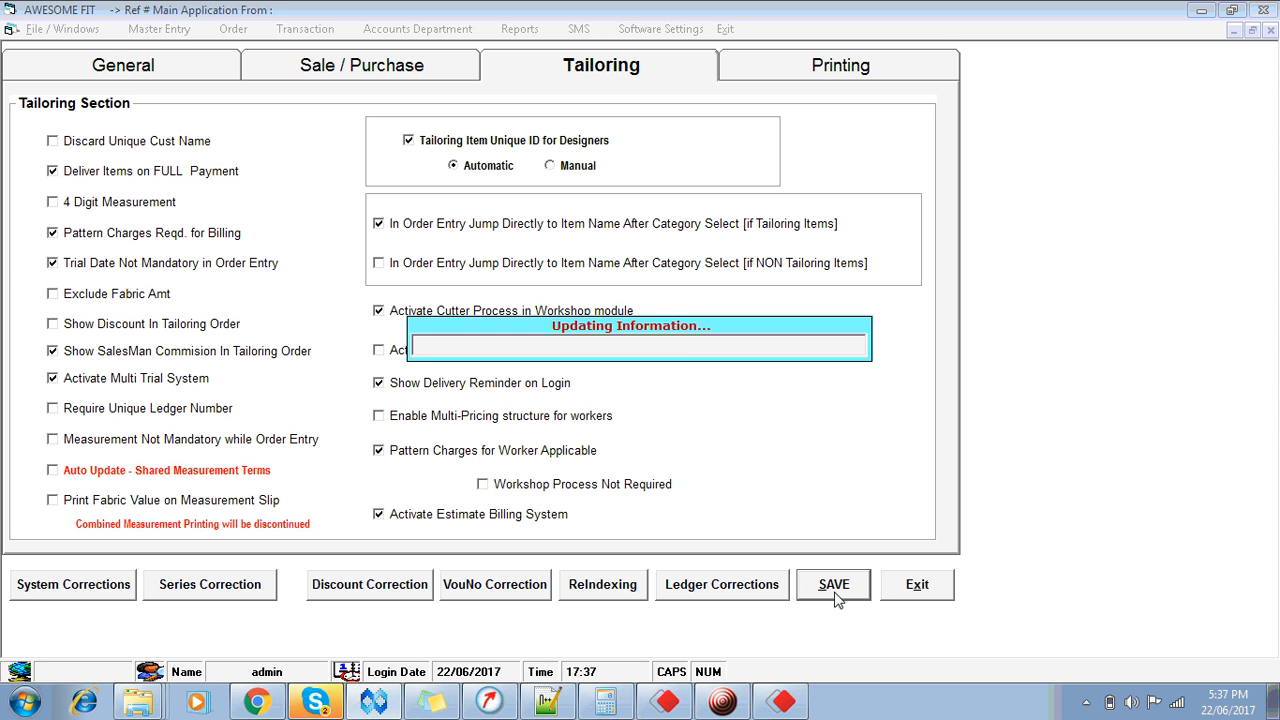
left_click(918, 584)
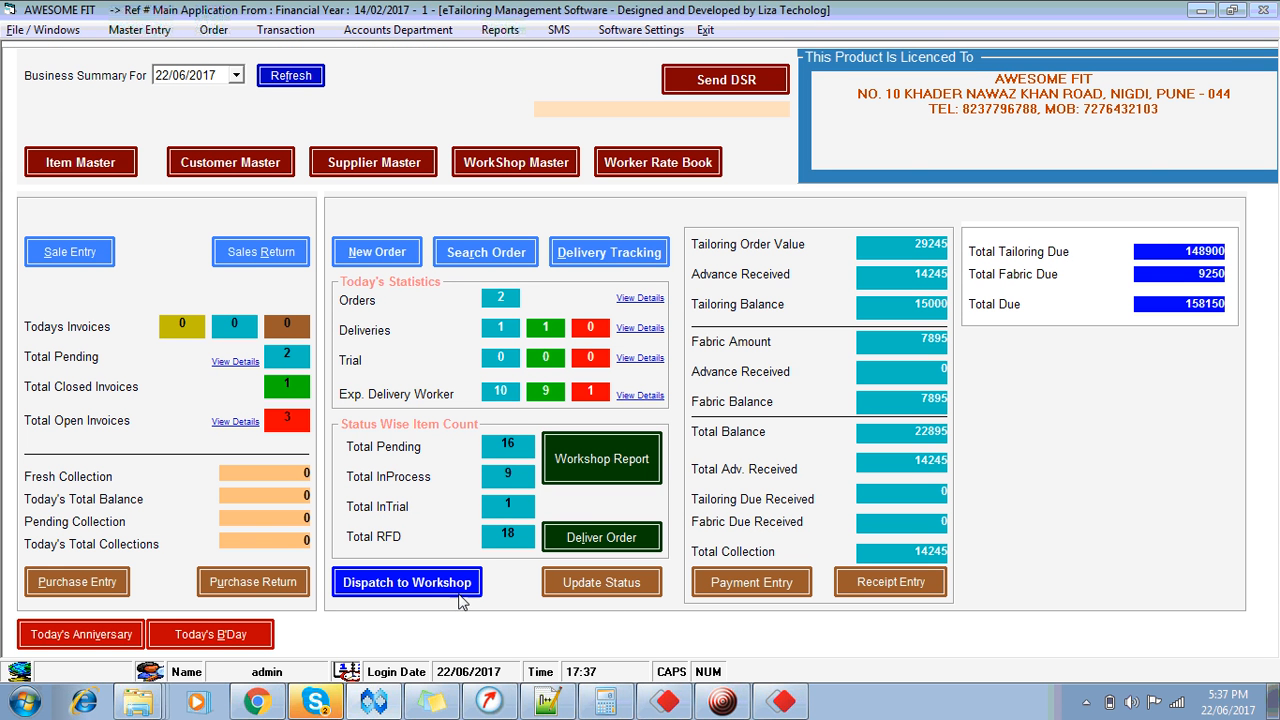
Step: Try assigning pending orders to the workshop, dismissing the worker-not-attached messages, then close it
left_click(408, 582)
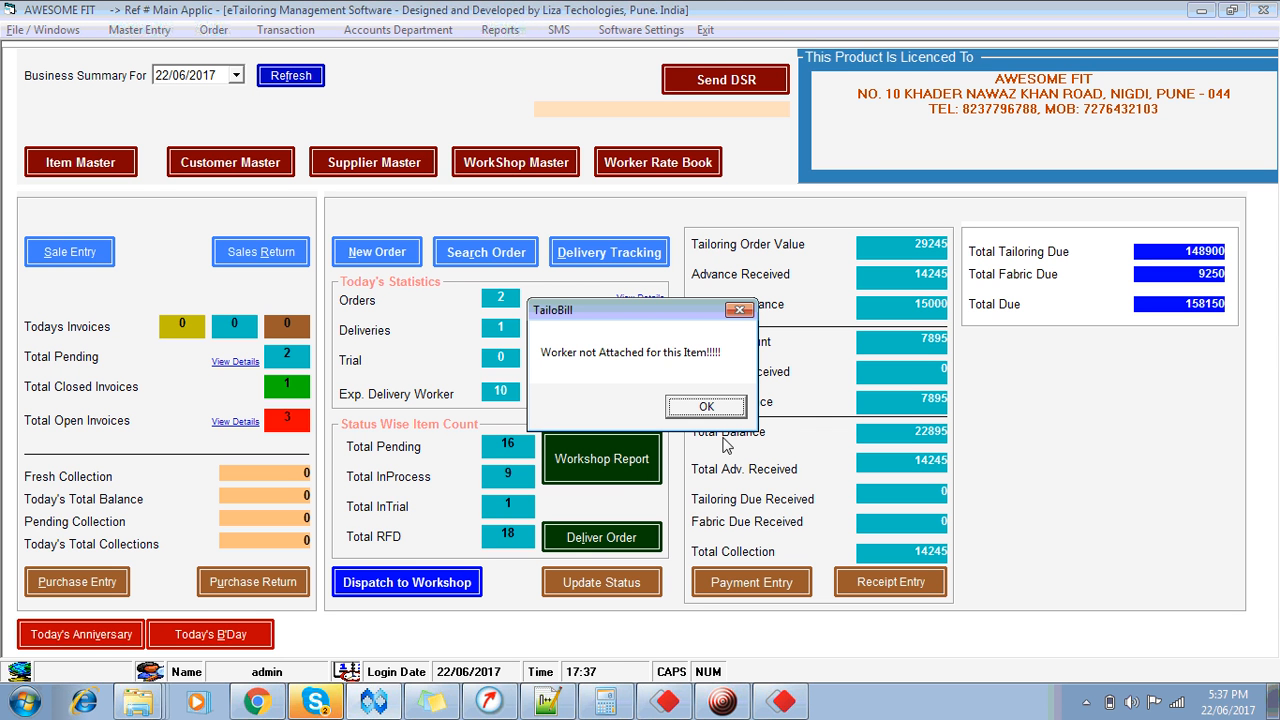
left_click(707, 407)
left_click(707, 407)
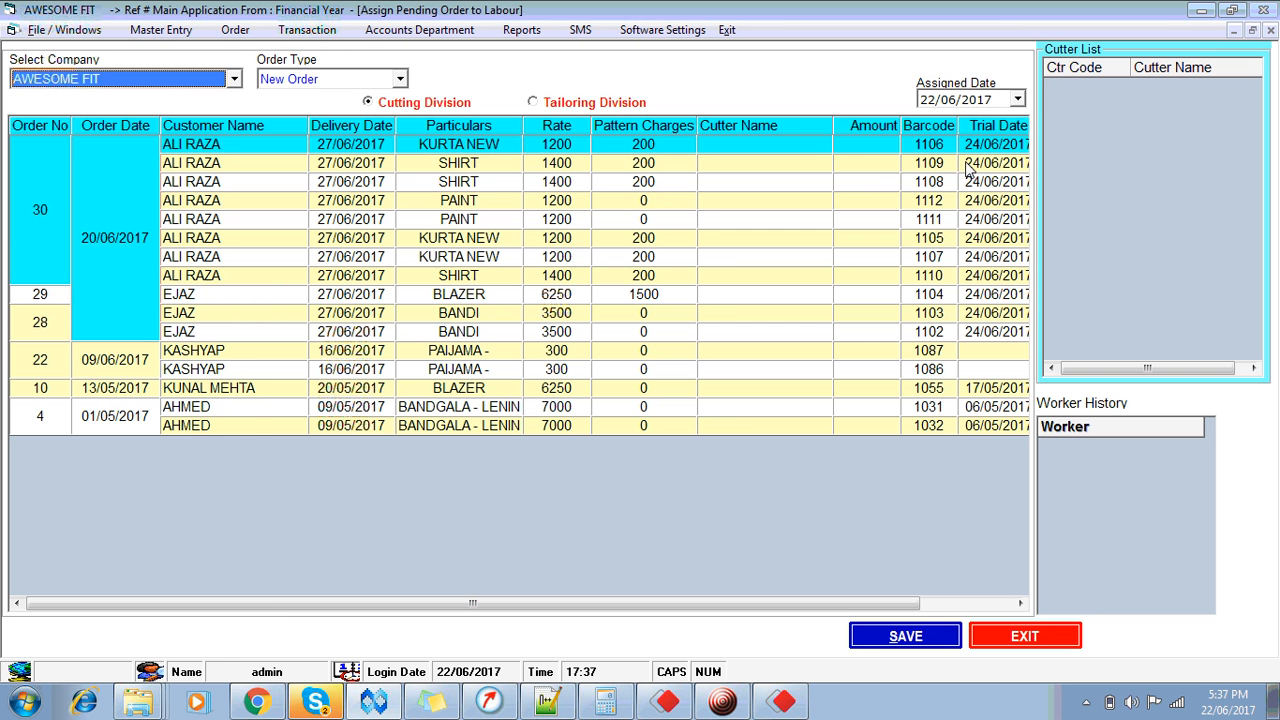
left_click(1020, 638)
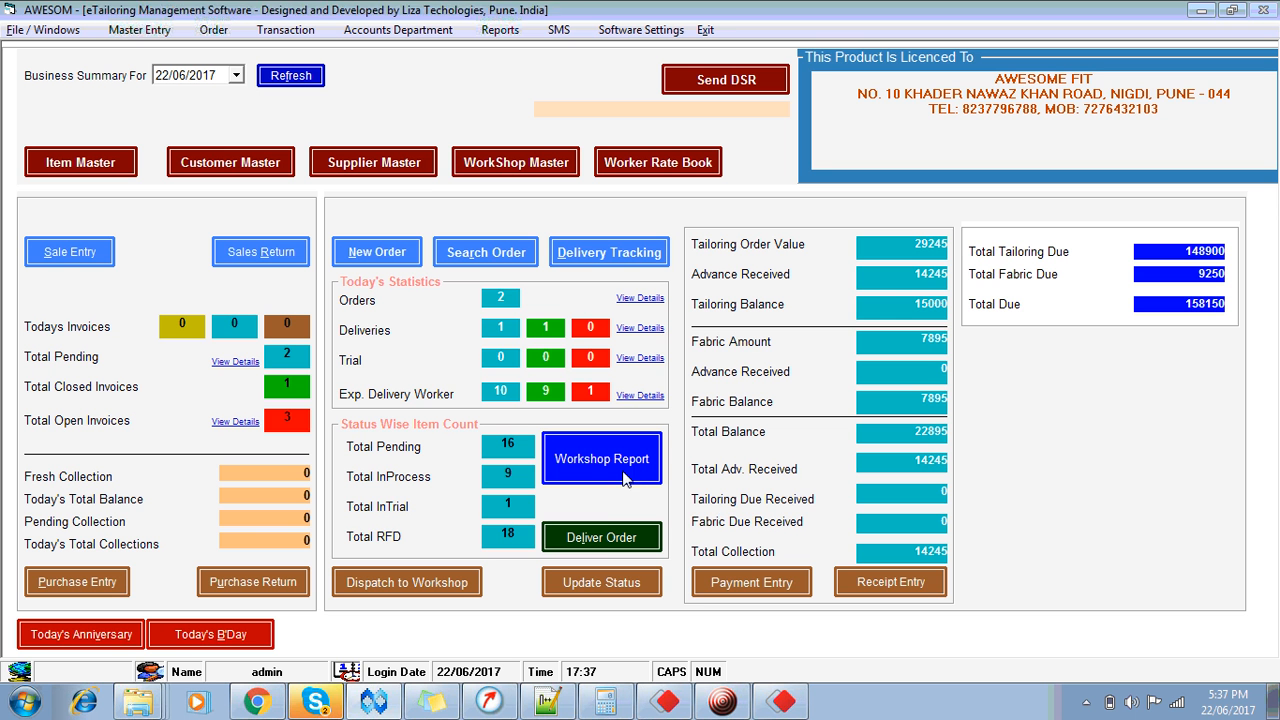
Step: Open the delivery form for order 33's blazer from the ready-for-delivery list
left_click(598, 540)
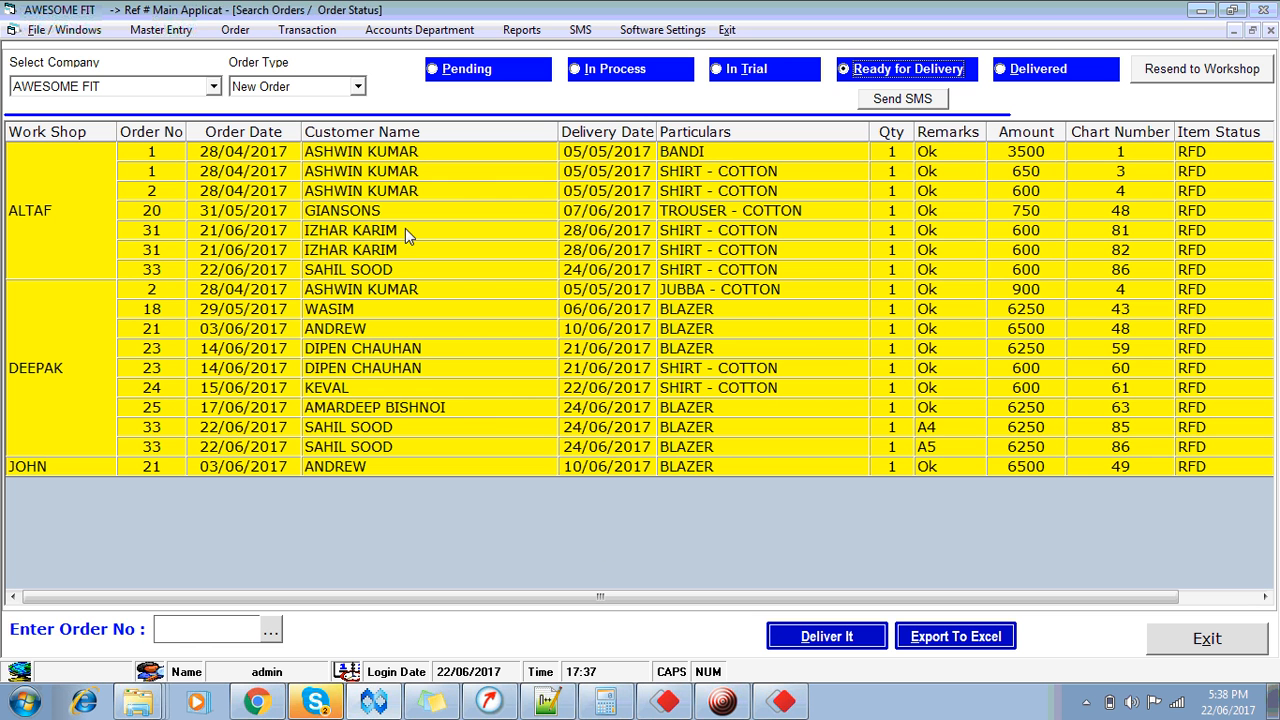
left_click(362, 430)
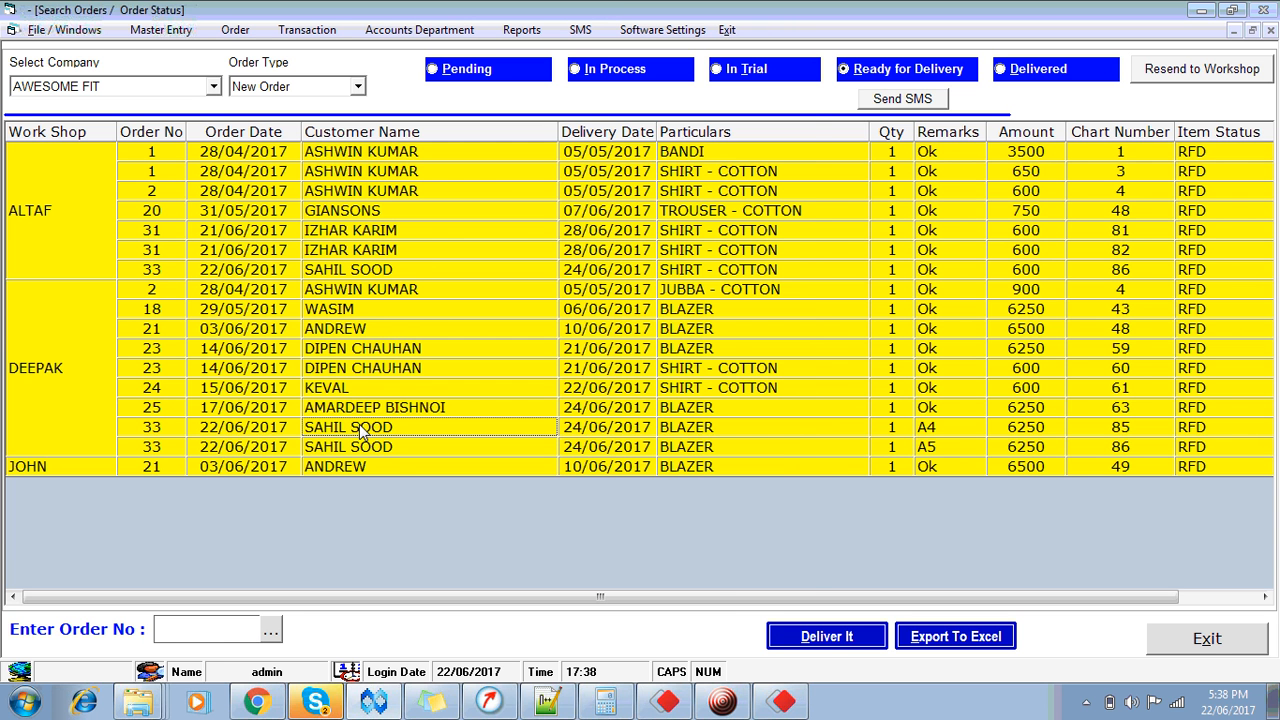
double_click(362, 430)
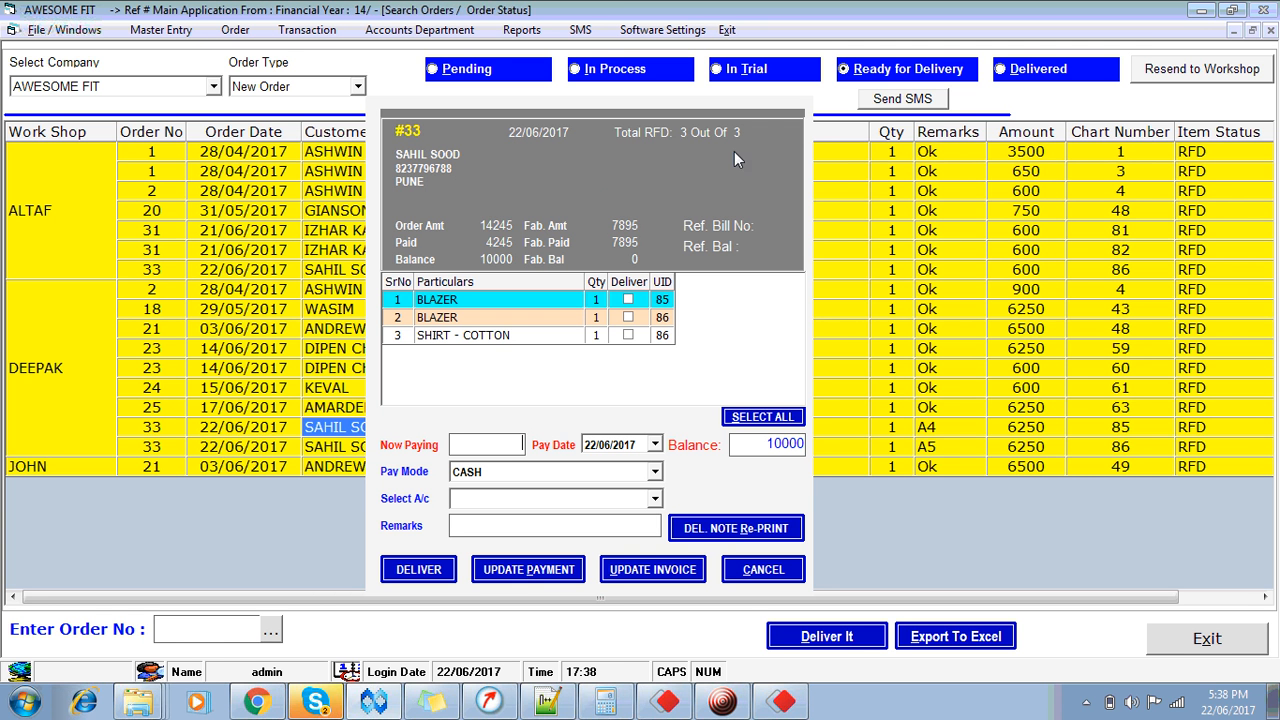
Step: Try marking the blazer and shirt for delivery, dismissing each amount-not-settled warning
left_click(628, 300)
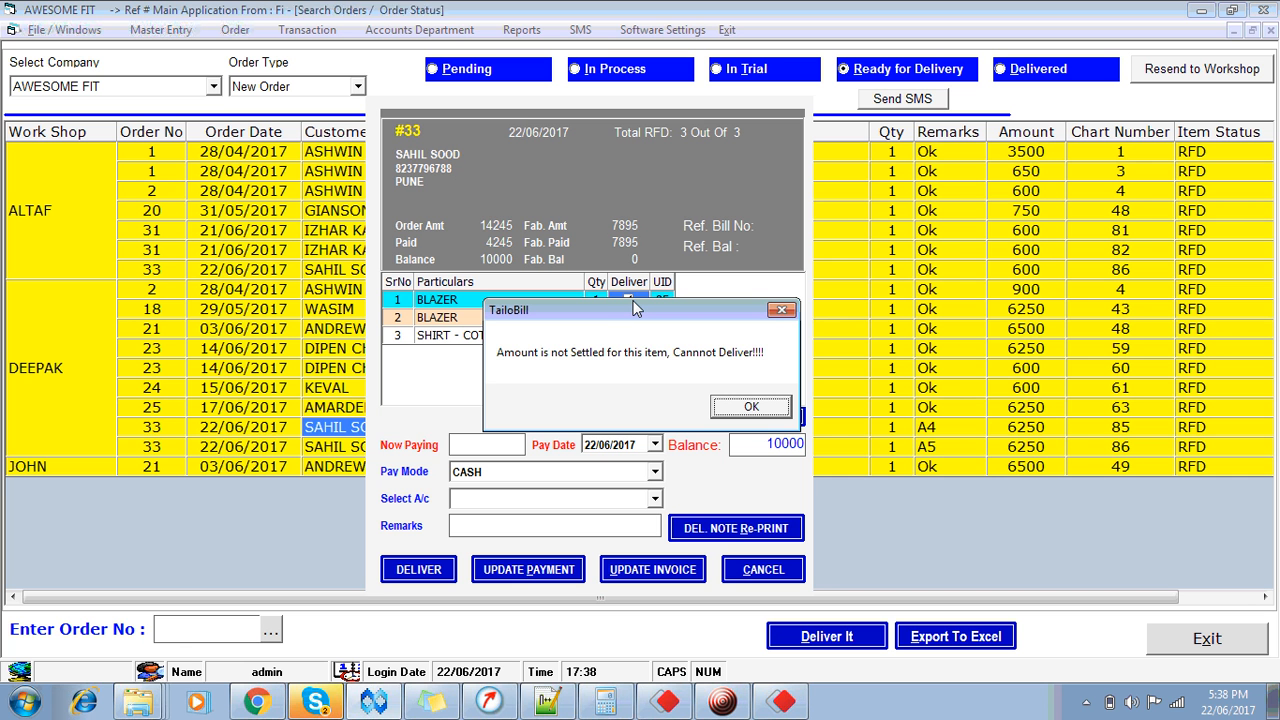
key("Return")
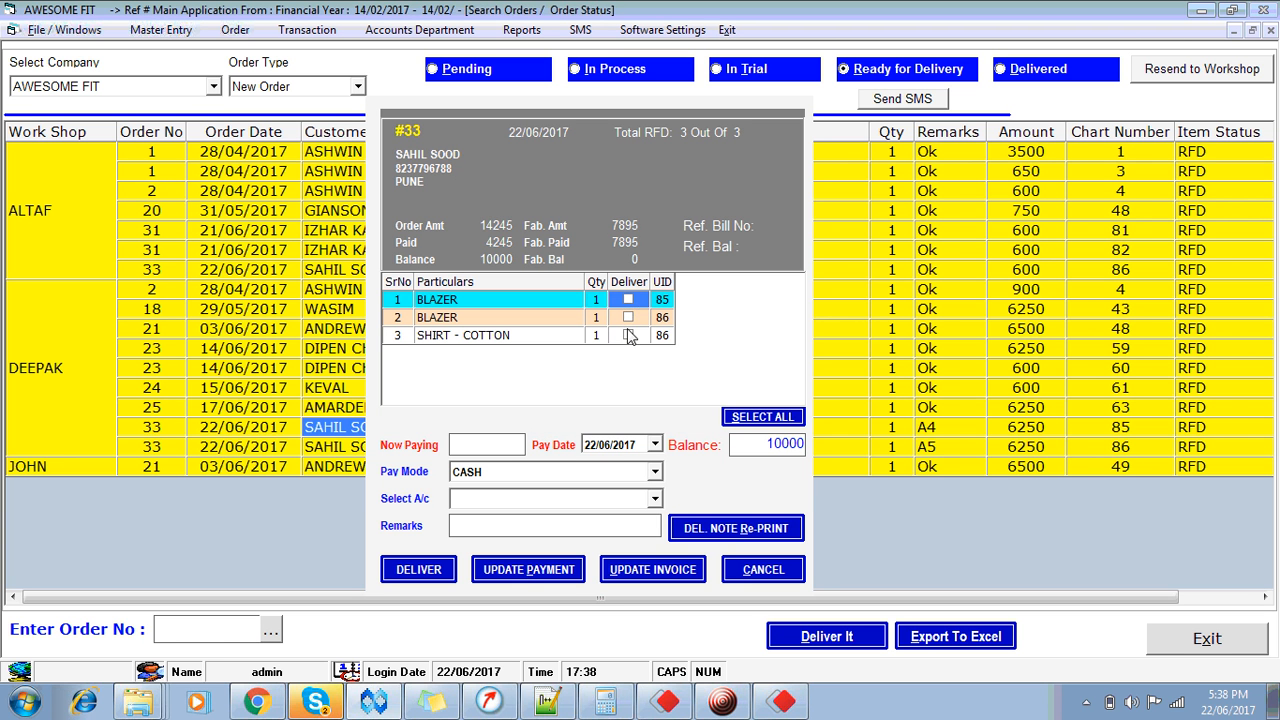
left_click(628, 338)
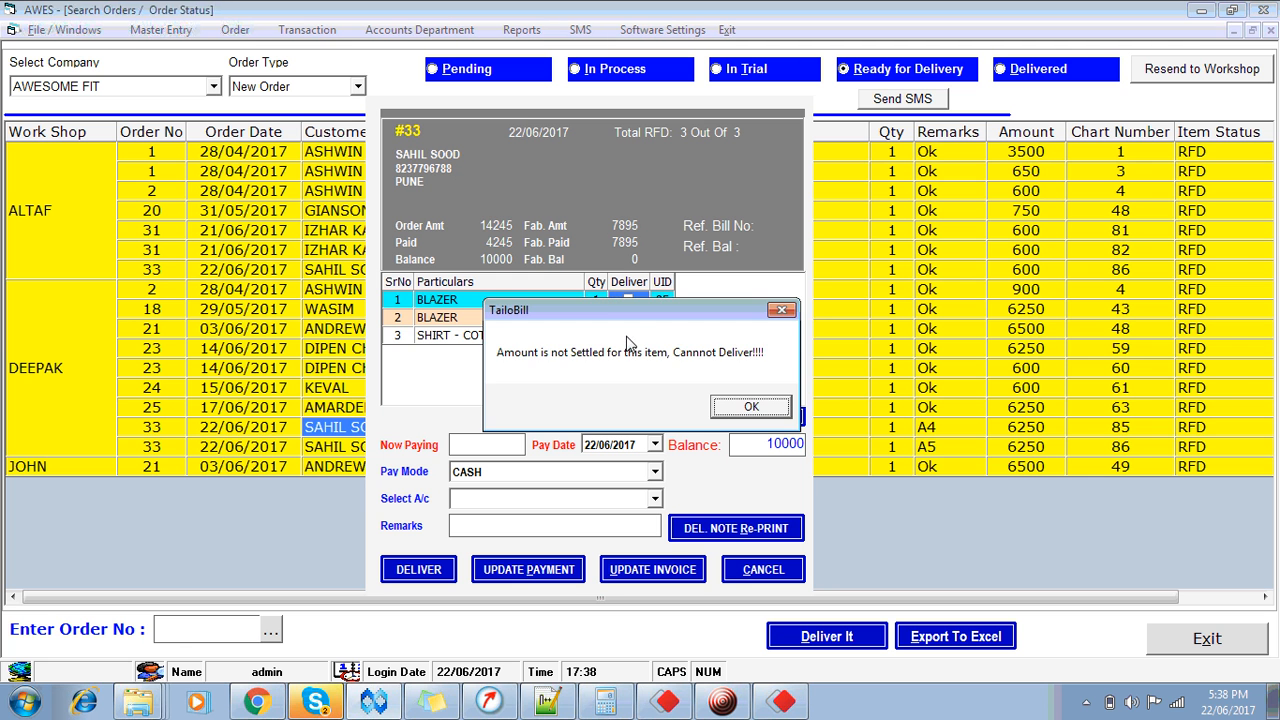
left_click(752, 407)
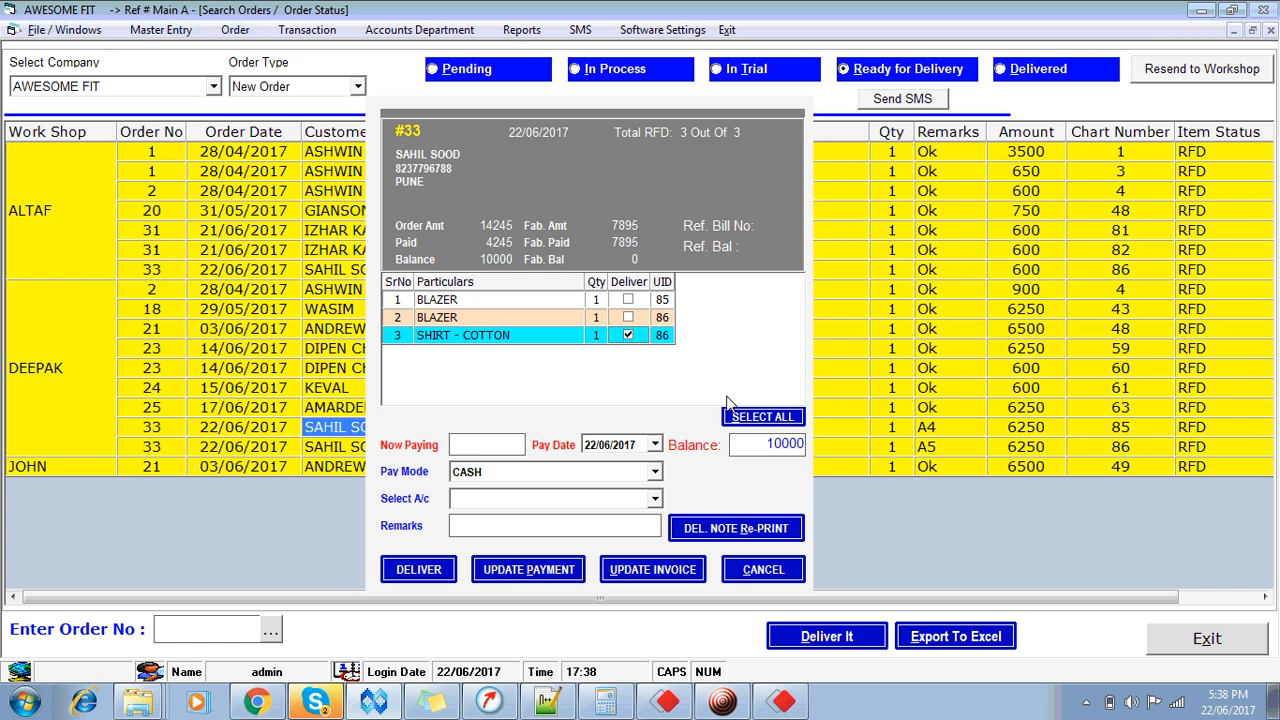
left_click(630, 340)
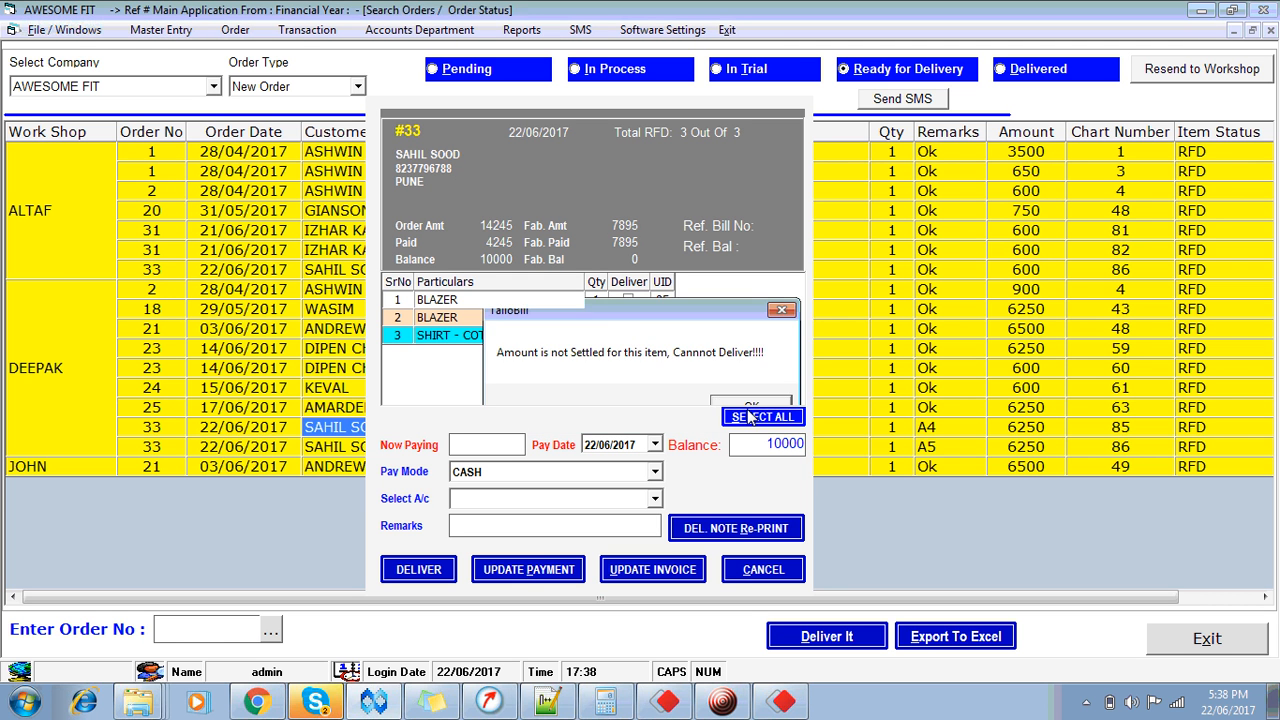
left_click(750, 410)
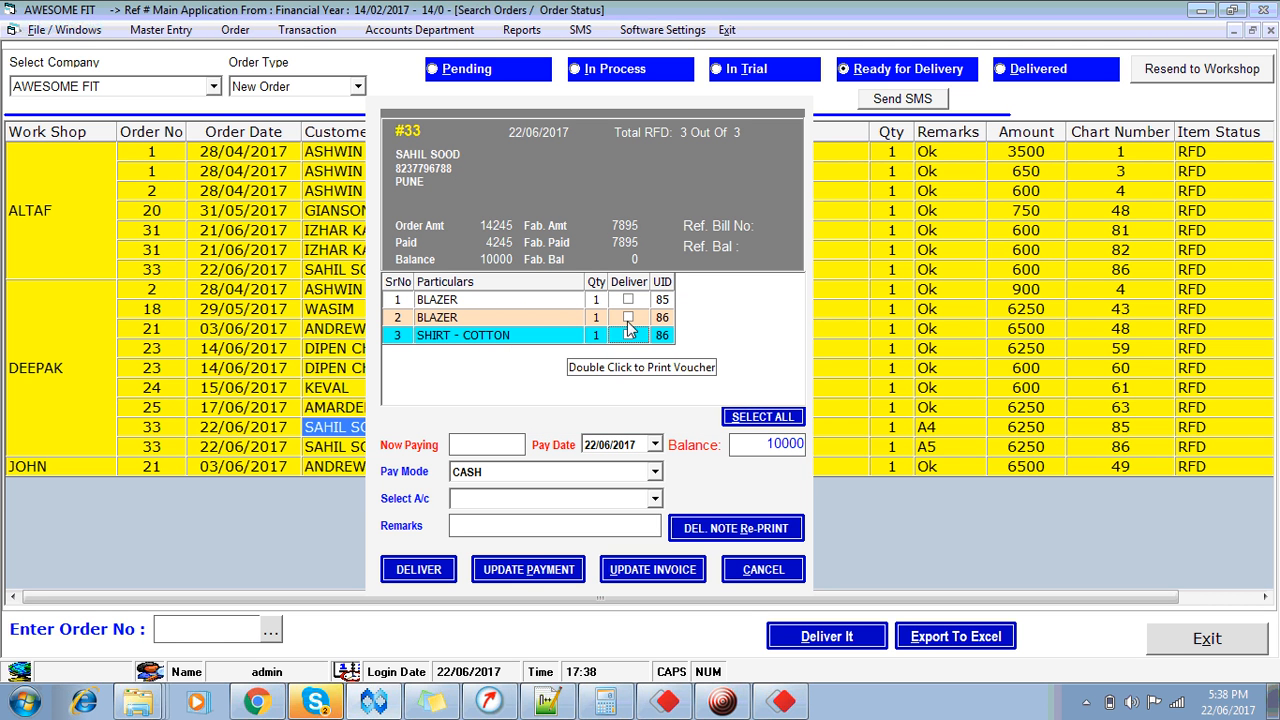
Step: Enter a 9000 cash payment into CASH IN HAND, leaving 1000 due
left_click(484, 447)
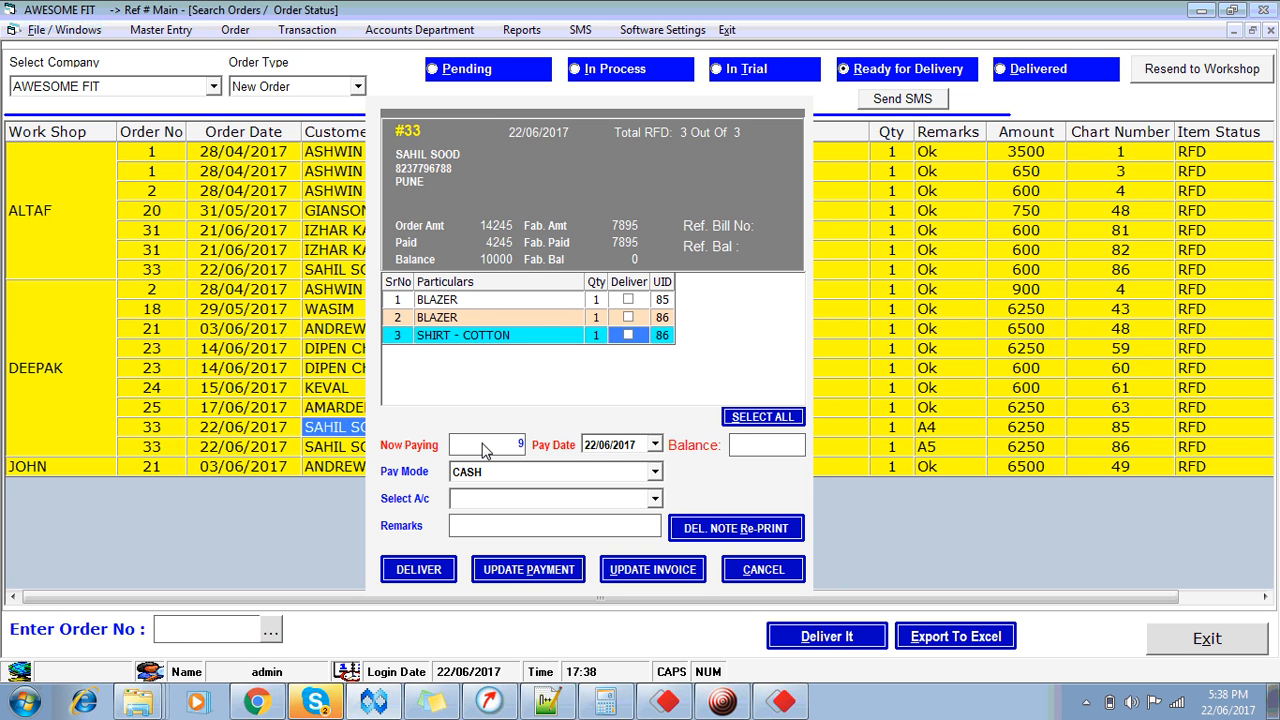
key("Tab")
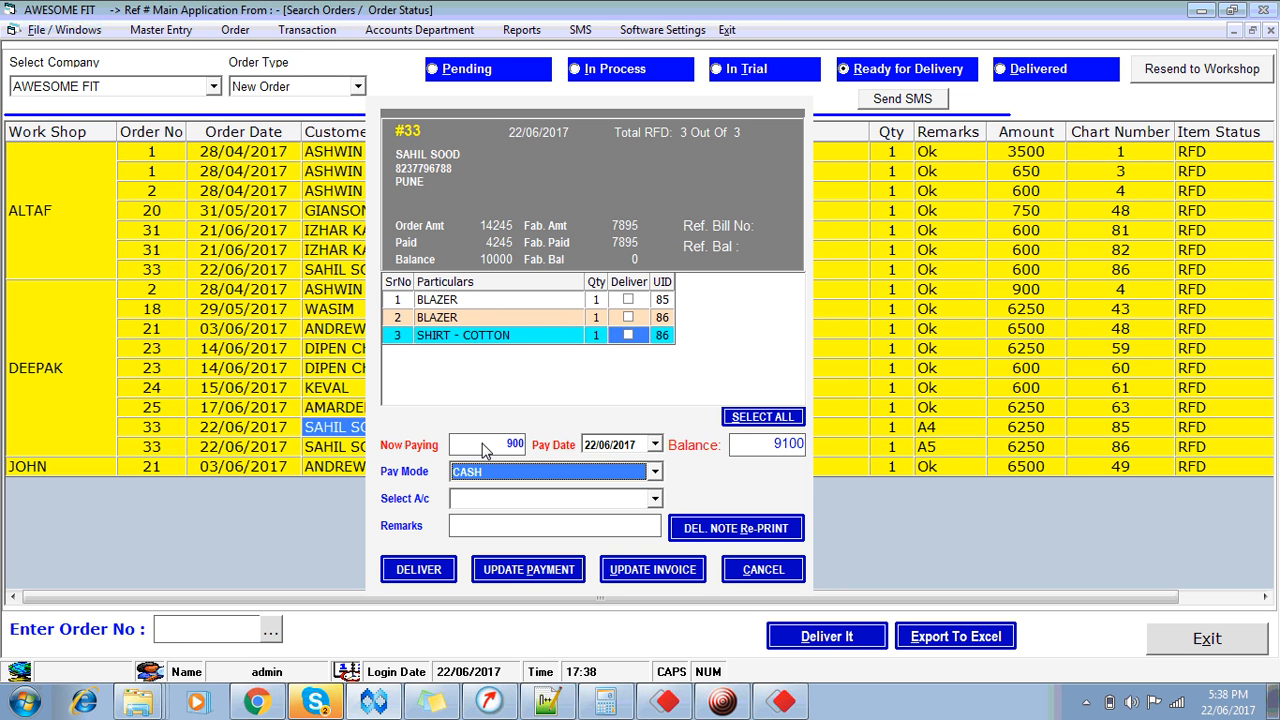
key("shift+Tab")
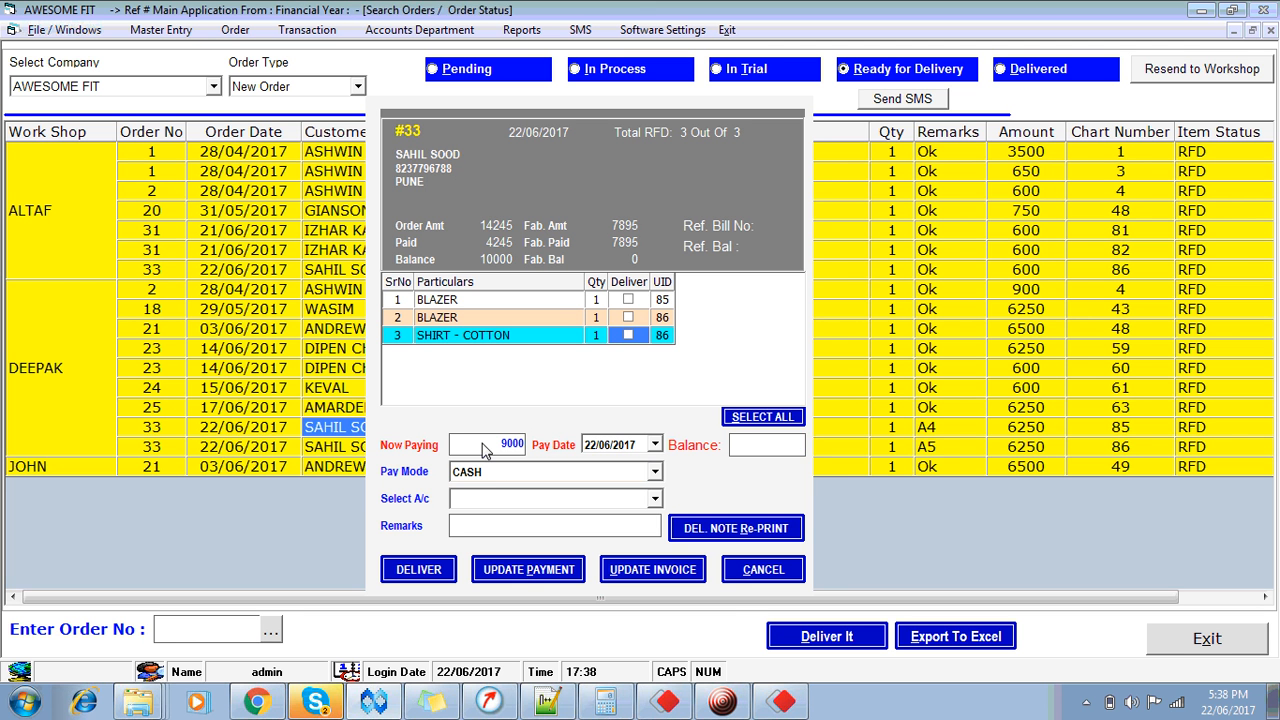
key("Tab")
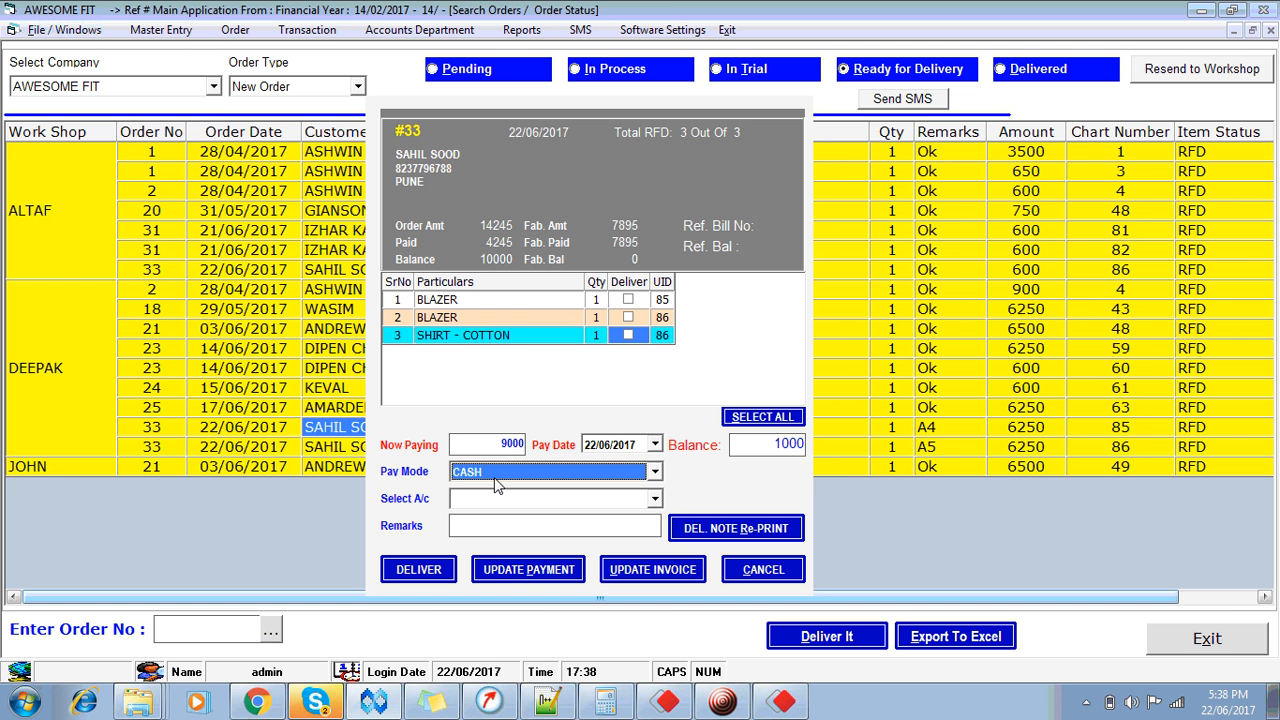
key("Tab")
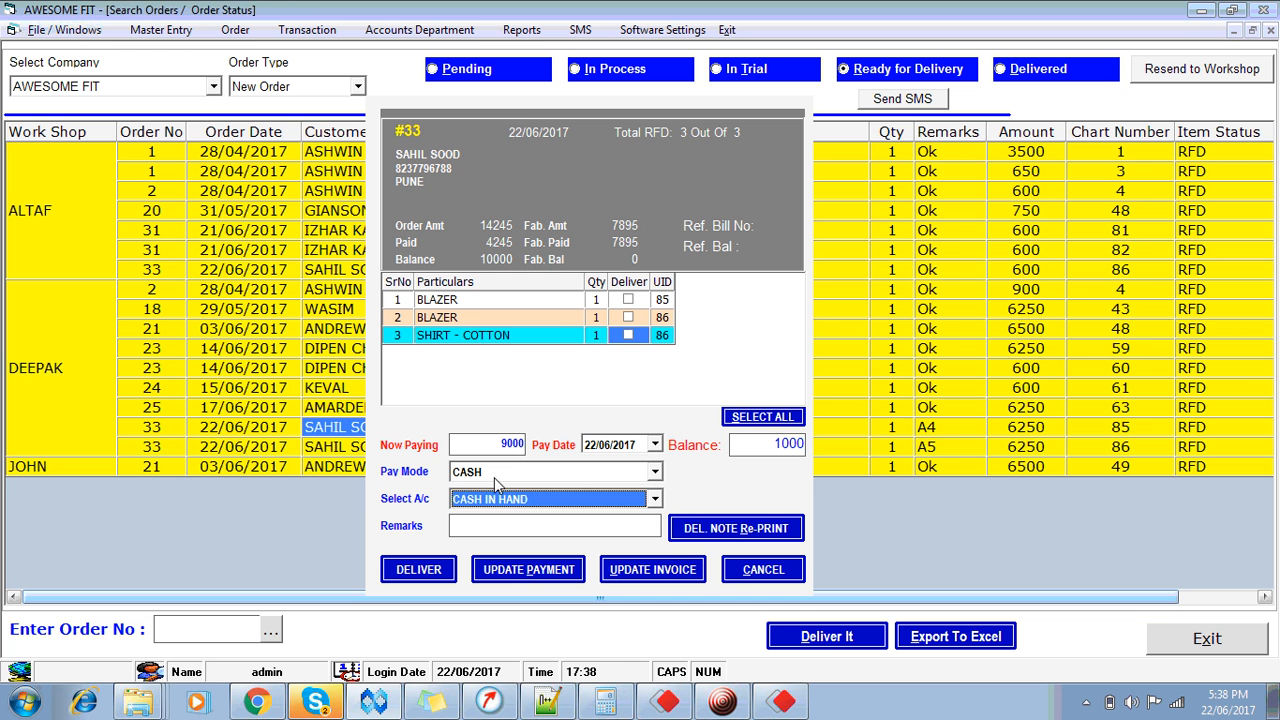
Step: Mark the second BLAZER and the SHIRT - COTTON for delivery, dismissing the unsettled-amount warnings
left_click(629, 318)
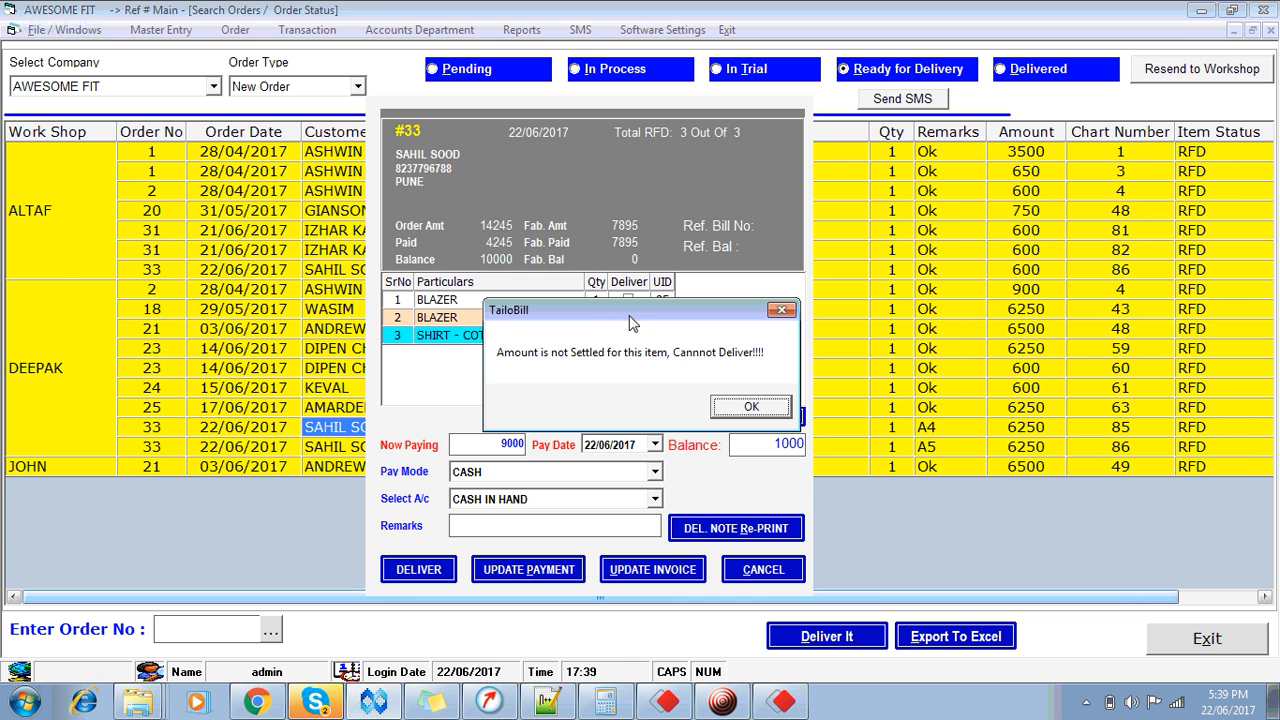
left_click(749, 407)
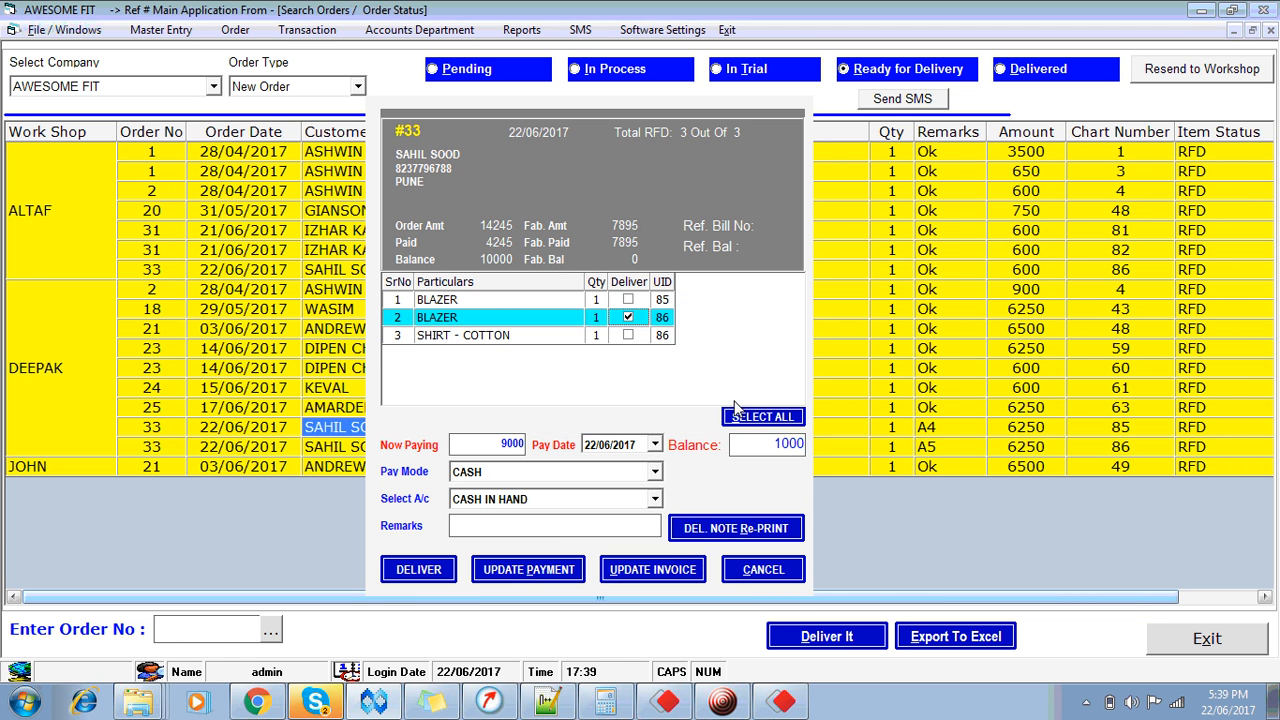
left_click(636, 340)
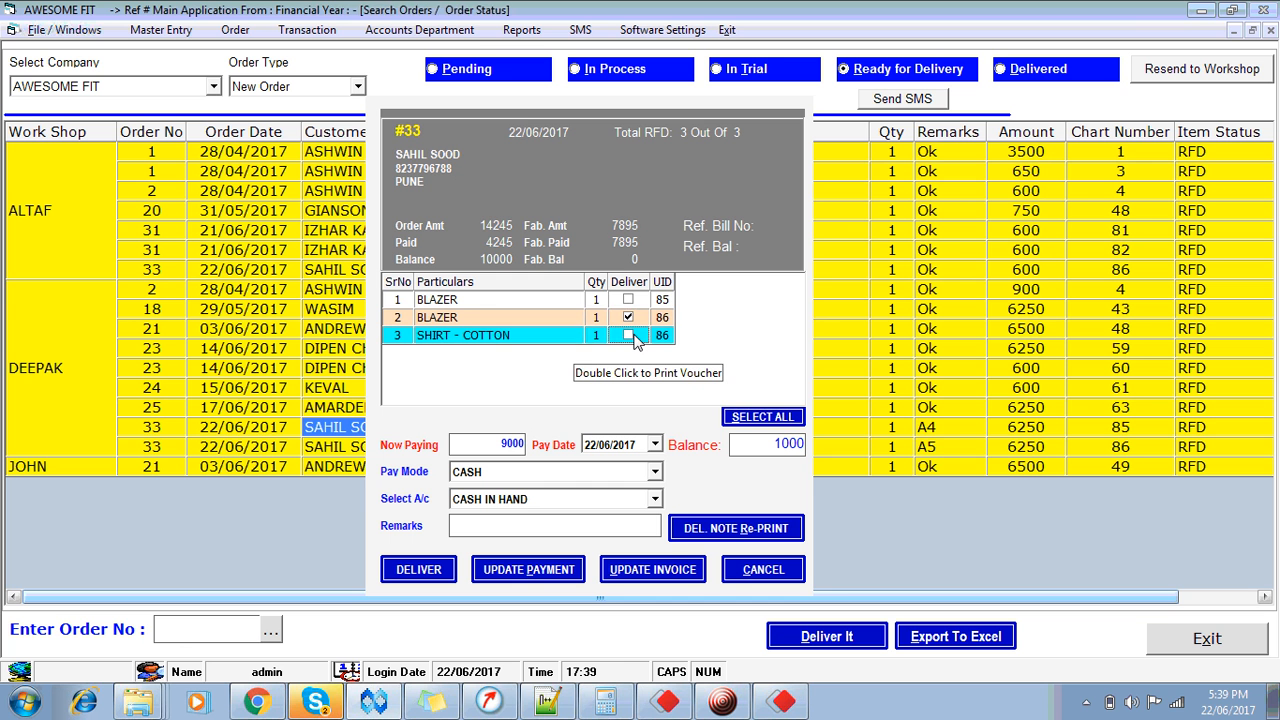
left_click(629, 336)
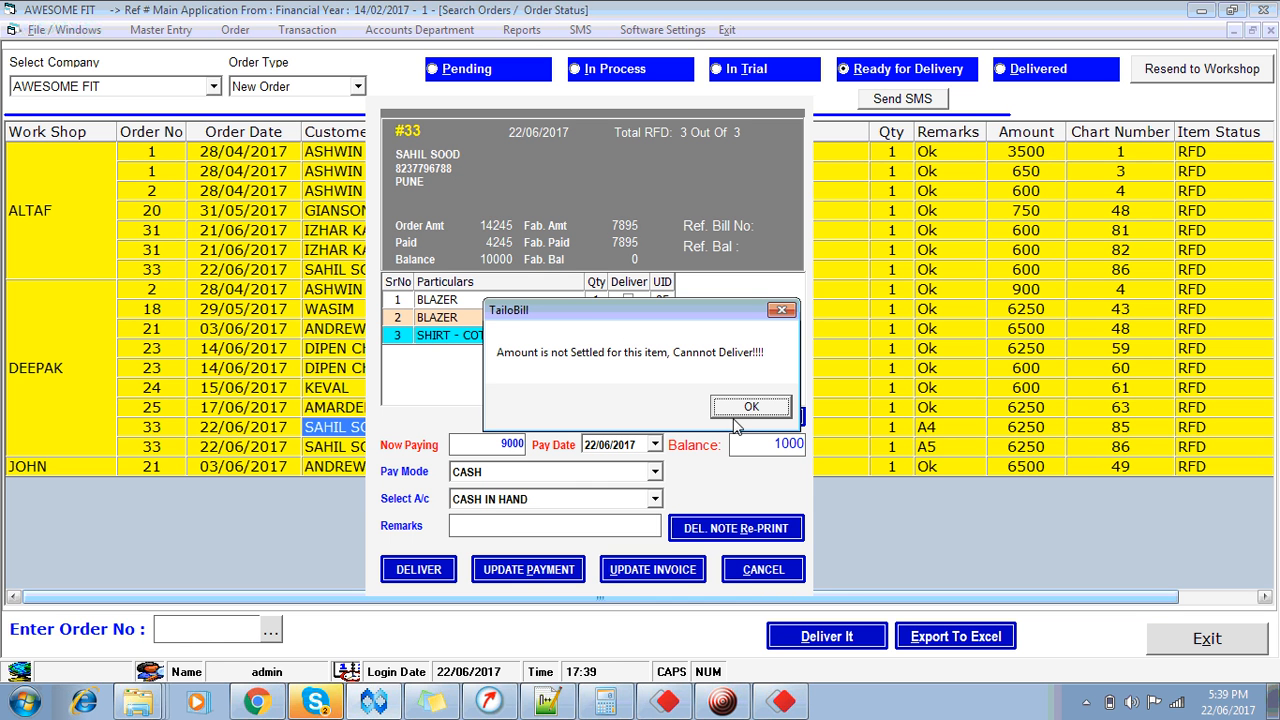
left_click(749, 407)
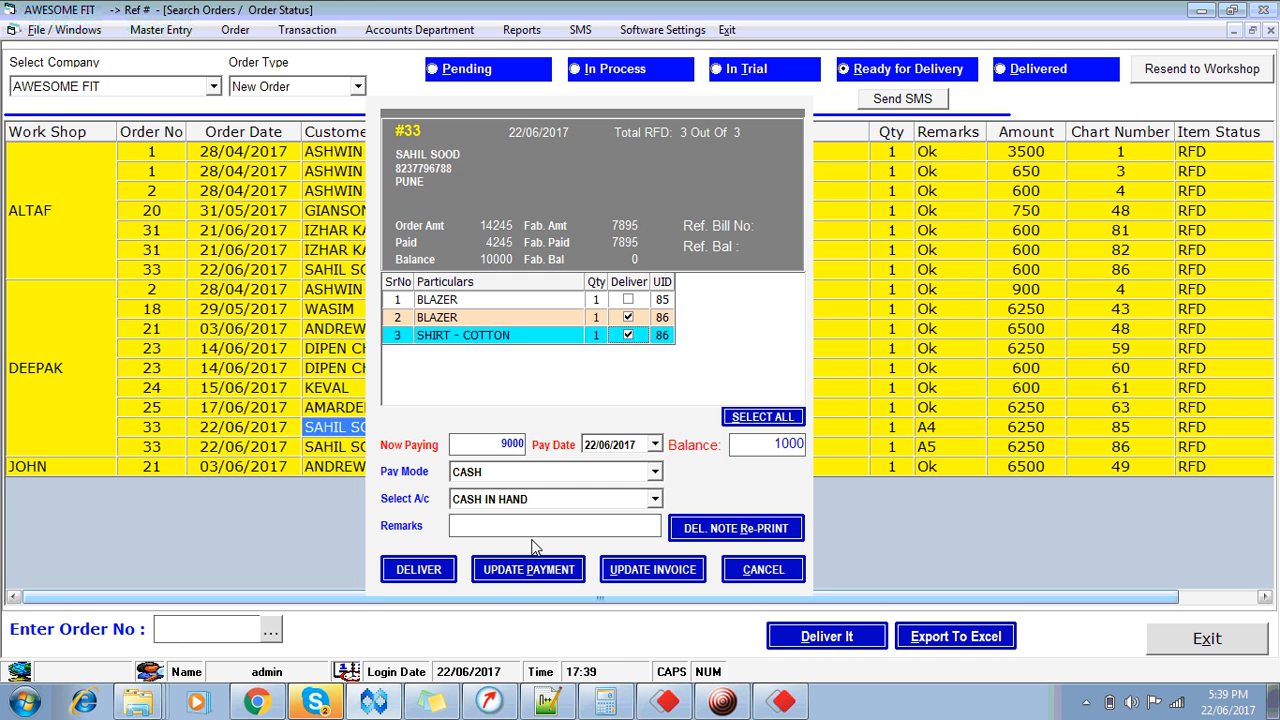
Step: Deliver the marked items, acknowledge the voucher and missing-template notices, then close the order slip preview
left_click(428, 578)
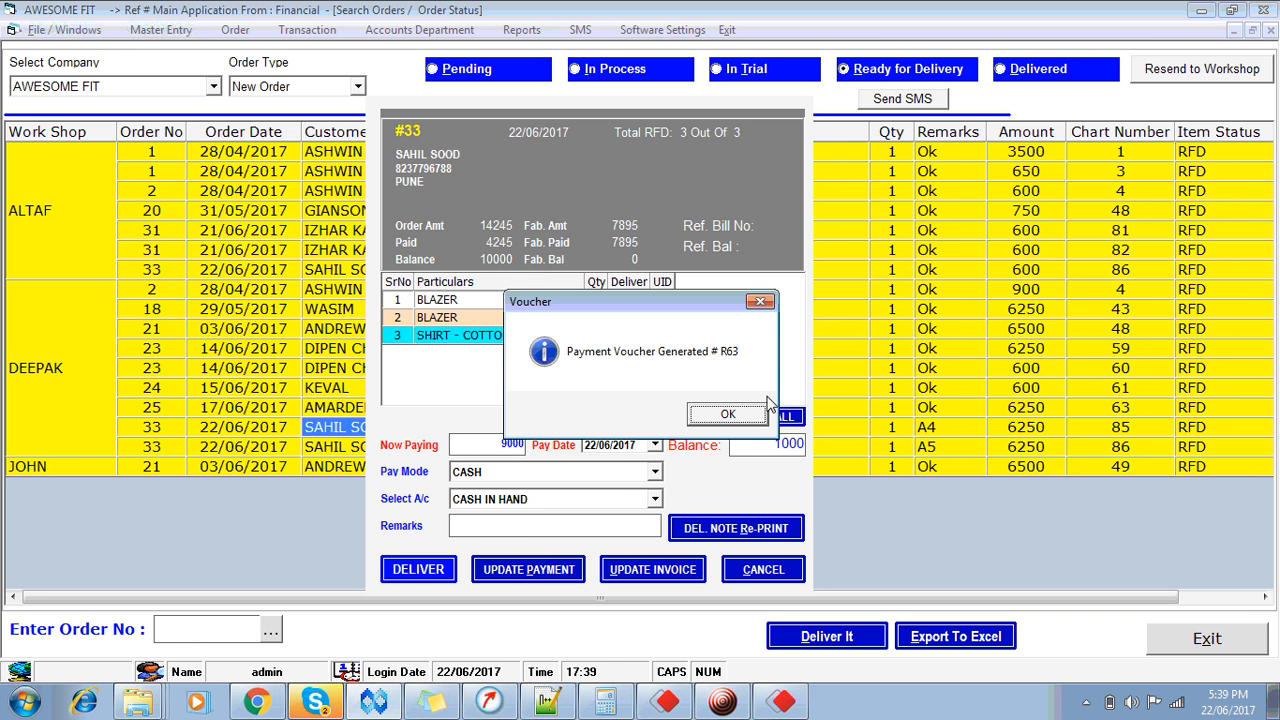
left_click(744, 420)
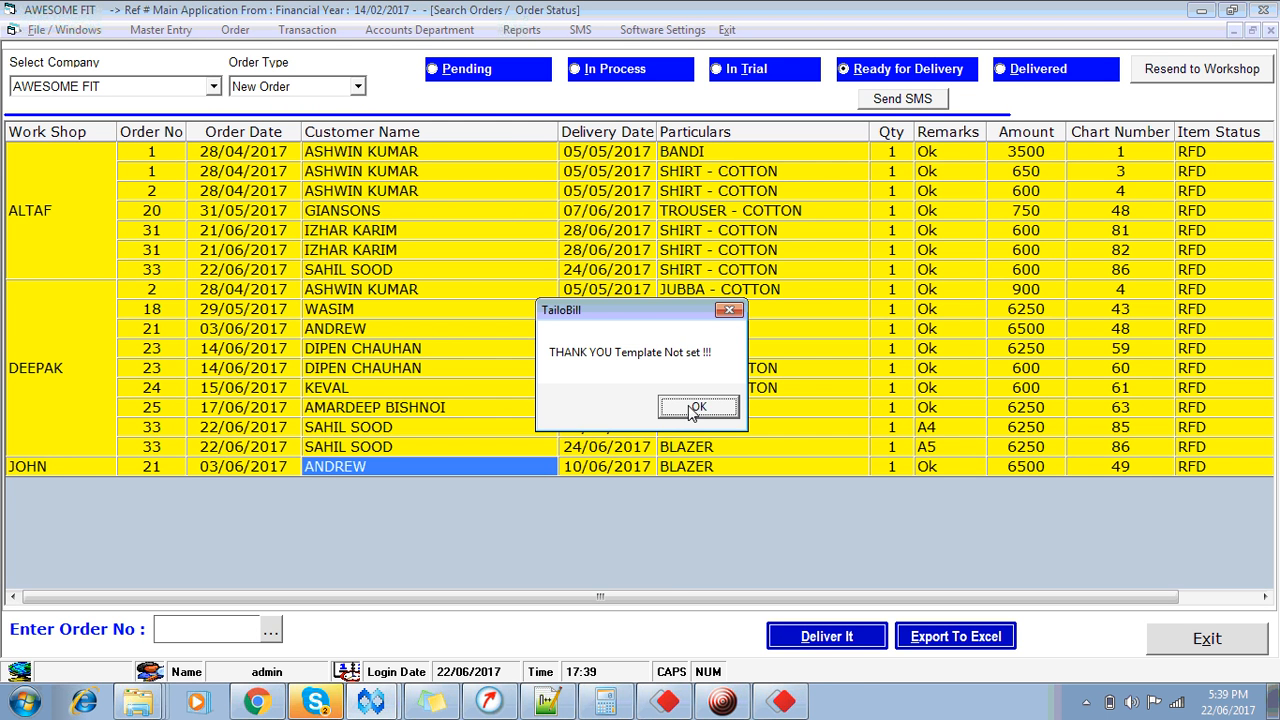
left_click(699, 406)
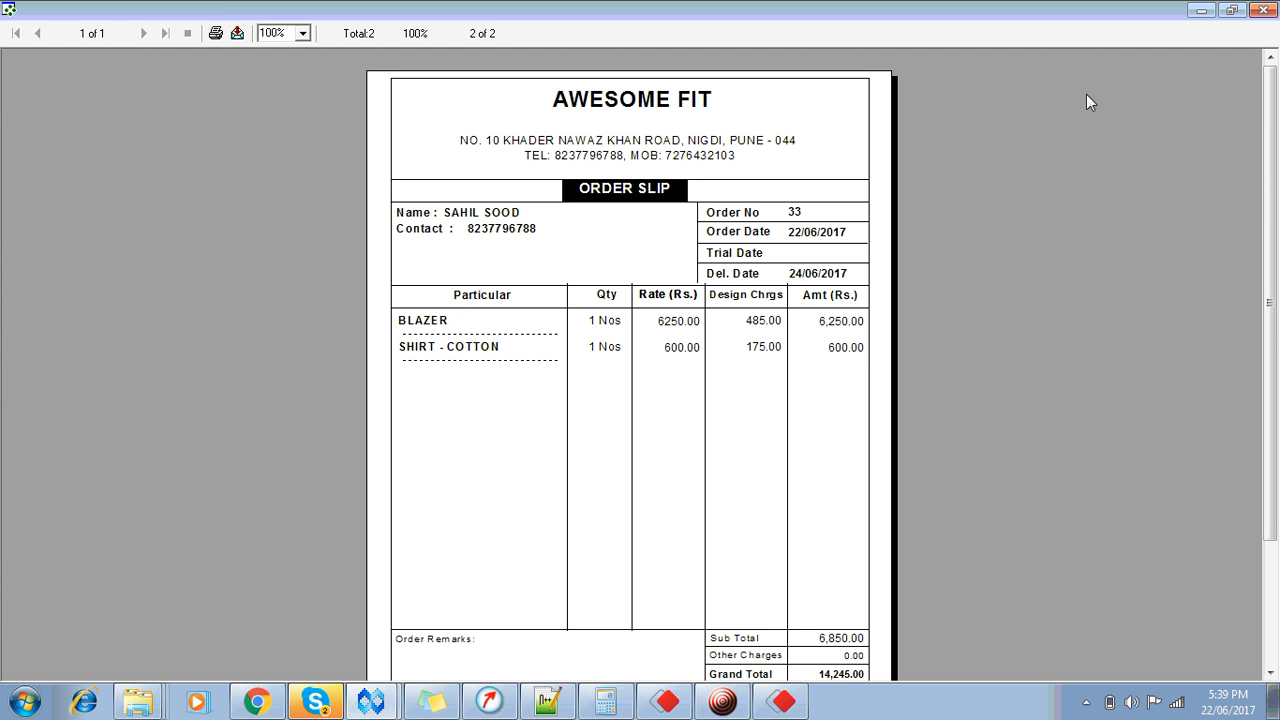
left_click(1238, 10)
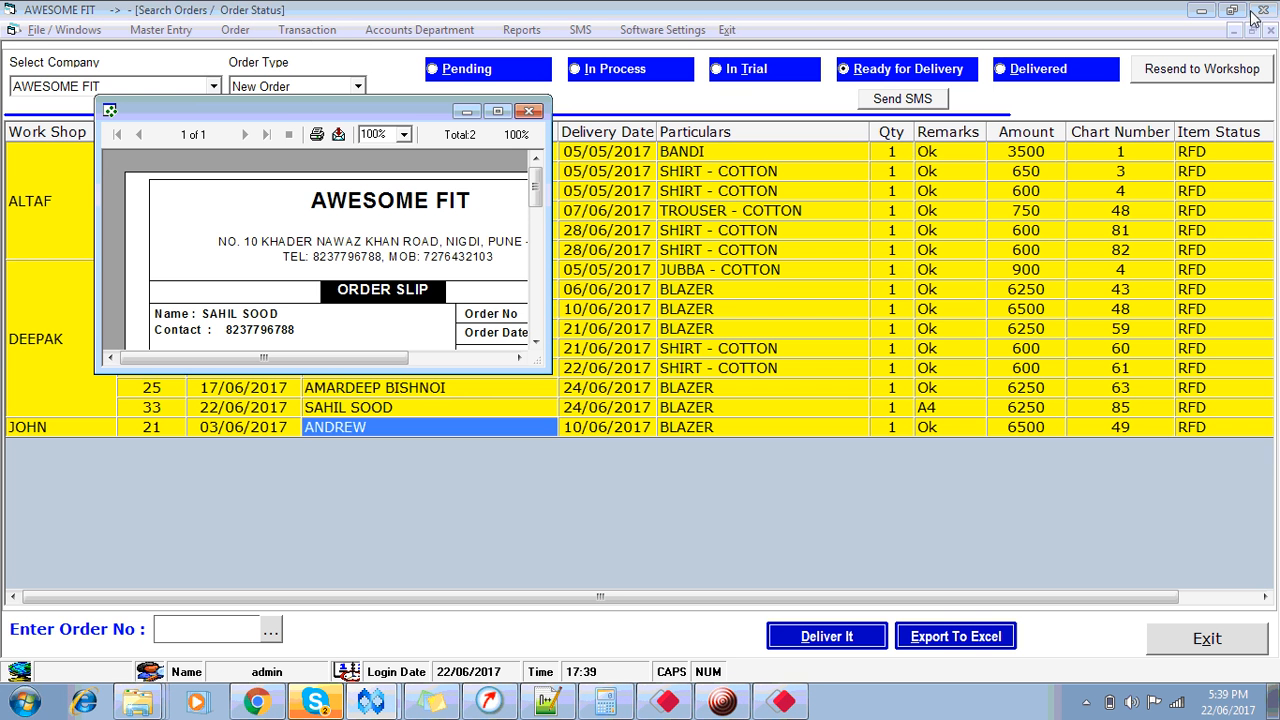
left_click(528, 110)
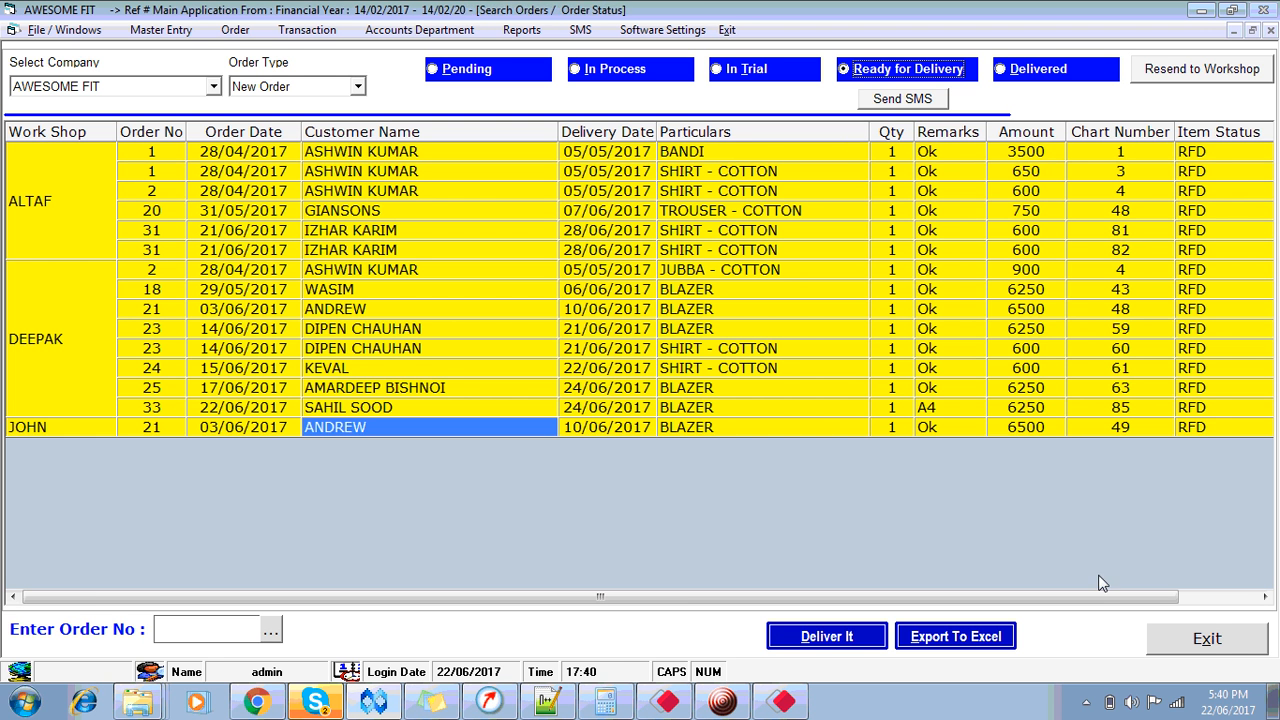
Step: Search orders by FOC and then Alteration order types, finding none, and return to the dashboard
left_click(1207, 638)
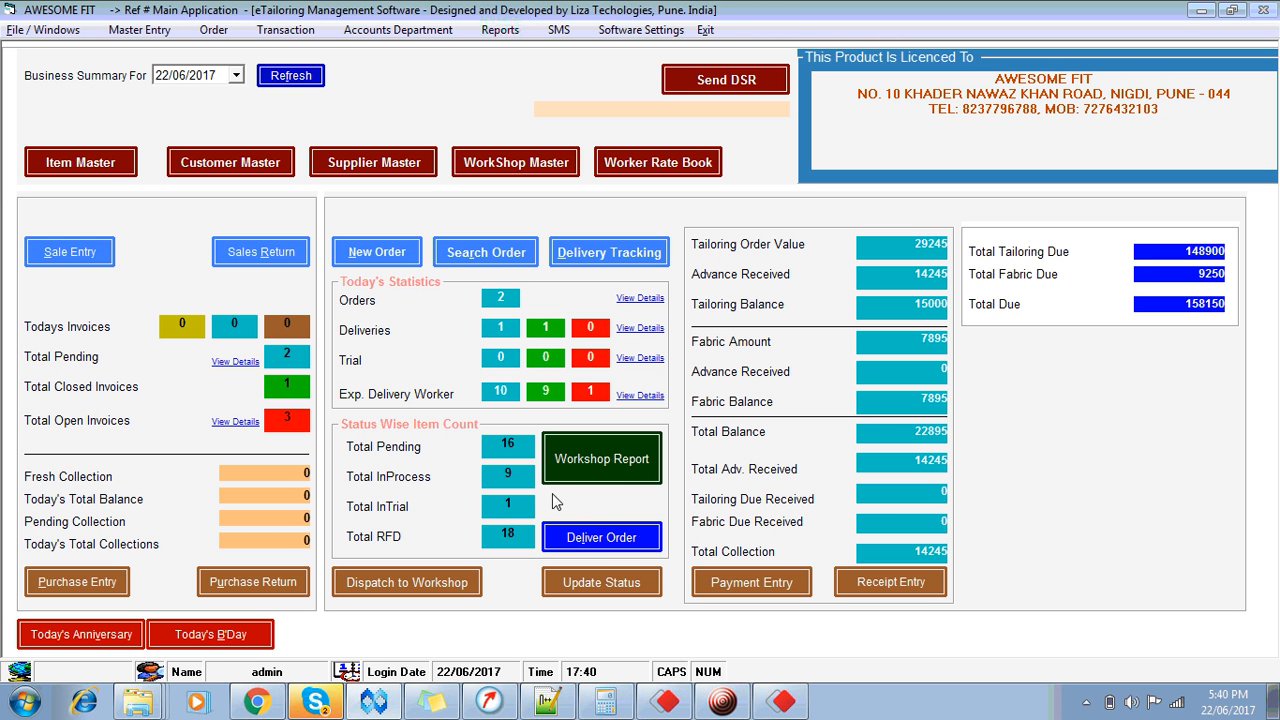
left_click(440, 247)
left_click(340, 87)
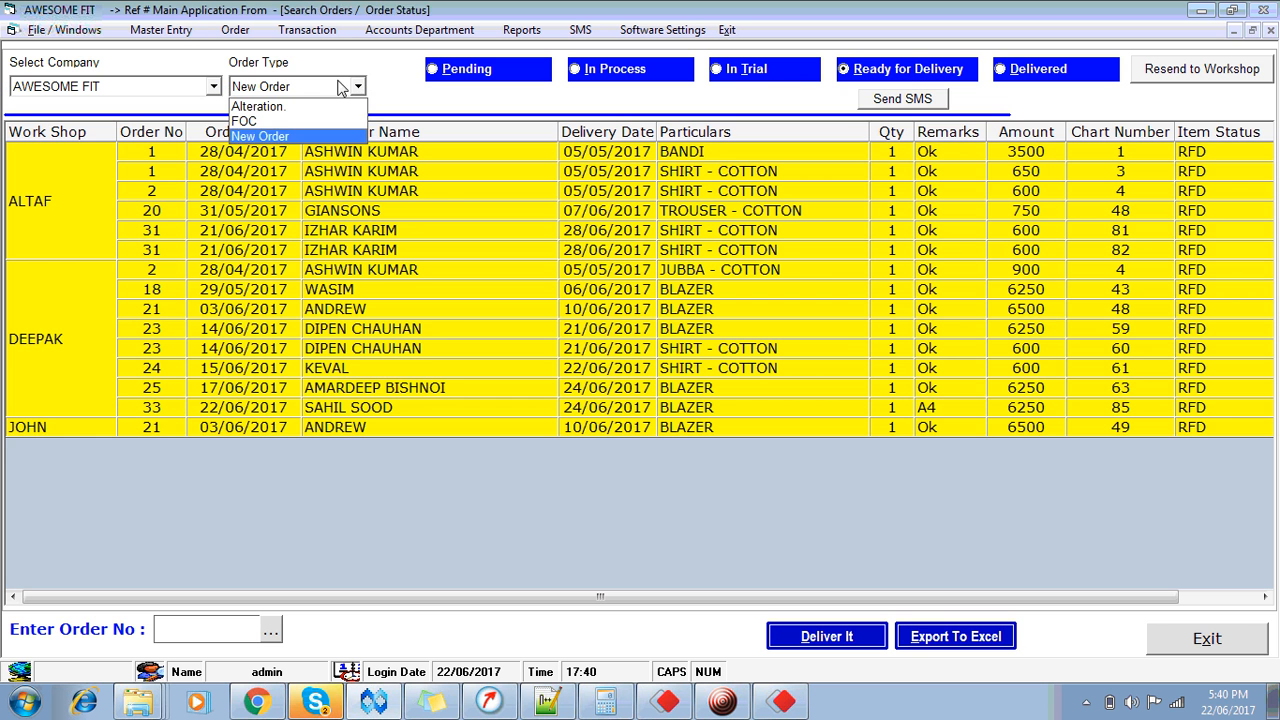
key("Up")
key("Return")
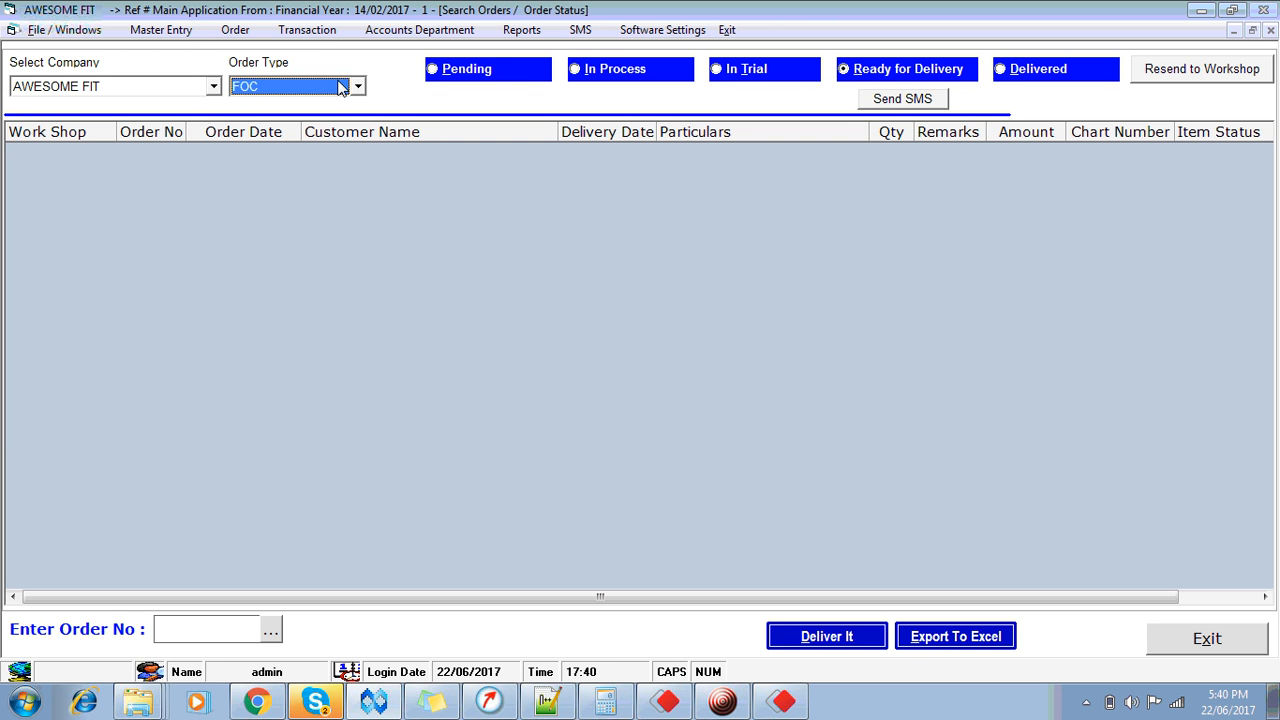
left_click(340, 87)
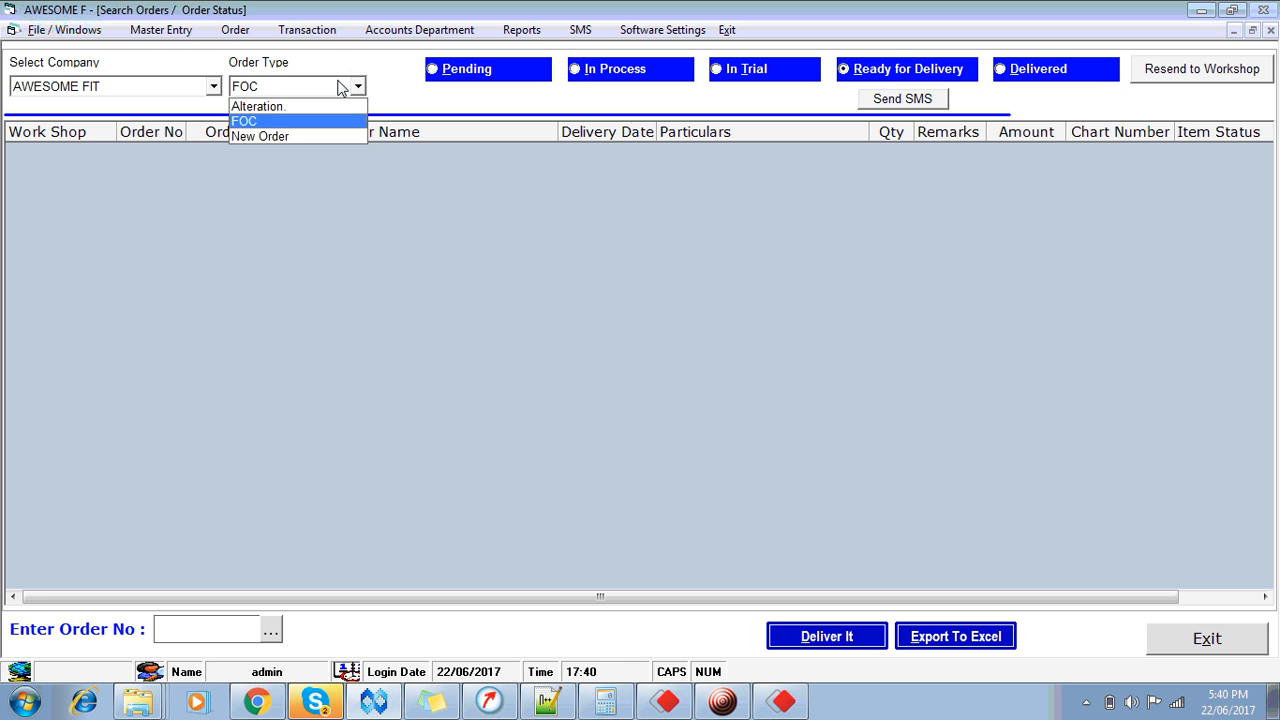
key("Up")
key("Return")
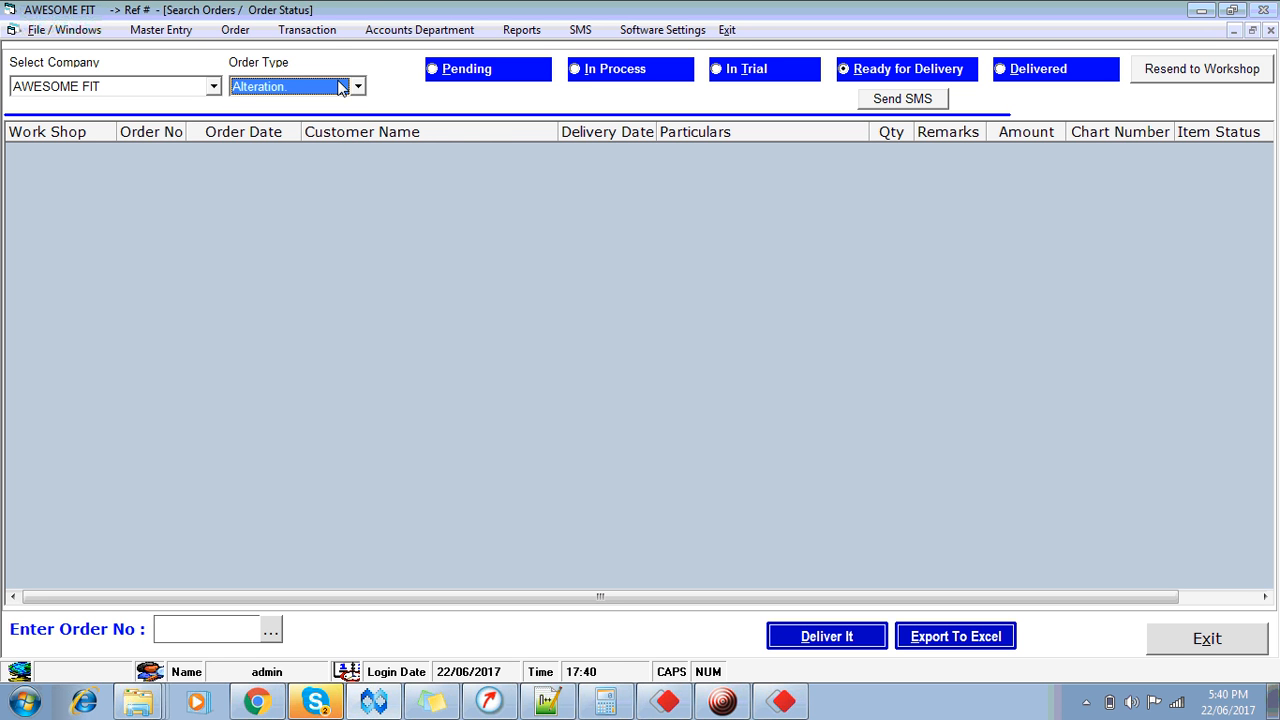
left_click(1176, 642)
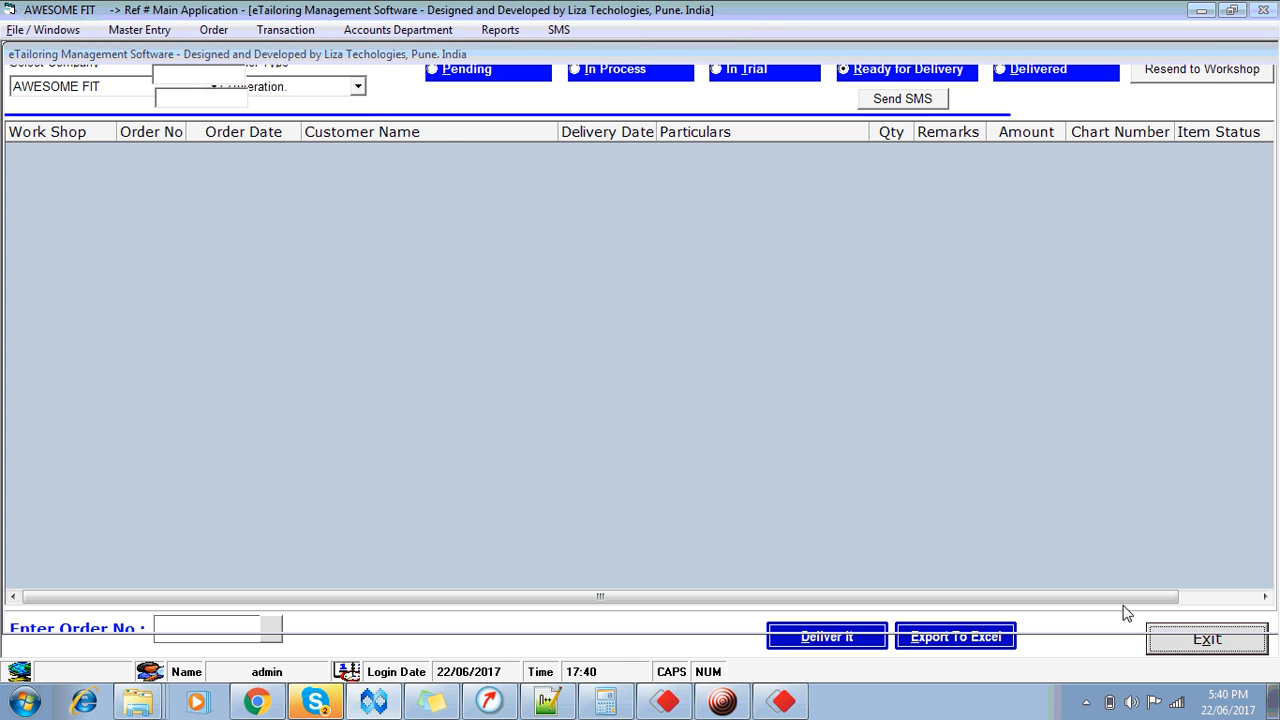
left_click(139, 29)
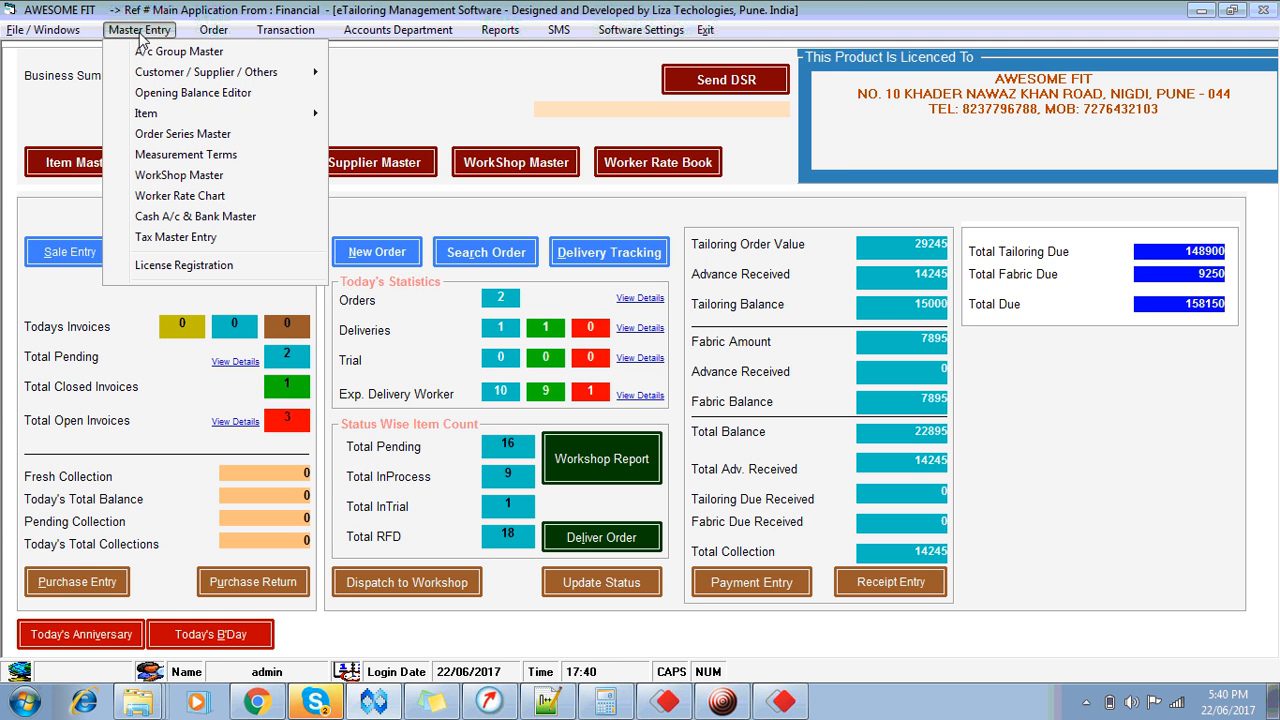
Step: Create a default order series described FO with order type FOC, save it and update orders
left_click(183, 134)
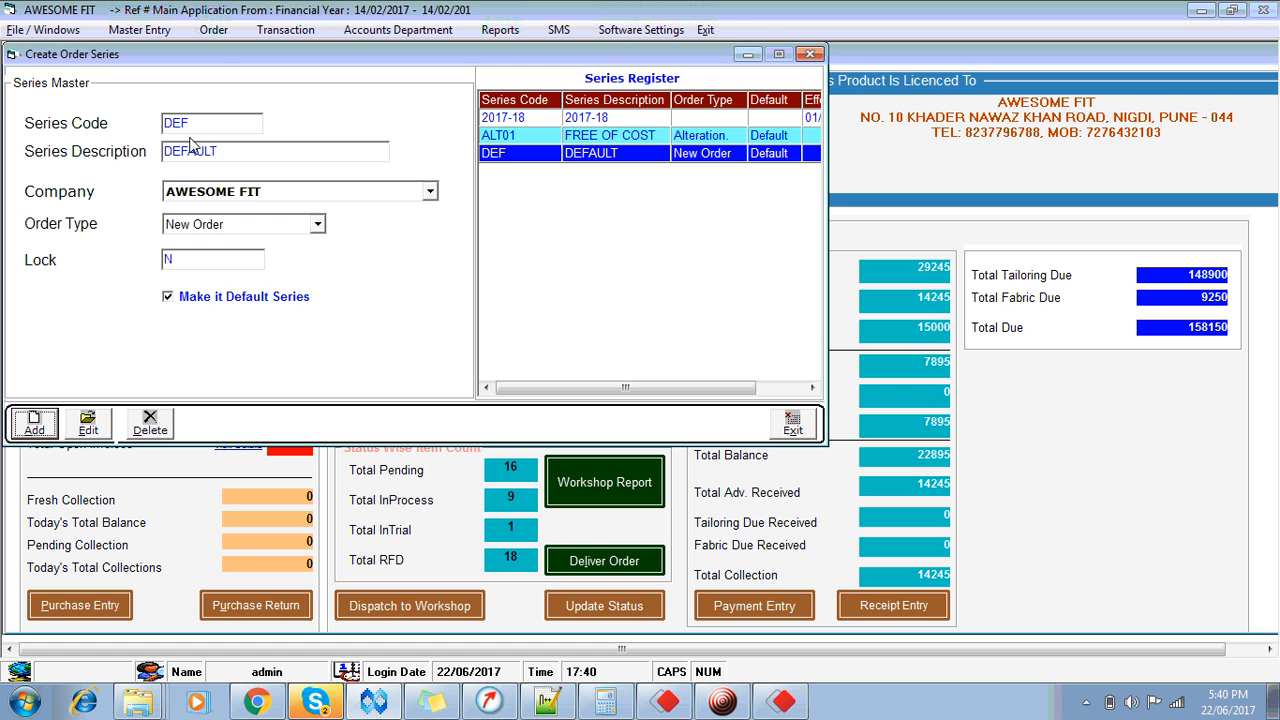
key("alt+a")
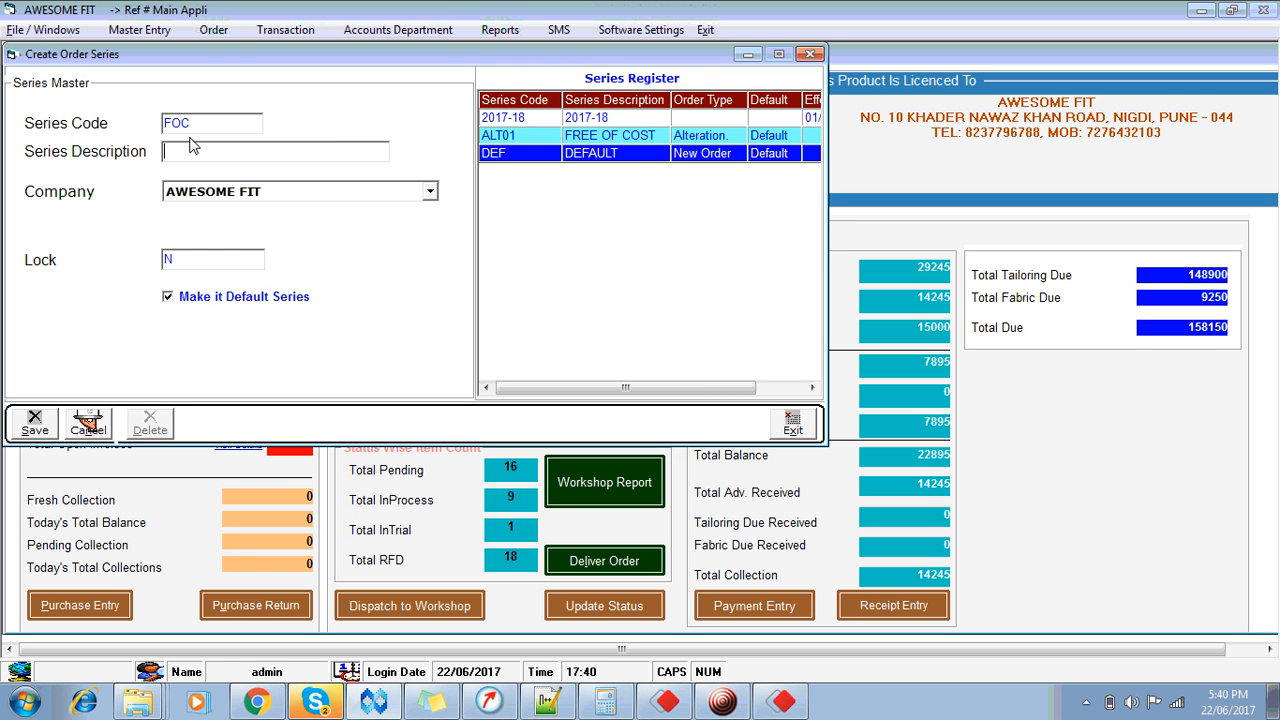
key("Tab")
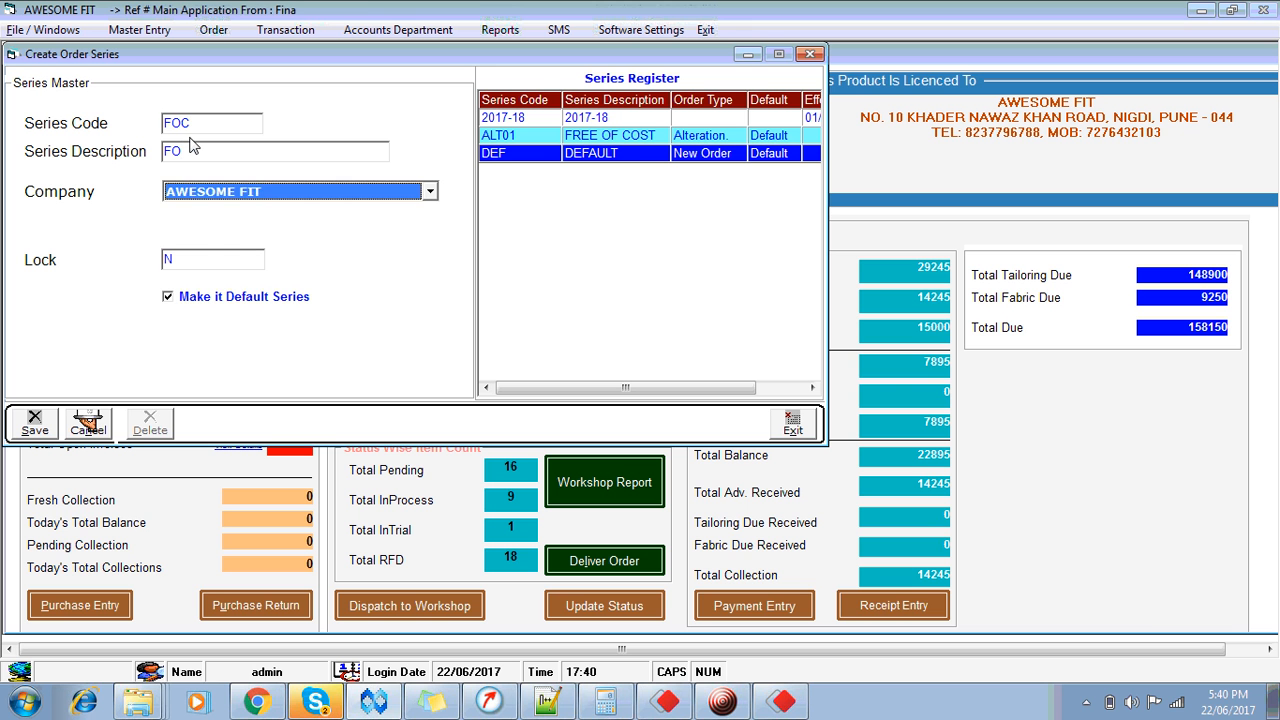
key("Tab")
key("Caps_Lock")
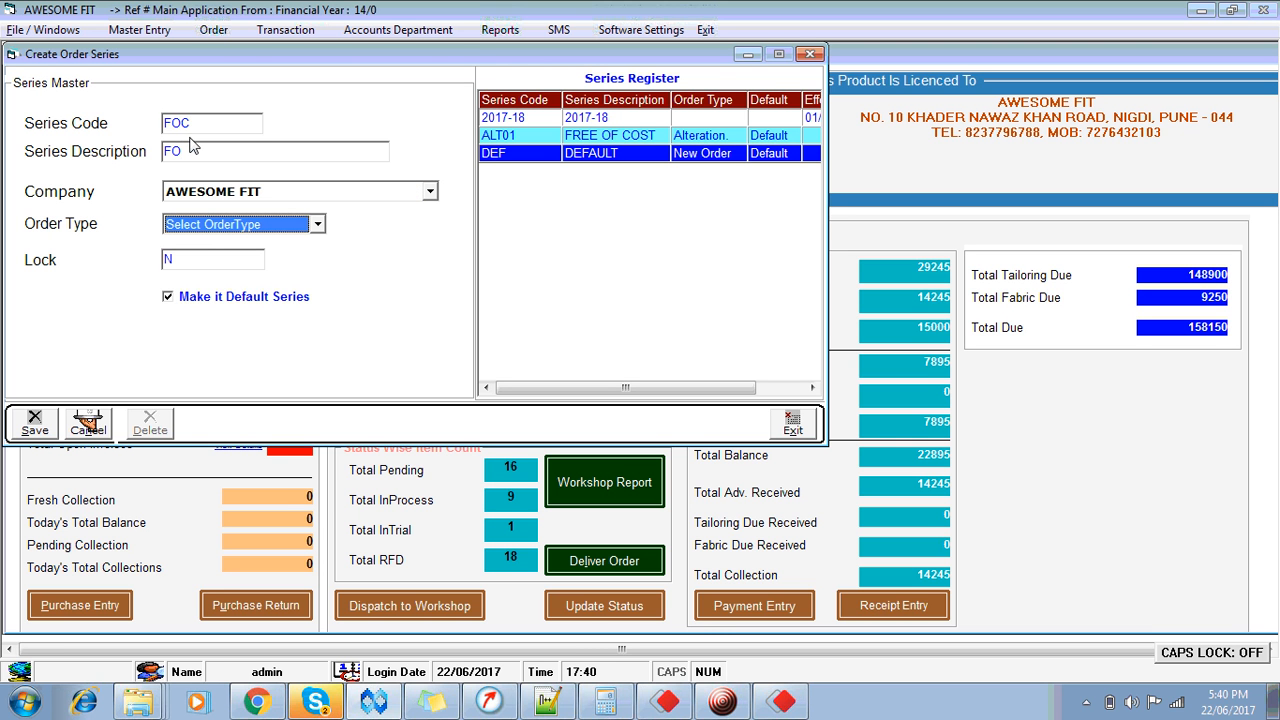
key("Tab")
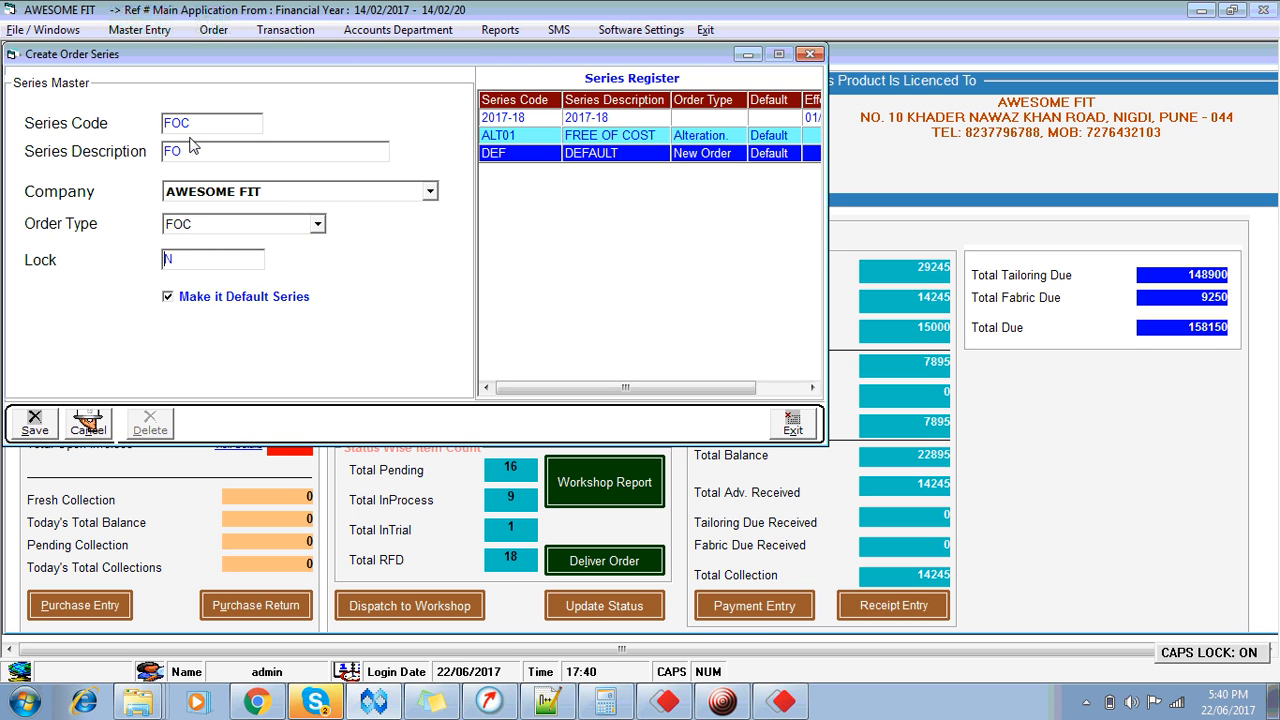
key("Tab")
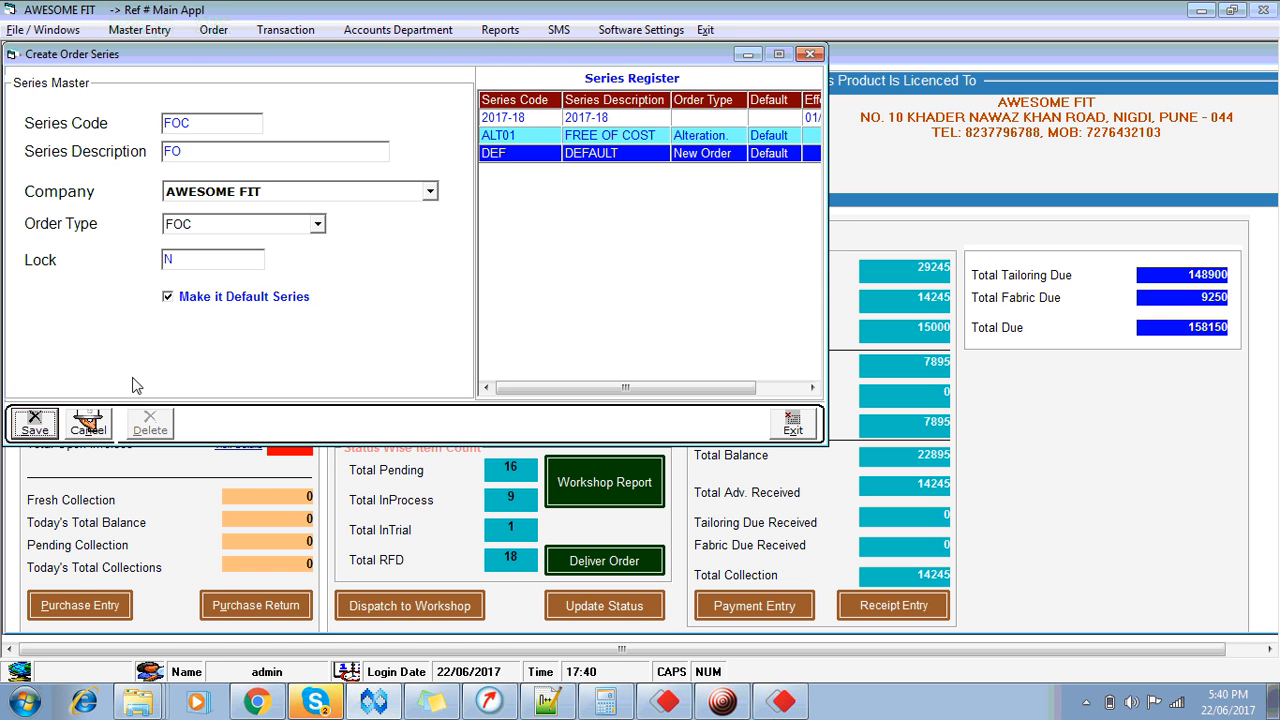
key("Return")
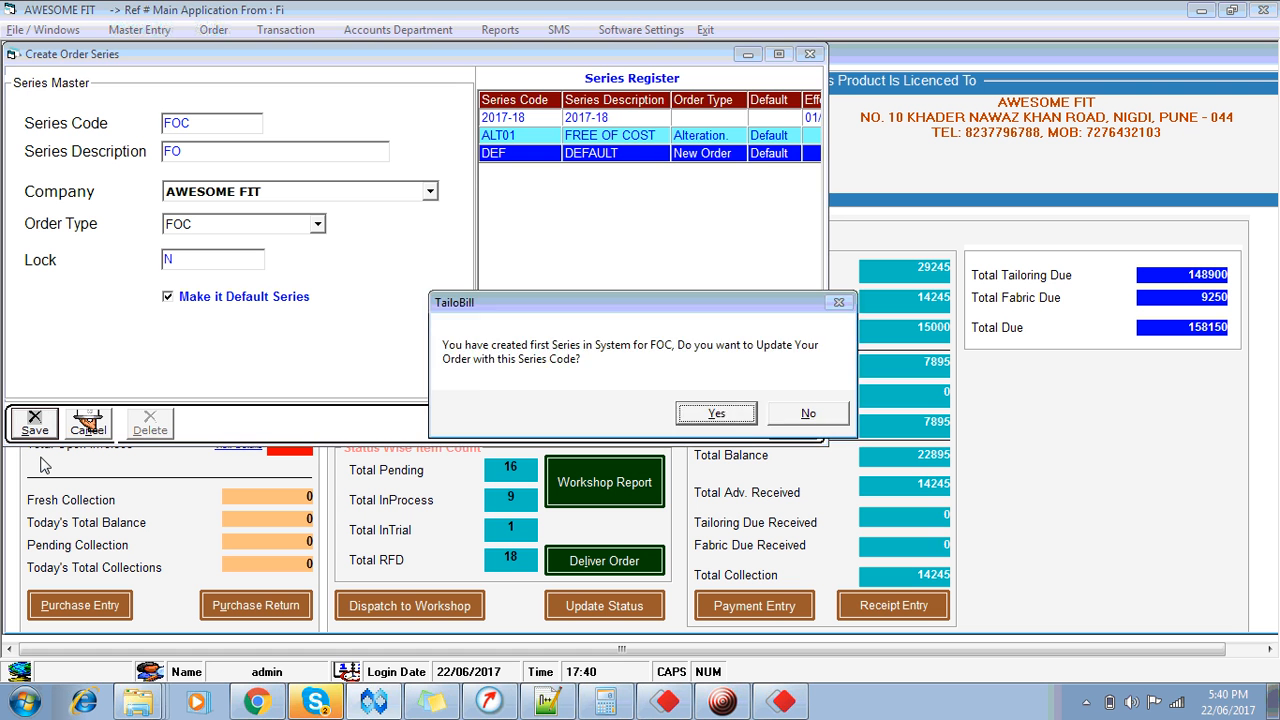
key("Return")
key("Return")
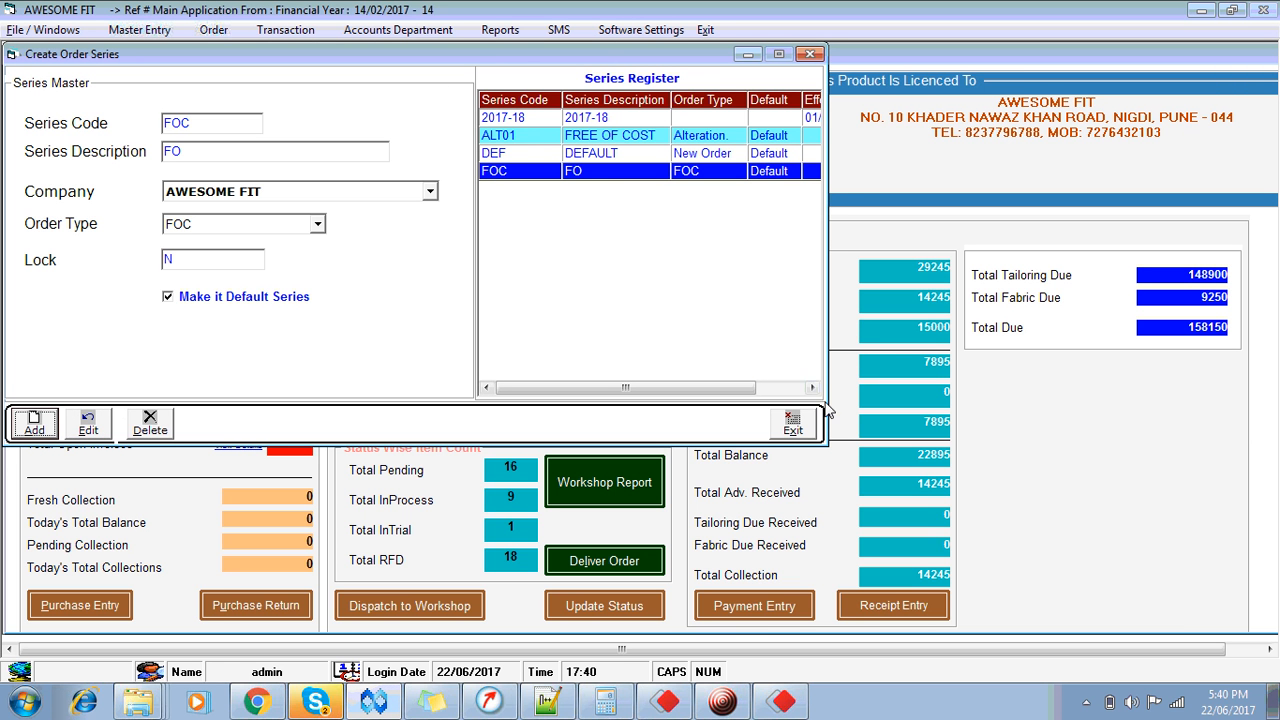
left_click(798, 424)
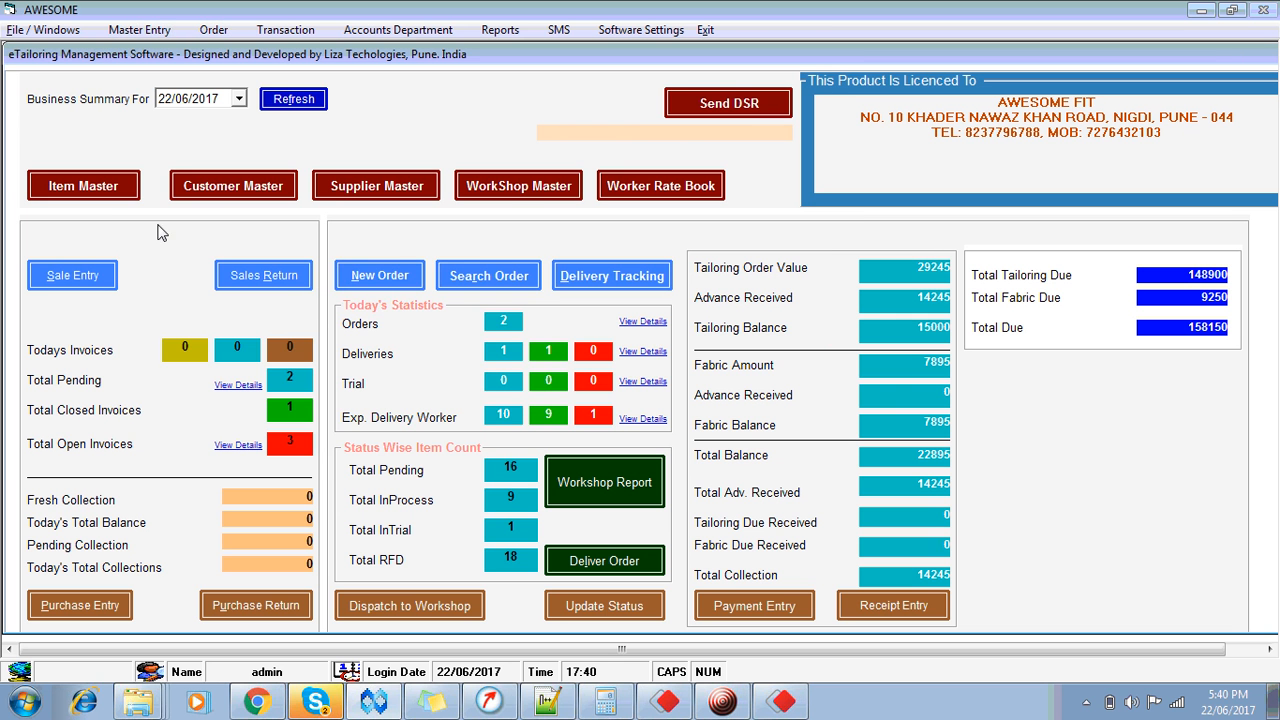
Step: Start a new order with FOC order type and FOC series, getting order number 1
left_click(362, 287)
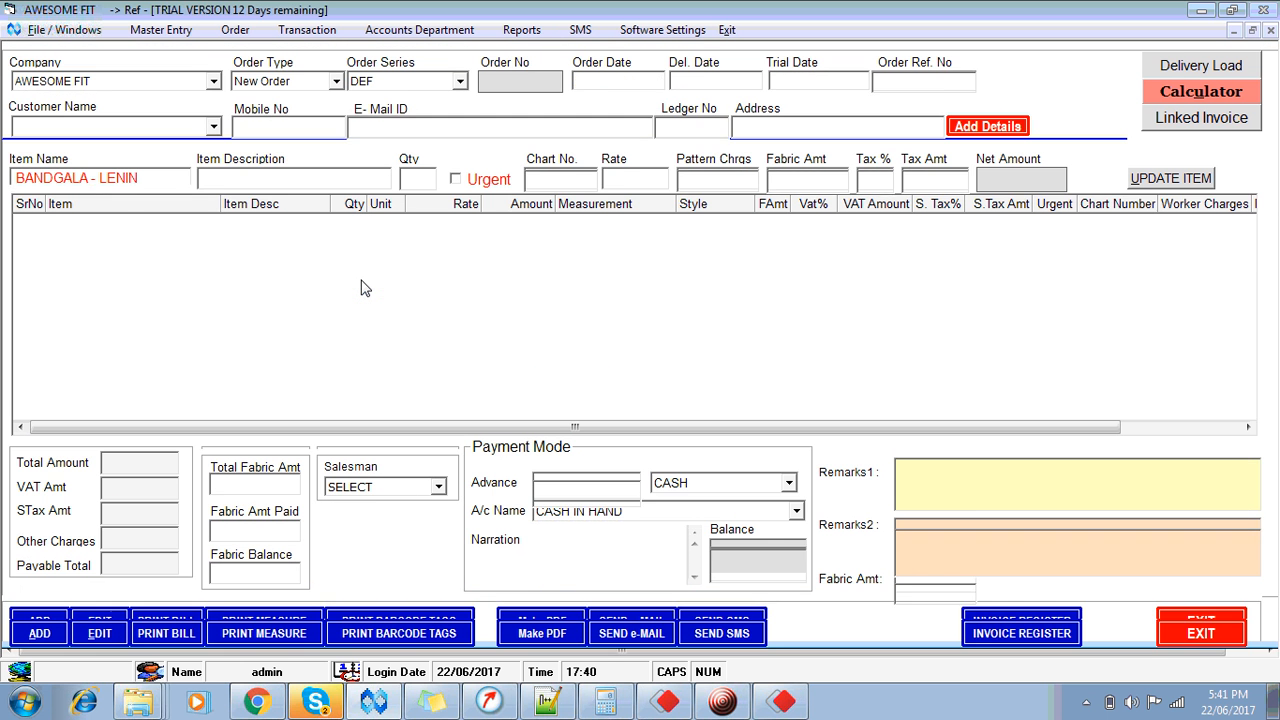
key("Return")
key("Down")
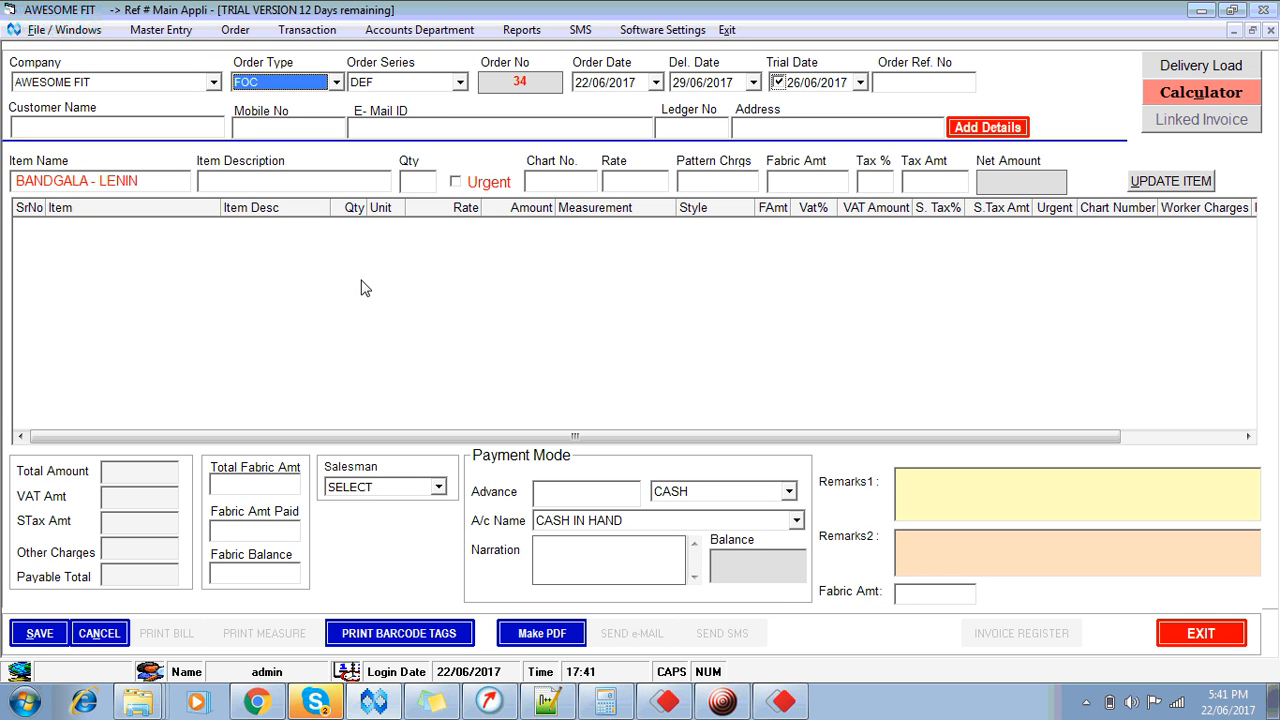
key("Return")
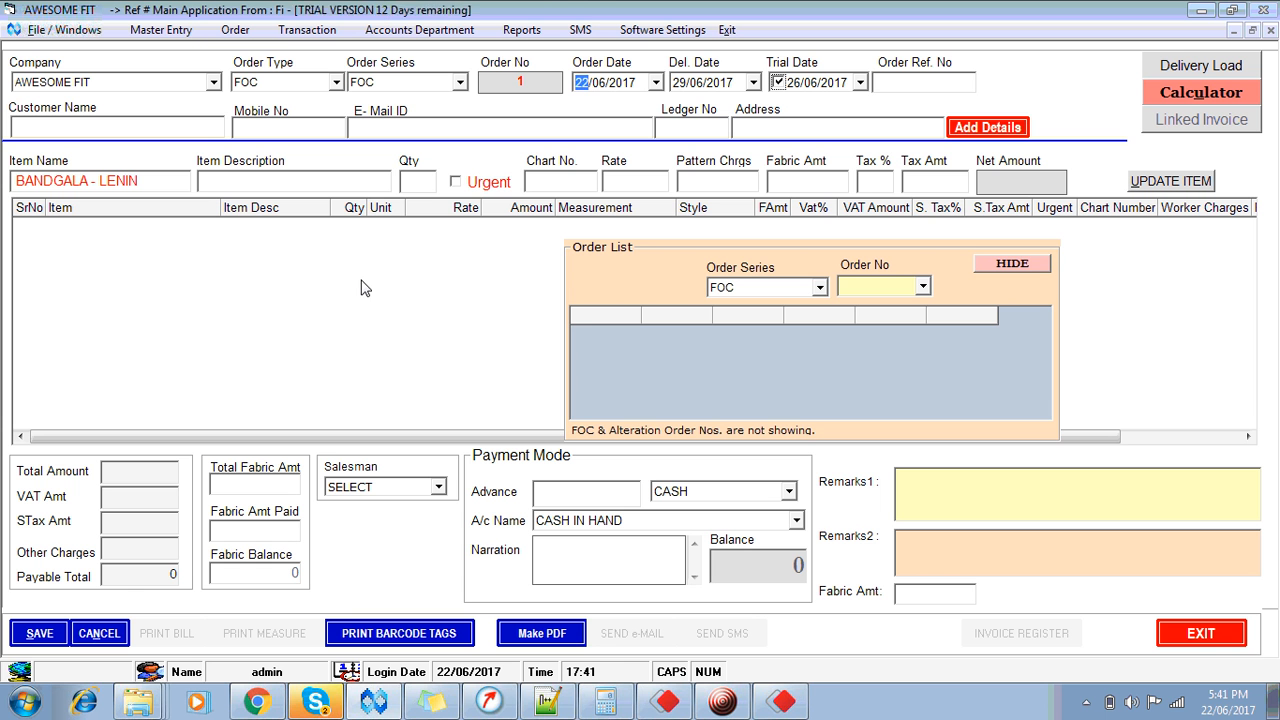
left_click(785, 291)
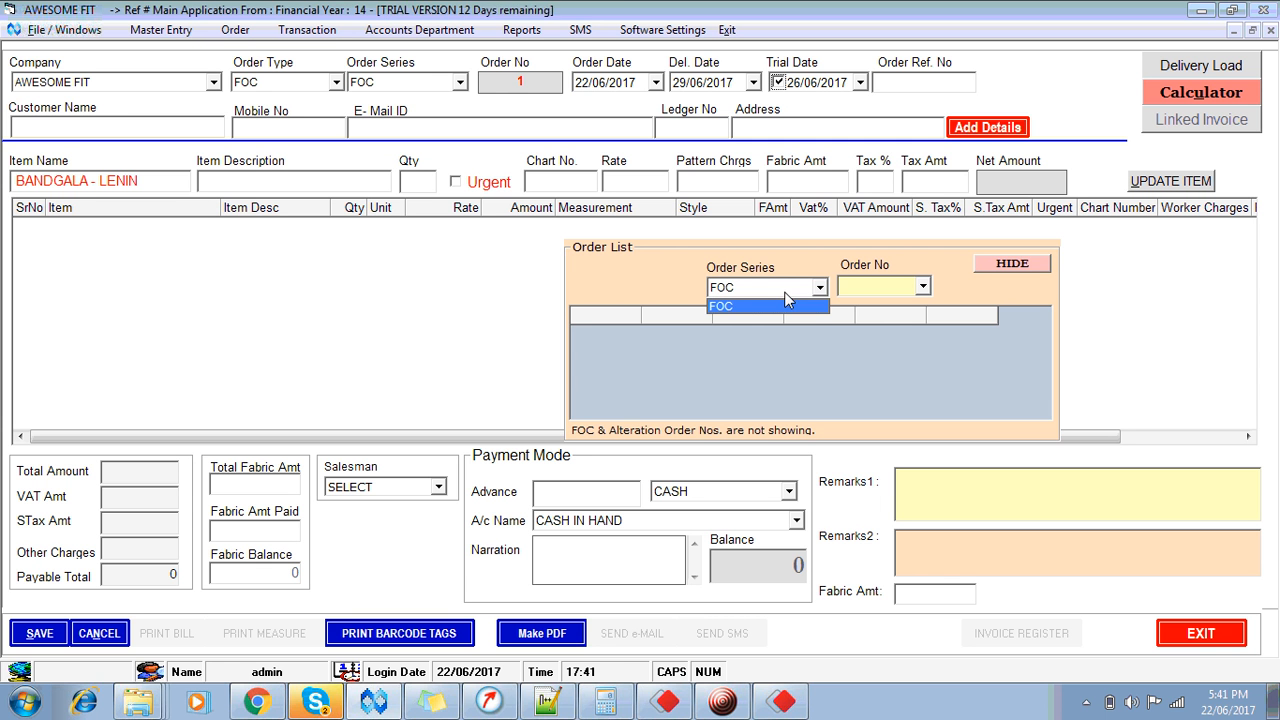
left_click(785, 293)
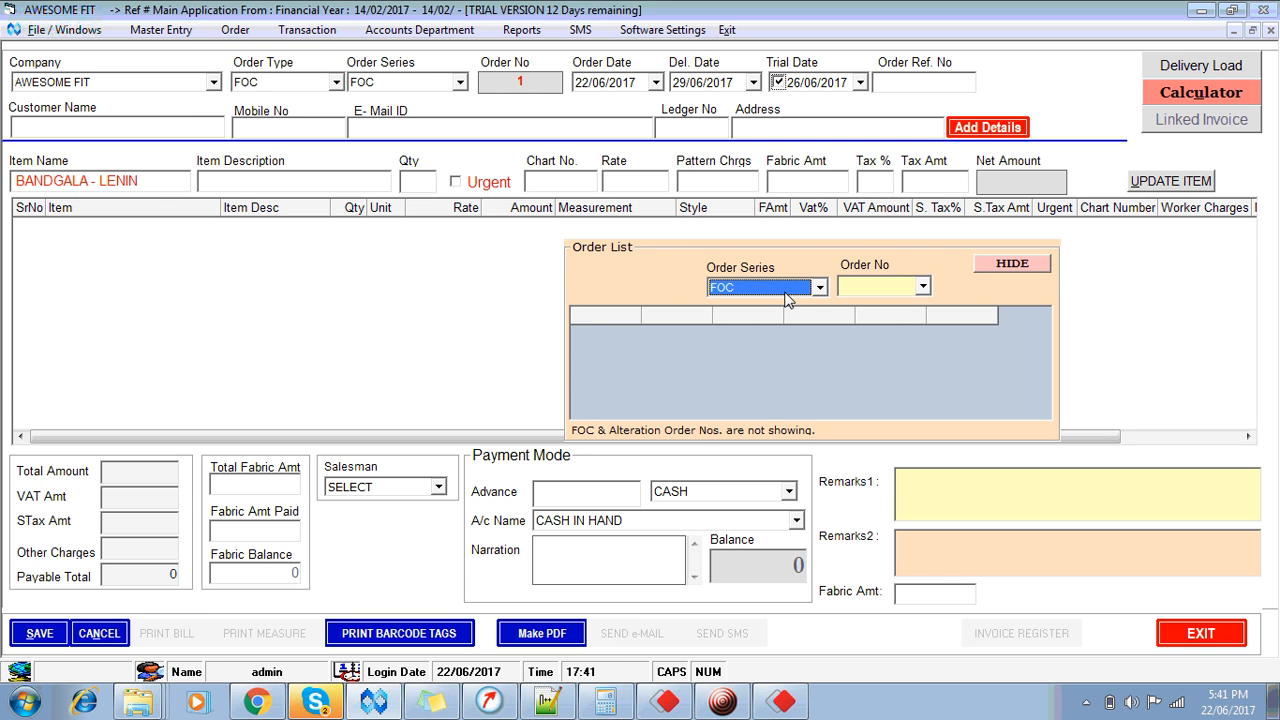
left_click(1011, 265)
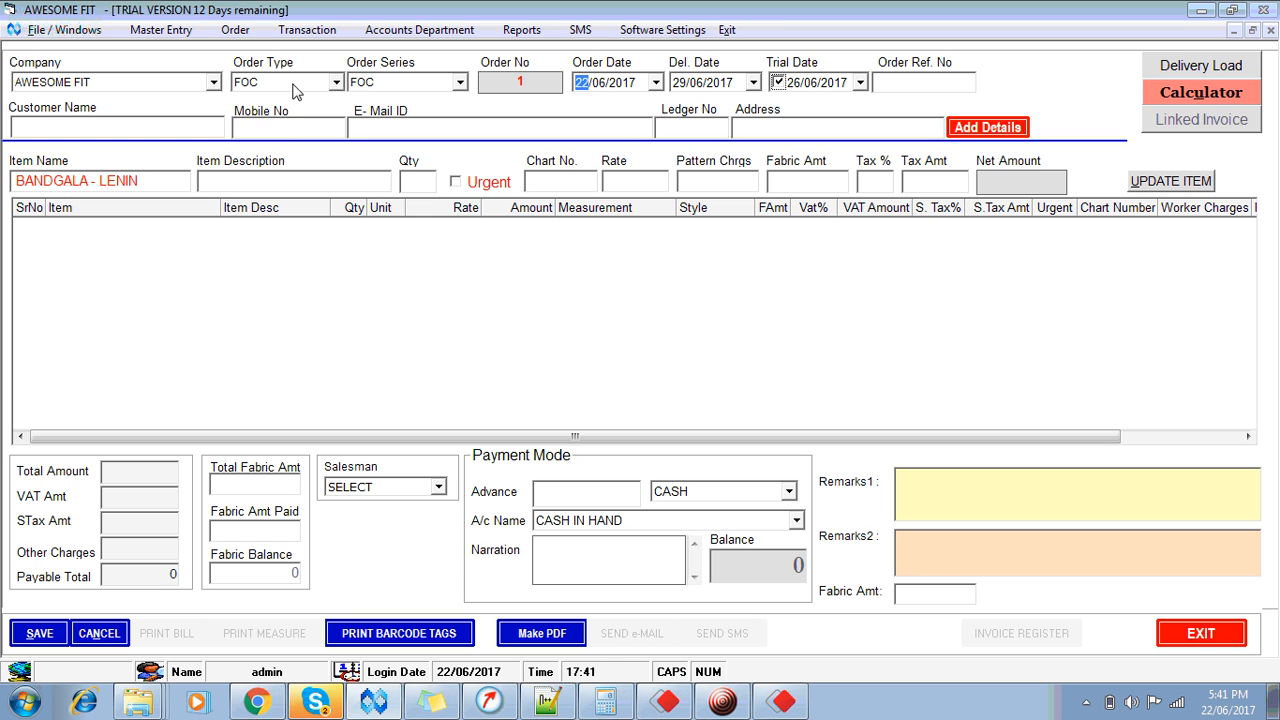
left_click(259, 89)
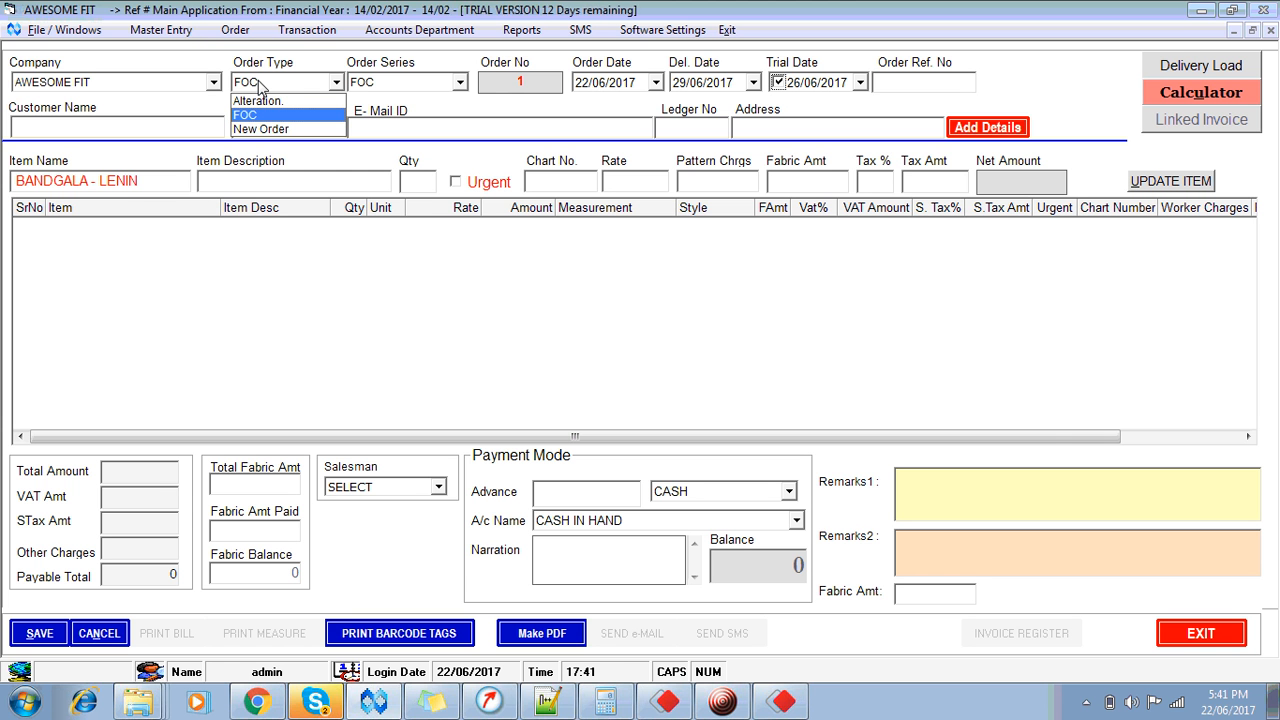
key("Return")
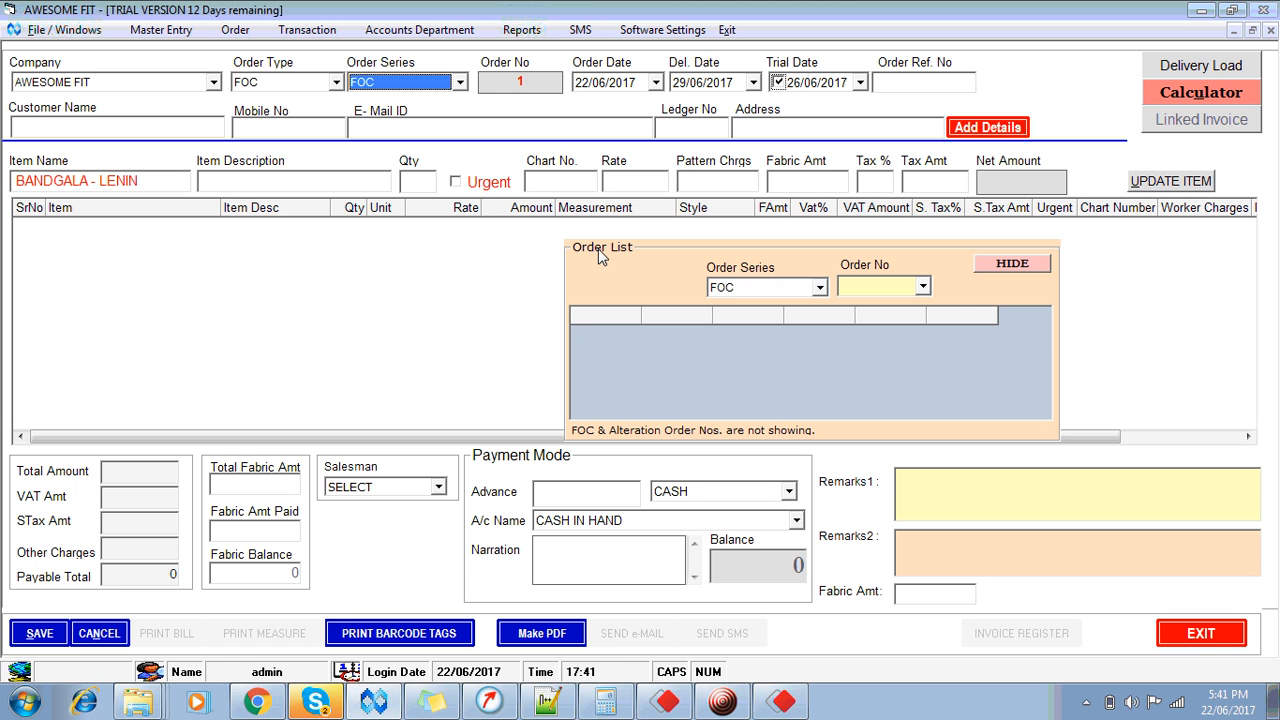
left_click(747, 289)
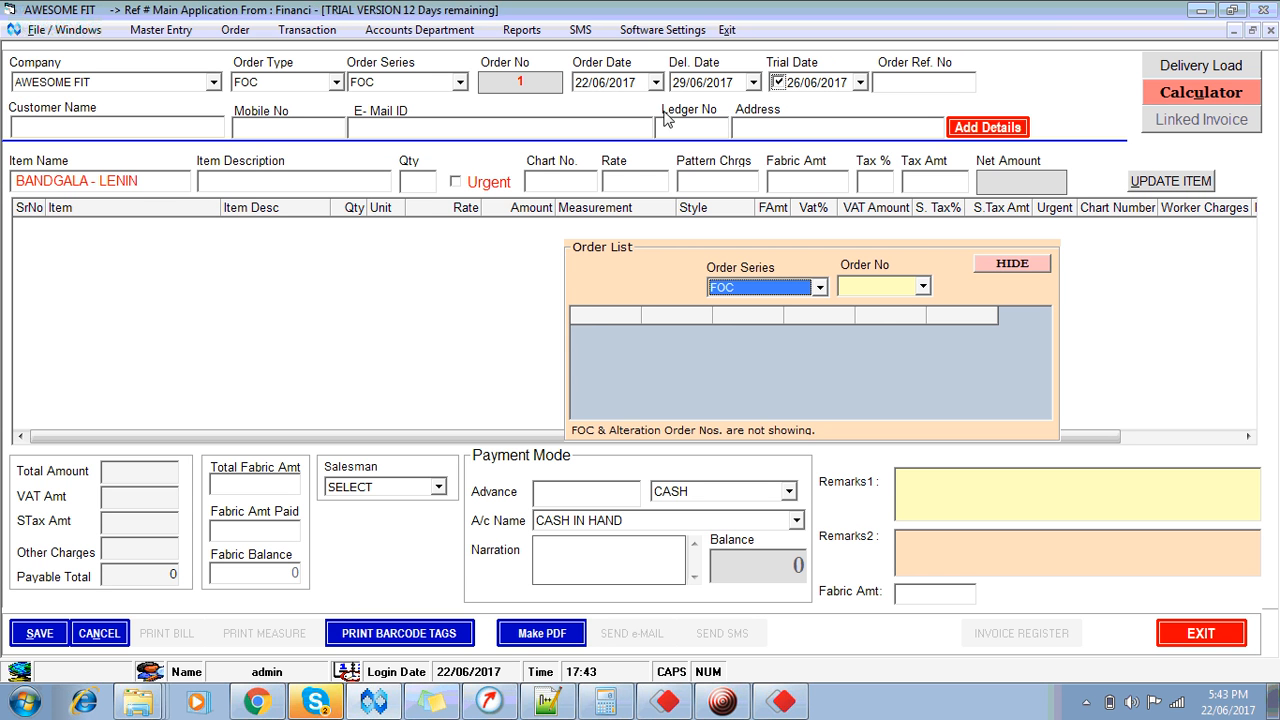
Step: Close the order form and resend order 21's ready-for-delivery Blazer back to the workshop
left_click(1270, 30)
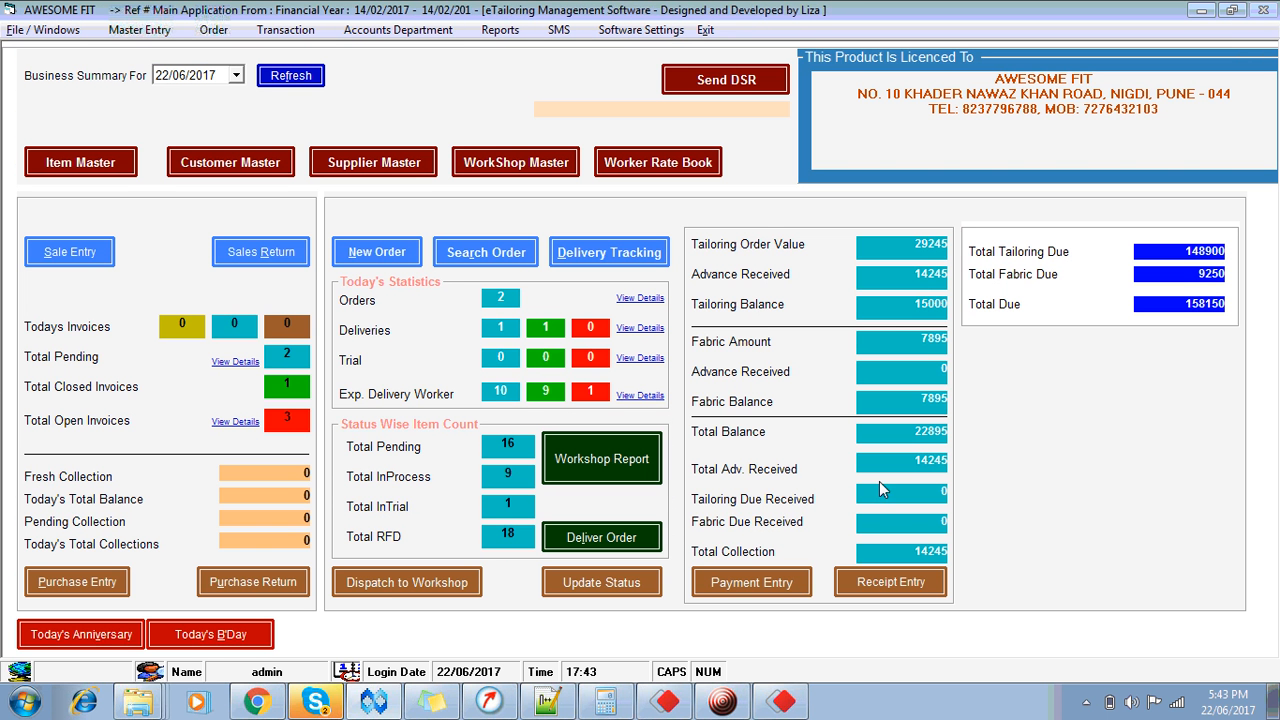
left_click(631, 541)
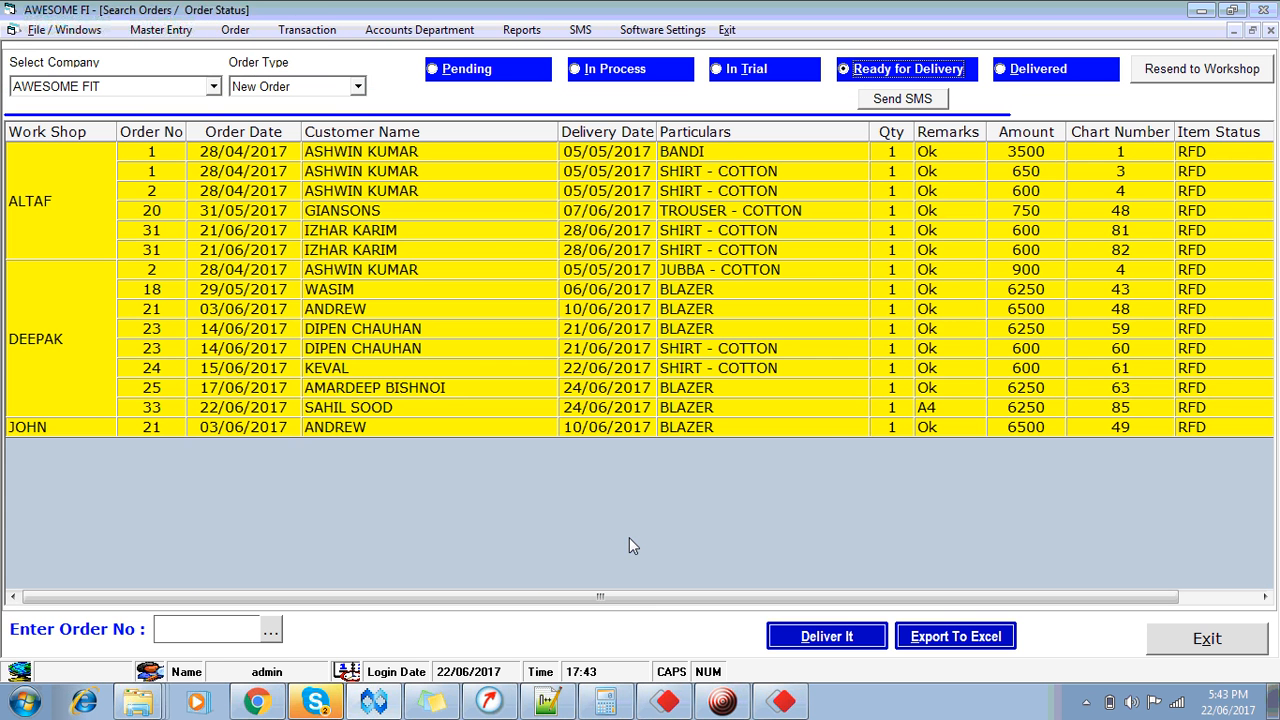
left_click(1152, 85)
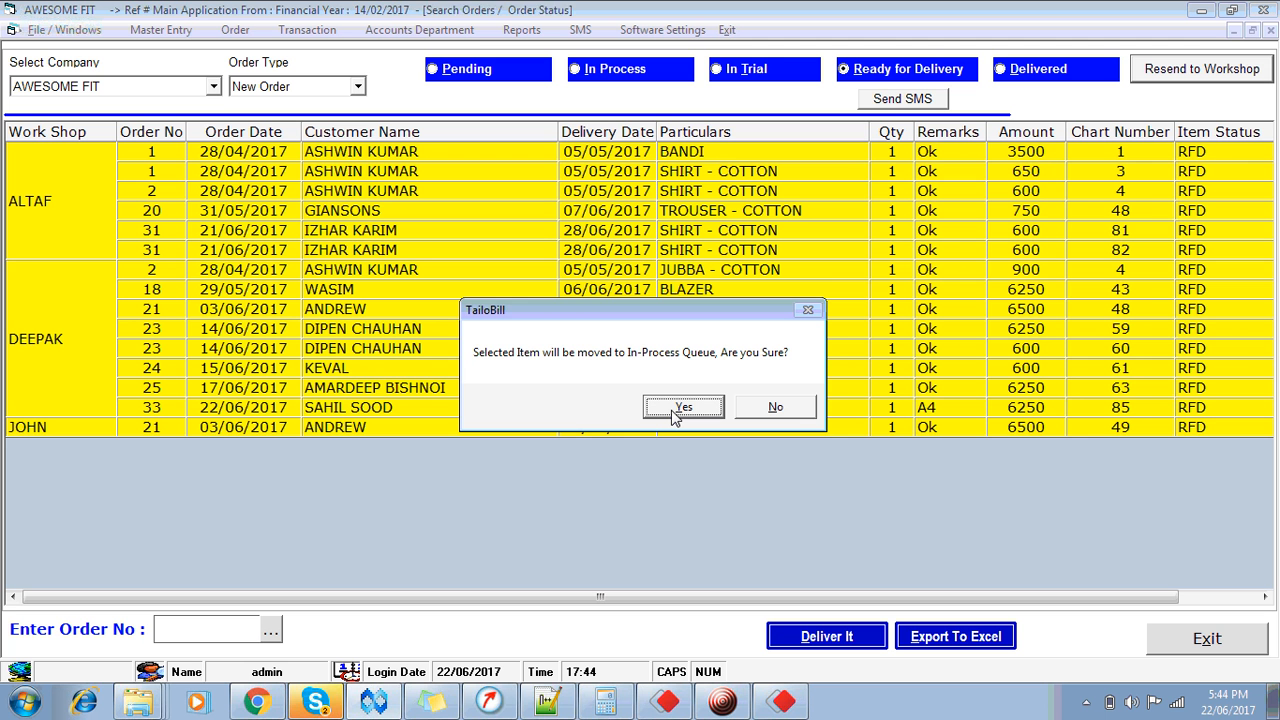
left_click(675, 413)
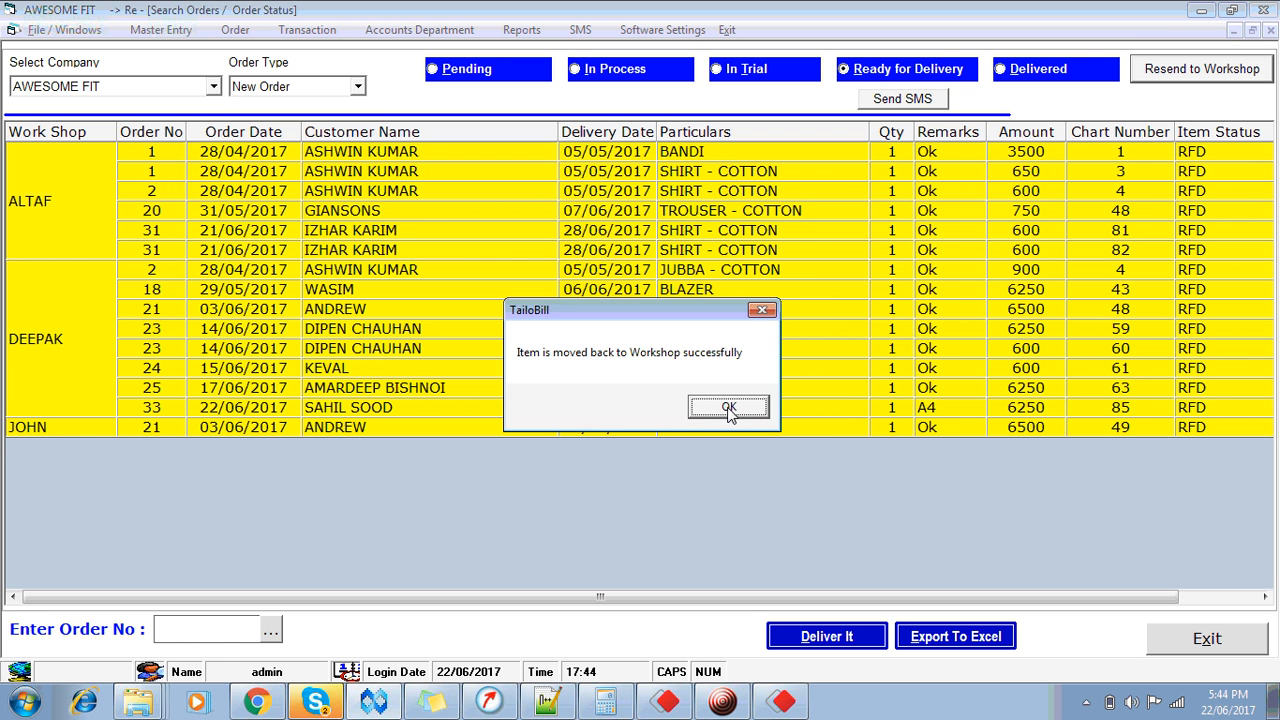
left_click(727, 407)
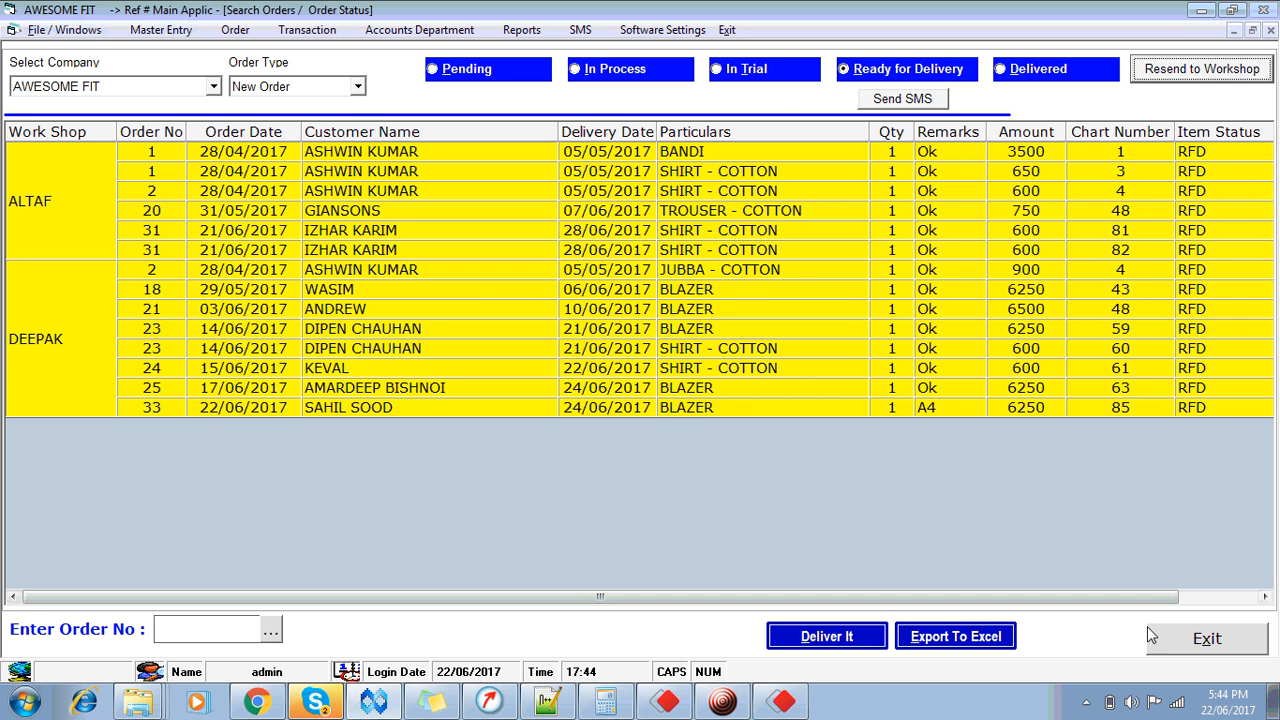
left_click(1207, 639)
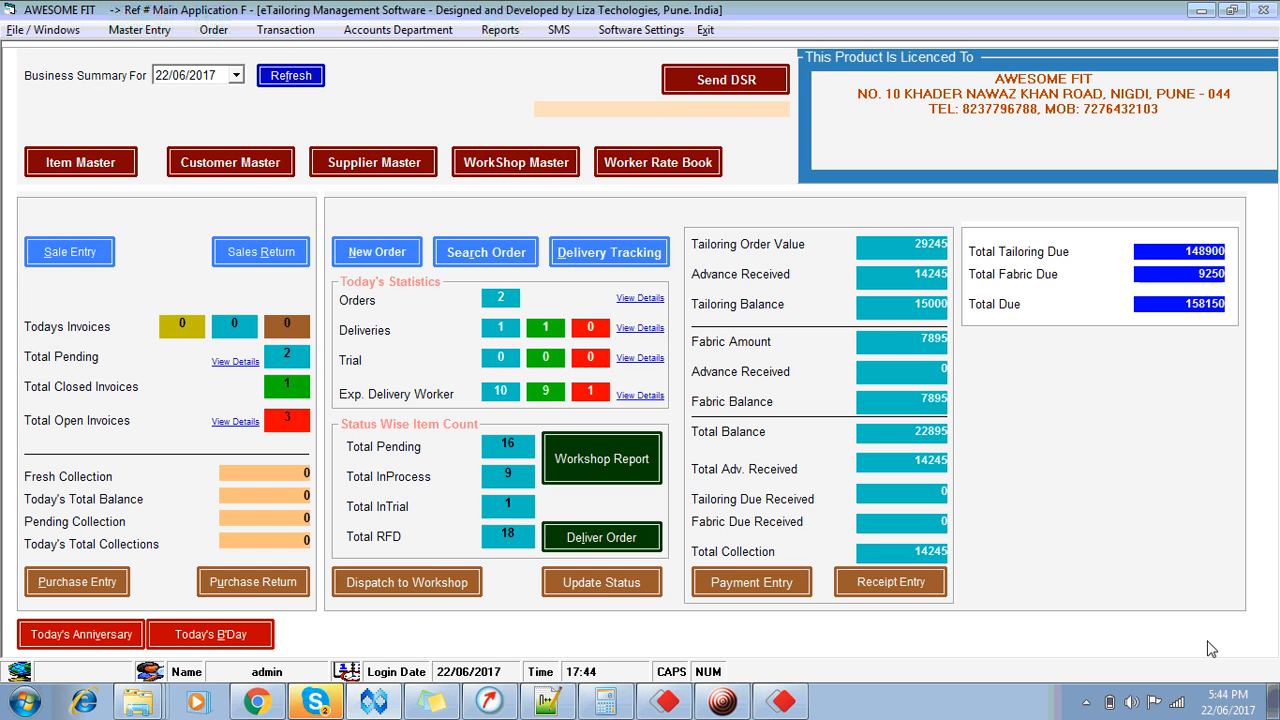
Step: Check the tailoring and cutting divisions' pending orders, dismissing worker-not-attached warnings, then close assignment
left_click(420, 580)
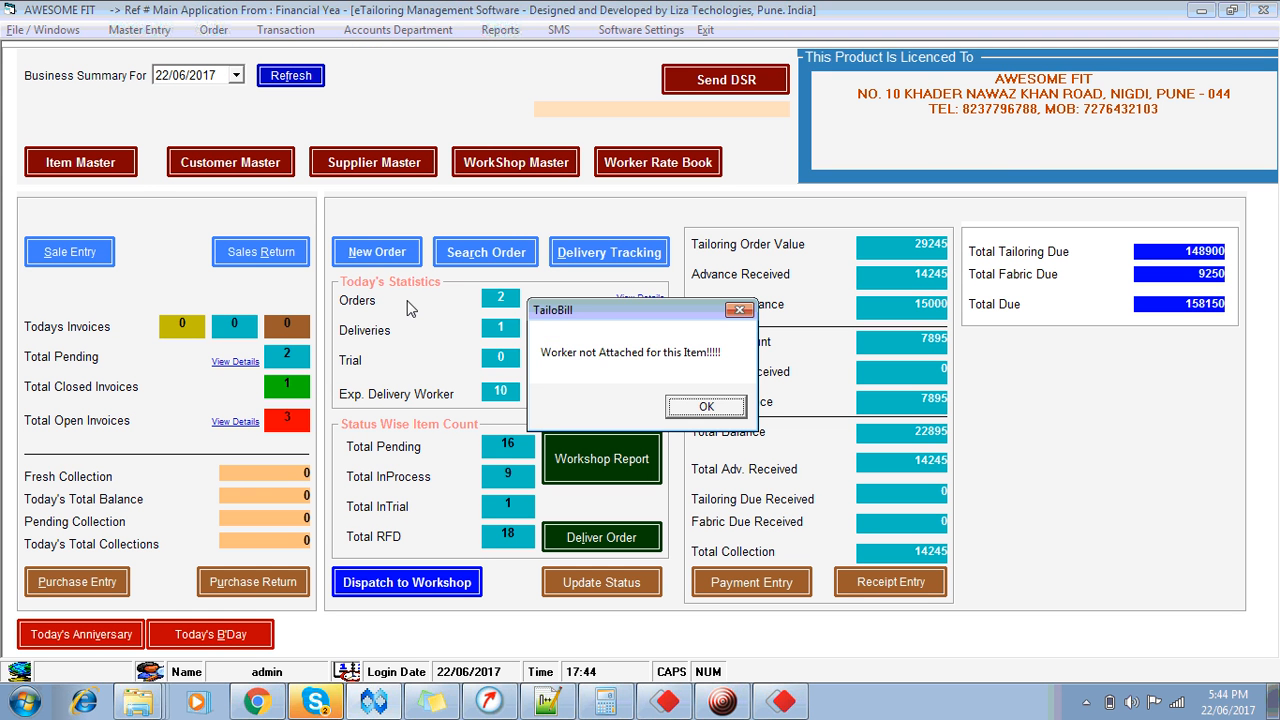
left_click(701, 411)
left_click(553, 106)
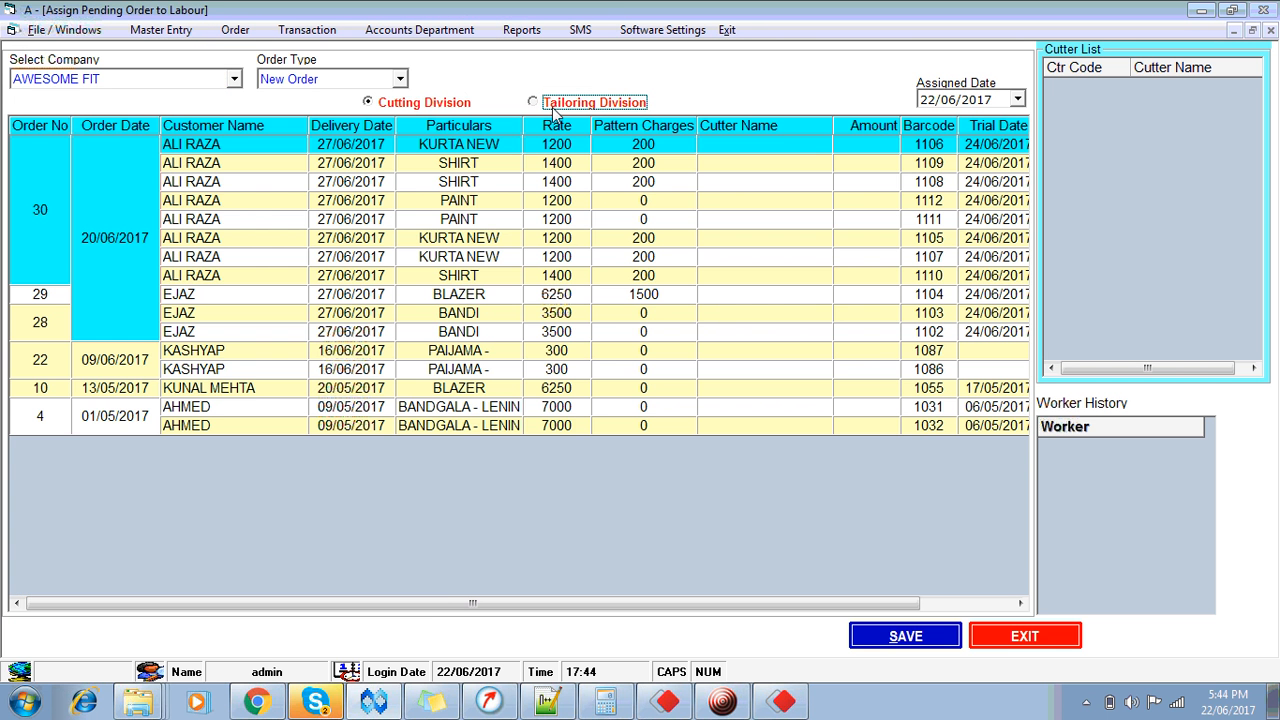
left_click(436, 104)
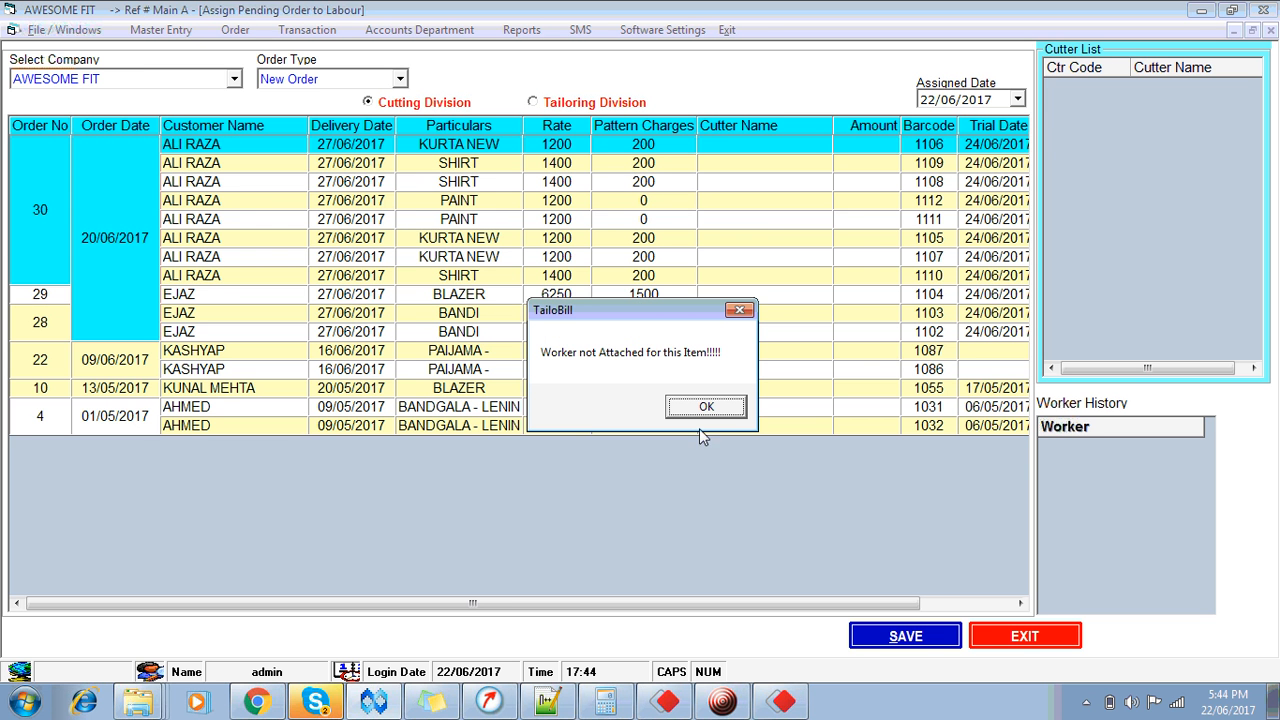
left_click(690, 410)
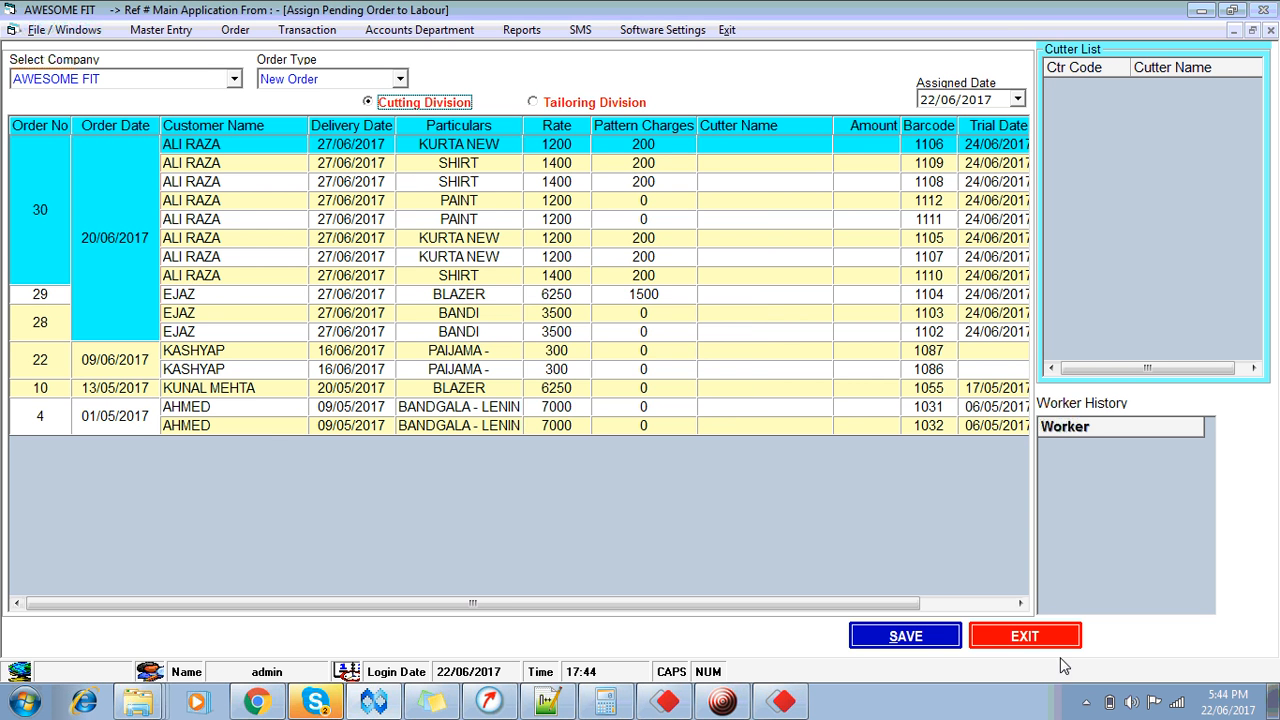
left_click(1026, 640)
Step: Deactivate the cutter process in workshop in Tailoring settings and save
left_click(640, 30)
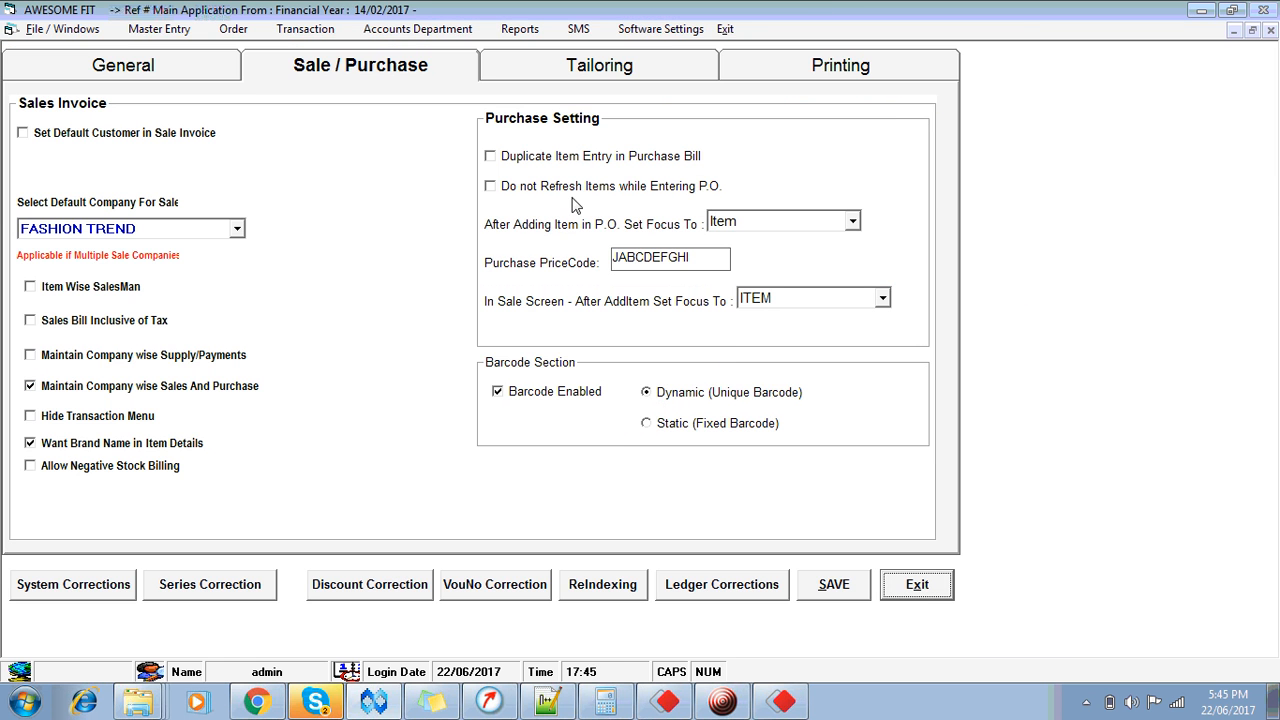
left_click(607, 72)
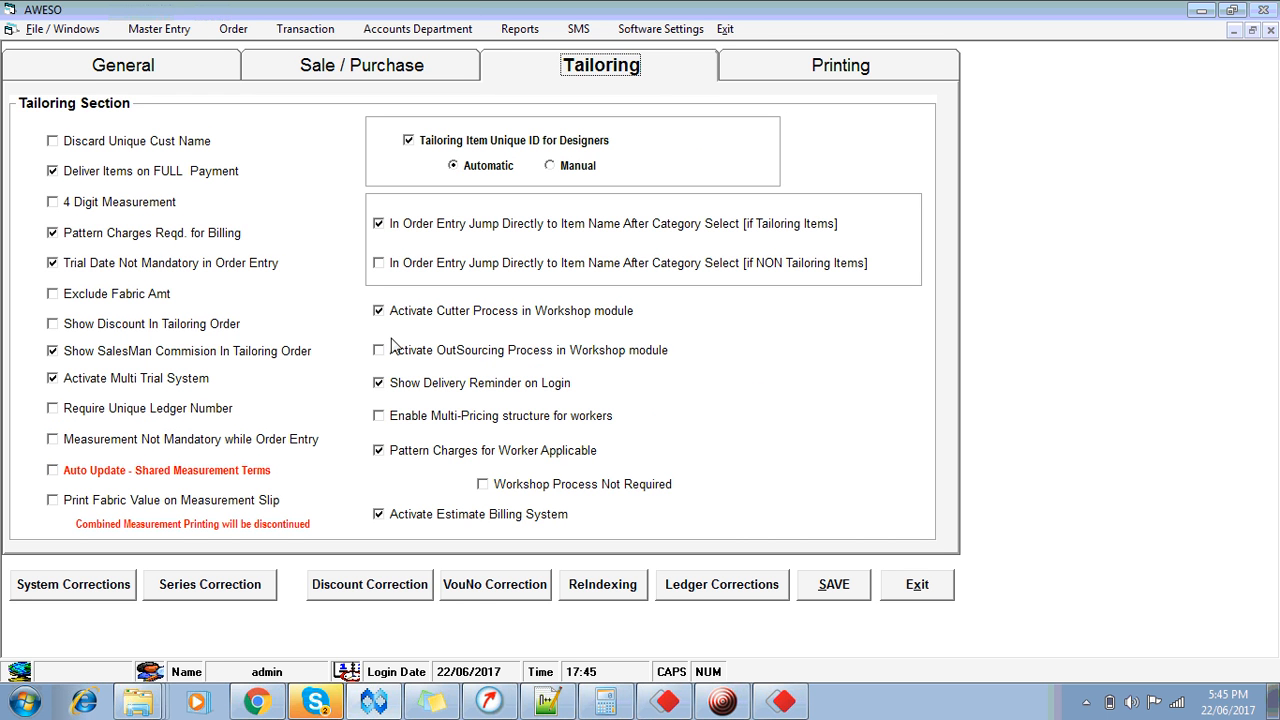
left_click(398, 316)
left_click(834, 586)
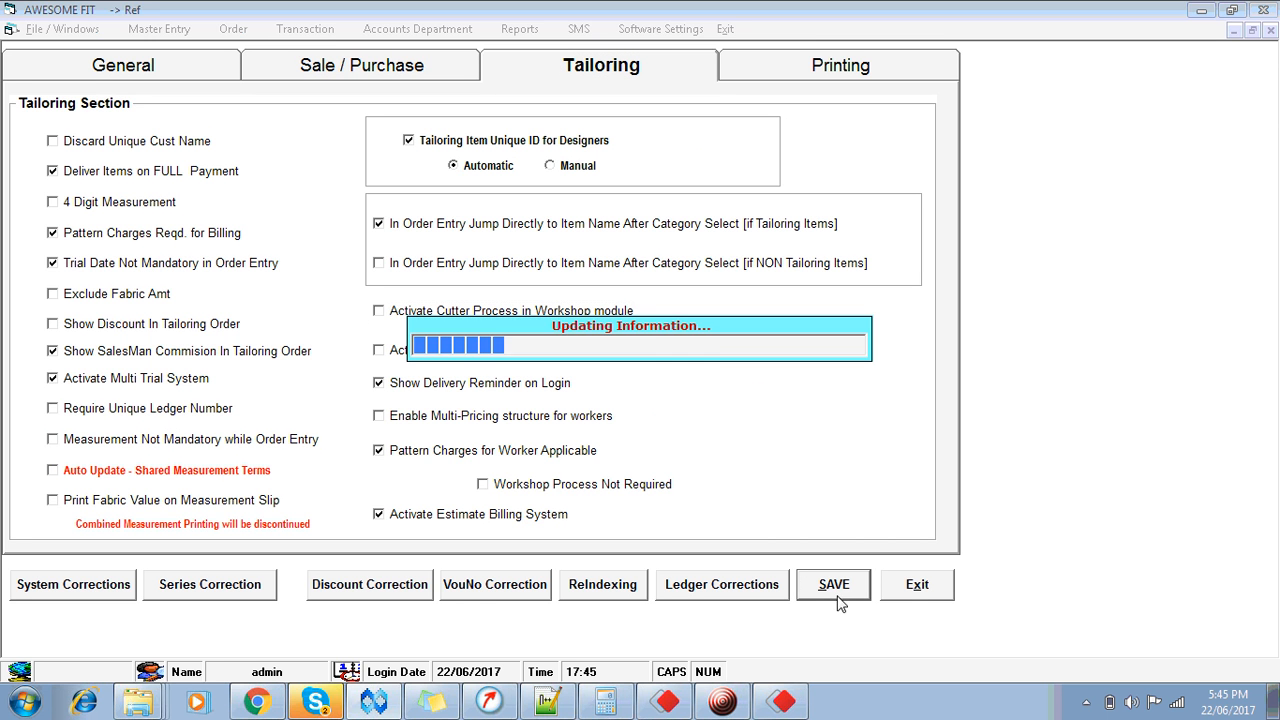
left_click(918, 585)
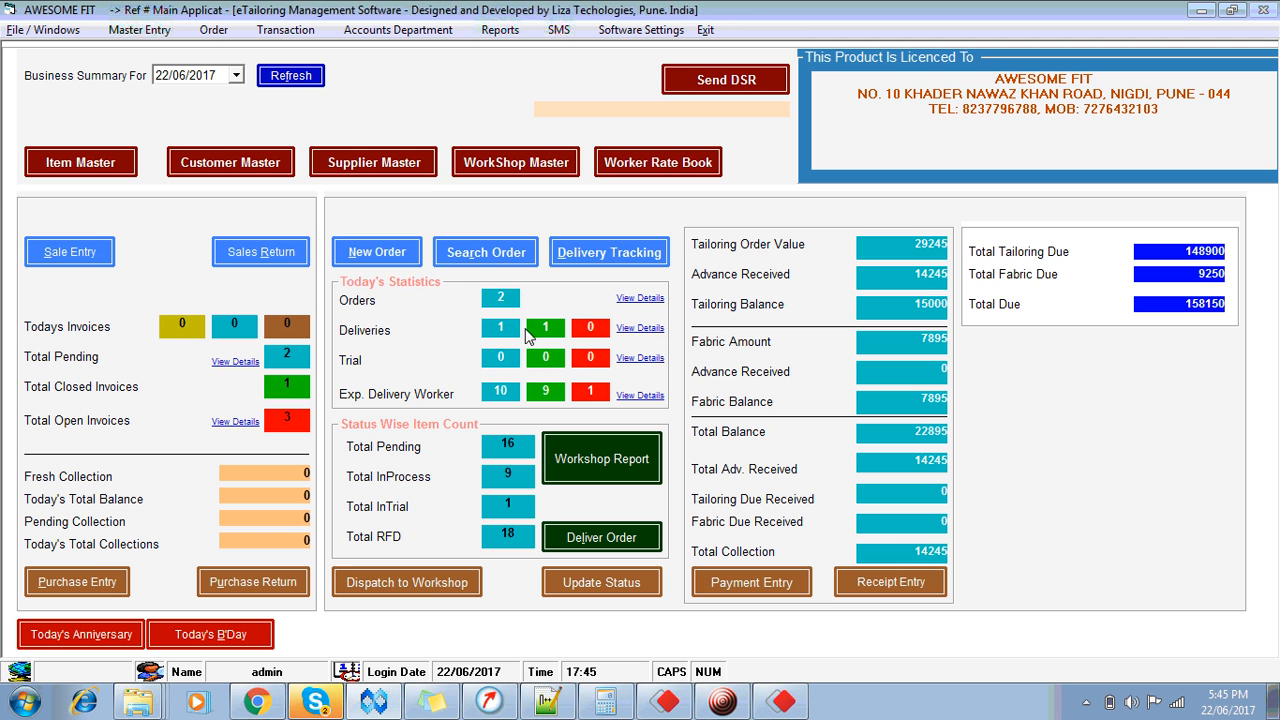
Step: Reopen pending-order assignment past the warning, then close it back to the dashboard
left_click(424, 588)
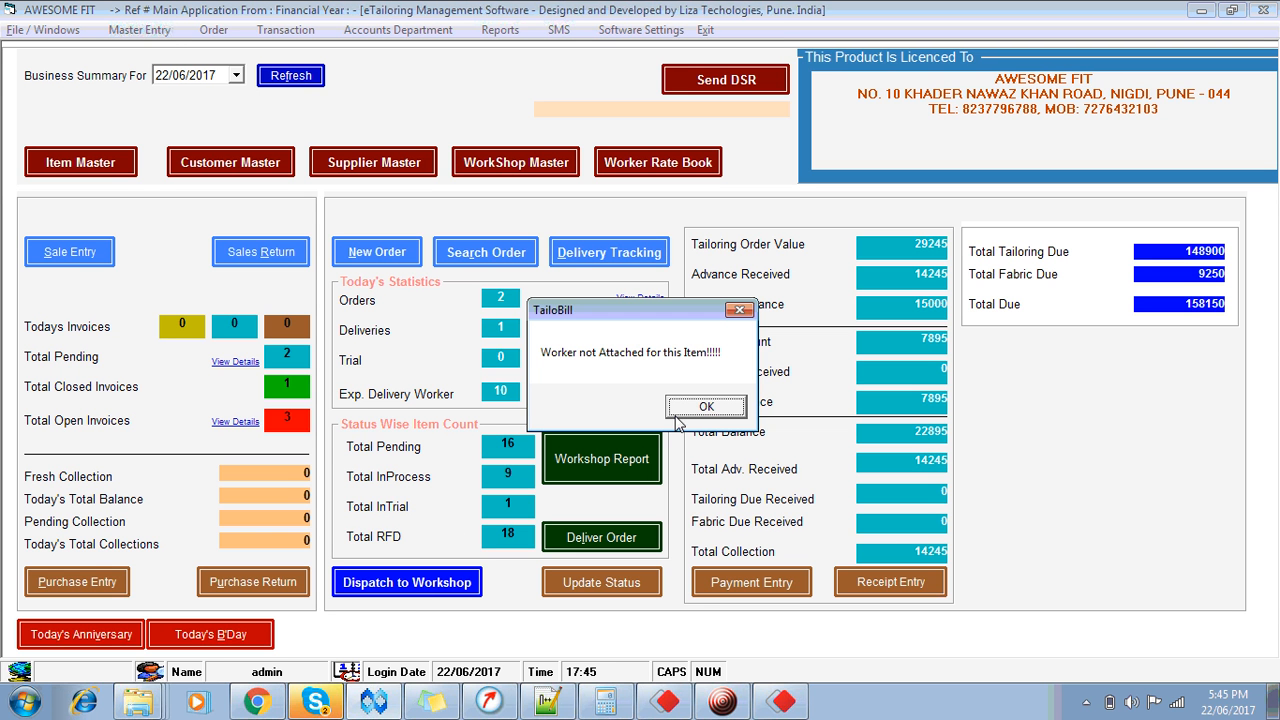
left_click(676, 415)
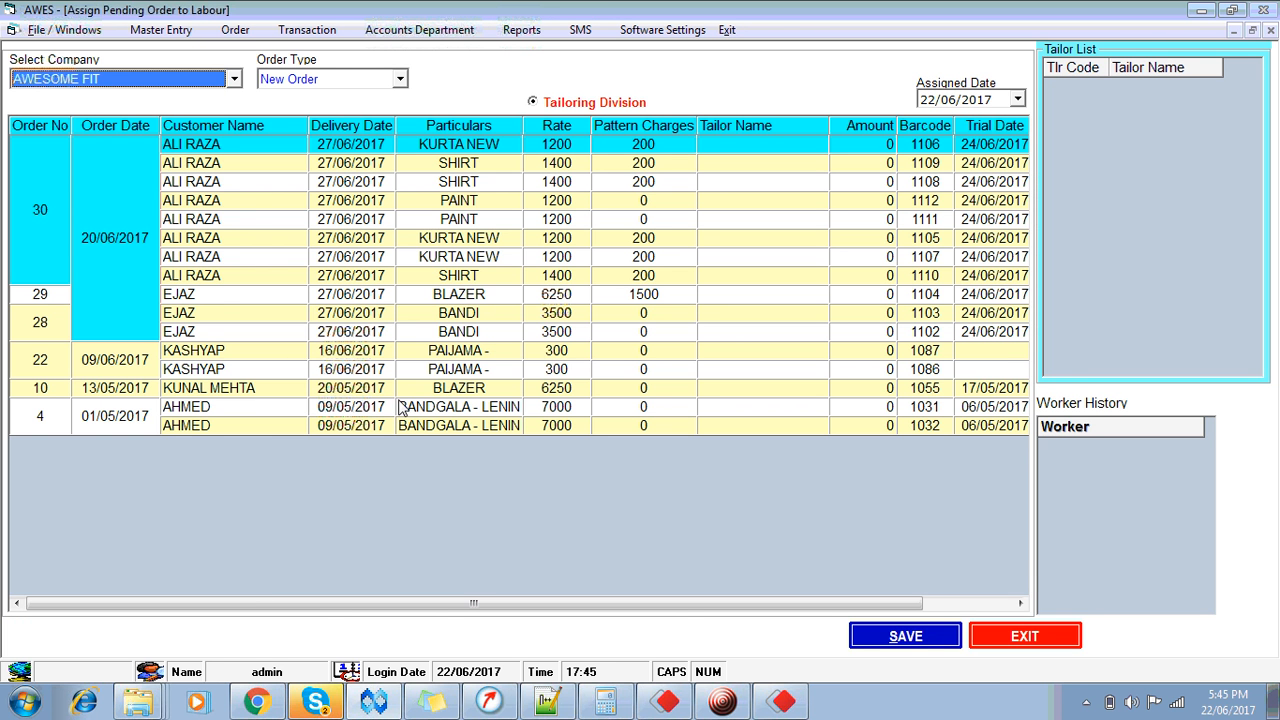
left_click(1022, 638)
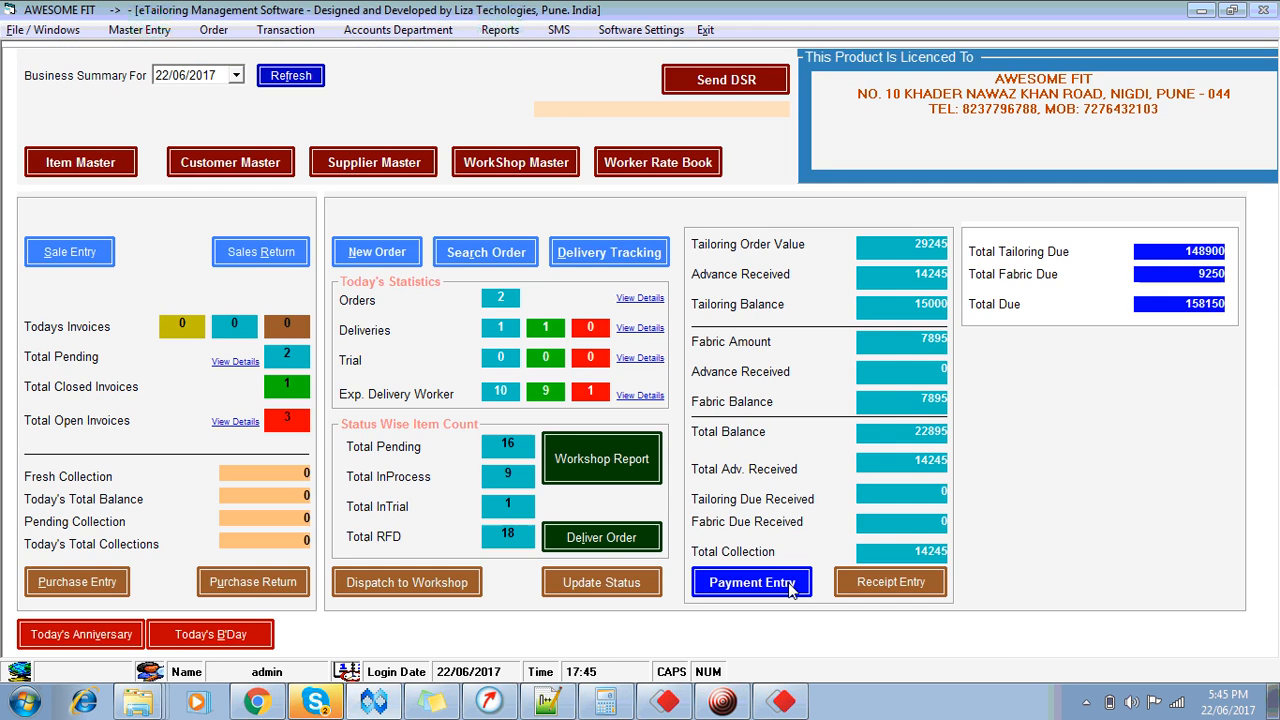
left_click(596, 583)
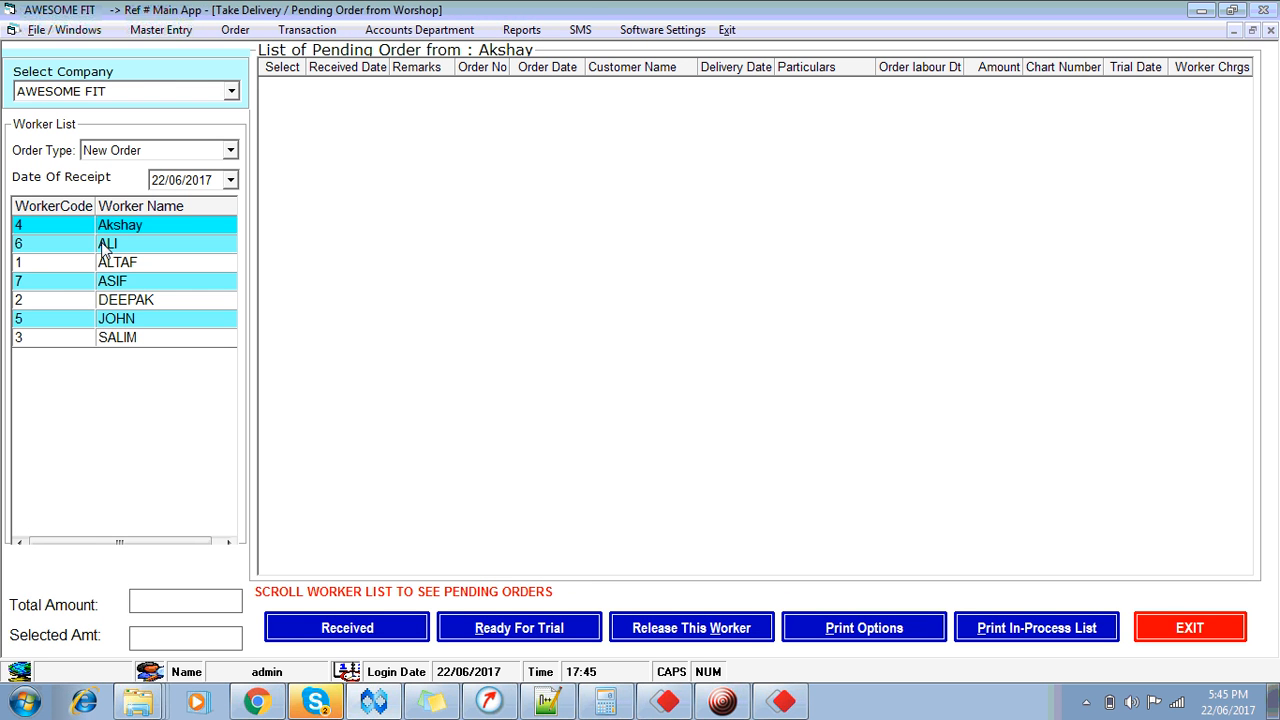
left_click(130, 318)
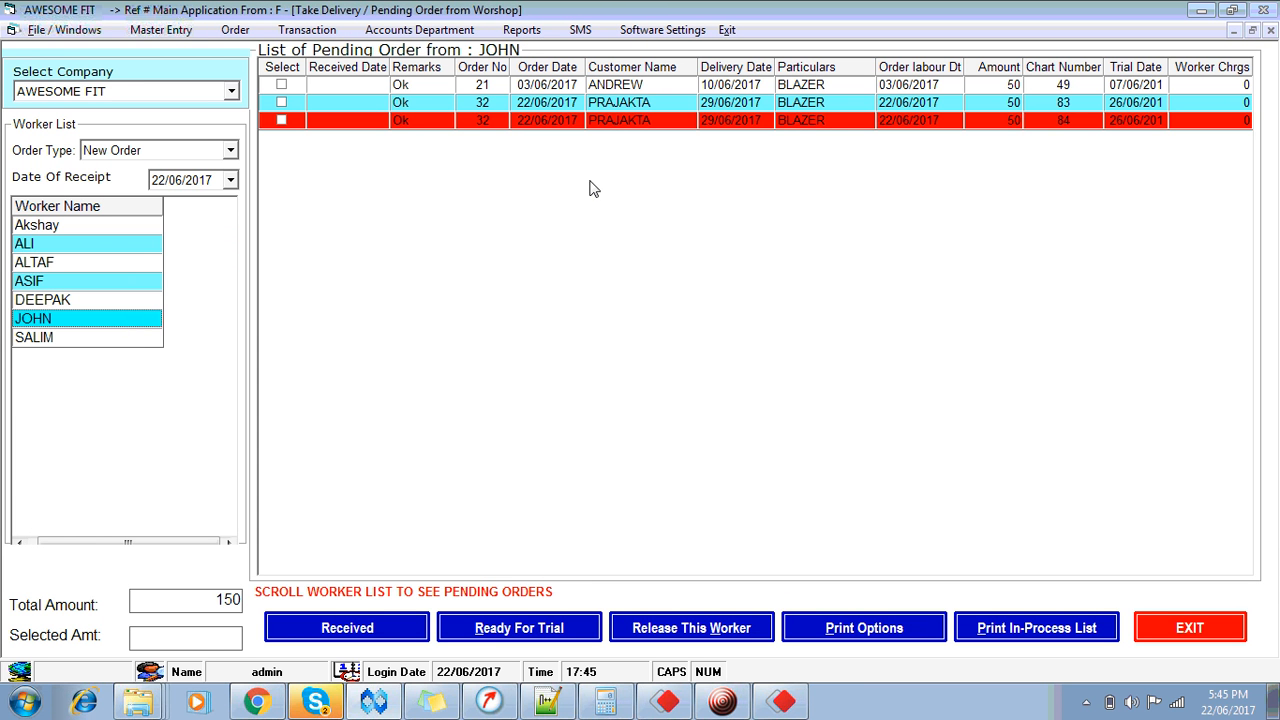
left_click(636, 88)
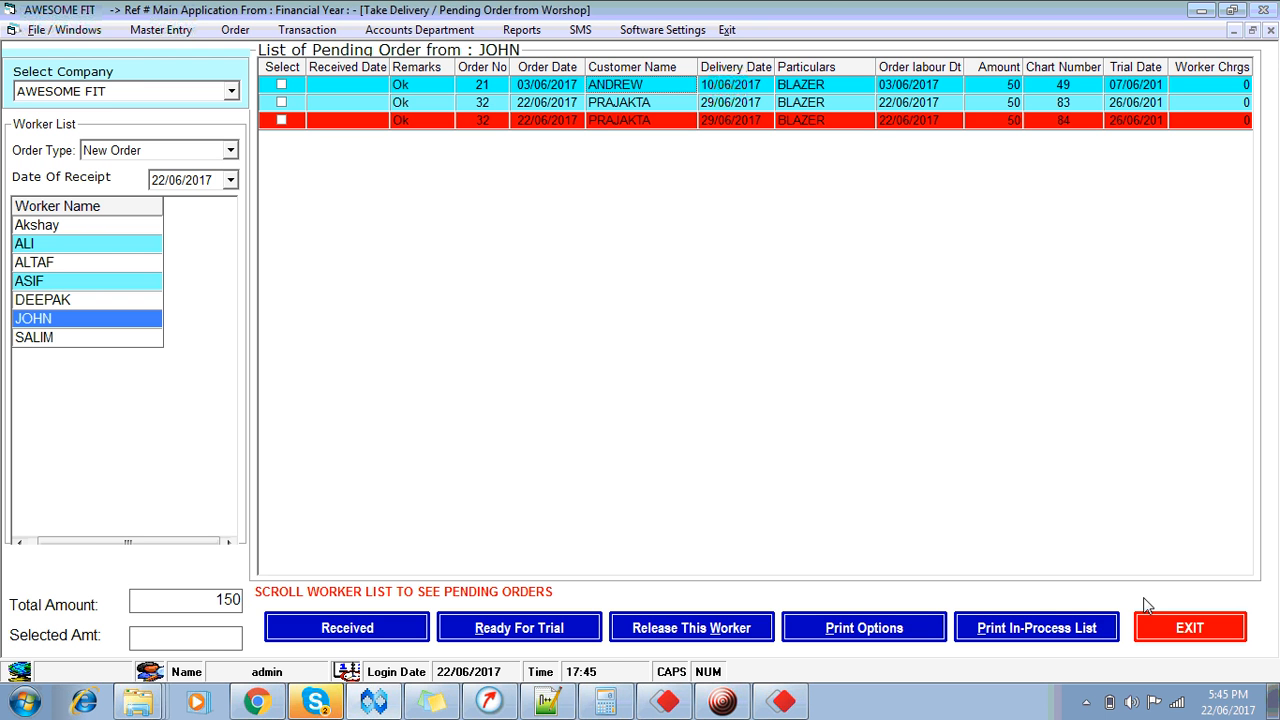
left_click(1156, 624)
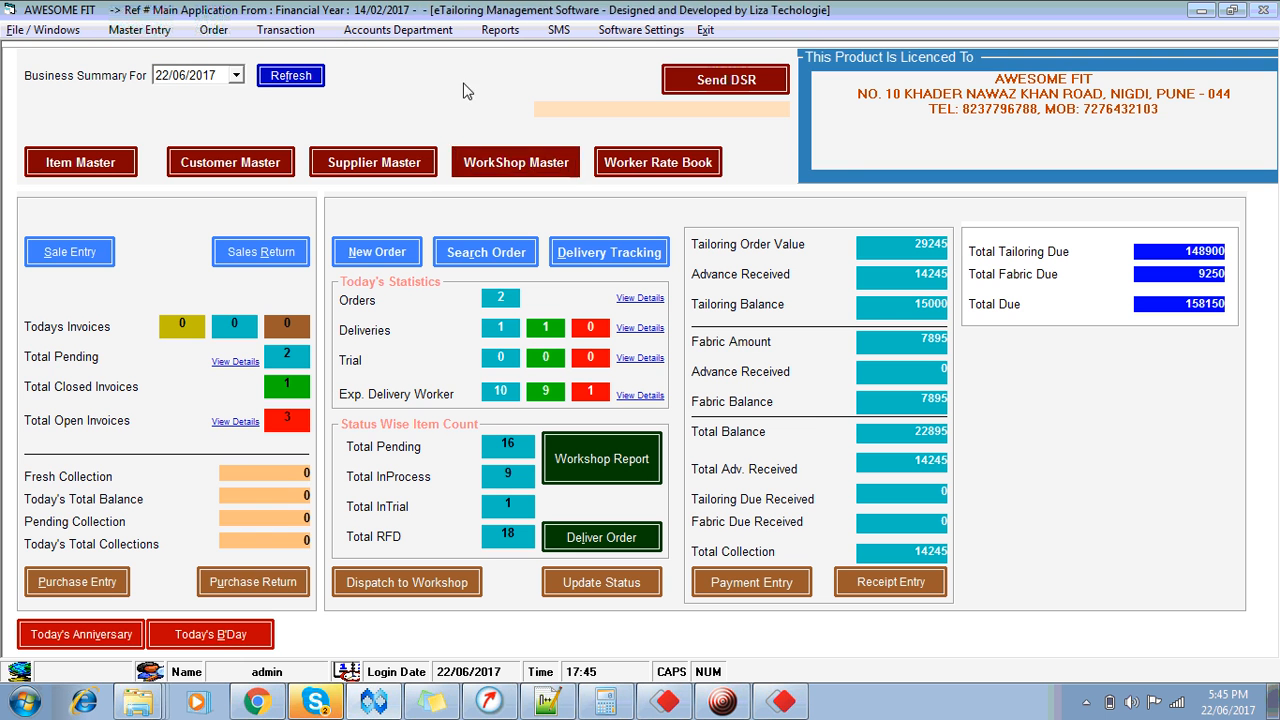
Step: Open the Workshop Pending Payment Report and set the From Date to 01/06/2017
left_click(385, 33)
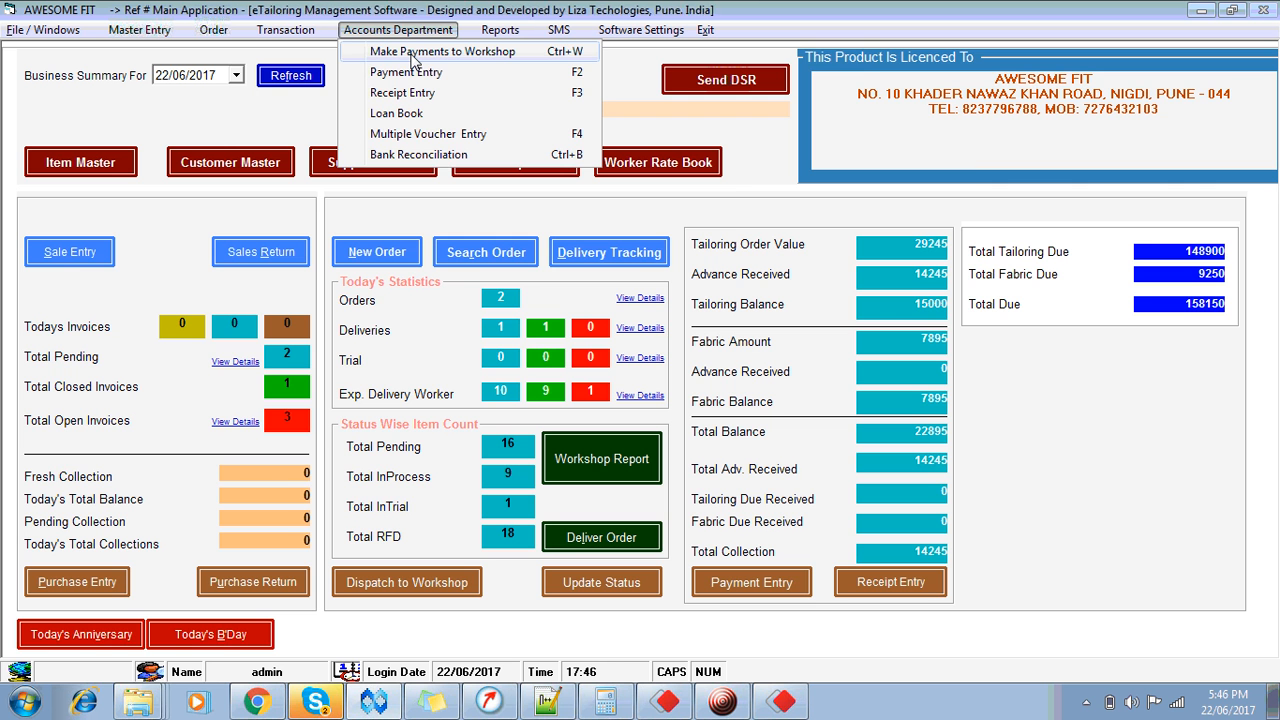
left_click(412, 59)
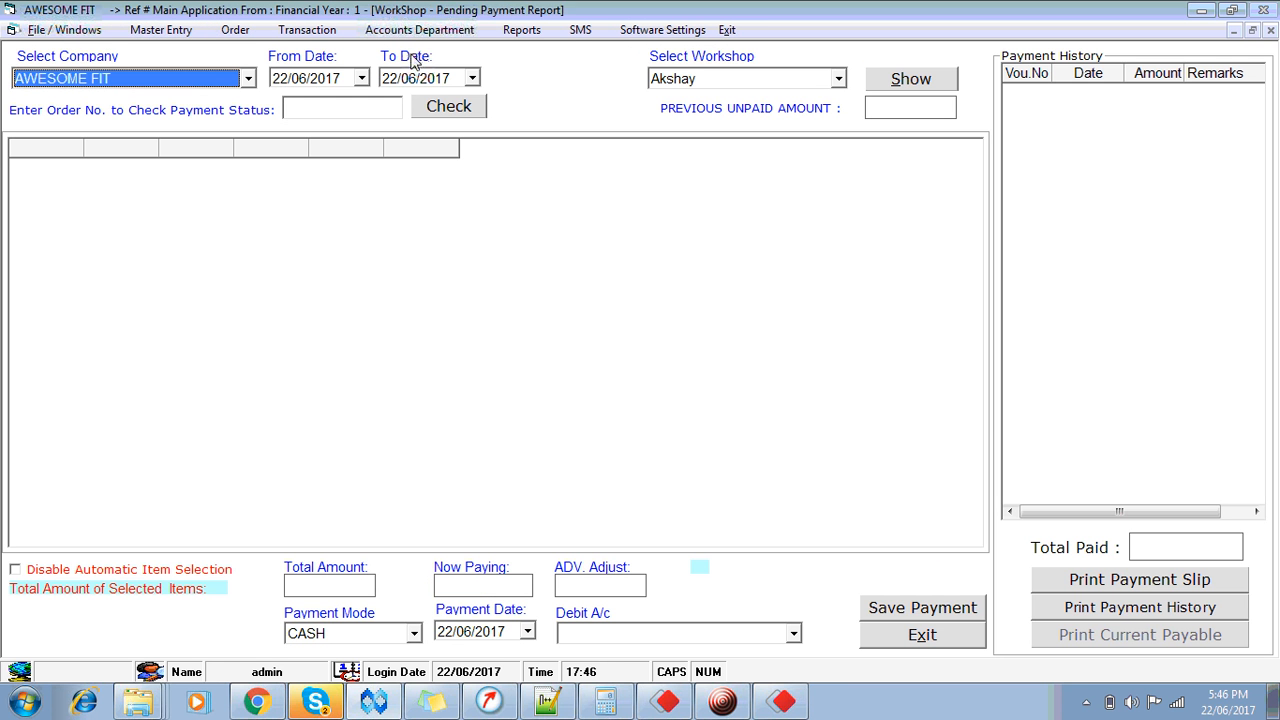
key("Tab")
type("01")
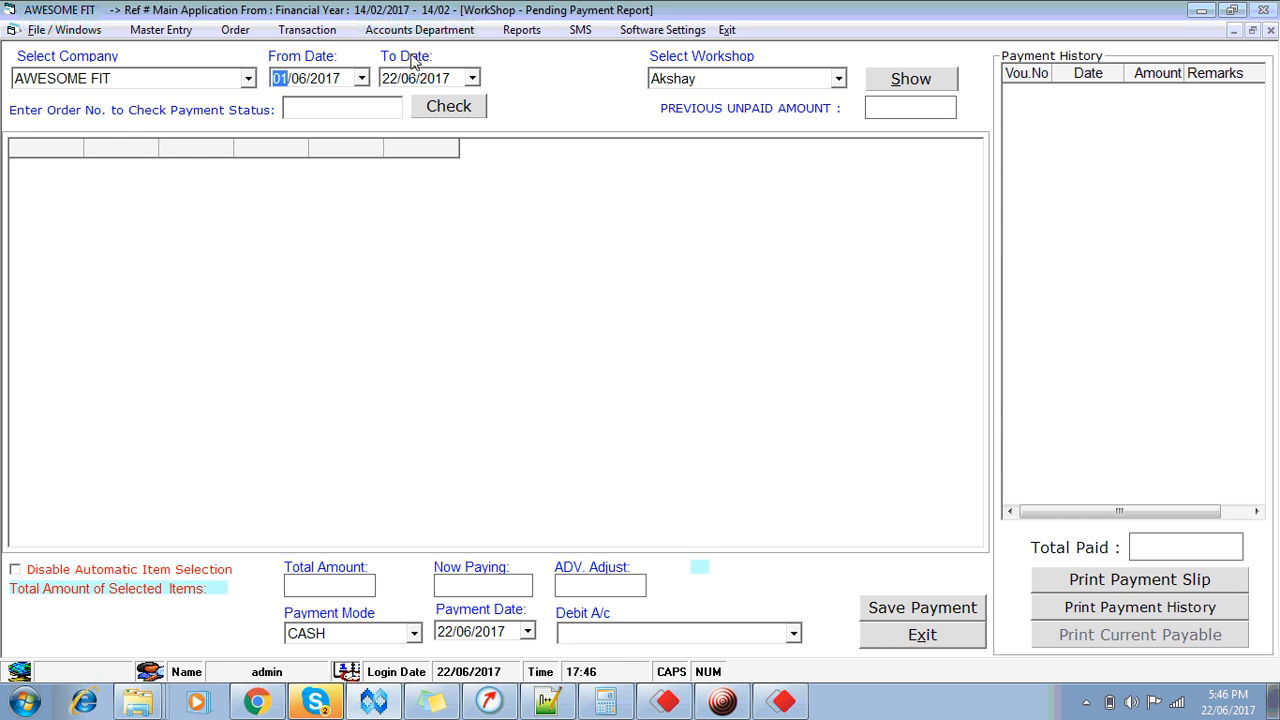
key("Tab")
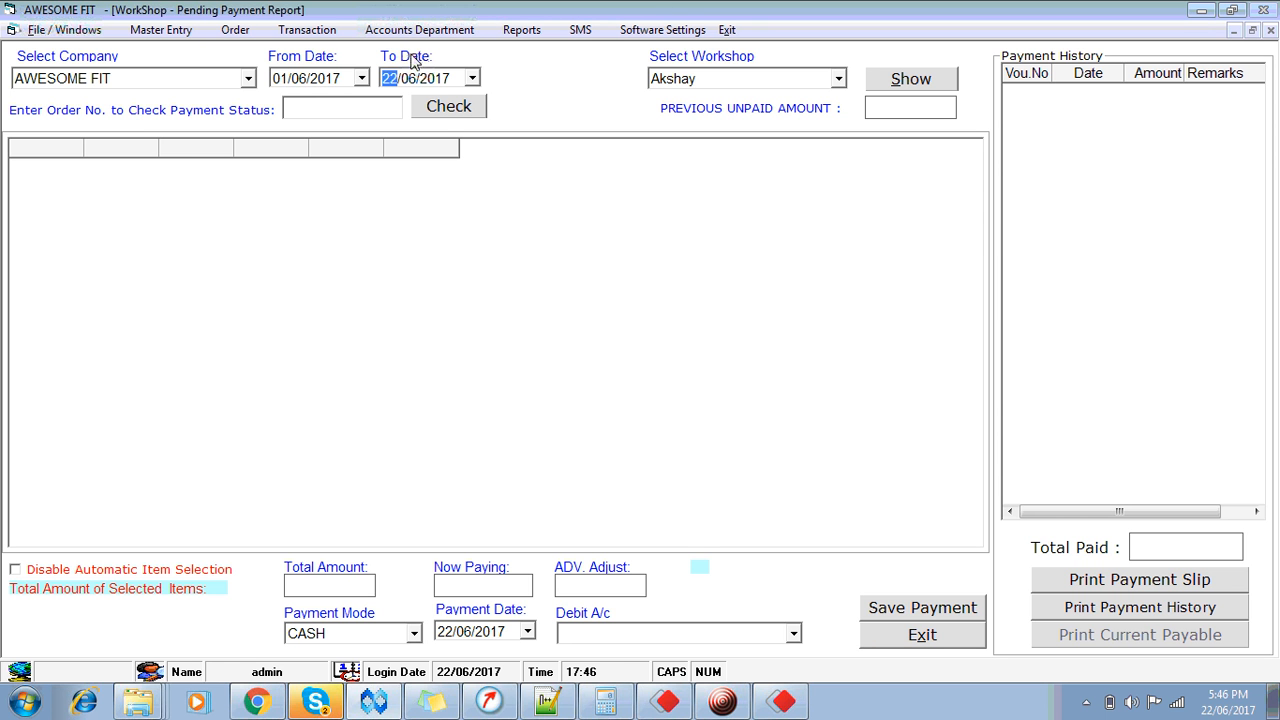
Step: Choose workshop DEEPAK and show his pending work up to 22/06/2017
key("Tab")
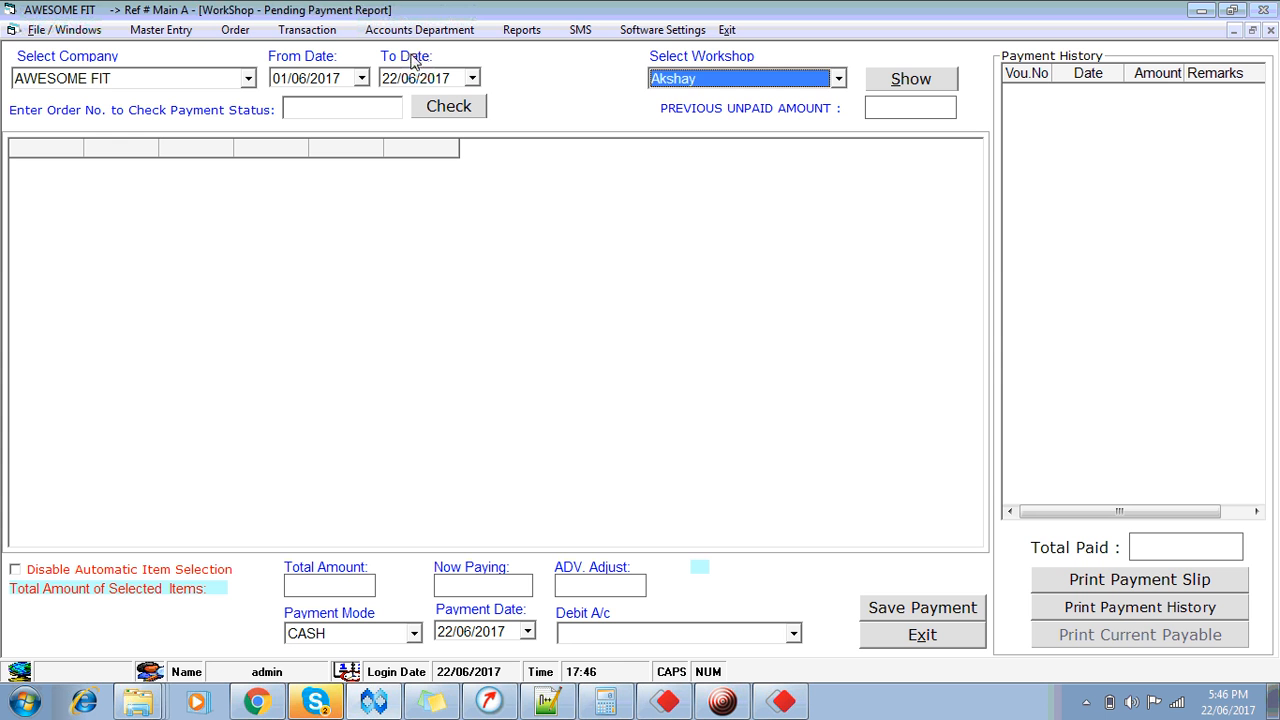
key("Down")
key("Tab")
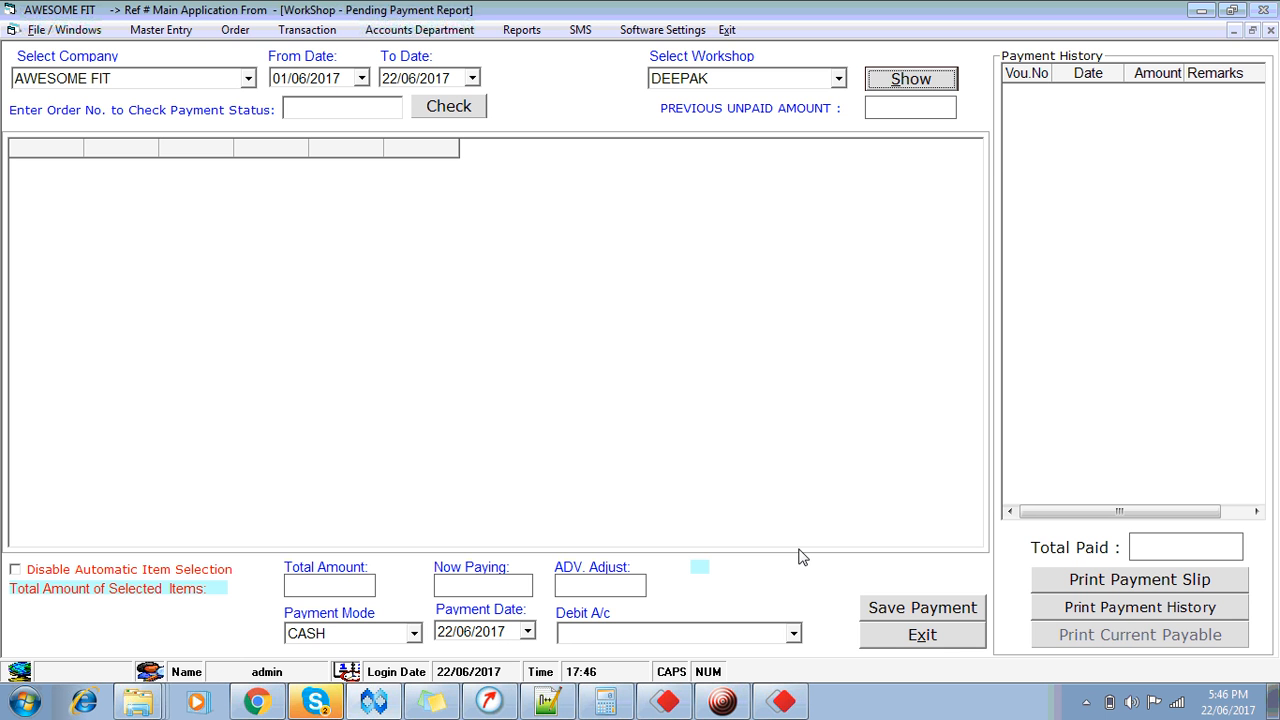
left_click(720, 86)
left_click(721, 87)
key("Return")
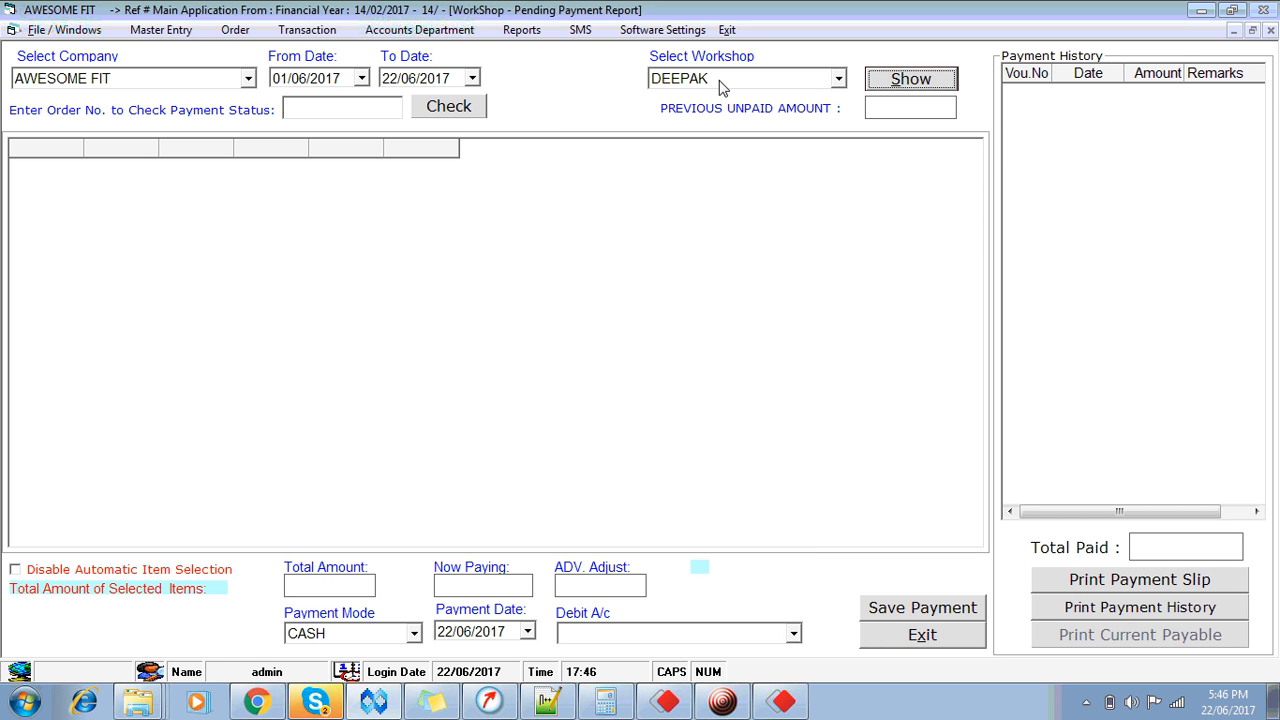
key("Return")
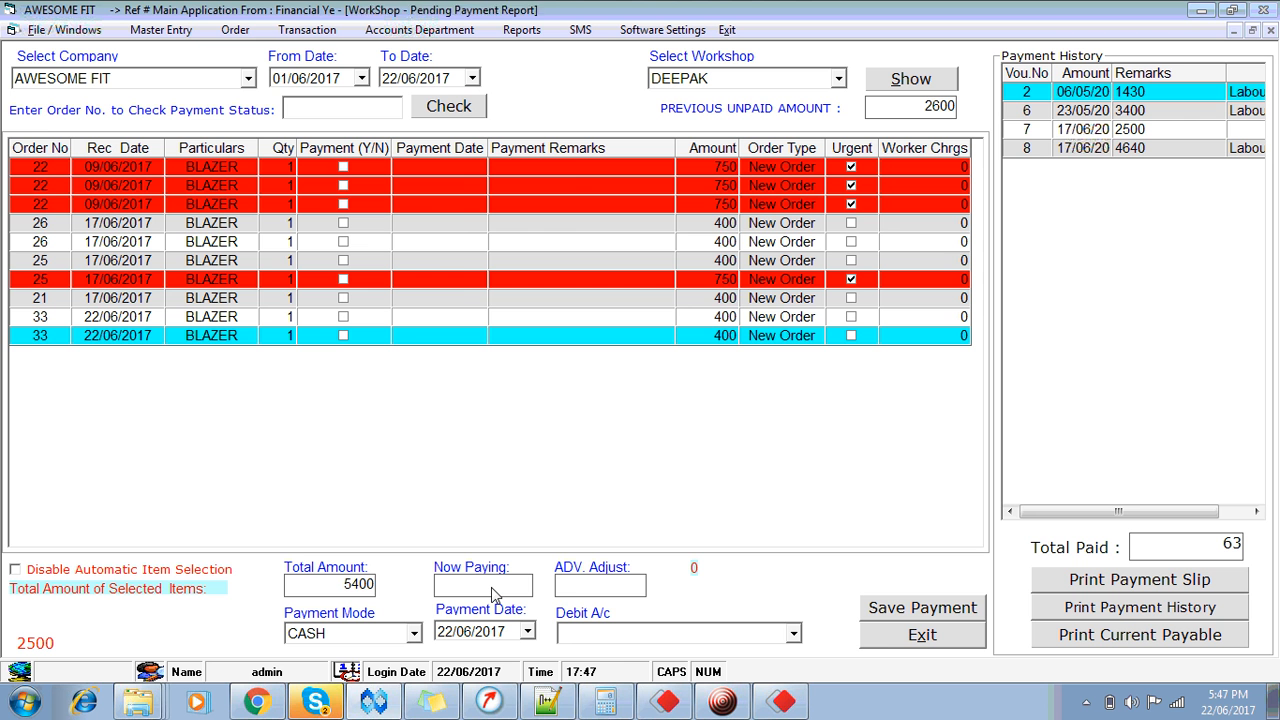
Step: Enter a 5000 payment, accept the corrected 4650, debit CASH IN HAND, and select voucher 8
type("000")
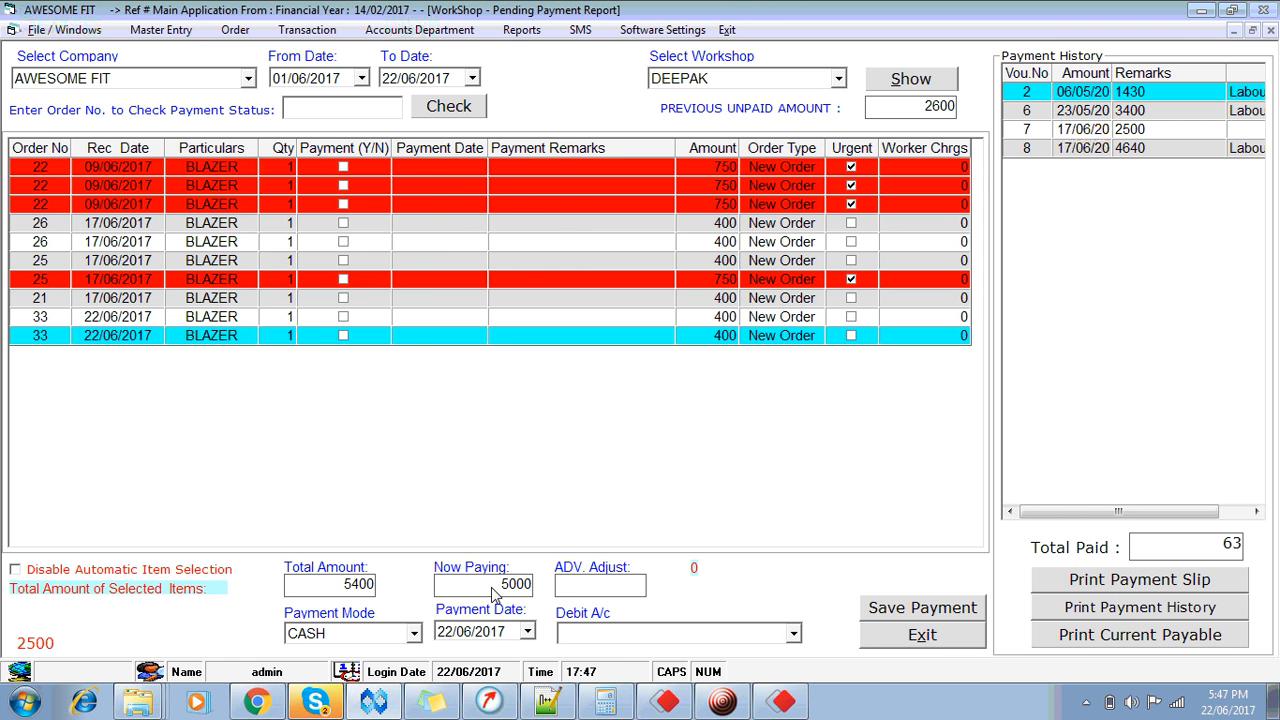
key("Return")
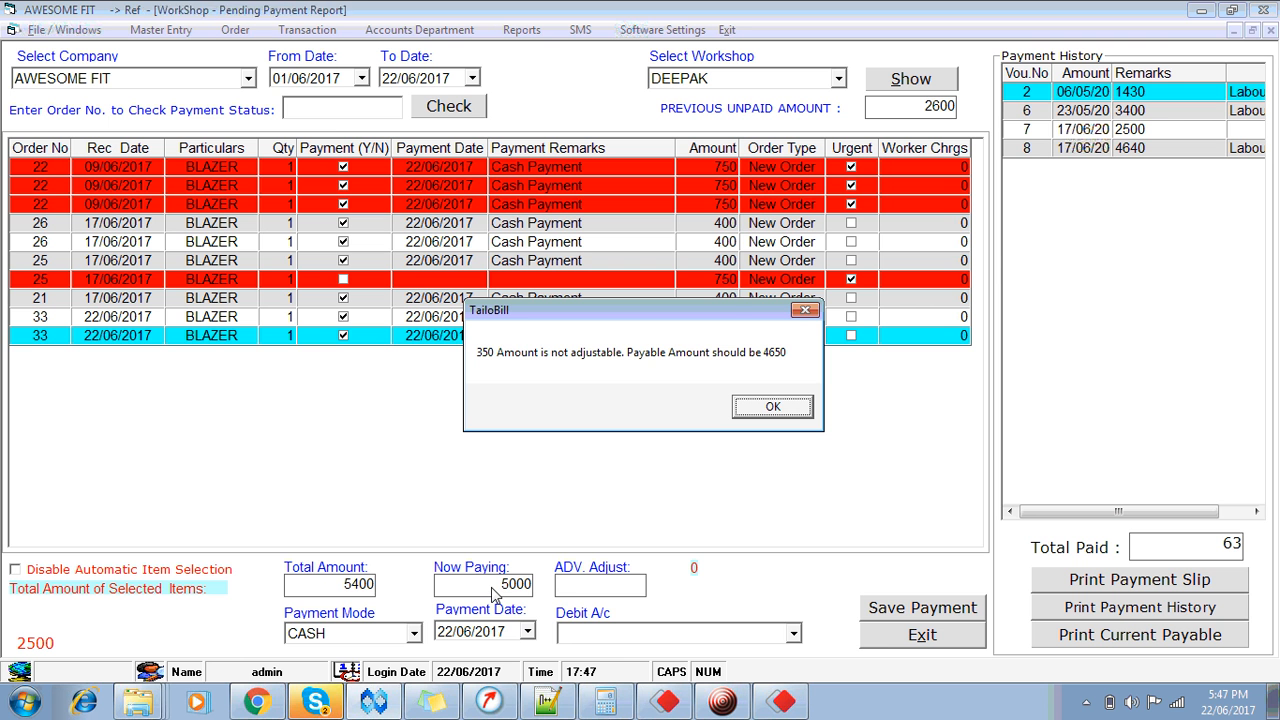
left_click(786, 413)
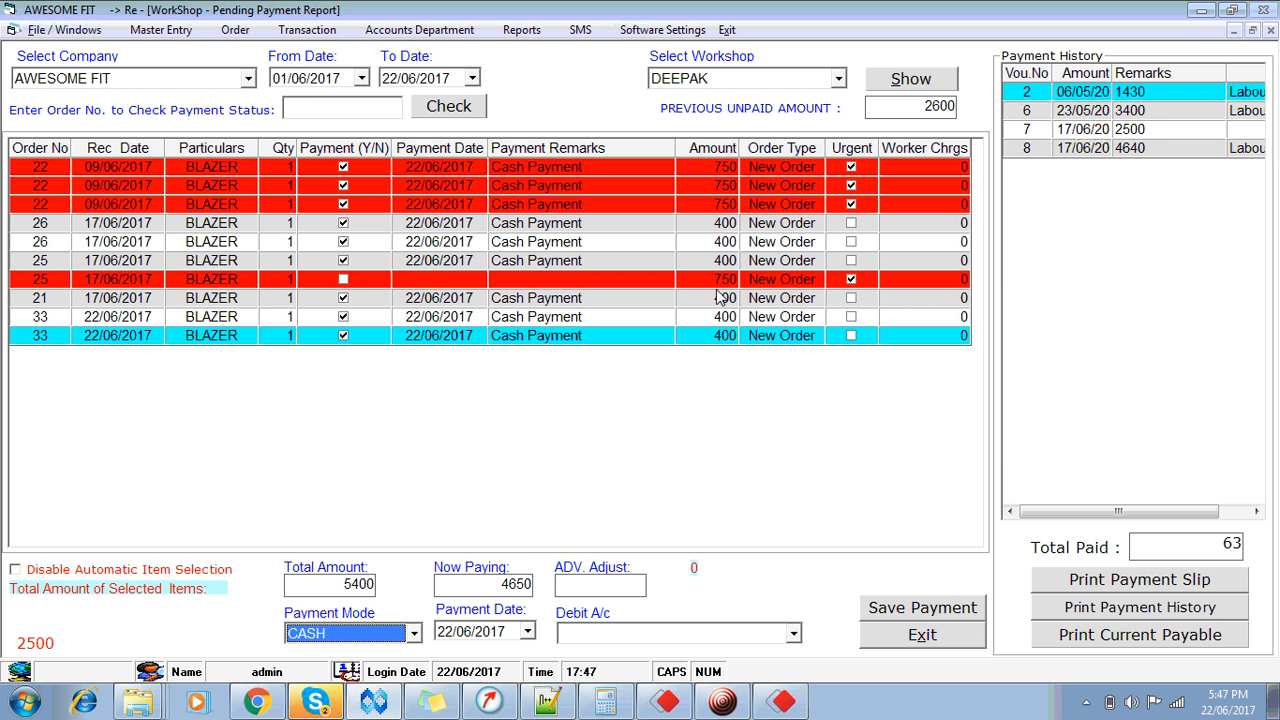
key("Tab")
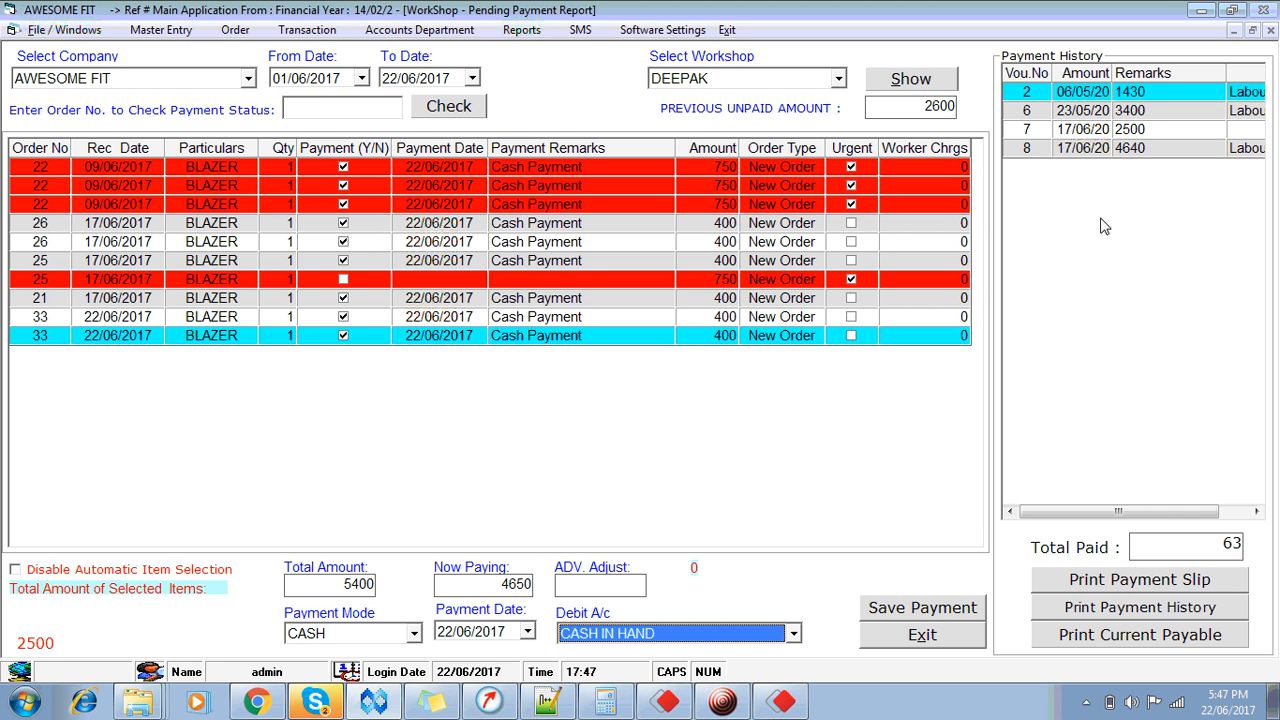
left_click(1145, 152)
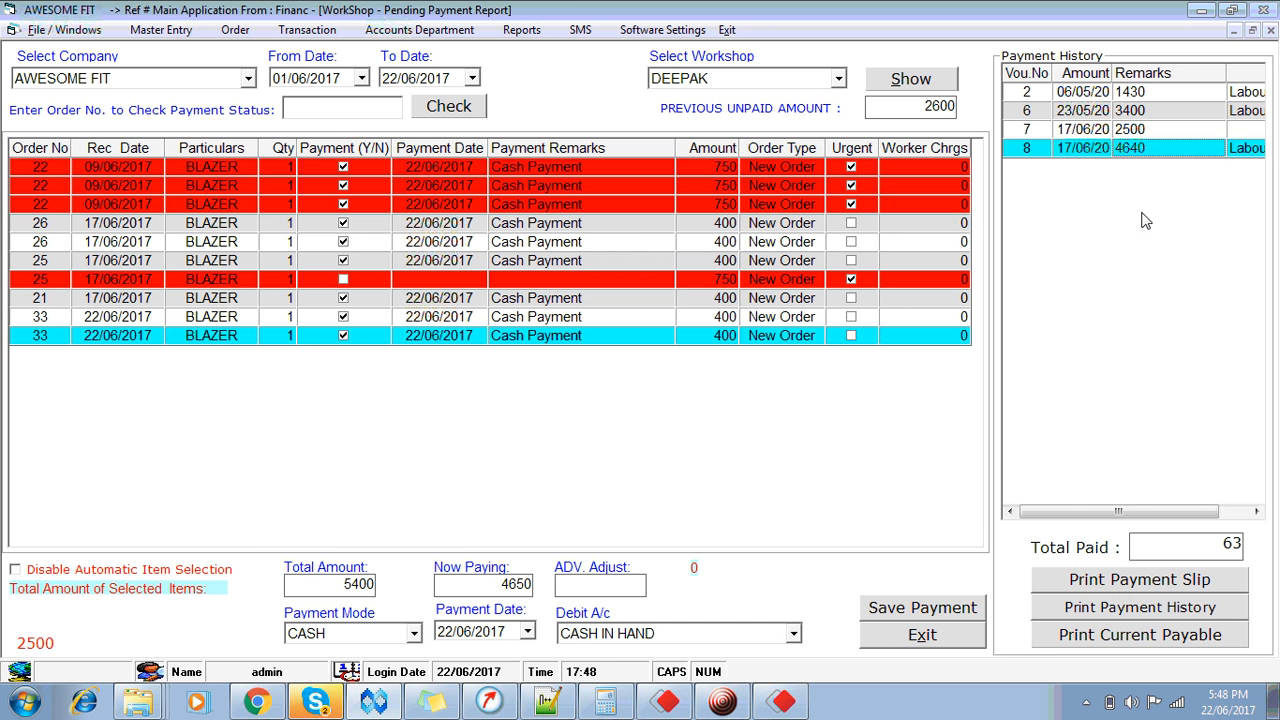
left_click(1138, 592)
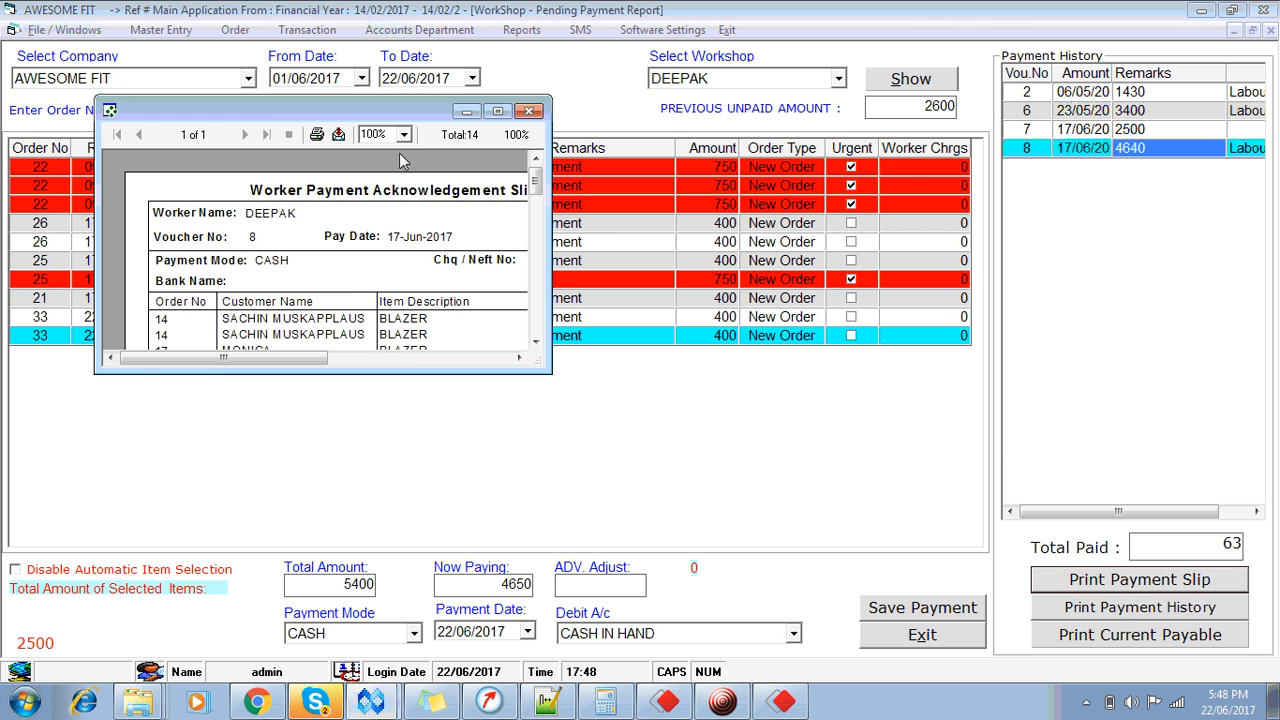
left_click(497, 112)
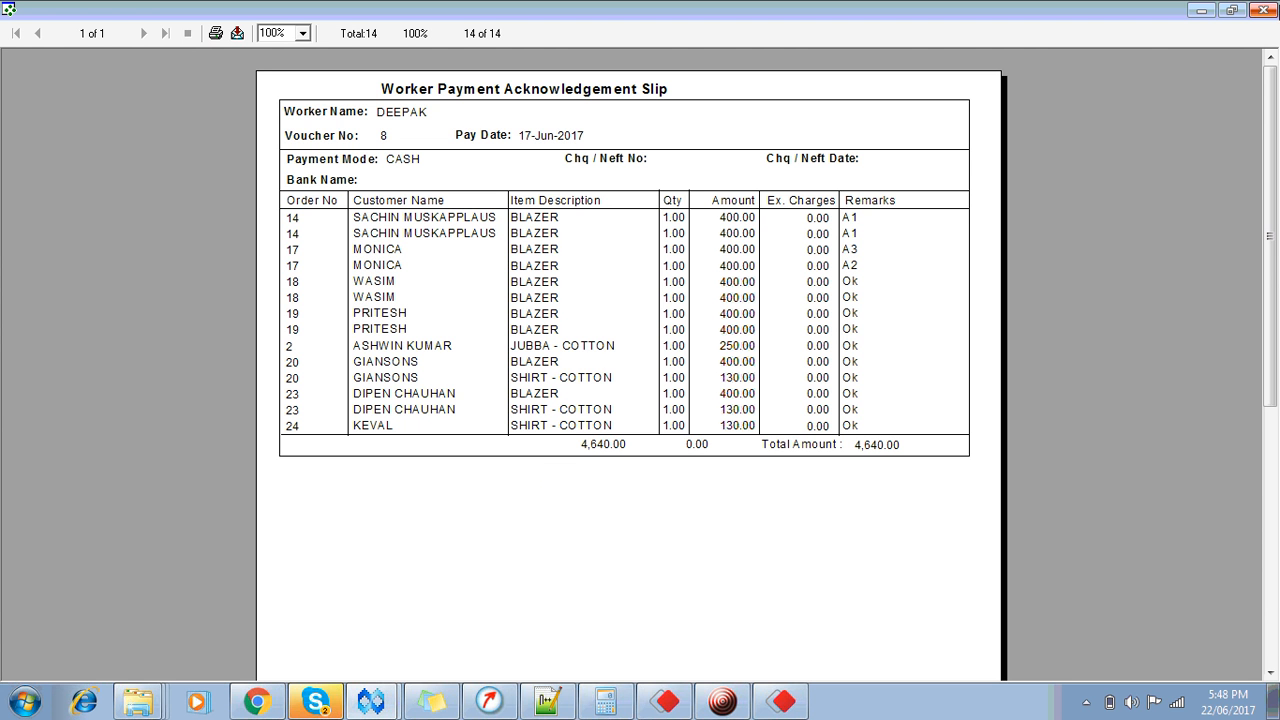
left_click(1266, 10)
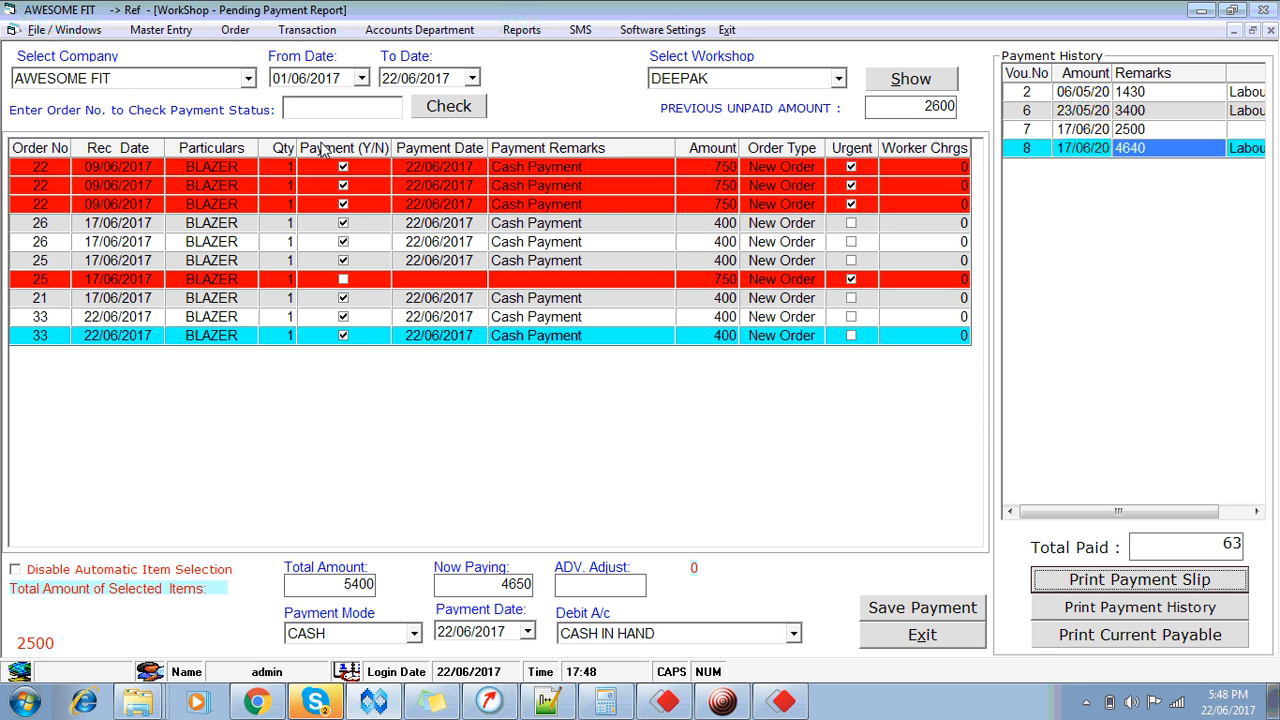
Step: Check order 17's status (two BLAZER items, paid 17/06/2017), then close the payment report
left_click(330, 113)
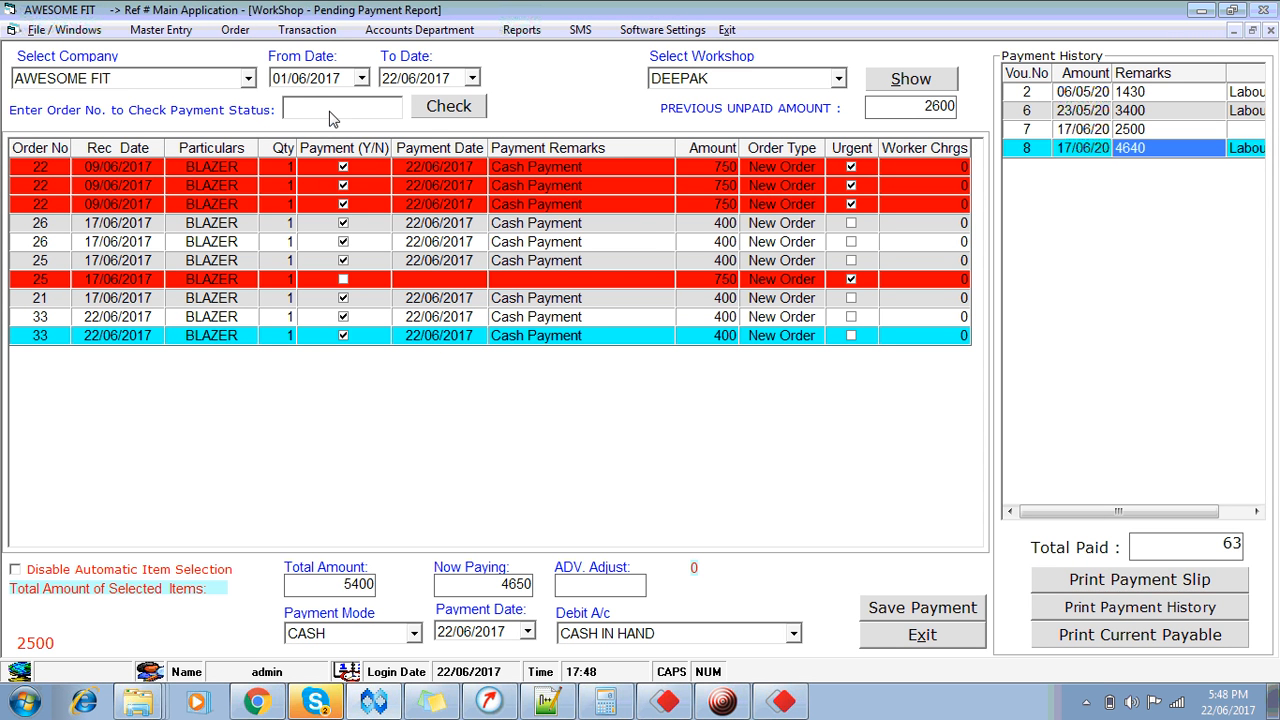
type("17")
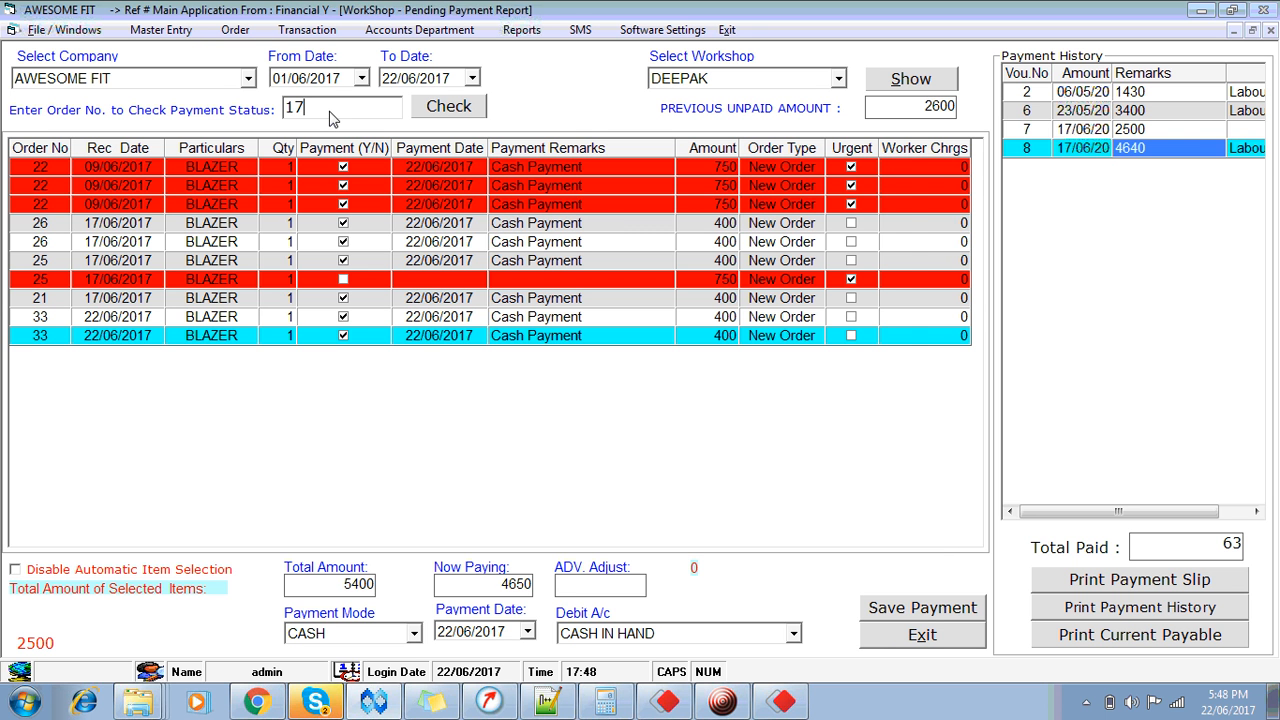
left_click(470, 113)
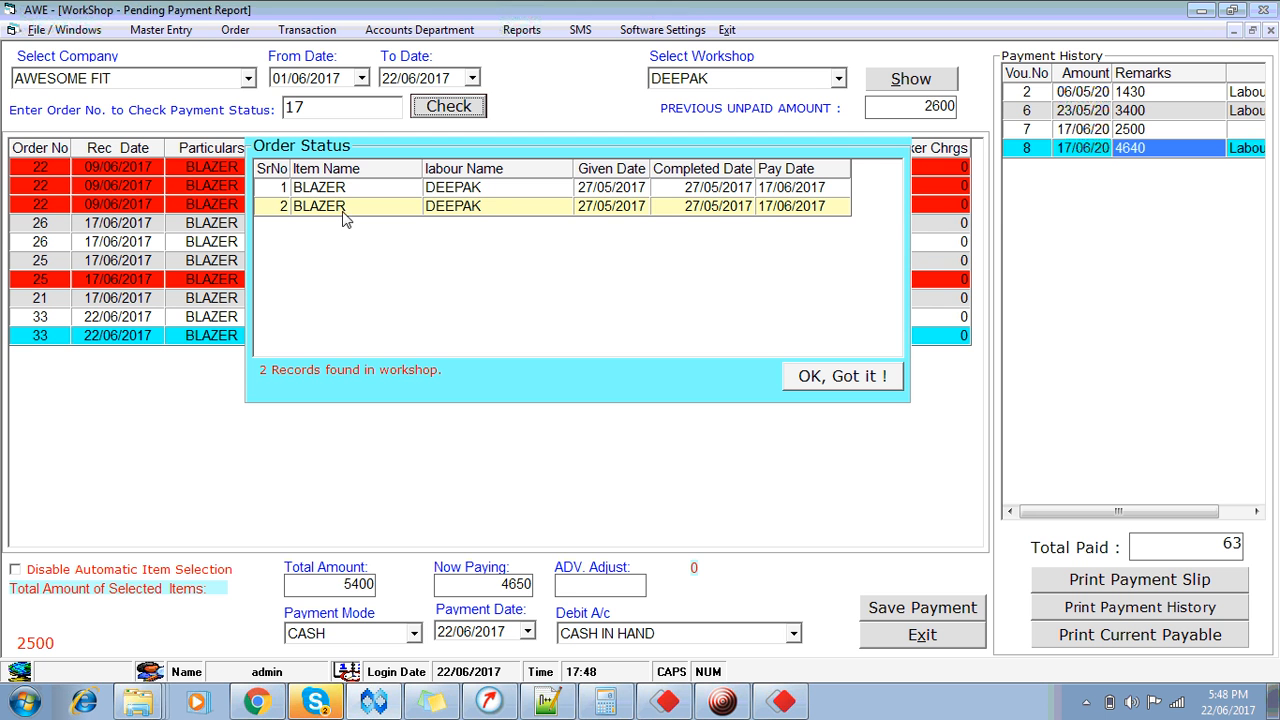
left_click(491, 192)
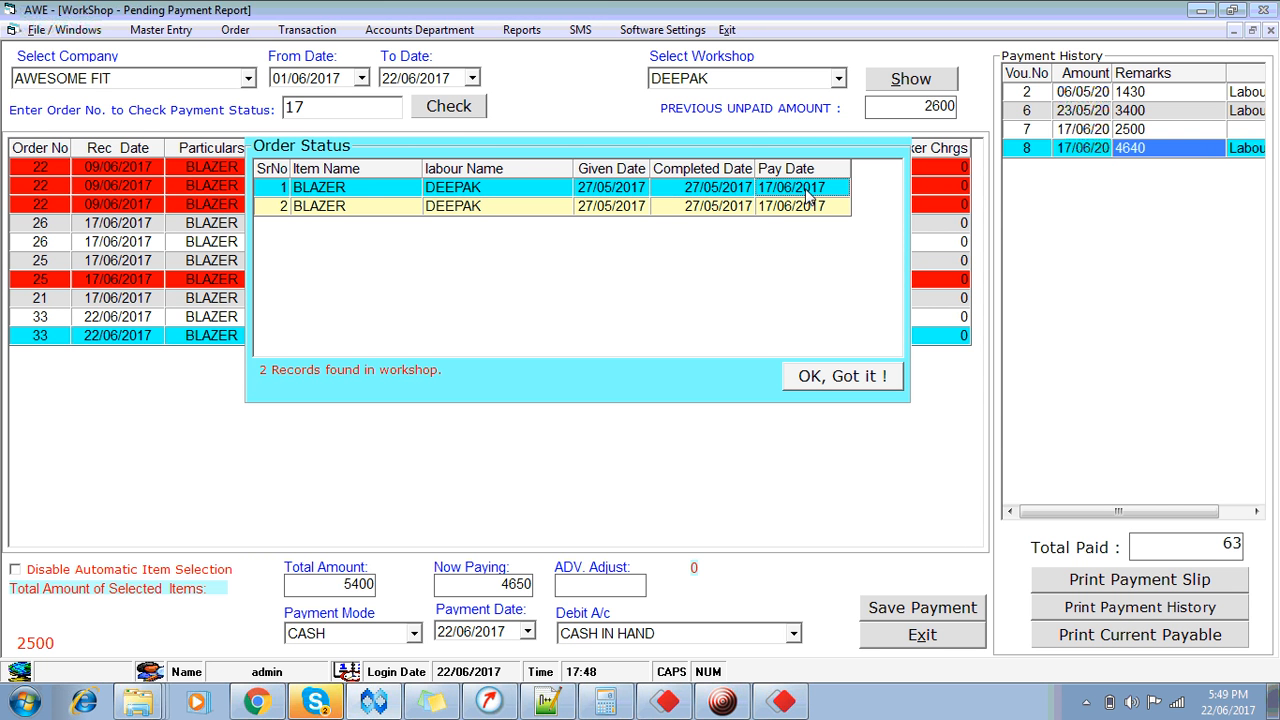
left_click(380, 197)
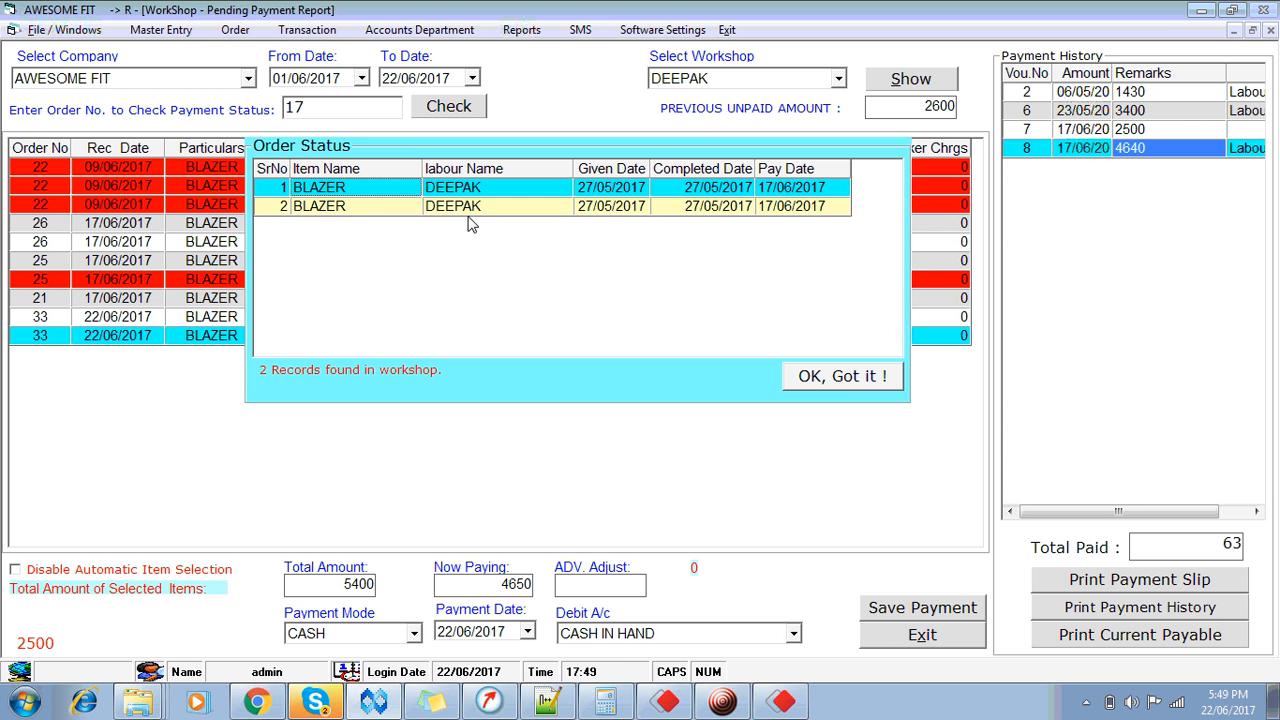
left_click(837, 380)
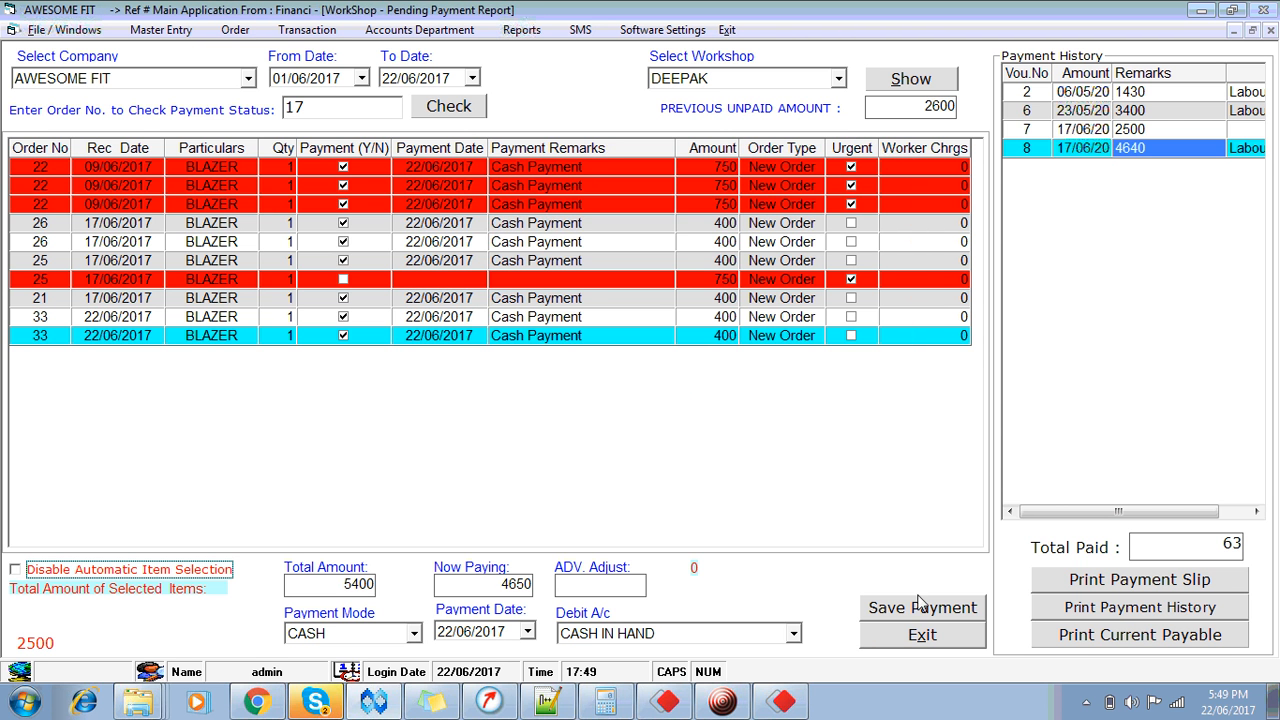
left_click(924, 638)
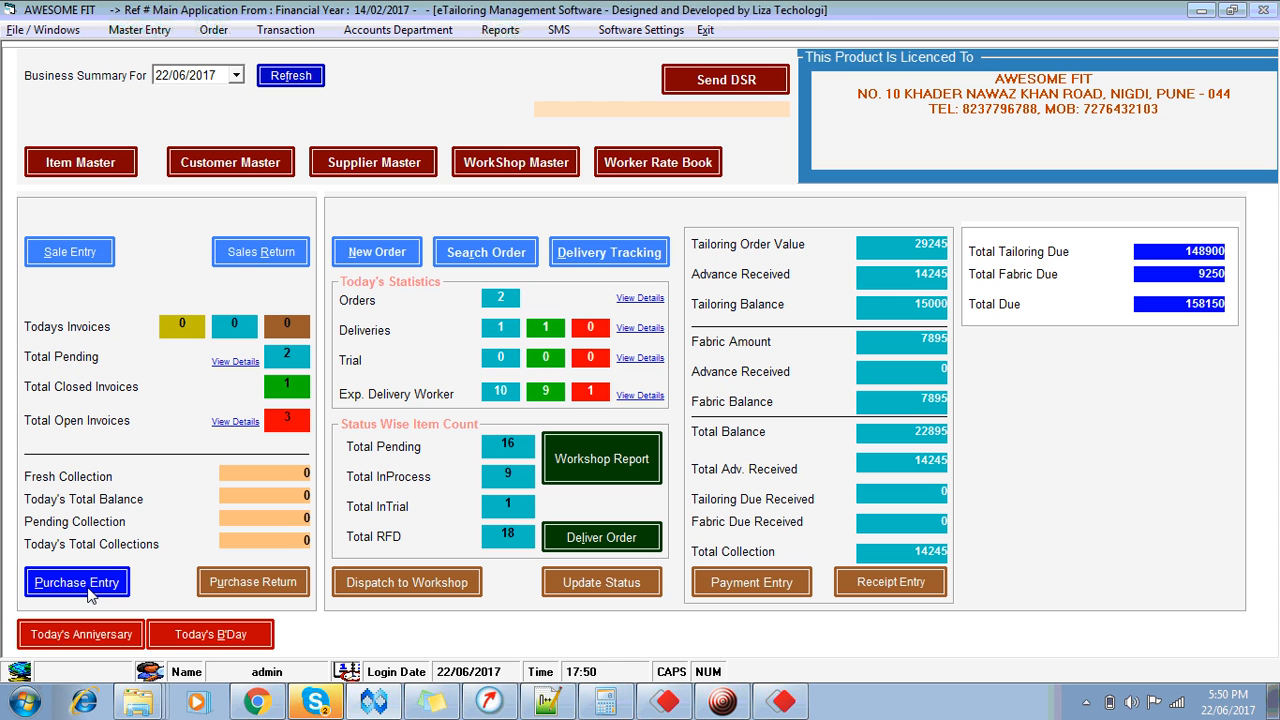
left_click(559, 30)
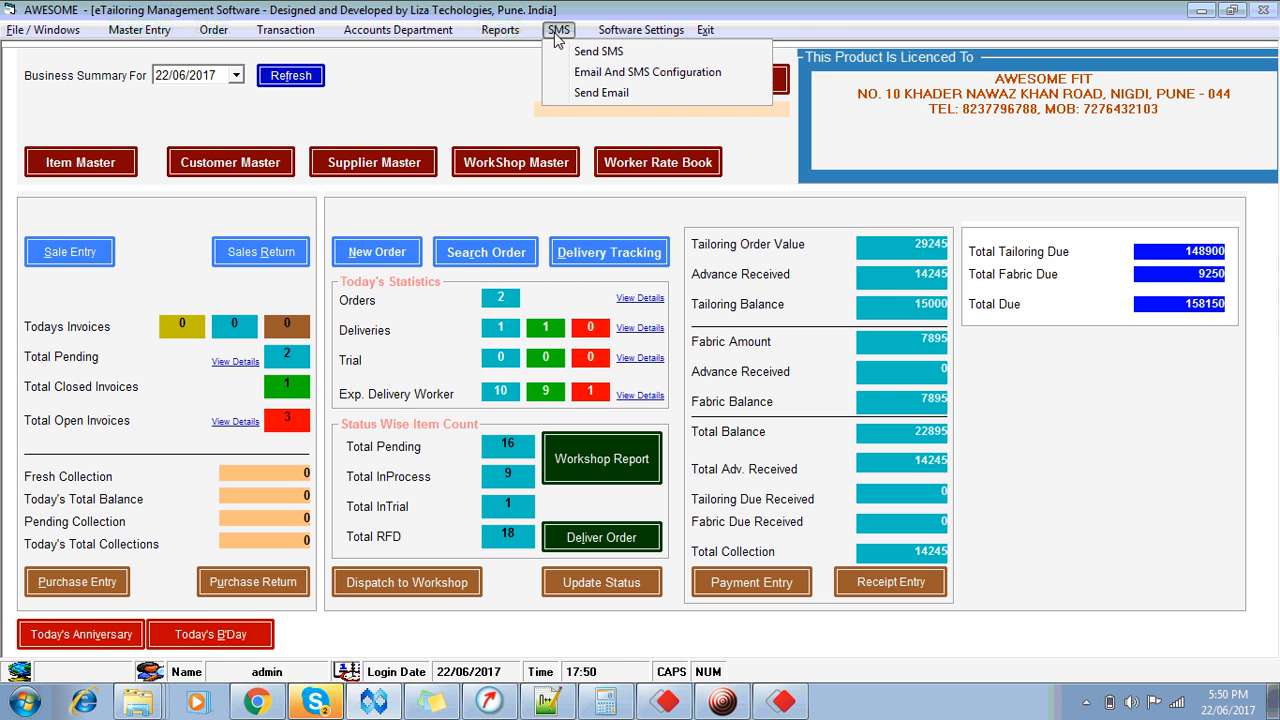
left_click(559, 30)
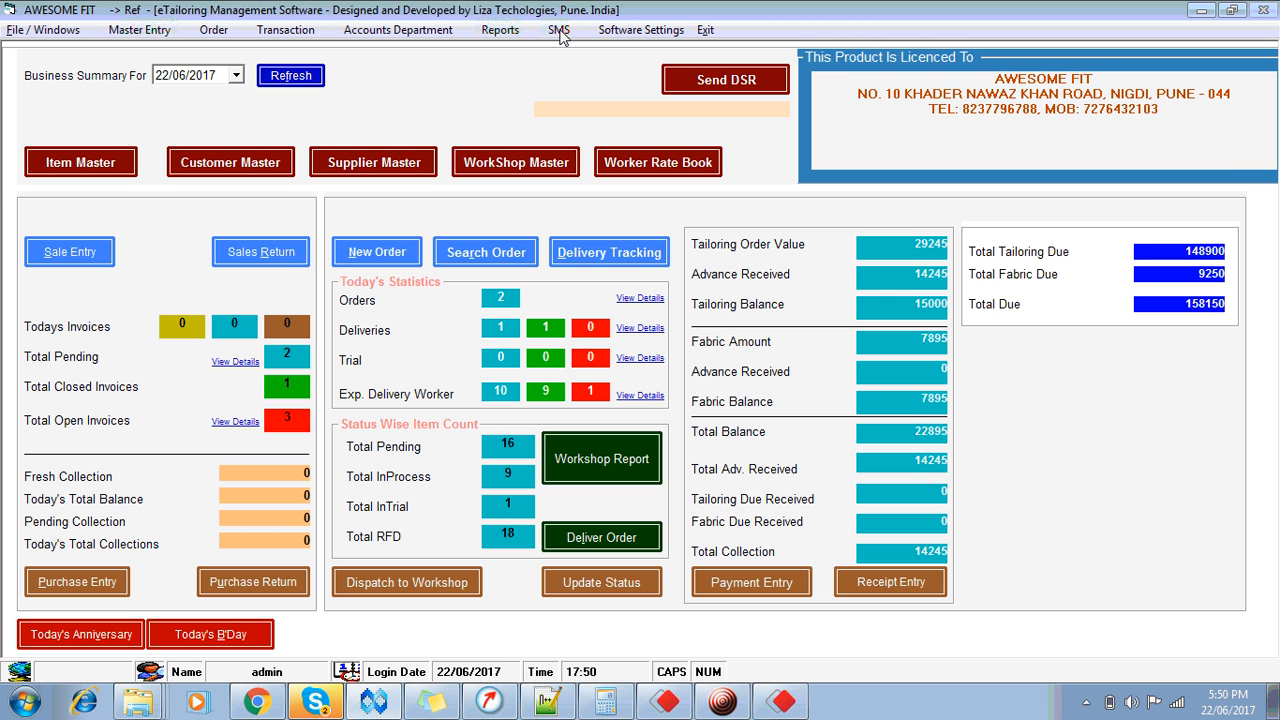
left_click(405, 30)
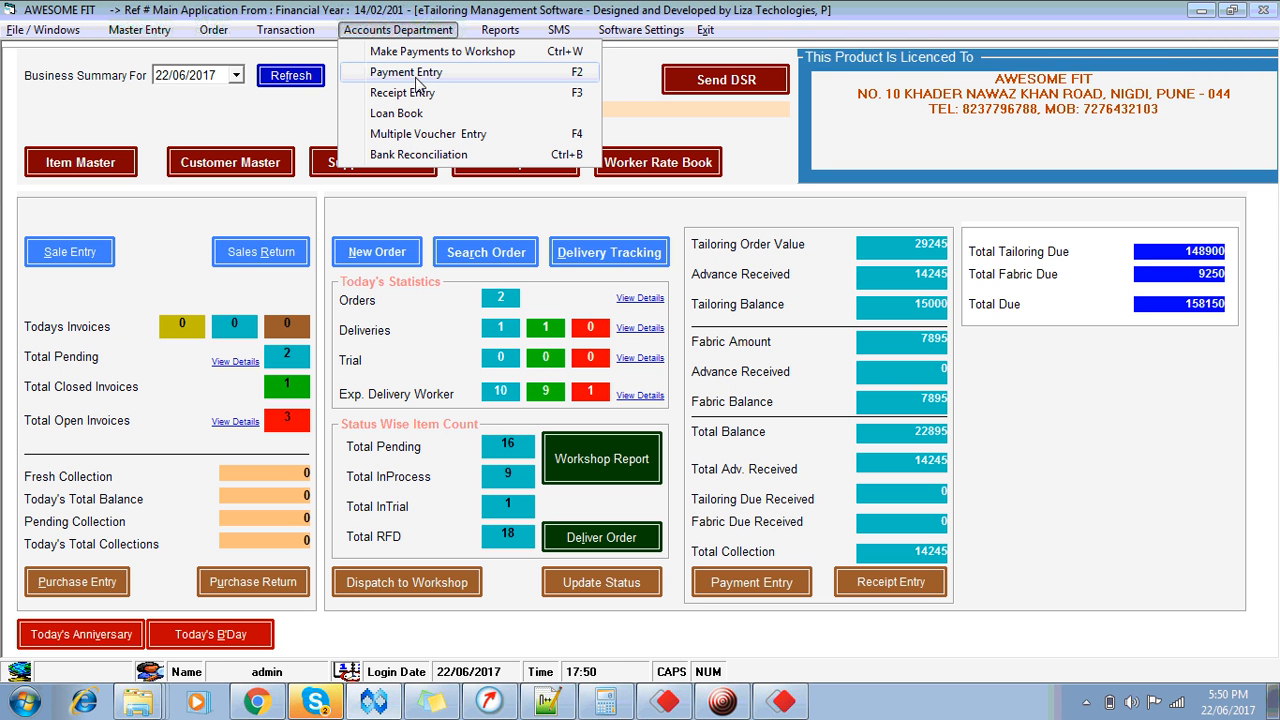
mouse_move(22, 32)
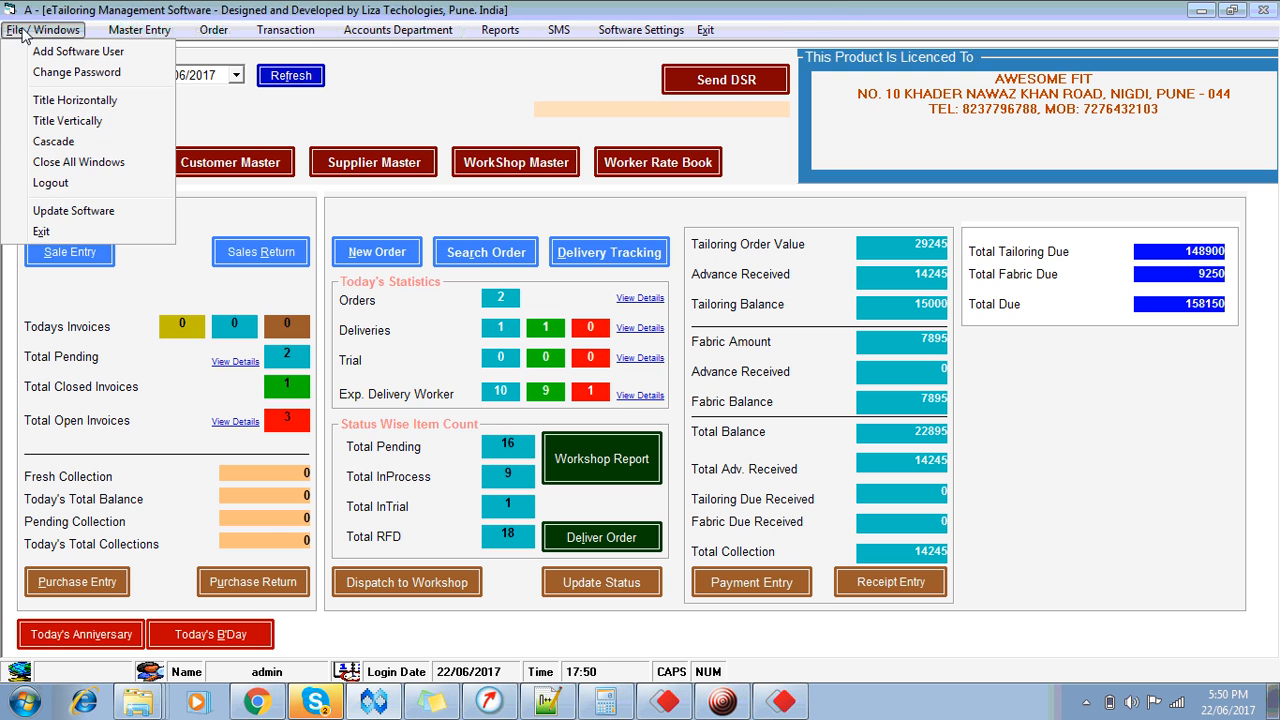
mouse_move(398, 30)
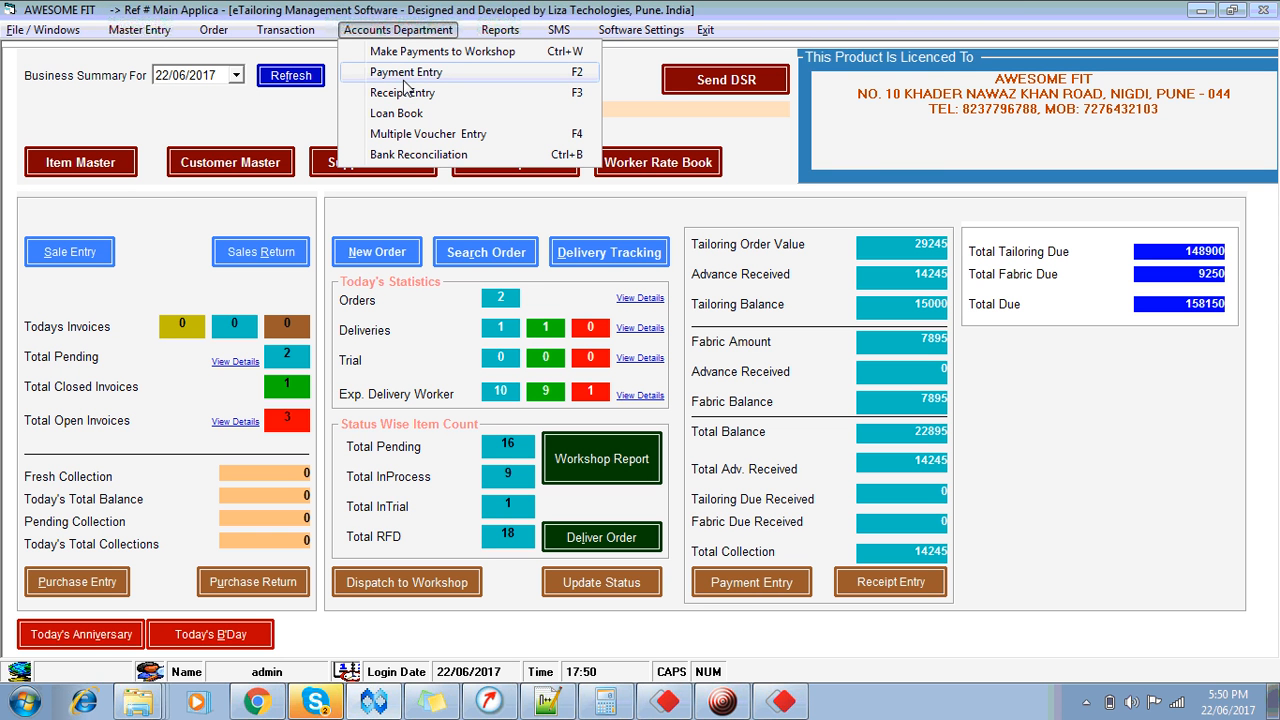
left_click(410, 29)
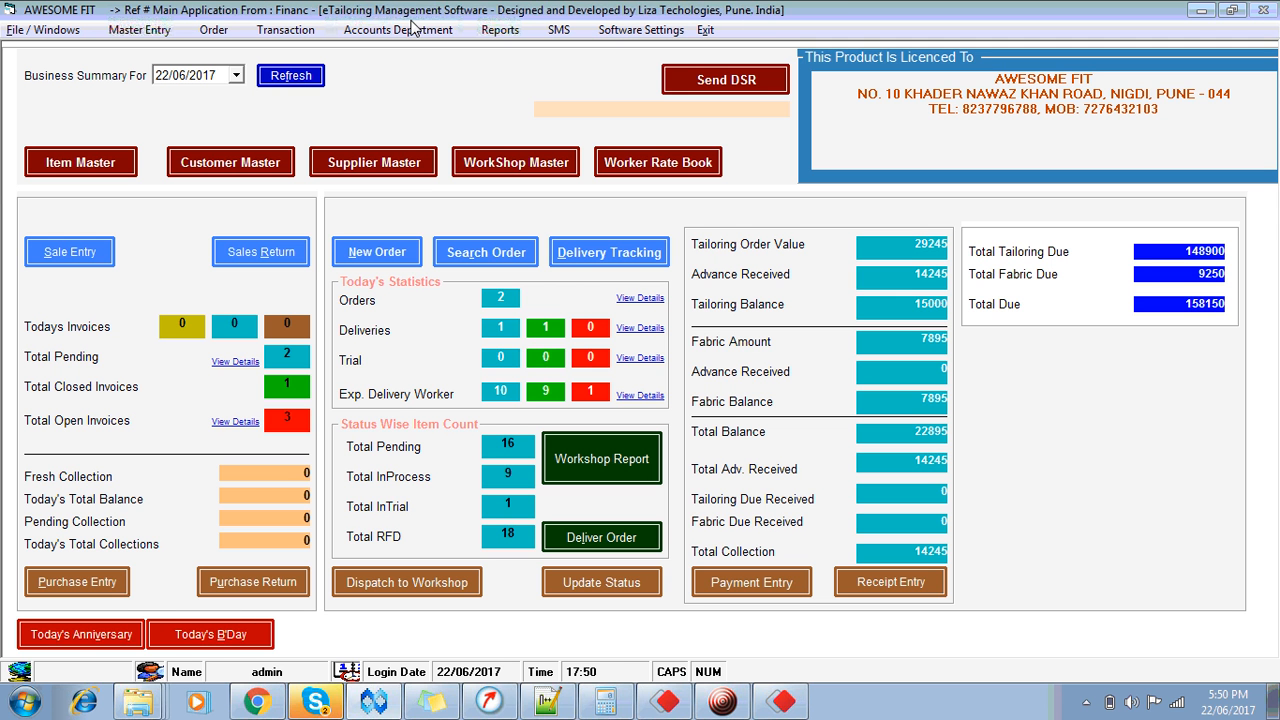
left_click(410, 30)
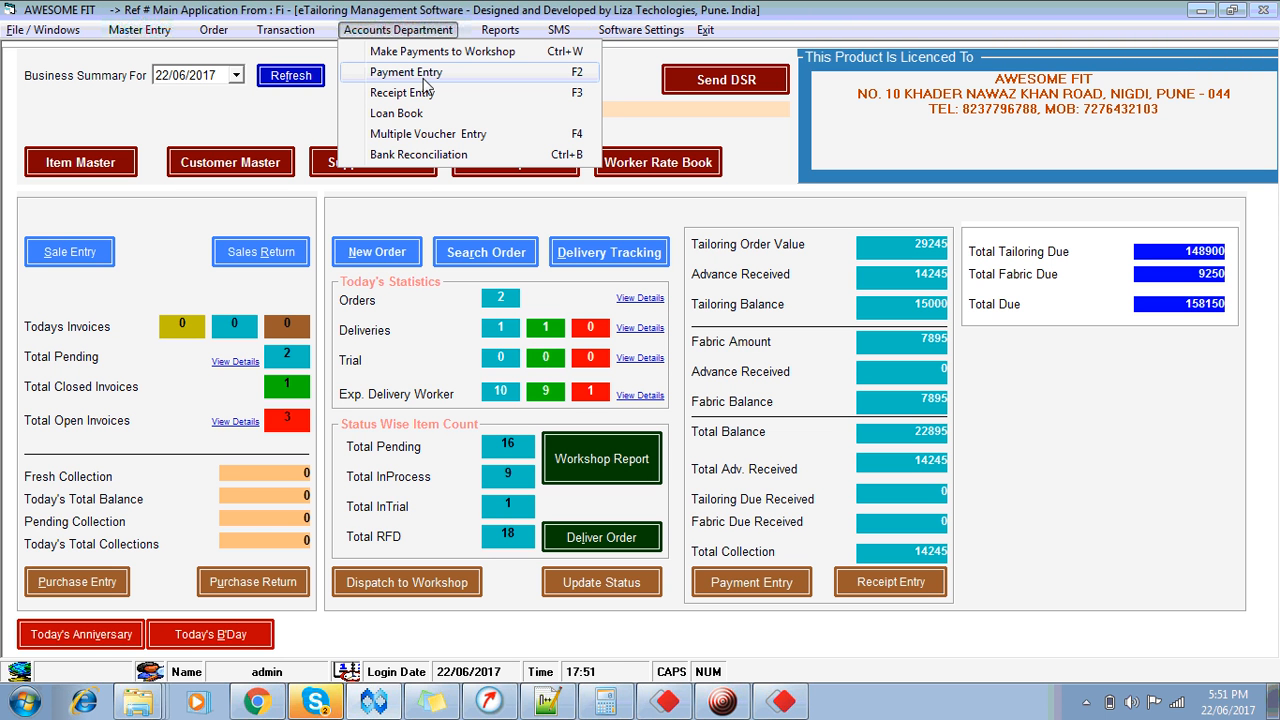
left_click(628, 86)
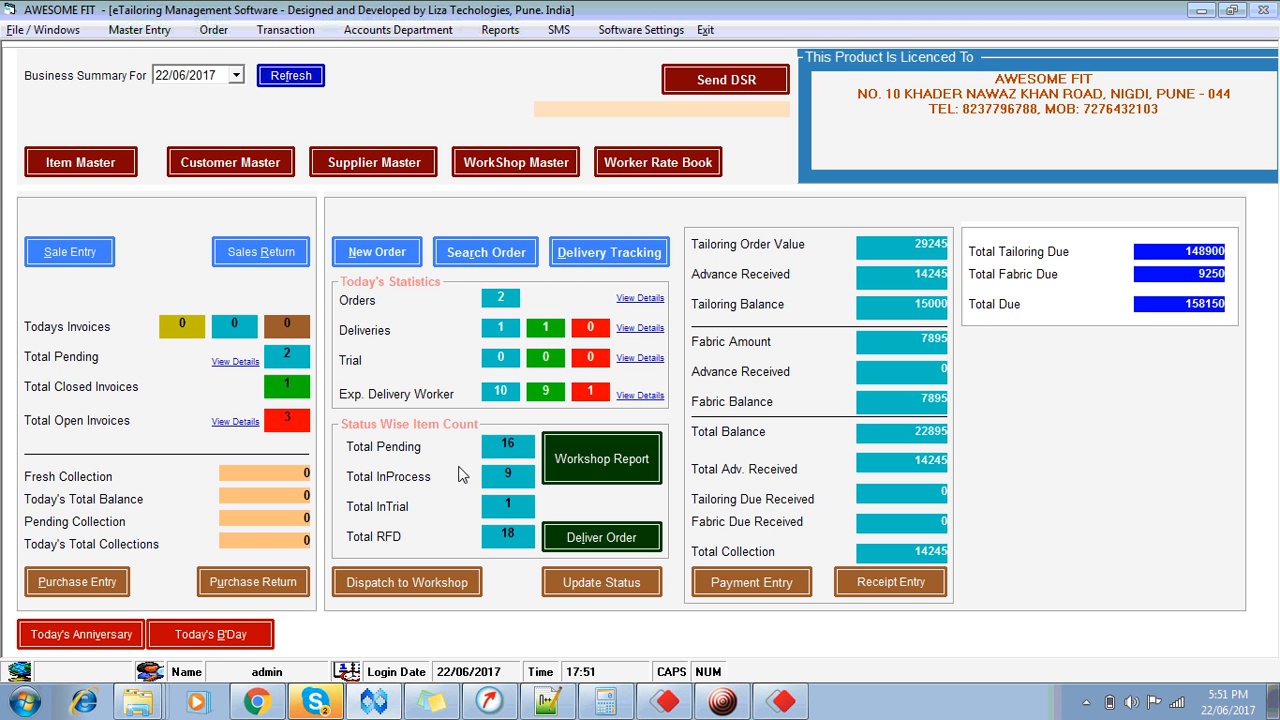
Step: Refresh the dashboard so Advance Received shows 23245, Tailoring Balance 6000 and Total RFD 15
left_click(288, 78)
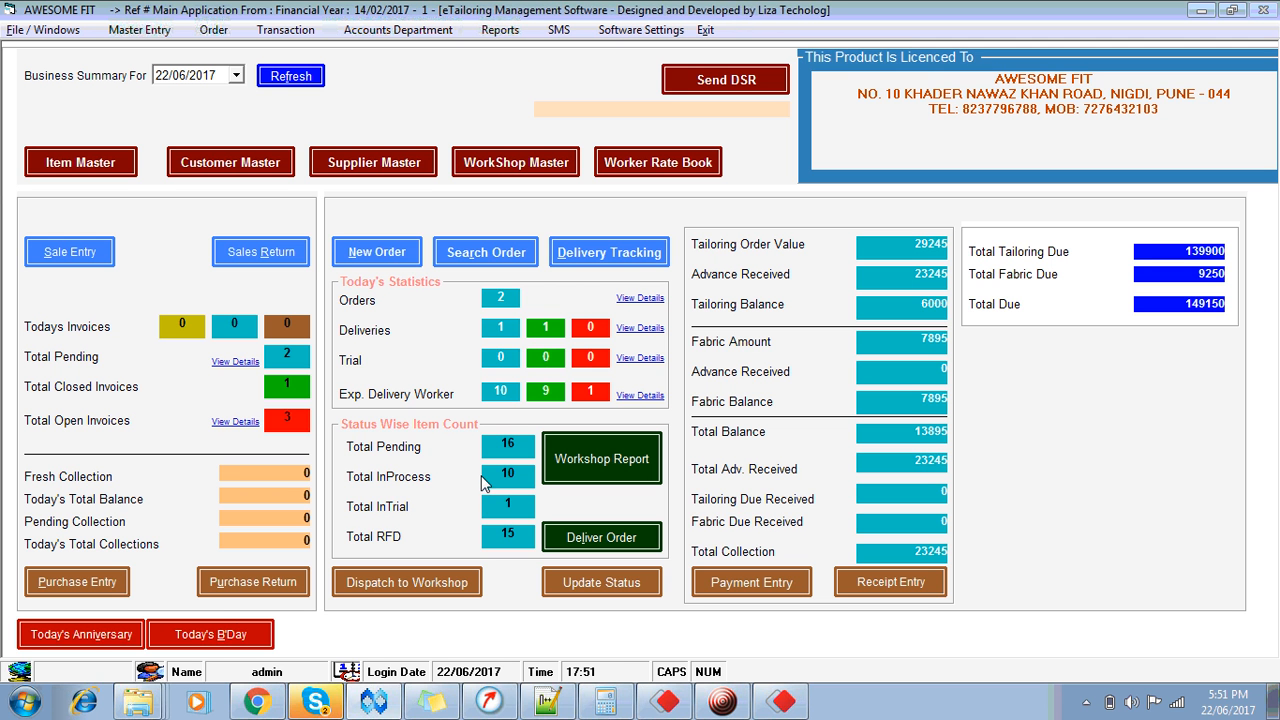
left_click(385, 266)
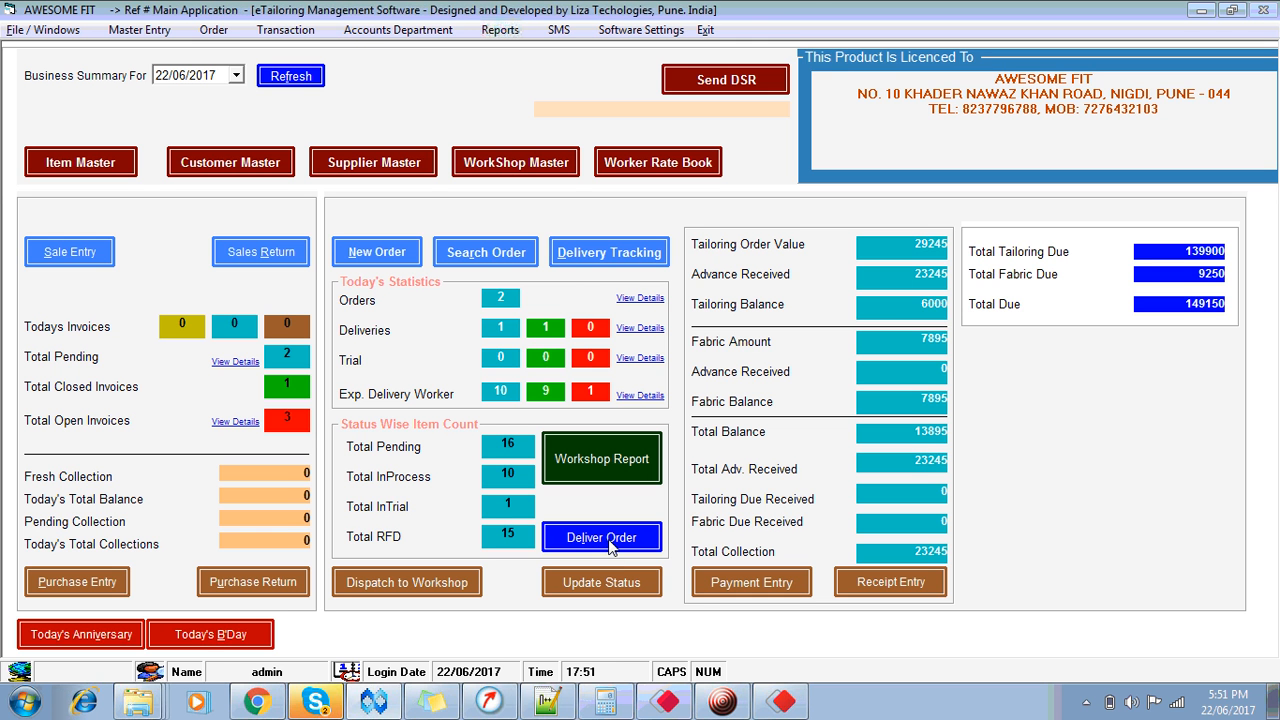
left_click(397, 30)
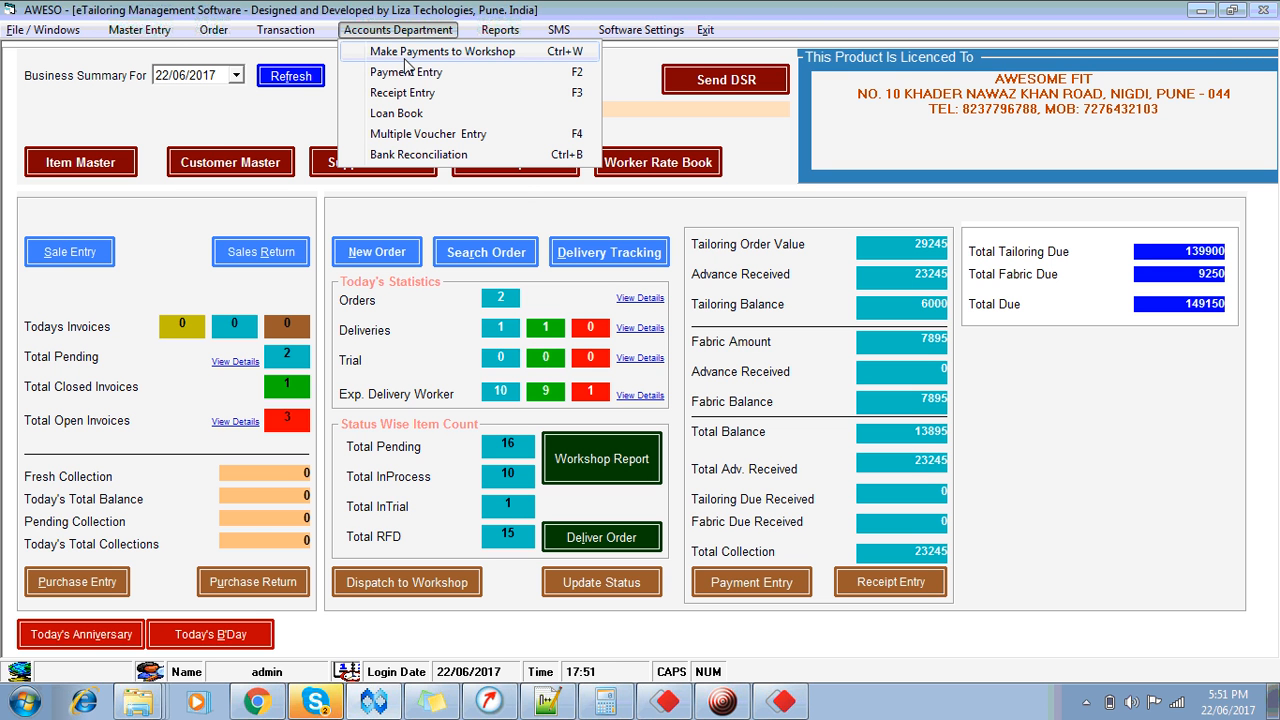
Step: Inspect order 33's delivery details, check pending orders, then open the ready-for-delivery list
left_click(523, 210)
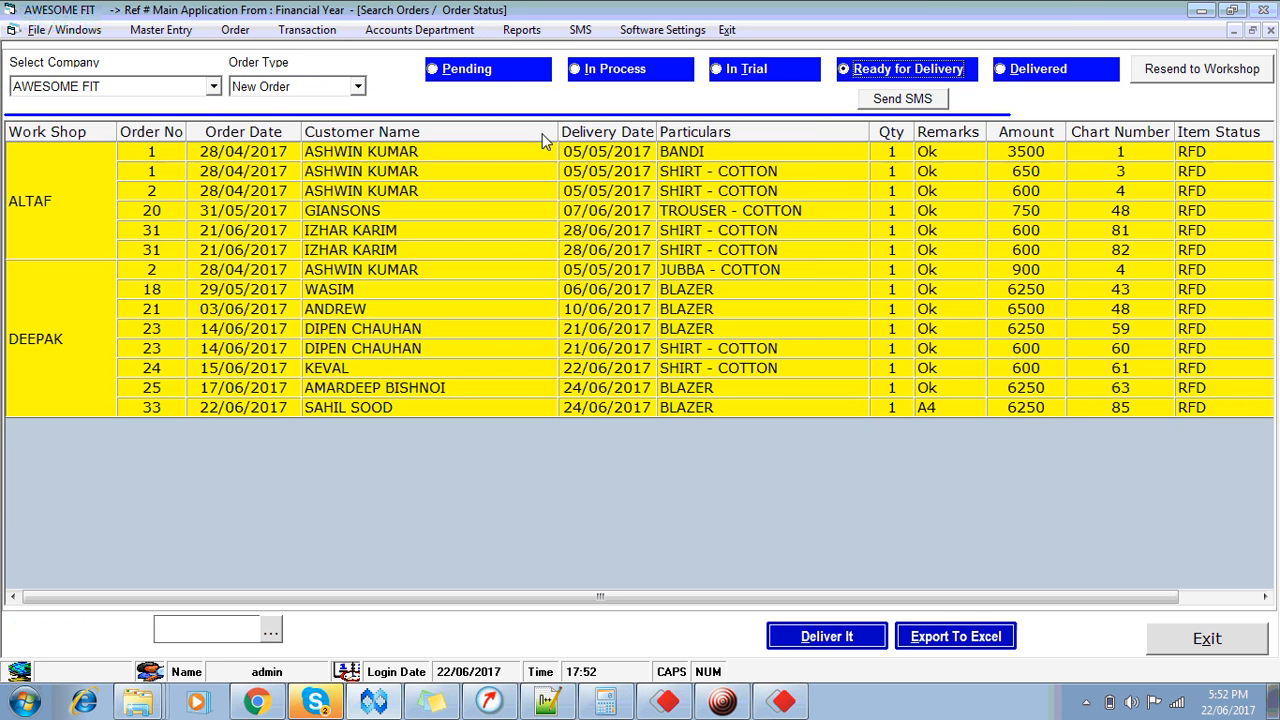
double_click(449, 402)
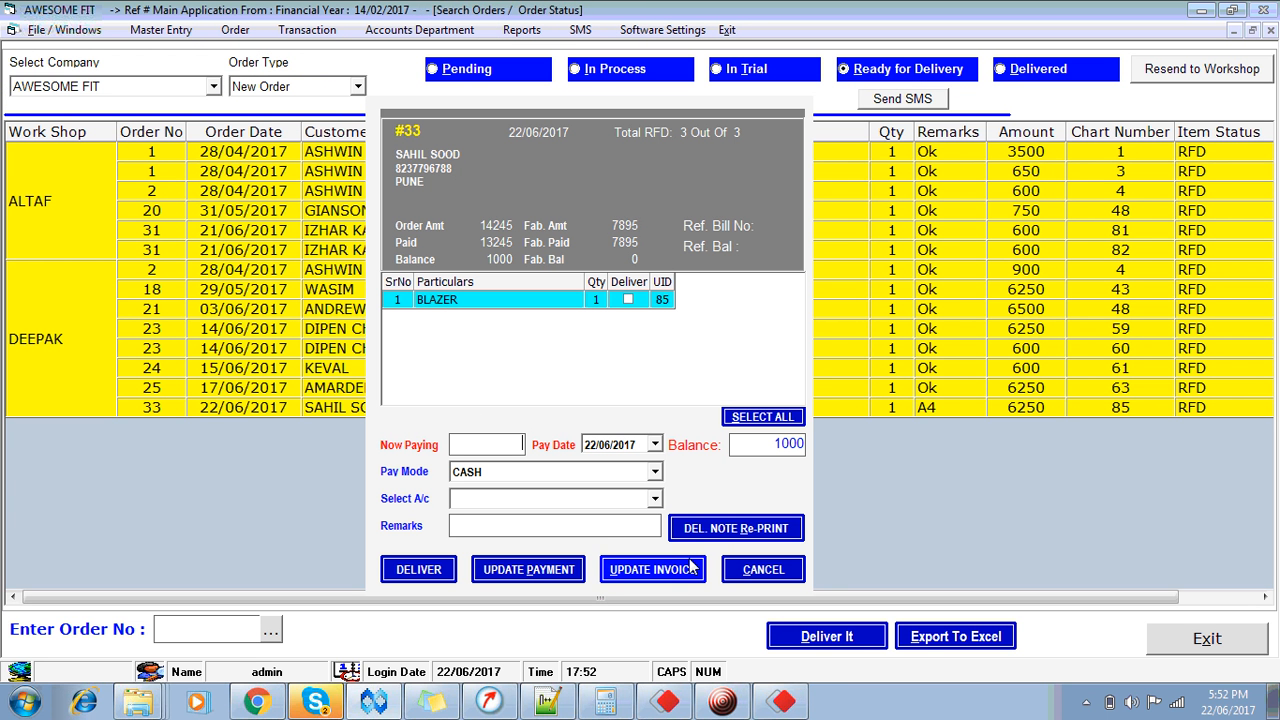
left_click(754, 576)
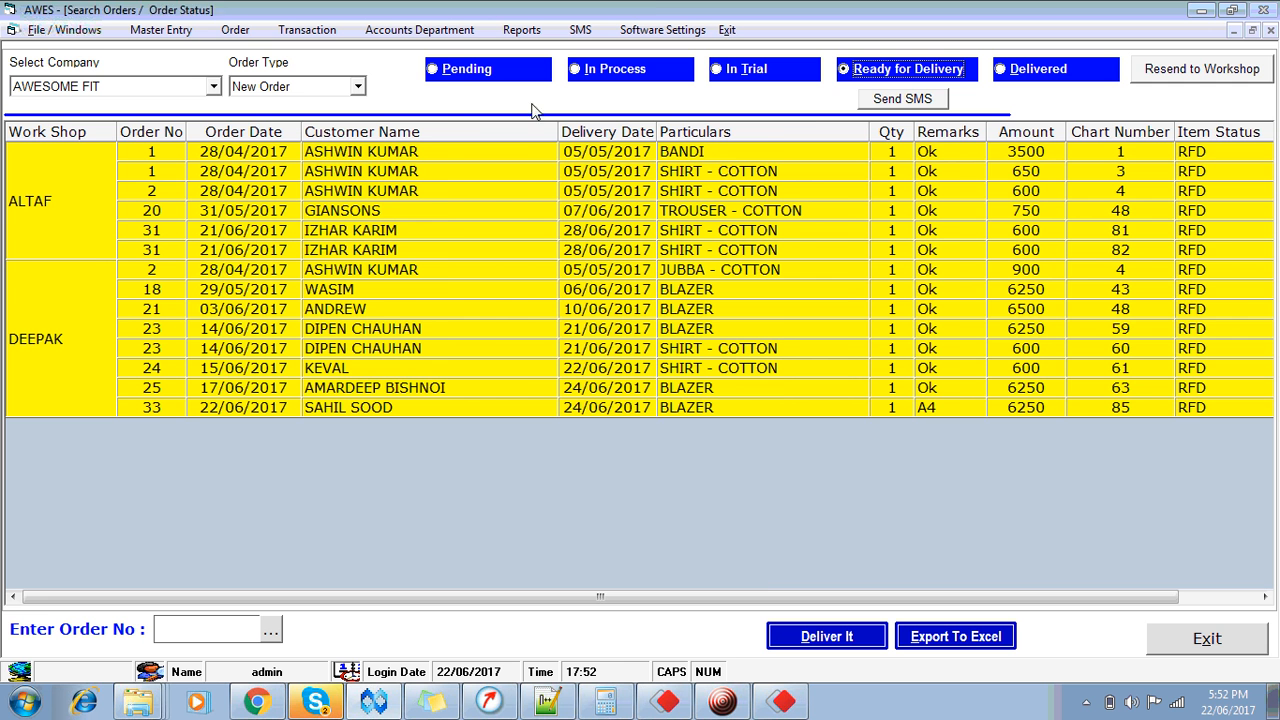
left_click(446, 80)
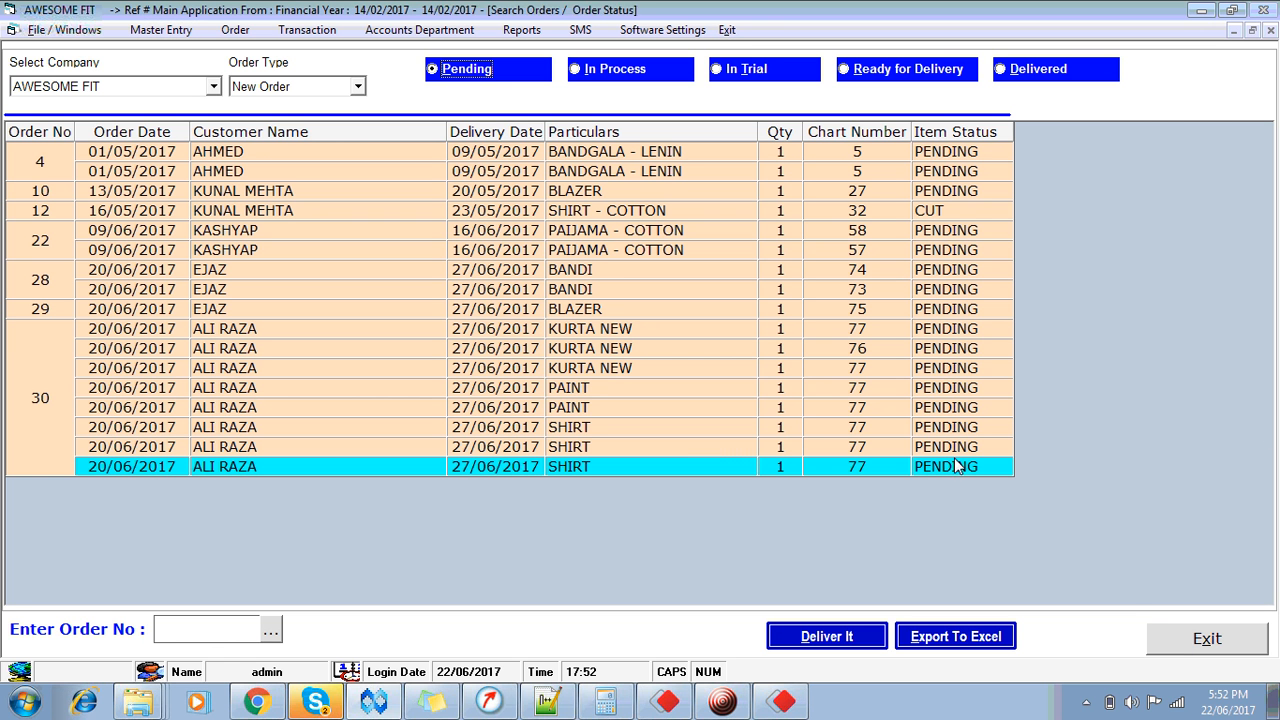
left_click(1207, 645)
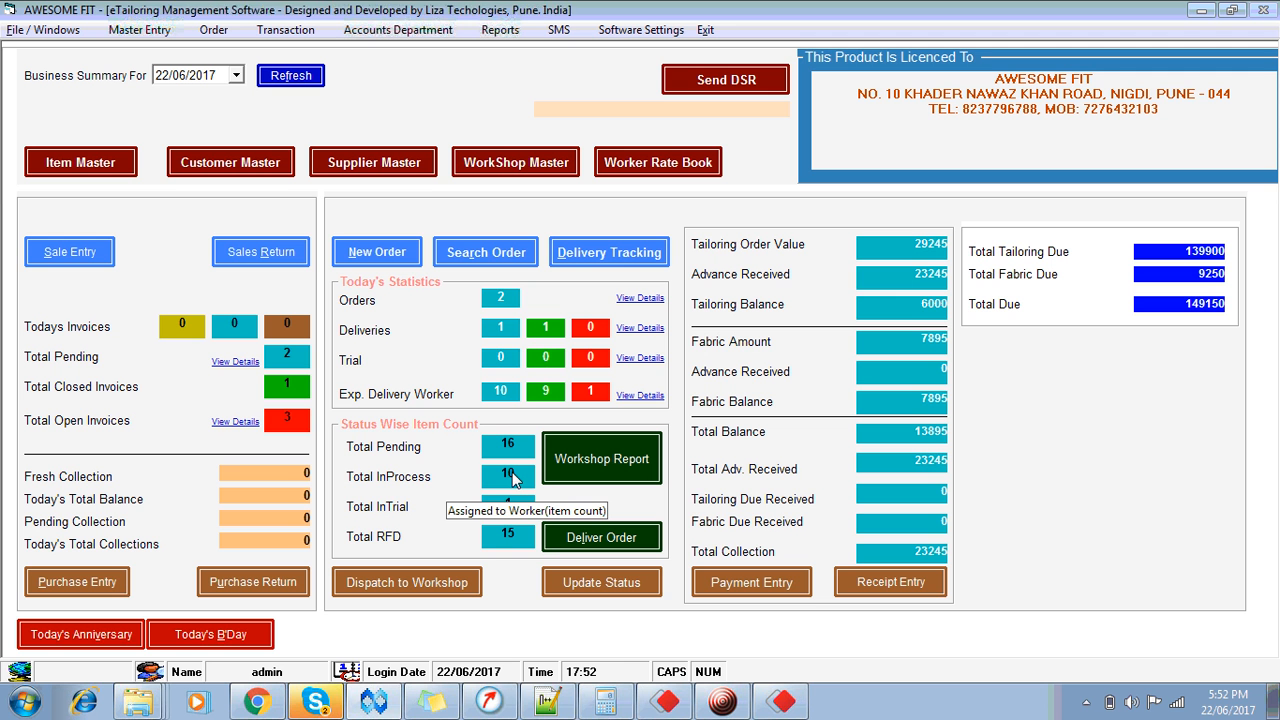
left_click(582, 546)
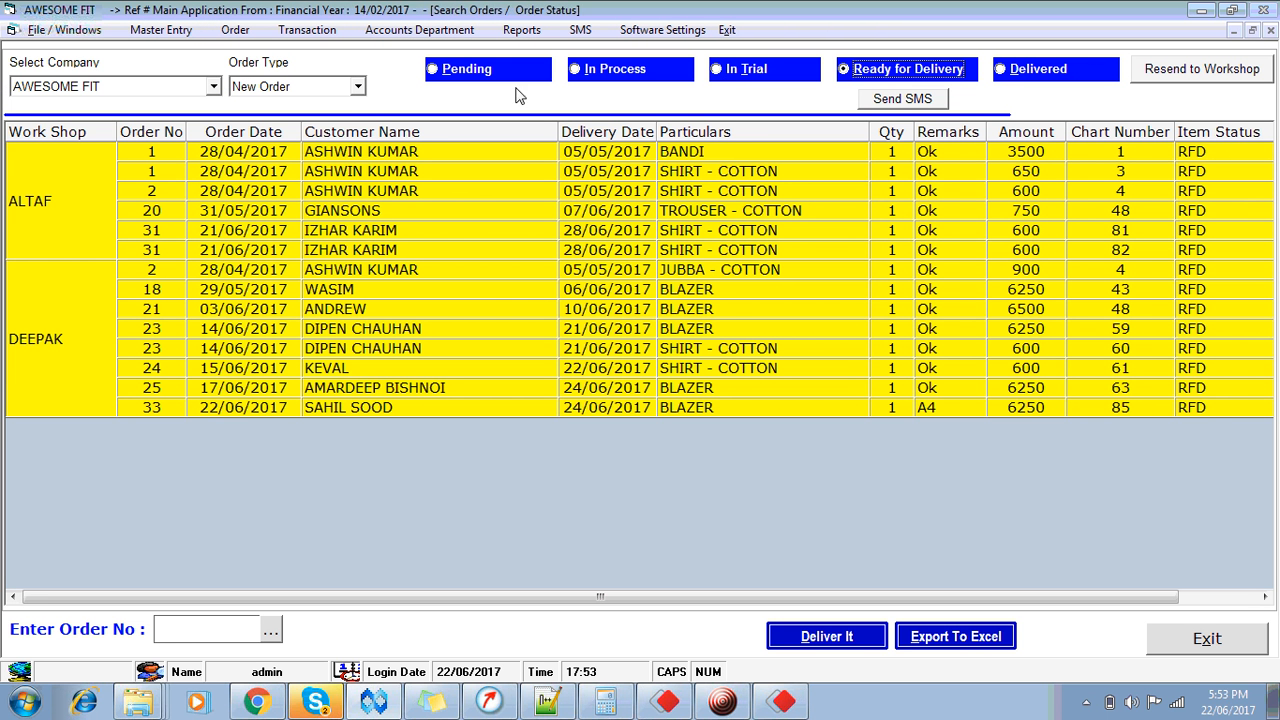
Step: Cycle through Pending, In Process, In Trial and Ready for Delivery orders, then close the list
left_click(476, 78)
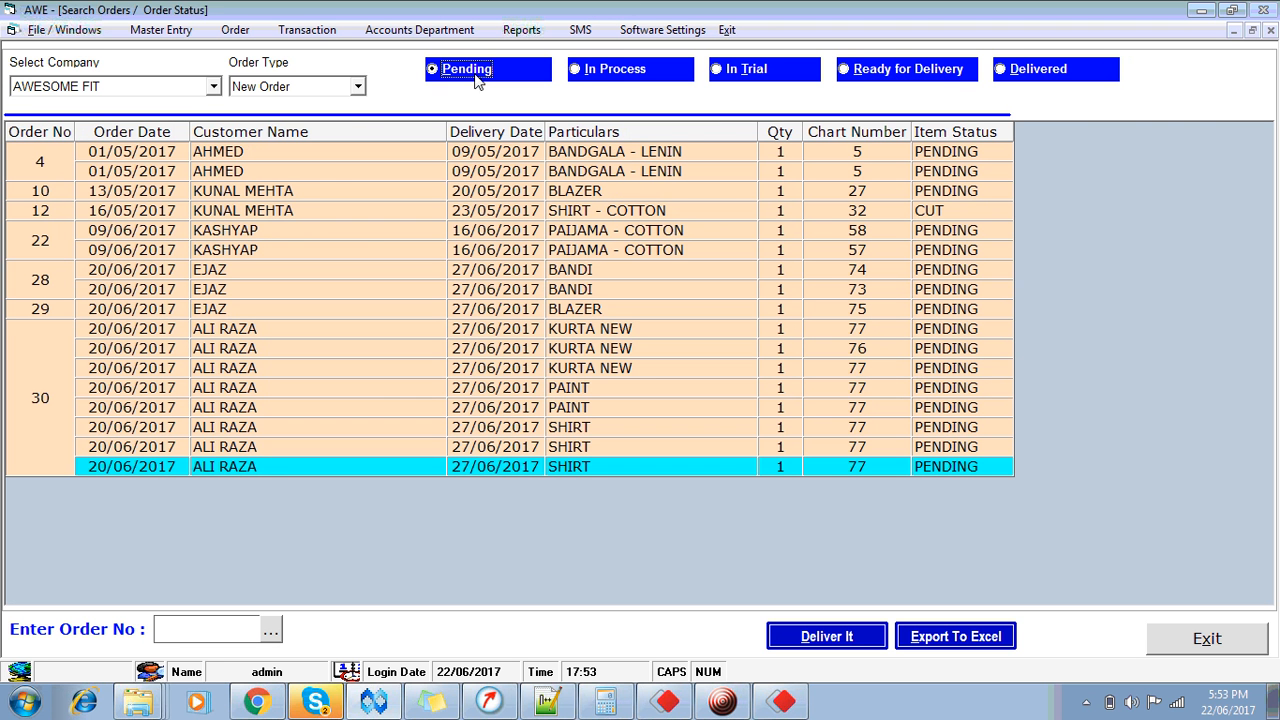
left_click(617, 78)
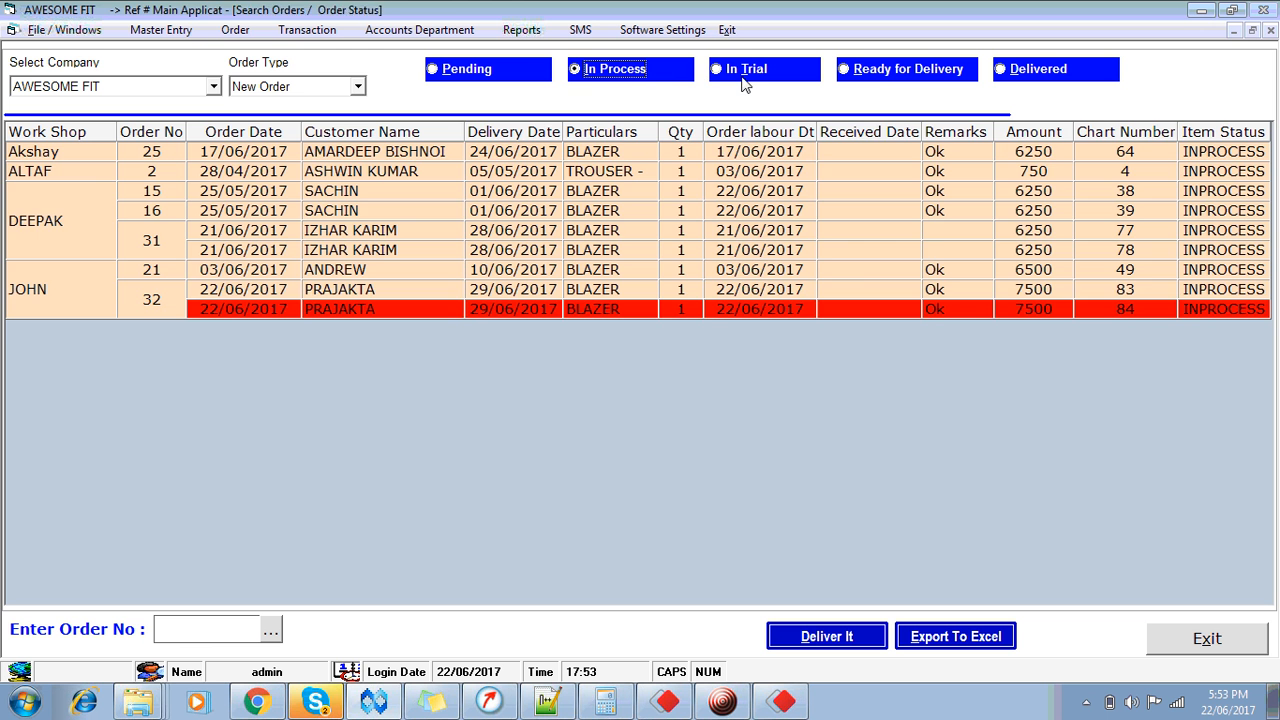
left_click(743, 85)
left_click(873, 80)
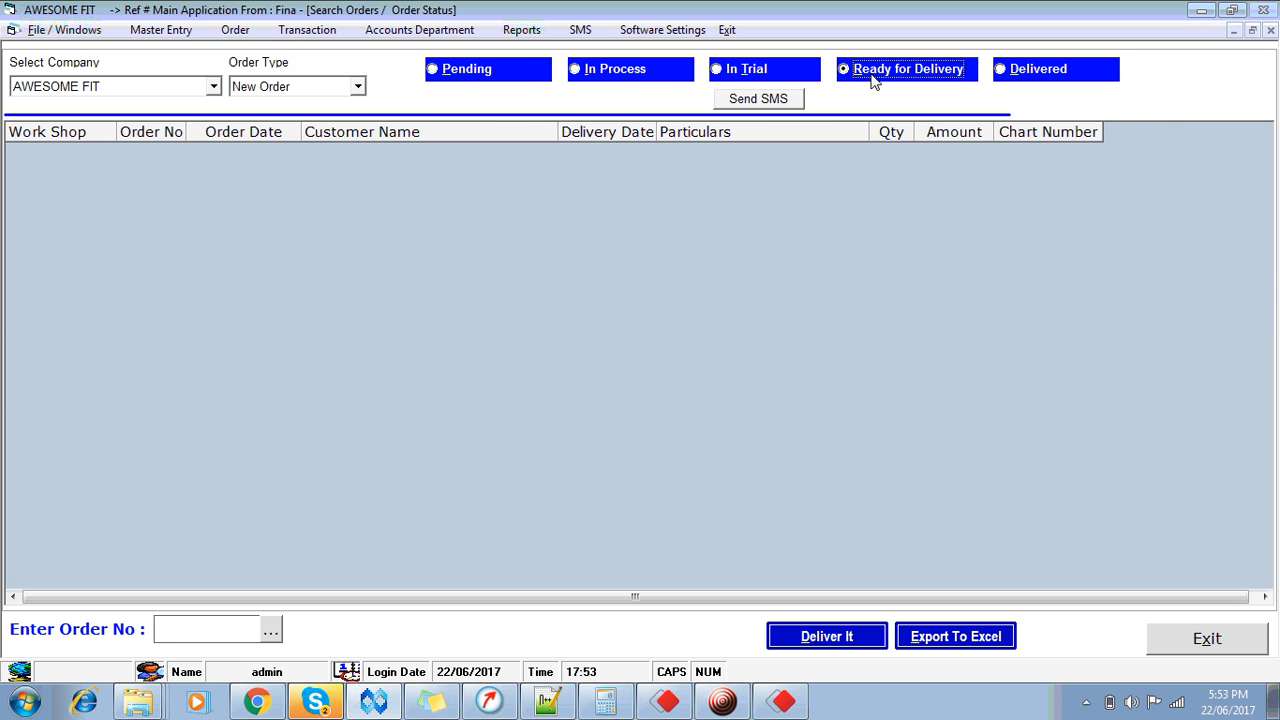
left_click(456, 80)
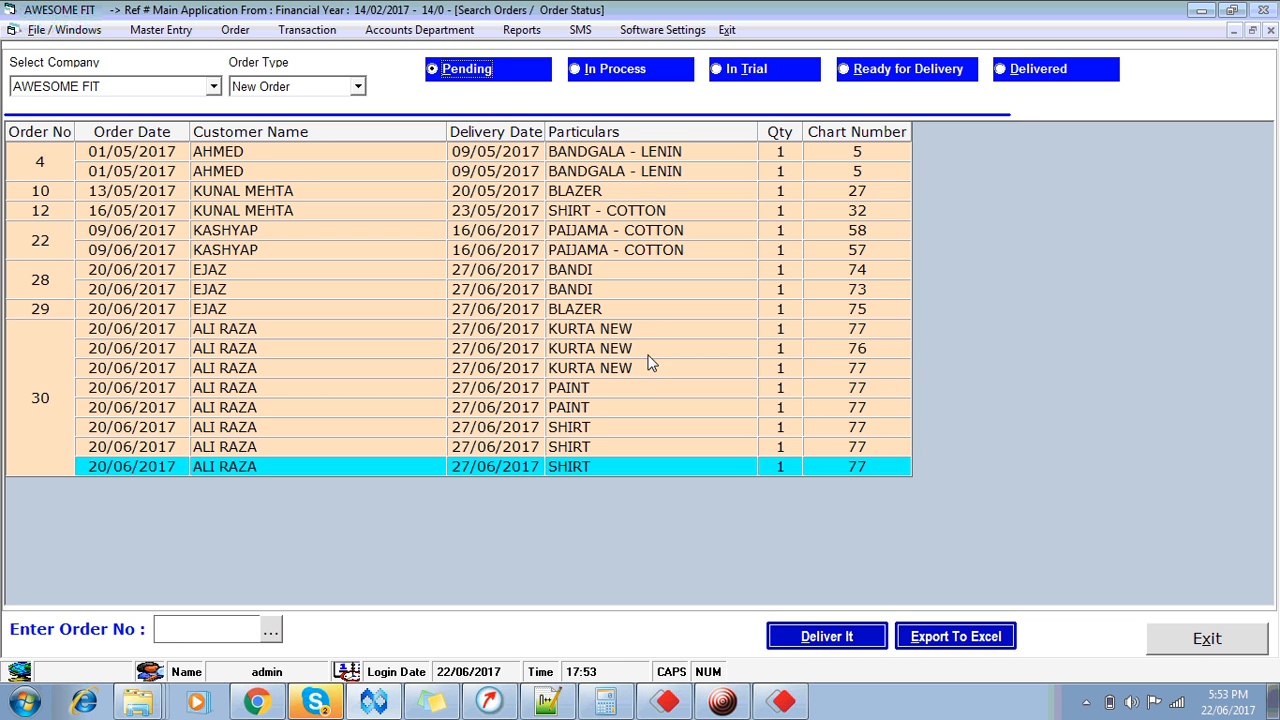
left_click(649, 350)
left_click(649, 309)
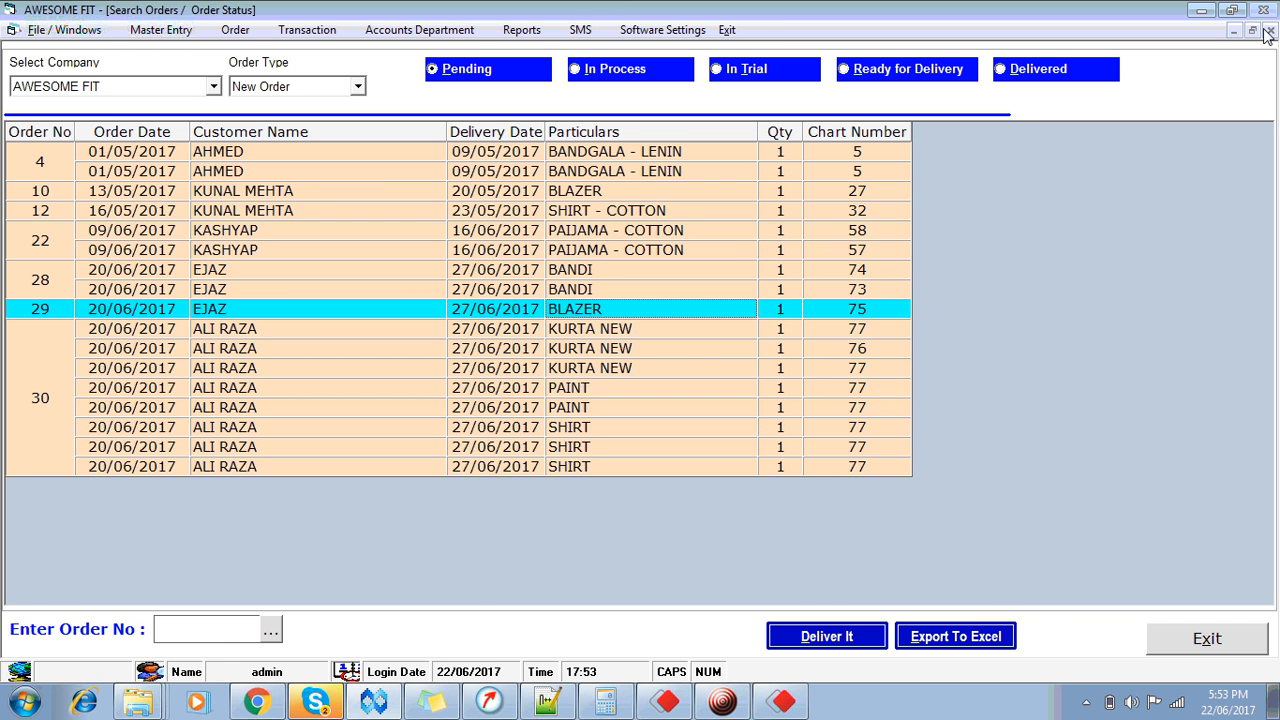
left_click(1214, 641)
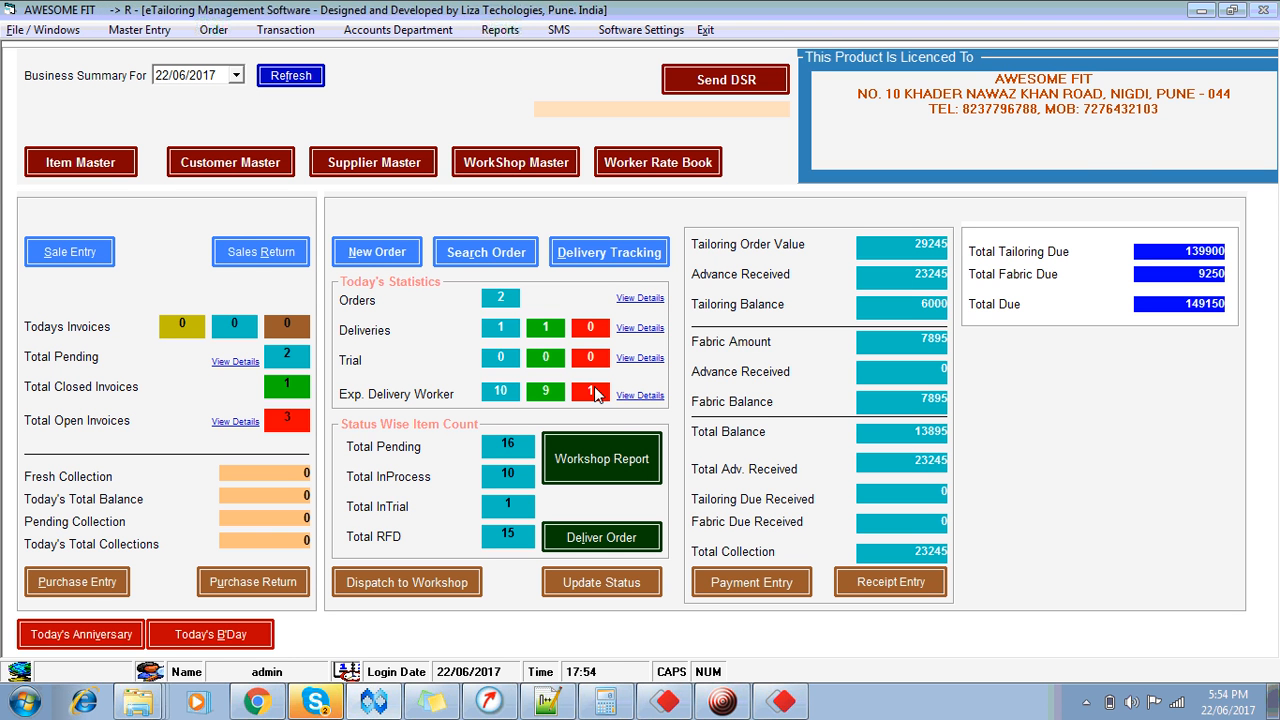
Step: Open the Exp. Delivery Worker details and dismiss the data type mismatch error
left_click(637, 396)
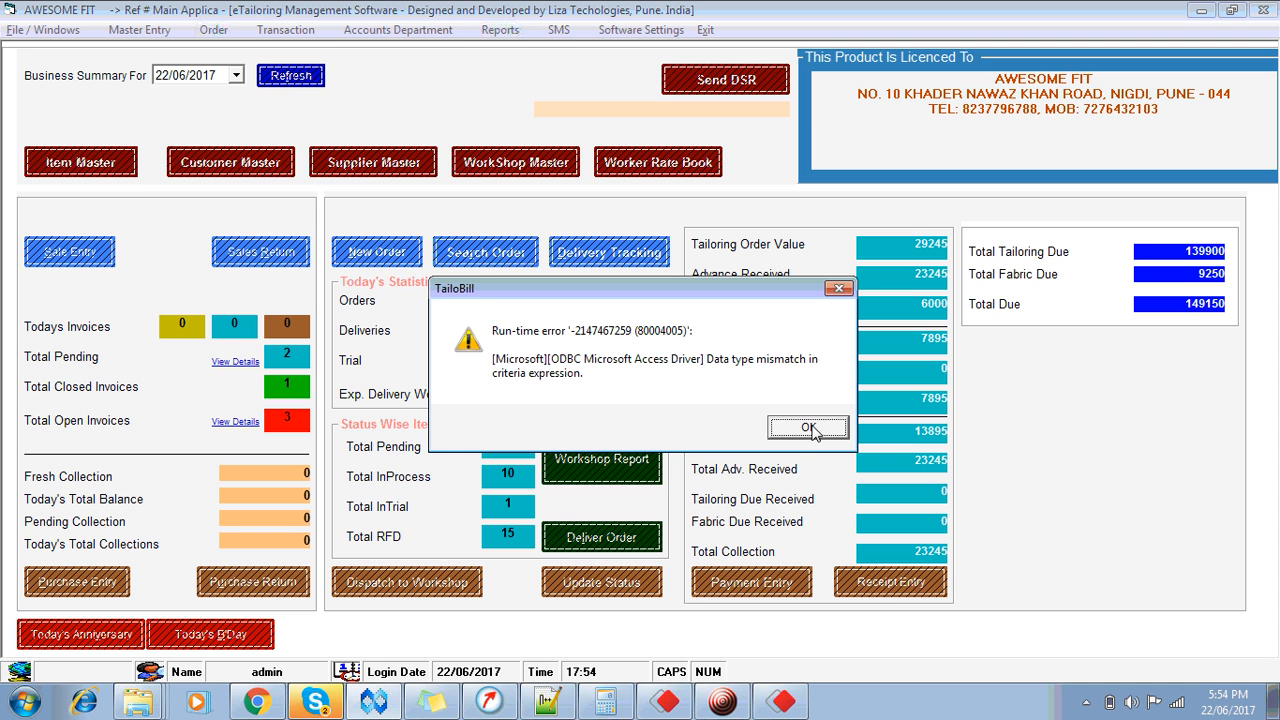
left_click(815, 434)
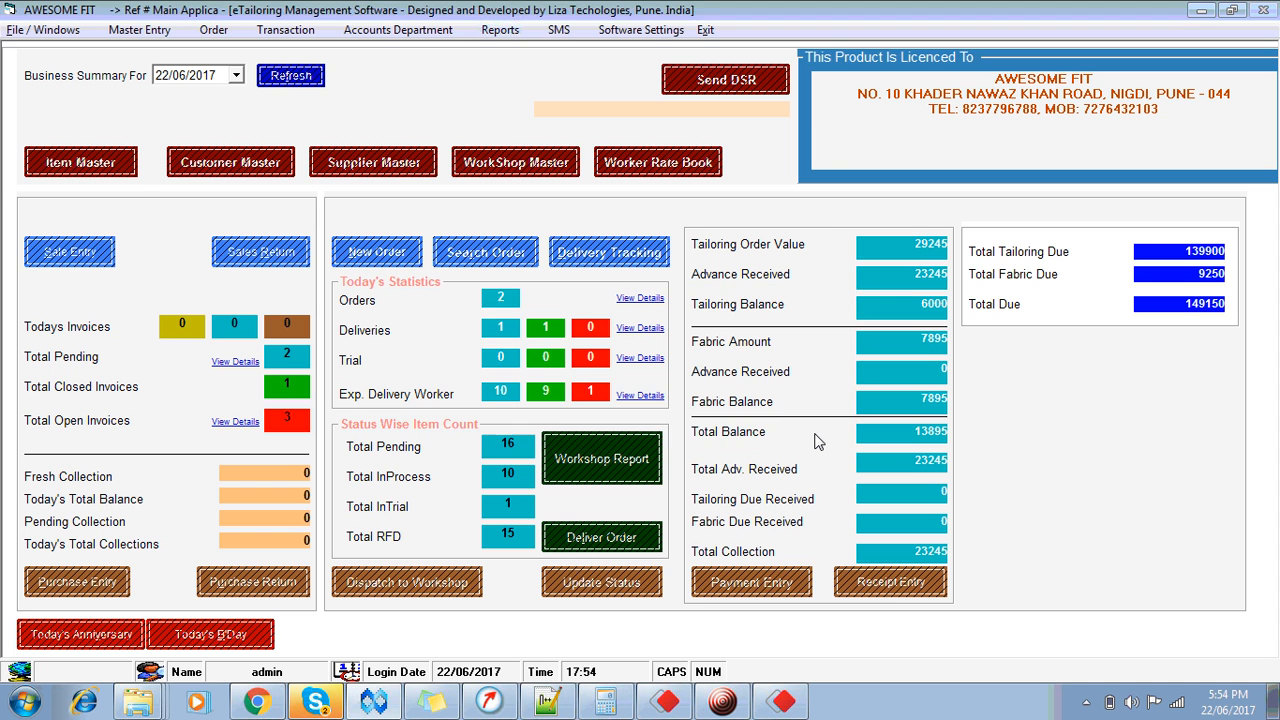